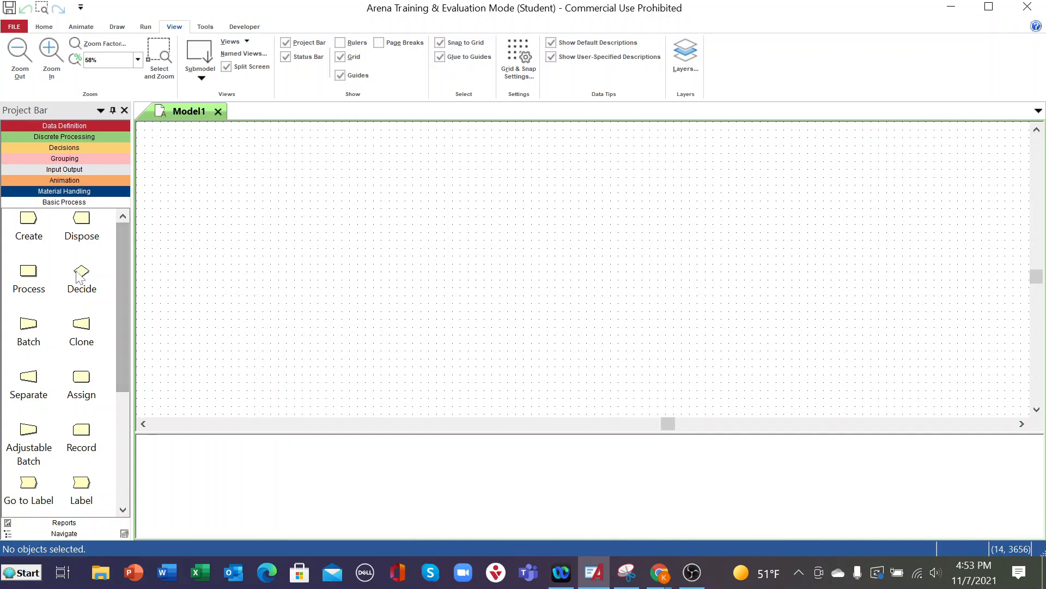
# - Place five Create modules in a vertical column along the left side of the model canvas
pyautogui.moveTo(38, 224); pyautogui.dragTo(186, 179)
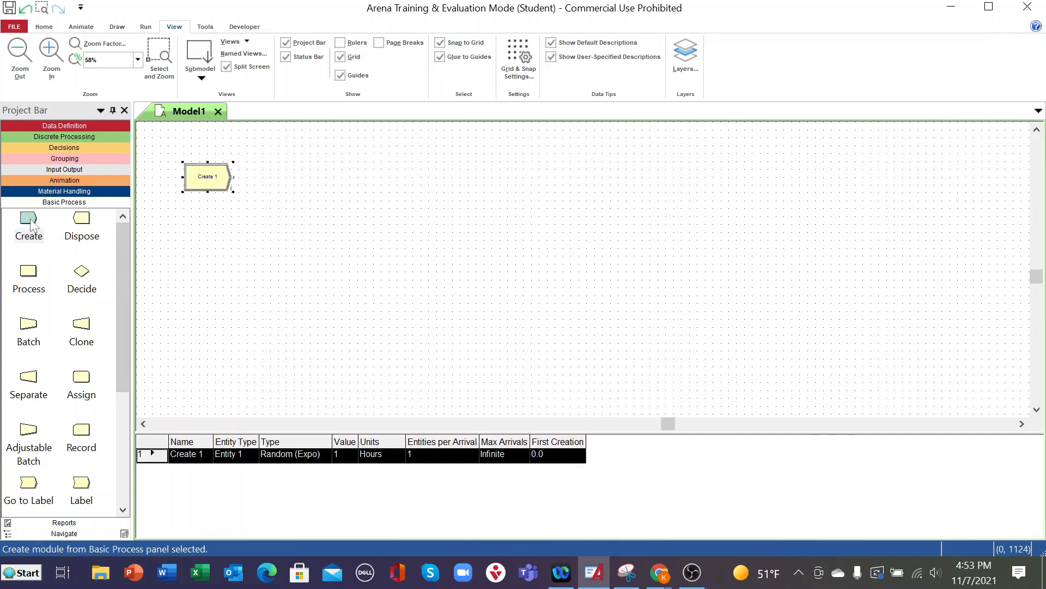
pyautogui.moveTo(116, 238); pyautogui.dragTo(183, 224)
pyautogui.moveTo(30, 220); pyautogui.dragTo(185, 272)
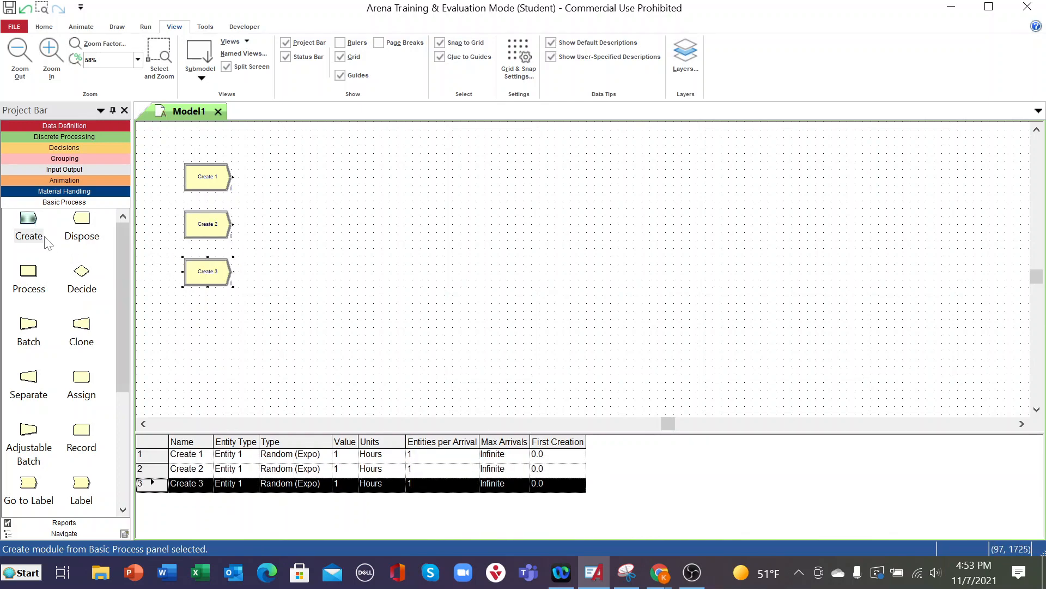
pyautogui.moveTo(33, 227); pyautogui.dragTo(188, 334)
pyautogui.moveTo(29, 224); pyautogui.dragTo(185, 372)
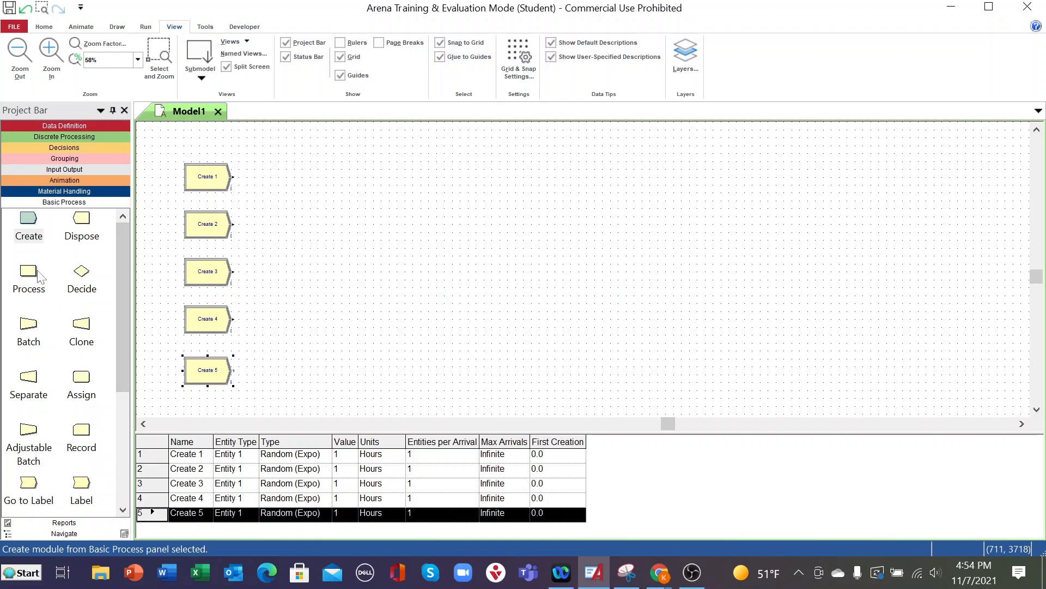
# - Place five Process modules in a column opposite the Create modules, removing the automatic connection into Process 1
pyautogui.moveTo(35, 278); pyautogui.dragTo(352, 180)
pyautogui.click(292, 259)
pyautogui.press('Delete')
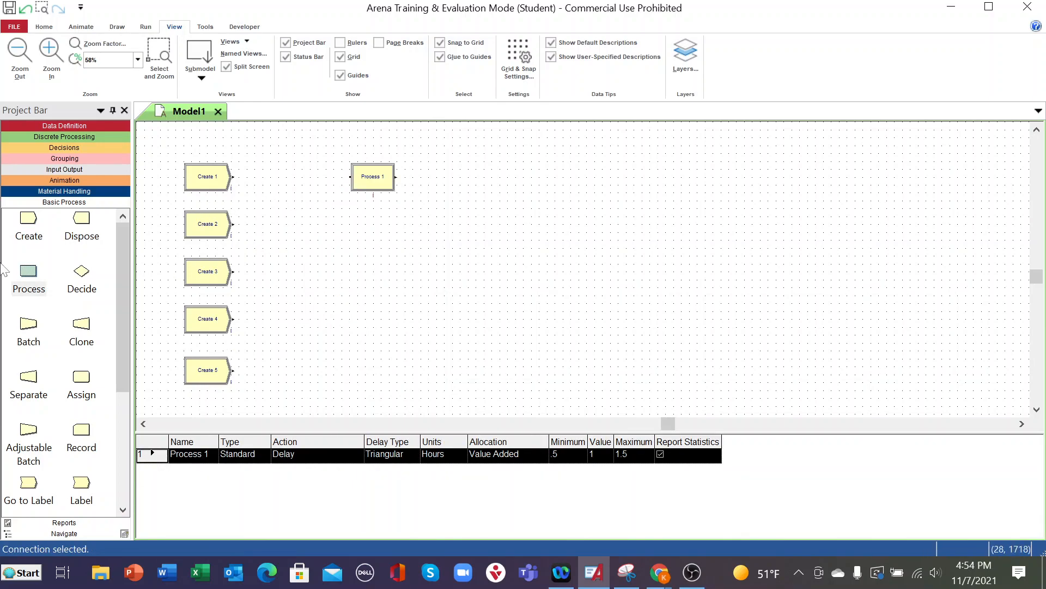
pyautogui.moveTo(36, 278); pyautogui.dragTo(349, 227)
pyautogui.moveTo(214, 273); pyautogui.dragTo(352, 278)
pyautogui.moveTo(35, 282); pyautogui.dragTo(352, 319)
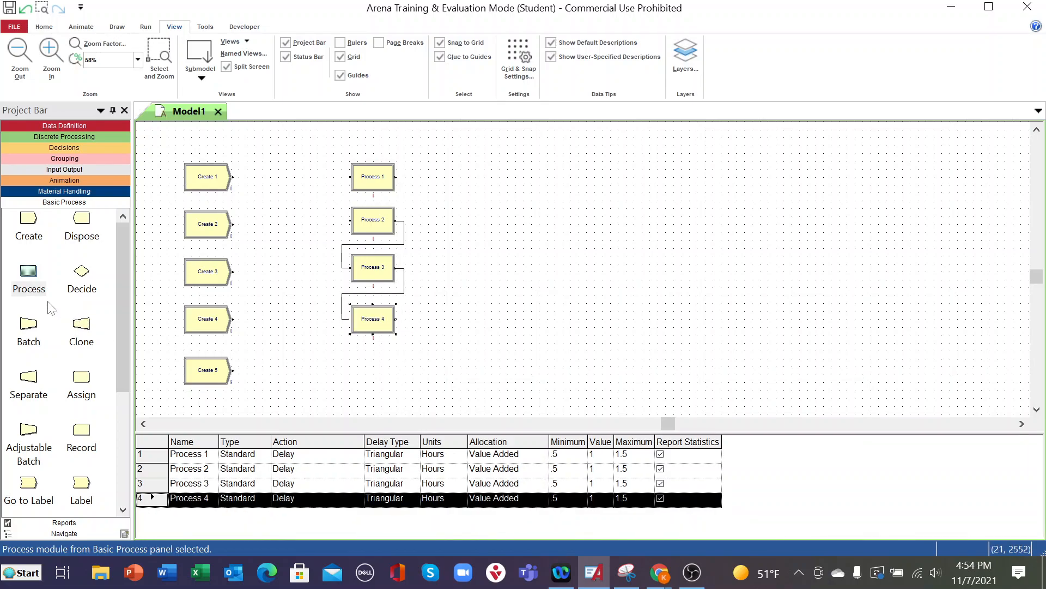
pyautogui.moveTo(32, 268); pyautogui.dragTo(346, 369)
# - Delete the automatic connections between the Process modules and shift Process 5 to line up below the others
pyautogui.press('Delete')
pyautogui.click(374, 293)
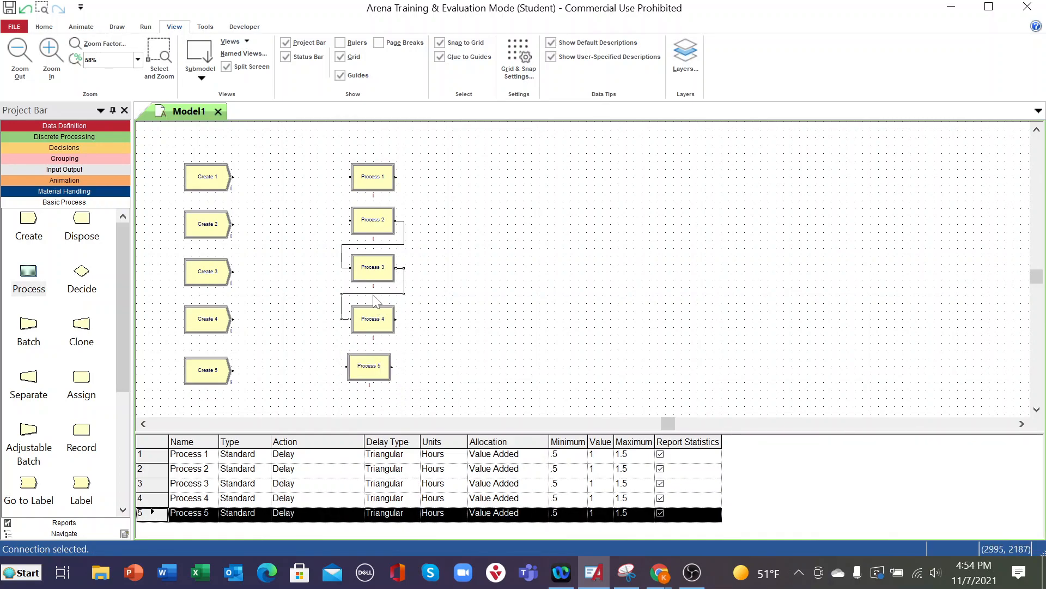
pyautogui.press('Delete')
pyautogui.click(364, 245)
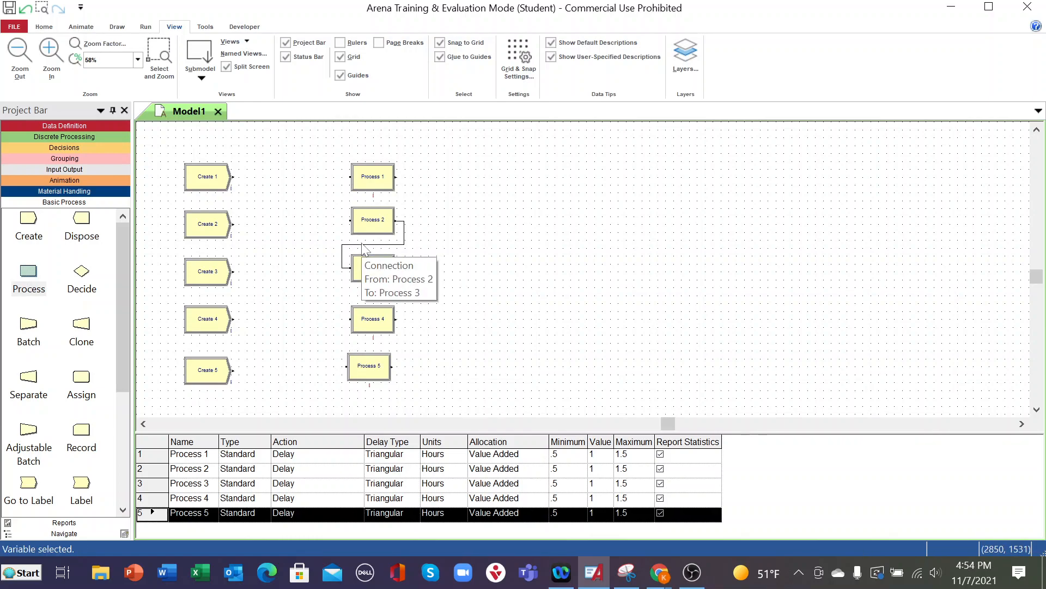
pyautogui.press('Delete')
pyautogui.moveTo(386, 372); pyautogui.dragTo(380, 371)
pyautogui.click(488, 362)
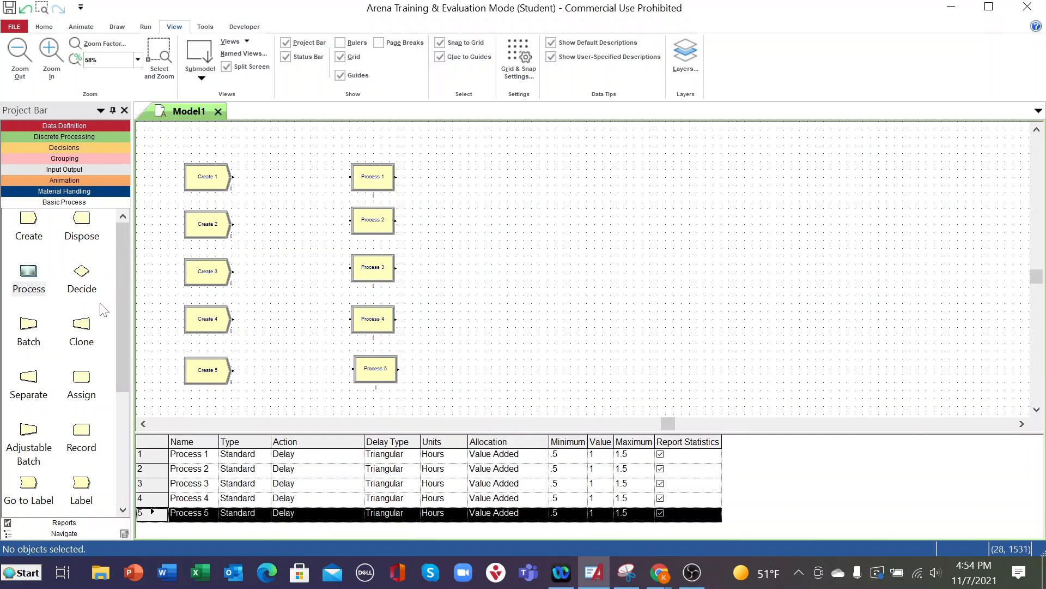
# - Place five Assign modules in a column between the Create and Process modules, one per row
pyautogui.moveTo(76, 403); pyautogui.dragTo(263, 177)
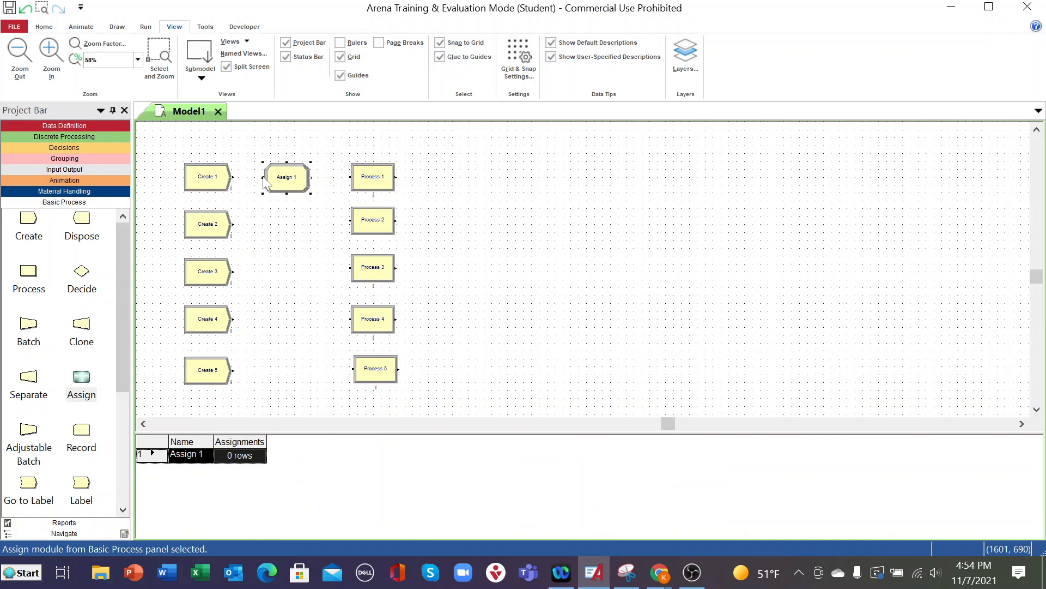
pyautogui.moveTo(82, 381); pyautogui.dragTo(263, 227)
pyautogui.moveTo(87, 383); pyautogui.dragTo(269, 290)
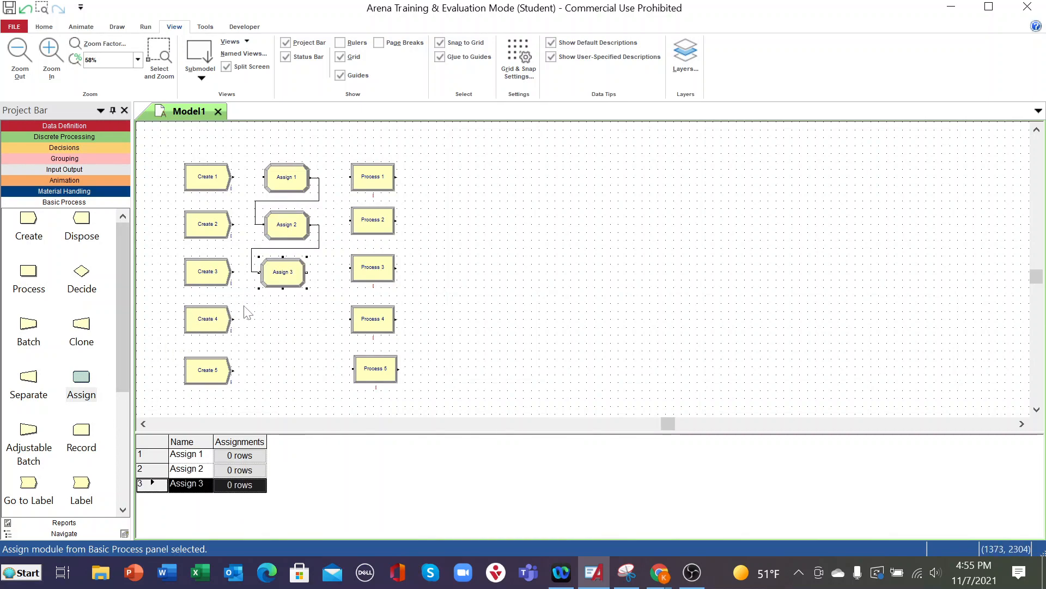
pyautogui.moveTo(87, 384); pyautogui.dragTo(259, 327)
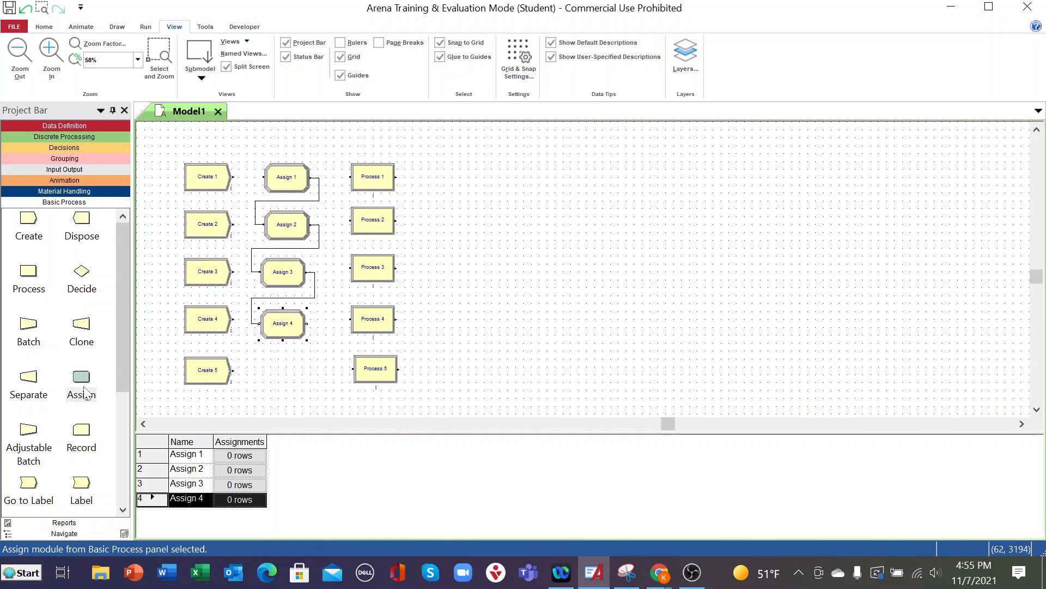
pyautogui.moveTo(79, 384); pyautogui.dragTo(261, 378)
# - Delete all the automatic connections linking the five Assign modules to each other
pyautogui.click(299, 347)
pyautogui.press('Delete')
pyautogui.press('Delete')
pyautogui.click(308, 249)
pyautogui.press('Delete')
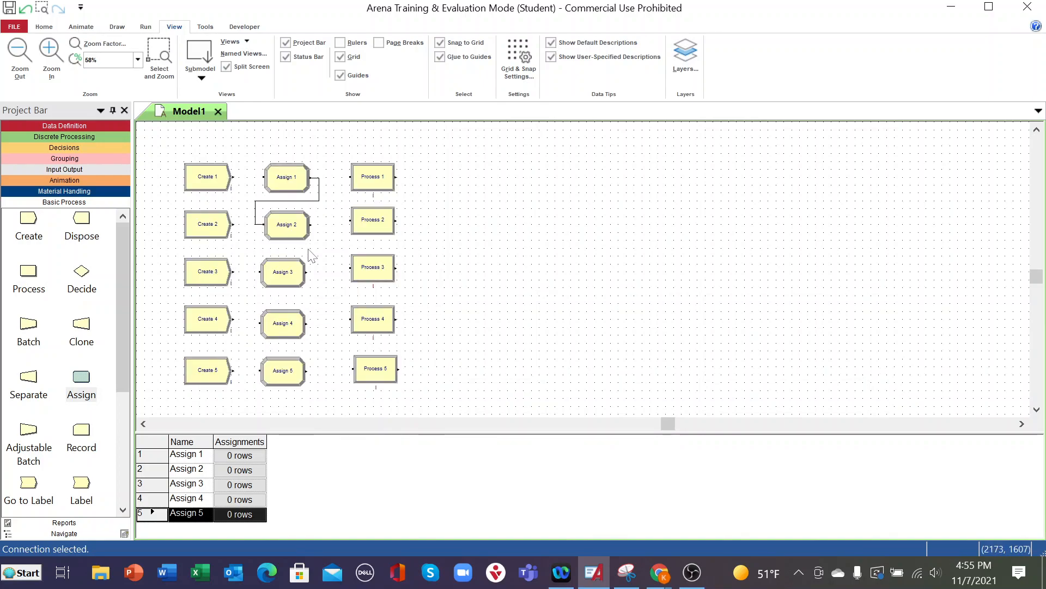
pyautogui.click(318, 203)
pyautogui.press('Delete')
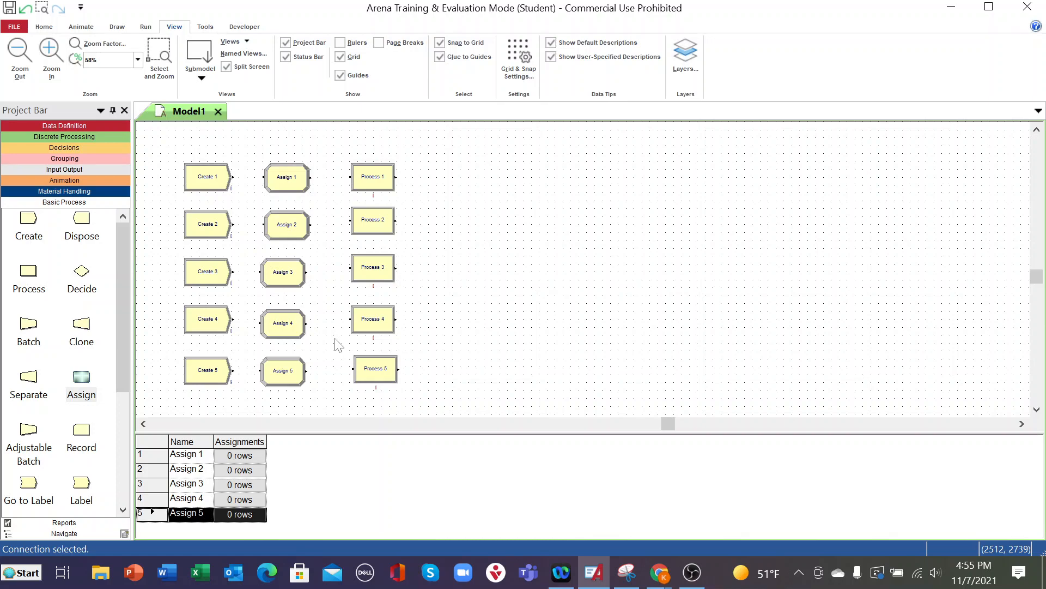
# - Nudge Assign 4, Assign 3 and Process 5 to line up with the other modules in their columns
pyautogui.moveTo(290, 329); pyautogui.dragTo(293, 331)
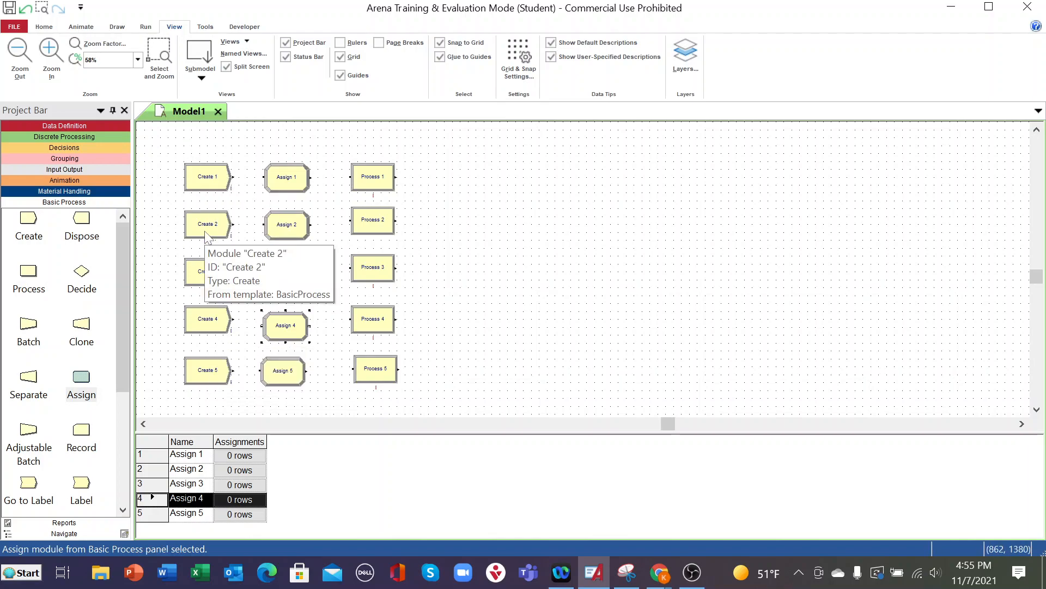
pyautogui.click(299, 288)
pyautogui.moveTo(298, 287); pyautogui.dragTo(304, 286)
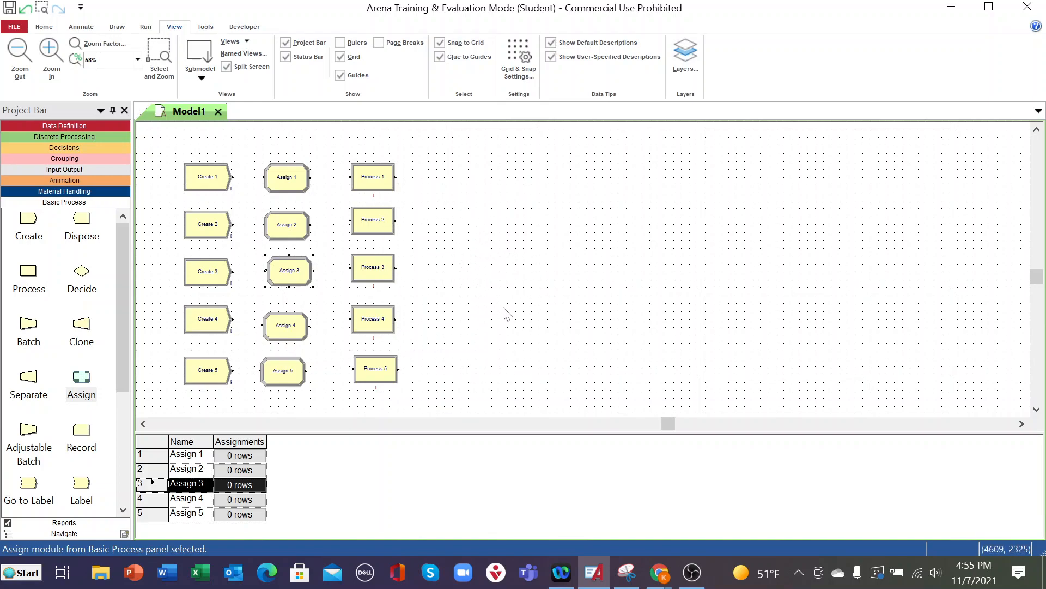
pyautogui.click(383, 368)
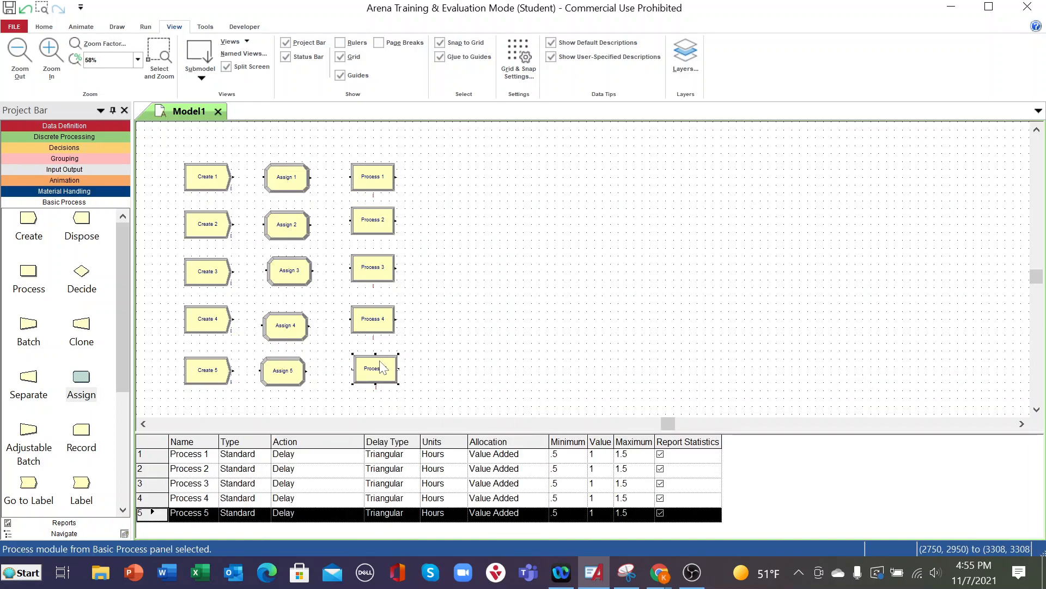
pyautogui.moveTo(384, 368); pyautogui.dragTo(379, 368)
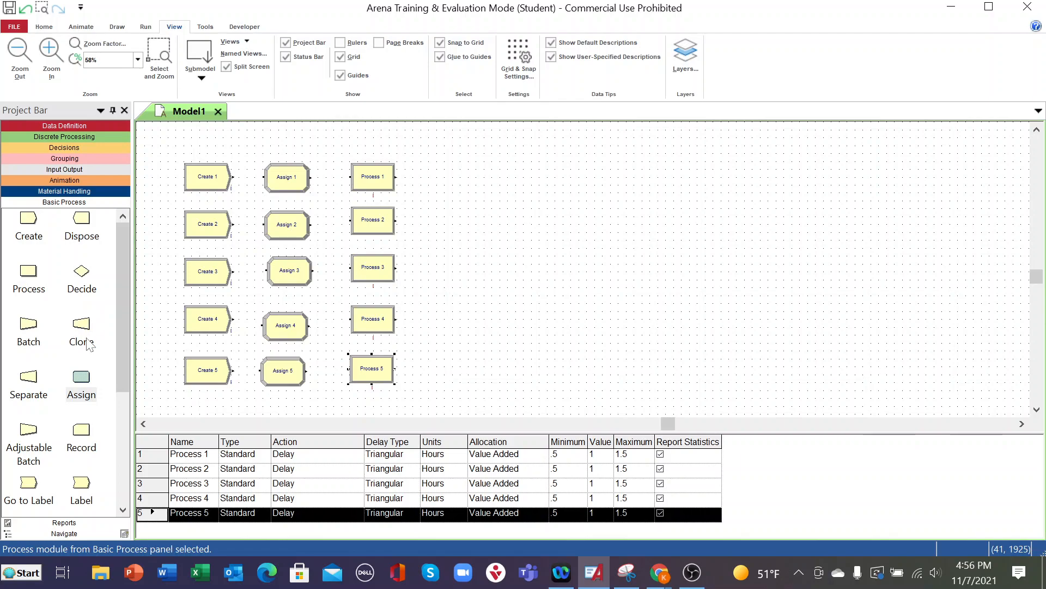
# - Place a Record module after Process 1, delete its connection from Process 5, and nudge Assign 5 into line
pyautogui.moveTo(81, 431); pyautogui.dragTo(427, 183)
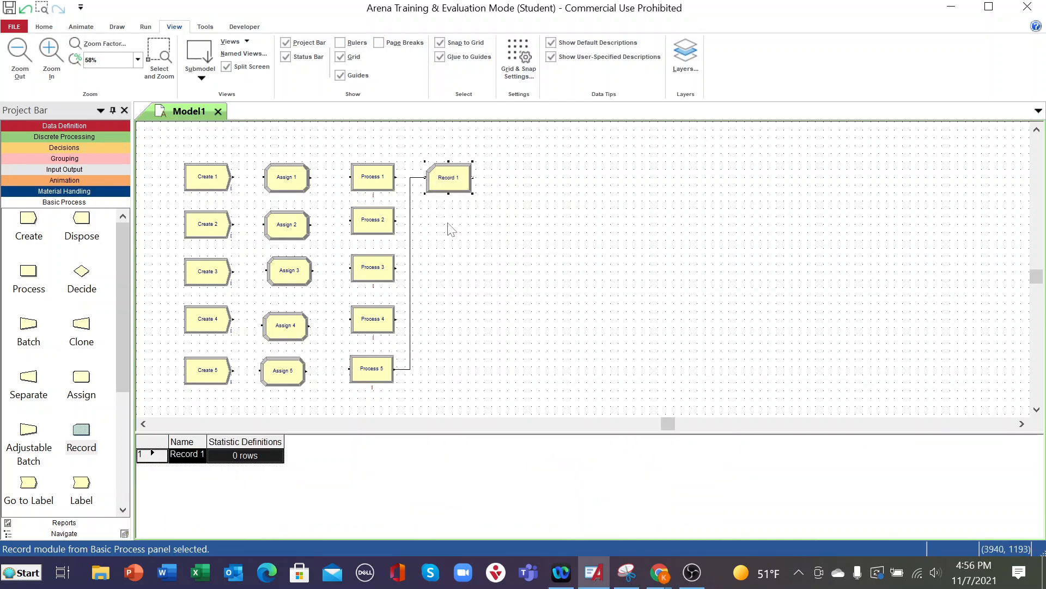
pyautogui.click(411, 289)
pyautogui.press('Delete')
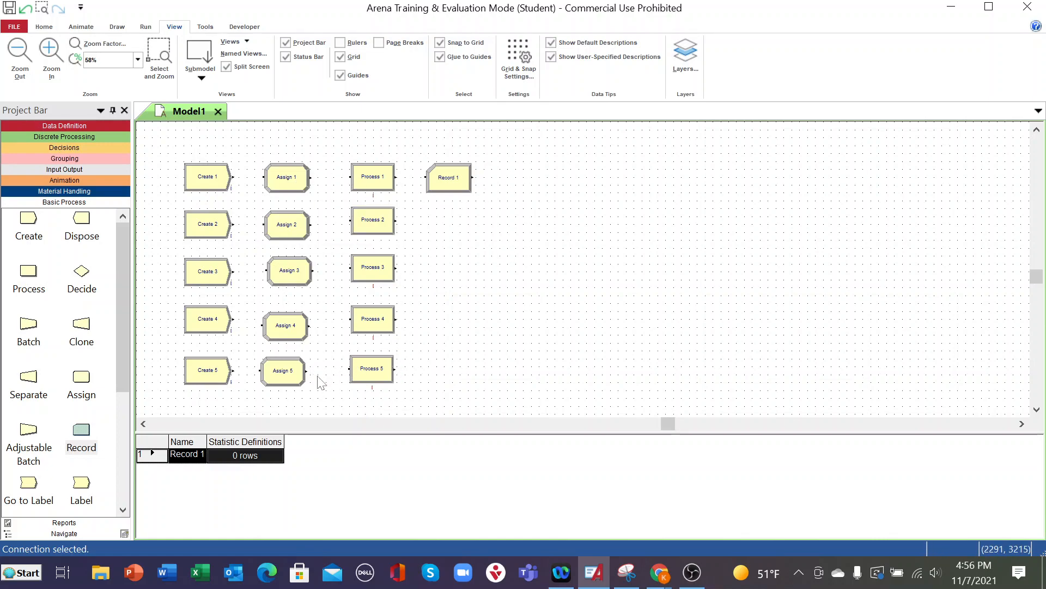
pyautogui.click(299, 377)
pyautogui.moveTo(299, 377); pyautogui.dragTo(306, 382)
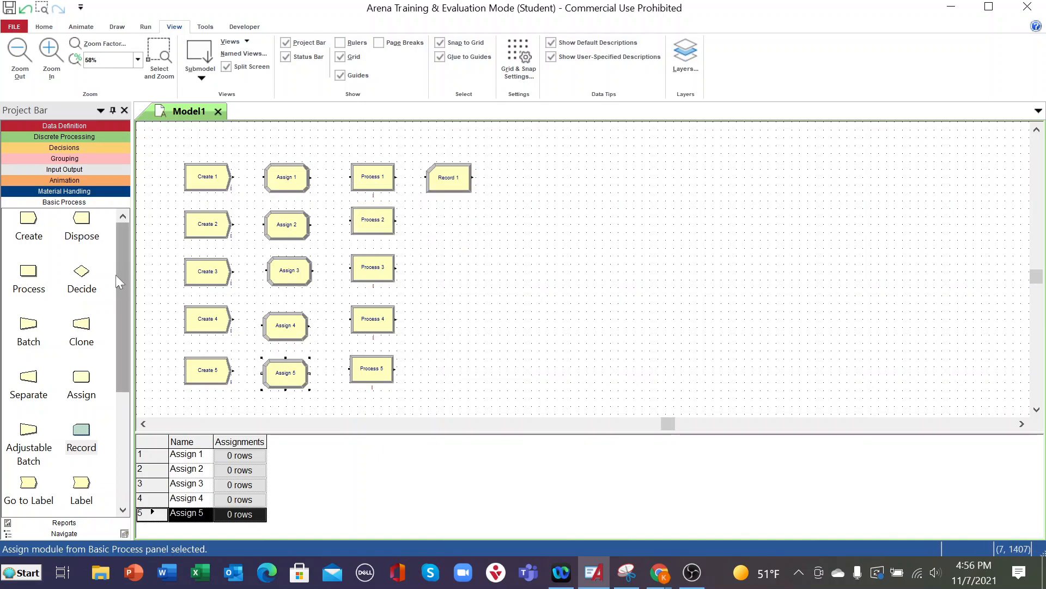
# - Place a Hold module from the Decisions template after Record 1 and delete its automatic connection from Assign 5
pyautogui.click(67, 145)
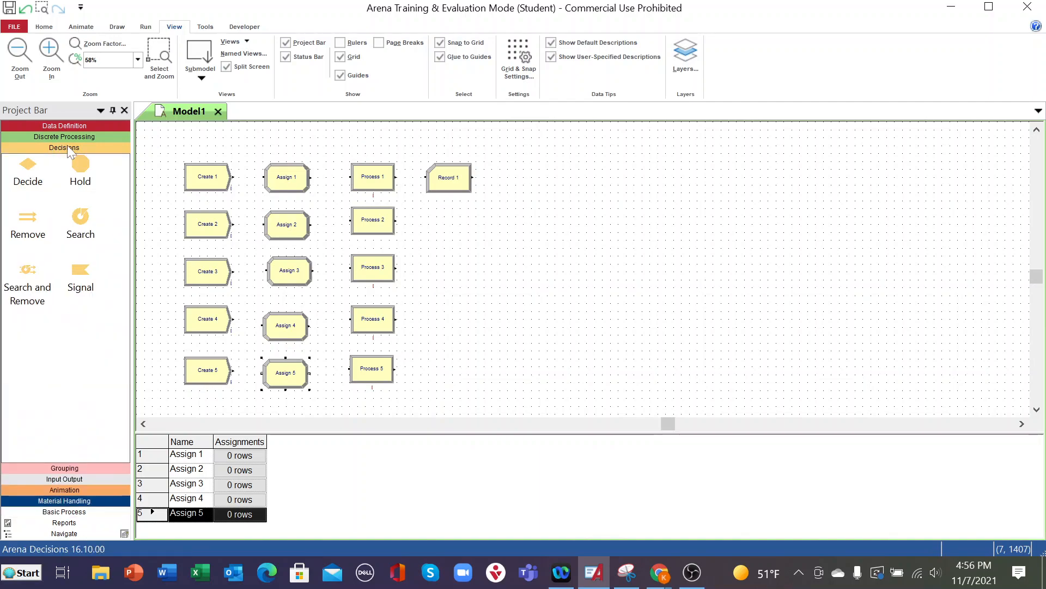
pyautogui.click(81, 172)
pyautogui.moveTo(81, 173); pyautogui.dragTo(497, 182)
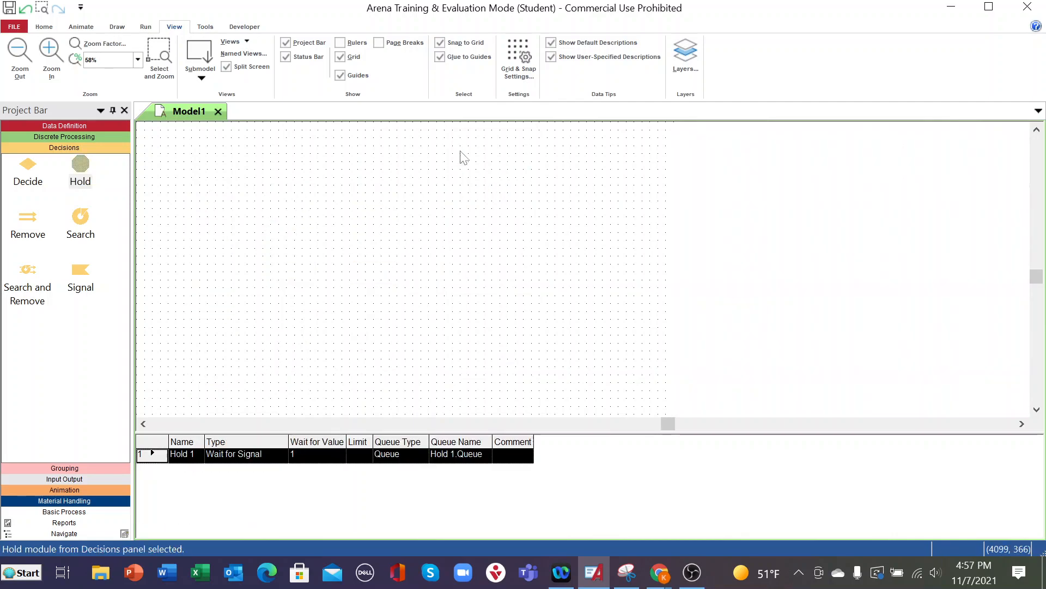
pyautogui.click(403, 219)
pyautogui.press('Delete')
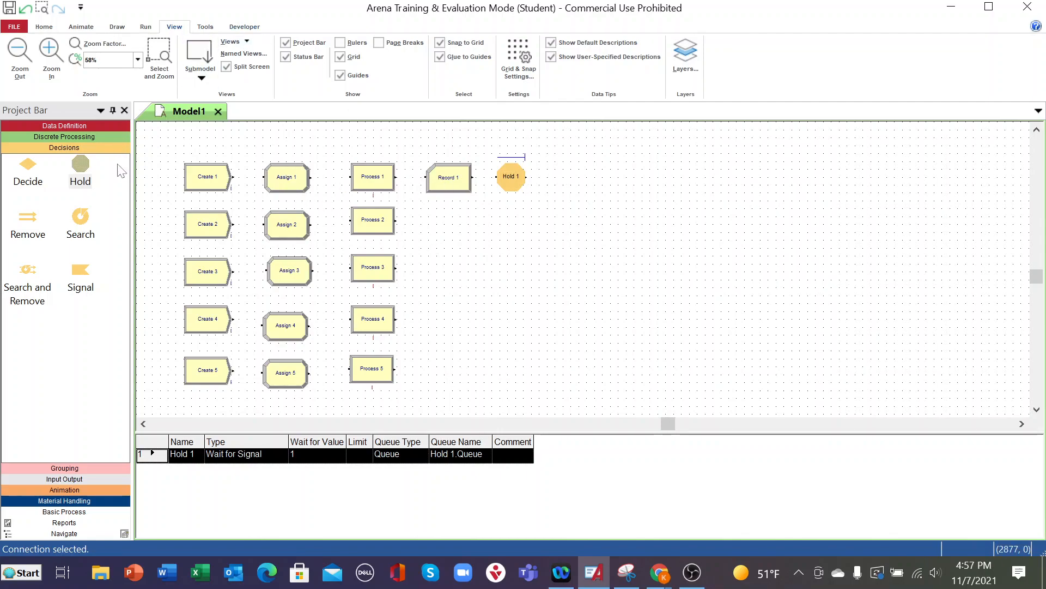
# - Place four more Hold modules, one after each of Process 2 through Process 5
pyautogui.moveTo(90, 166); pyautogui.dragTo(429, 223)
pyautogui.moveTo(93, 161); pyautogui.dragTo(429, 268)
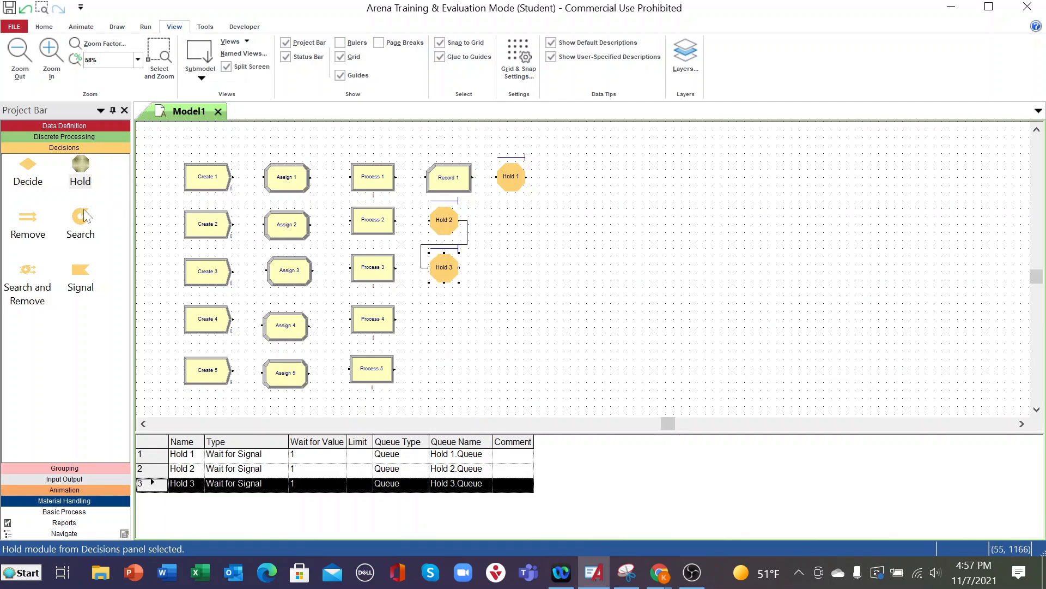
pyautogui.moveTo(83, 163); pyautogui.dragTo(425, 319)
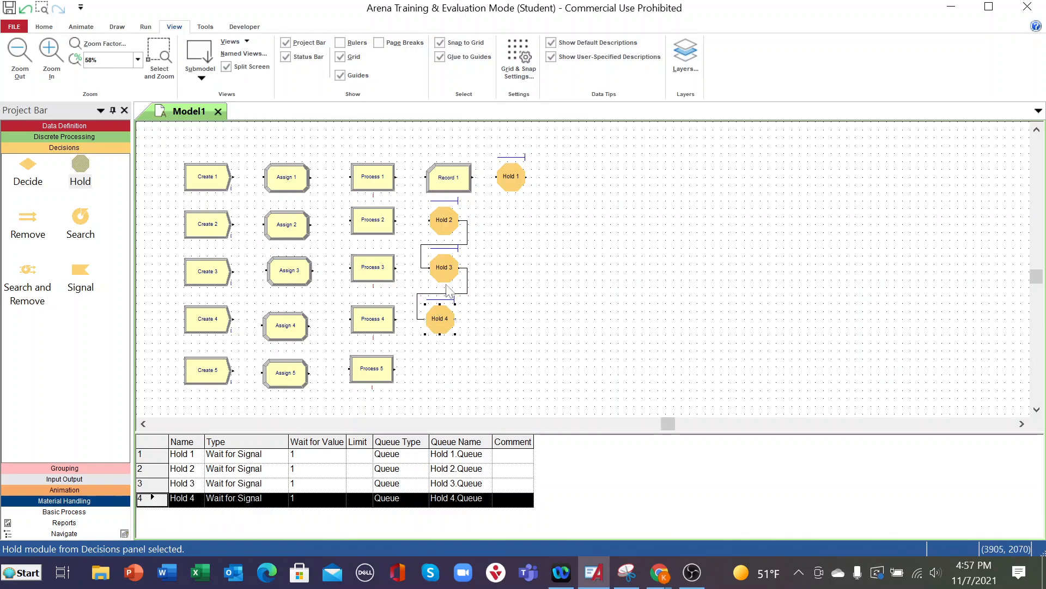
pyautogui.moveTo(355, 330); pyautogui.dragTo(426, 372)
# - Delete the connections between Hold 2, Hold 3, Hold 4 and Hold 5, and nudge Assign 3 into its column
pyautogui.click(466, 249)
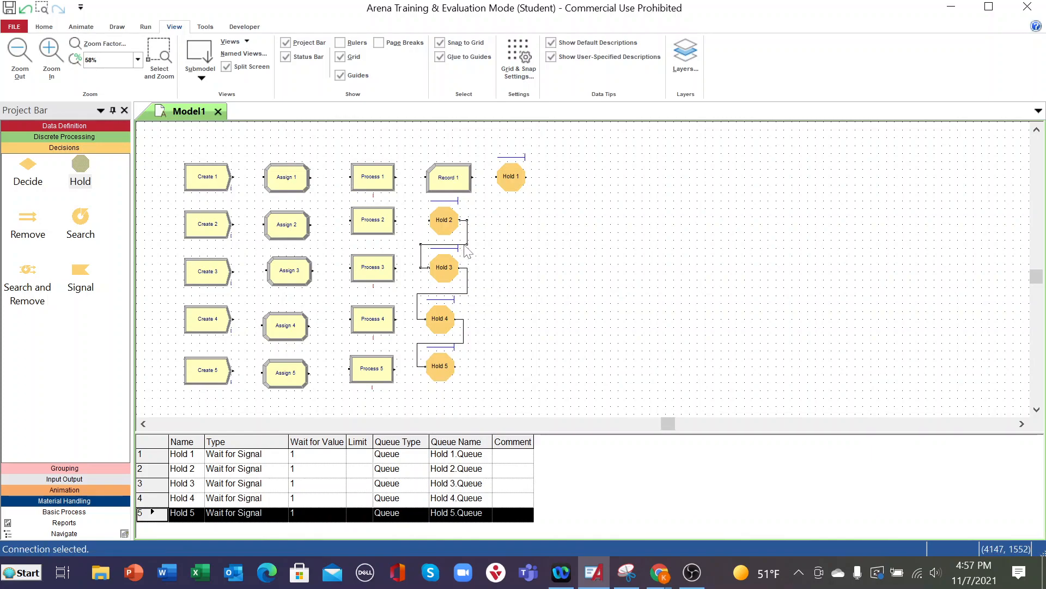
pyautogui.press('Delete')
pyautogui.click(468, 295)
pyautogui.press('Delete')
pyautogui.click(464, 332)
pyautogui.press('Delete')
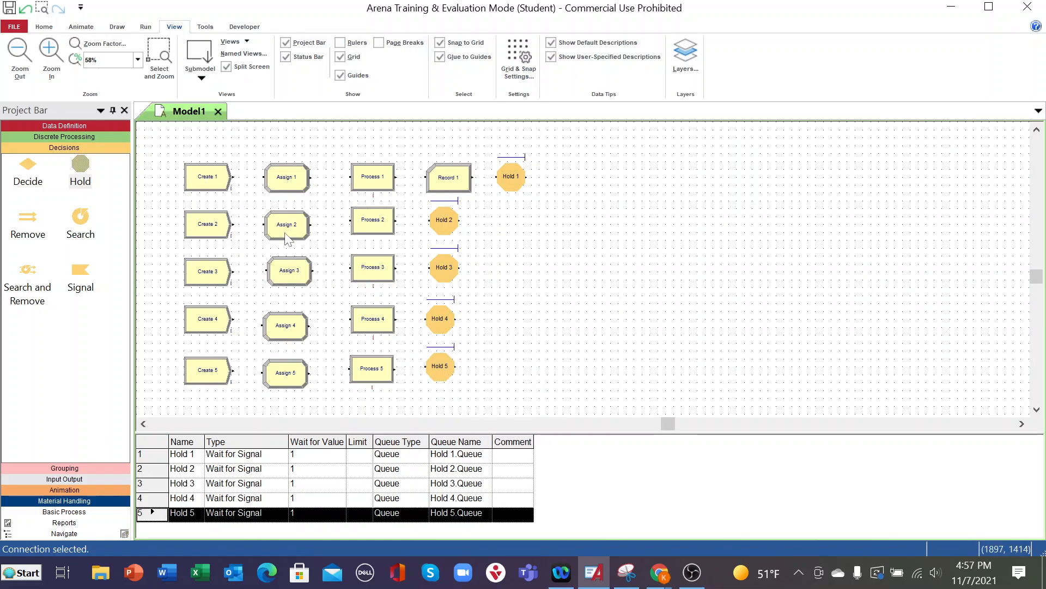
pyautogui.click(289, 282)
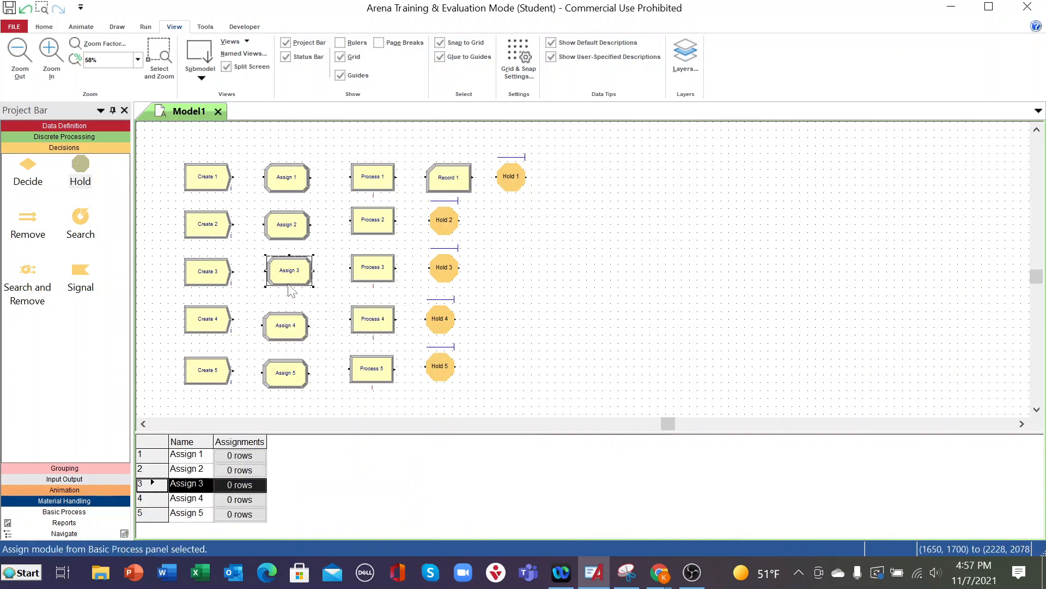
pyautogui.moveTo(287, 286); pyautogui.dragTo(287, 286)
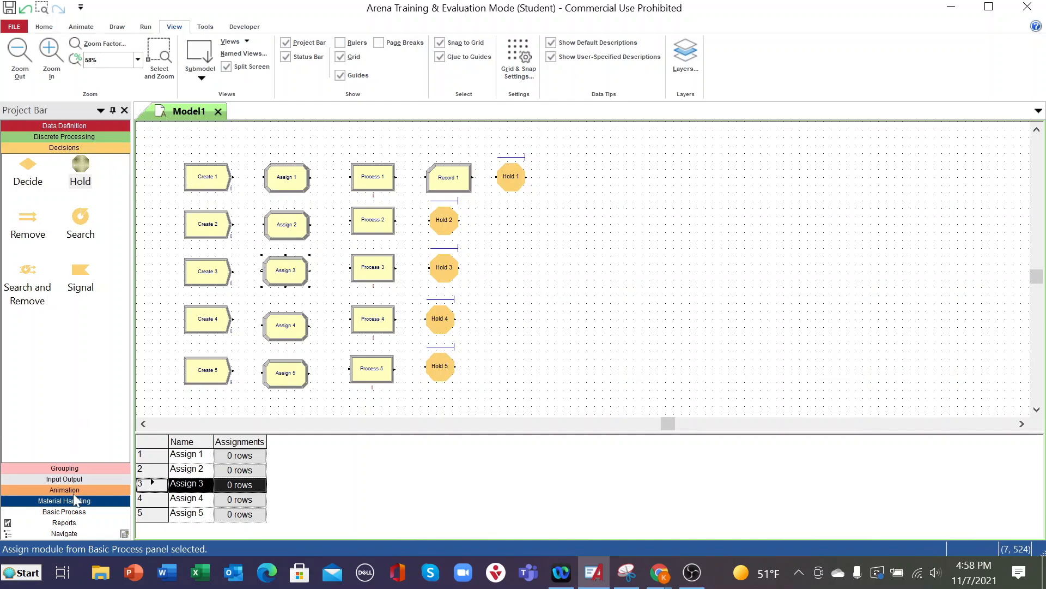
# - Place a Match module from the Grouping template beyond the Hold modules without its automatic connection, followed by a Batch module
pyautogui.click(63, 469)
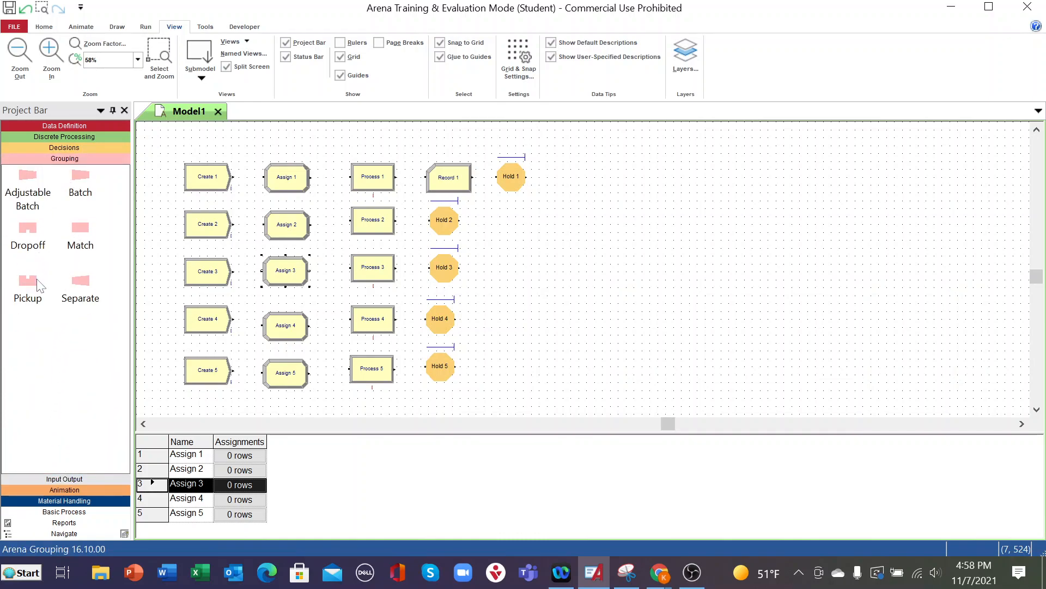
pyautogui.moveTo(79, 231); pyautogui.dragTo(570, 283)
pyautogui.click(501, 284)
pyautogui.press('Delete')
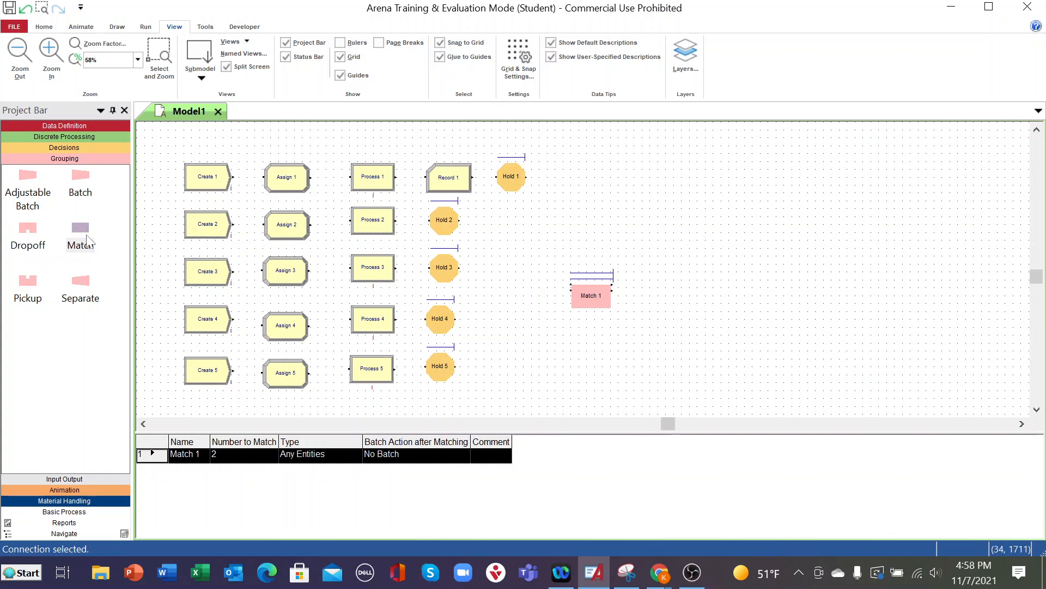
pyautogui.moveTo(78, 177); pyautogui.dragTo(669, 302)
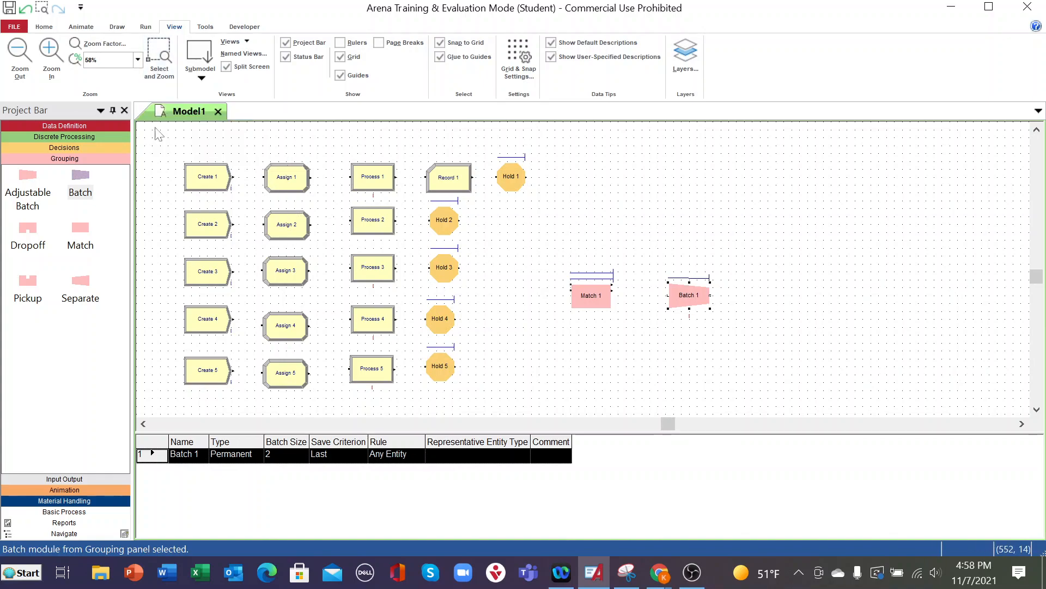
# - Rename the Create 1 module as Lifting Column Arrival and set its entity type to Column
pyautogui.moveTo(221, 182)
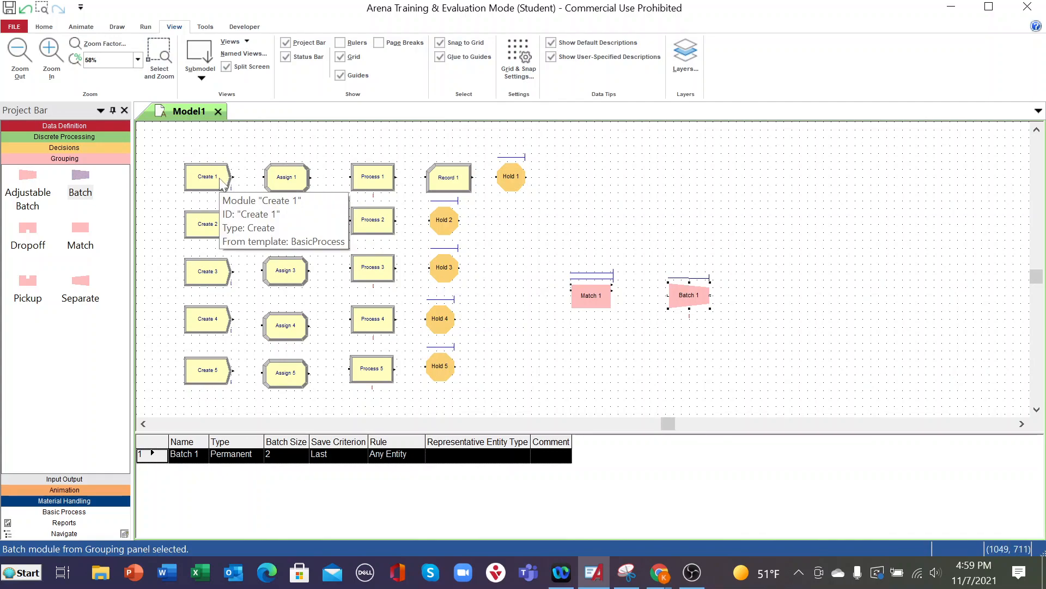
pyautogui.doubleClick(221, 182)
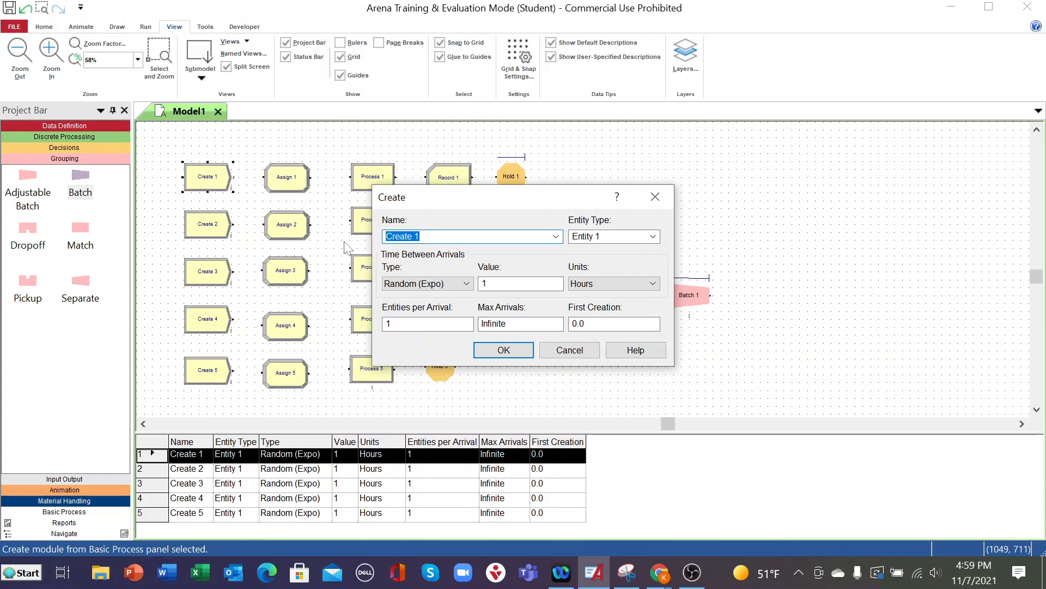
pyautogui.write('Lifting Column Arrival')
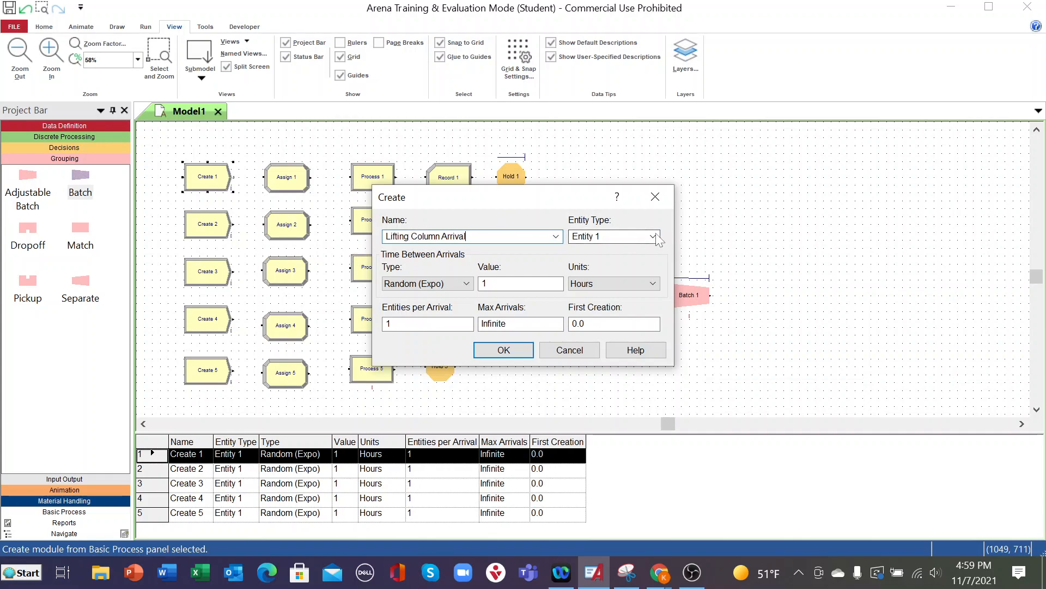
pyautogui.click(652, 236)
pyautogui.click(636, 235)
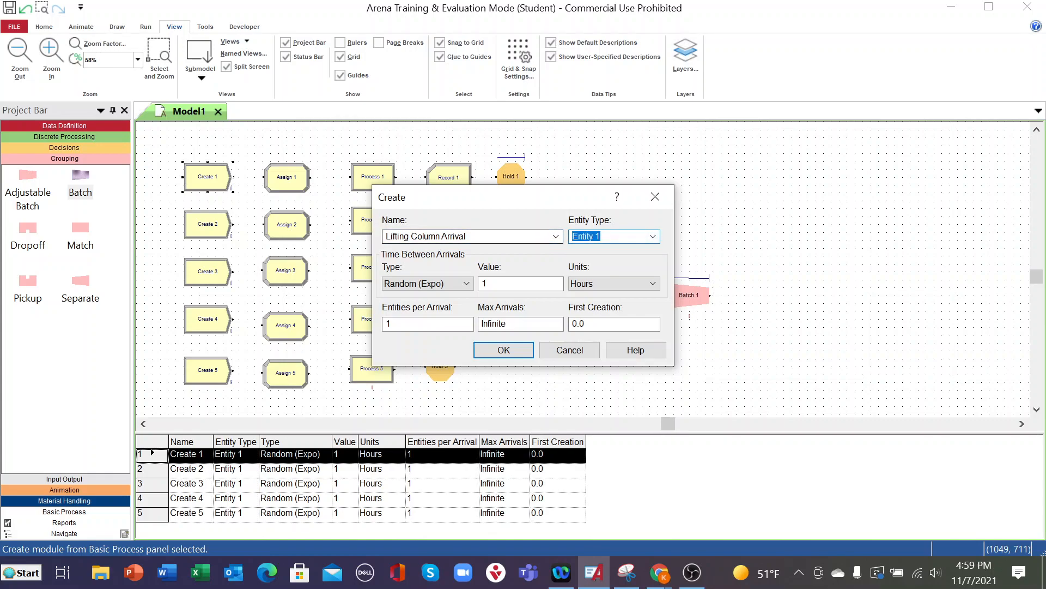
pyautogui.write('C')
pyautogui.write('mn')
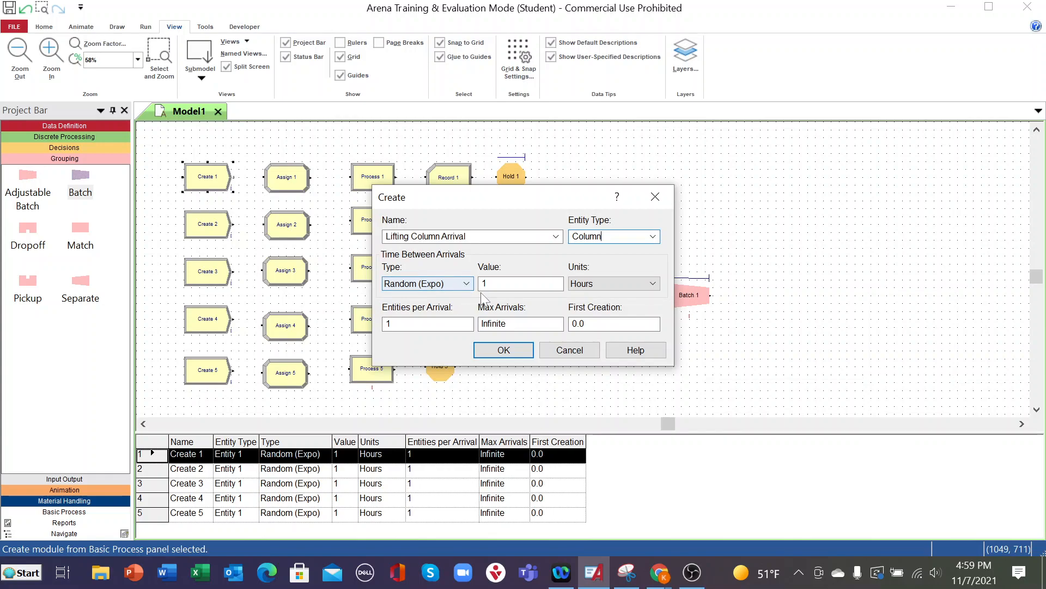
# - Set Lifting Column Arrival's time between arrivals to 10 minutes, with 3 entities per arrival and a maximum of 6 arrivals
pyautogui.moveTo(492, 284); pyautogui.dragTo(445, 287)
pyautogui.write('10')
pyautogui.click(653, 283)
pyautogui.click(605, 308)
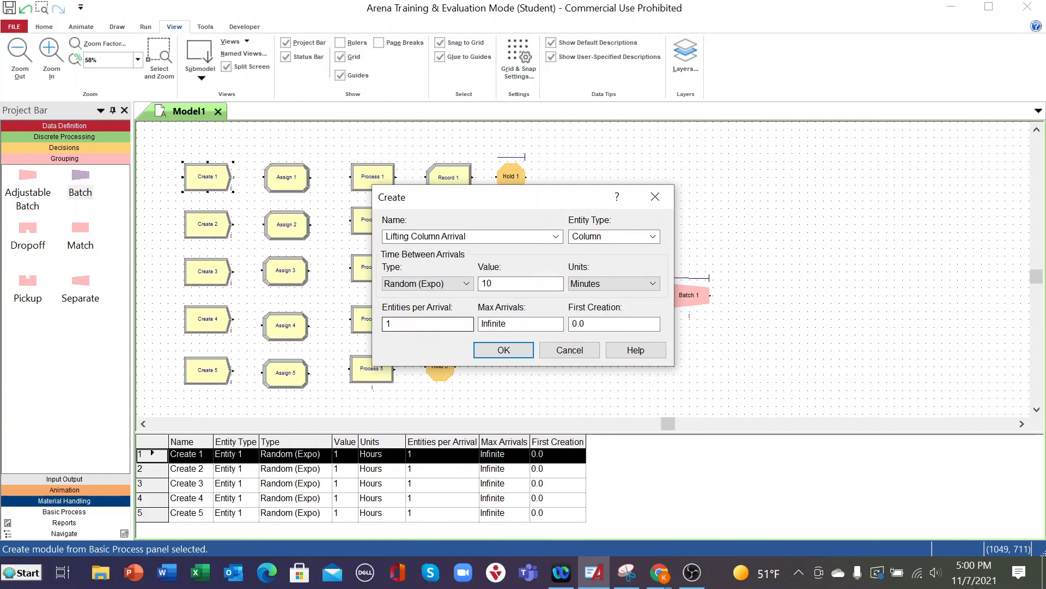
pyautogui.moveTo(402, 324); pyautogui.dragTo(308, 320)
pyautogui.write('3')
pyautogui.press('Tab')
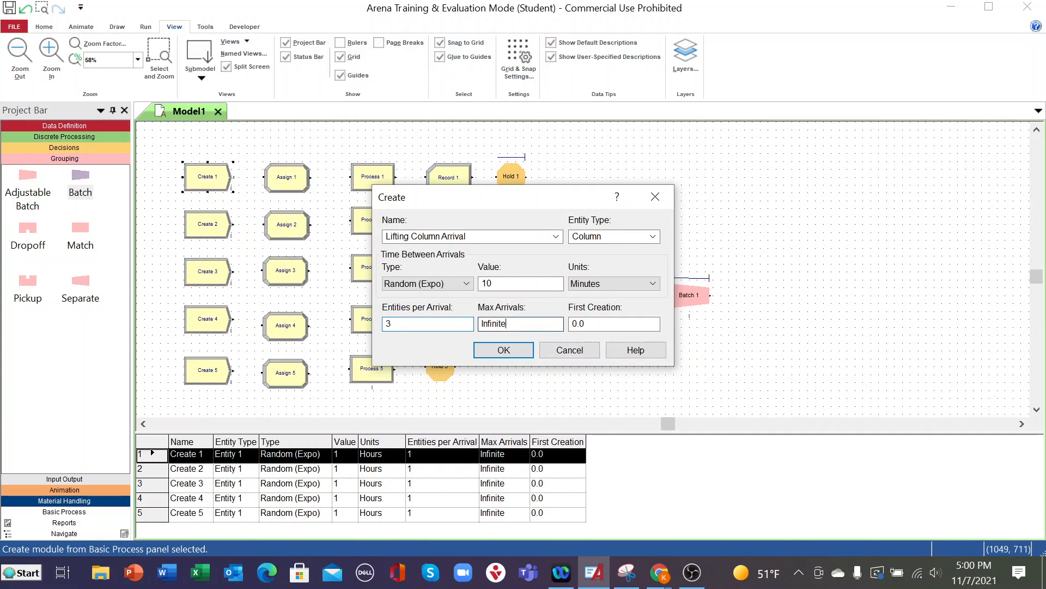
pyautogui.write('6')
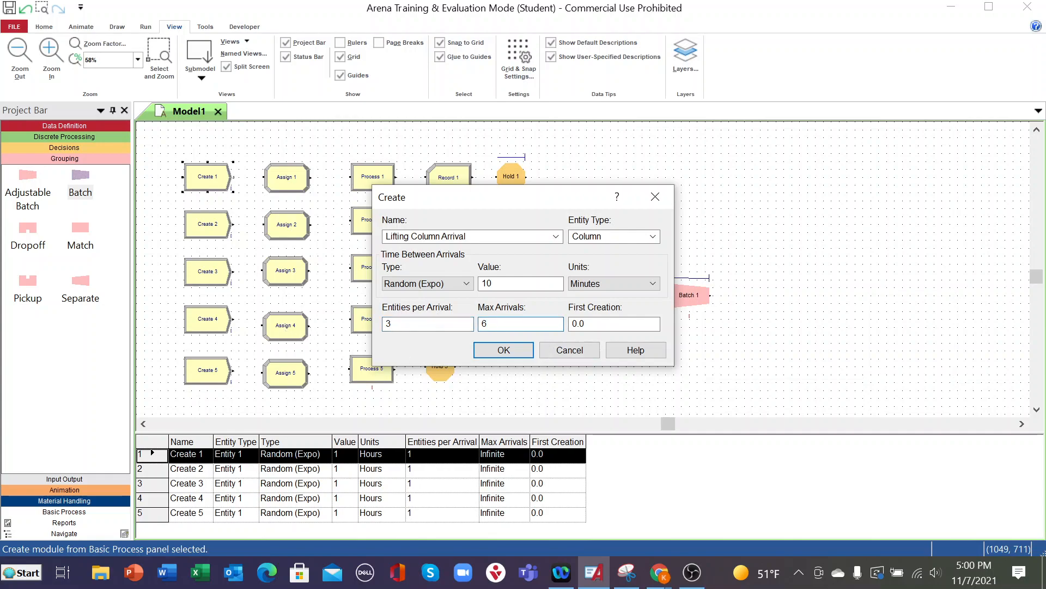
pyautogui.click(518, 352)
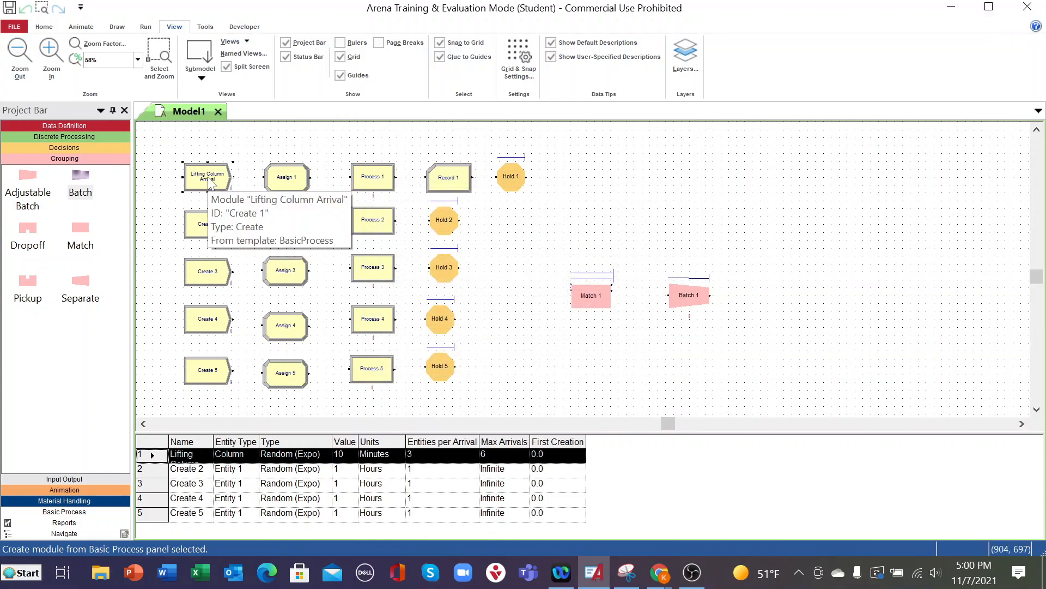
# - Rename the Create 2 module as Motor Arrival and set its entity type to Motor
pyautogui.doubleClick(208, 225)
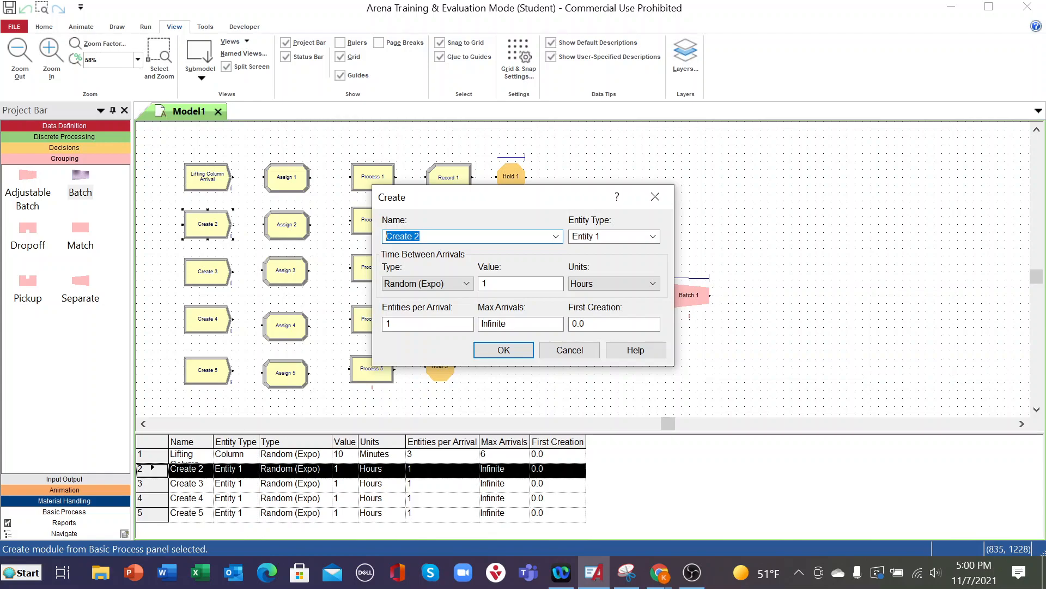
pyautogui.write('Motor Arrival')
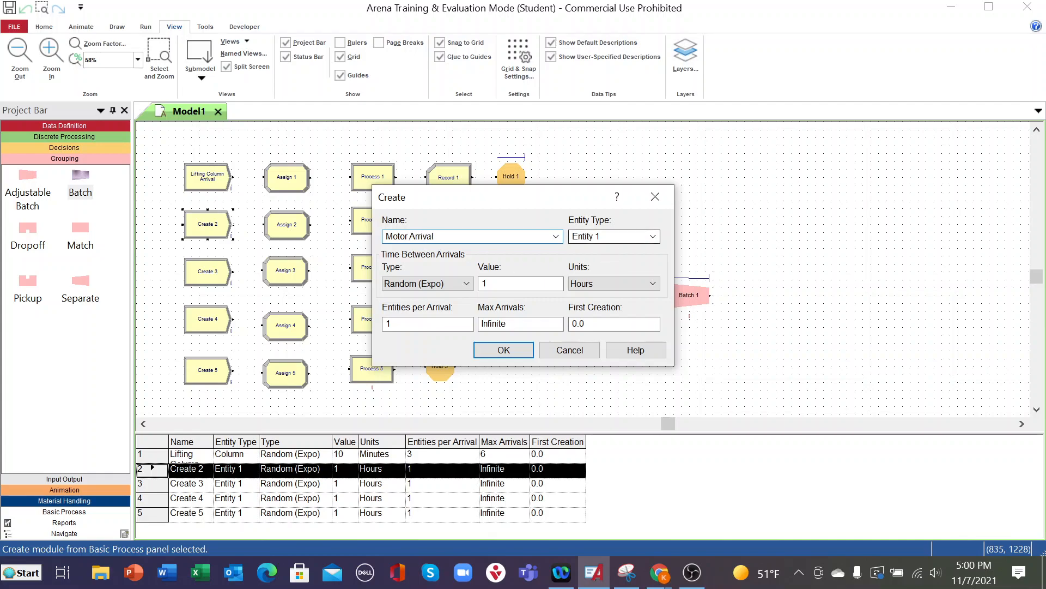
pyautogui.click(653, 236)
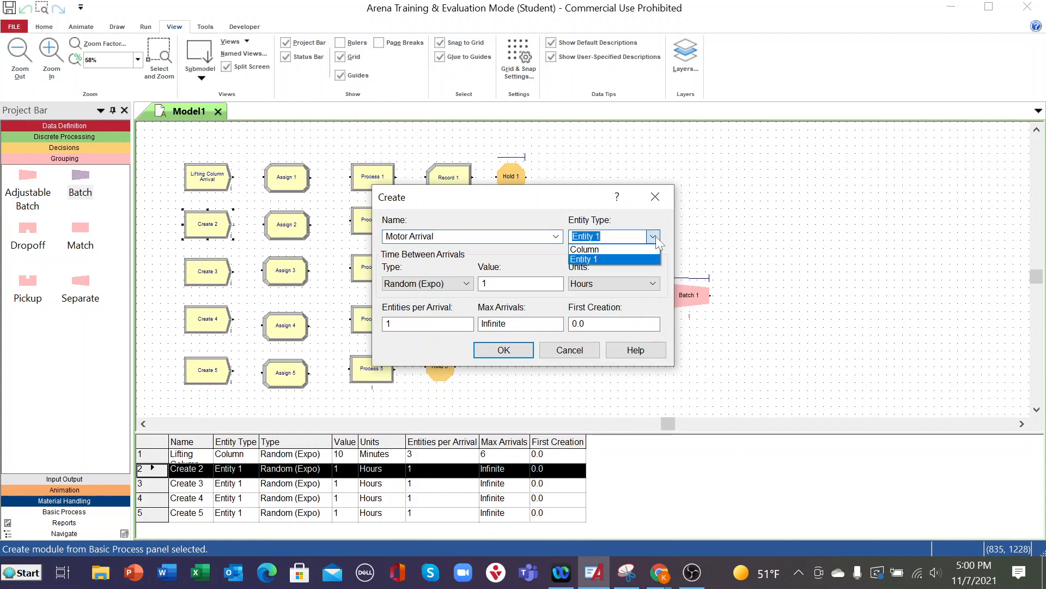
pyautogui.click(624, 237)
pyautogui.write('Motor')
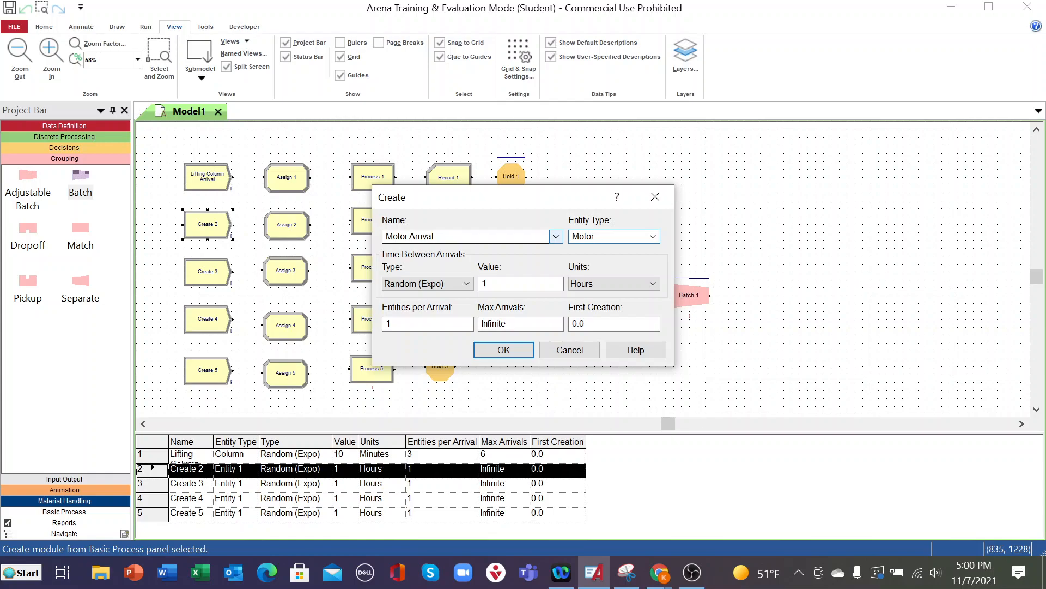
pyautogui.click(504, 349)
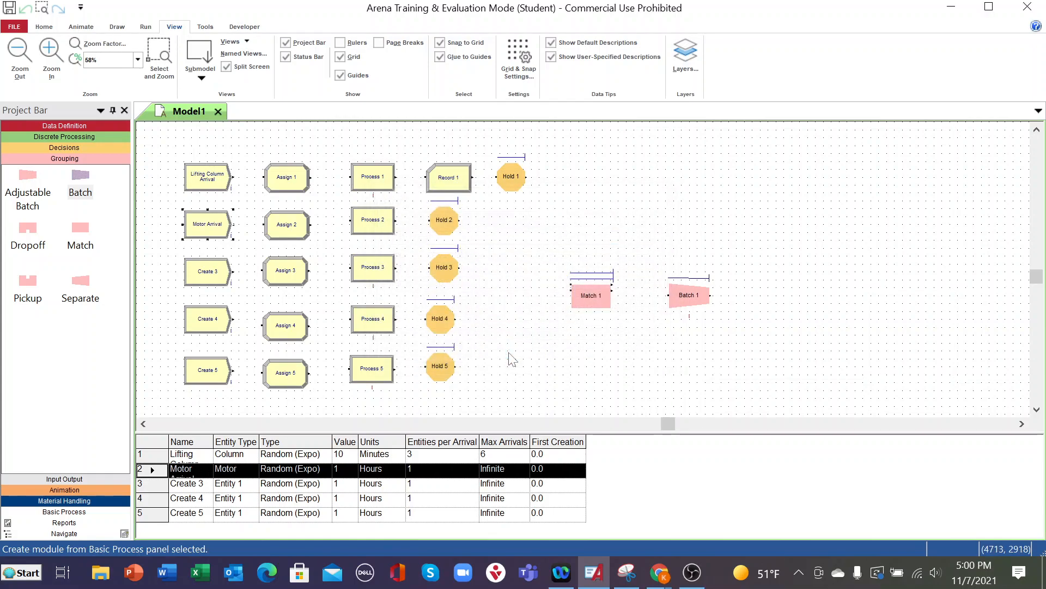
# - Set Motor Arrival's time between arrivals to 10 minutes, with 3 entities per arrival and a maximum of 6 arrivals
pyautogui.doubleClick(222, 226)
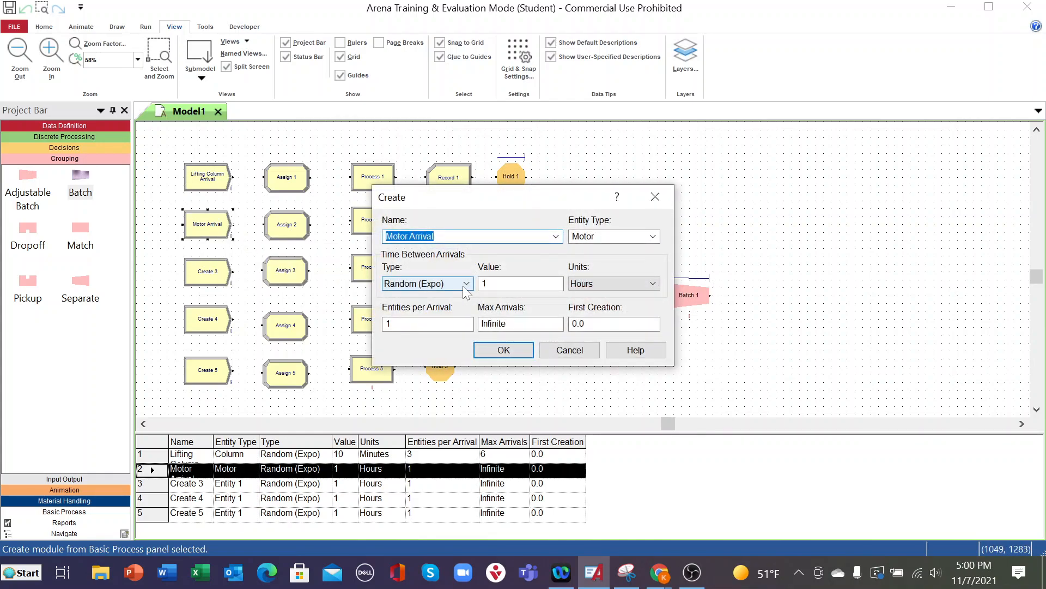
pyautogui.click(487, 283)
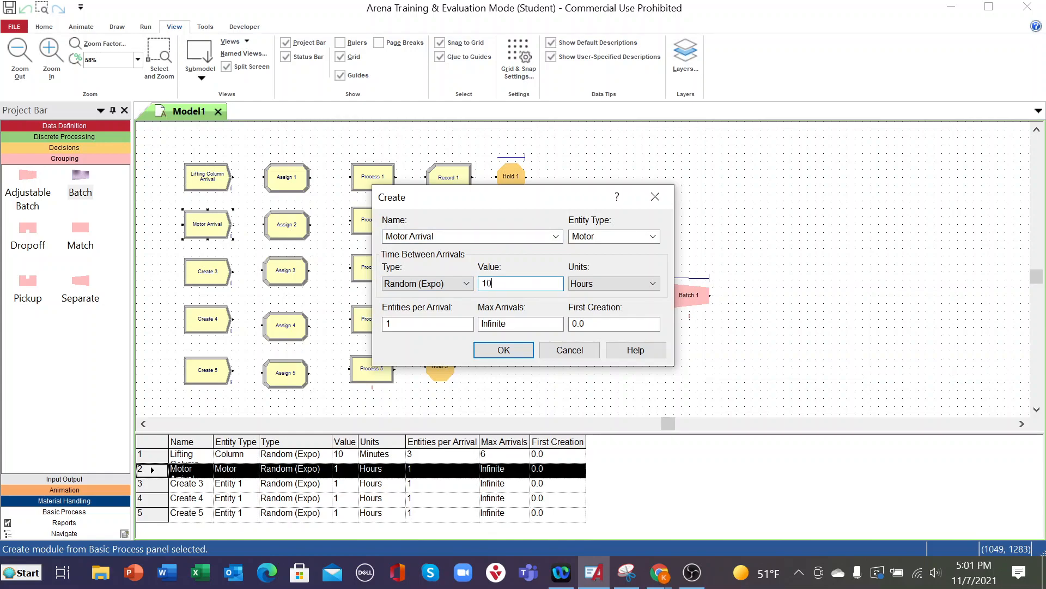
pyautogui.write('0')
pyautogui.click(652, 286)
pyautogui.click(609, 309)
pyautogui.doubleClick(391, 324)
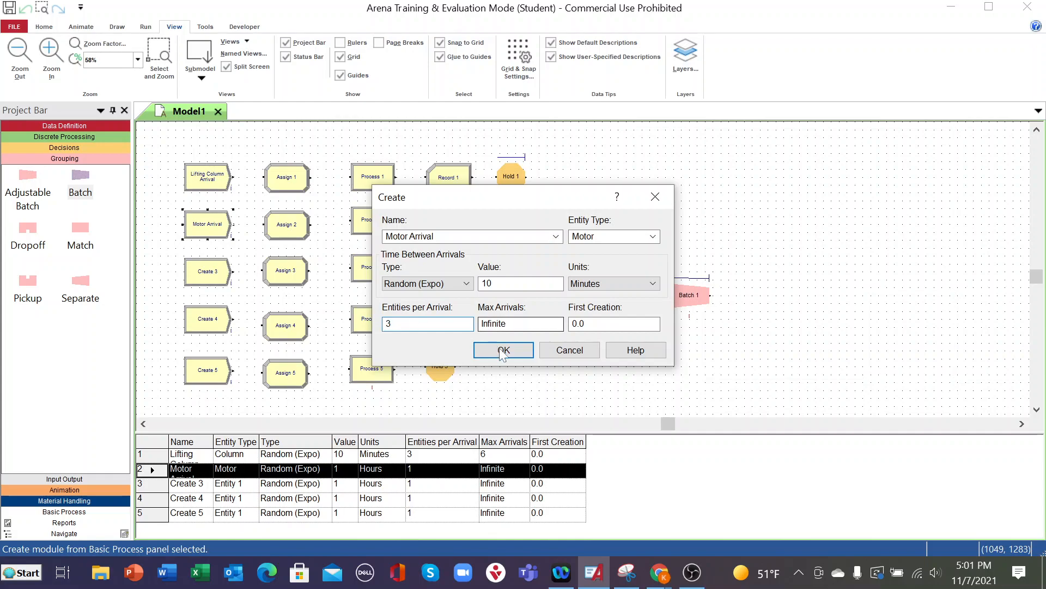
pyautogui.doubleClick(493, 324)
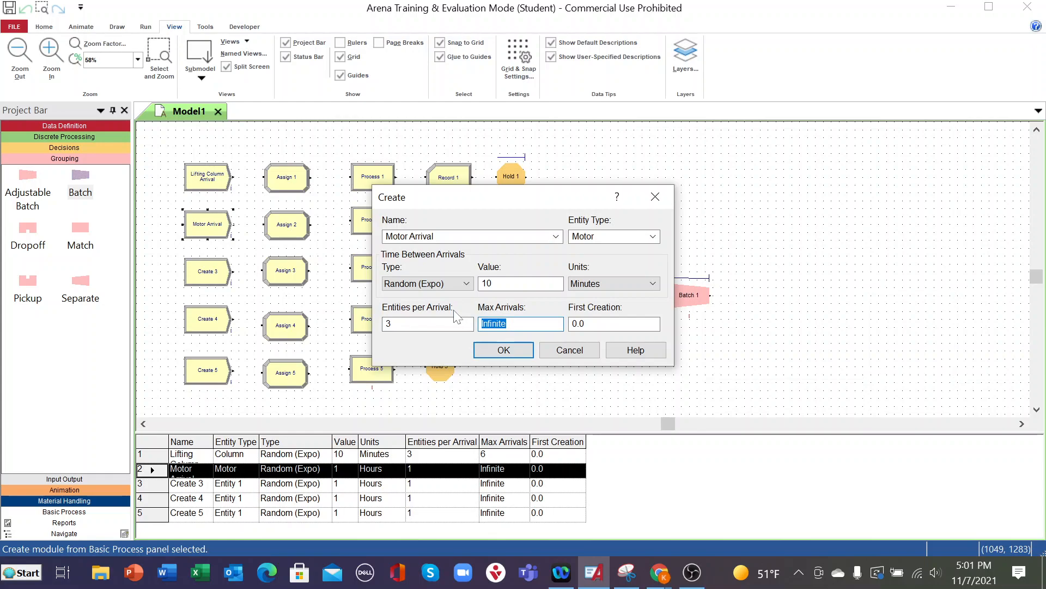
pyautogui.write('6')
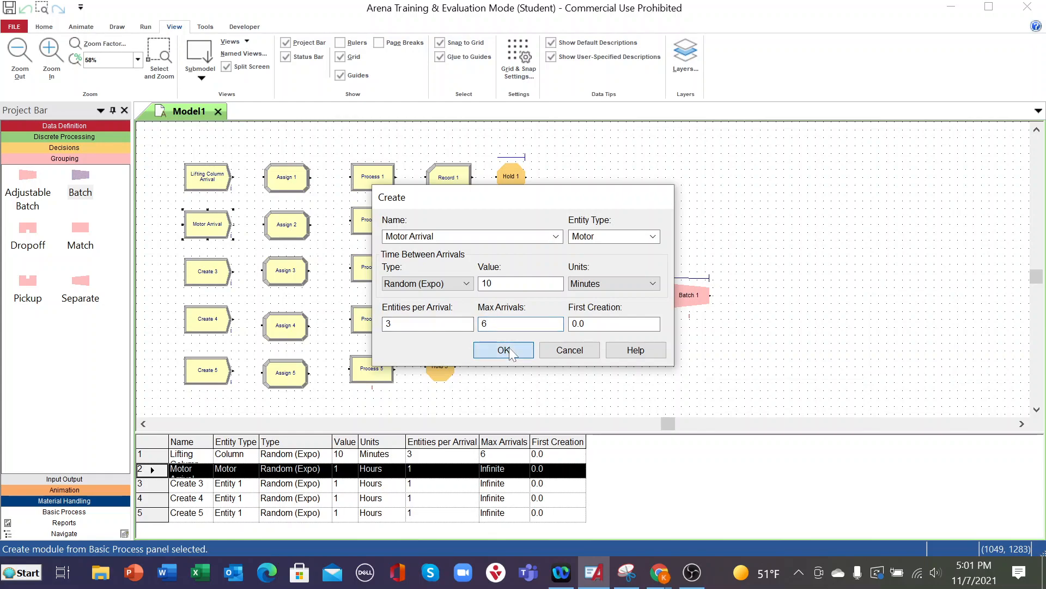
pyautogui.click(503, 350)
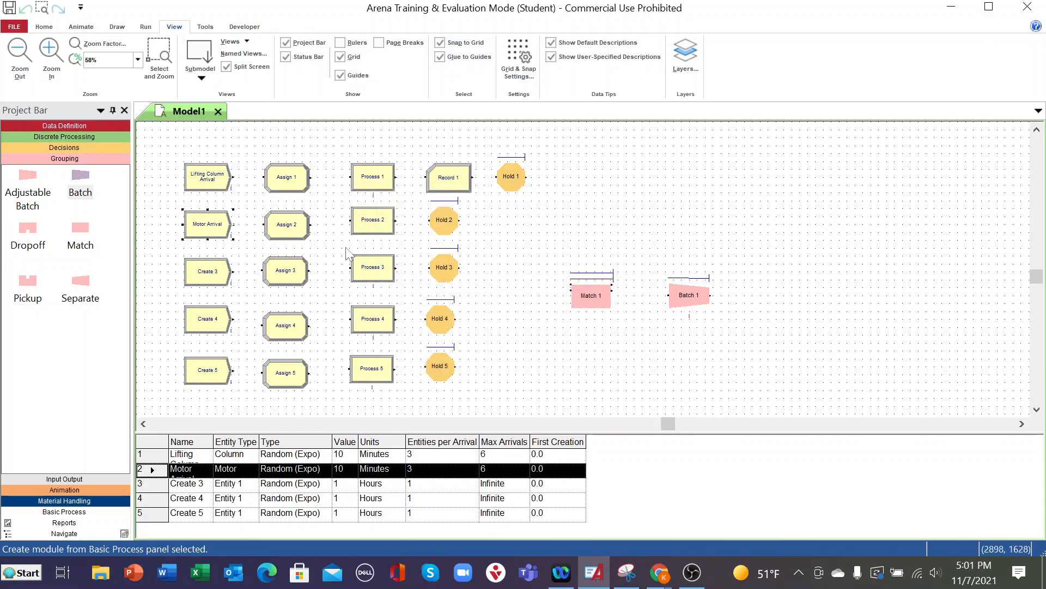
# - Check the Entity data table of the Data Definition template and the settings of the Lifting Column Arrival module
pyautogui.click(216, 181)
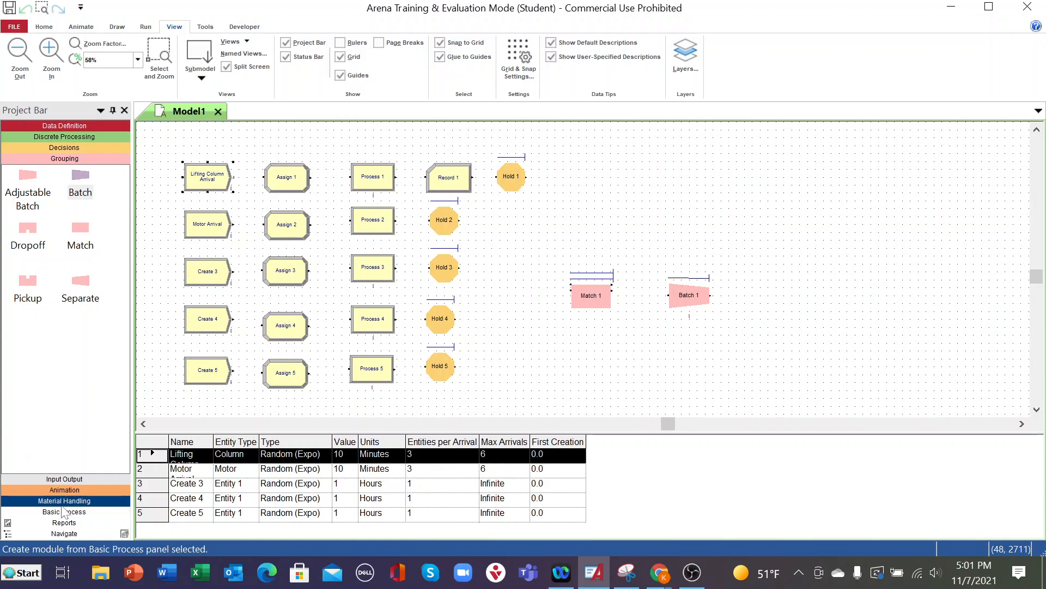
pyautogui.click(74, 126)
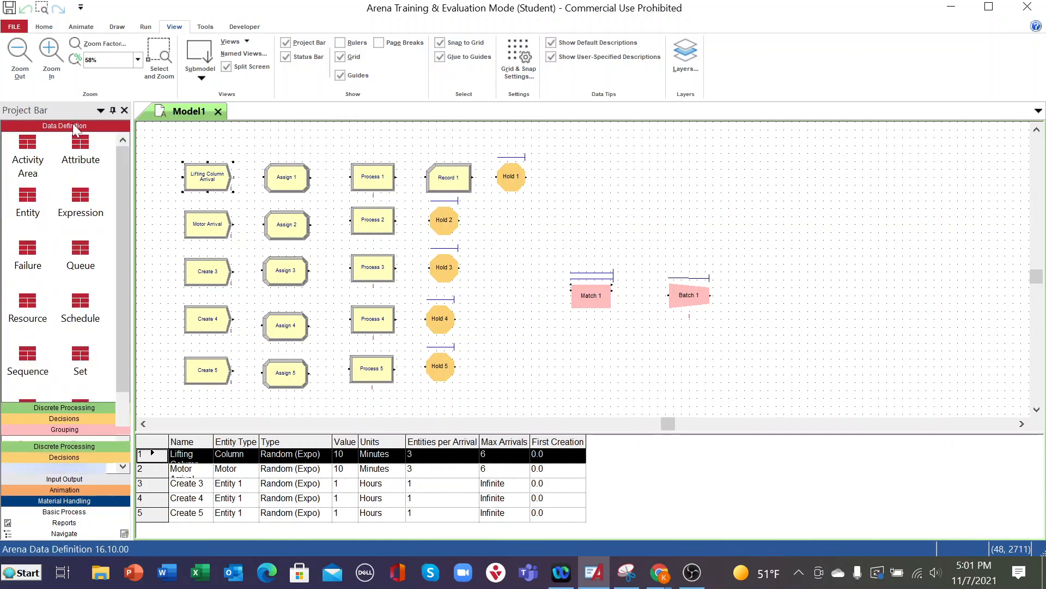
pyautogui.click(28, 210)
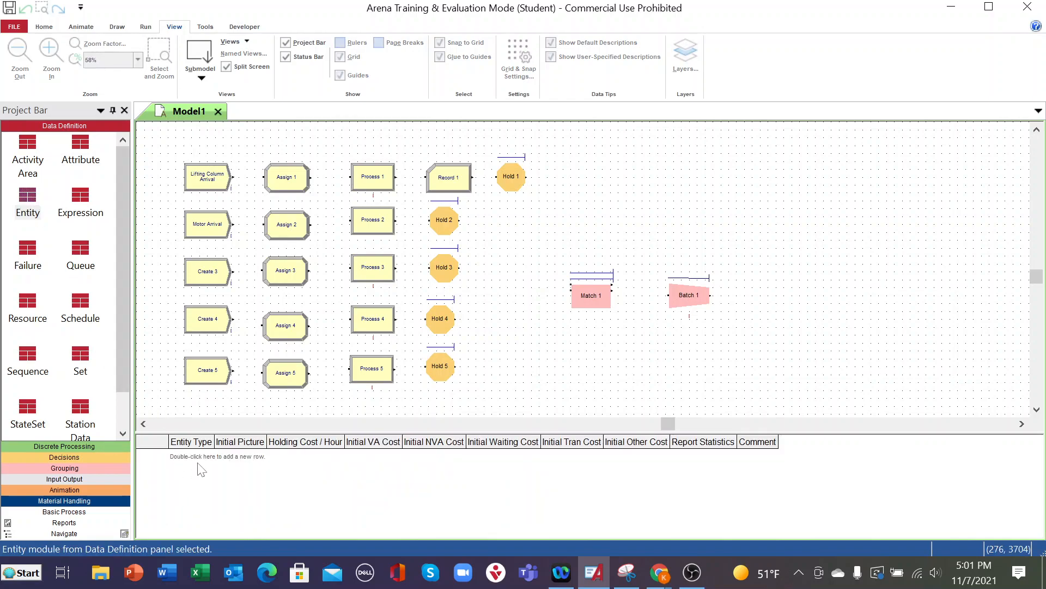
pyautogui.click(224, 180)
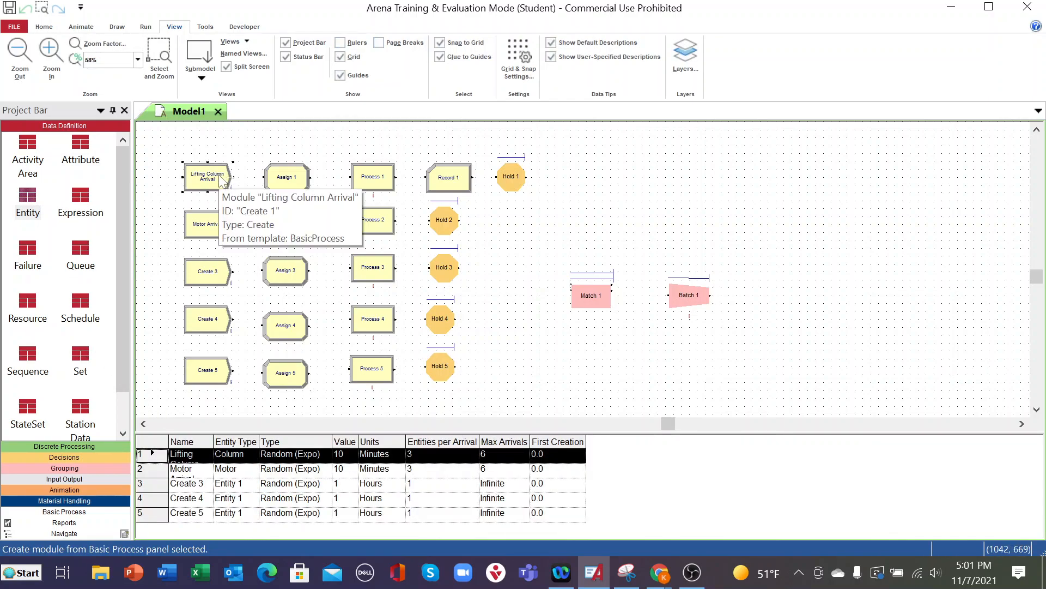
pyautogui.doubleClick(222, 181)
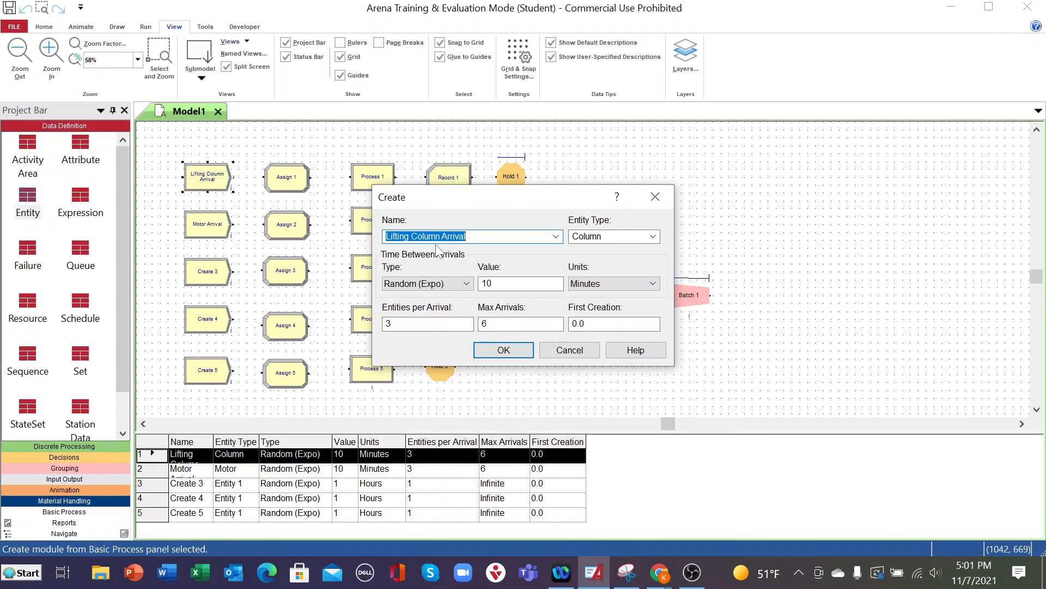
pyautogui.click(570, 351)
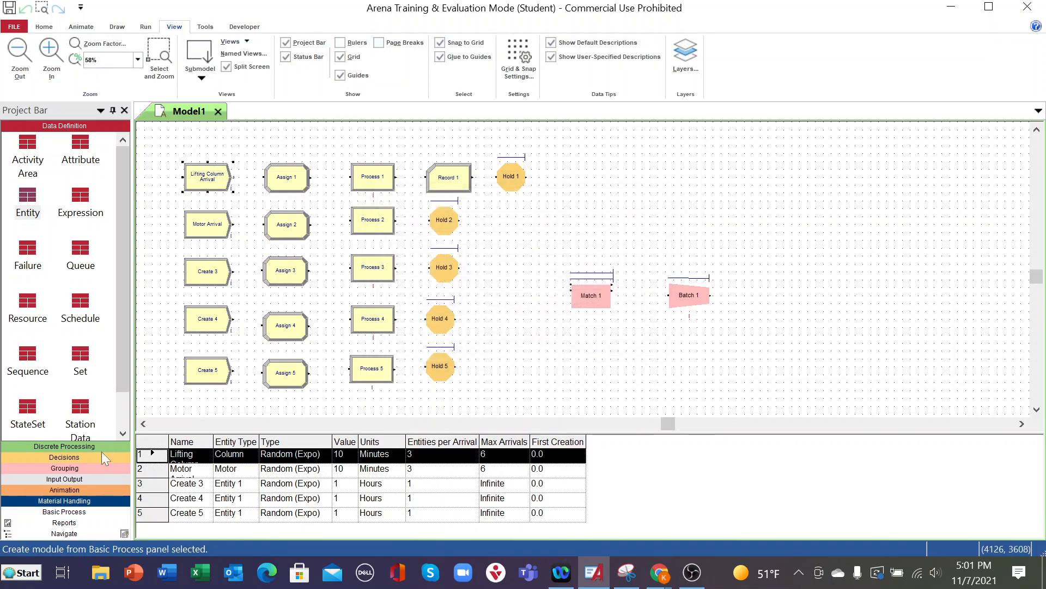
# - Add a row to the Entity data table, widen its Entity Type column and set the entity type to Column
pyautogui.click(32, 210)
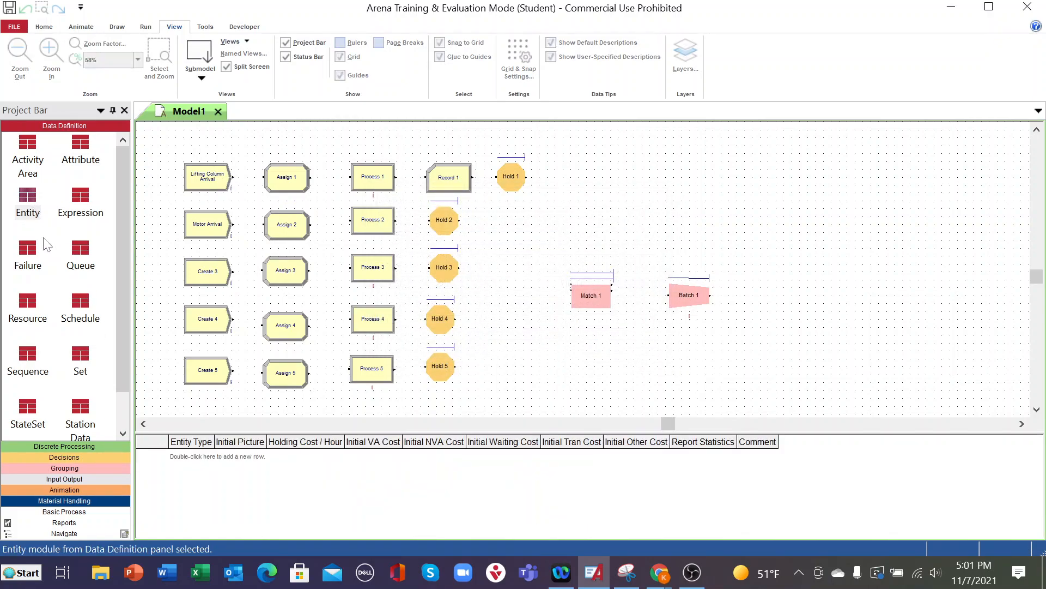
pyautogui.doubleClick(200, 458)
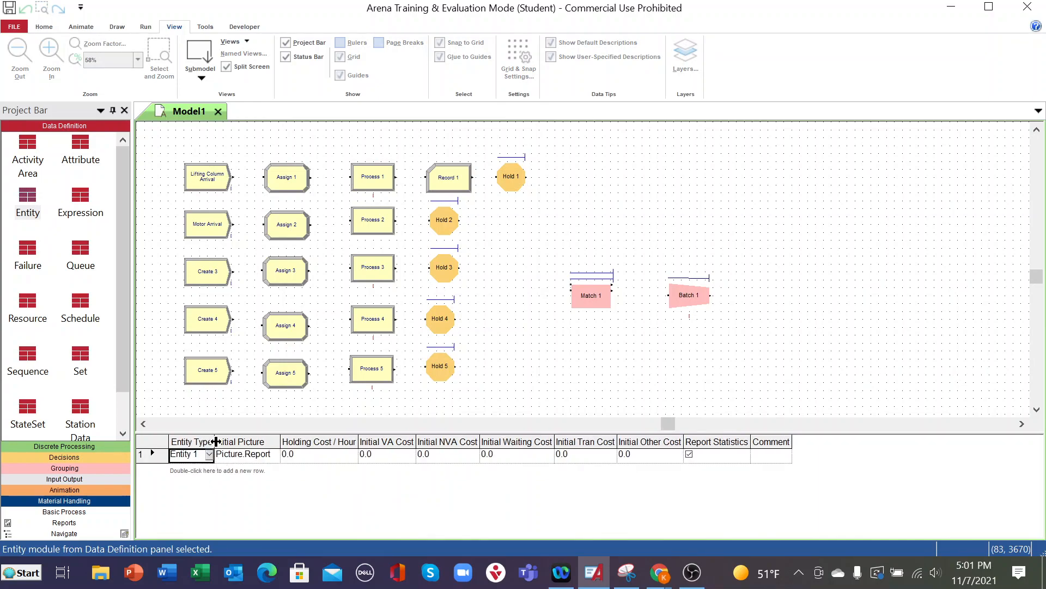
pyautogui.moveTo(214, 442); pyautogui.dragTo(291, 448)
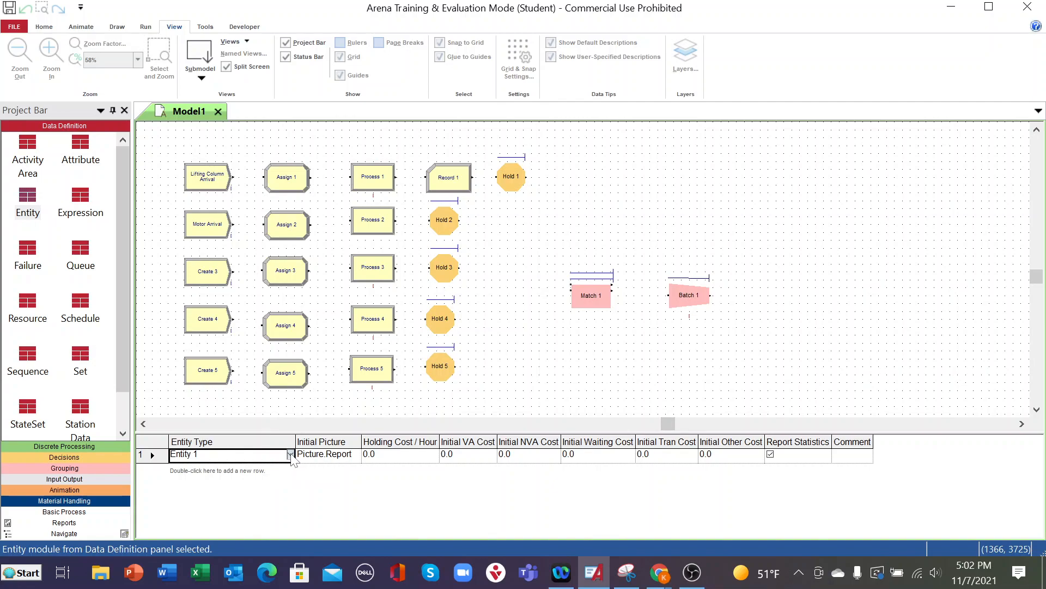
pyautogui.click(286, 455)
pyautogui.click(193, 468)
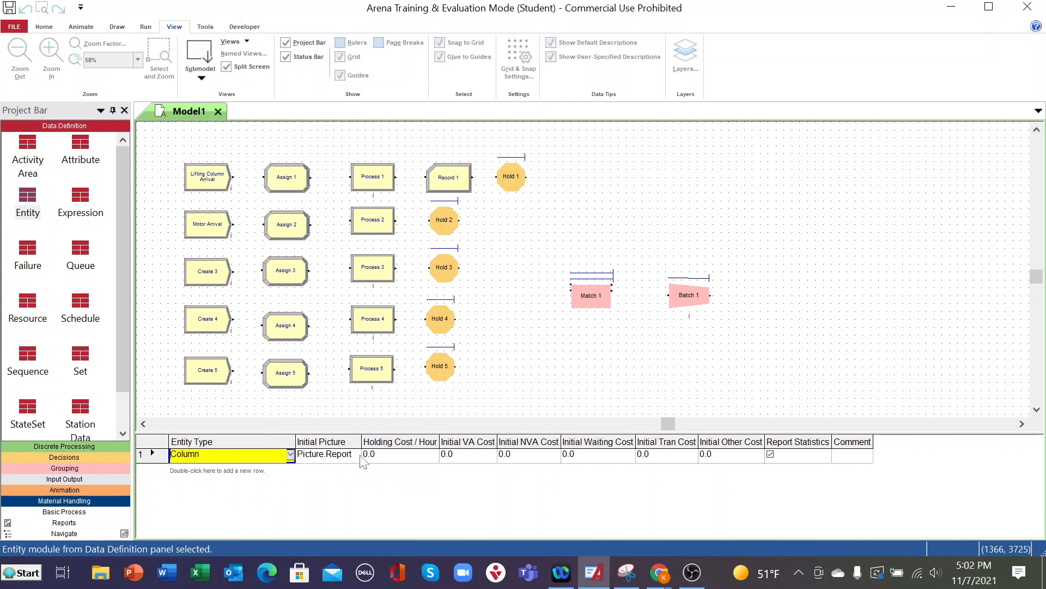
# - Widen the Initial Picture column of the Entity table and set the Column entity's initial picture to Picture.Box
pyautogui.moveTo(361, 435); pyautogui.dragTo(426, 435)
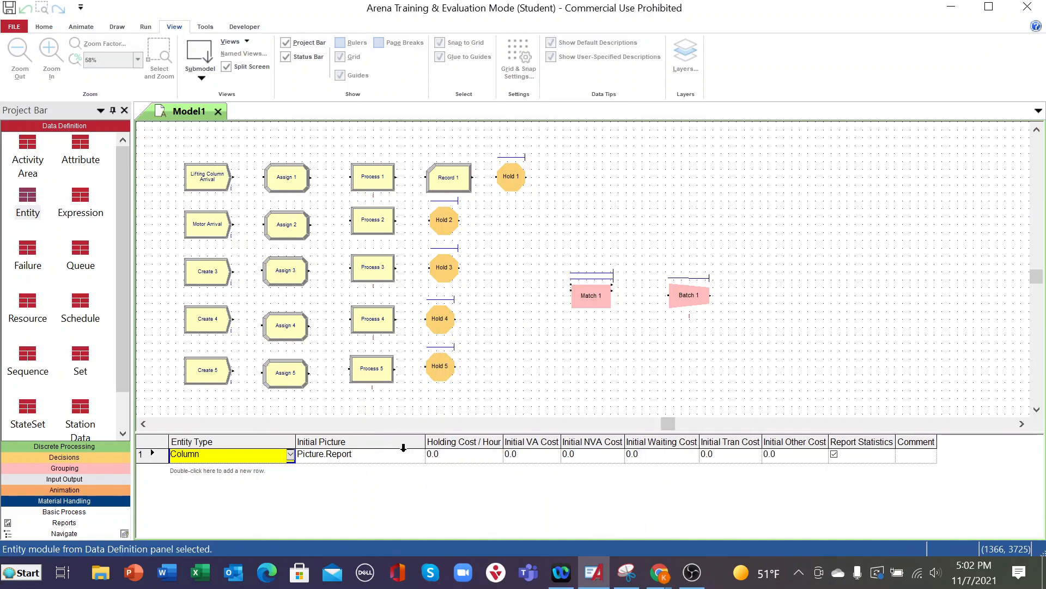
pyautogui.click(420, 456)
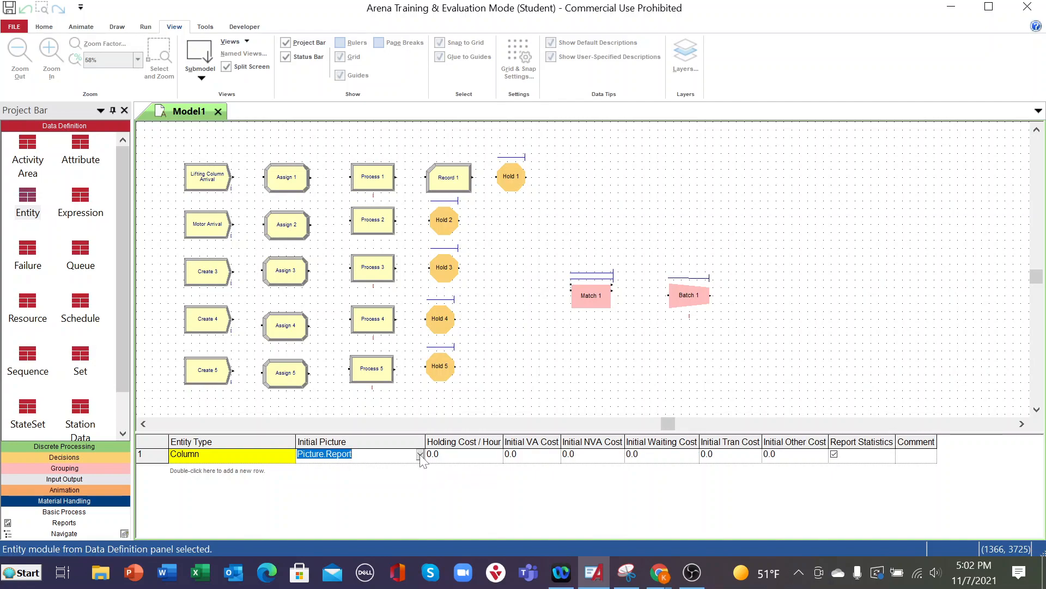
pyautogui.click(419, 455)
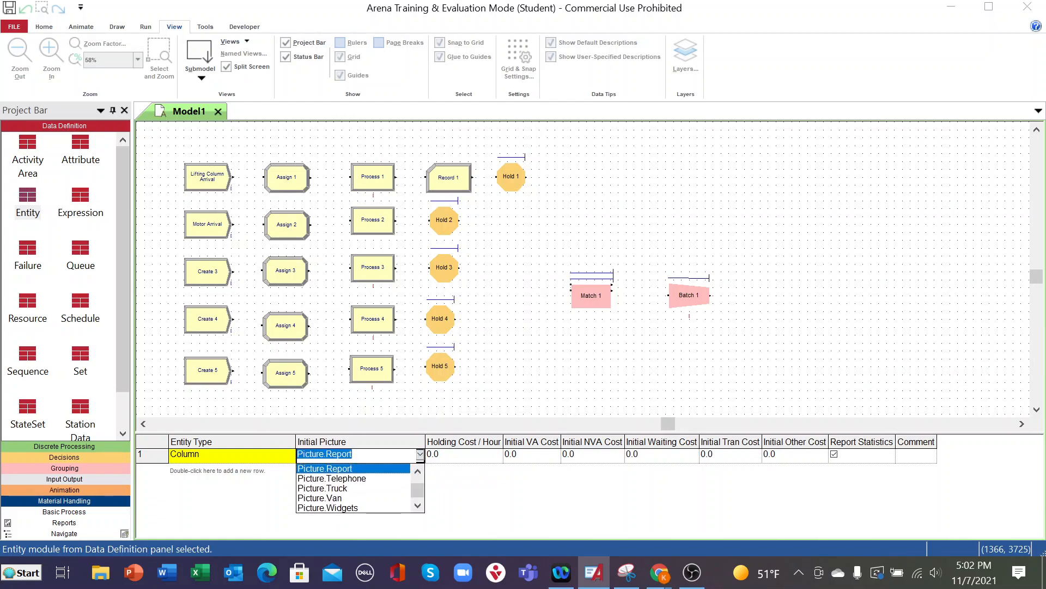
pyautogui.scroll(3, 389, 484)
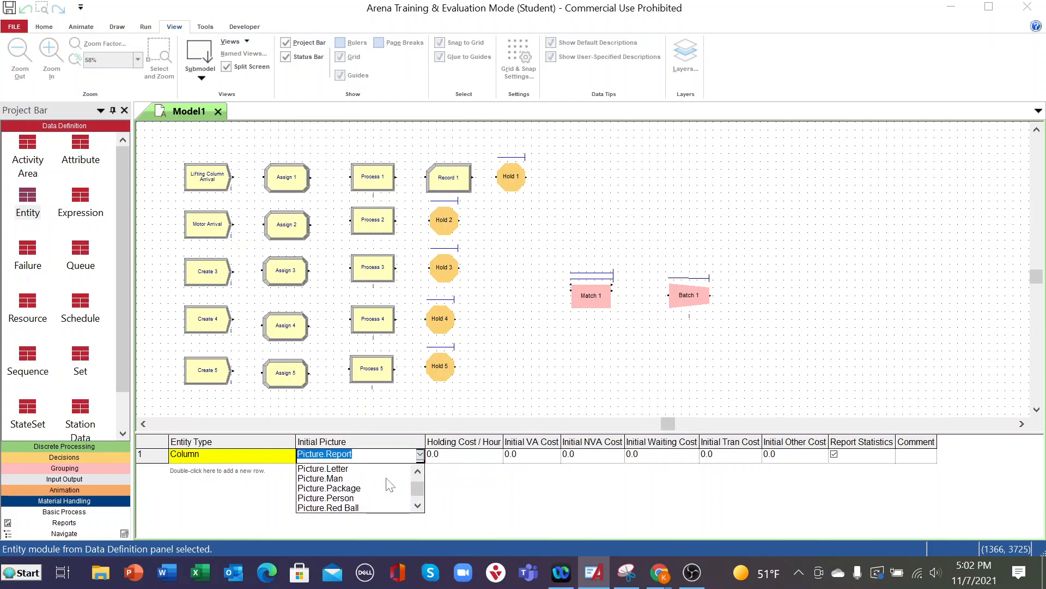
pyautogui.scroll(1, 389, 485)
pyautogui.scroll(1, 388, 485)
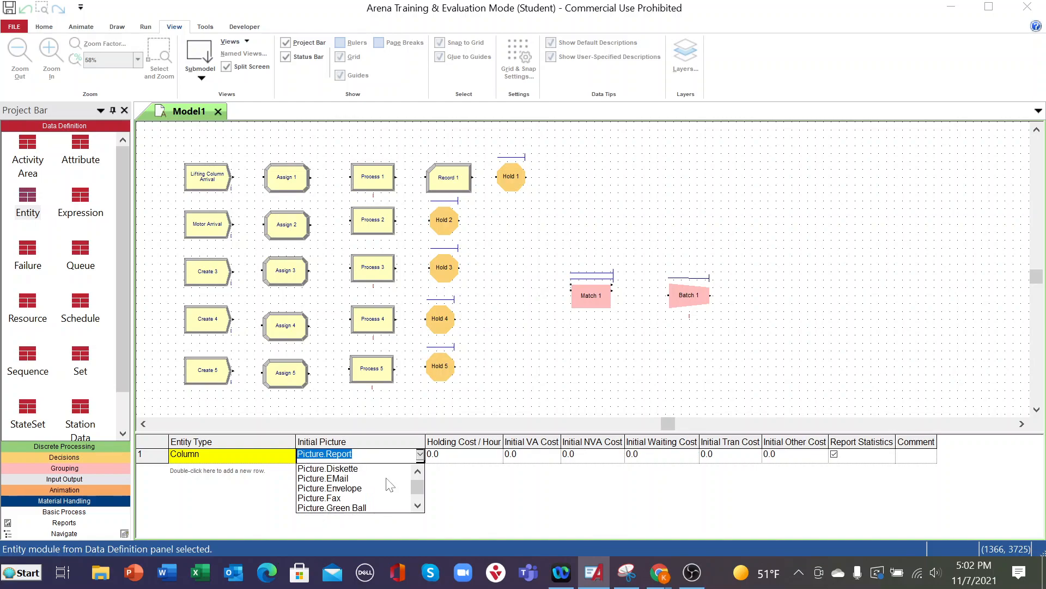
pyautogui.scroll(3, 389, 484)
pyautogui.scroll(1, 388, 484)
pyautogui.scroll(1, 389, 485)
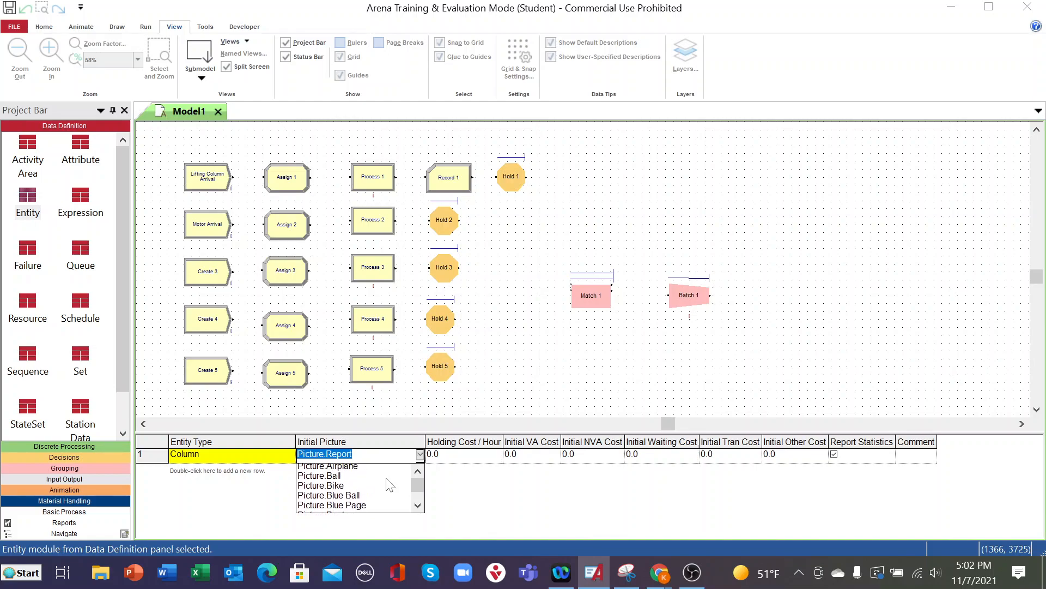
pyautogui.scroll(-1, 389, 484)
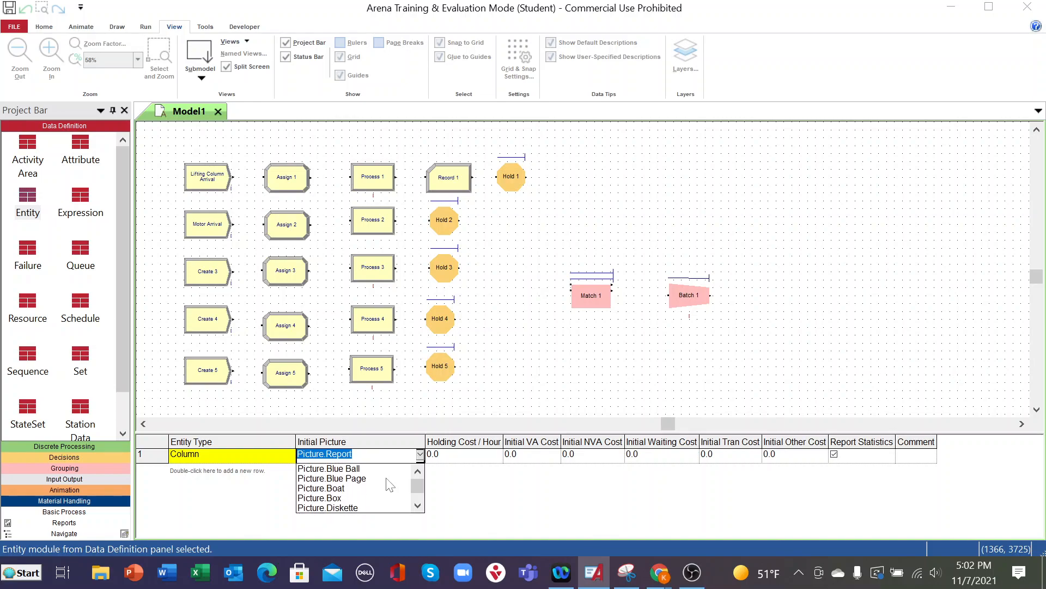
pyautogui.click(329, 498)
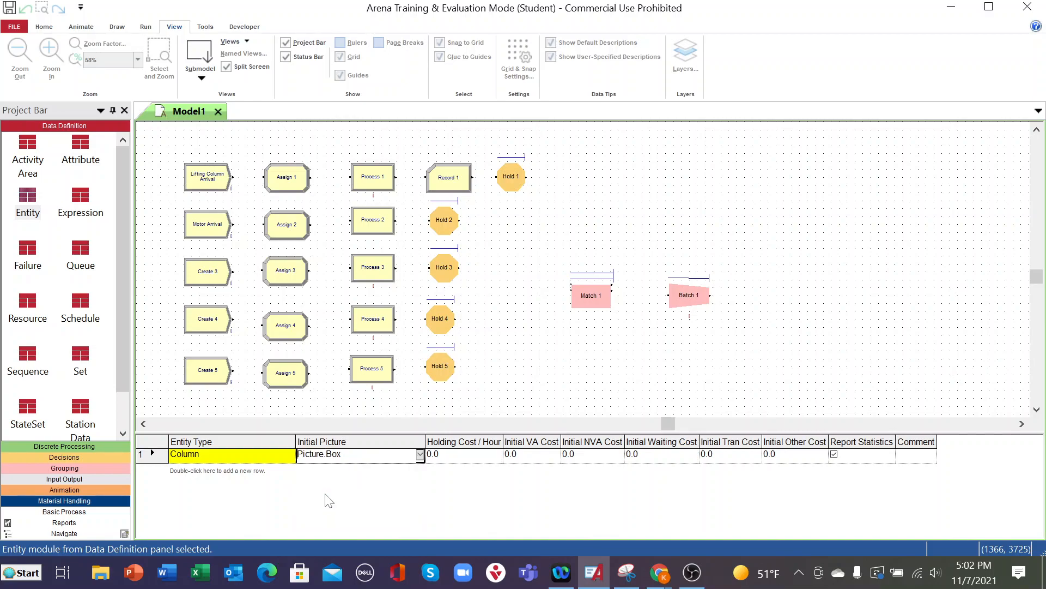
# - Add a second row to the Entity table with entity type Motor and initial picture Picture.Yellow Ball
pyautogui.doubleClick(227, 470)
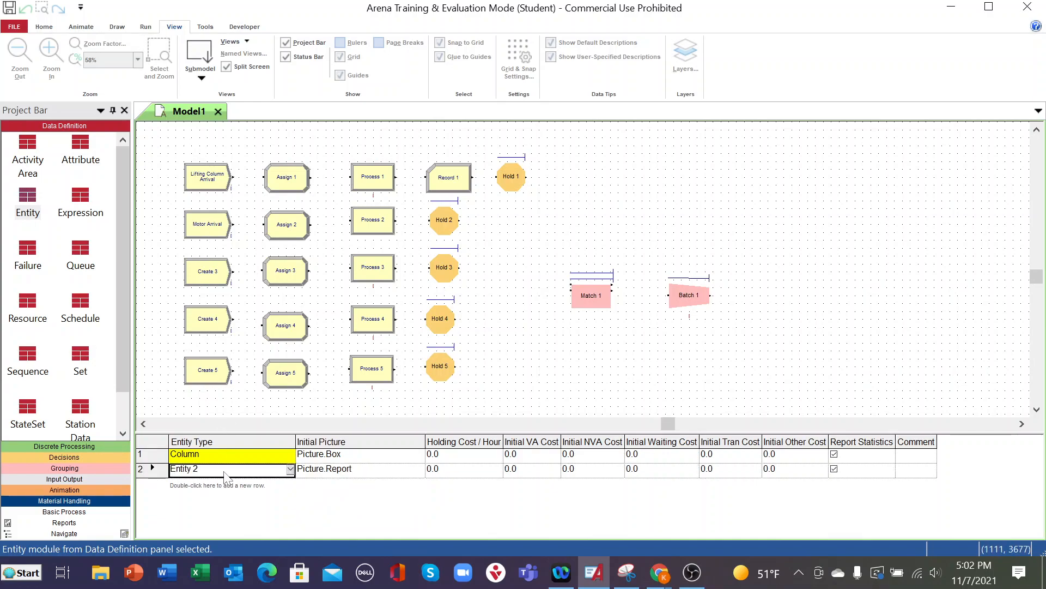
pyautogui.click(290, 470)
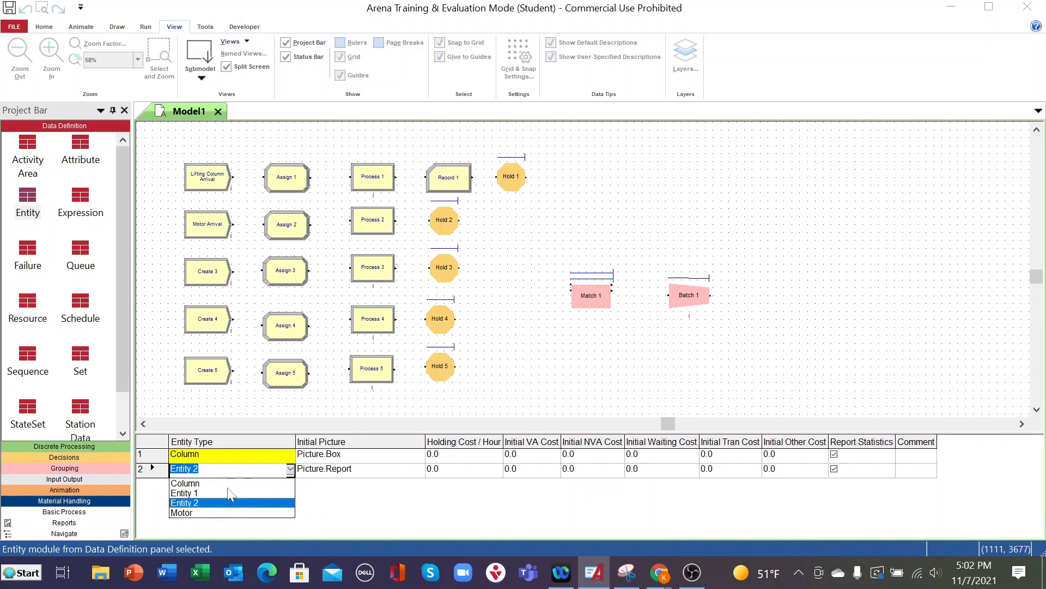
pyautogui.click(186, 514)
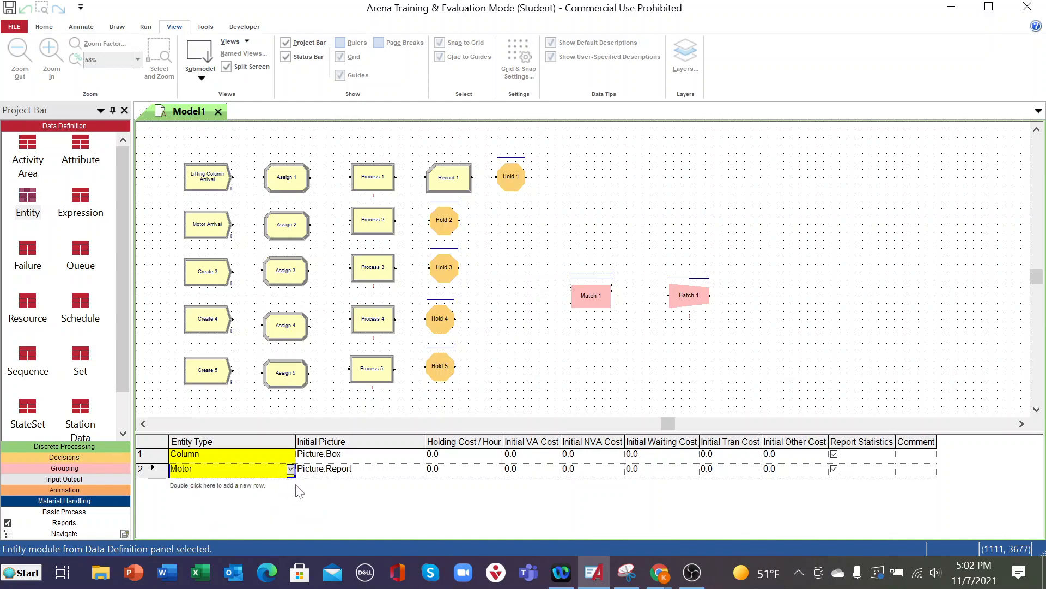
pyautogui.click(418, 473)
pyautogui.click(419, 471)
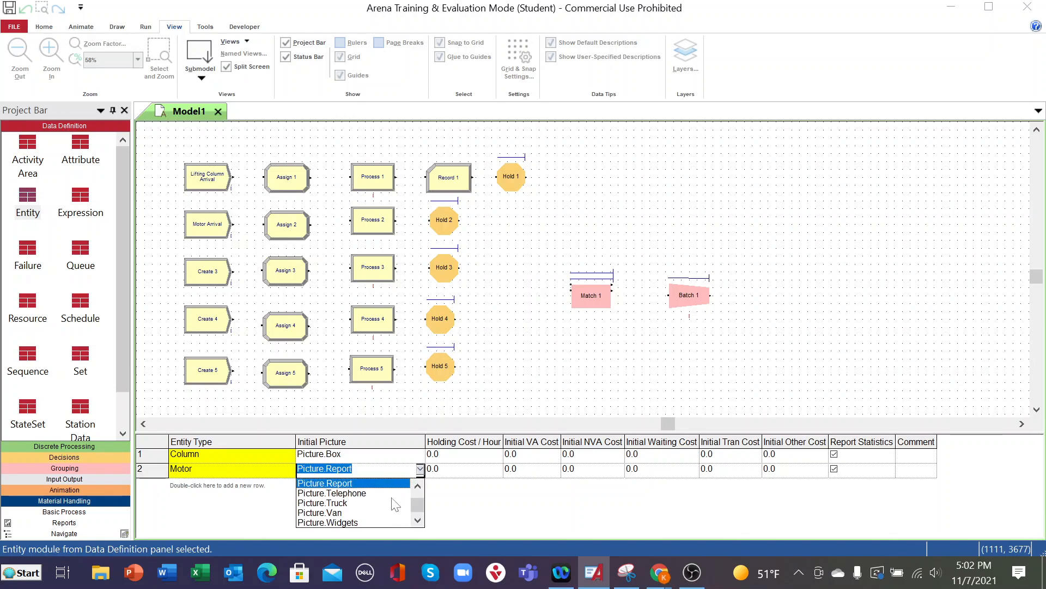
pyautogui.scroll(-1, 382, 512)
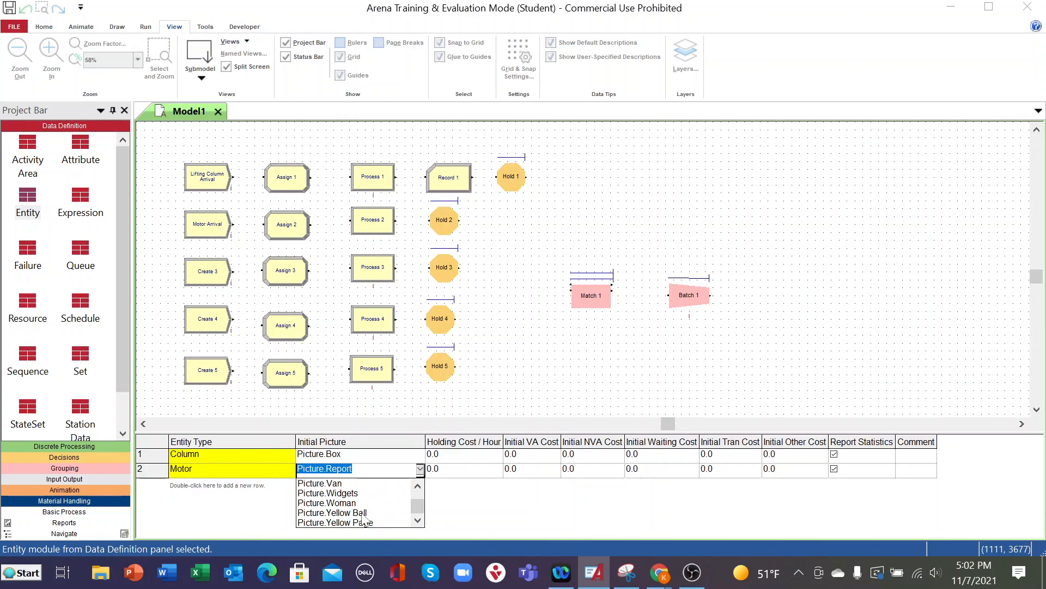
pyautogui.click(360, 513)
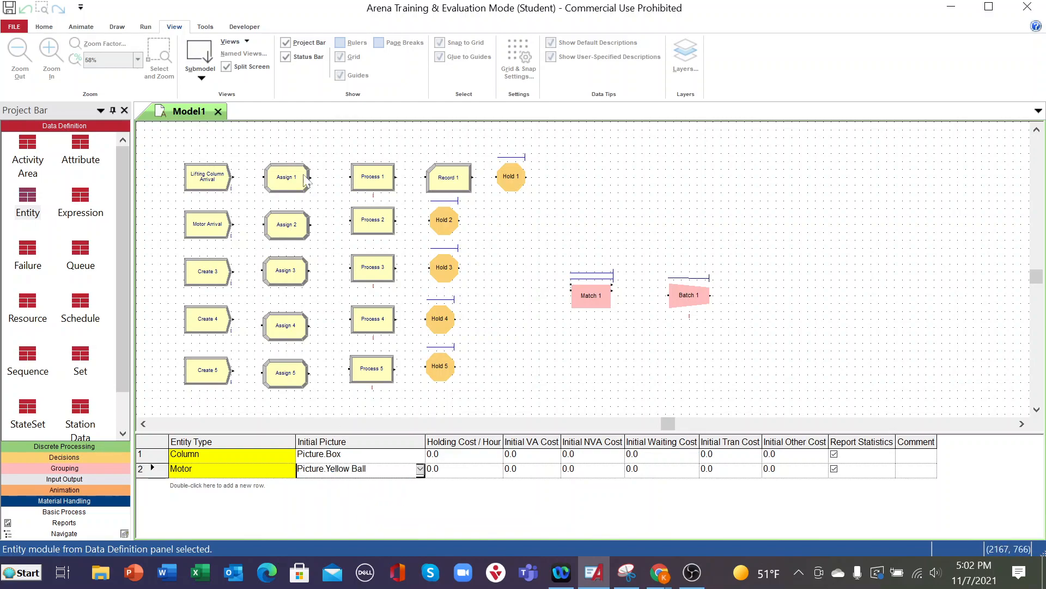
# - Start saving the model under a new name in Desktop > WAWASAN UNIV PENANG > 7th SEMESTER ADV MFG > CA2 > CA2 UPLOAD FILE
pyautogui.click(17, 26)
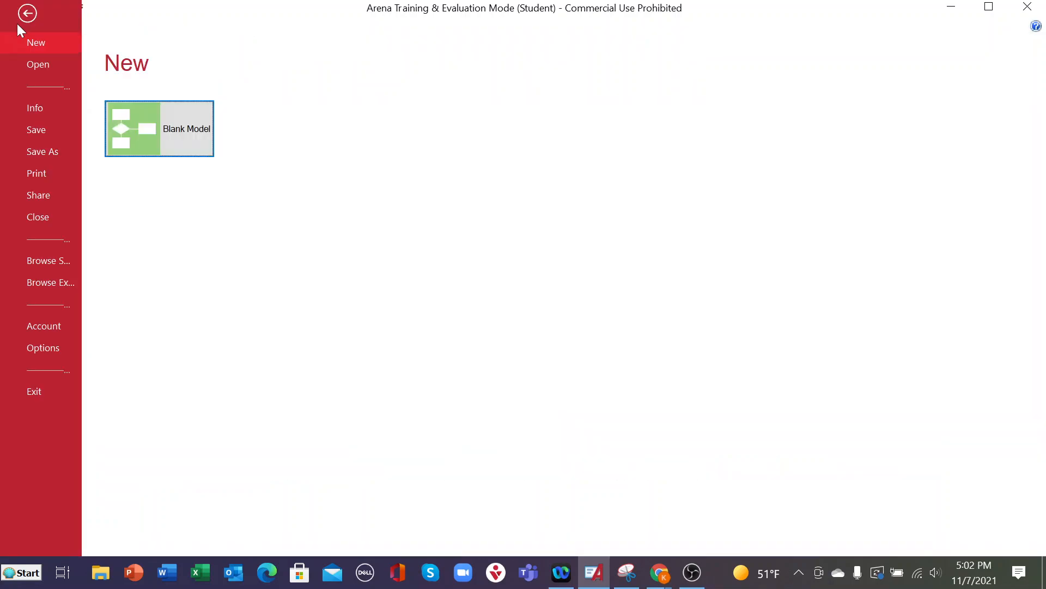
pyautogui.click(43, 151)
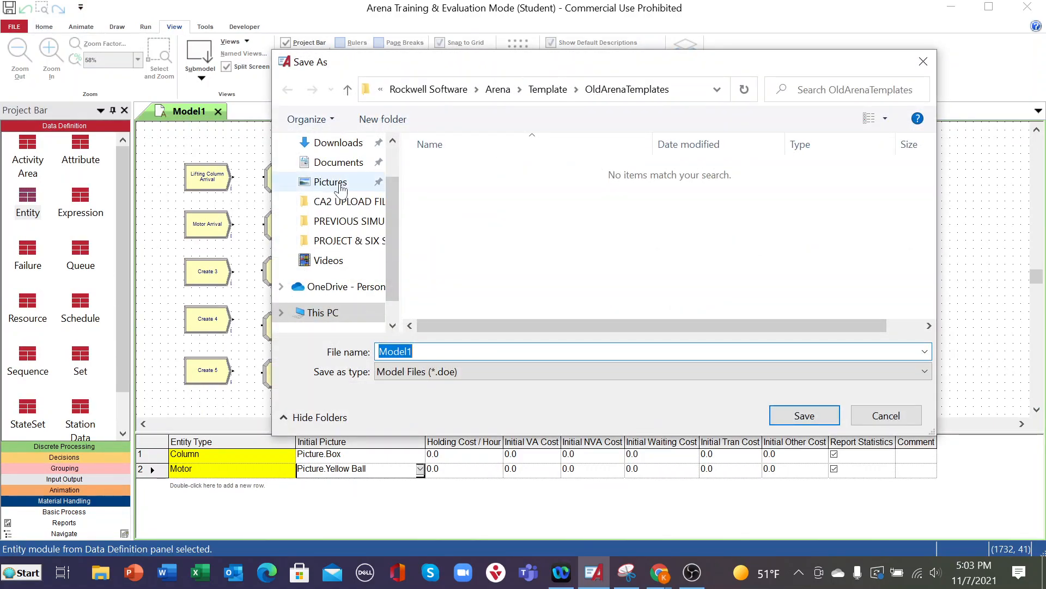
pyautogui.scroll(2, 335, 180)
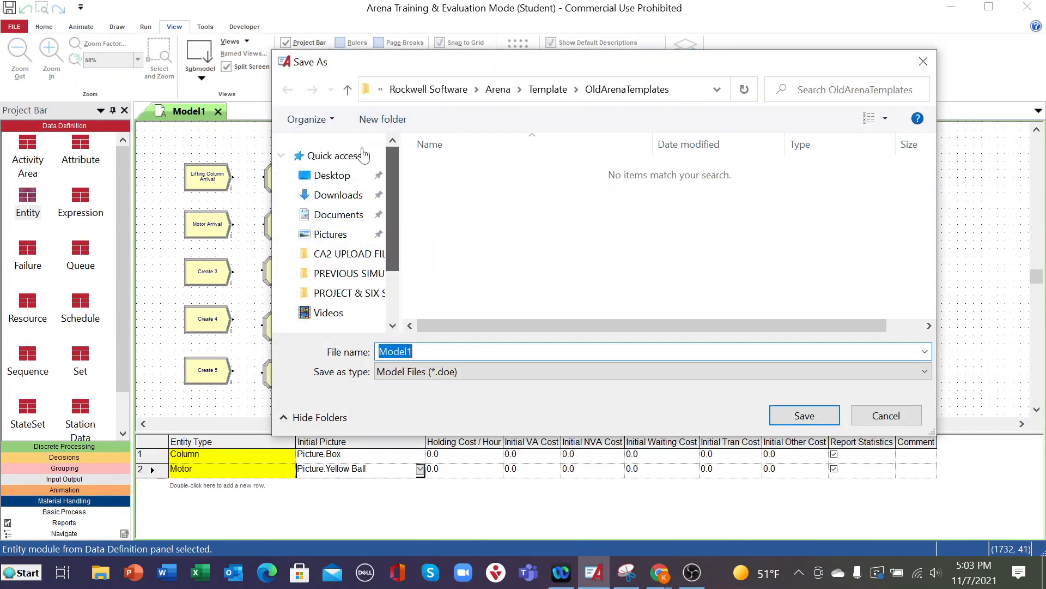
pyautogui.click(335, 174)
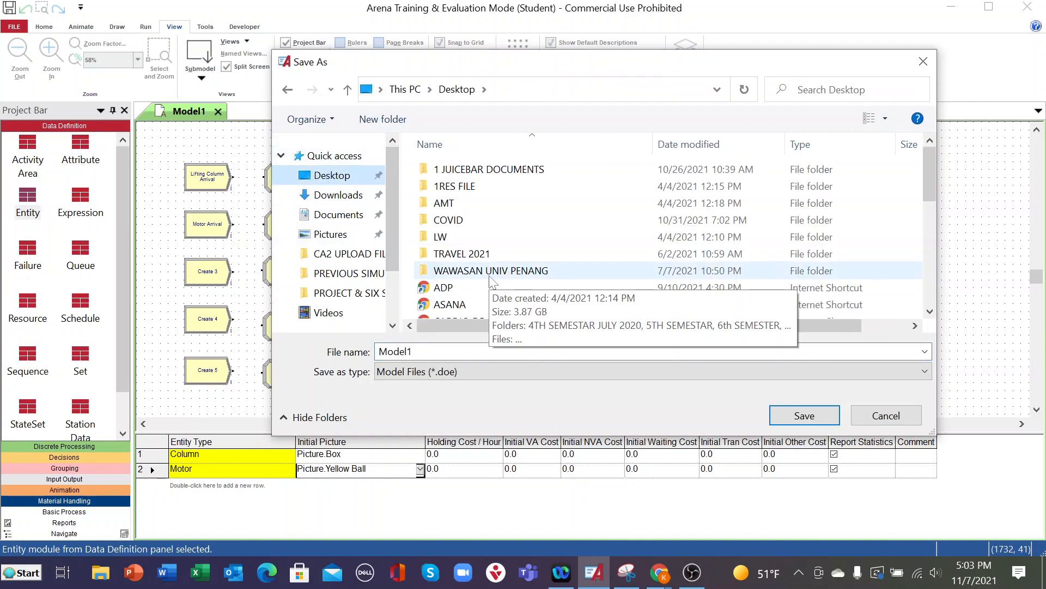
pyautogui.doubleClick(489, 273)
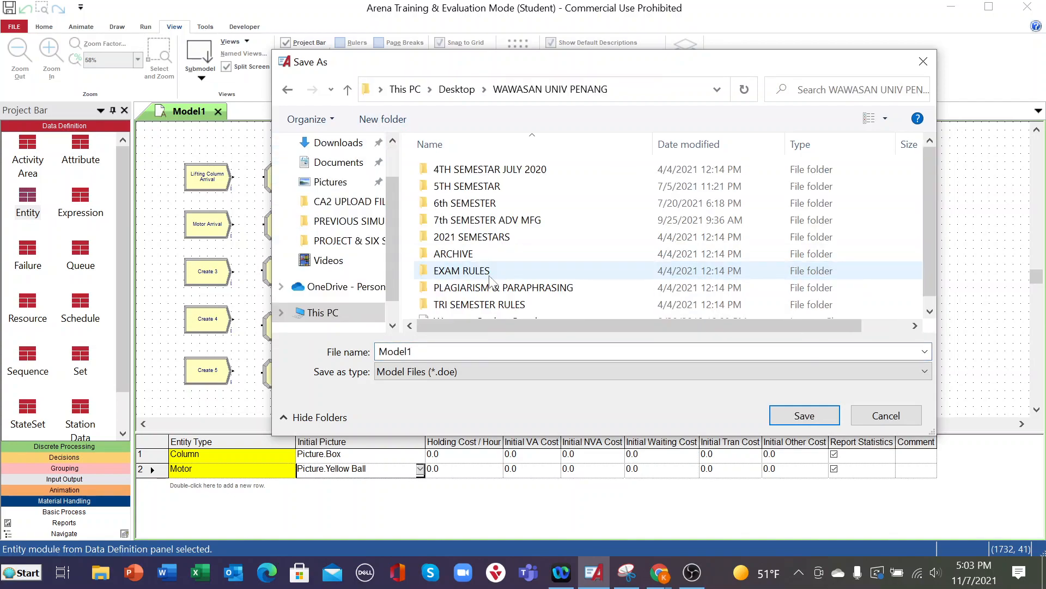
pyautogui.doubleClick(459, 221)
pyautogui.doubleClick(444, 221)
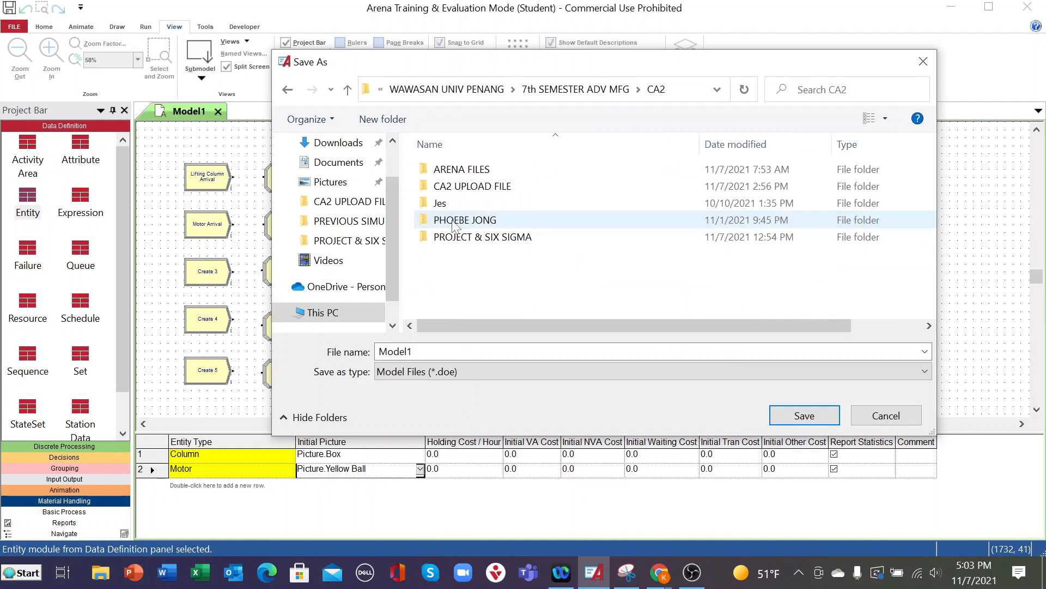
pyautogui.doubleClick(472, 187)
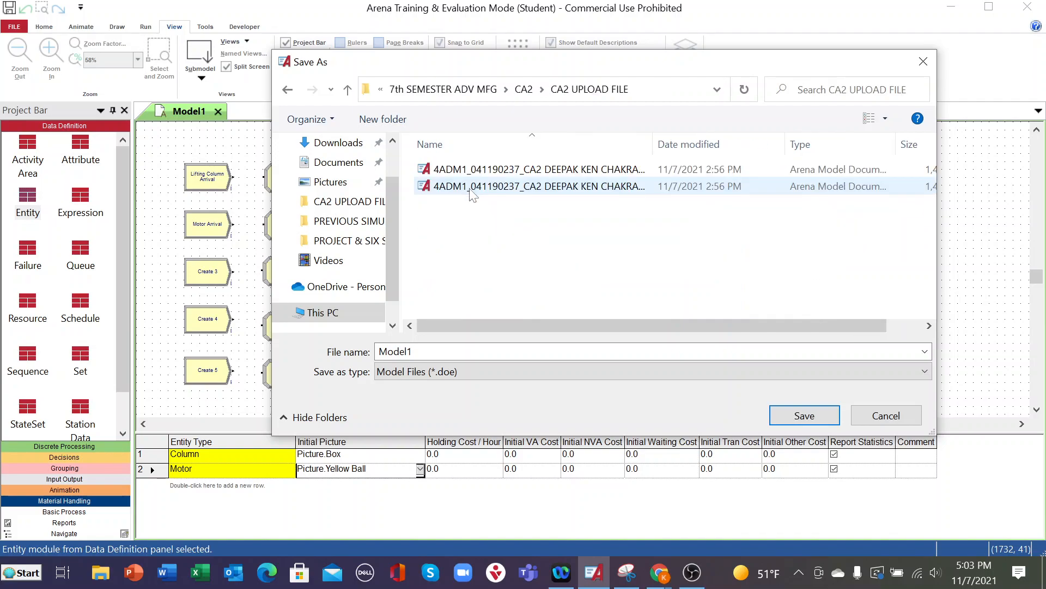
# - Delete the backup model file and the other existing Arena model file from the CA2 UPLOAD FILE folder
pyautogui.click(486, 172)
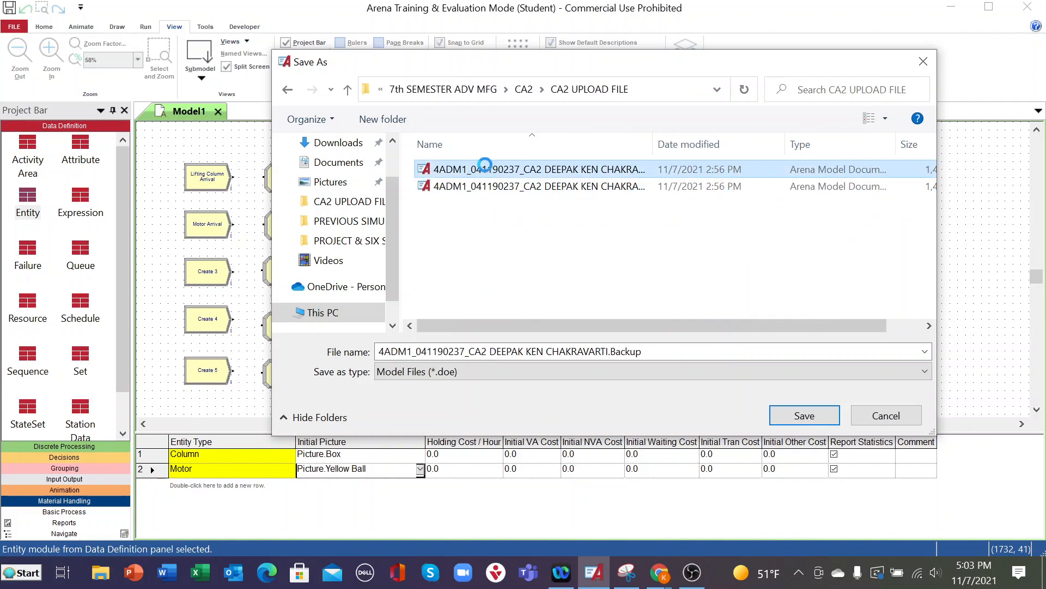
pyautogui.rightClick(486, 171)
pyautogui.click(526, 472)
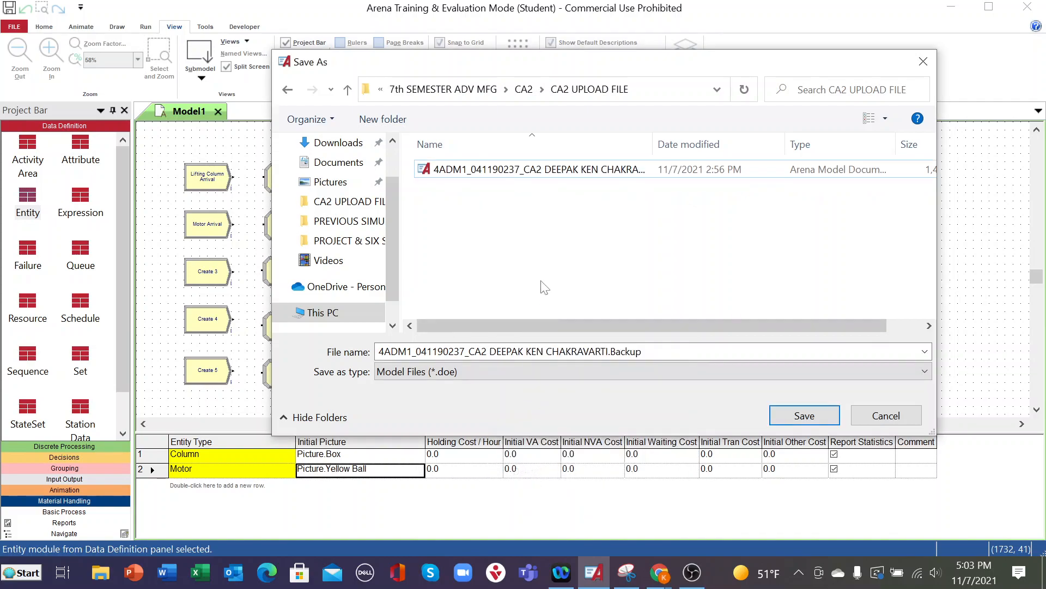
pyautogui.rightClick(520, 170)
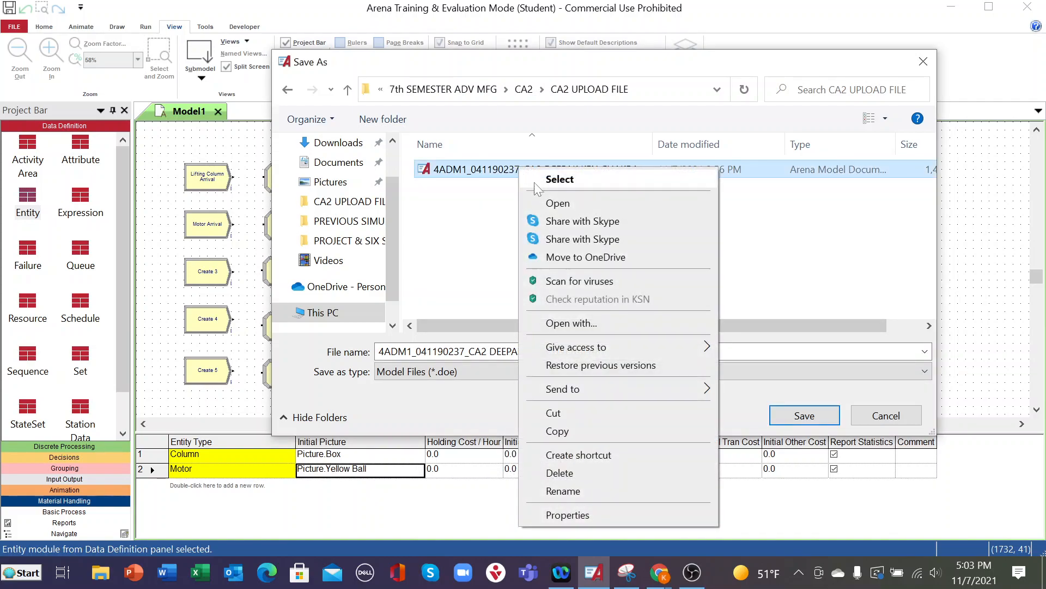
pyautogui.click(560, 473)
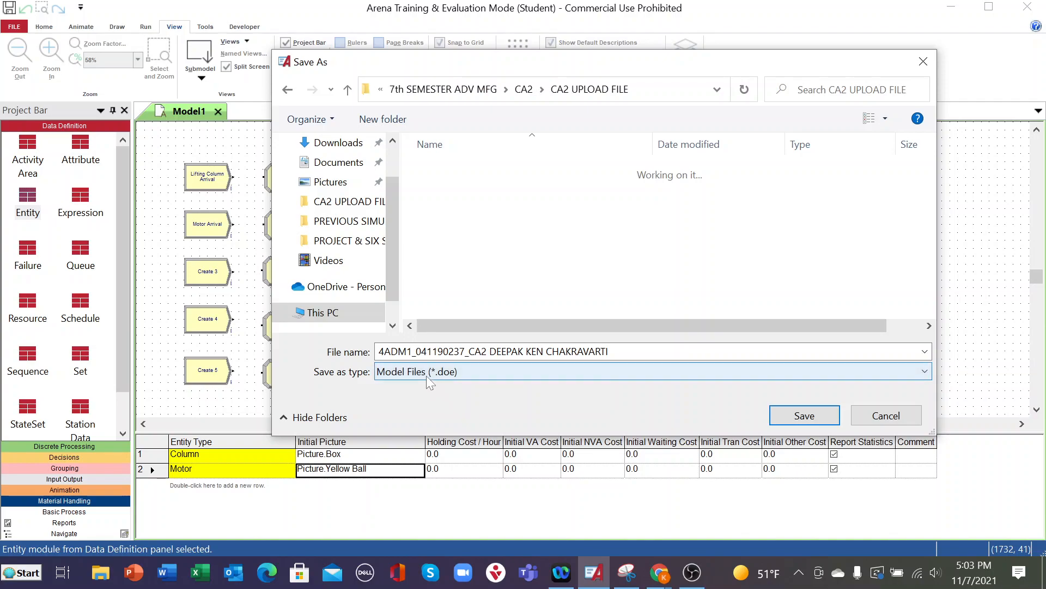
# - Append "Initial Simulation" to the file name taken from the deleted model and save the model
pyautogui.click(643, 352)
pyautogui.click(643, 352)
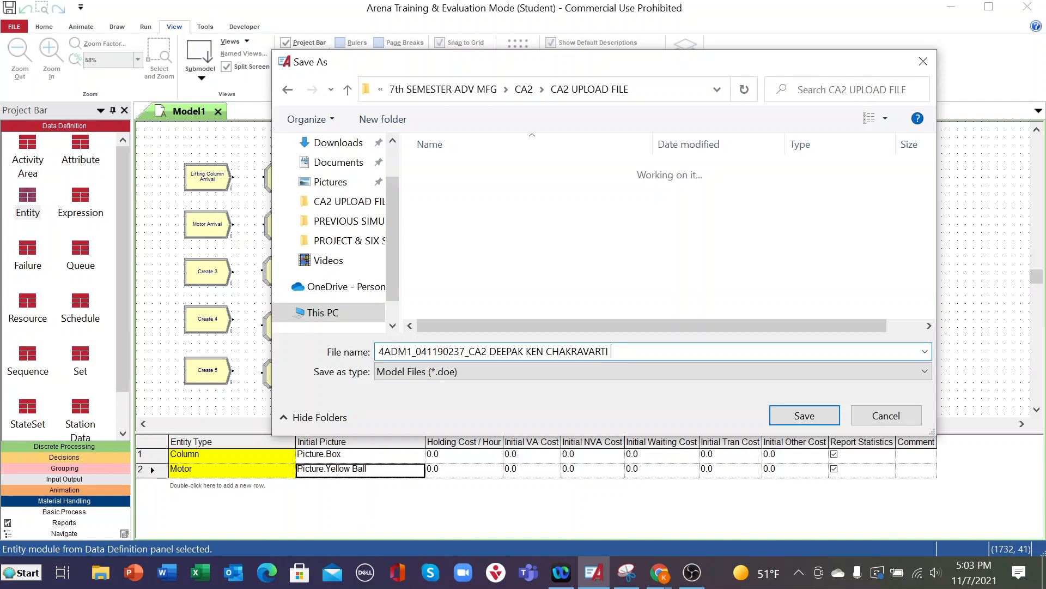
pyautogui.write('Initial Simulation')
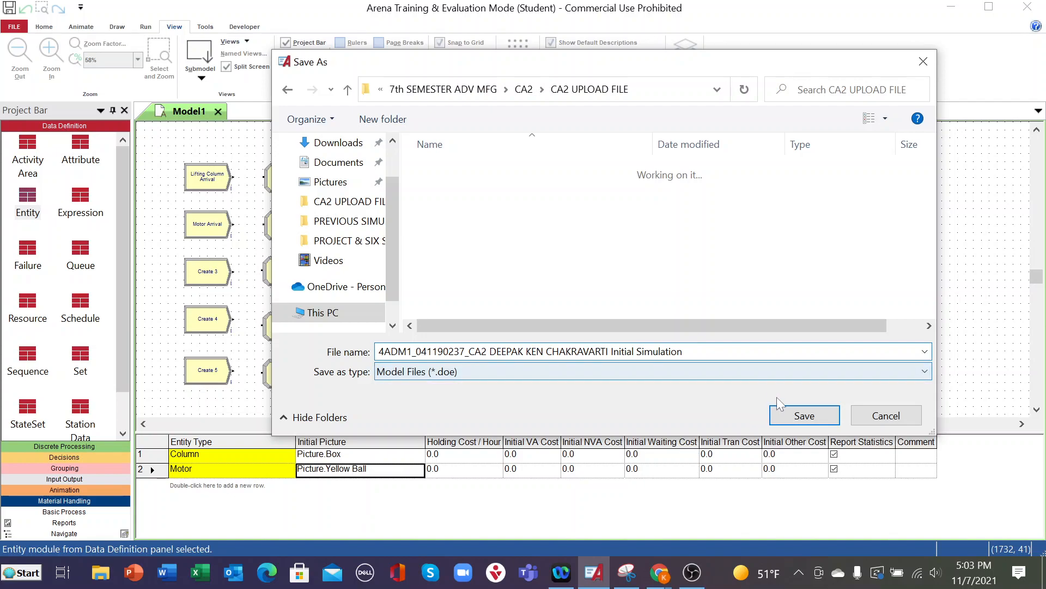
pyautogui.click(823, 417)
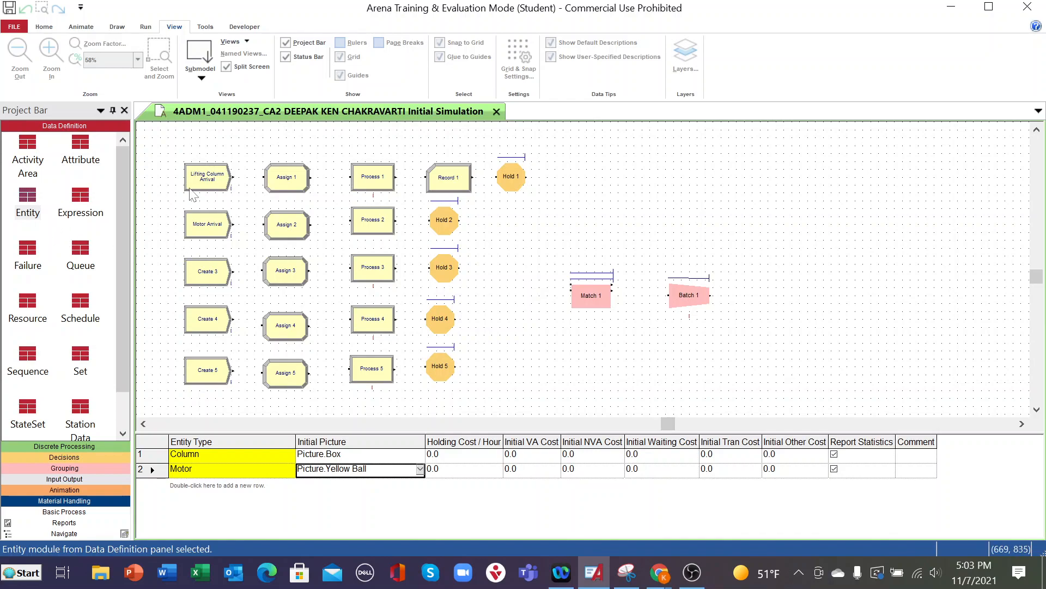
# - Rename the Create 3 module as Controller Arrival and set its entity type to Controller
pyautogui.doubleClick(200, 280)
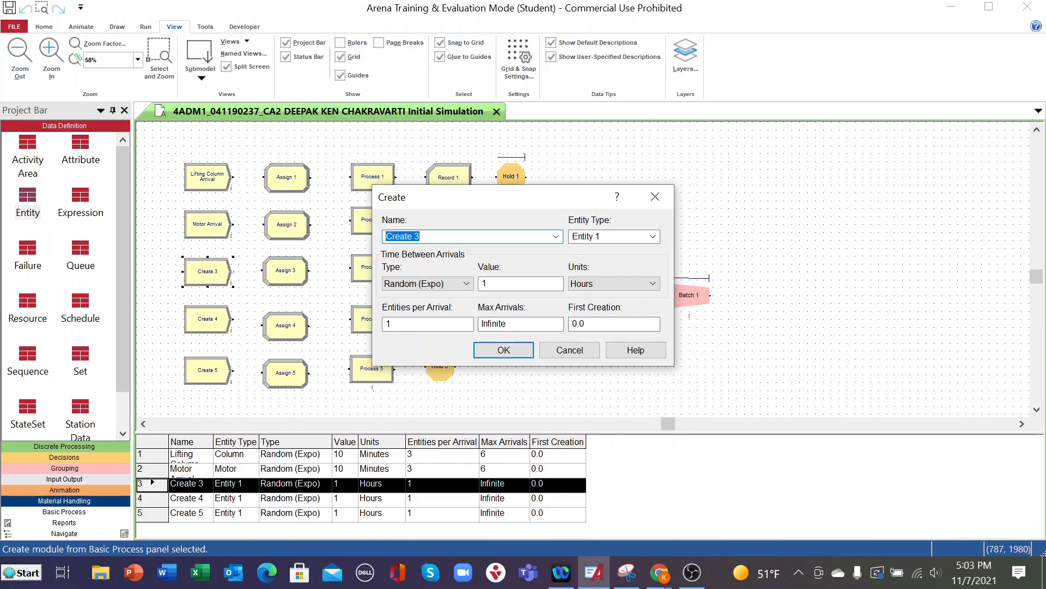
pyautogui.write('C')
pyautogui.write('ontroller Arrival')
pyautogui.click(654, 237)
pyautogui.click(652, 237)
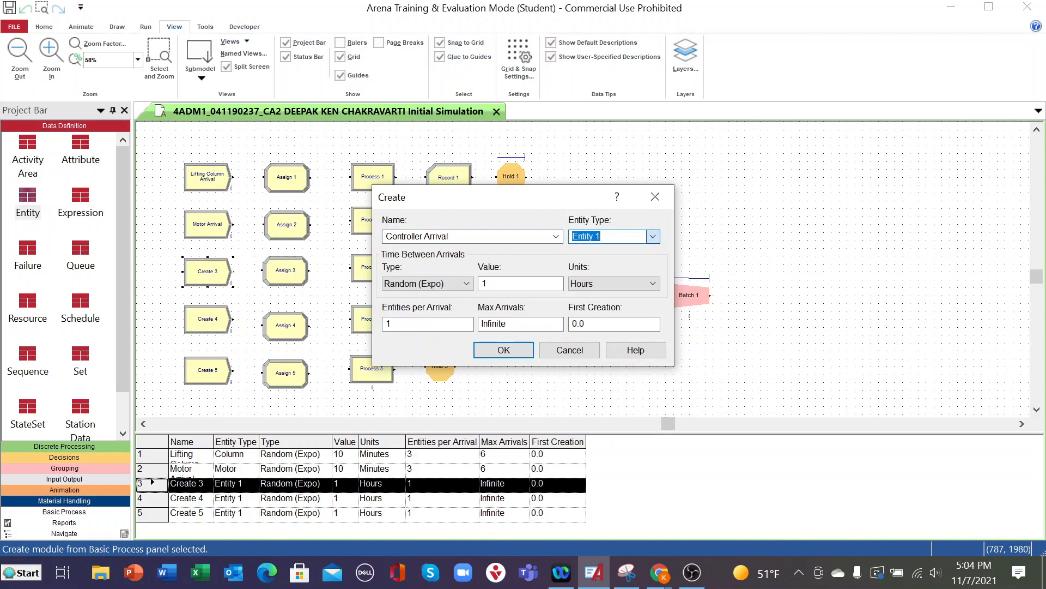
pyautogui.write('Co')
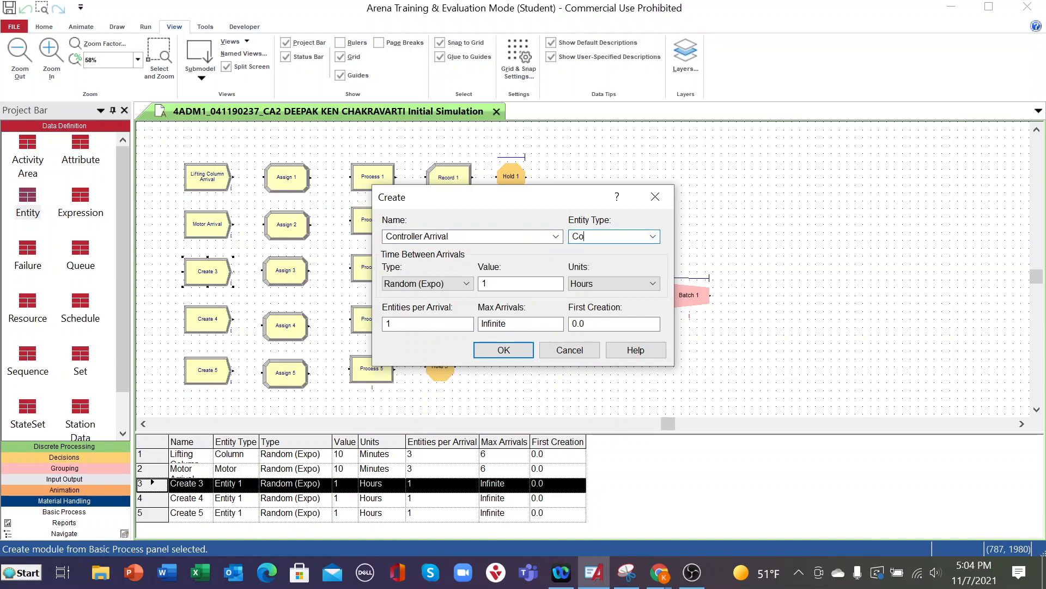
pyautogui.write('ntroller')
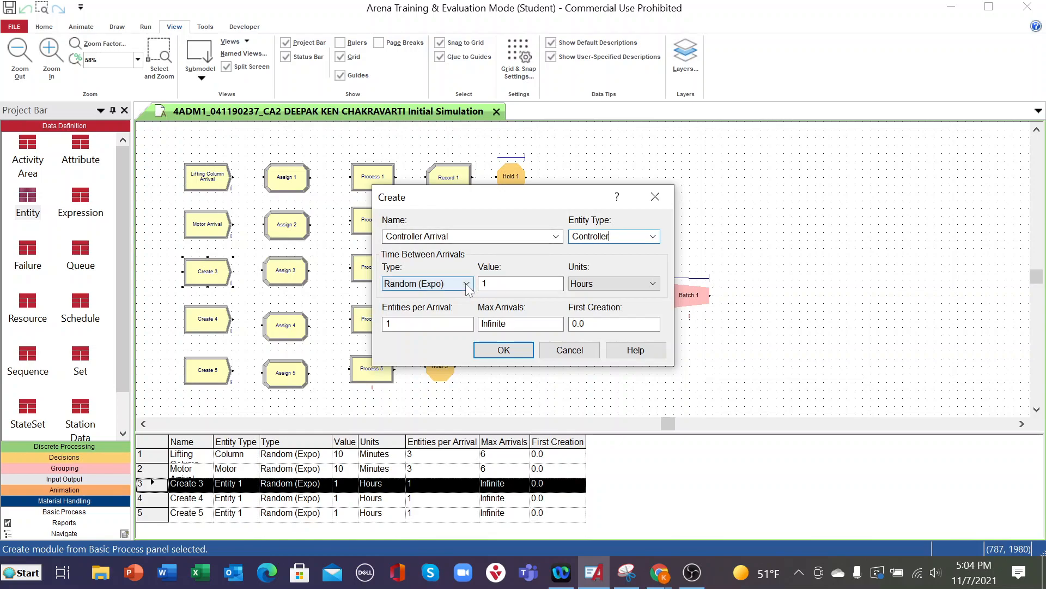
# - Set the Controller Arrival module to a value of 10 minutes between arrivals, 3 entities per arrival and 6 maximum arrivals
pyautogui.click(498, 284)
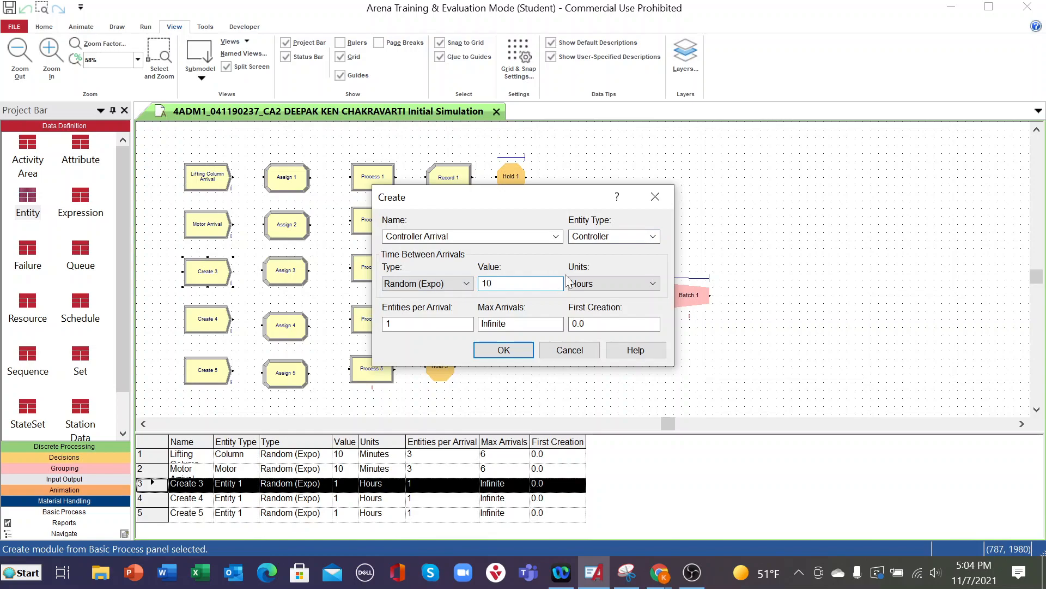
pyautogui.click(652, 284)
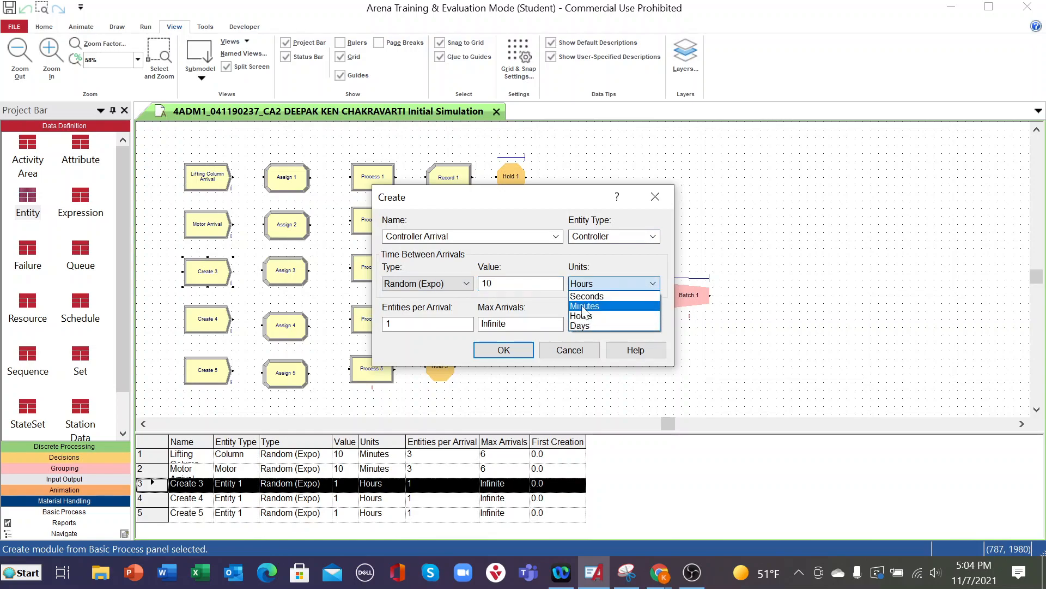
pyautogui.click(600, 306)
pyautogui.press('Tab')
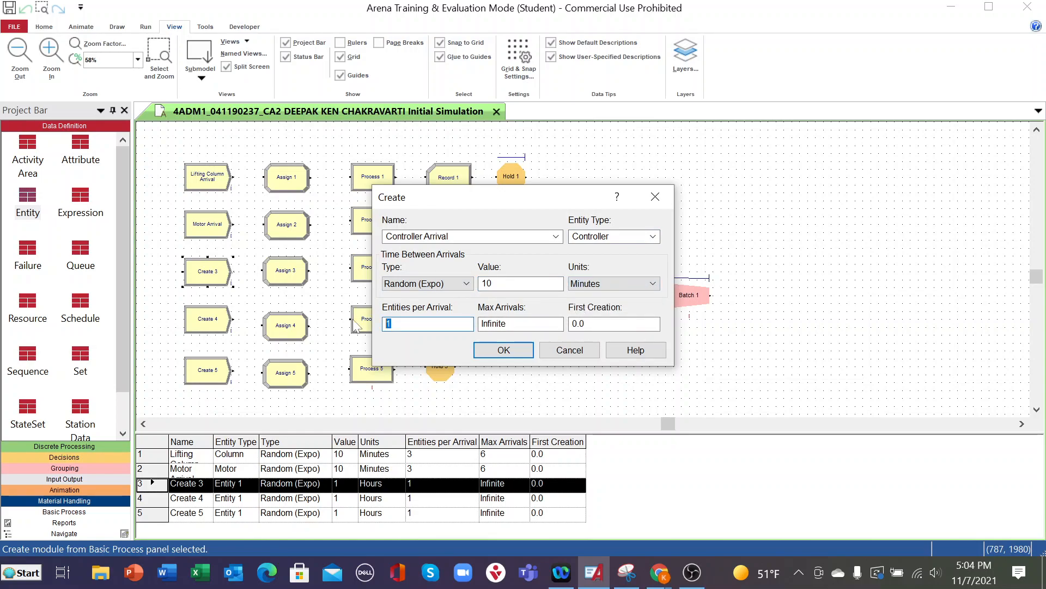
pyautogui.write('3')
pyautogui.press('Tab')
pyautogui.write('6')
pyautogui.click(502, 349)
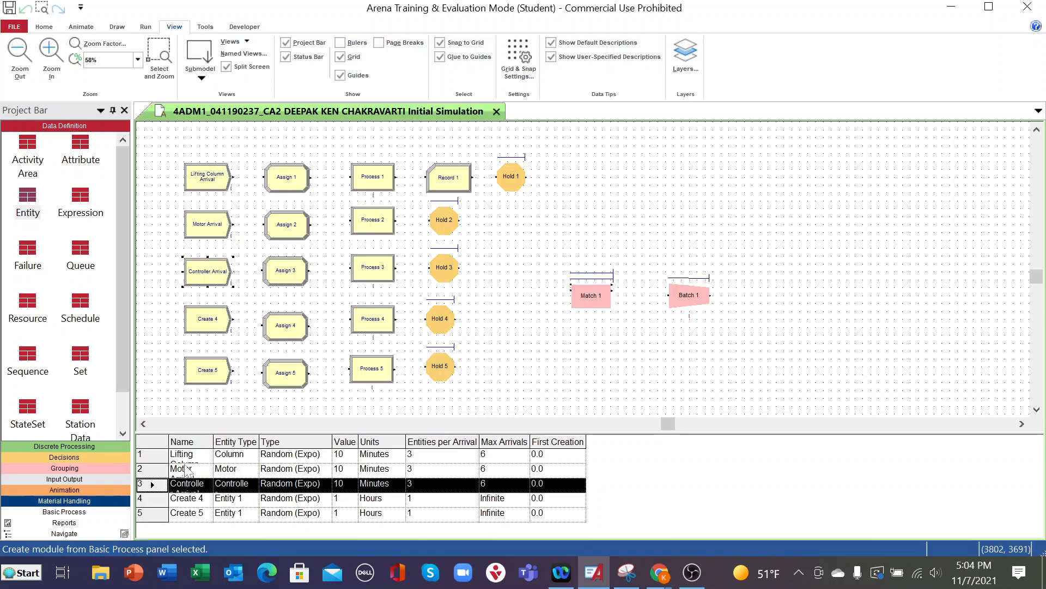
# - Add a third row to the Entity data table and set its entity type to Controller
pyautogui.click(34, 215)
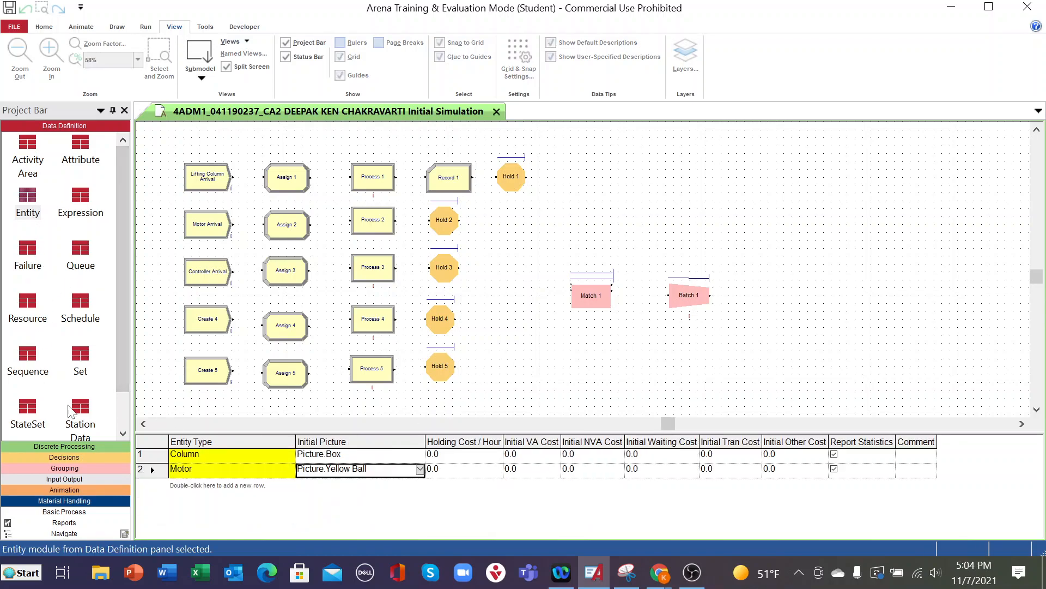
pyautogui.doubleClick(214, 487)
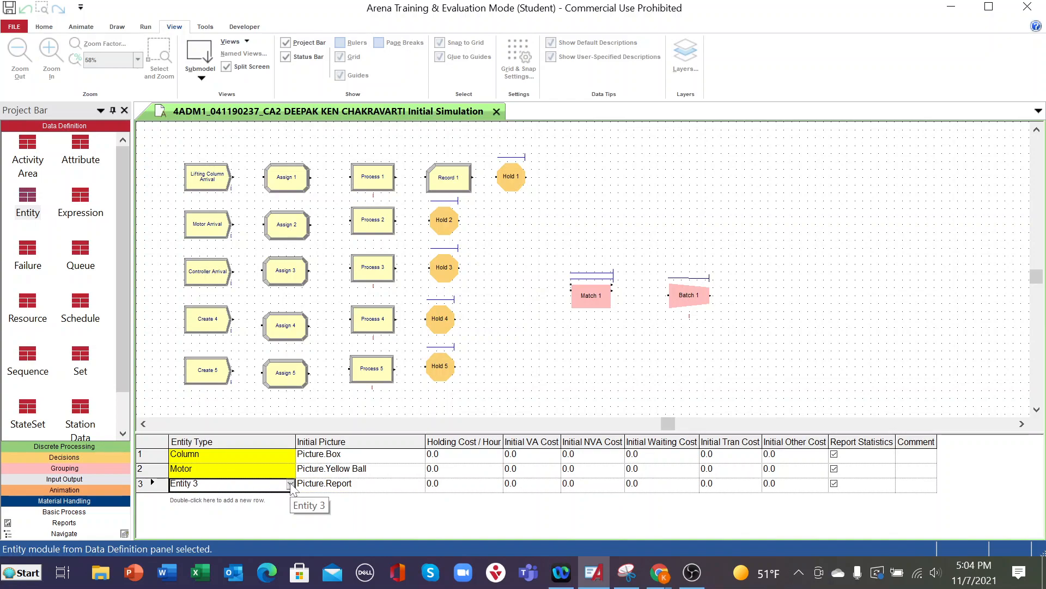
pyautogui.click(290, 484)
pyautogui.click(203, 509)
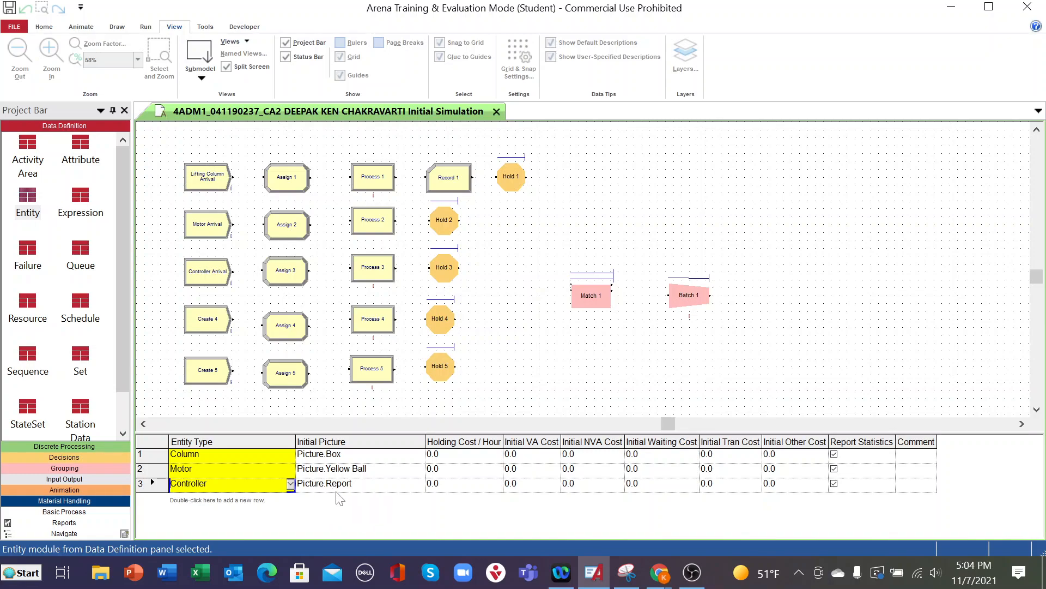
# - Set the Controller entity's initial picture to Picture.Red Ball and save the model
pyautogui.click(419, 486)
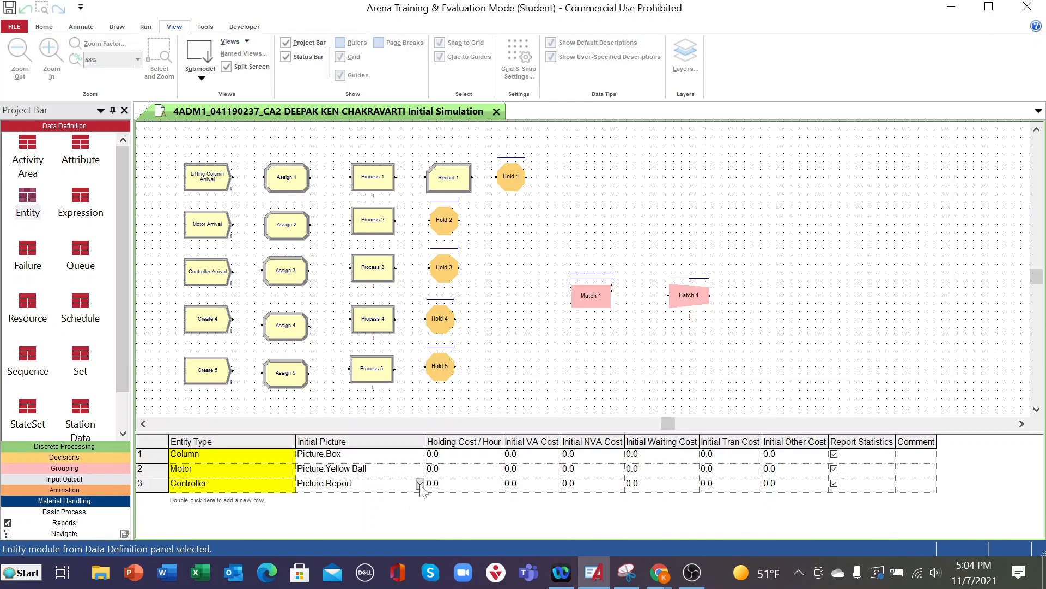
pyautogui.click(419, 484)
pyautogui.scroll(4, 376, 526)
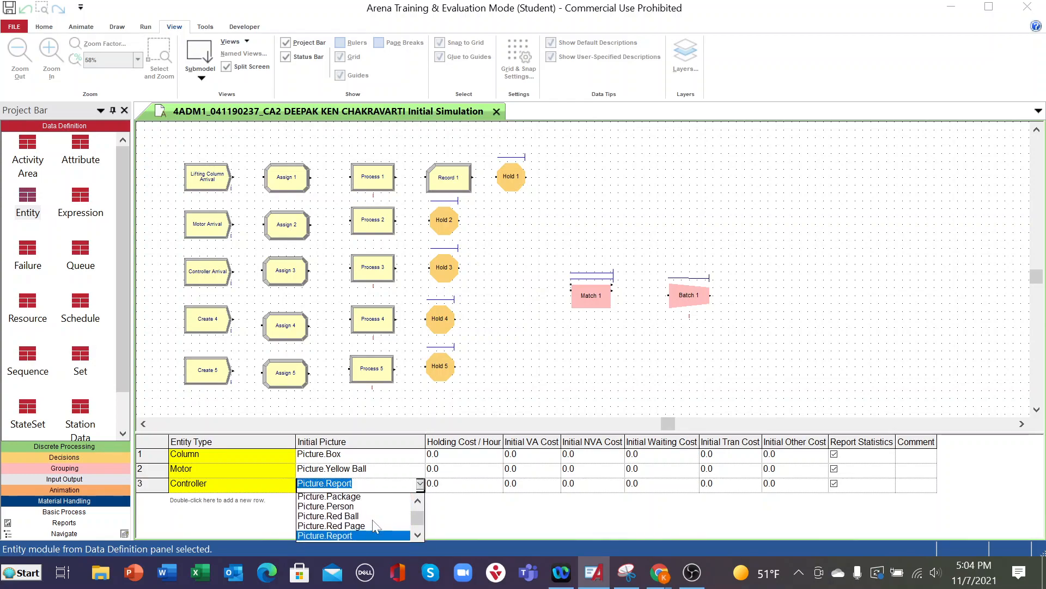
pyautogui.scroll(-3, 376, 526)
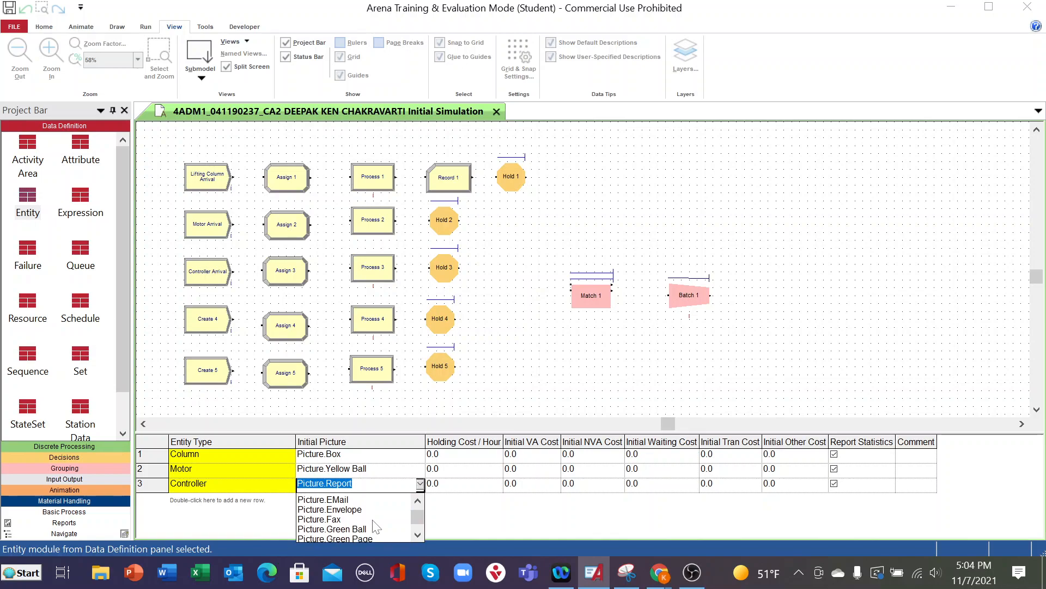
pyautogui.scroll(3, 376, 526)
pyautogui.scroll(3, 376, 526)
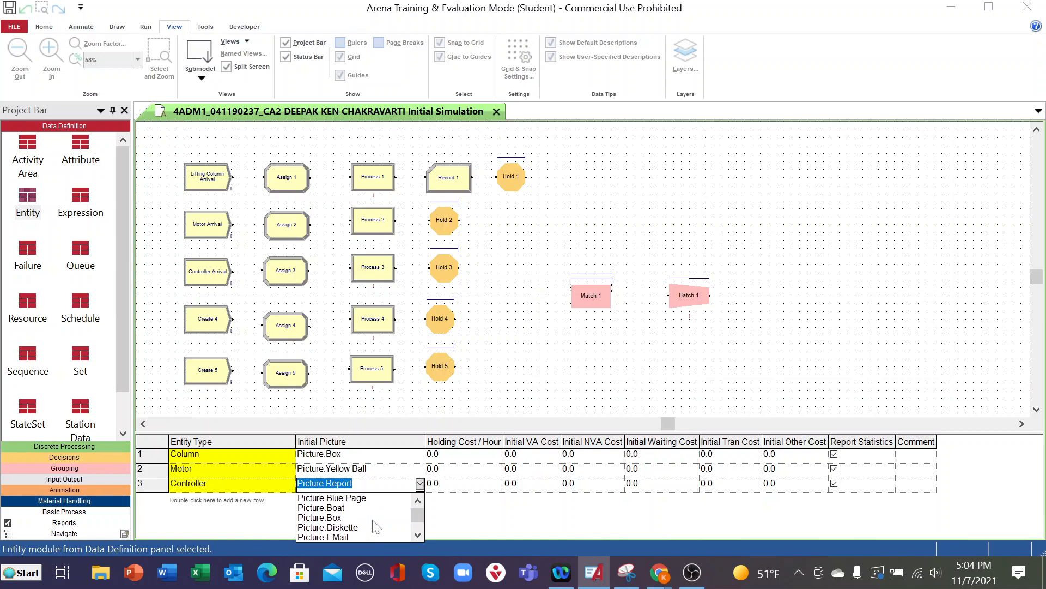
pyautogui.scroll(1, 376, 526)
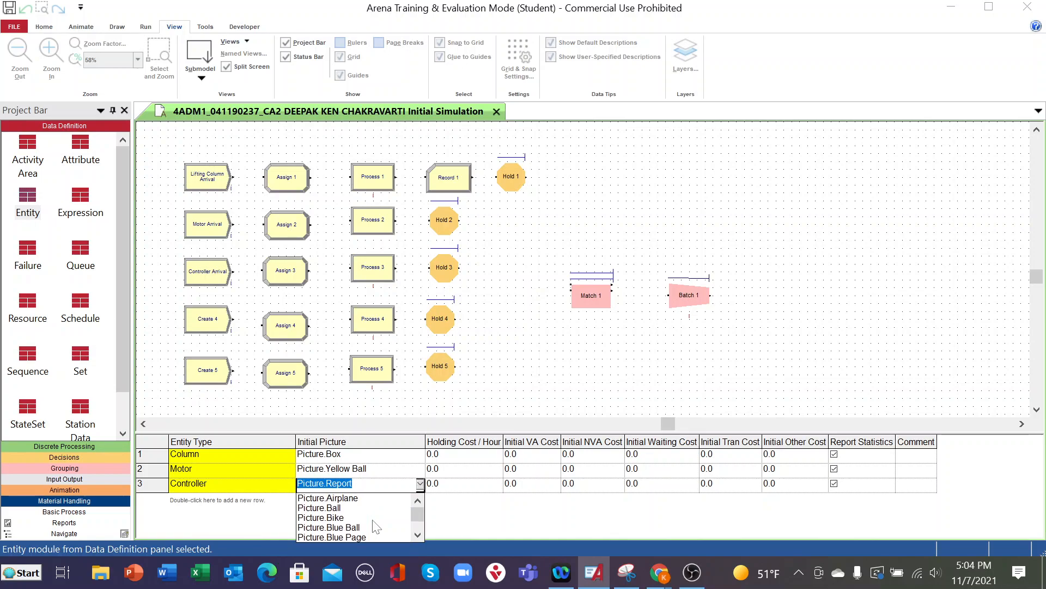
pyautogui.scroll(-4, 377, 526)
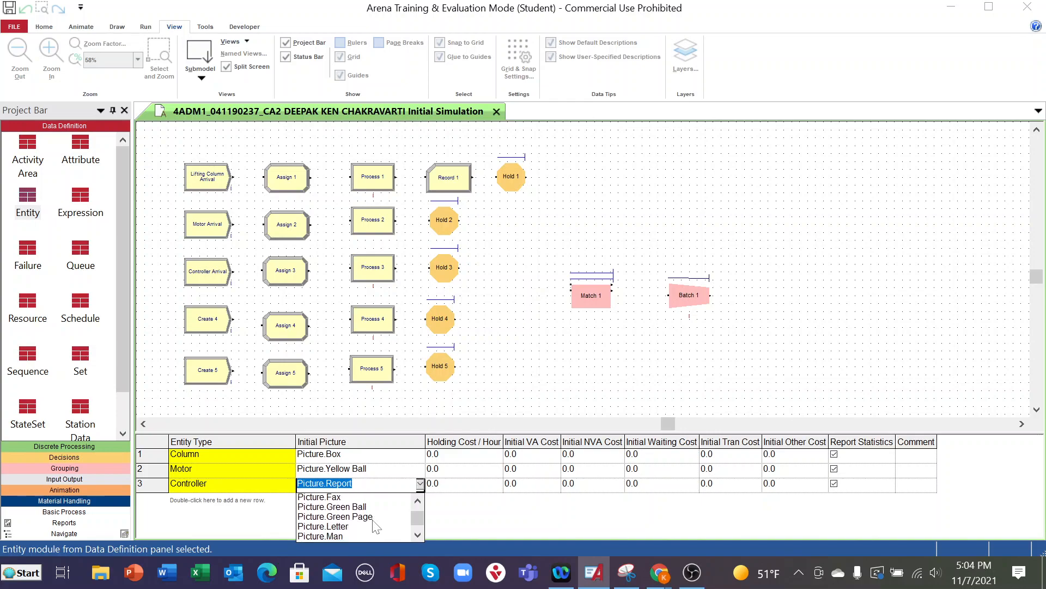
pyautogui.scroll(-1, 376, 526)
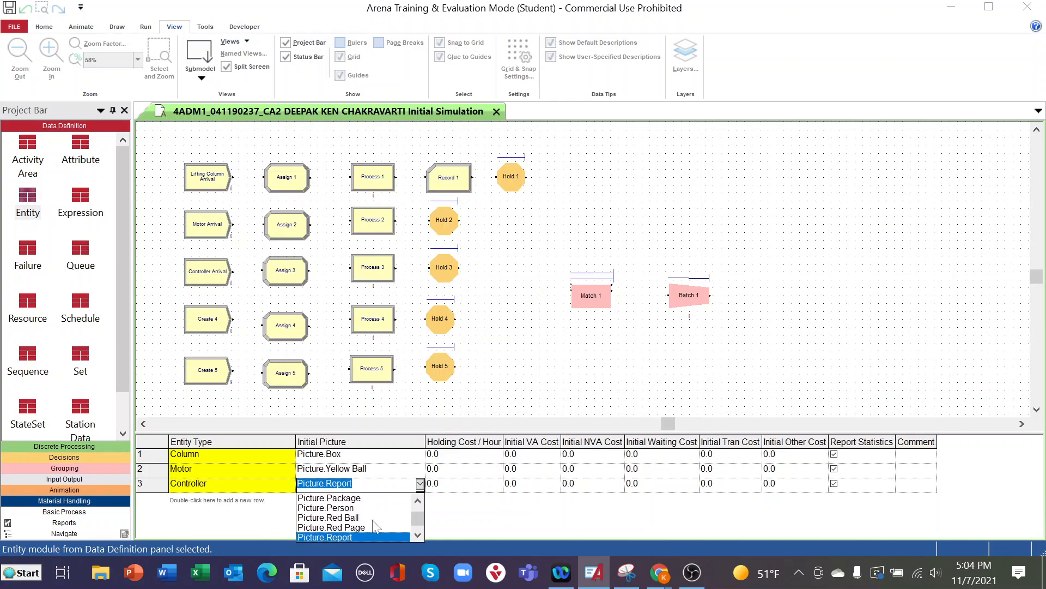
pyautogui.click(339, 517)
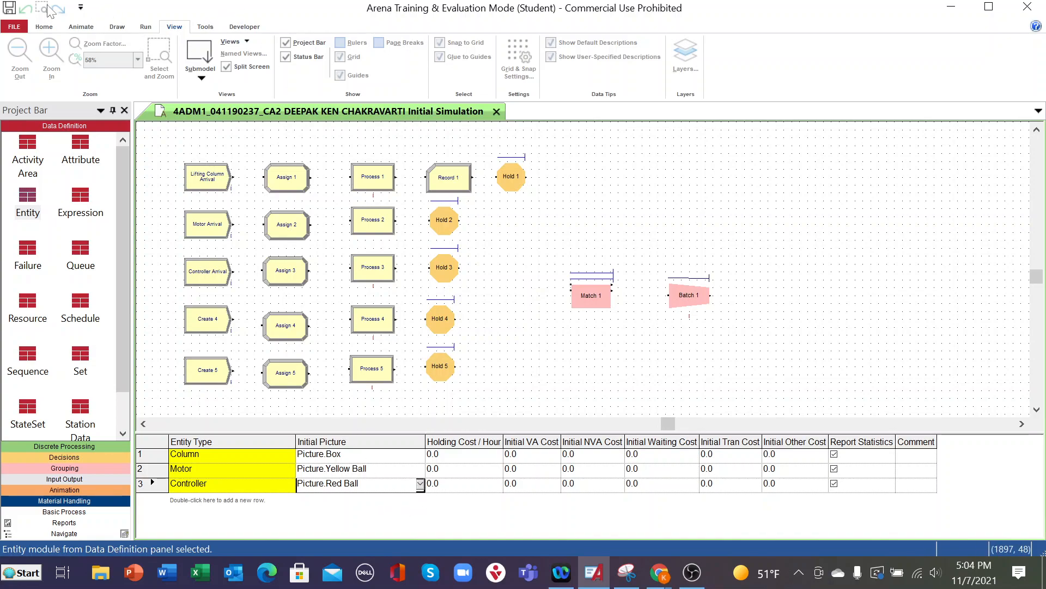
pyautogui.click(12, 8)
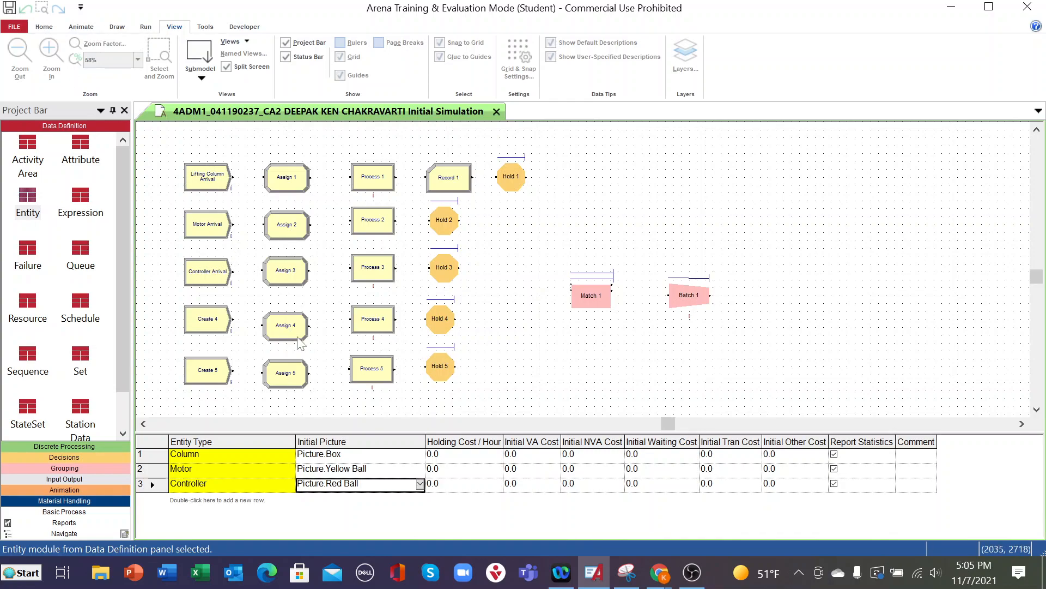
# - Rename the Create 4 module as ISP Sensor Arrival and set its entity type to ISP
pyautogui.doubleClick(197, 320)
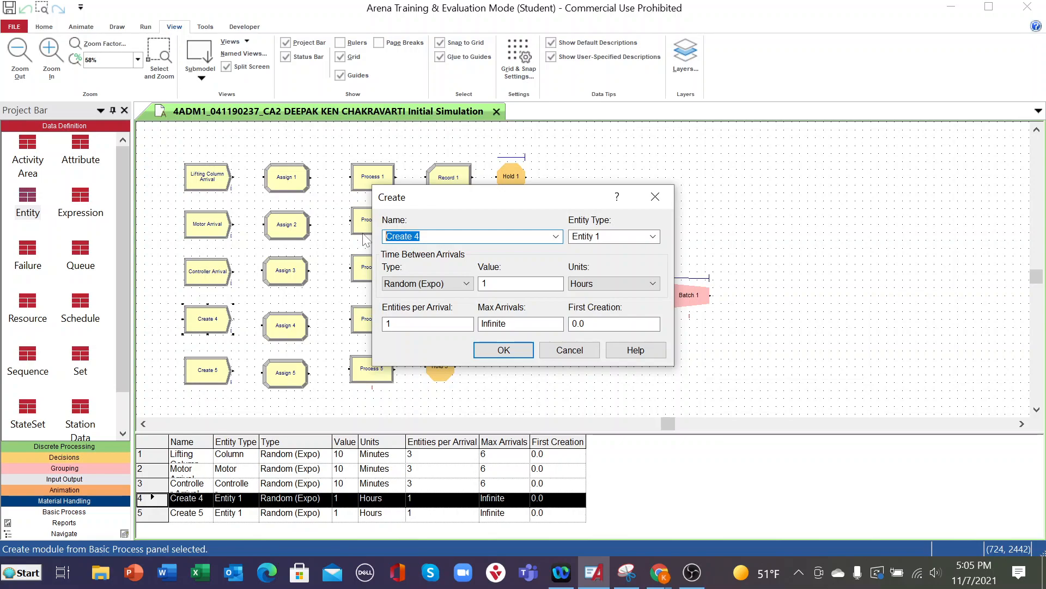
pyautogui.write('ISP Sensor Arrival')
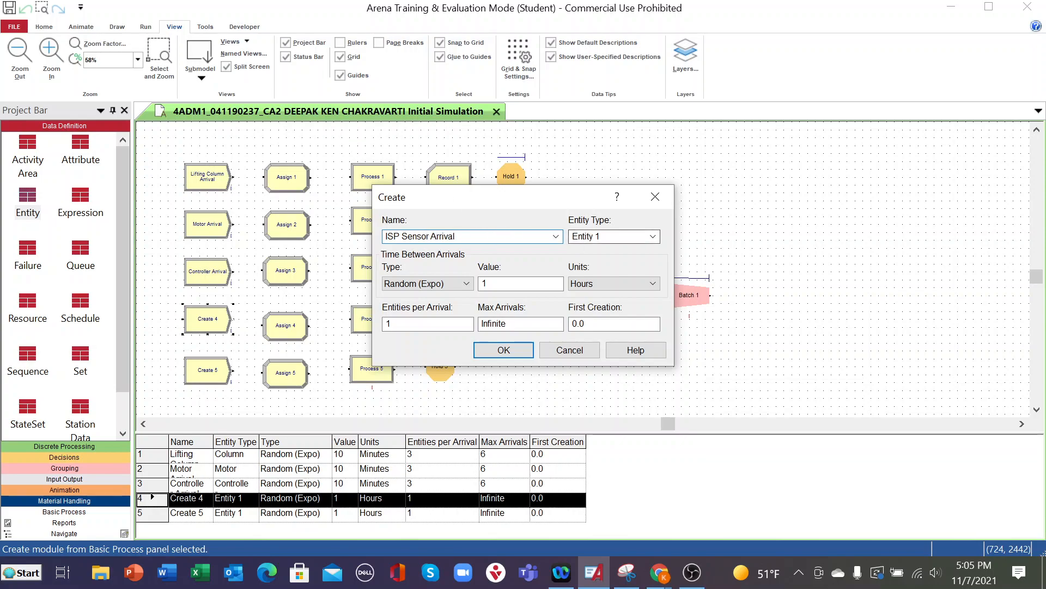
pyautogui.click(653, 236)
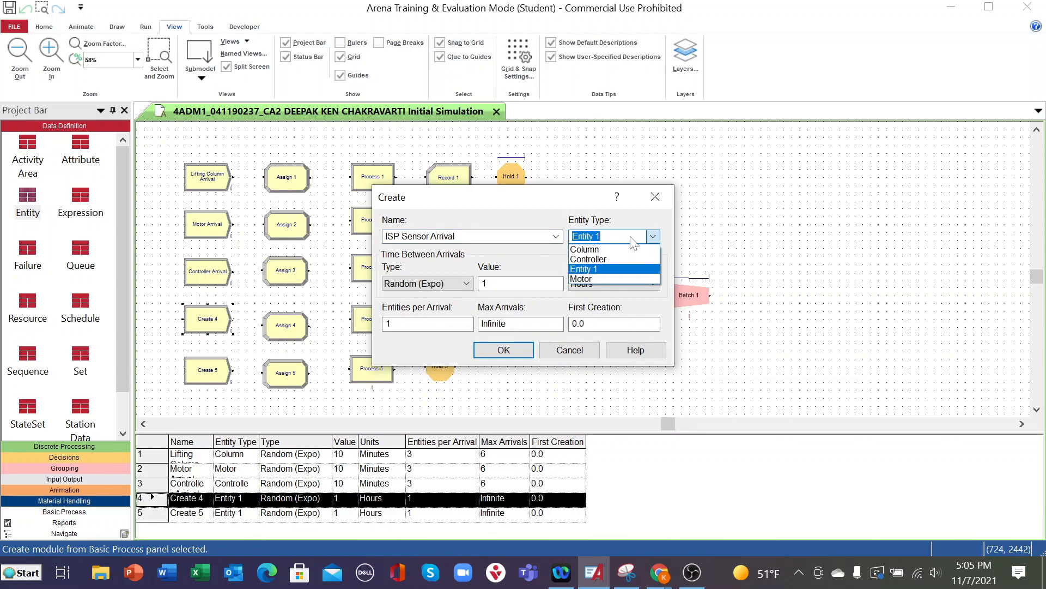
pyautogui.click(626, 236)
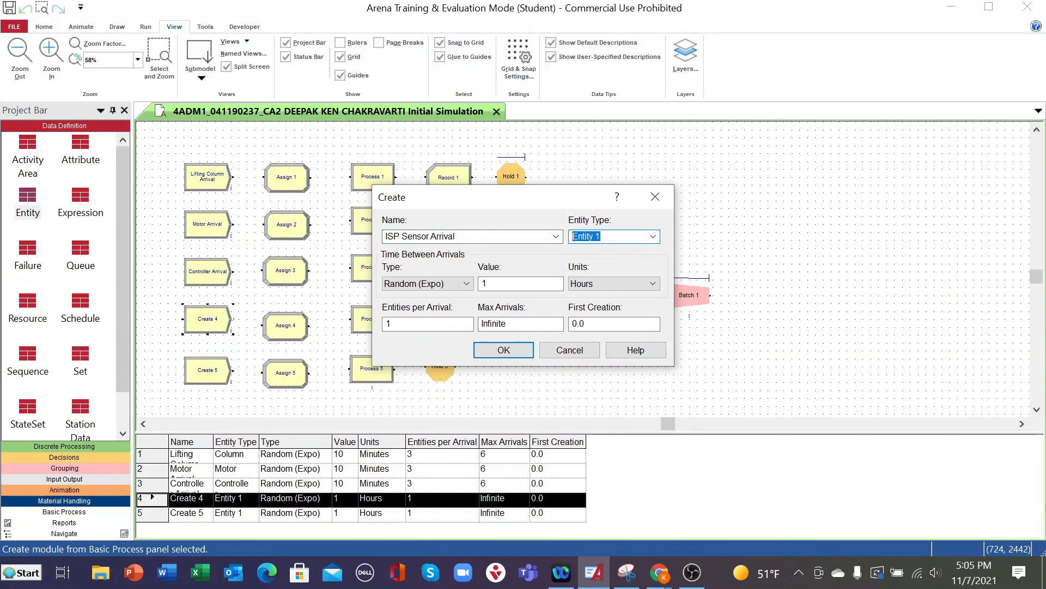
pyautogui.write('ISP')
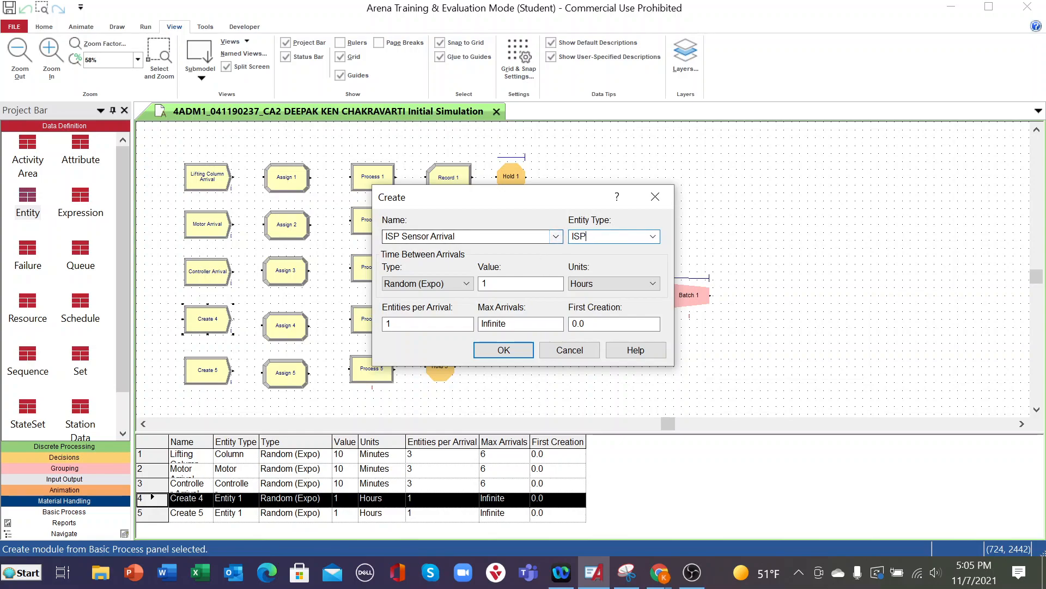
# - Set the ISP Sensor Arrival module's time between arrivals value to 10, entities per arrival to 3 and max arrivals to 6
pyautogui.click(490, 283)
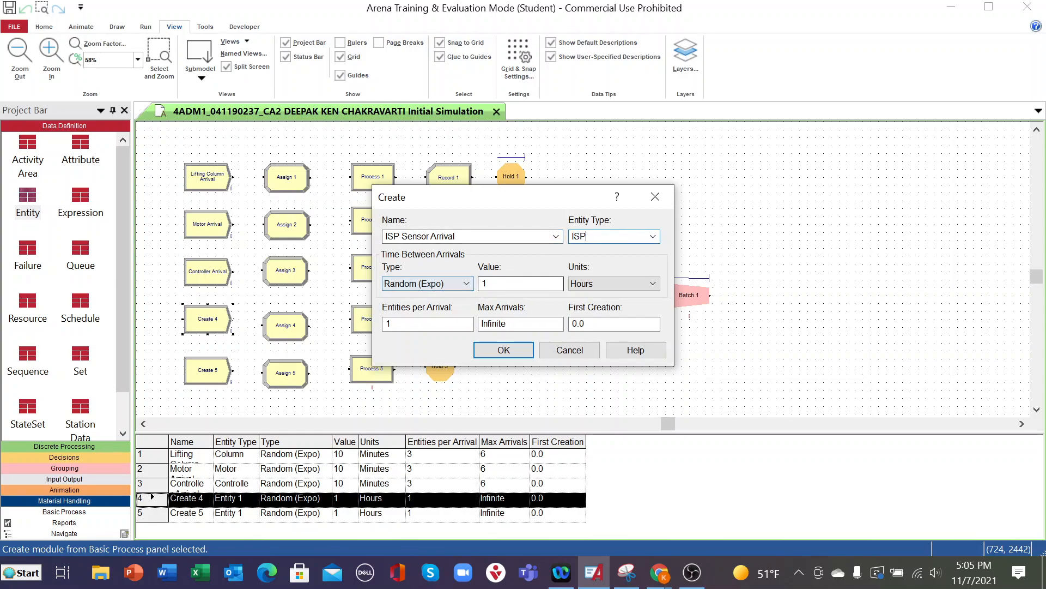
pyautogui.write('0')
pyautogui.press('Tab')
pyautogui.write('3')
pyautogui.press('Tab')
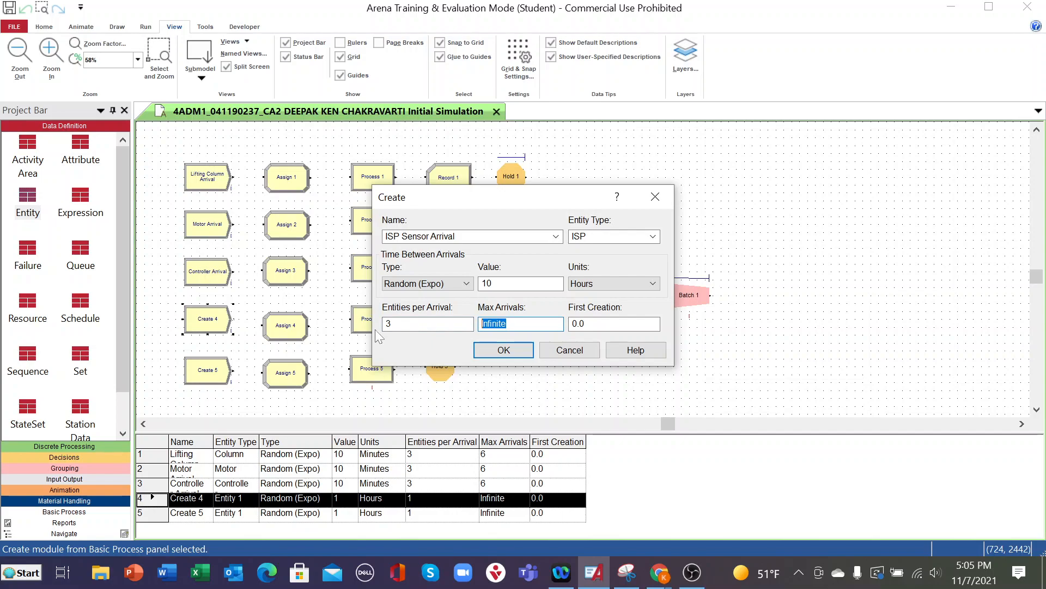
pyautogui.write('6')
pyautogui.click(503, 350)
# - Add a fourth row to the Entity data table and set its entity type to ISP
pyautogui.scroll(-1, 425, 393)
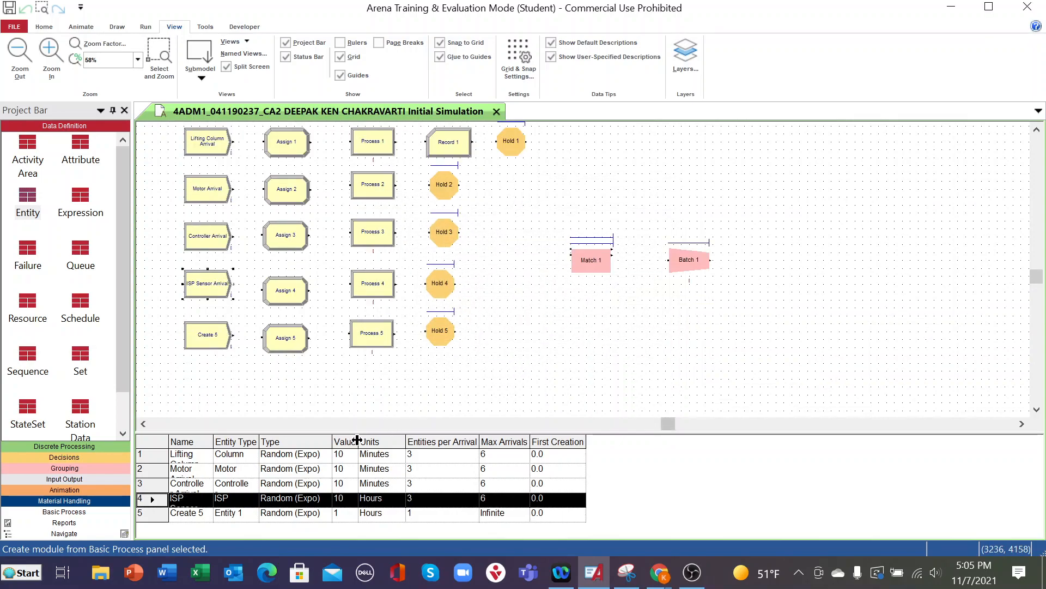
pyautogui.click(33, 202)
pyautogui.doubleClick(197, 500)
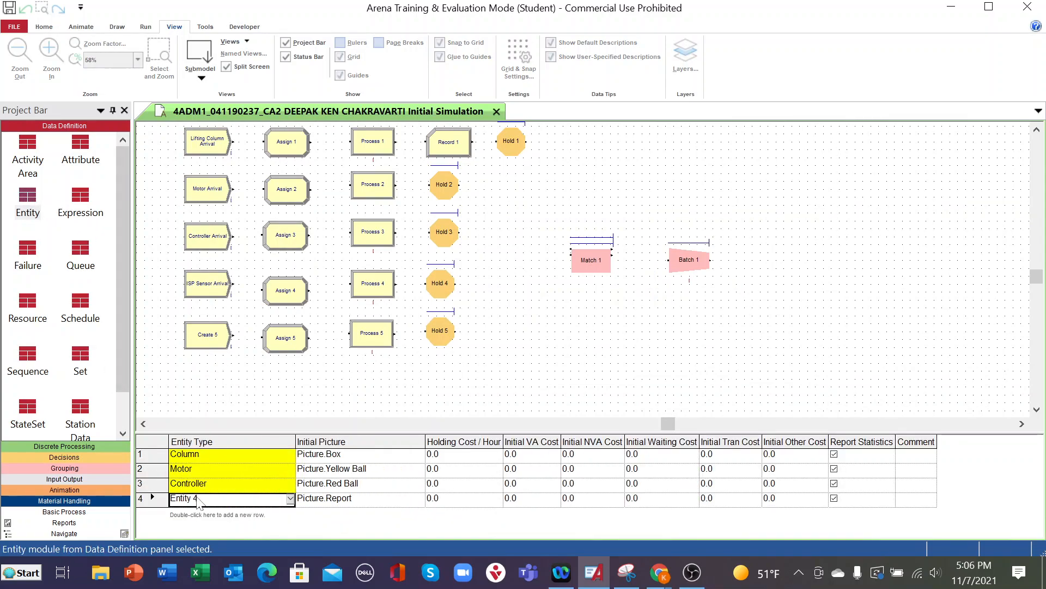
pyautogui.click(290, 499)
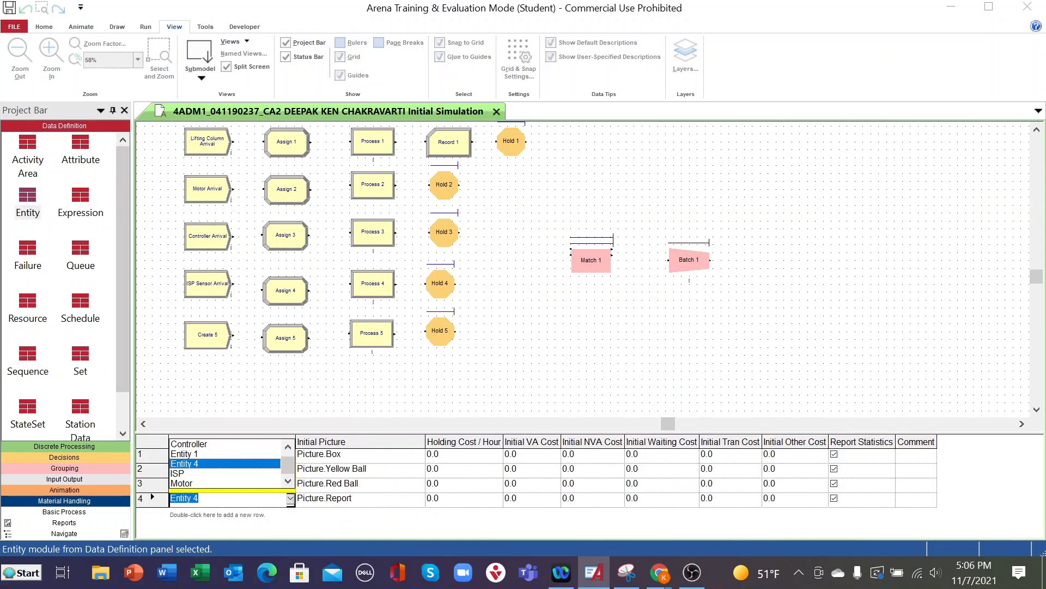
pyautogui.click(185, 473)
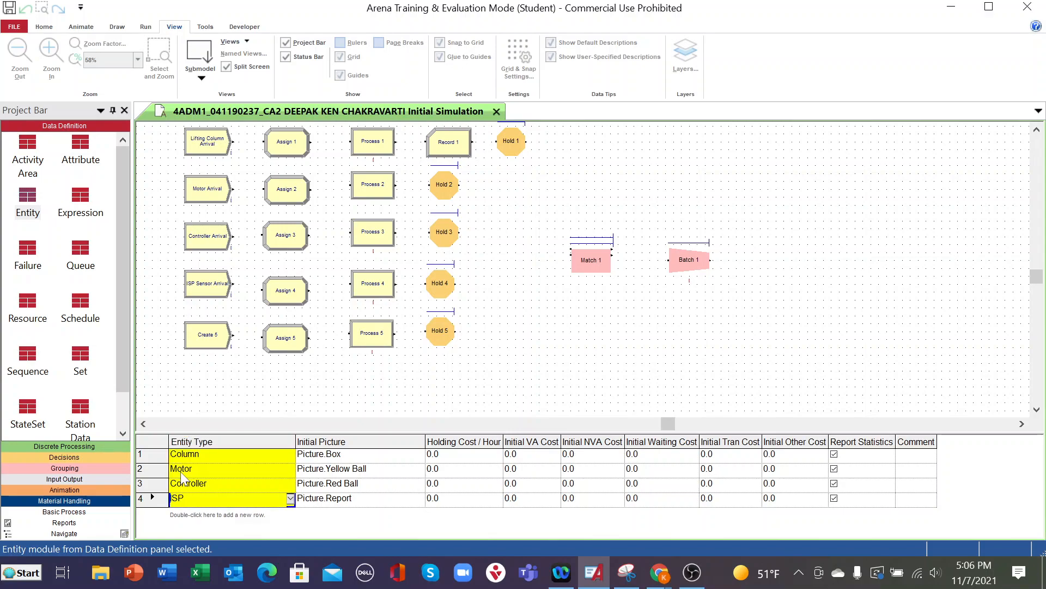
# - Set the ISP entity's initial picture to Picture.Green Ball
pyautogui.click(420, 501)
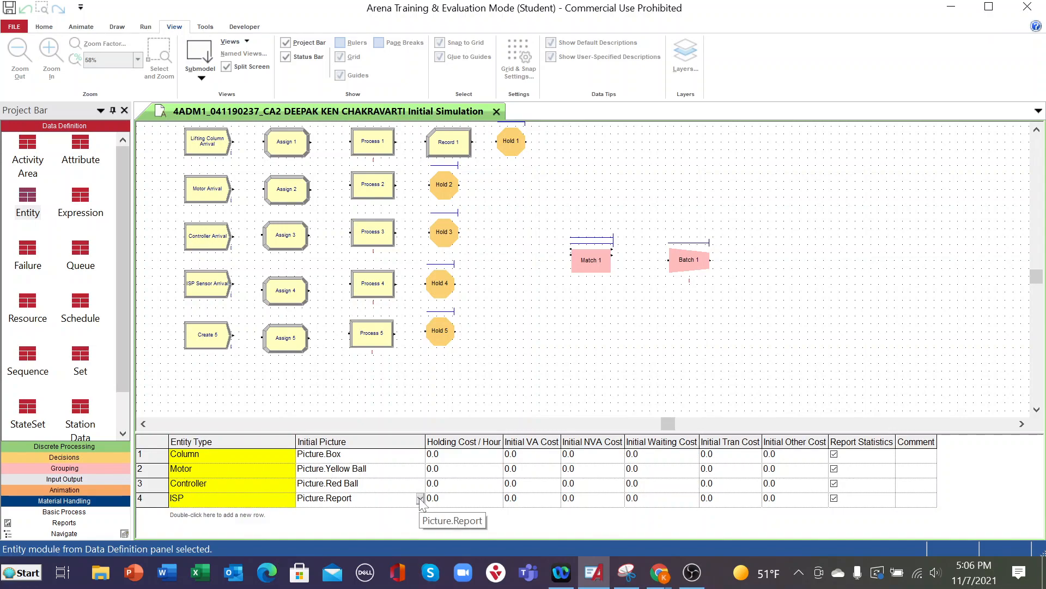
pyautogui.click(420, 499)
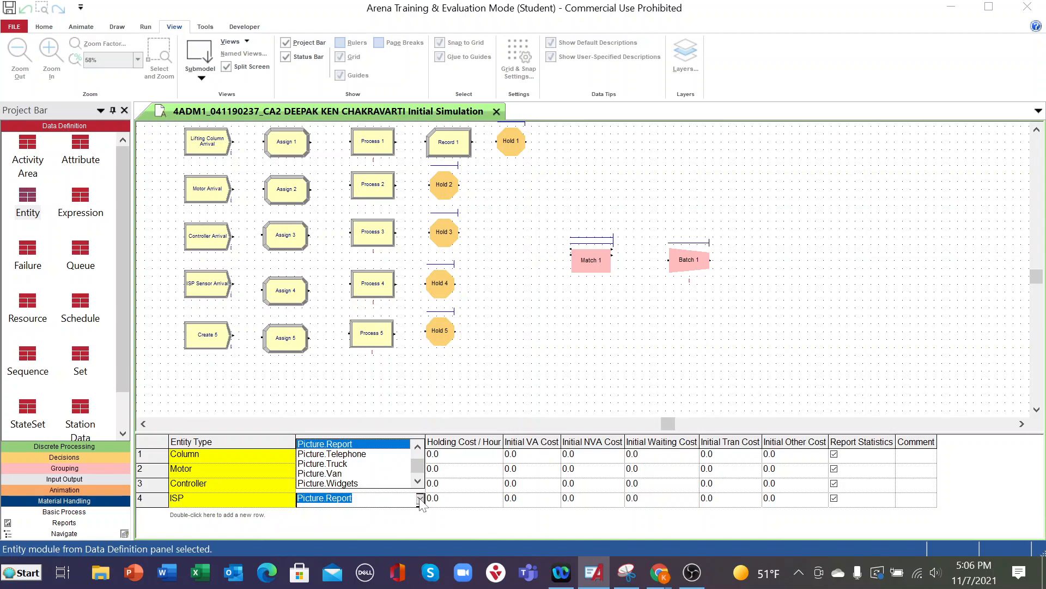
pyautogui.scroll(-1, 385, 480)
pyautogui.scroll(1, 386, 479)
pyautogui.scroll(1, 386, 480)
pyautogui.scroll(1, 386, 479)
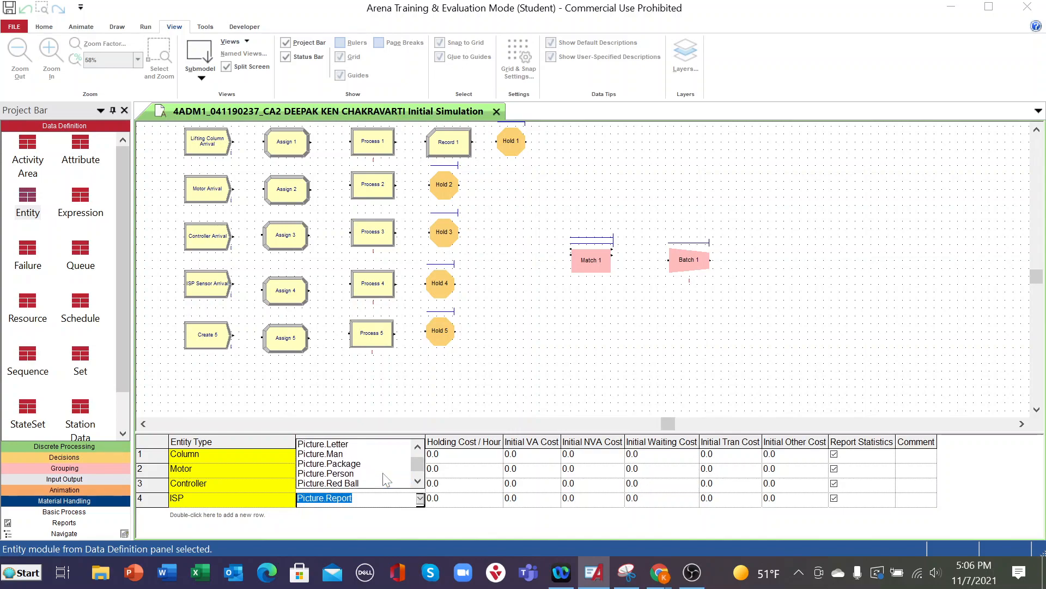
pyautogui.scroll(1, 386, 480)
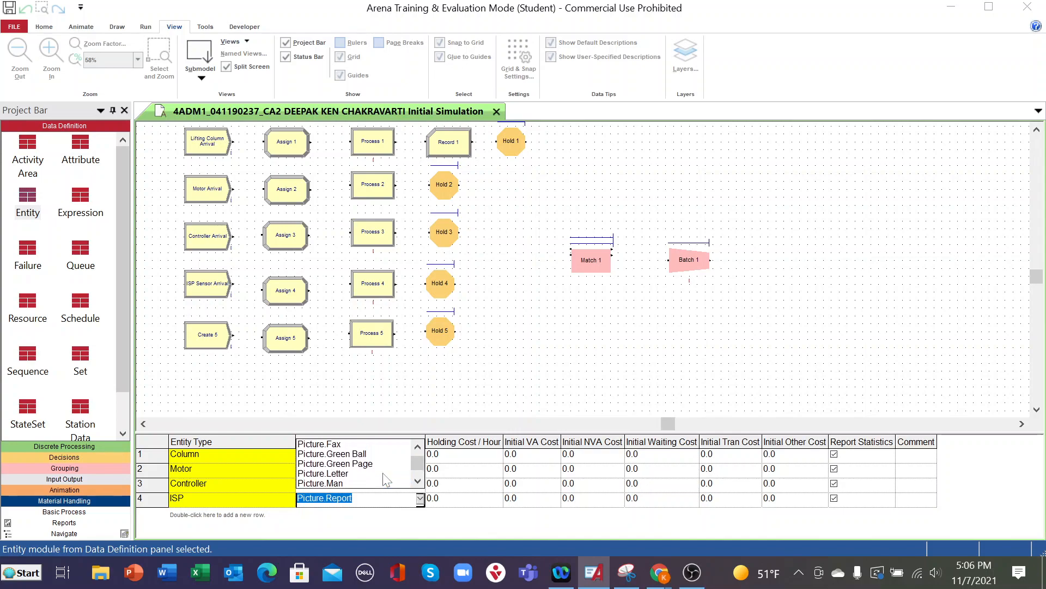
pyautogui.click(356, 454)
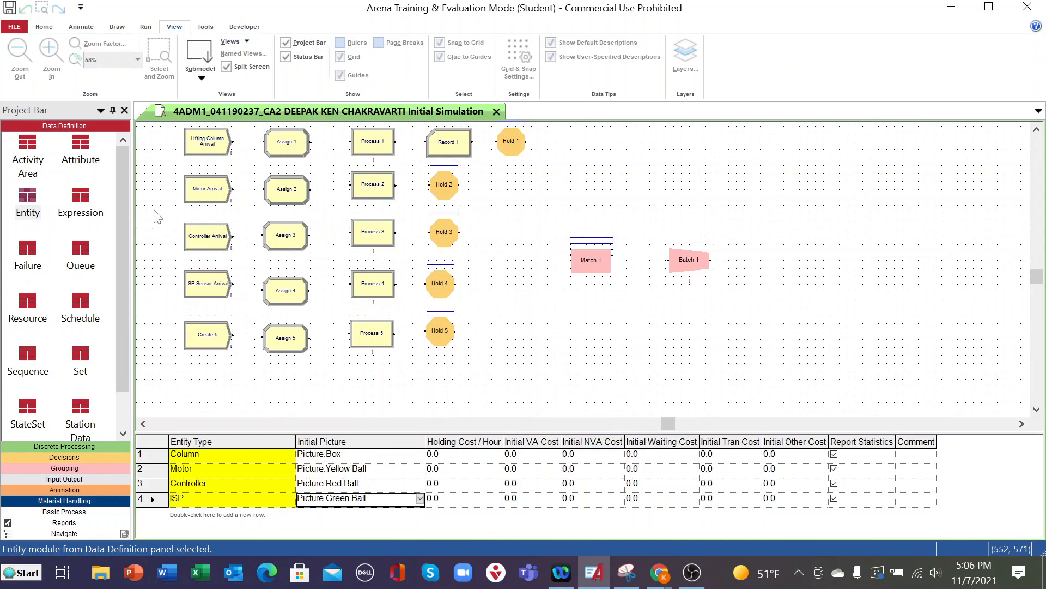
# - Rename the Create 5 module as Program Switch and set its entity type to Switch
pyautogui.doubleClick(198, 345)
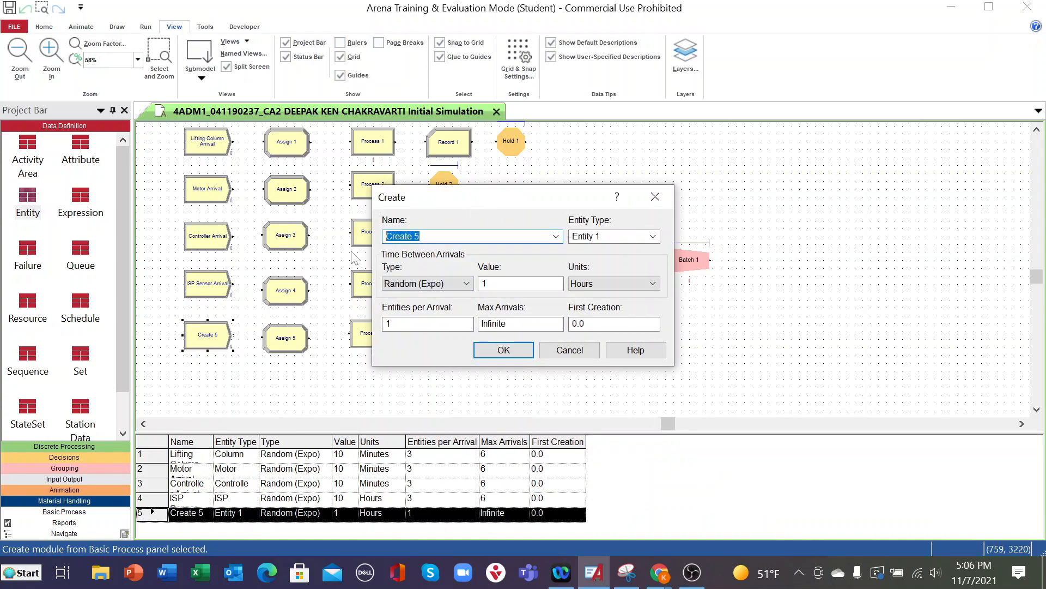
pyautogui.write('Program Switch')
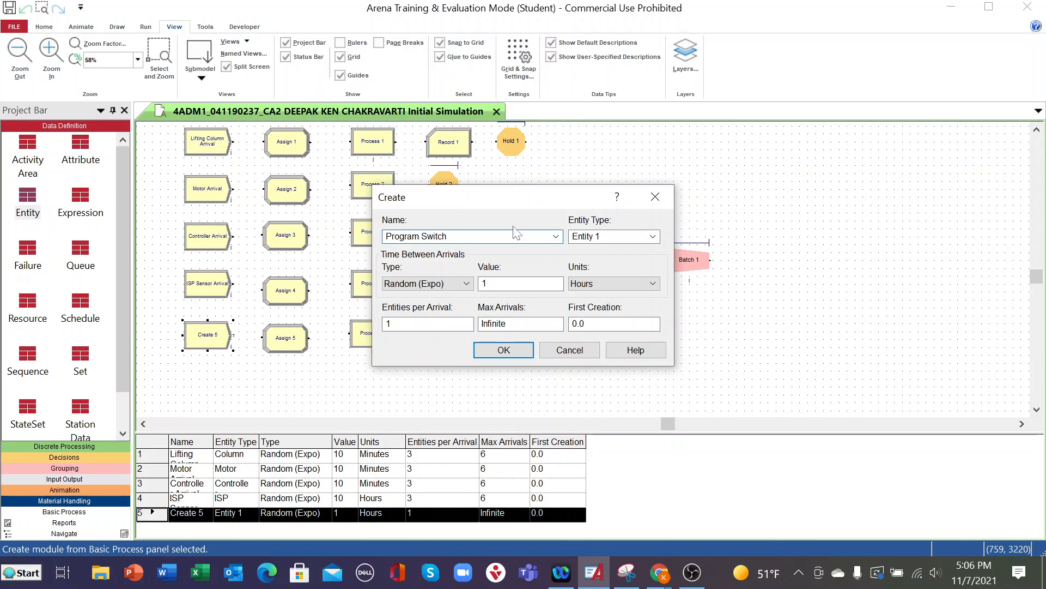
pyautogui.click(653, 236)
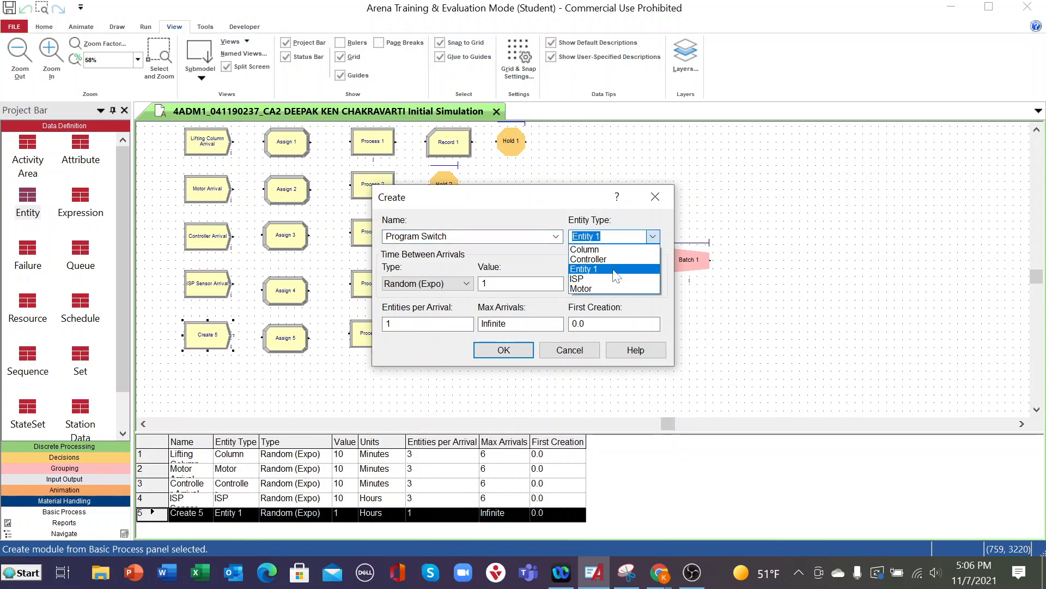
pyautogui.click(613, 235)
pyautogui.moveTo(611, 237); pyautogui.dragTo(555, 240)
pyautogui.write('Switch')
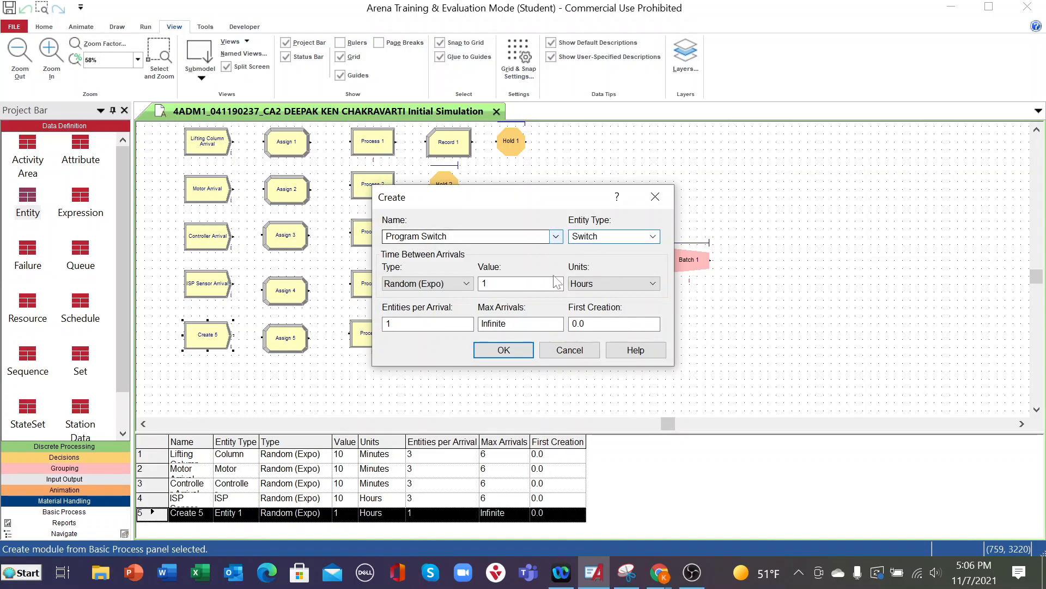
pyautogui.press('Tab')
# - Set the Program Switch module's time between arrivals to 10 minutes, entities per arrival to 3 and max arrivals to 6
pyautogui.click(493, 284)
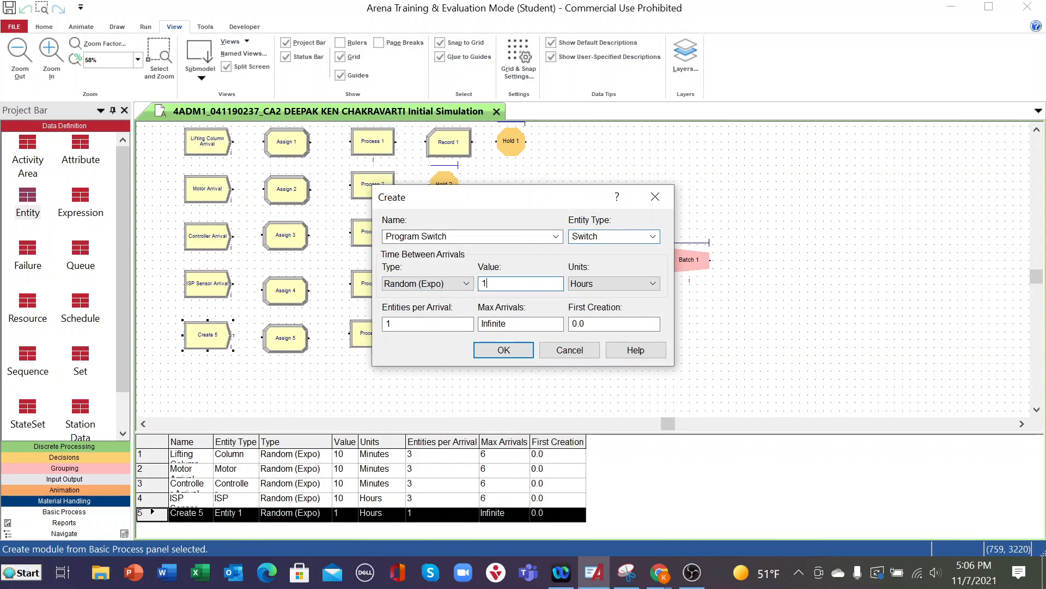
pyautogui.write('0')
pyautogui.click(656, 283)
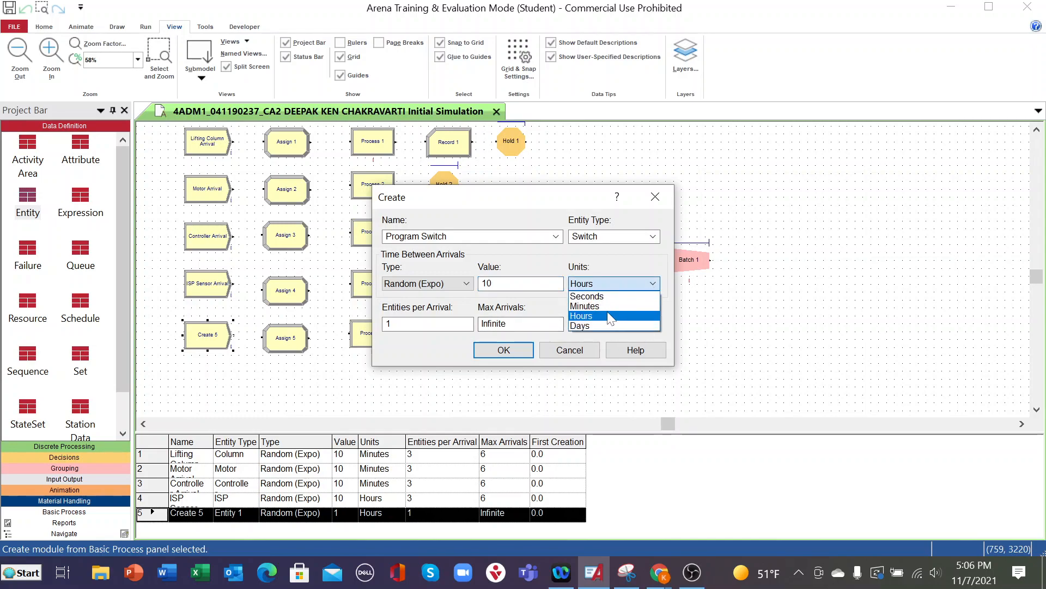
pyautogui.click(623, 306)
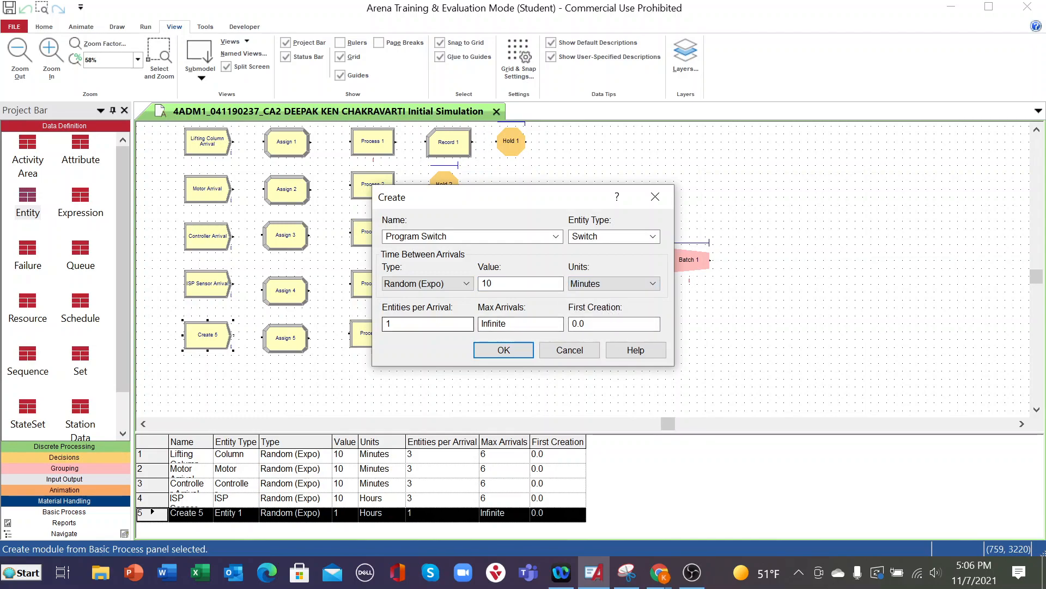
pyautogui.press('Tab')
pyautogui.write('3')
pyautogui.press('Tab')
pyautogui.write('6')
pyautogui.click(490, 351)
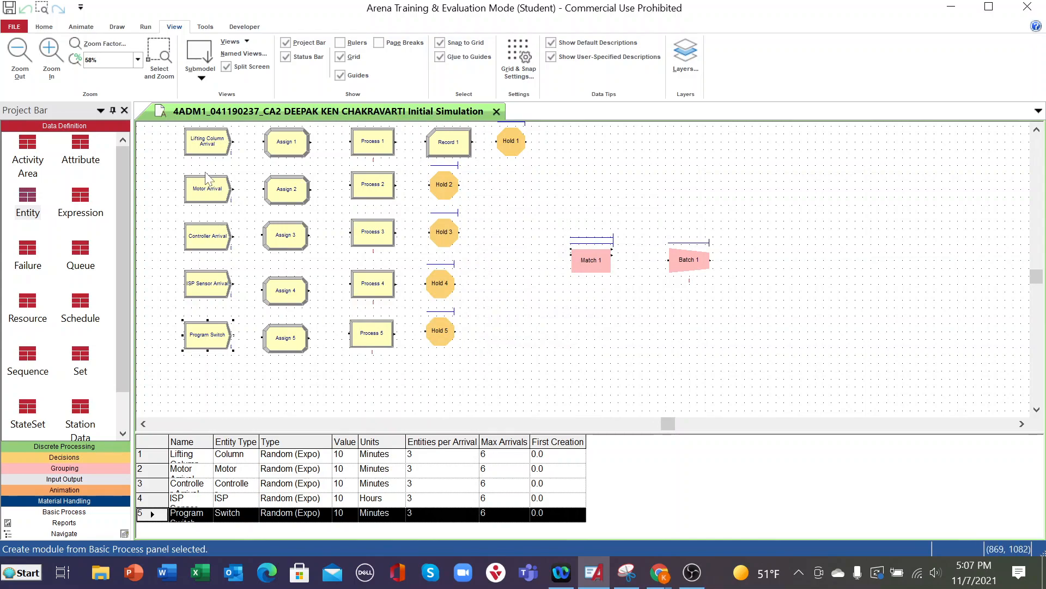
# - Review the arrival settings of the Lifting Column Arrival, Motor Arrival and Controller Arrival modules
pyautogui.doubleClick(207, 141)
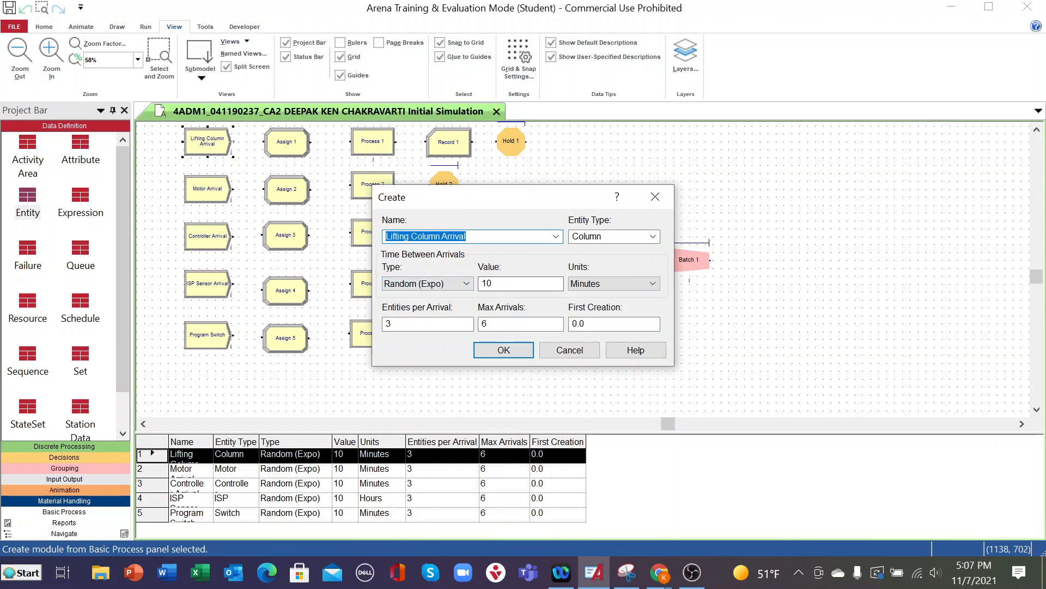
pyautogui.click(502, 349)
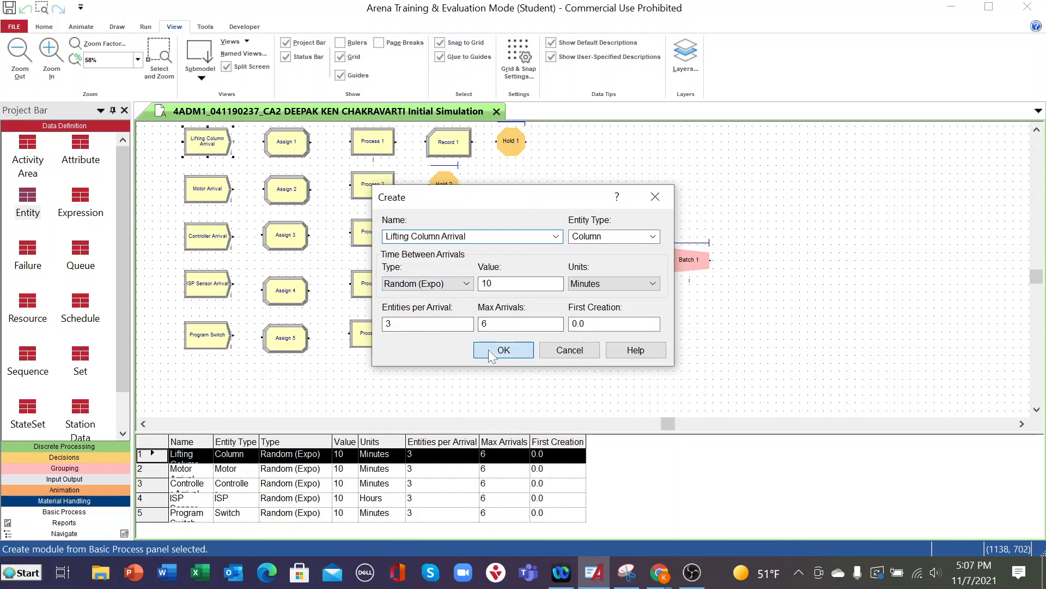
pyautogui.doubleClick(221, 199)
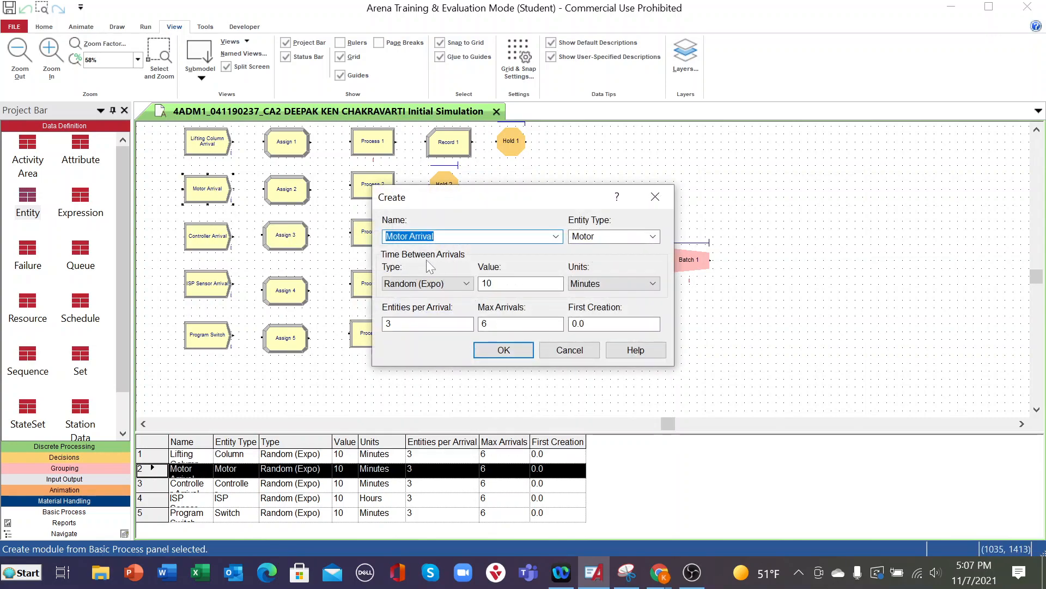
pyautogui.click(511, 350)
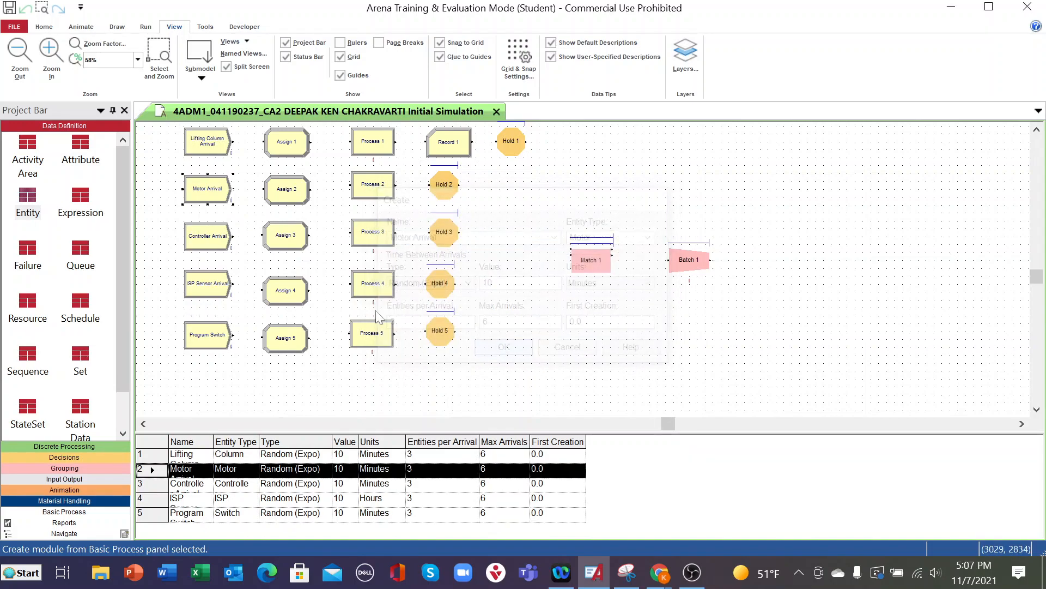
pyautogui.doubleClick(210, 250)
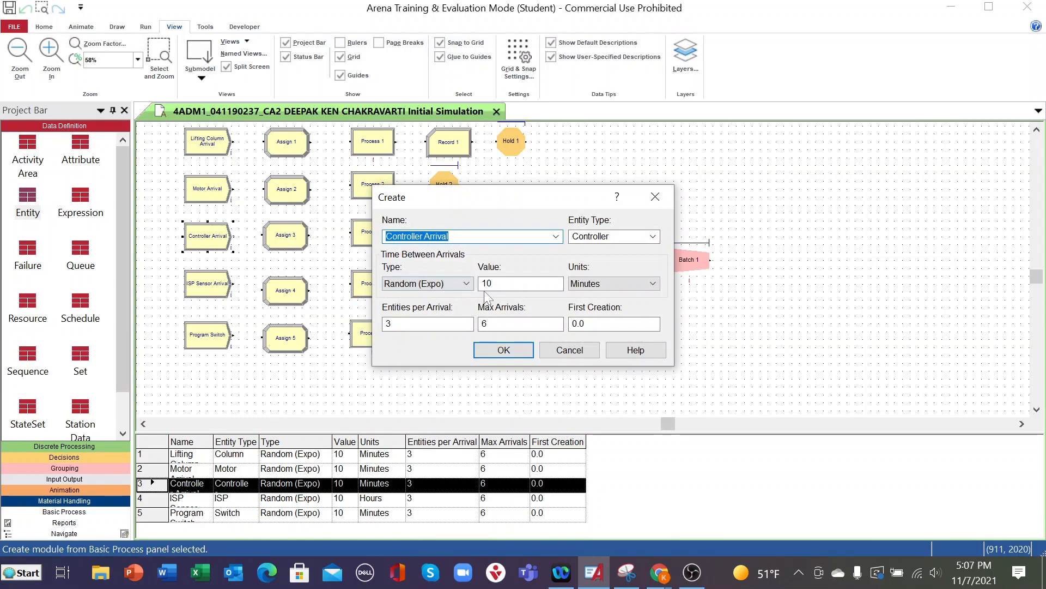
pyautogui.click(494, 346)
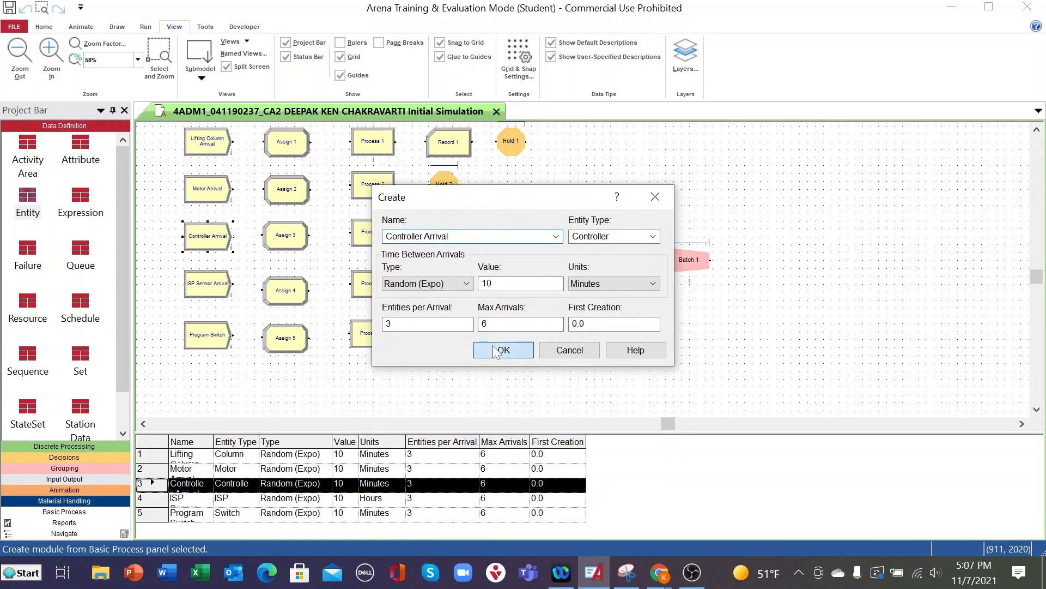
# - Set the ISP Sensor Arrival module's time units to Minutes and check the Program Switch module's arrival settings
pyautogui.doubleClick(195, 298)
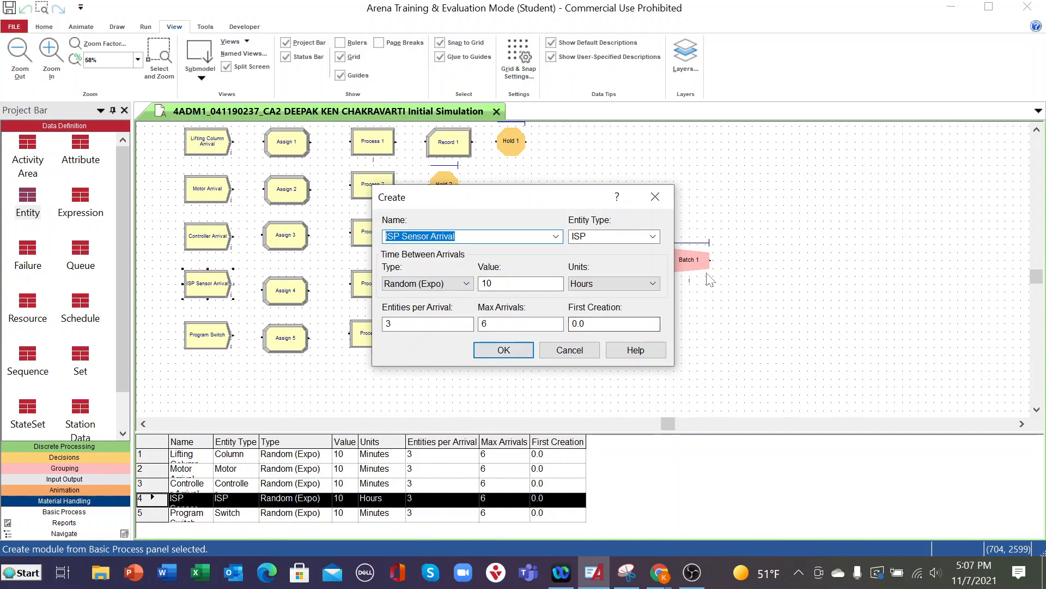
pyautogui.click(653, 283)
pyautogui.click(605, 299)
pyautogui.click(504, 350)
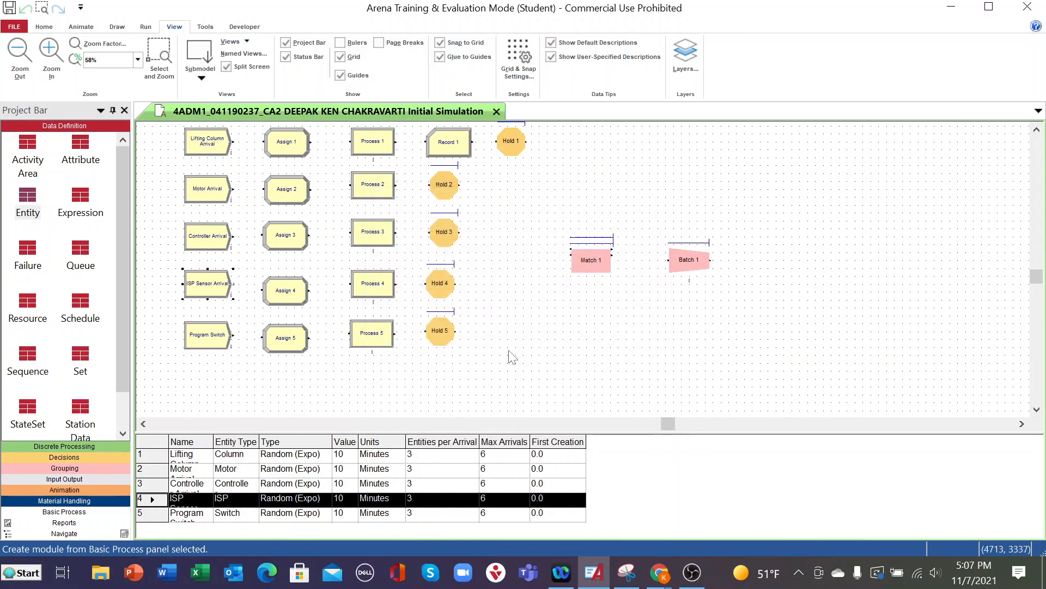
pyautogui.doubleClick(213, 341)
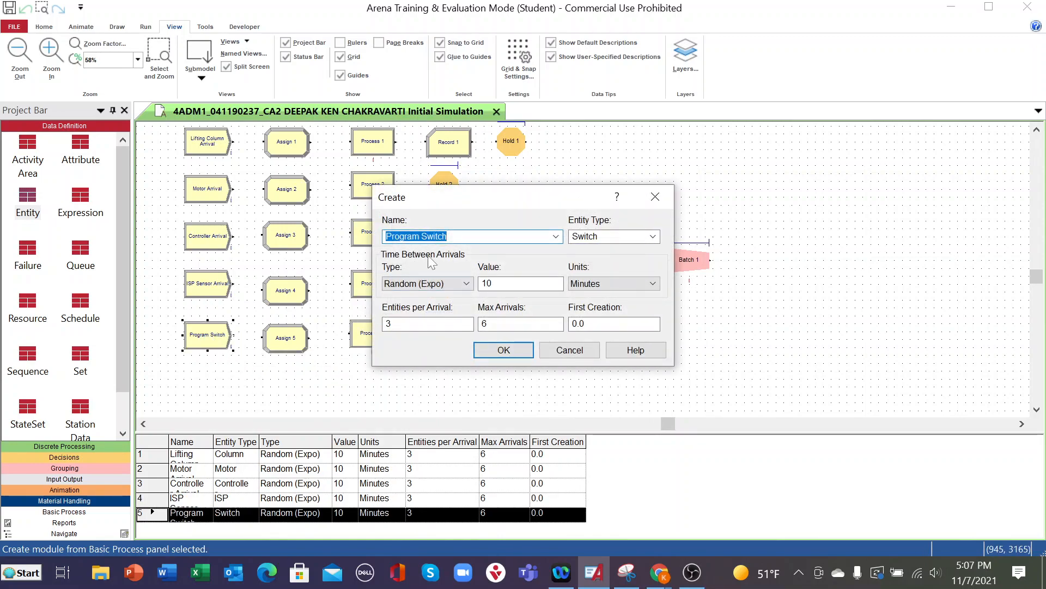
pyautogui.click(512, 346)
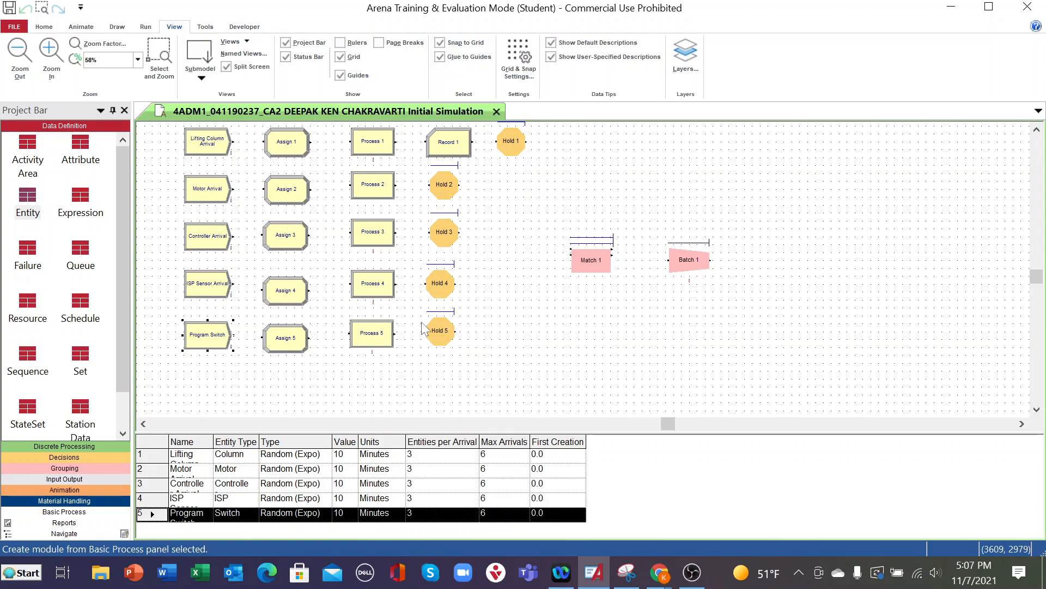
# - Rename the Assign 1 module as Assign 1 Lifting Column Arrival
pyautogui.doubleClick(287, 142)
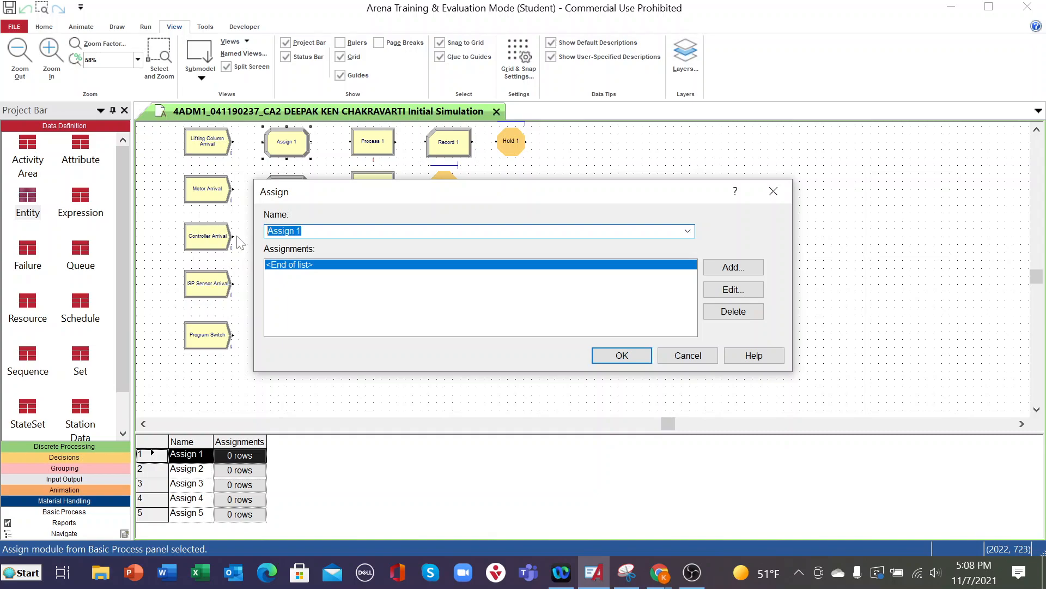
pyautogui.click(301, 231)
pyautogui.write('Lifting Column Arrival')
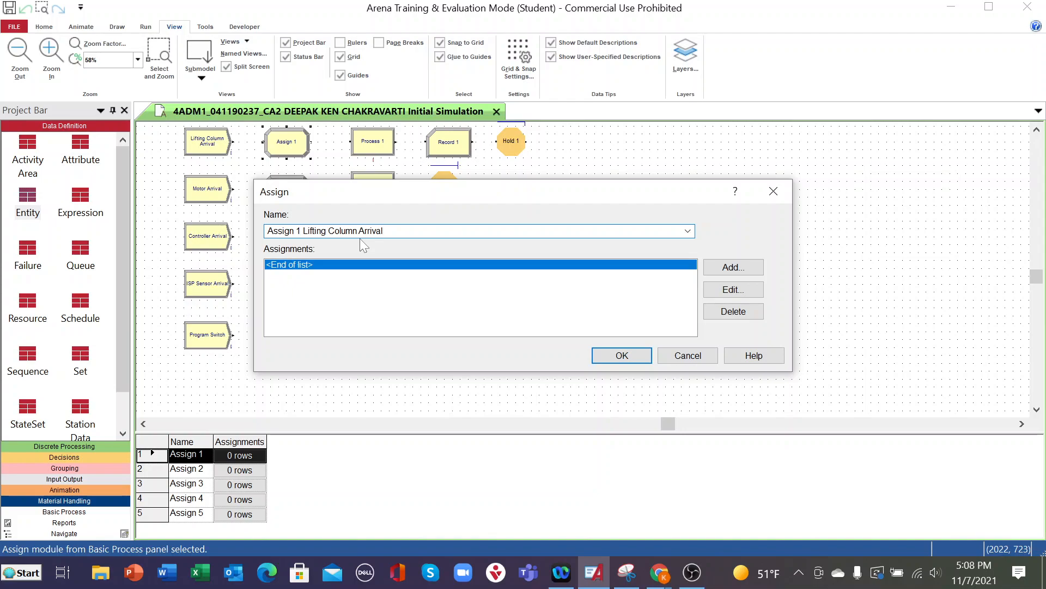
# - Add an Attribute assignment for Entity.Type with new value 1 to the Assign 1 Lifting Column Arrival module
pyautogui.doubleClick(476, 268)
pyautogui.click(446, 264)
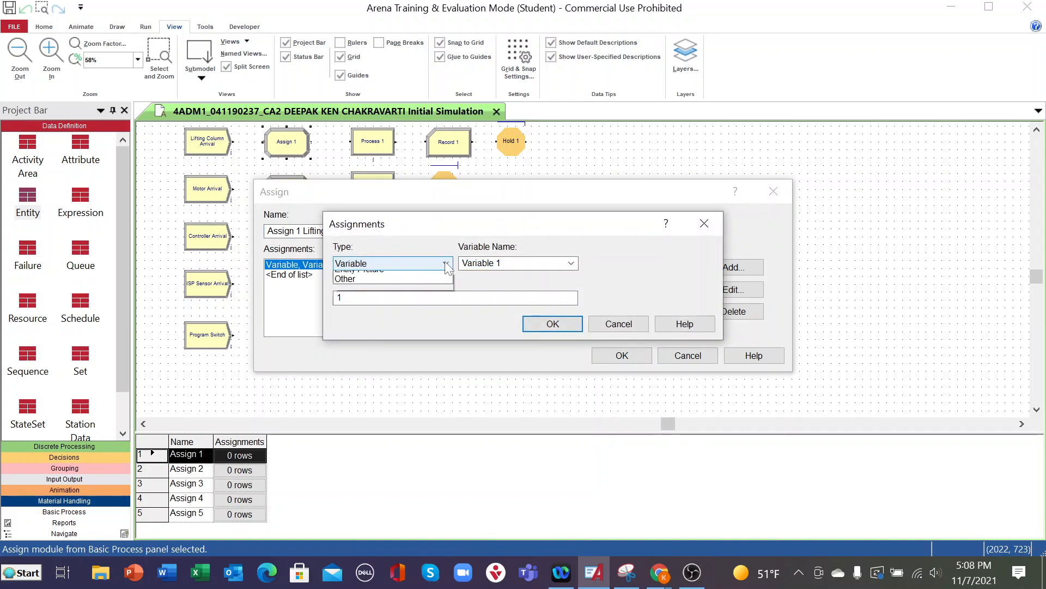
pyautogui.click(381, 304)
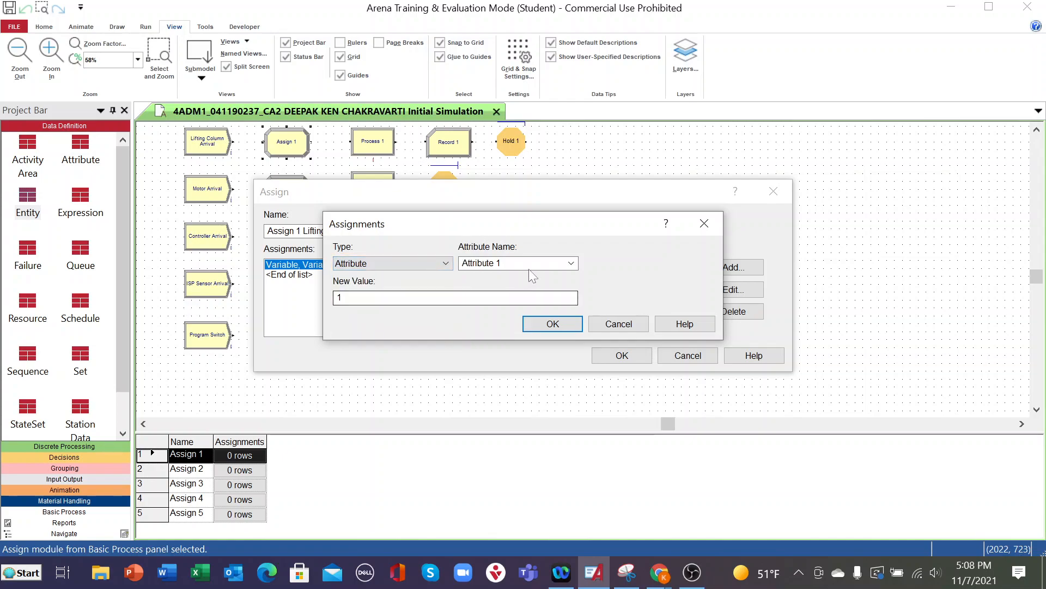
pyautogui.click(570, 263)
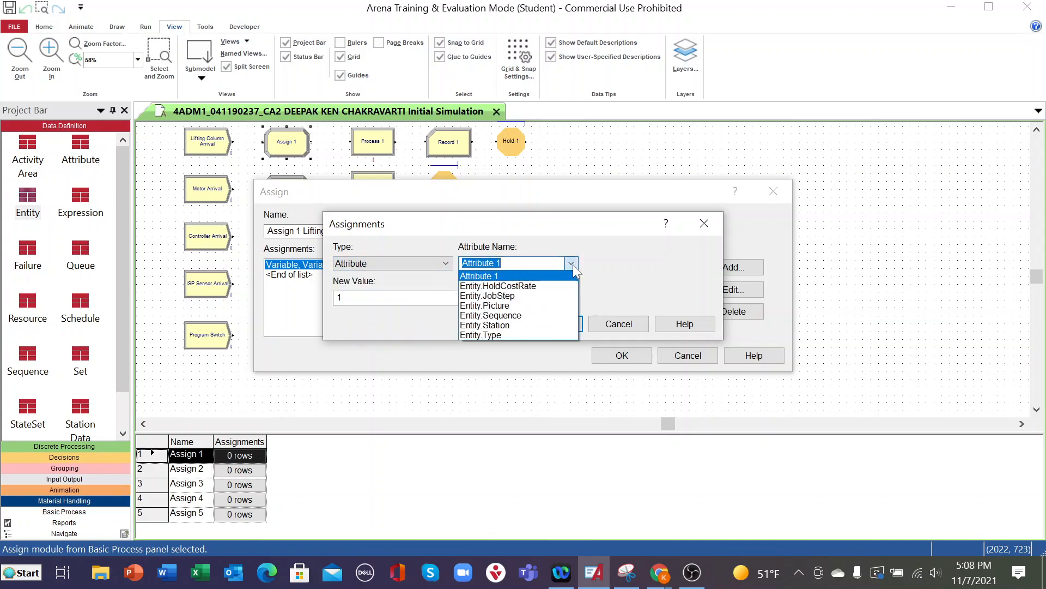
pyautogui.click(477, 335)
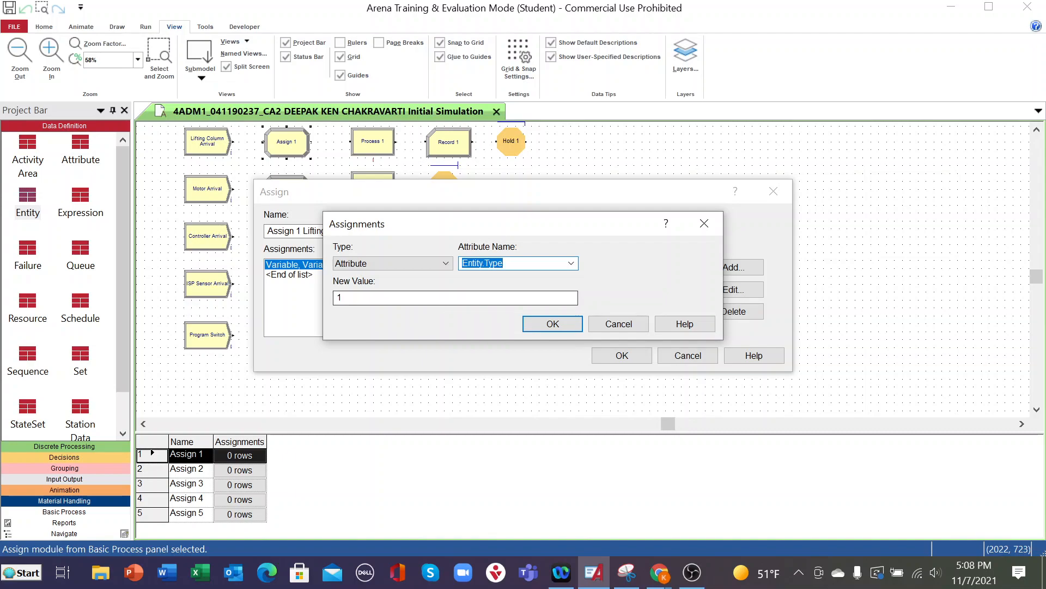
pyautogui.click(541, 326)
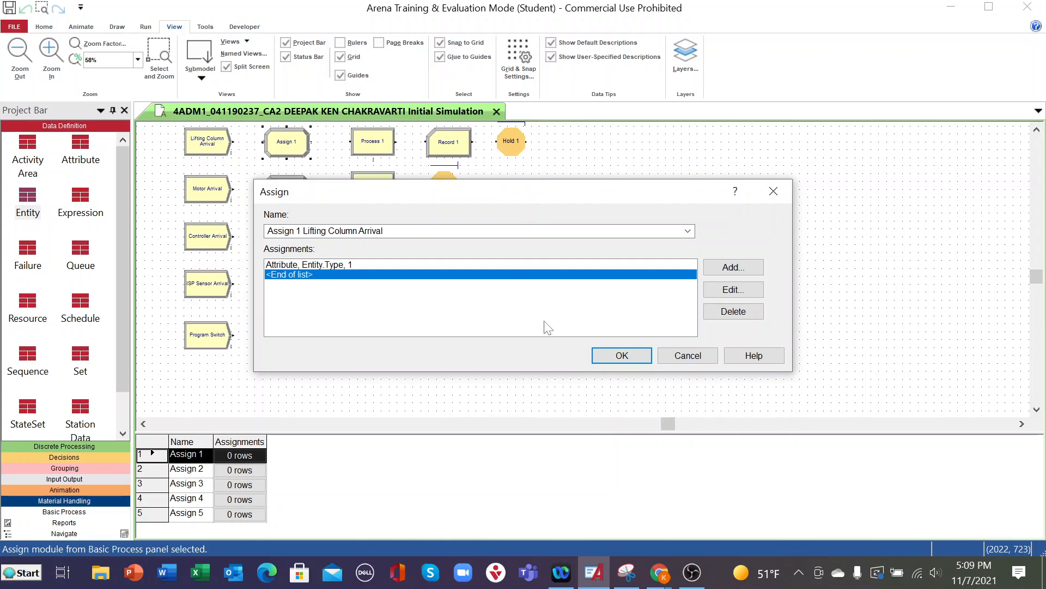
pyautogui.click(619, 353)
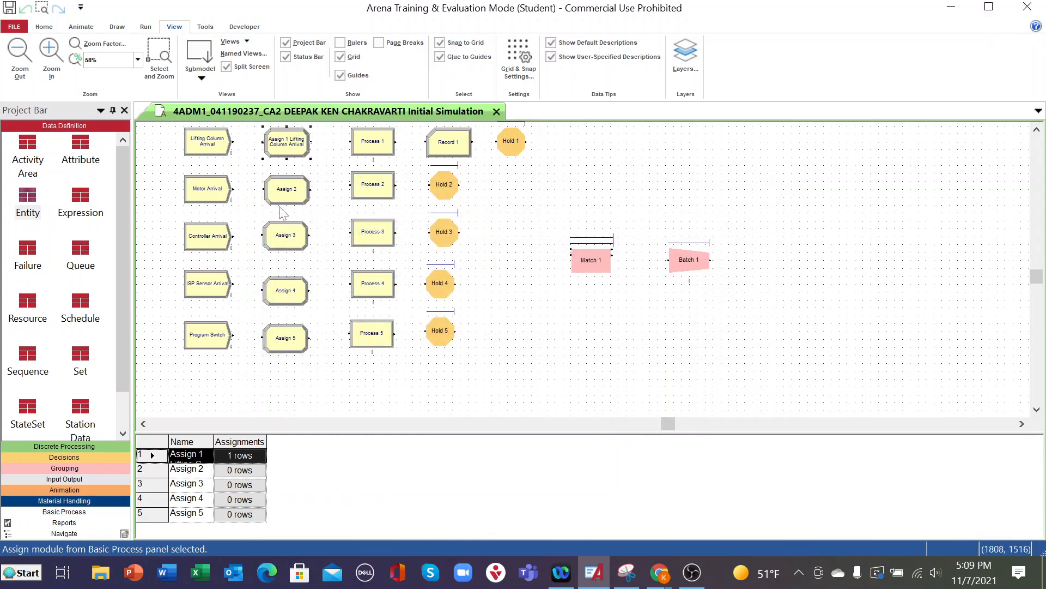
pyautogui.doubleClick(285, 191)
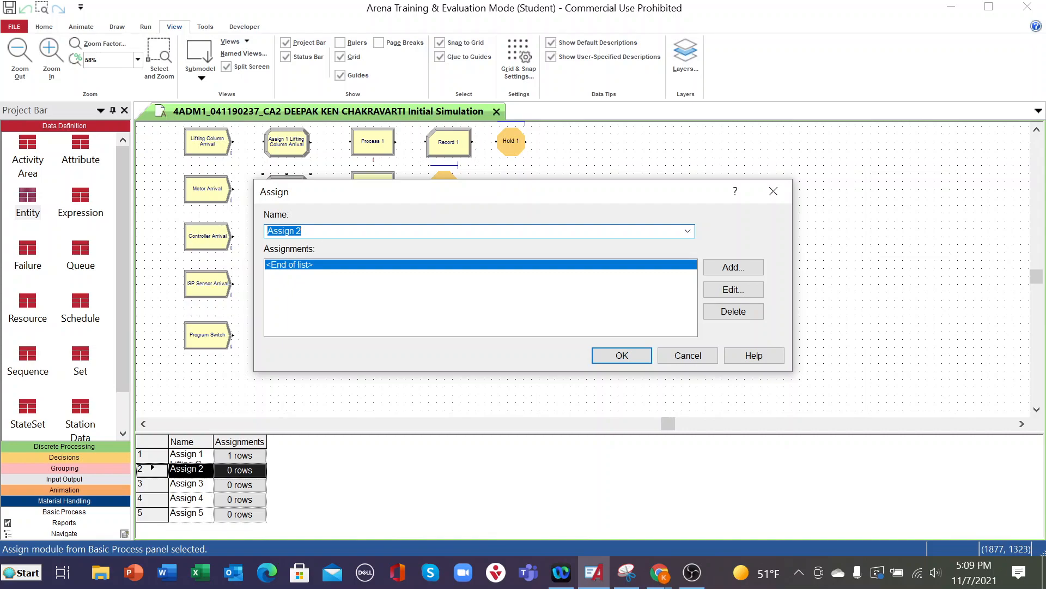
pyautogui.click(627, 354)
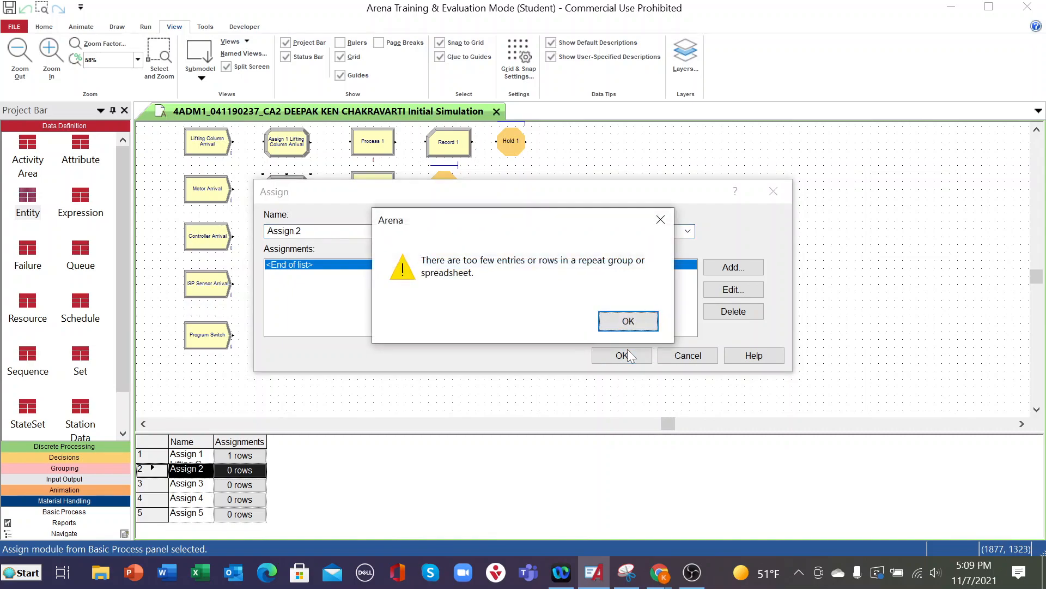
pyautogui.click(628, 321)
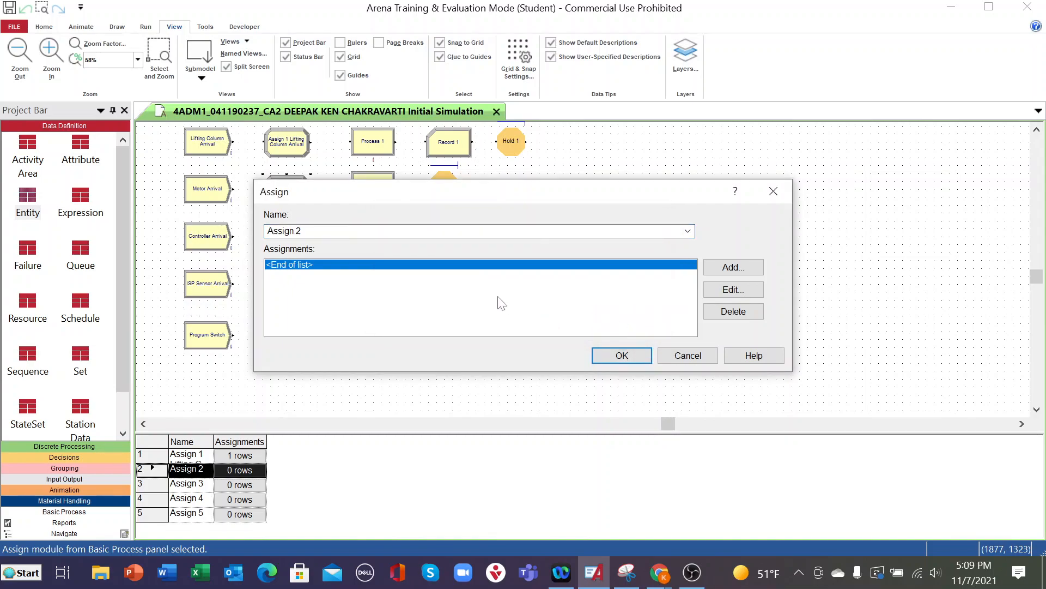
pyautogui.click(621, 356)
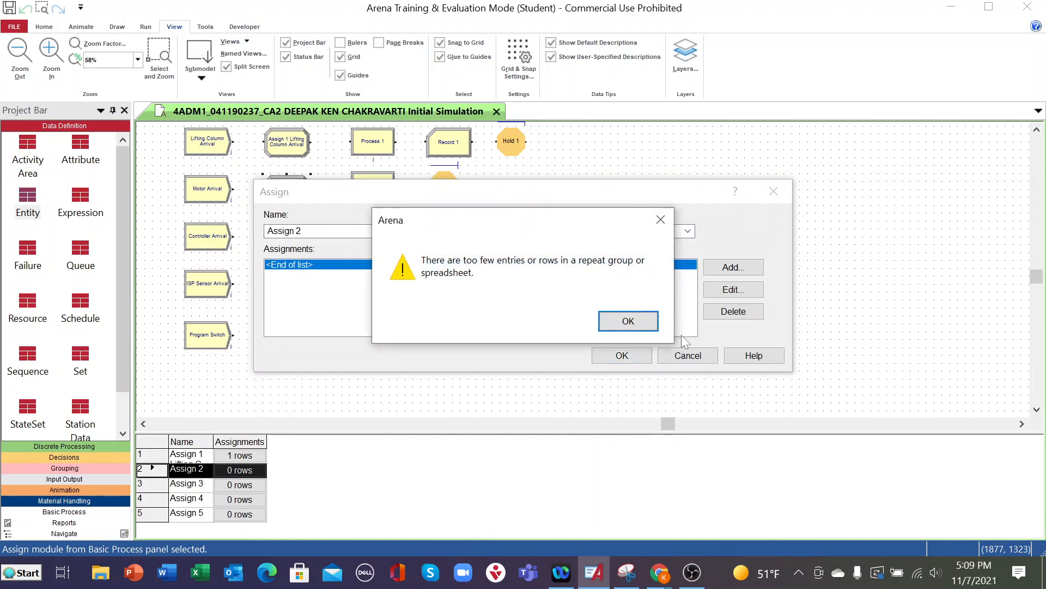
pyautogui.click(646, 326)
pyautogui.click(675, 360)
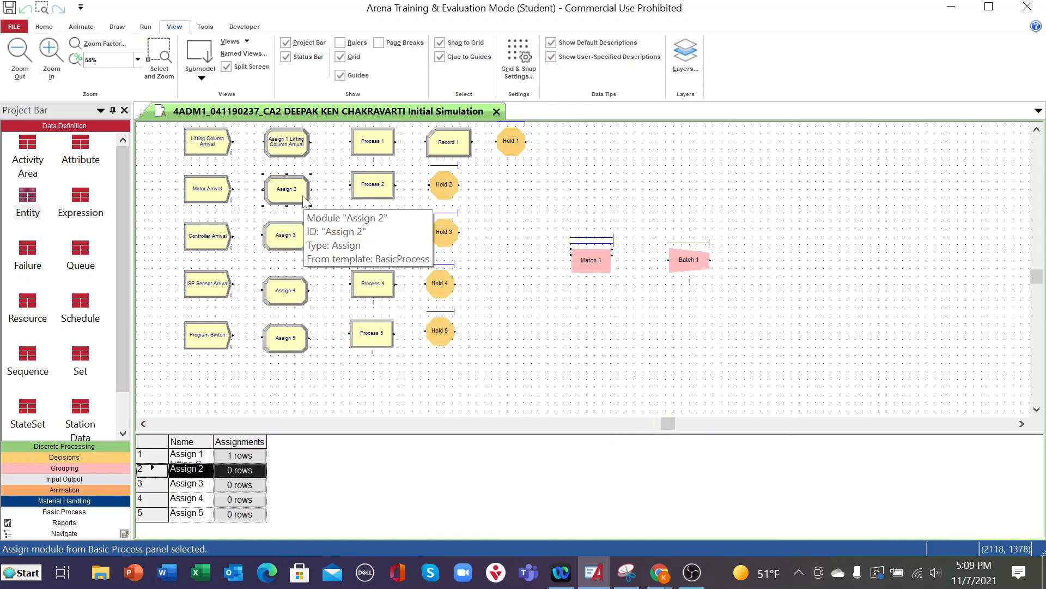
# - Check the Entity.Type attribute assignment in the Assign 1 Lifting Column Arrival module
pyautogui.doubleClick(287, 143)
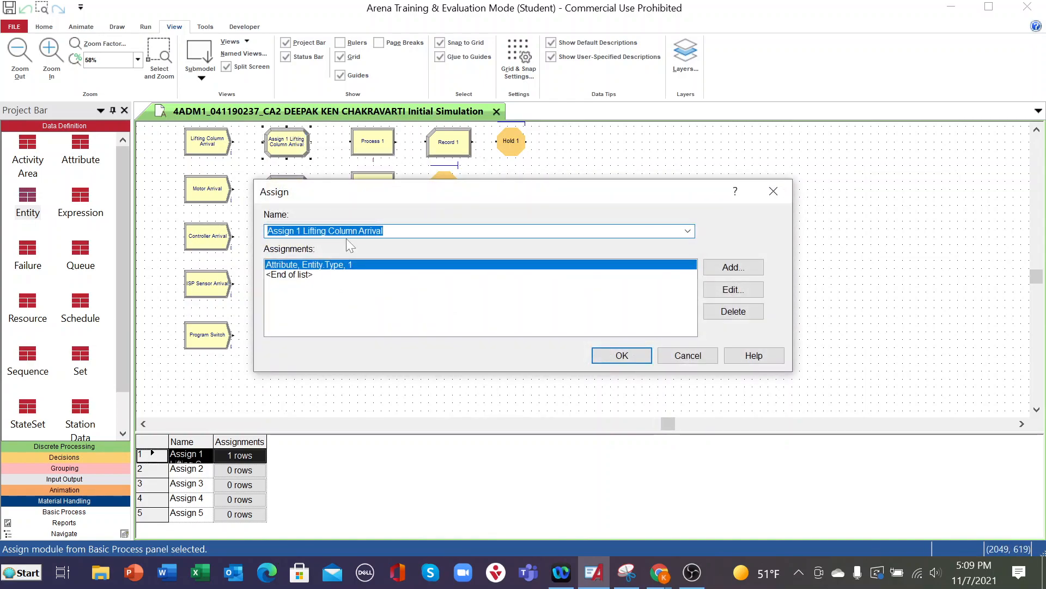
pyautogui.doubleClick(394, 266)
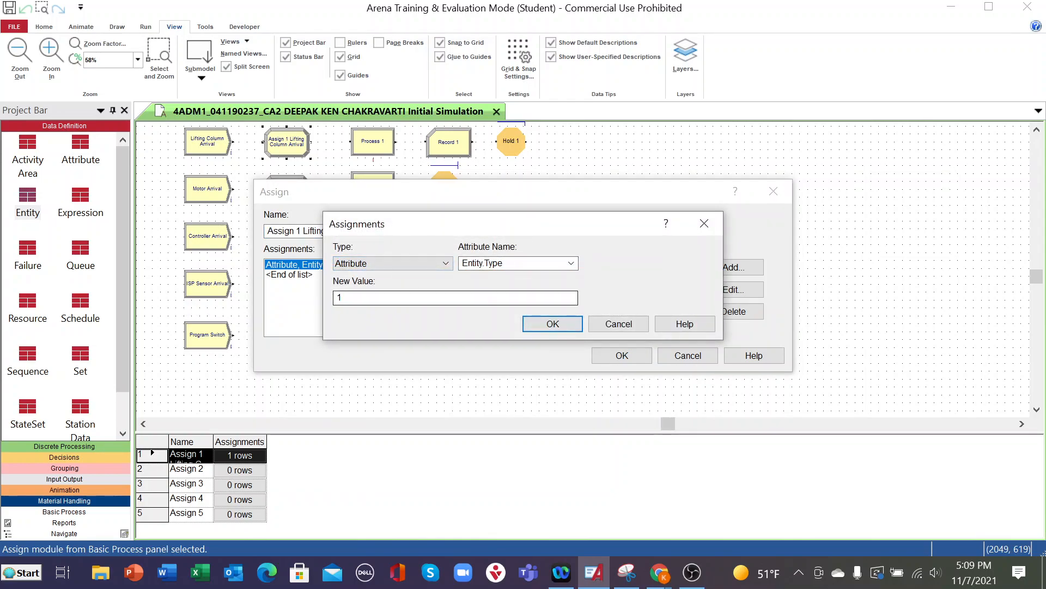
pyautogui.click(560, 322)
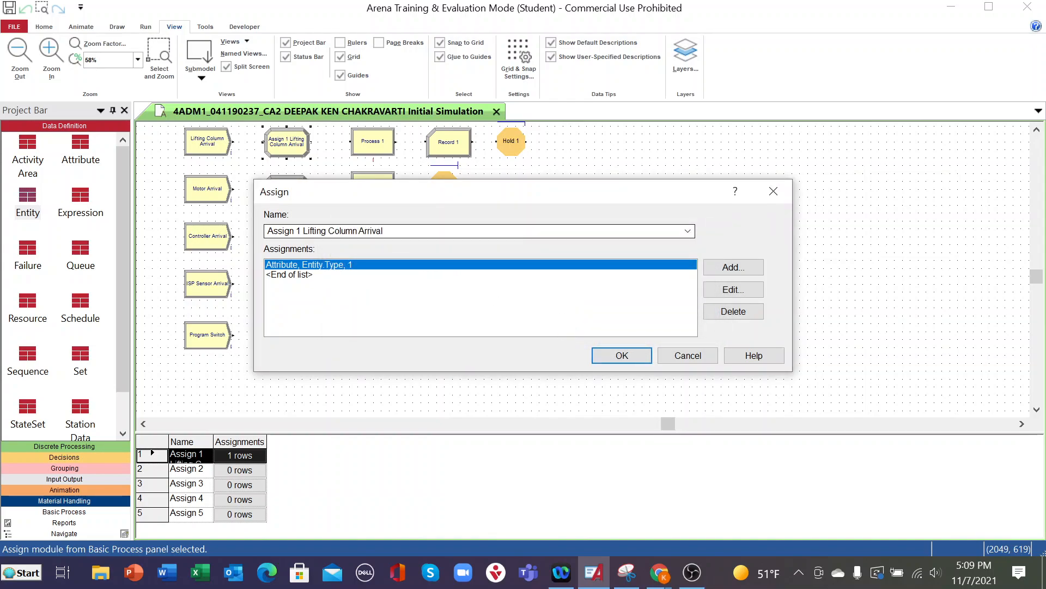
# - Rename the Assign 1 Lifting Column Arrival module as Stamp Lifting Column, keeping its Entity.Type assignment at 1
pyautogui.click(404, 232)
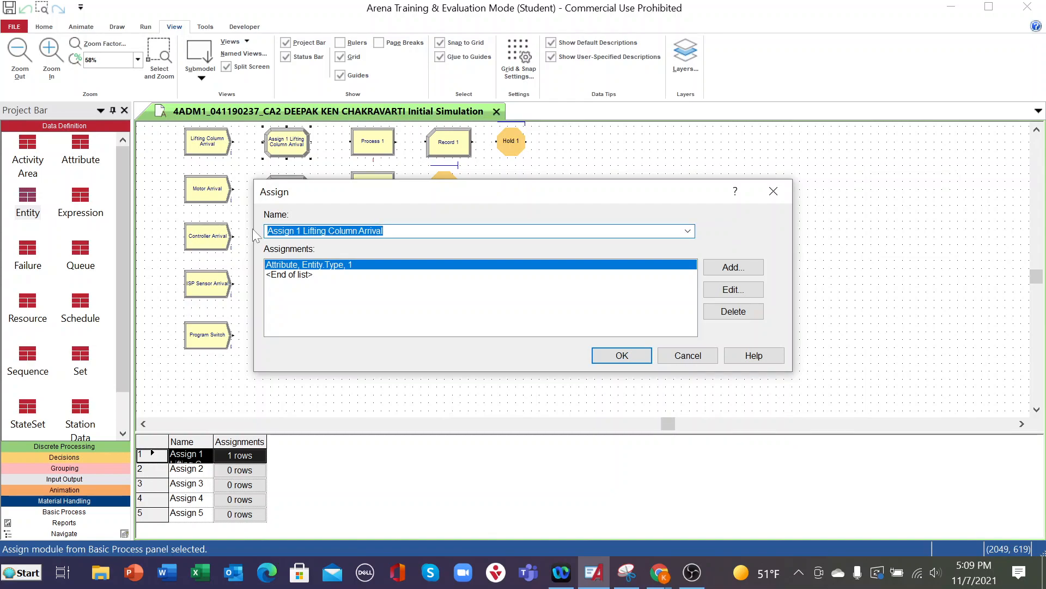
pyautogui.moveTo(304, 231); pyautogui.dragTo(265, 233)
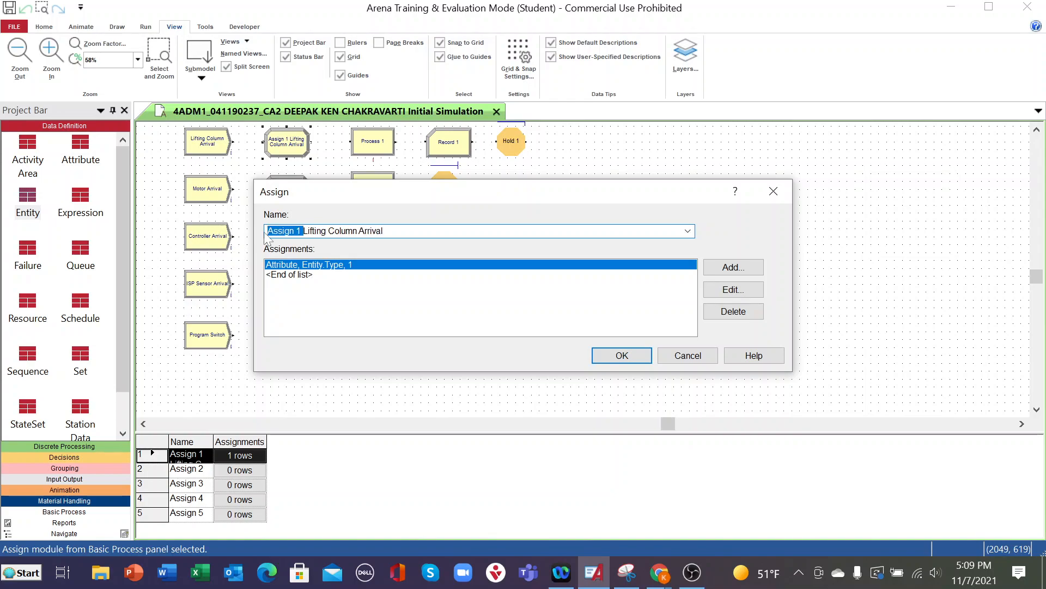
pyautogui.write('Stamp')
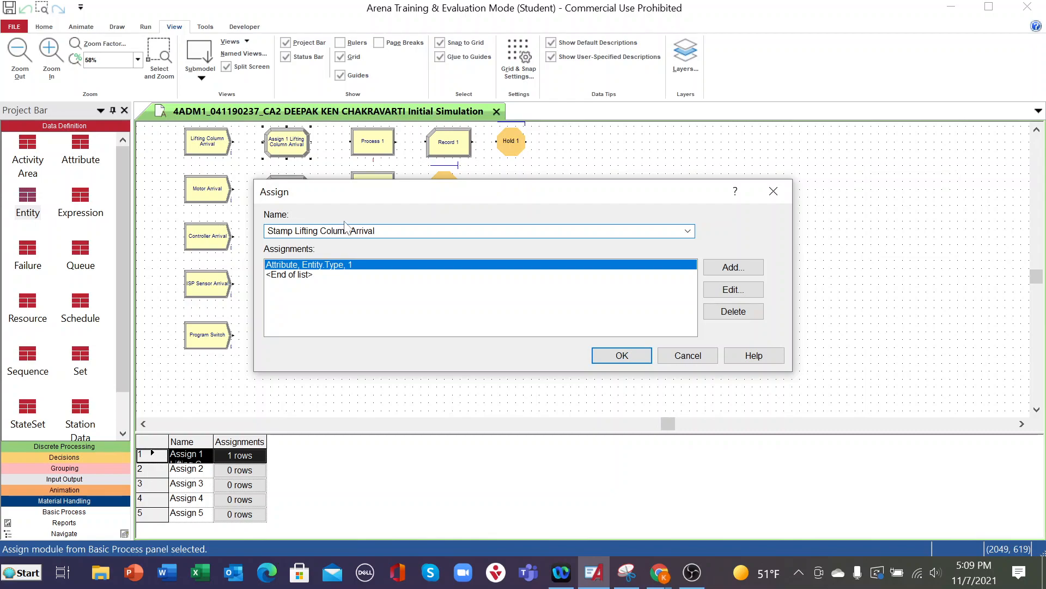
pyautogui.press('BackSpace')
pyautogui.press('BackSpace')
pyautogui.press('BackSpace')
pyautogui.press('BackSpace')
pyautogui.press('BackSpace')
pyautogui.doubleClick(373, 266)
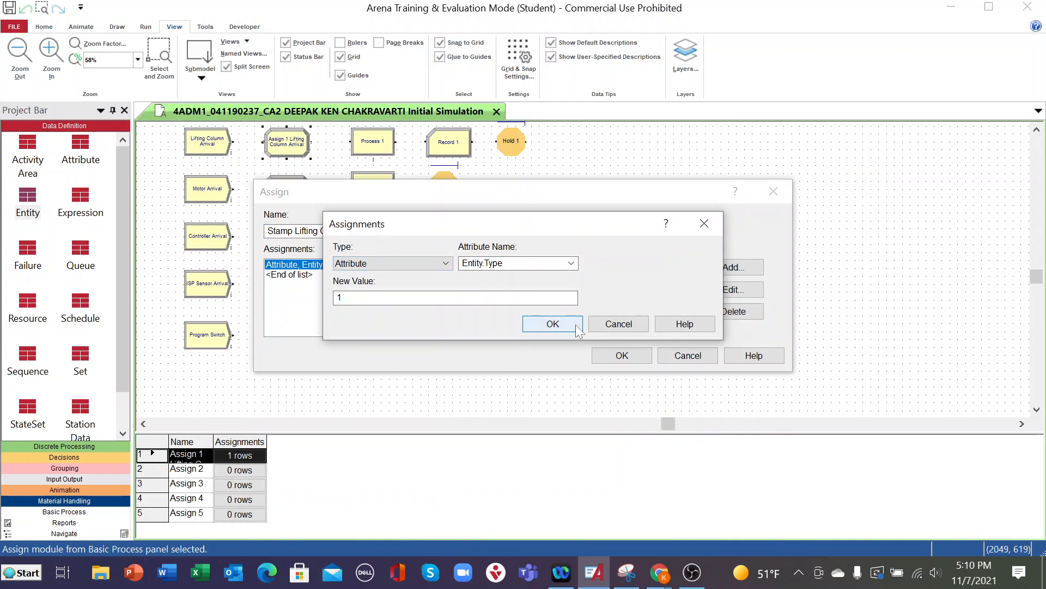
pyautogui.click(553, 324)
pyautogui.click(621, 355)
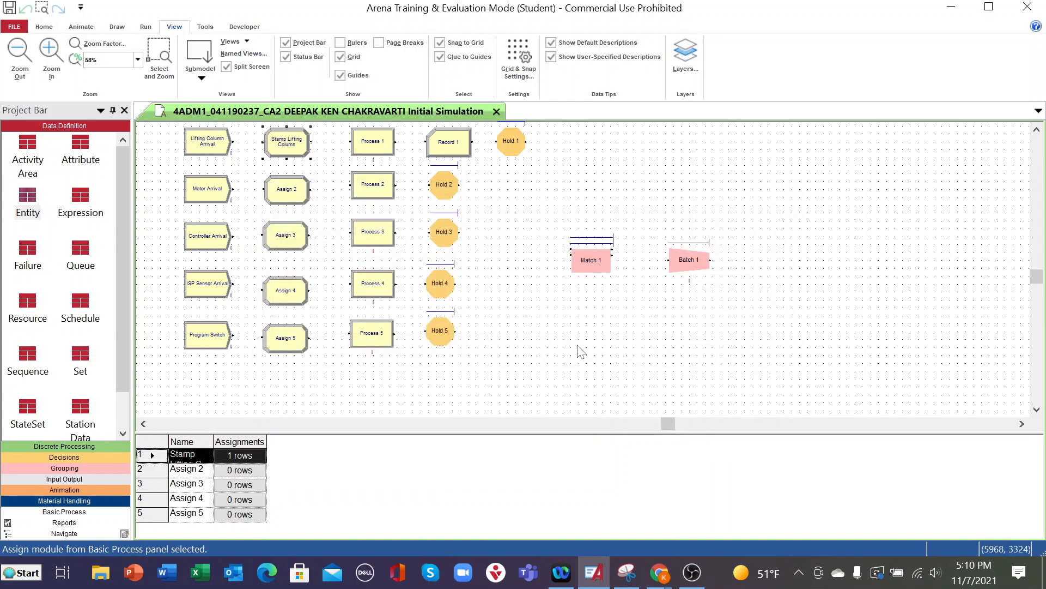
# - Rename the Assign 2 module as Stamp Motor
pyautogui.doubleClick(302, 196)
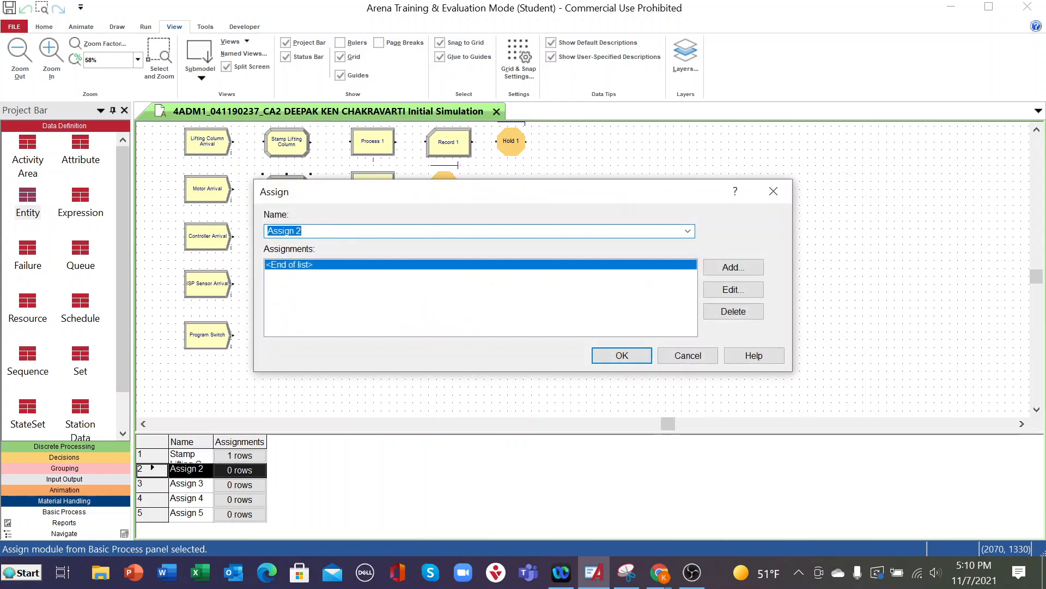
pyautogui.write('Stamp Motor')
# - Add an Attribute assignment for Entity.Type with new value 2 to the Stamp Motor module
pyautogui.doubleClick(290, 265)
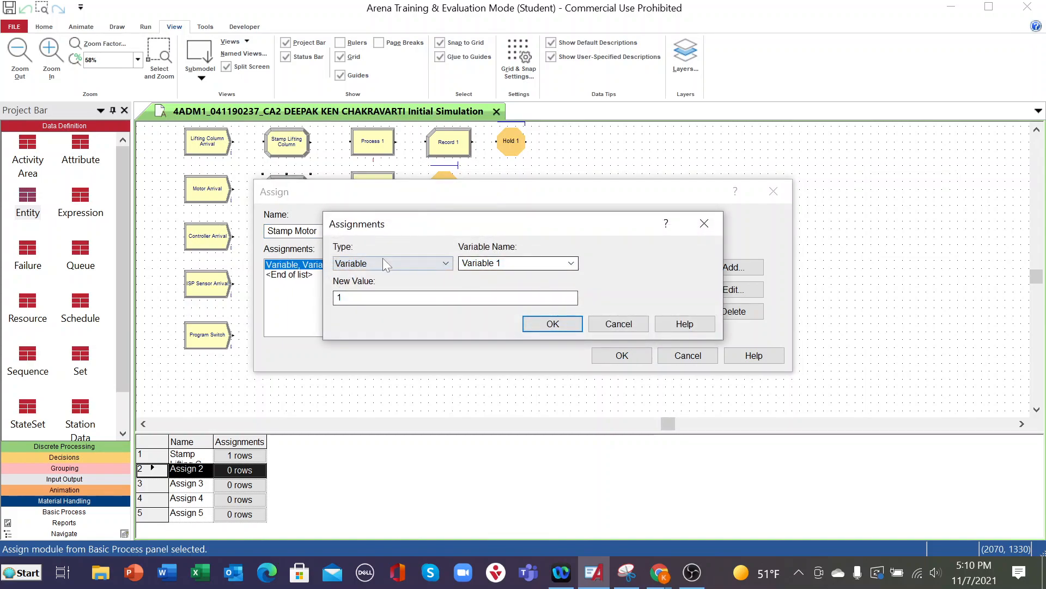
pyautogui.click(445, 264)
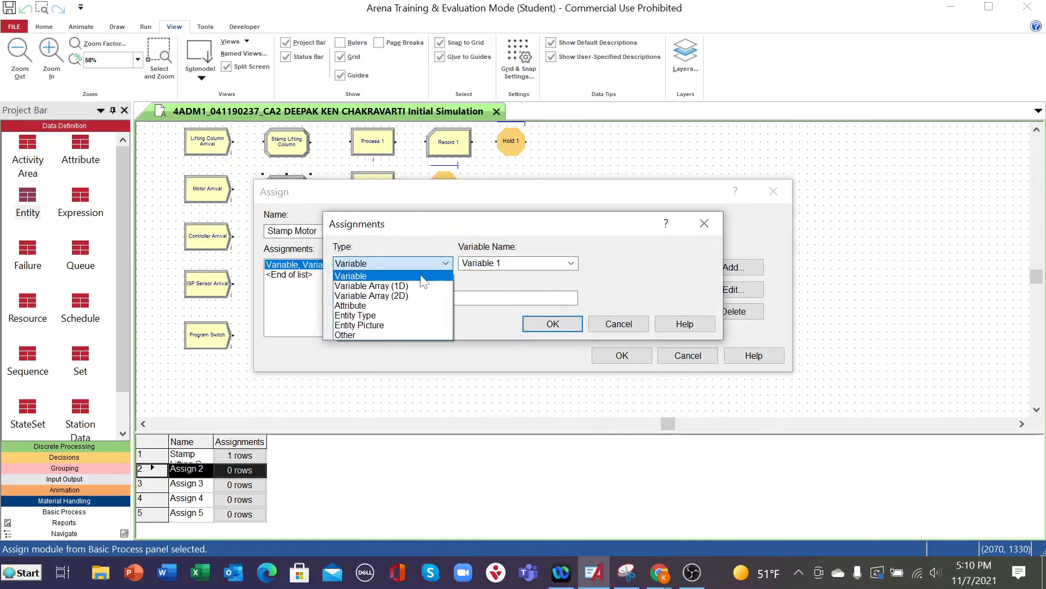
pyautogui.click(362, 306)
pyautogui.click(570, 264)
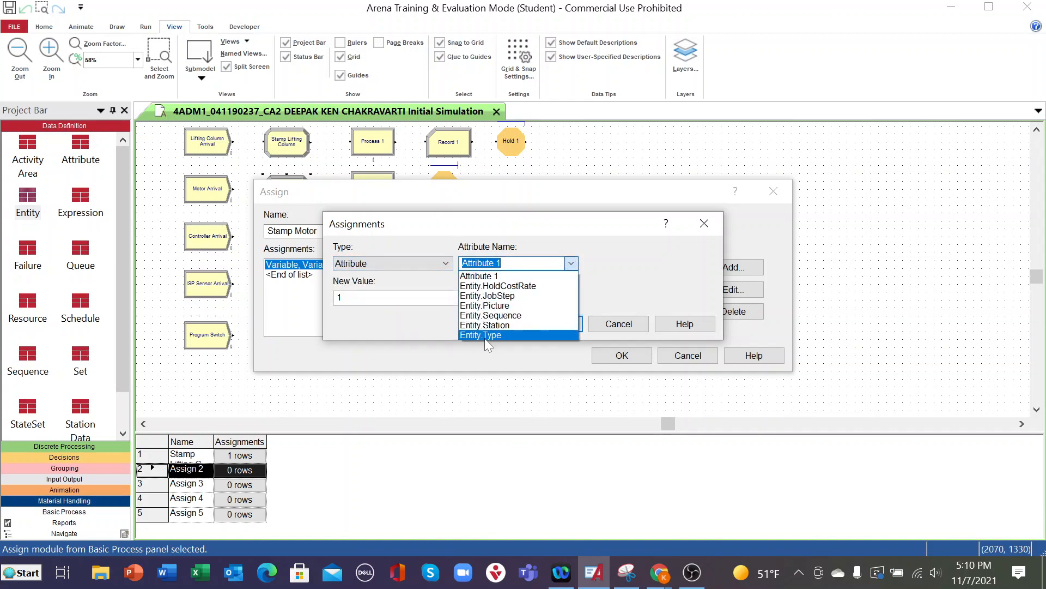
pyautogui.click(485, 335)
pyautogui.press('Tab')
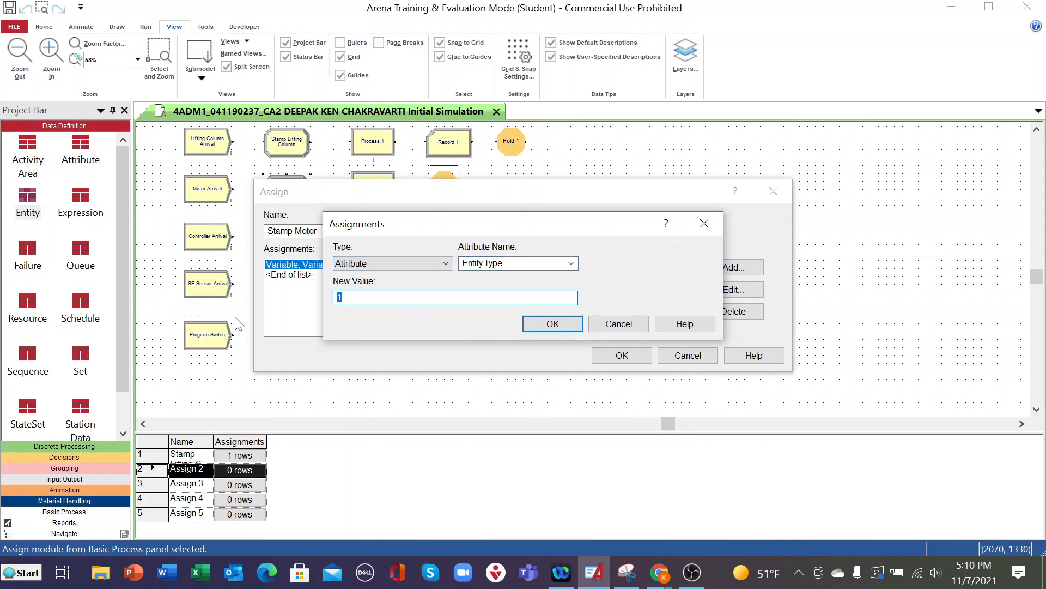
pyautogui.write('2')
pyautogui.click(559, 326)
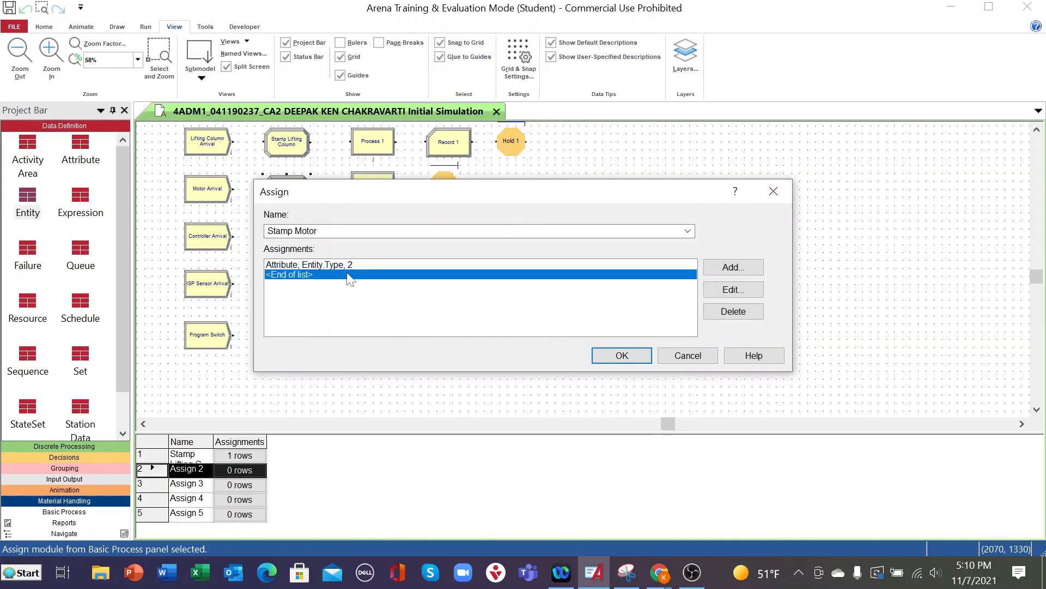
pyautogui.click(622, 355)
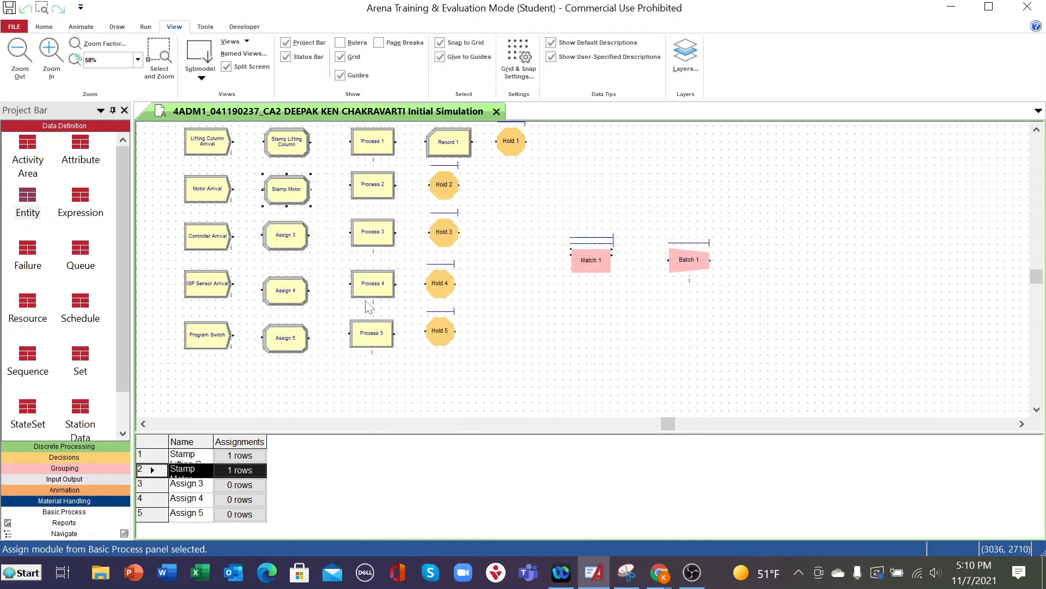
# - Rename the Assign 3 module as Stamp Controller
pyautogui.doubleClick(294, 235)
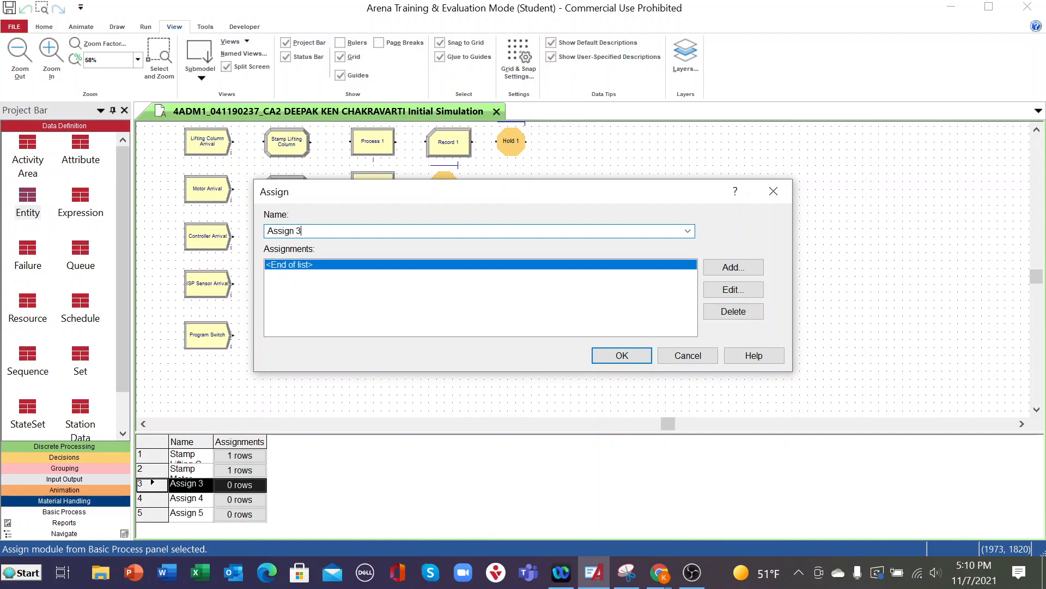
pyautogui.write('Stamp Controller')
# - Add an Attribute assignment for Entity.Type with new value 3 to the Stamp Controller module
pyautogui.doubleClick(312, 270)
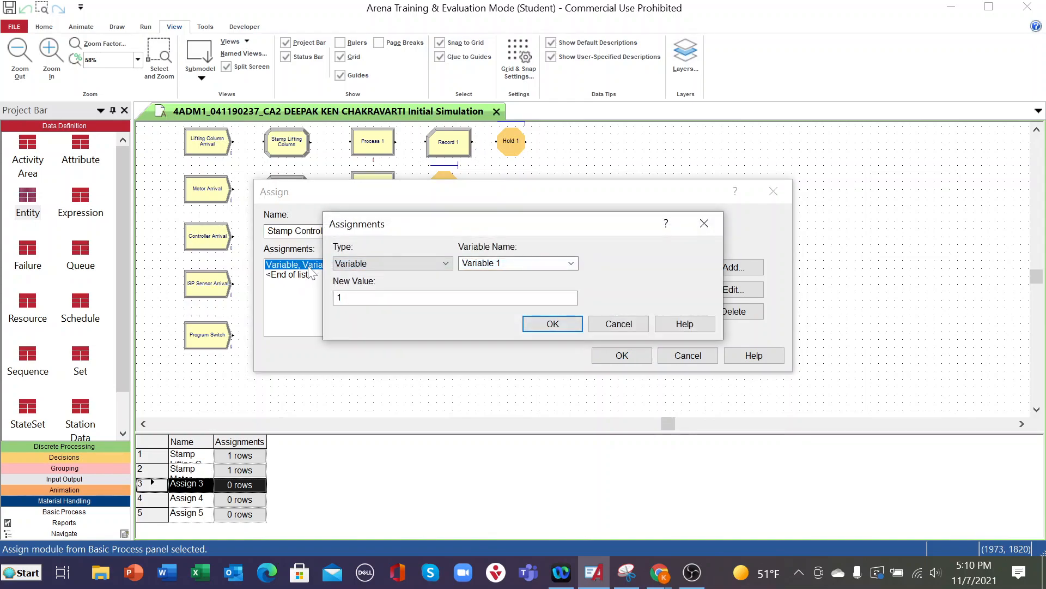
pyautogui.click(447, 263)
pyautogui.click(382, 303)
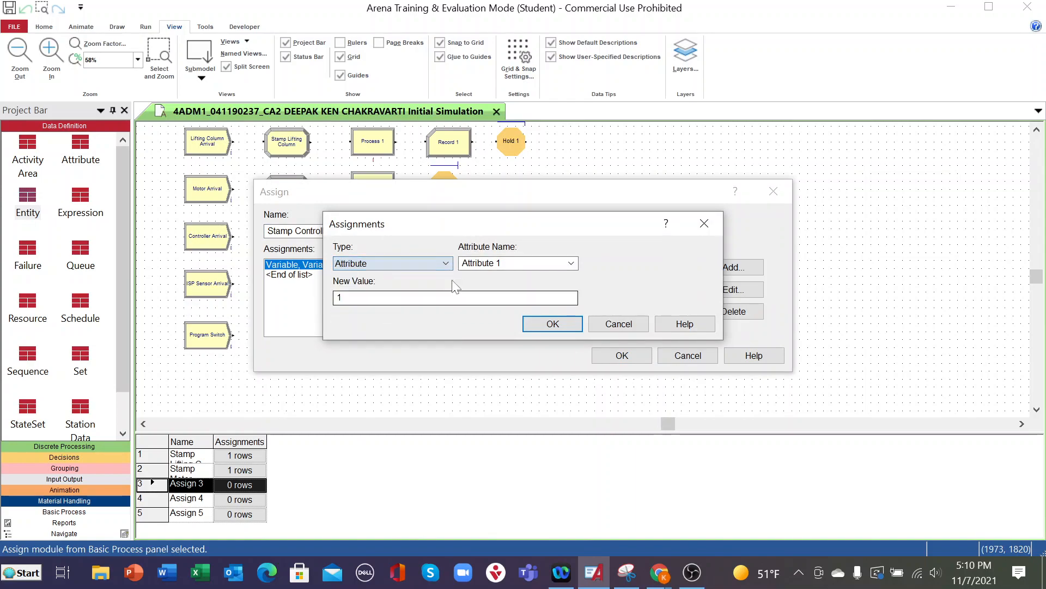
pyautogui.click(571, 263)
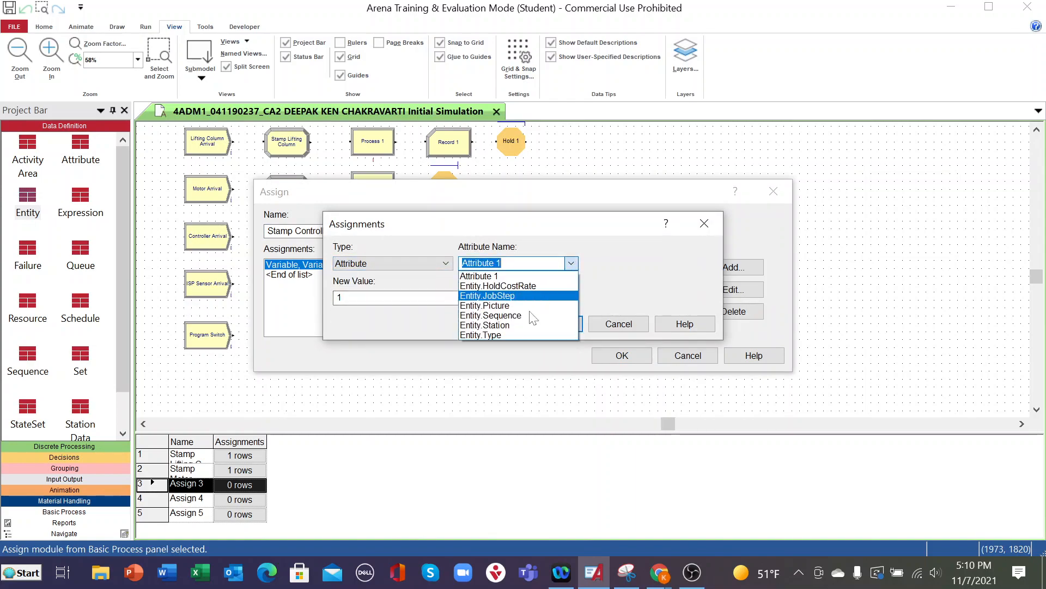
pyautogui.click(490, 335)
pyautogui.click(353, 298)
pyautogui.moveTo(346, 298); pyautogui.dragTo(320, 296)
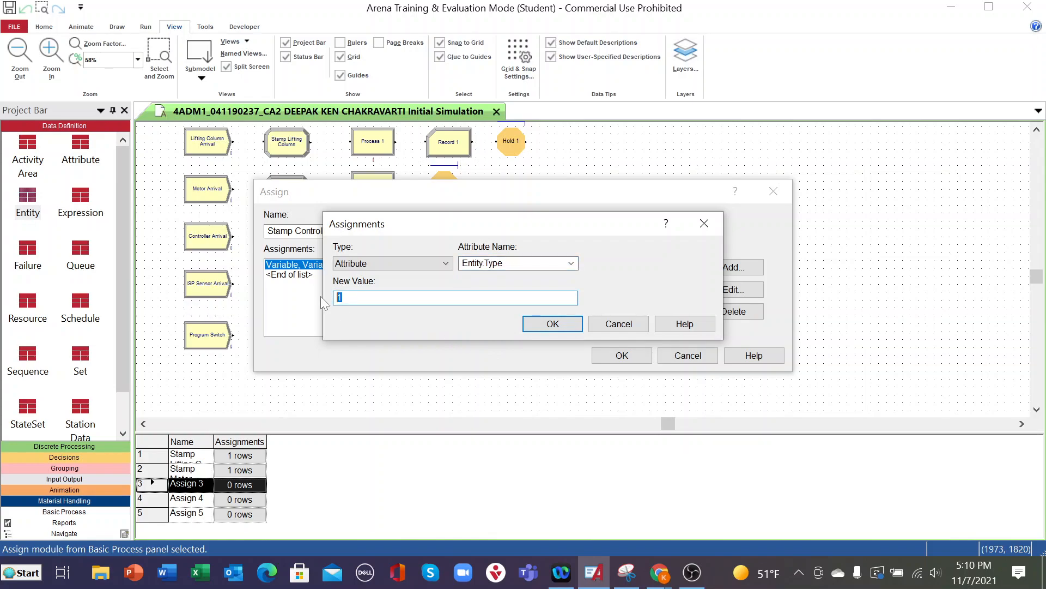
pyautogui.click(551, 323)
pyautogui.click(608, 359)
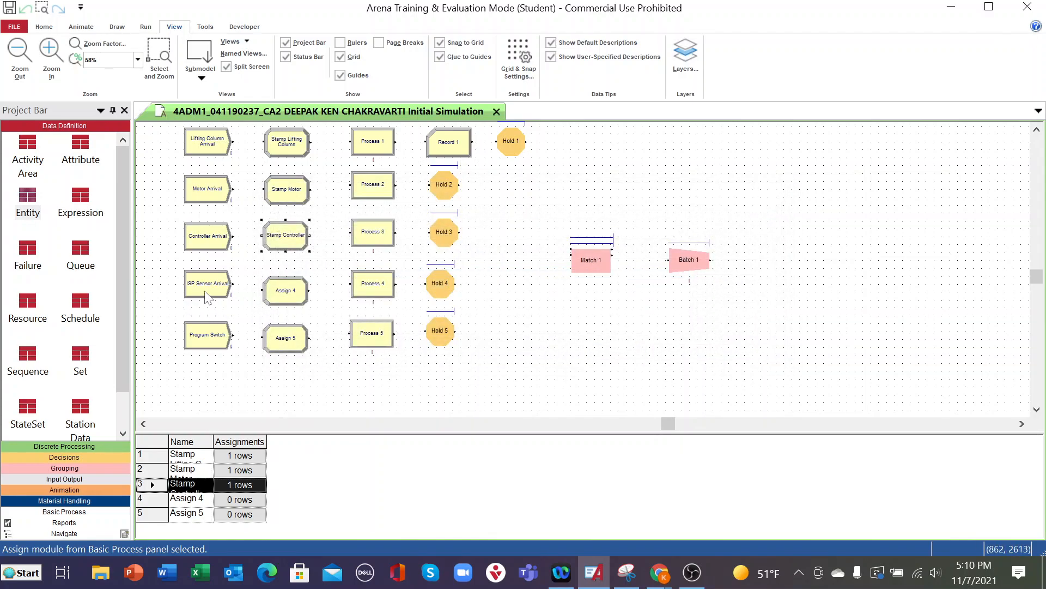
# - Rename the Assign 4 module as Stamp ISP Sensor
pyautogui.click(288, 297)
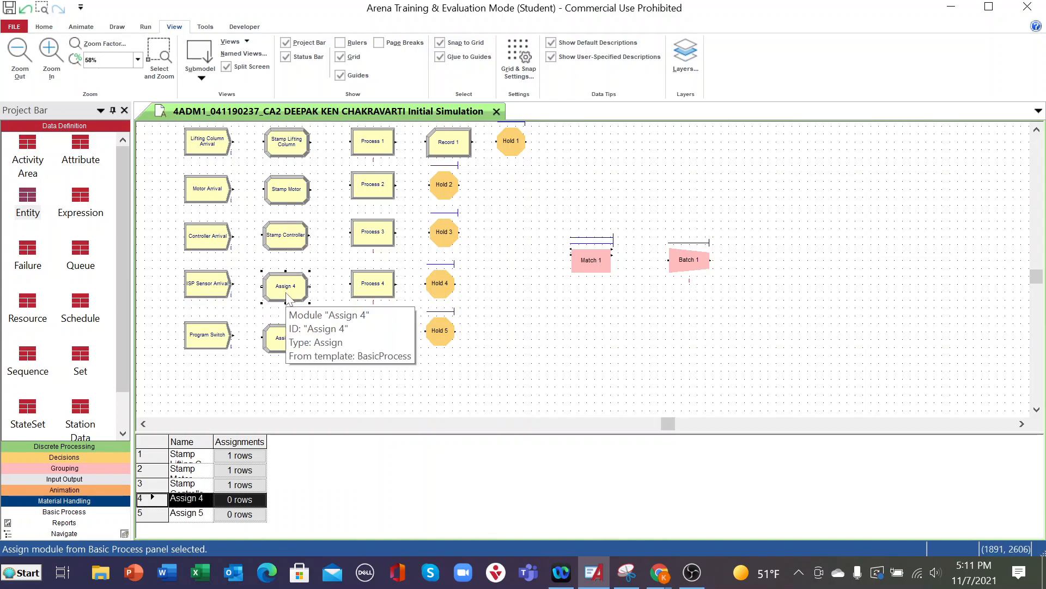
pyautogui.doubleClick(287, 294)
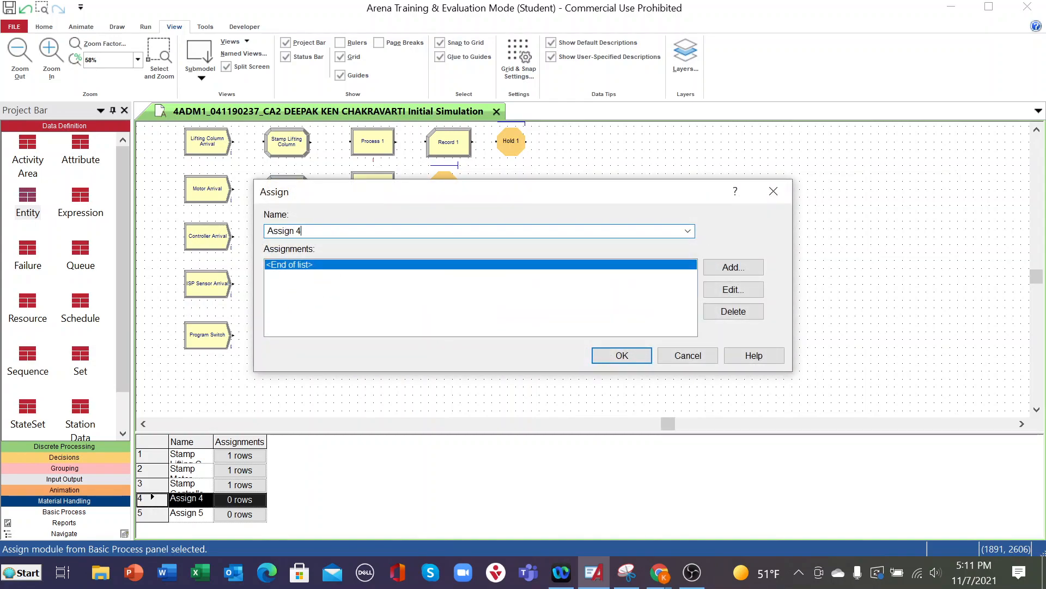
pyautogui.write('Stam')
pyautogui.write('p ISP ')
pyautogui.write('SE')
pyautogui.write('ensor')
# - Add an Attribute assignment for Entity.Type with new value 4 to the Stamp ISP Sensor module
pyautogui.doubleClick(316, 265)
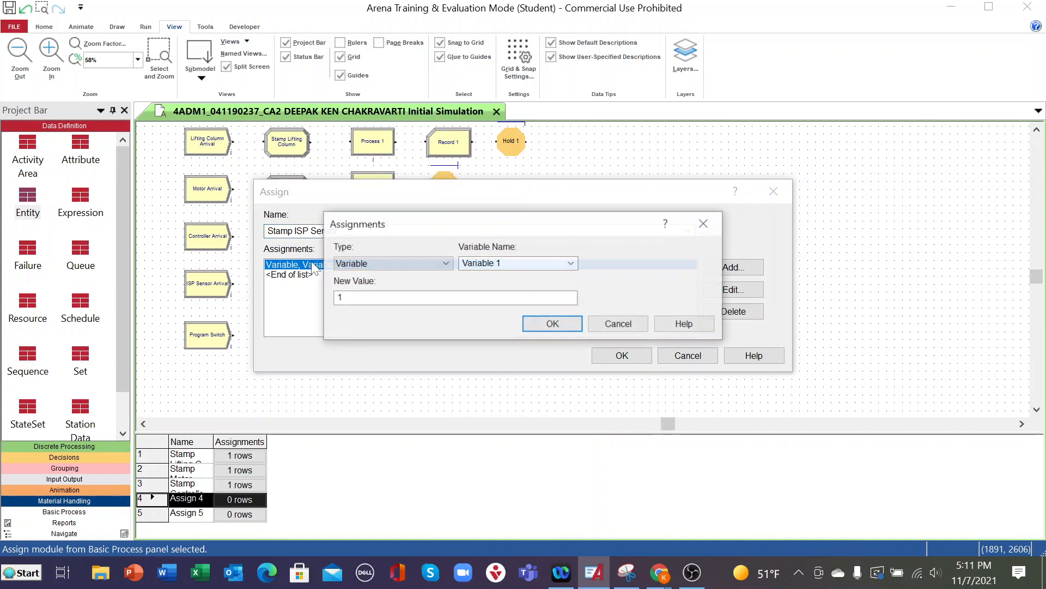
pyautogui.click(443, 264)
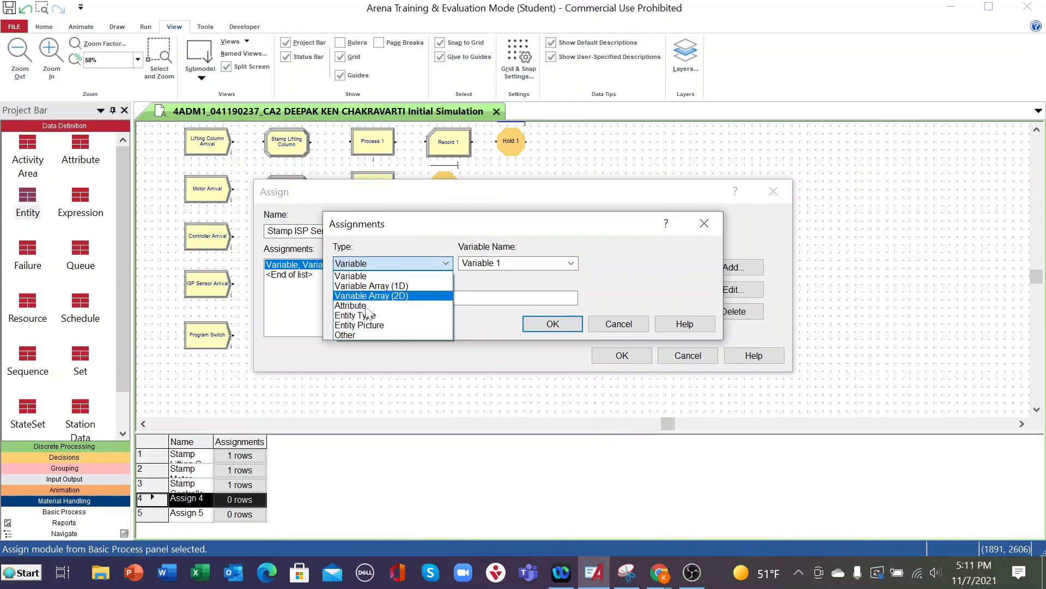
pyautogui.click(360, 306)
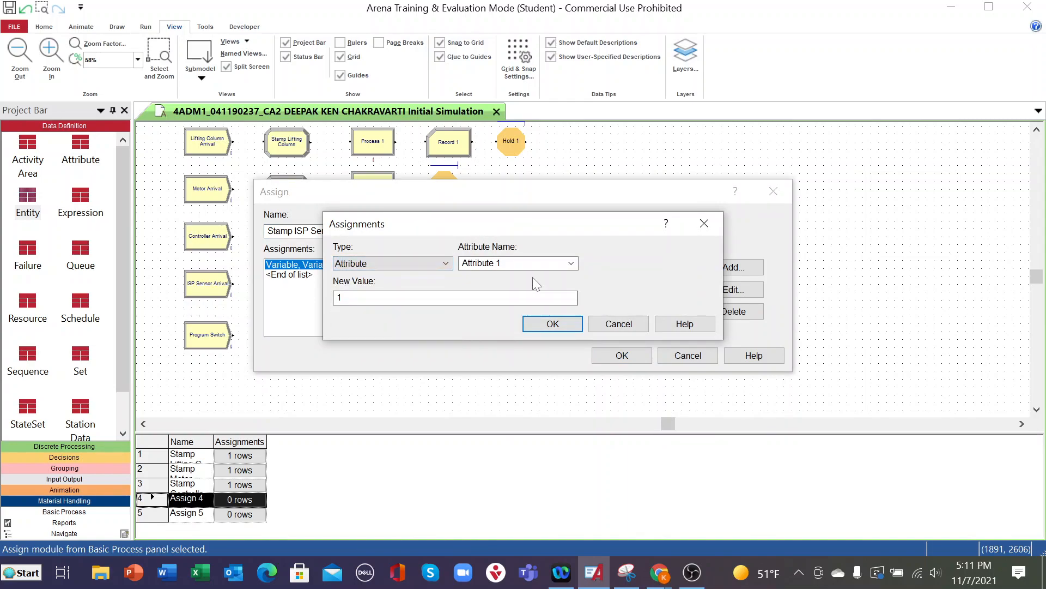
pyautogui.click(571, 263)
pyautogui.click(495, 326)
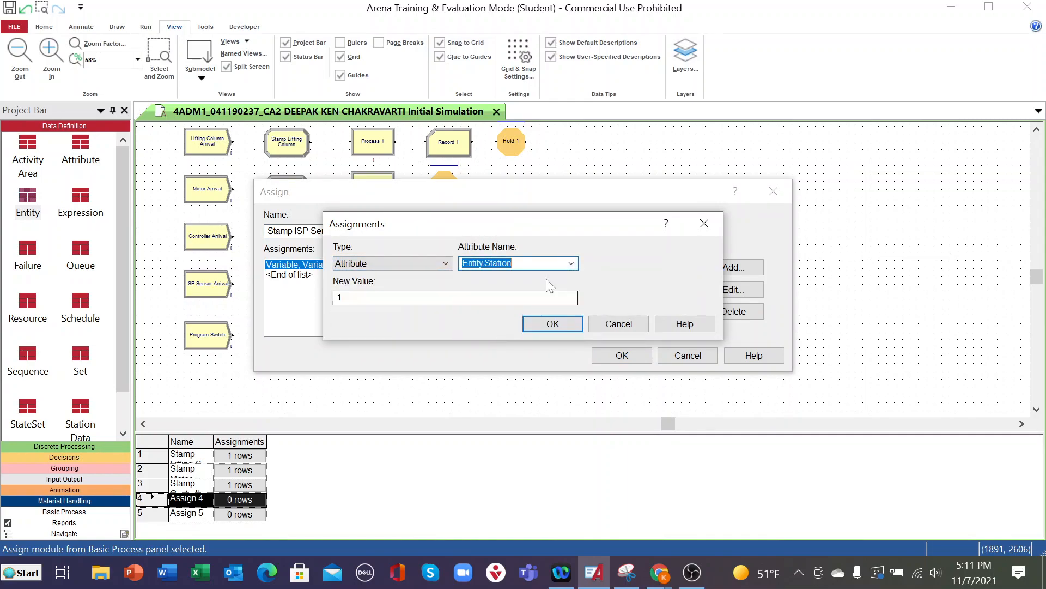
pyautogui.click(571, 263)
pyautogui.click(513, 335)
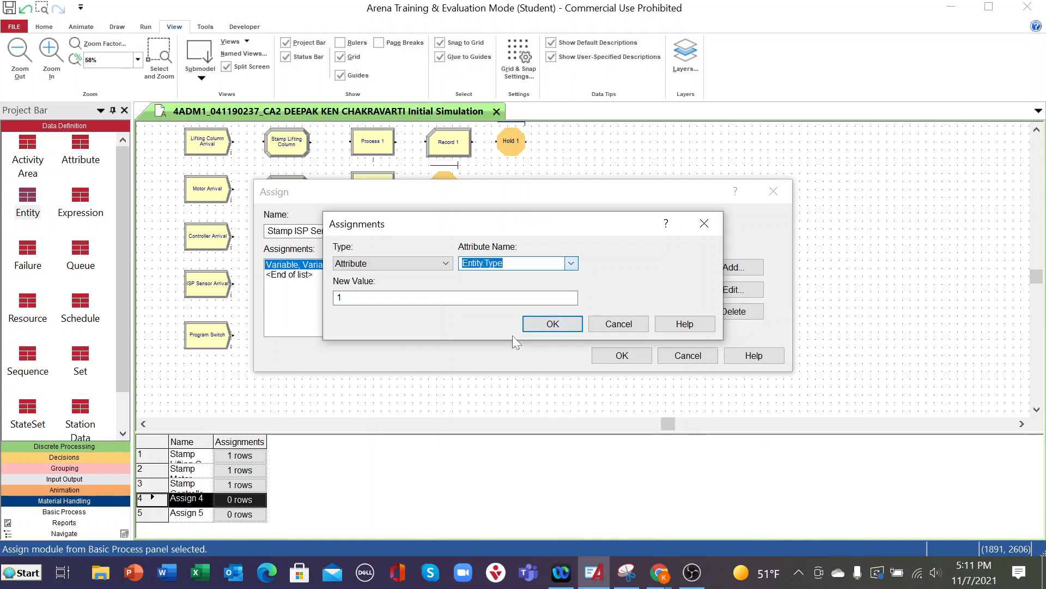
pyautogui.press('Tab')
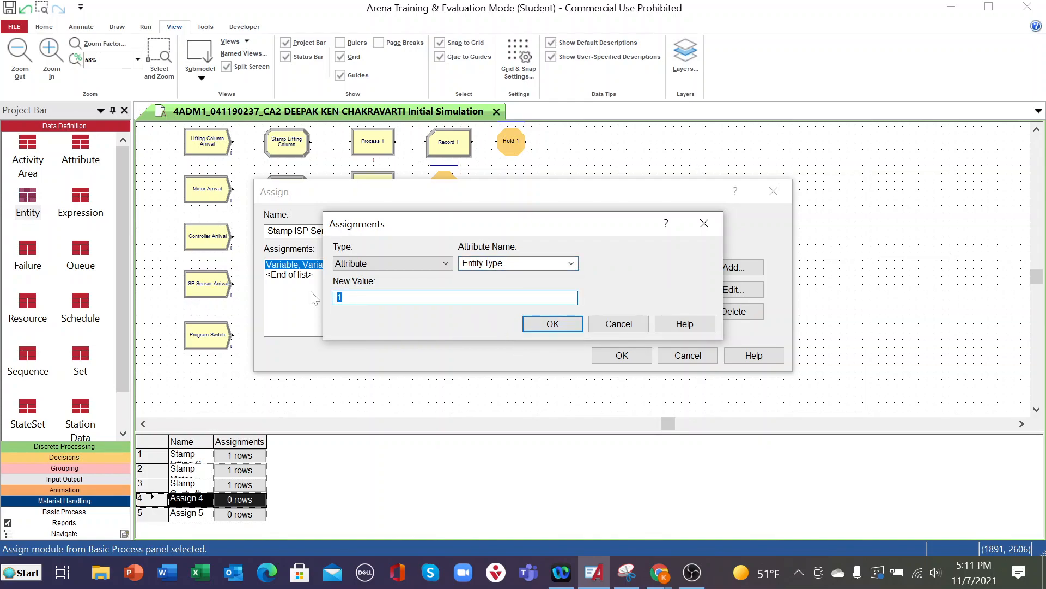
pyautogui.write('4')
pyautogui.click(550, 324)
pyautogui.click(603, 360)
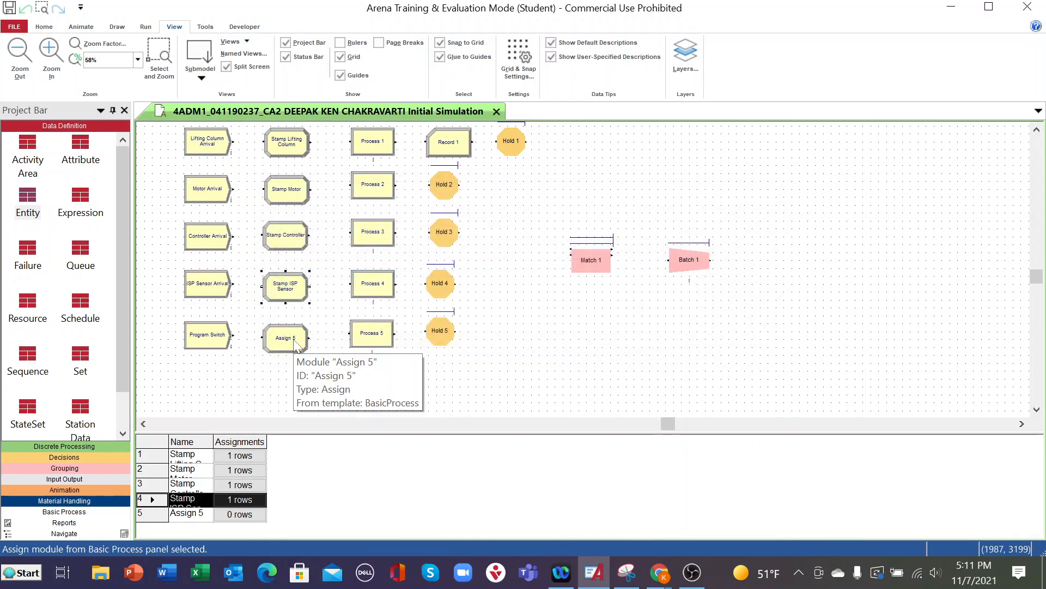
# - Rename the Assign 5 module as Stamp Program Switch
pyautogui.doubleClick(294, 340)
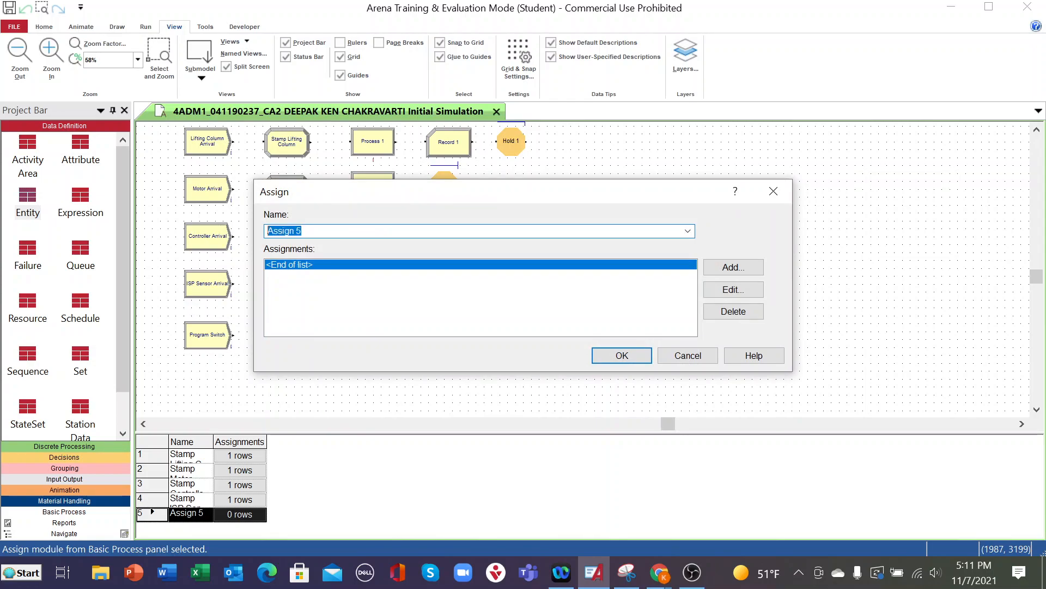
pyautogui.write('Stamp')
pyautogui.write(' S')
pyautogui.write('Program')
pyautogui.write(' Sw')
pyautogui.write('itch')
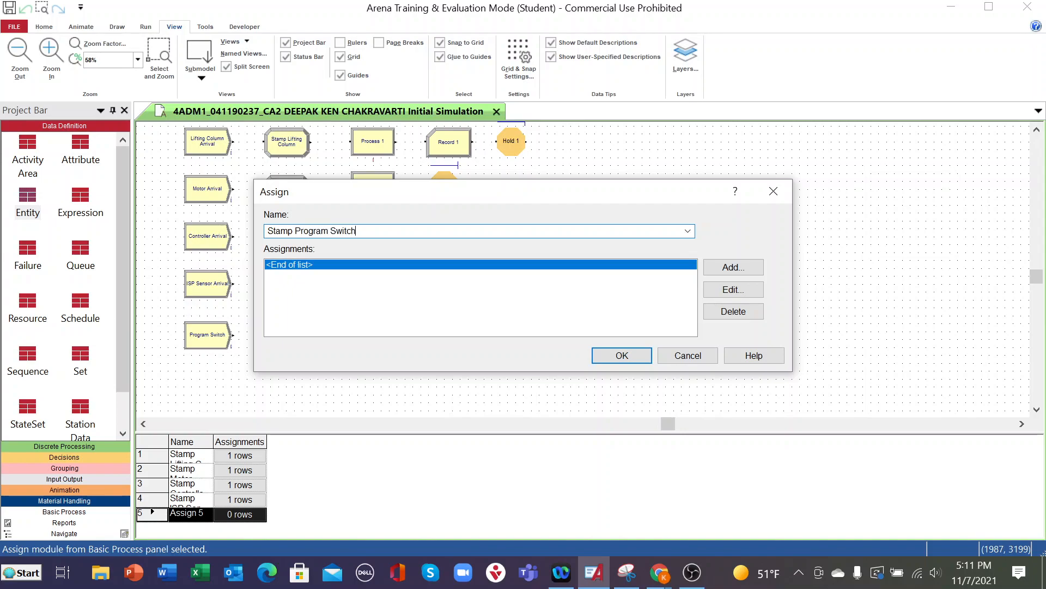
# - Add an Attribute assignment for Entity.Type with new value 5 to the Stamp Program Switch module and save the model
pyautogui.doubleClick(334, 267)
pyautogui.click(446, 263)
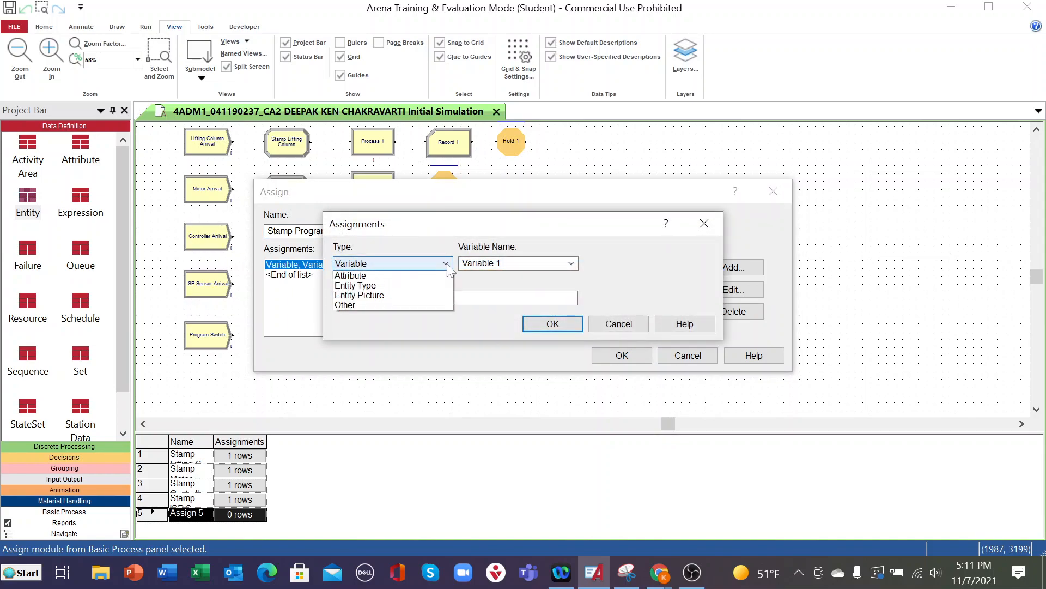
pyautogui.click(388, 306)
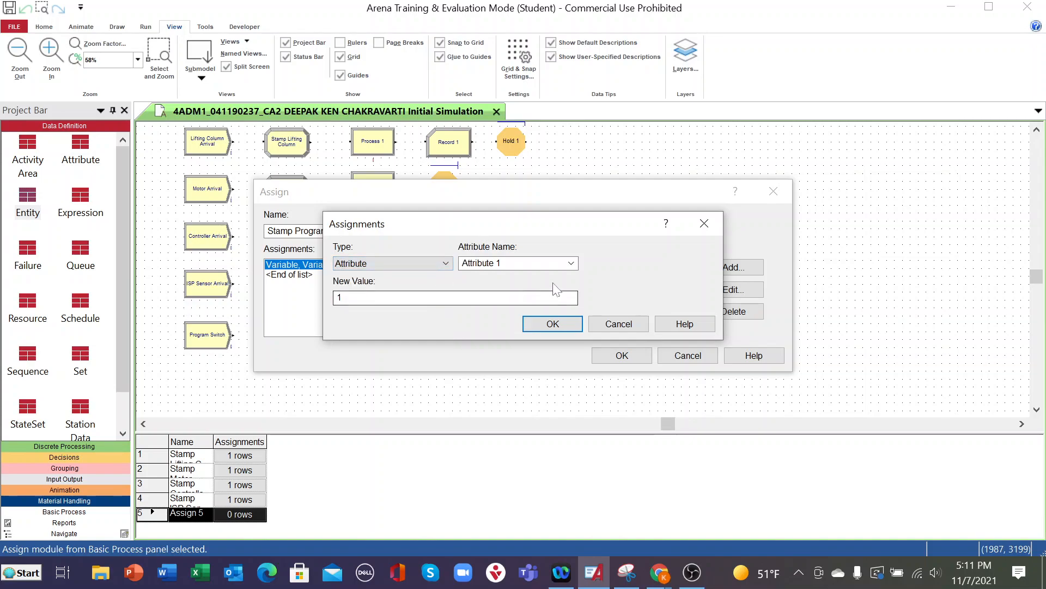
pyautogui.click(574, 270)
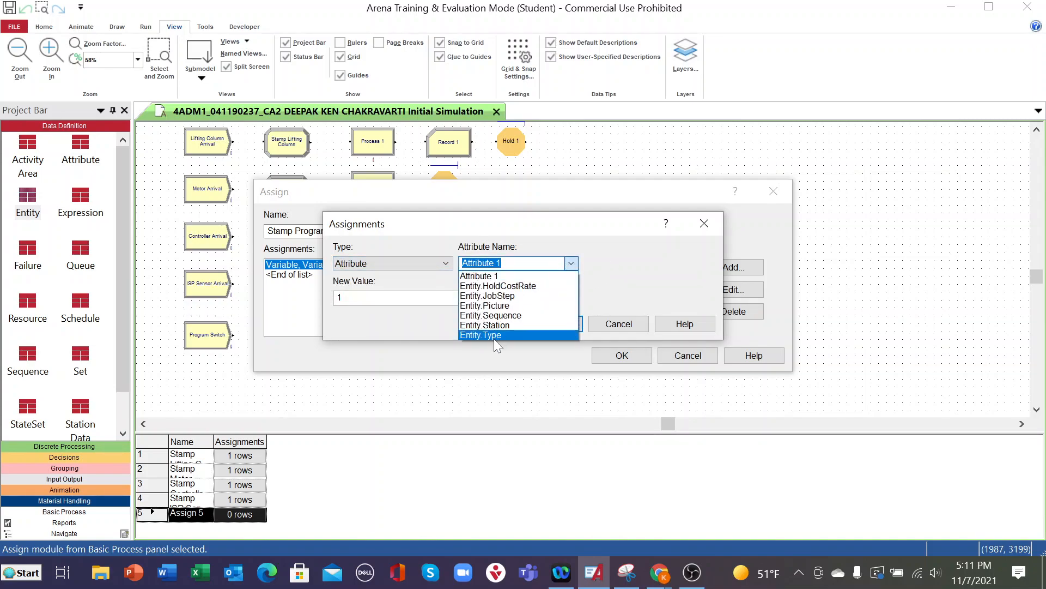
pyautogui.click(493, 339)
pyautogui.press('Tab')
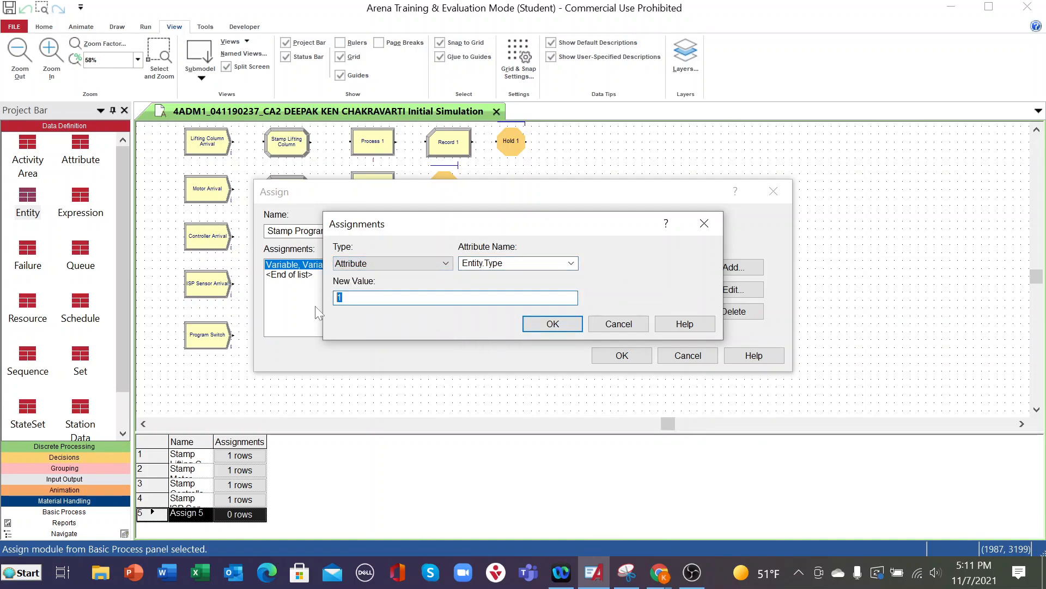
pyautogui.write('5')
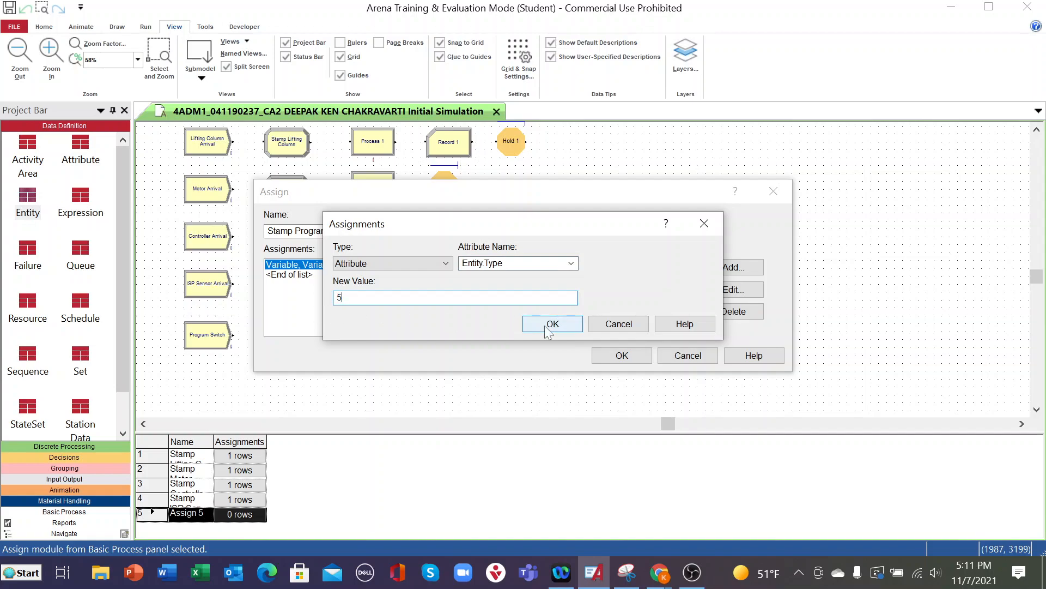
pyautogui.click(552, 324)
pyautogui.click(631, 358)
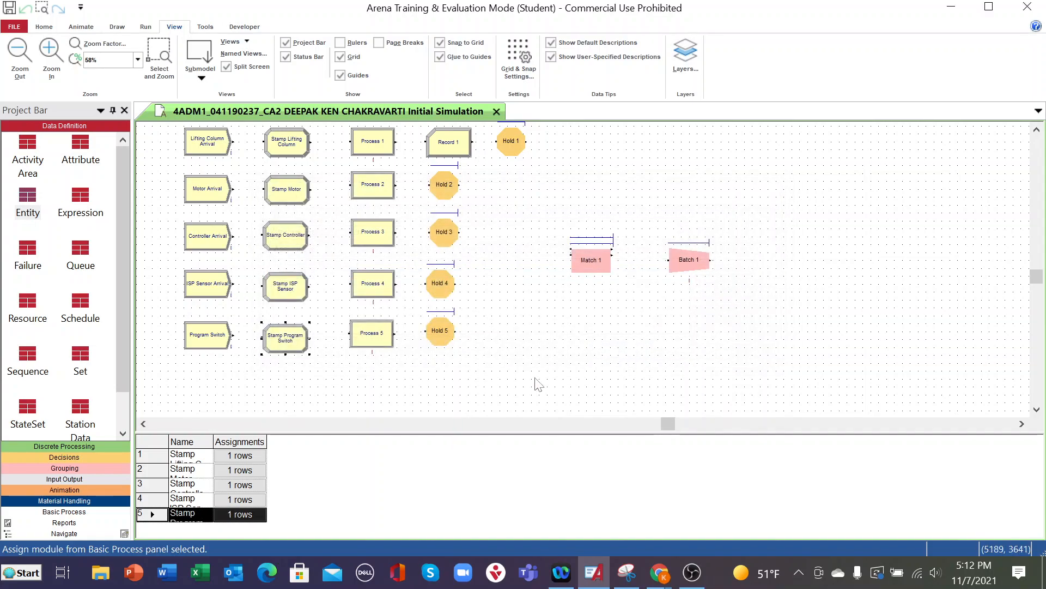
pyautogui.click(8, 10)
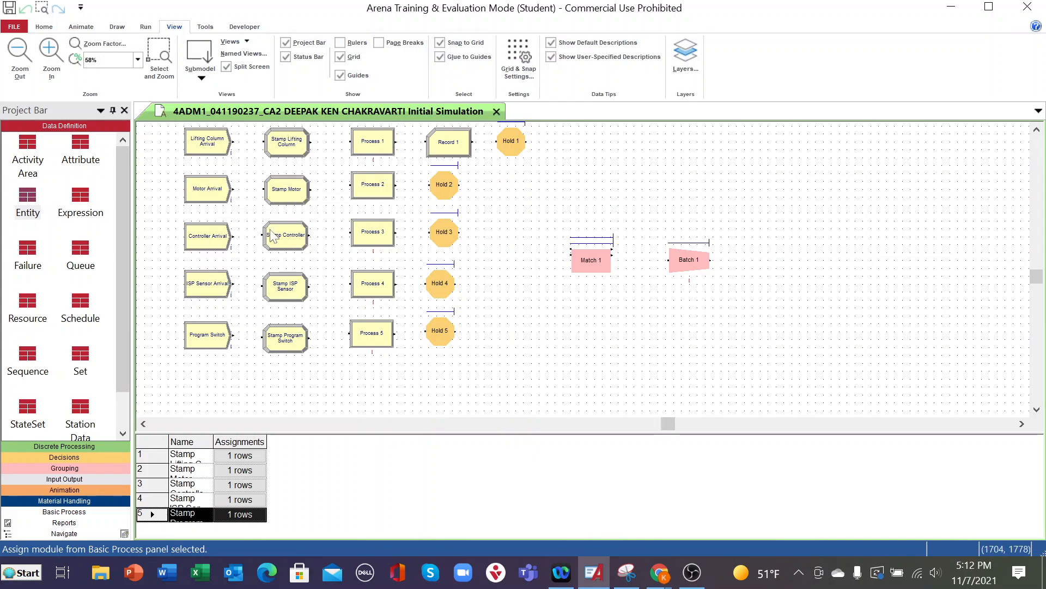
# - Open the settings of the Process 1 module in the lifting column line
pyautogui.doubleClick(369, 150)
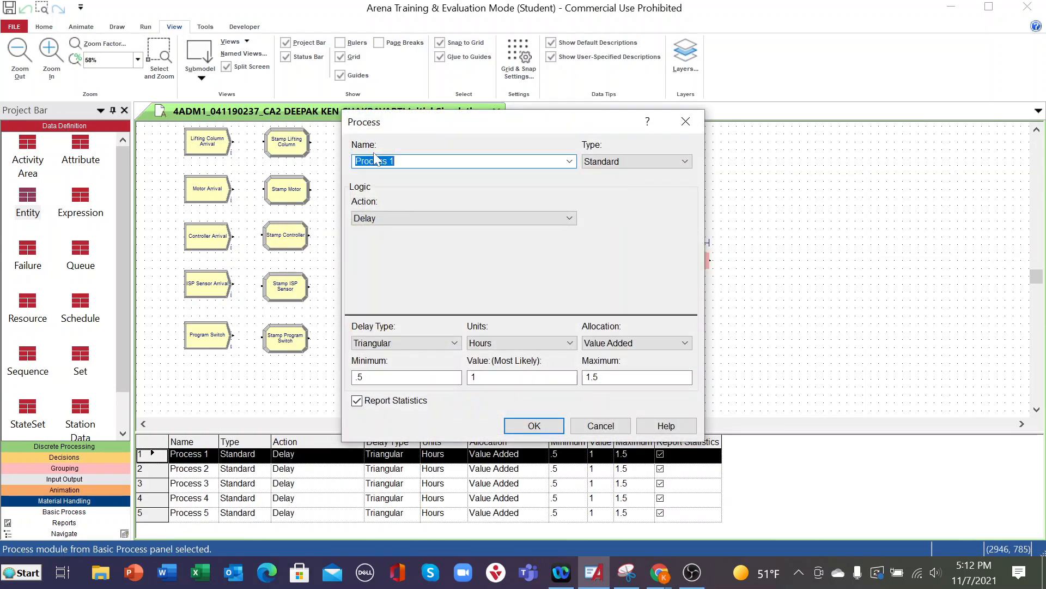
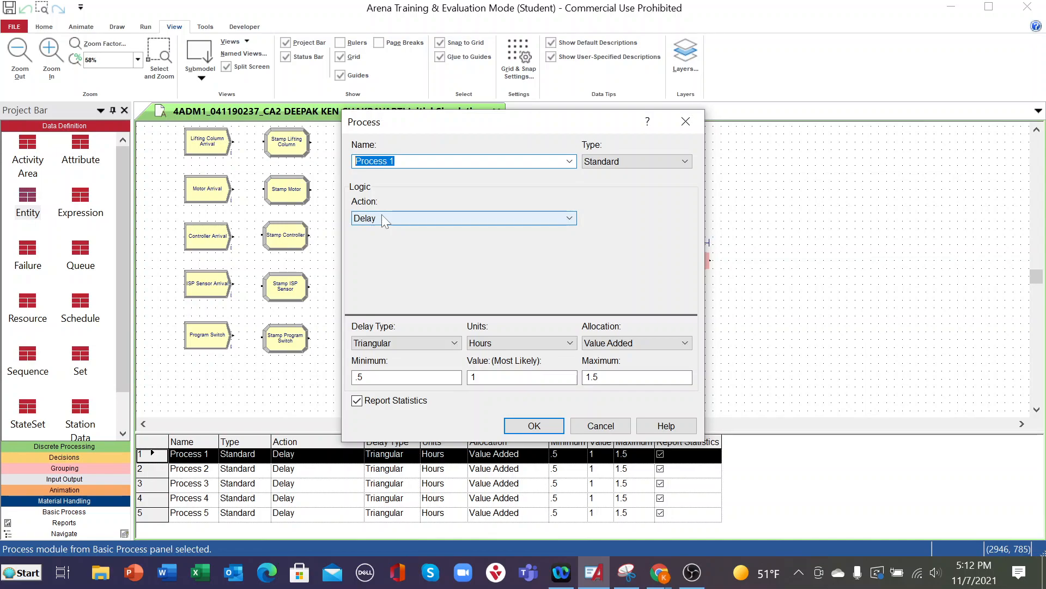
# - Rename the Process 1 module as HAD Column Assy and set its action to Seize Delay Release
pyautogui.write('HAD')
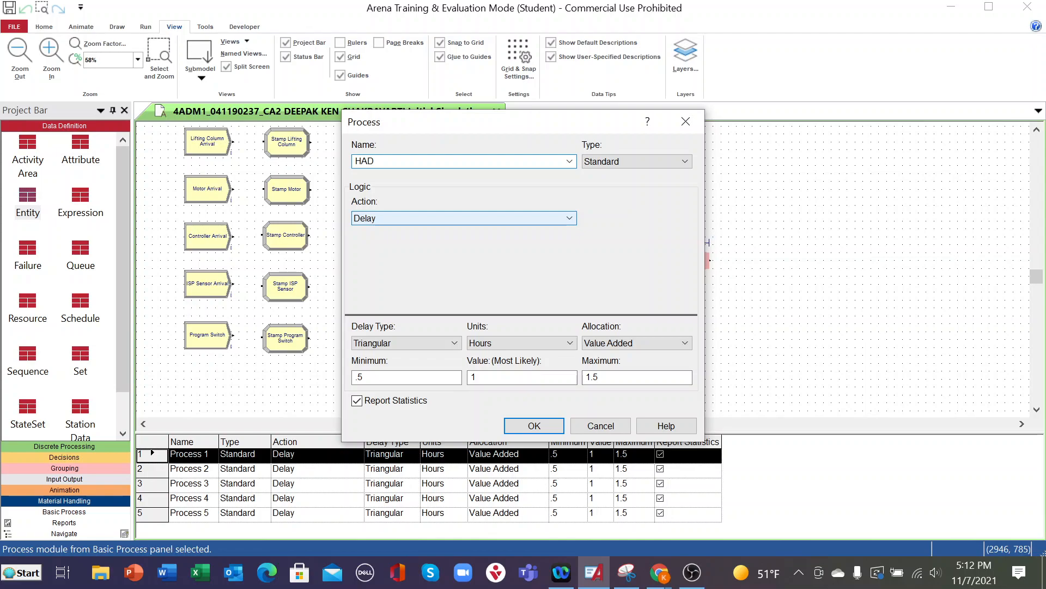
pyautogui.write(' Column Assy')
pyautogui.click(571, 218)
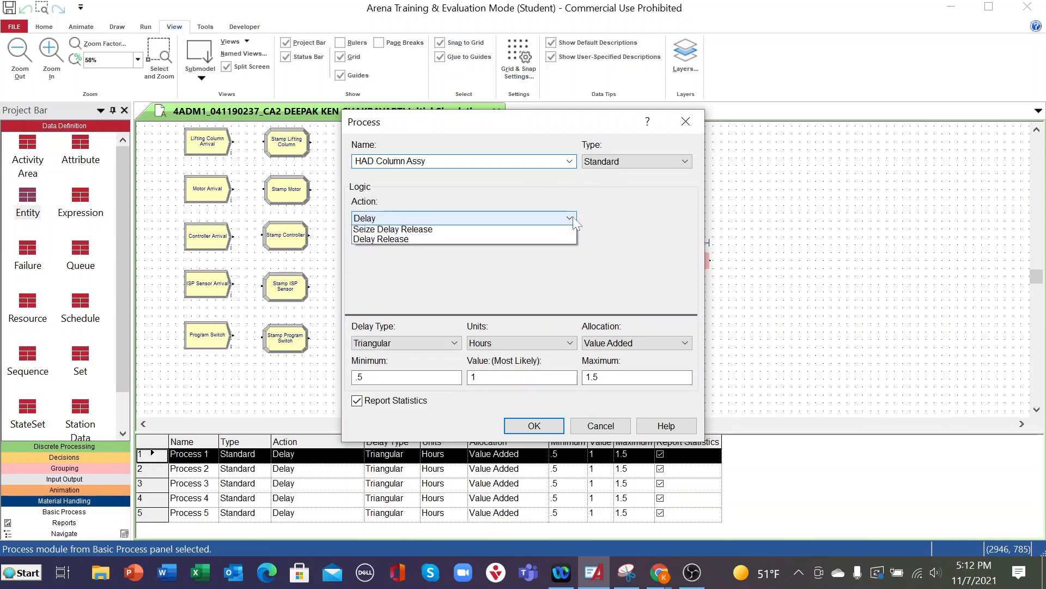
pyautogui.click(407, 252)
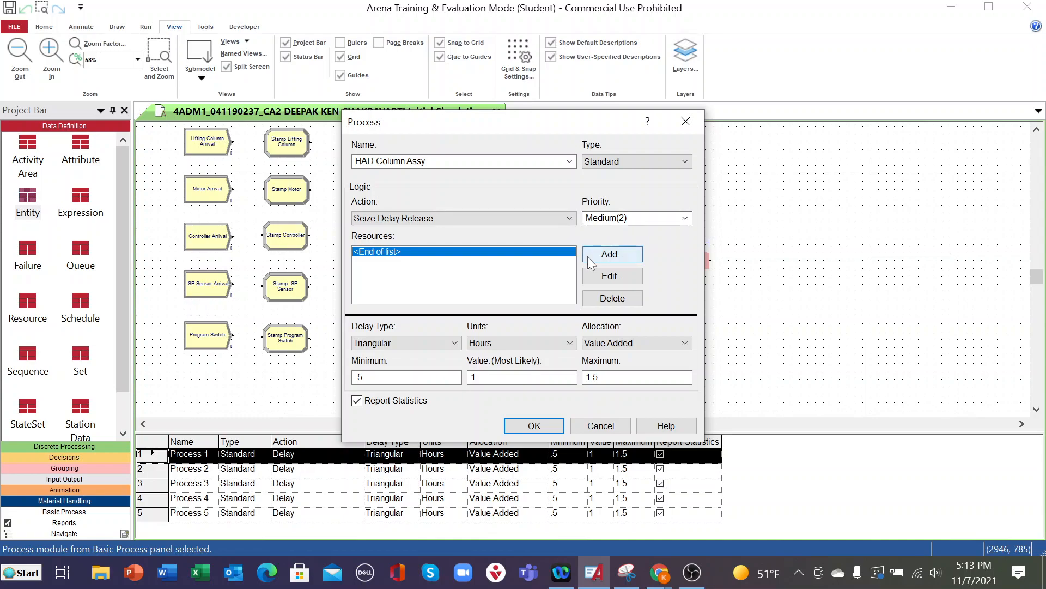
# - Add a resource named Operator1 to the HAD Column Assy process
pyautogui.click(612, 254)
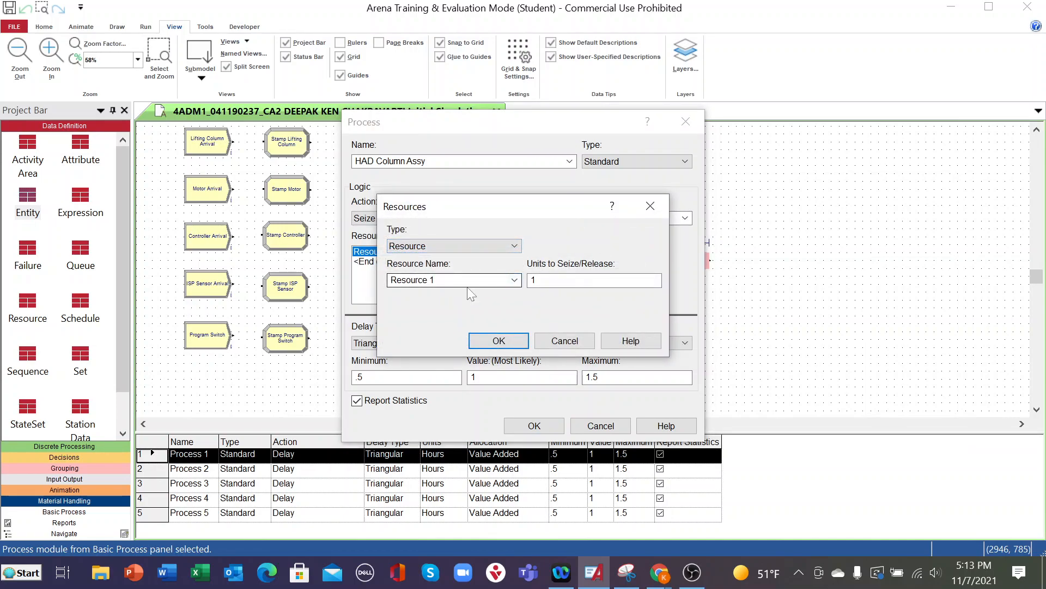
pyautogui.moveTo(465, 281); pyautogui.dragTo(345, 287)
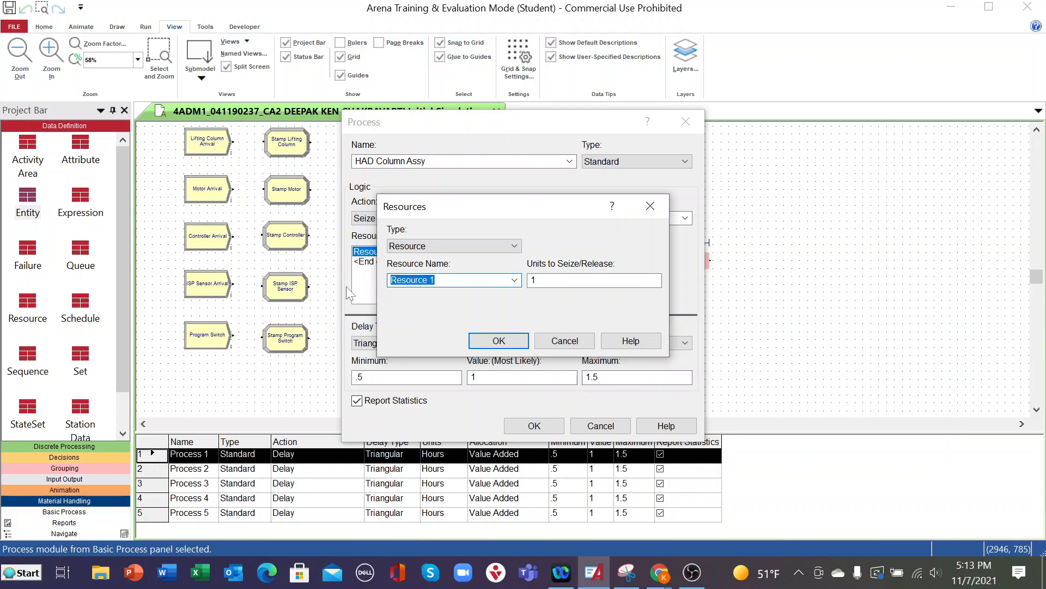
pyautogui.write('Operator1')
pyautogui.click(493, 342)
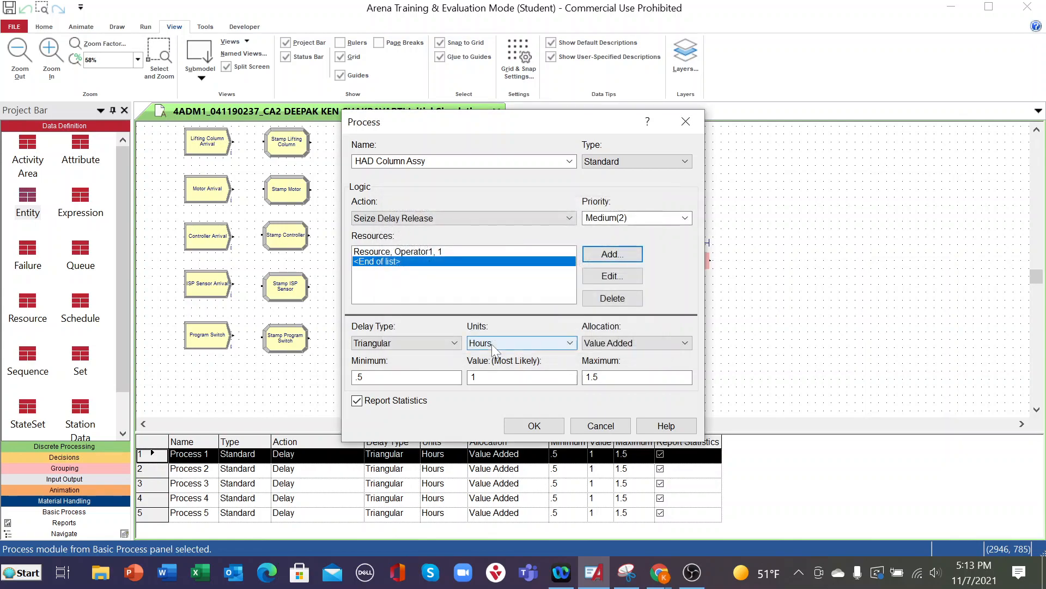
# - Add a second resource named HAD Column Assy Jig1 to the HAD Column Assy process
pyautogui.click(598, 255)
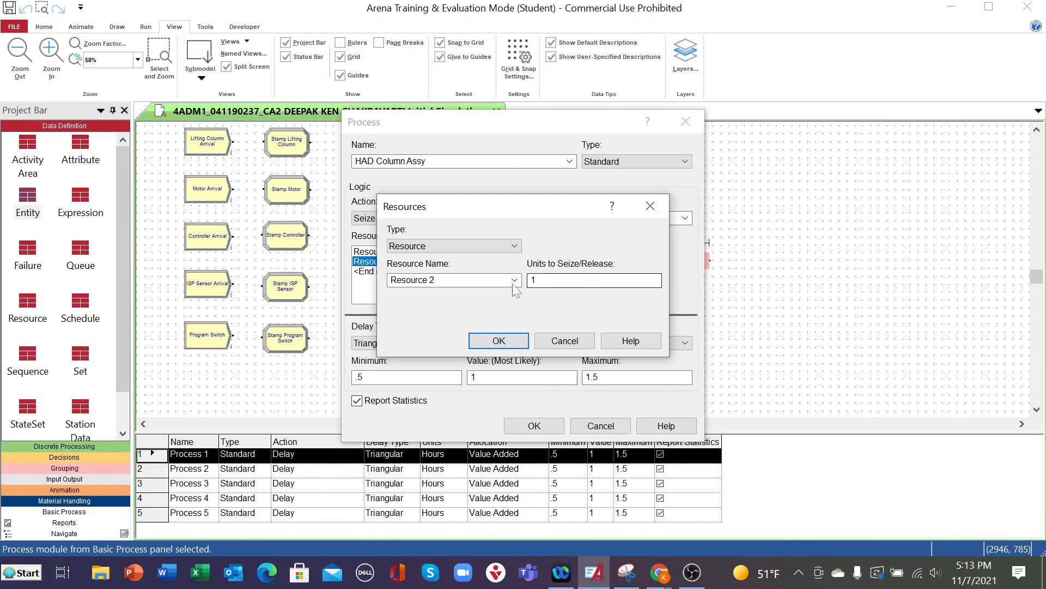
pyautogui.moveTo(447, 280); pyautogui.dragTo(382, 281)
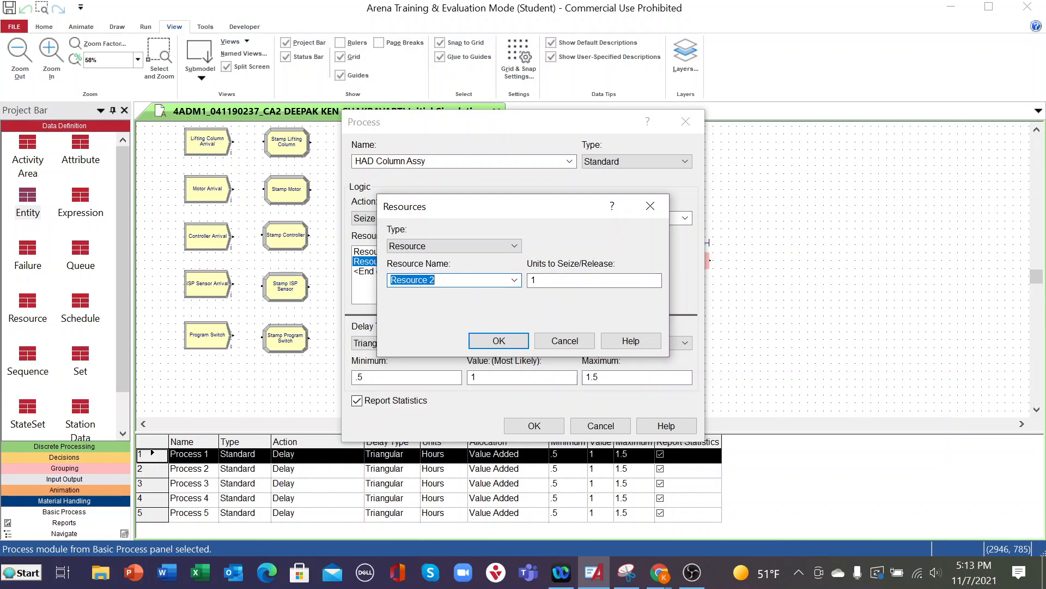
pyautogui.write('HAD Column Assy Jig1')
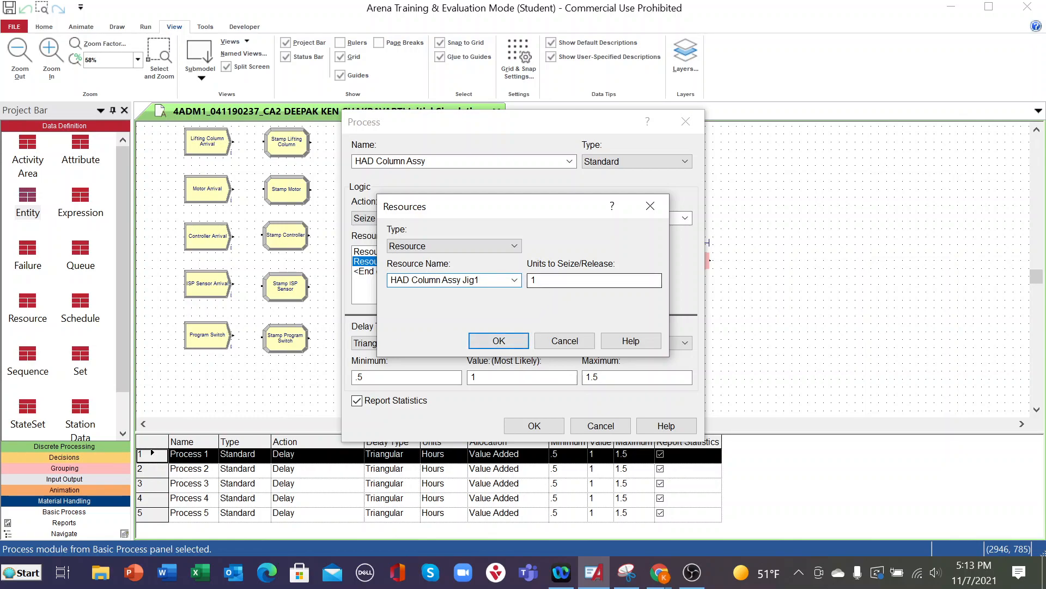
pyautogui.click(499, 342)
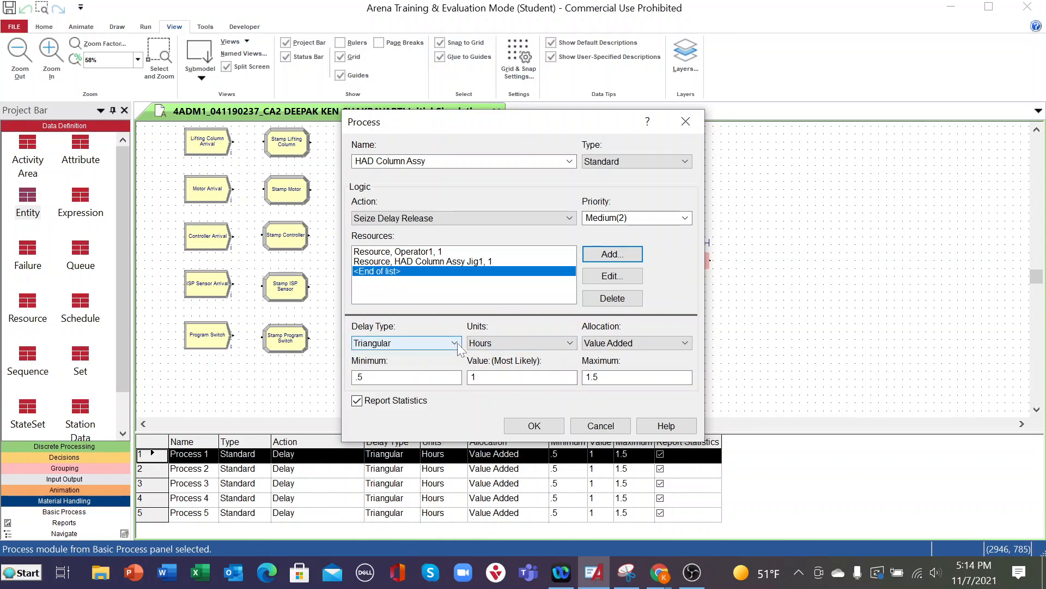
# - Set the HAD Column Assy triangular delay to minimum 3, most likely 4 and maximum 5 minutes, and accept the module settings
pyautogui.moveTo(369, 377); pyautogui.dragTo(341, 378)
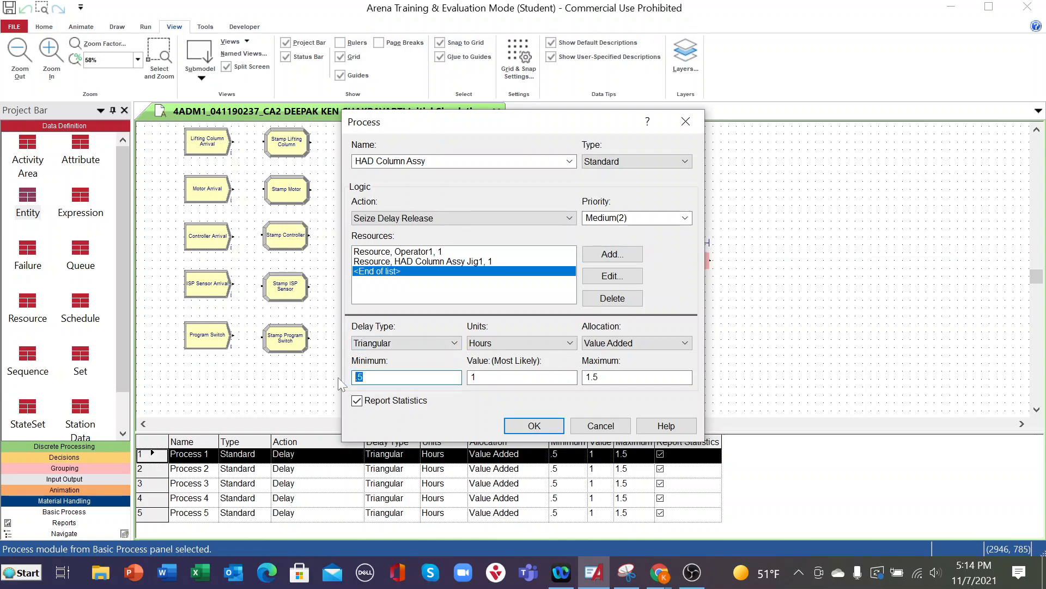
pyautogui.click(566, 345)
pyautogui.click(487, 368)
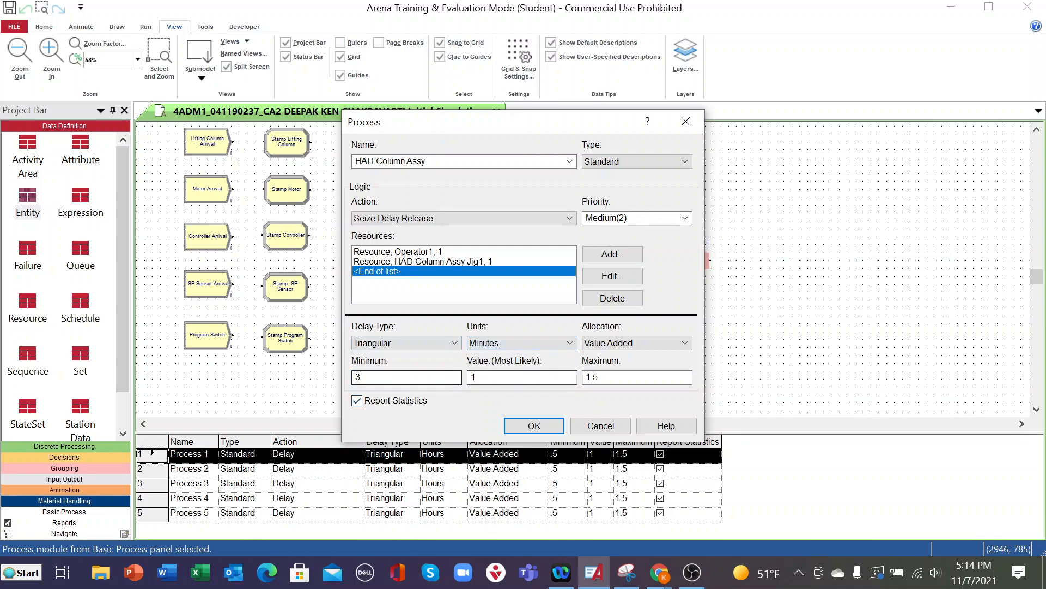
pyautogui.press('Tab')
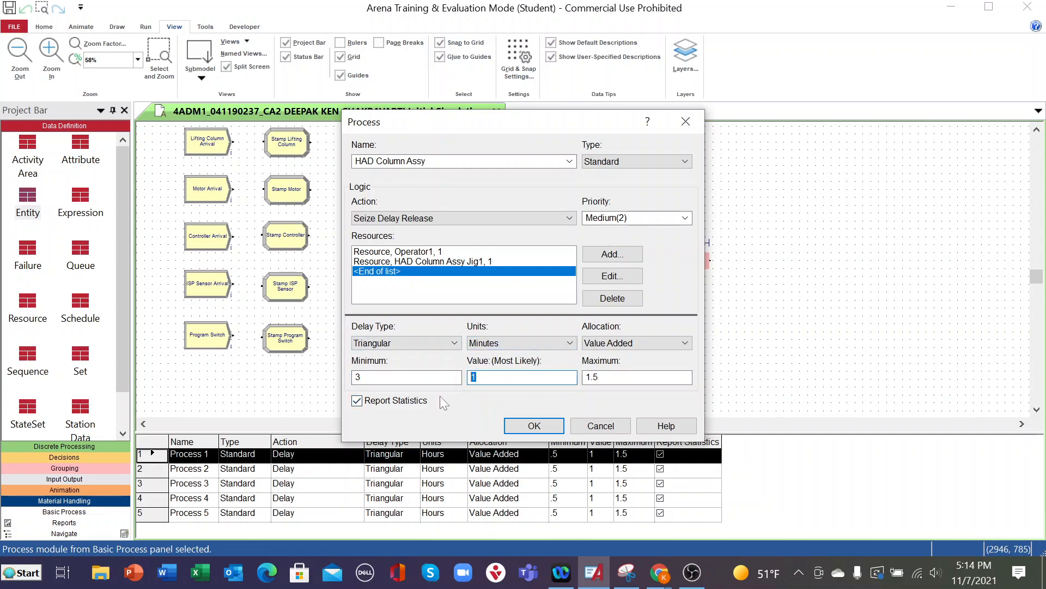
pyautogui.write('4')
pyautogui.doubleClick(594, 377)
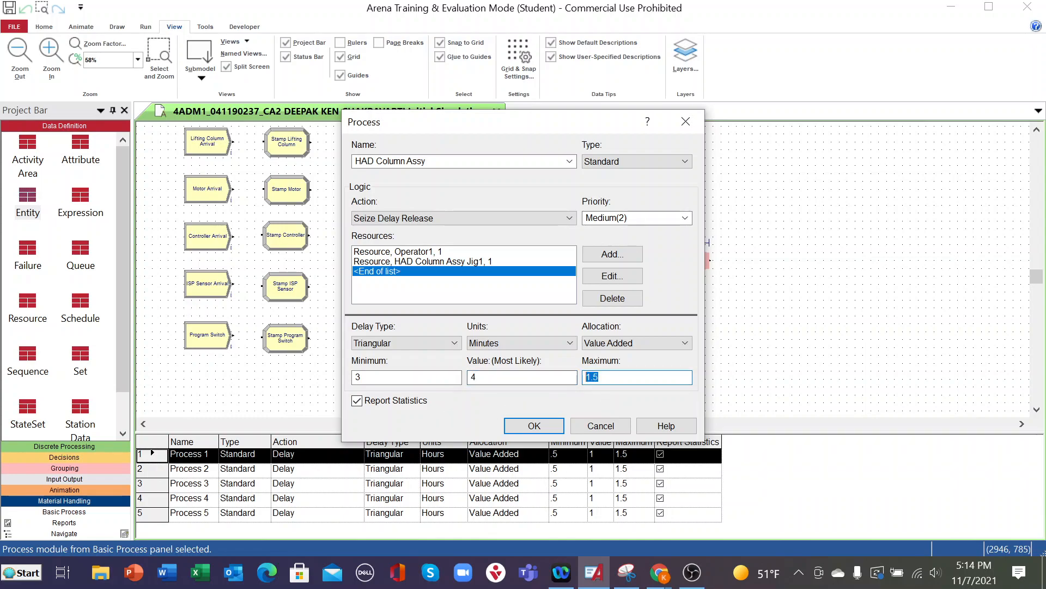
pyautogui.write('5')
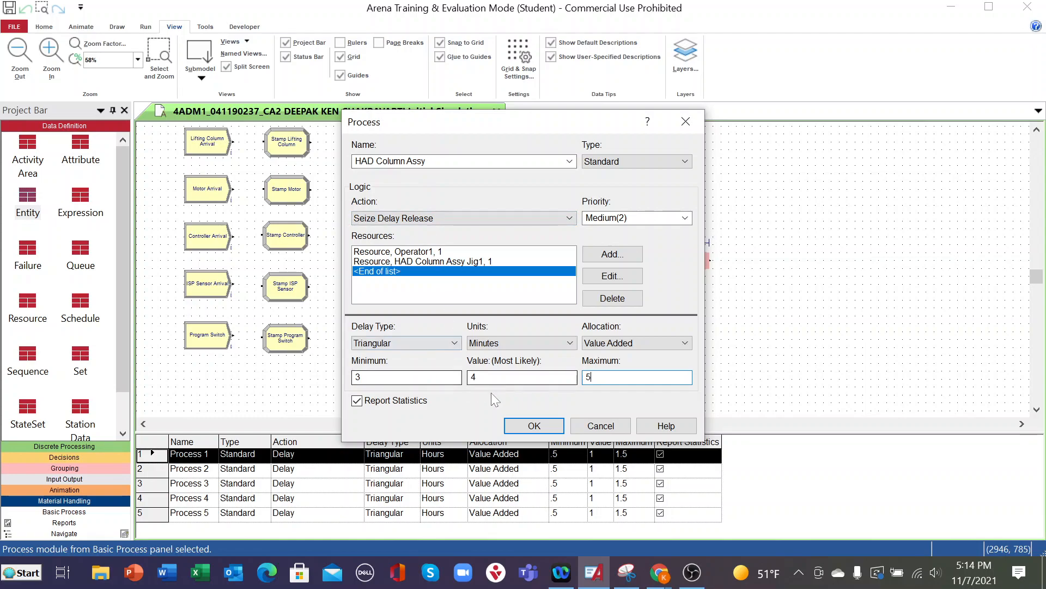
pyautogui.click(519, 426)
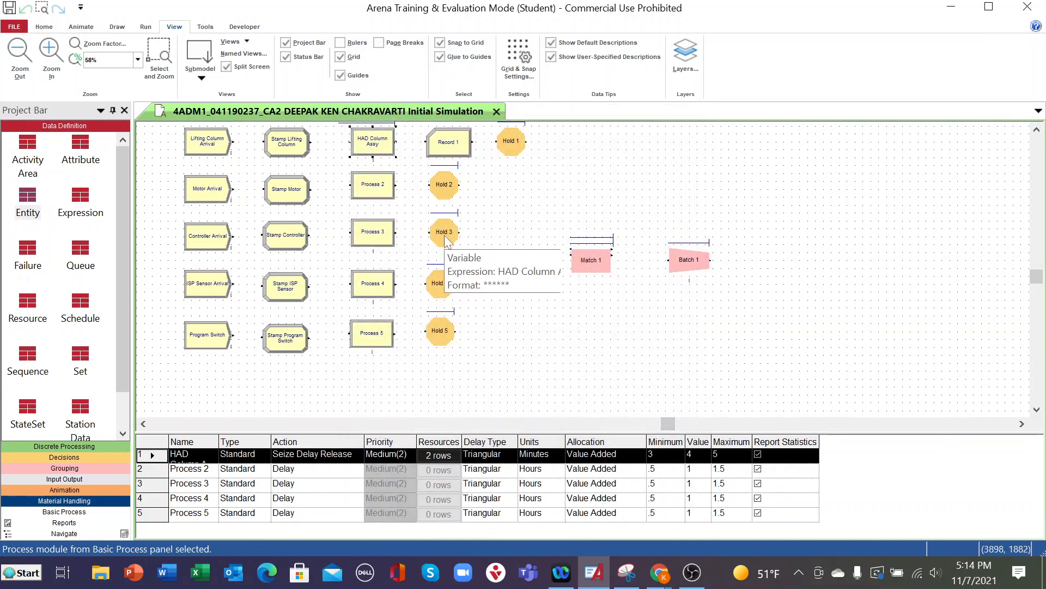
# - Rename the Process 2 module in the motor line as Motor Assy and set its action to Seize Delay Release
pyautogui.scroll(1, 446, 242)
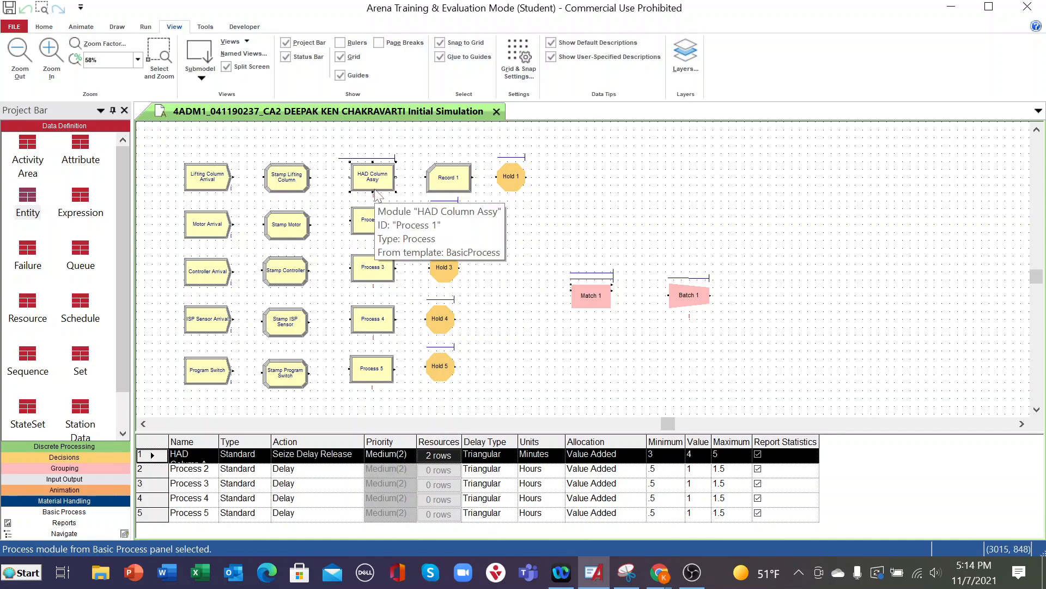
pyautogui.doubleClick(373, 223)
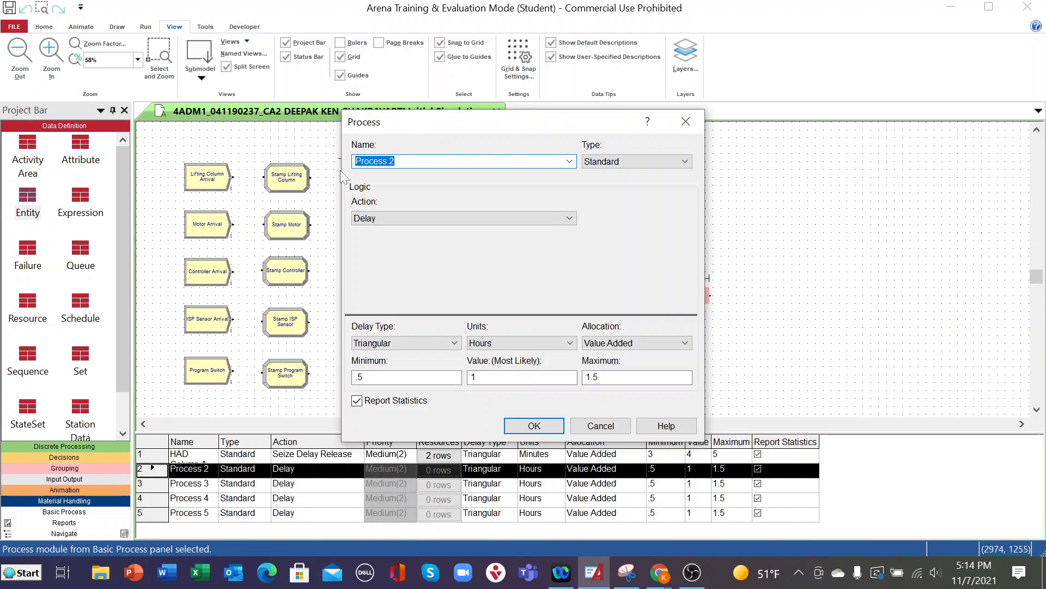
pyautogui.write('Motor Assy')
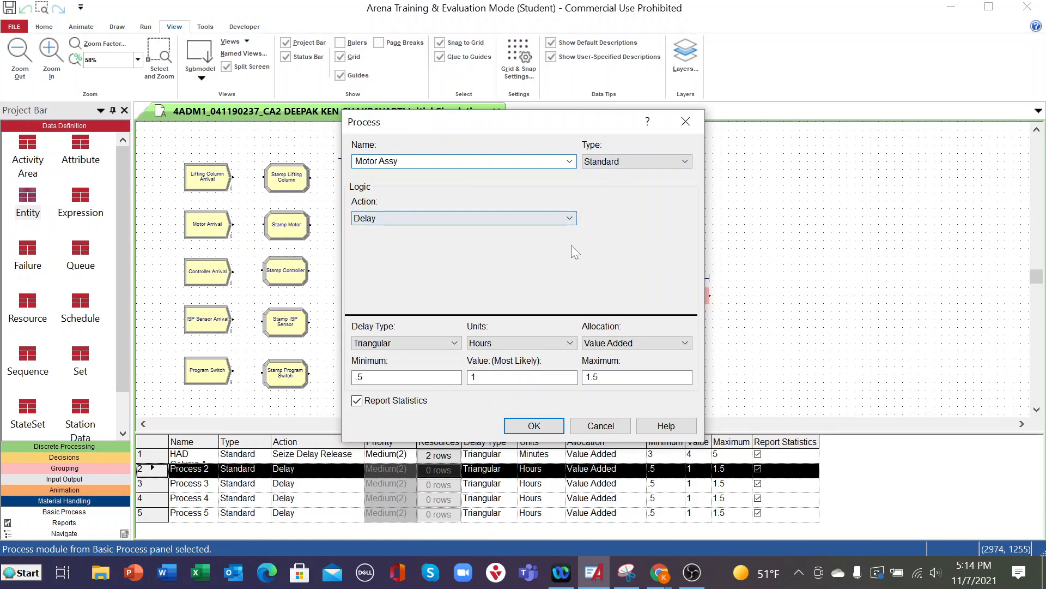
pyautogui.click(569, 219)
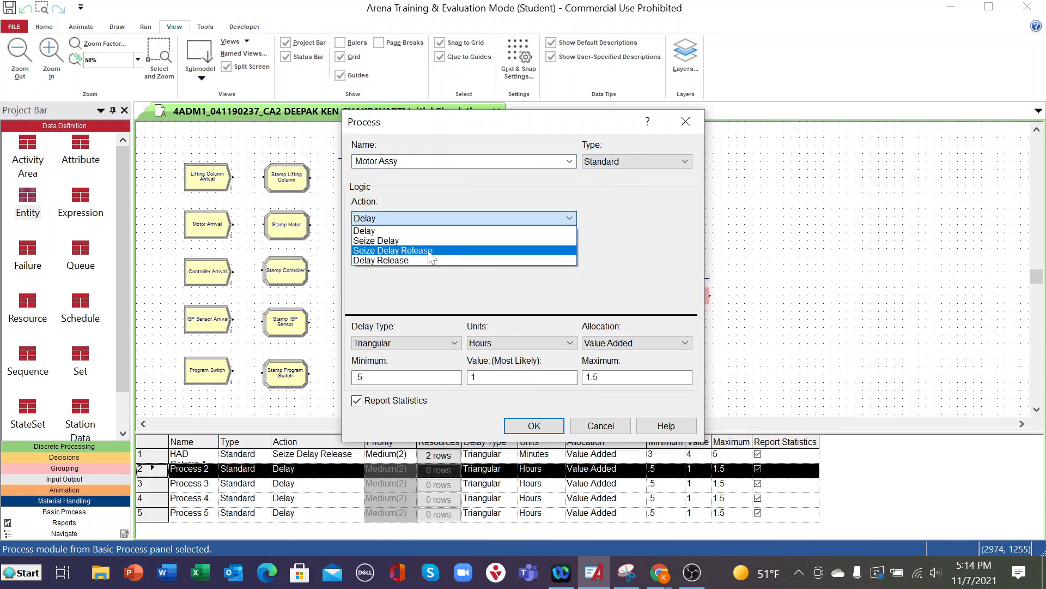
pyautogui.click(427, 251)
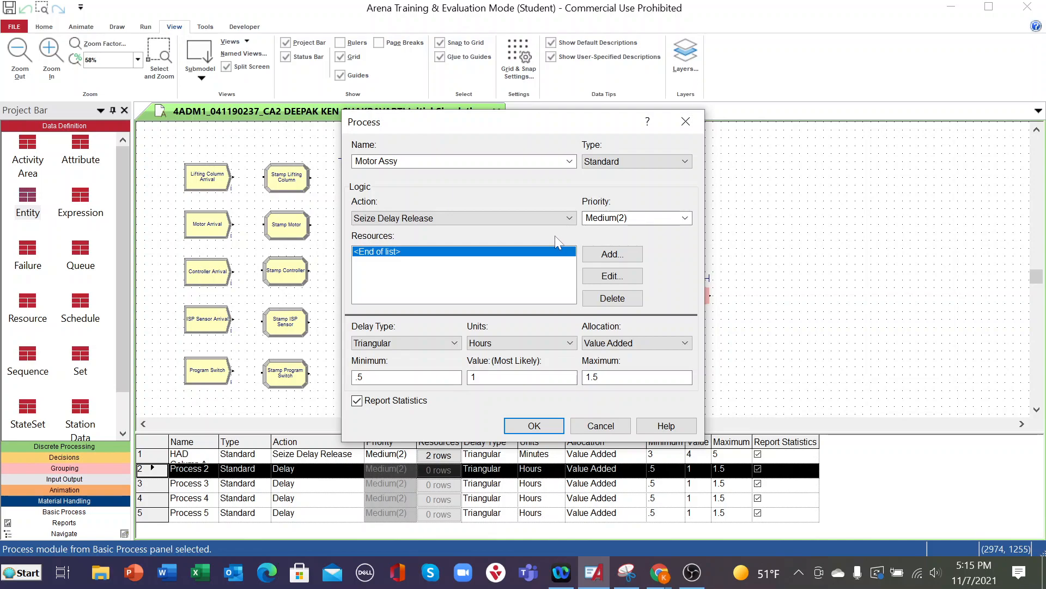
# - Add a resource named Operator2 to the Motor Assy process
pyautogui.click(613, 255)
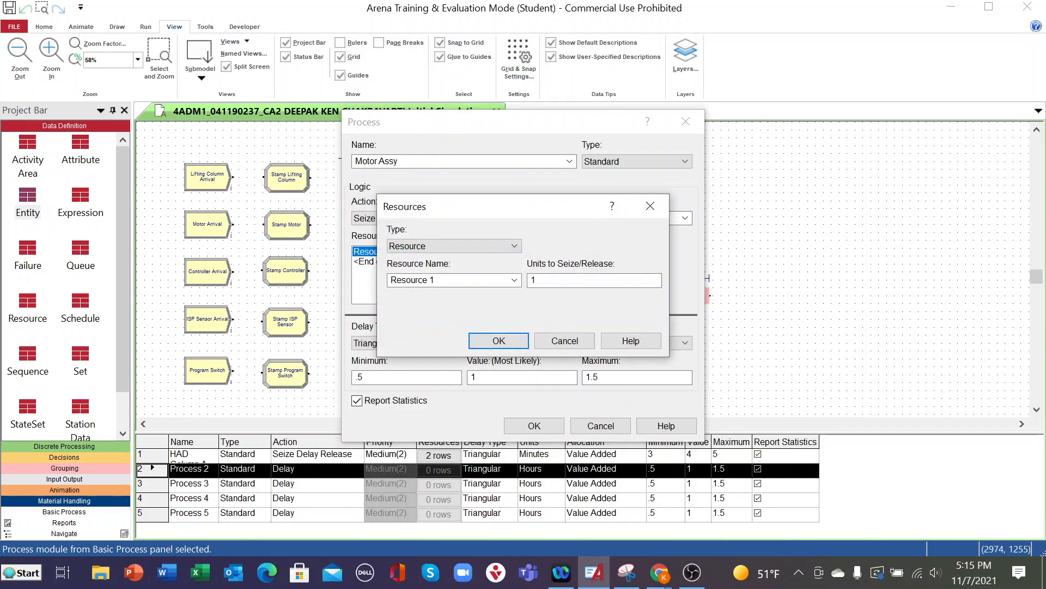
pyautogui.click(514, 280)
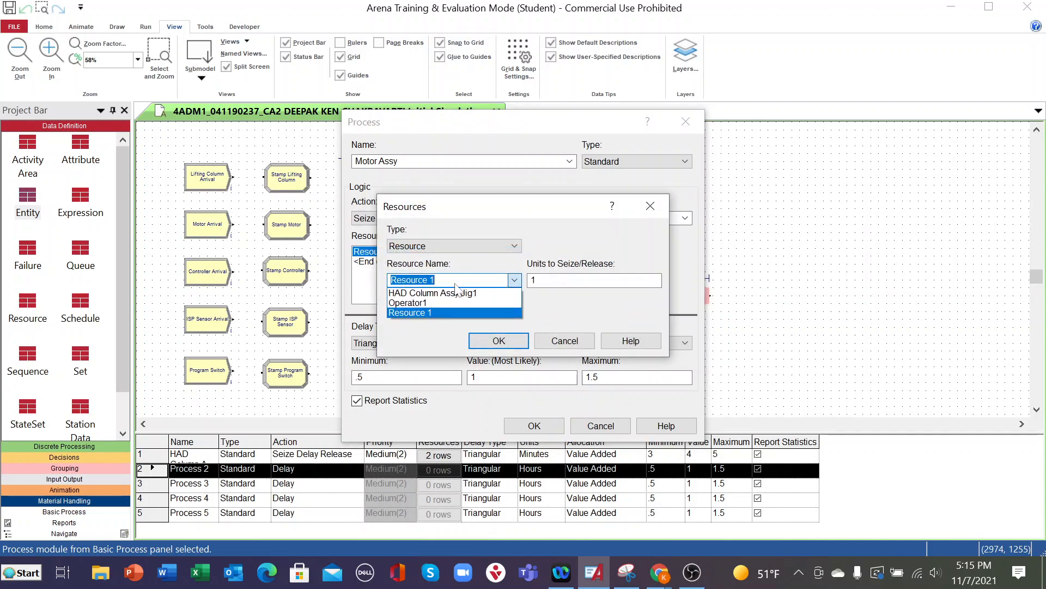
pyautogui.click(419, 303)
pyautogui.press('End')
pyautogui.write('2')
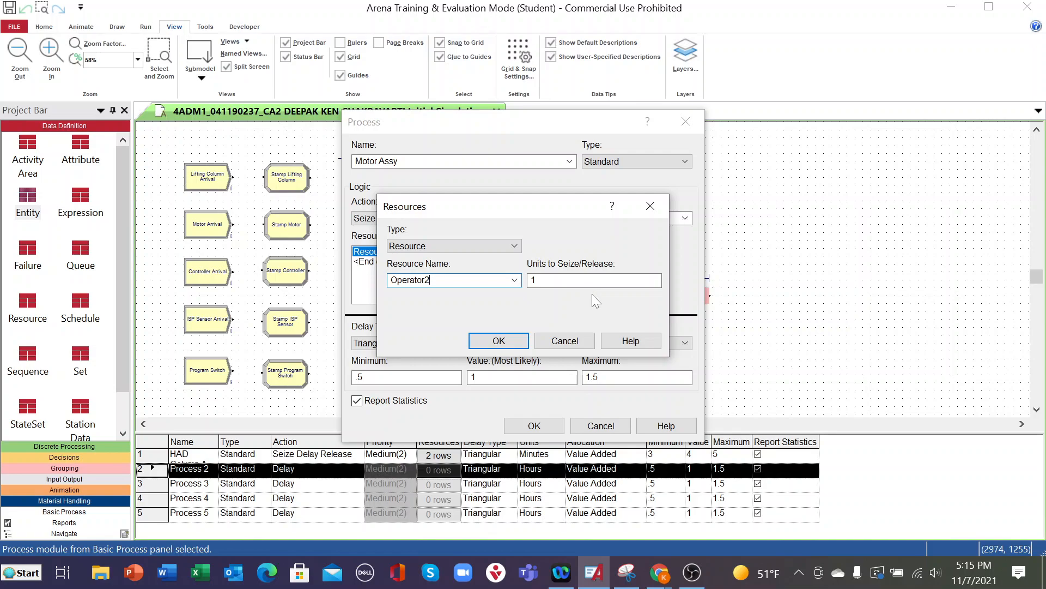
pyautogui.click(499, 341)
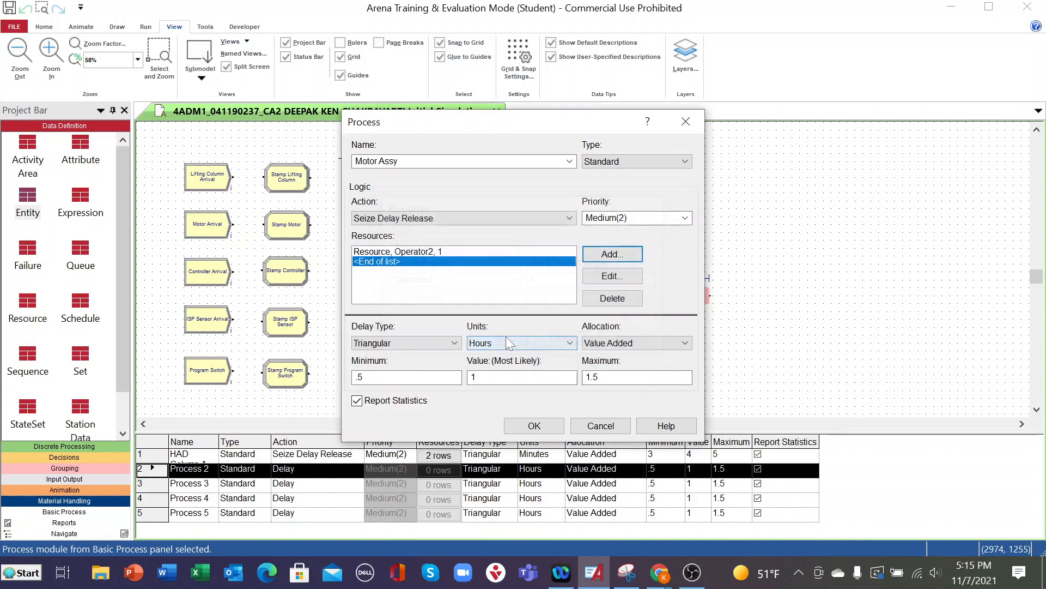
# - Add a second resource named Motor Assy Jig to the Motor Assy process
pyautogui.click(617, 259)
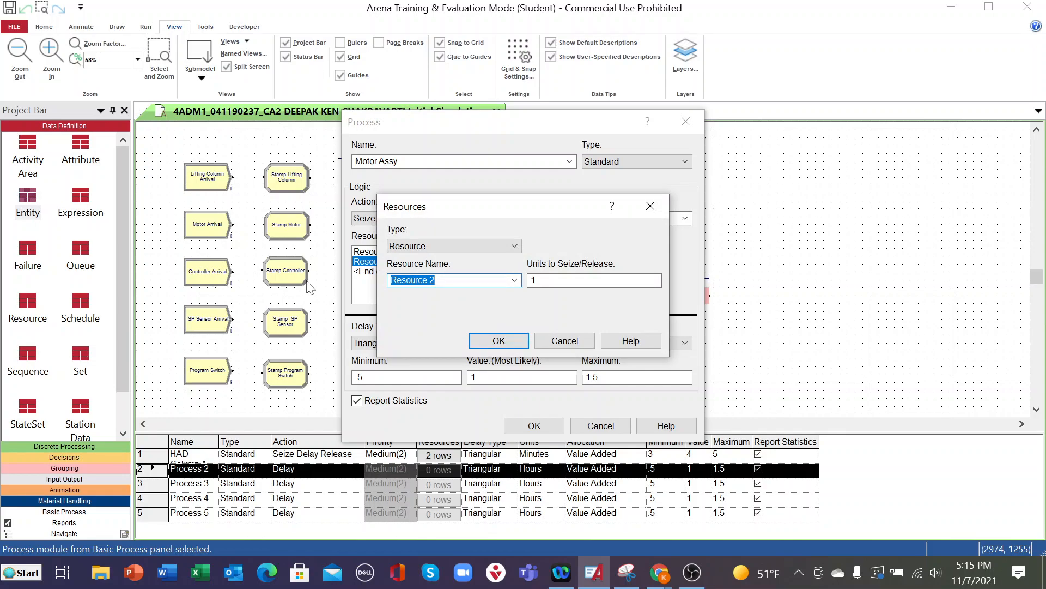
pyautogui.write('Motor Assy Jig')
pyautogui.click(518, 343)
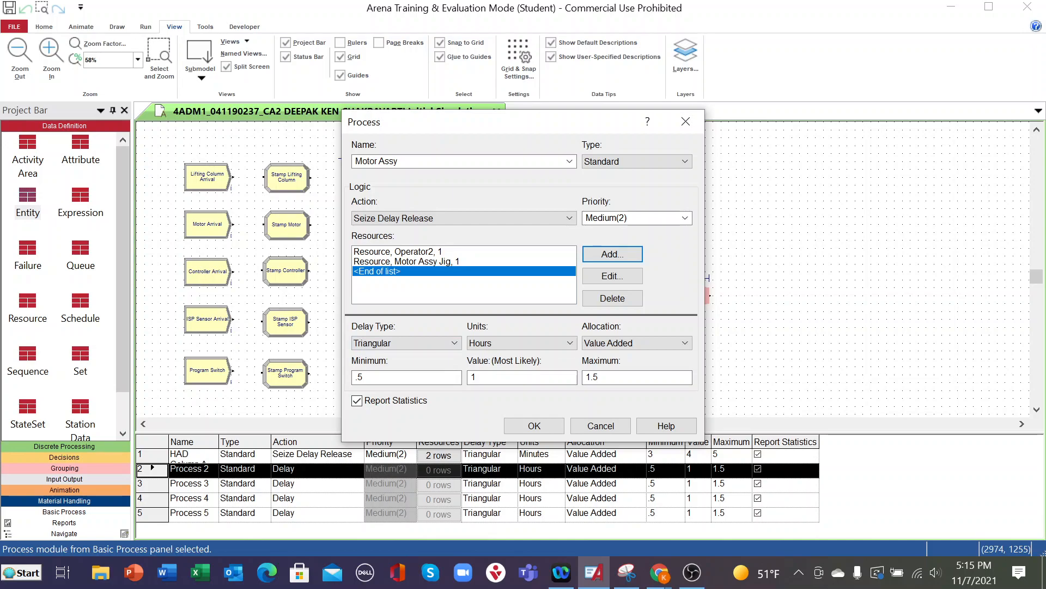
# - Set the Motor Assy triangular delay to minimum 1, most likely 2 and maximum 3 minutes, and accept the module settings
pyautogui.moveTo(376, 377); pyautogui.dragTo(302, 366)
pyautogui.write('1')
pyautogui.press('Tab')
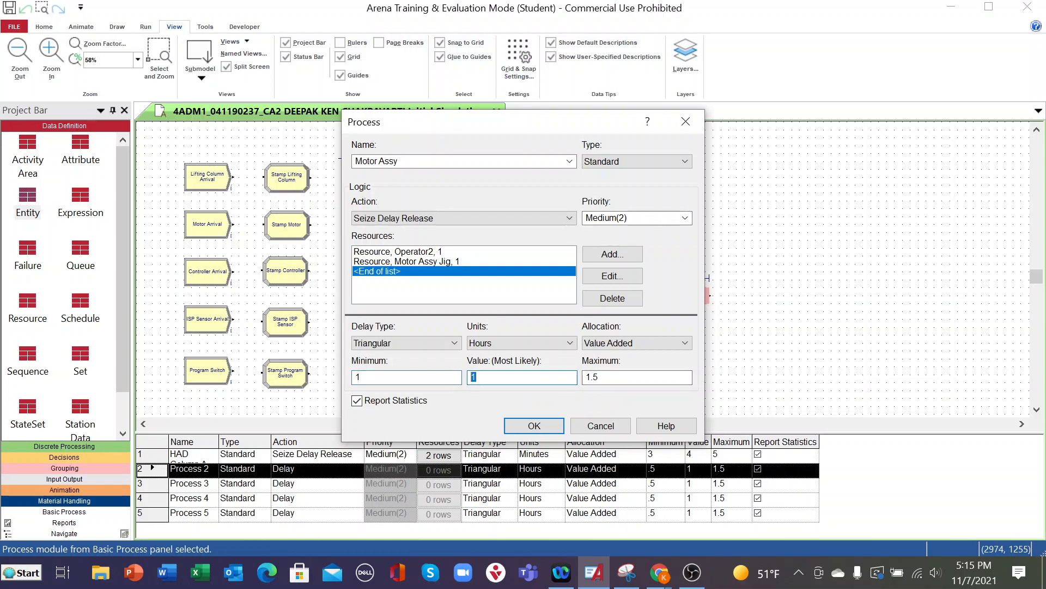
pyautogui.write('2')
pyautogui.press('Tab')
pyautogui.write('3')
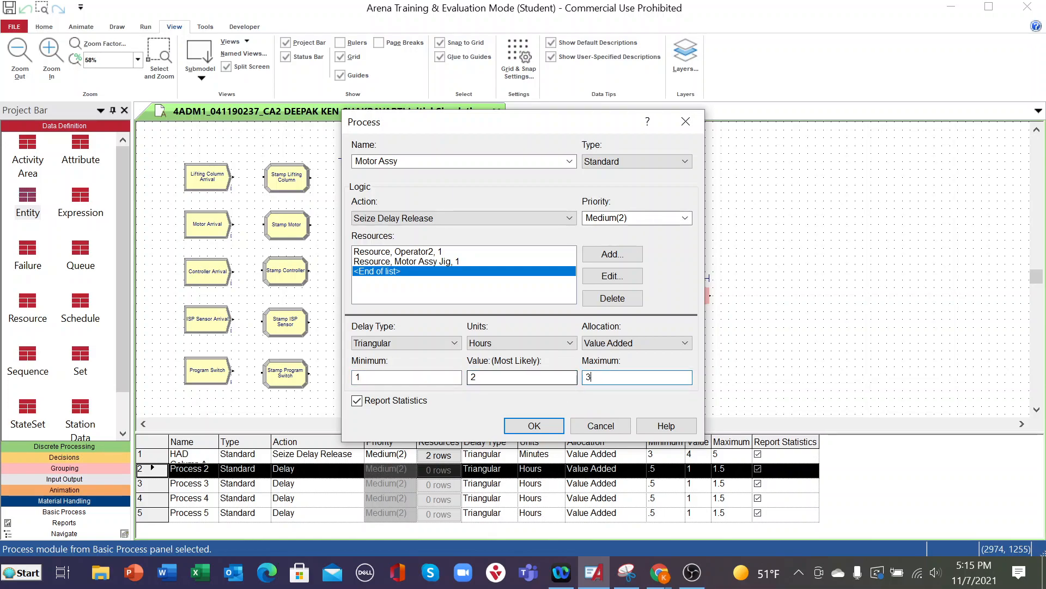
pyautogui.click(540, 343)
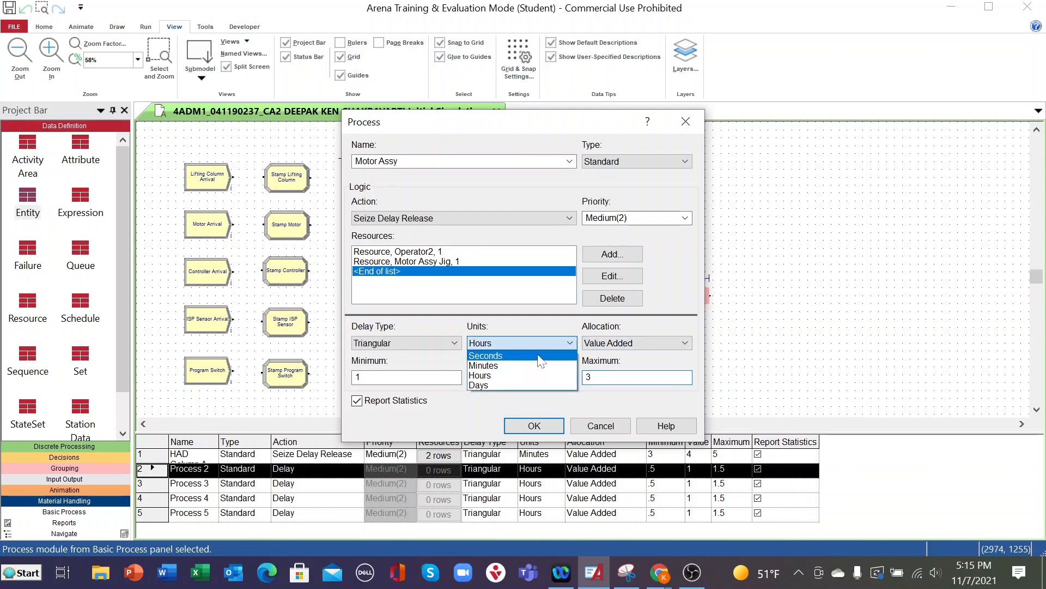
pyautogui.click(500, 366)
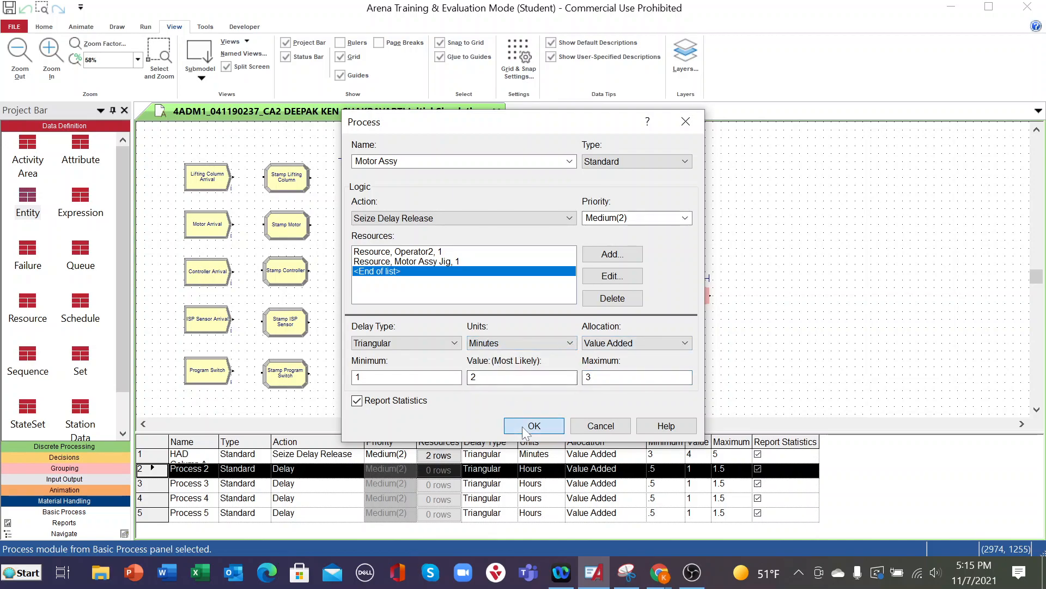
pyautogui.click(521, 425)
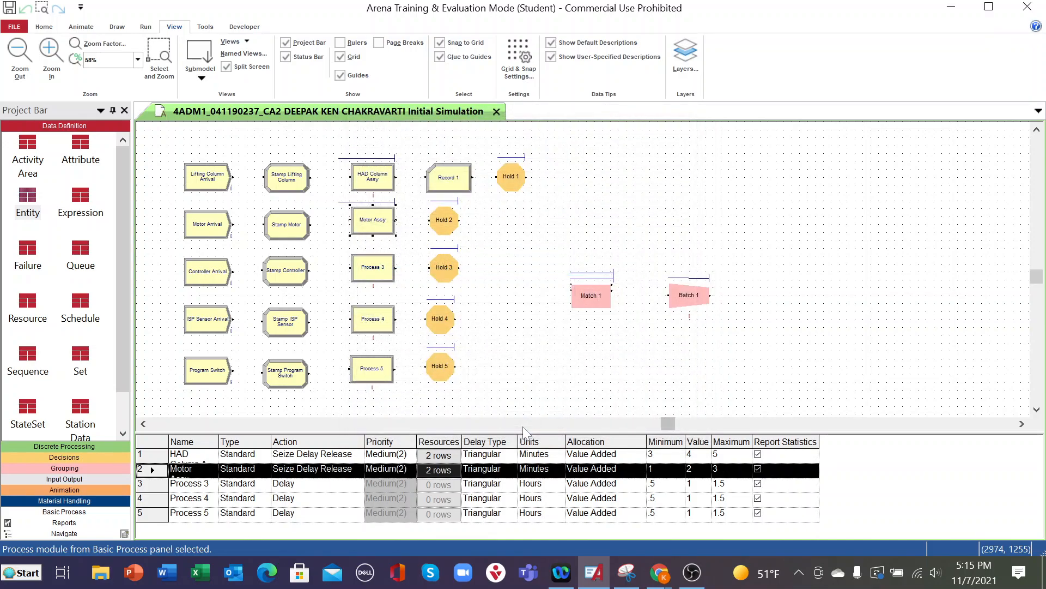
# - Rename the Process 3 module in the controller line as Controller Assy and set its action to Seize Delay Release
pyautogui.doubleClick(363, 268)
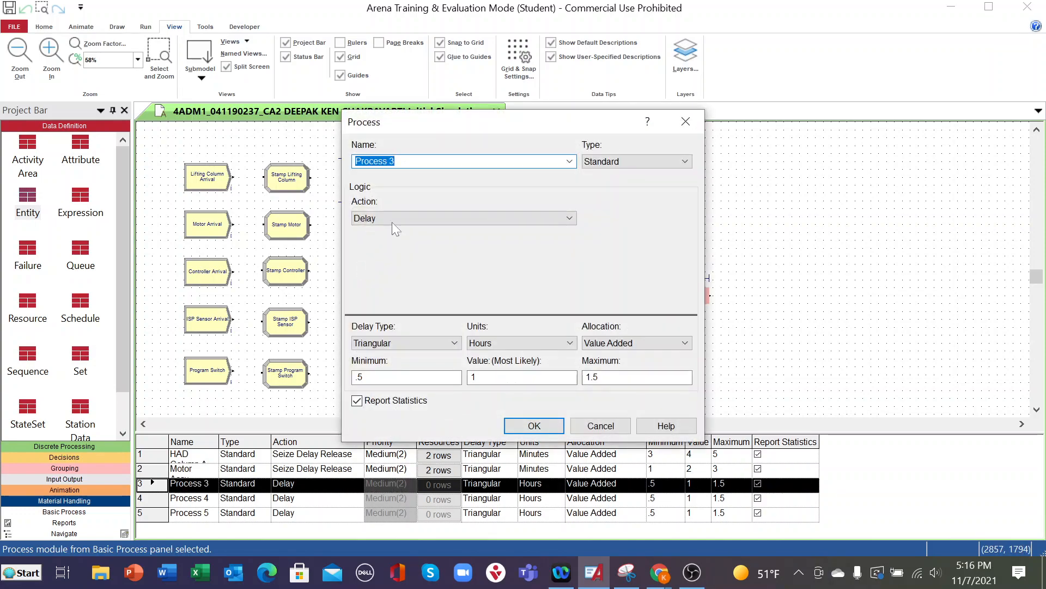
pyautogui.click(417, 158)
pyautogui.moveTo(417, 160); pyautogui.dragTo(336, 171)
pyautogui.write('Controller Assy')
pyautogui.click(569, 218)
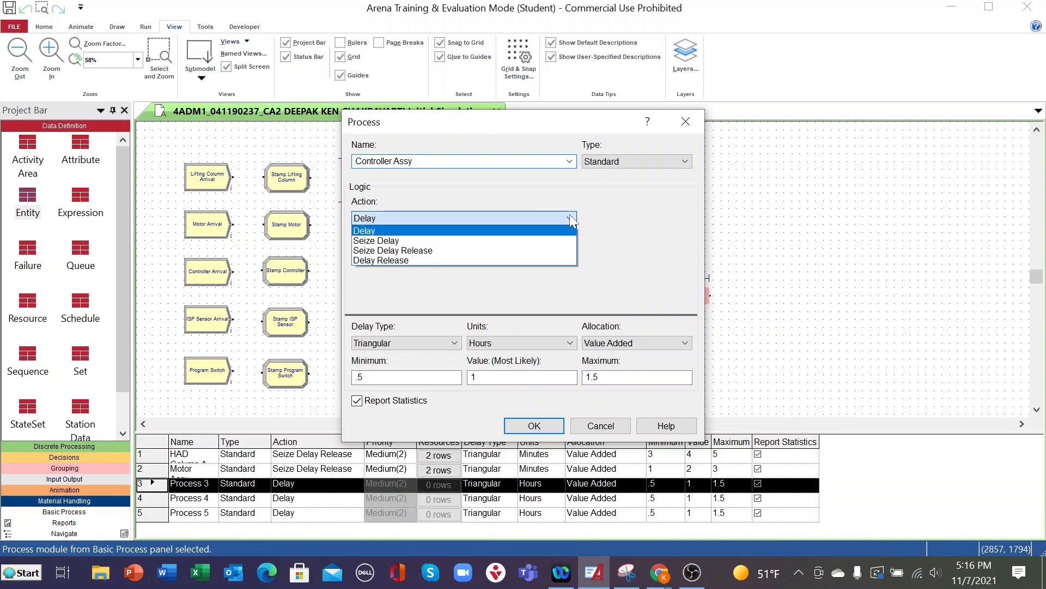
pyautogui.click(401, 252)
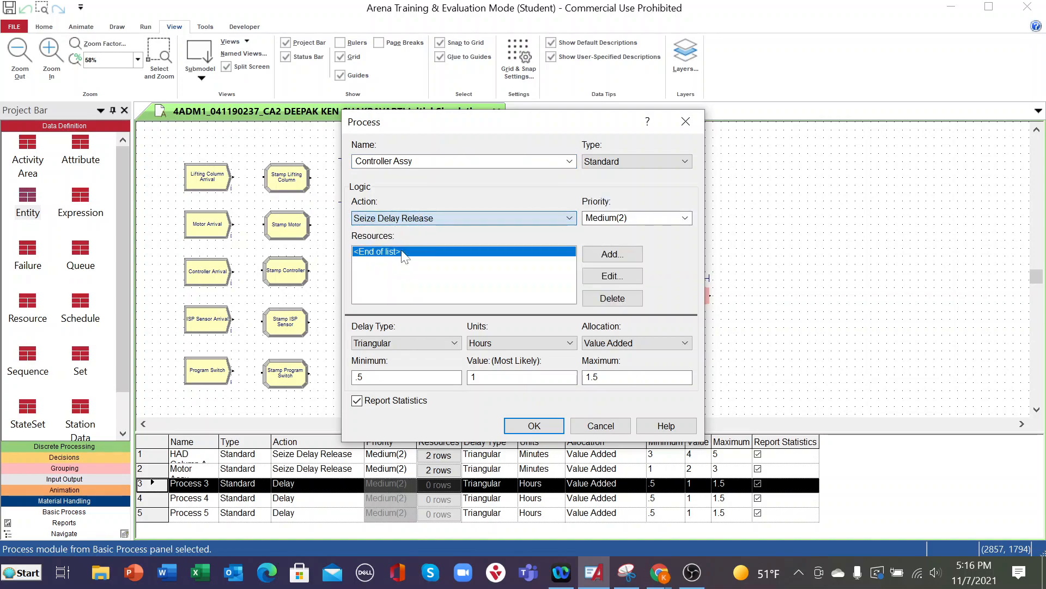
# - Add a resource named Operator3 to the Controller Assy process
pyautogui.click(609, 255)
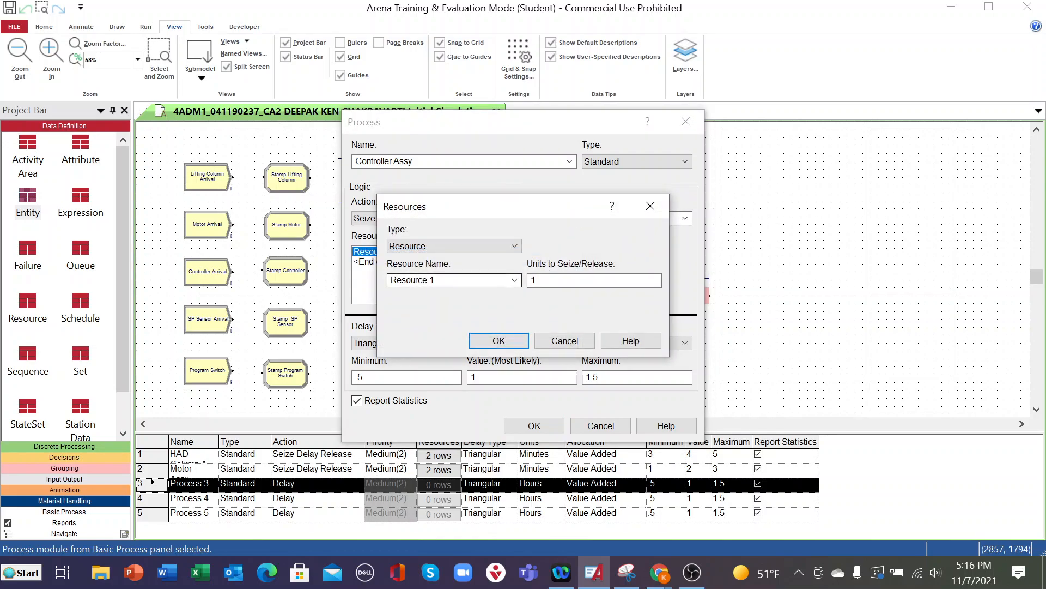
pyautogui.click(514, 280)
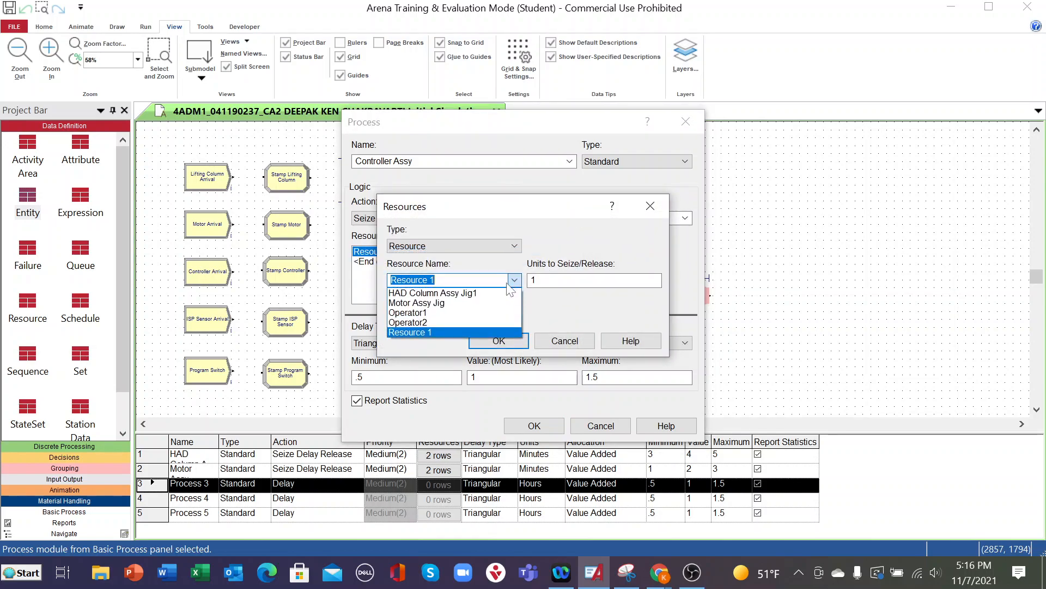
pyautogui.click(414, 312)
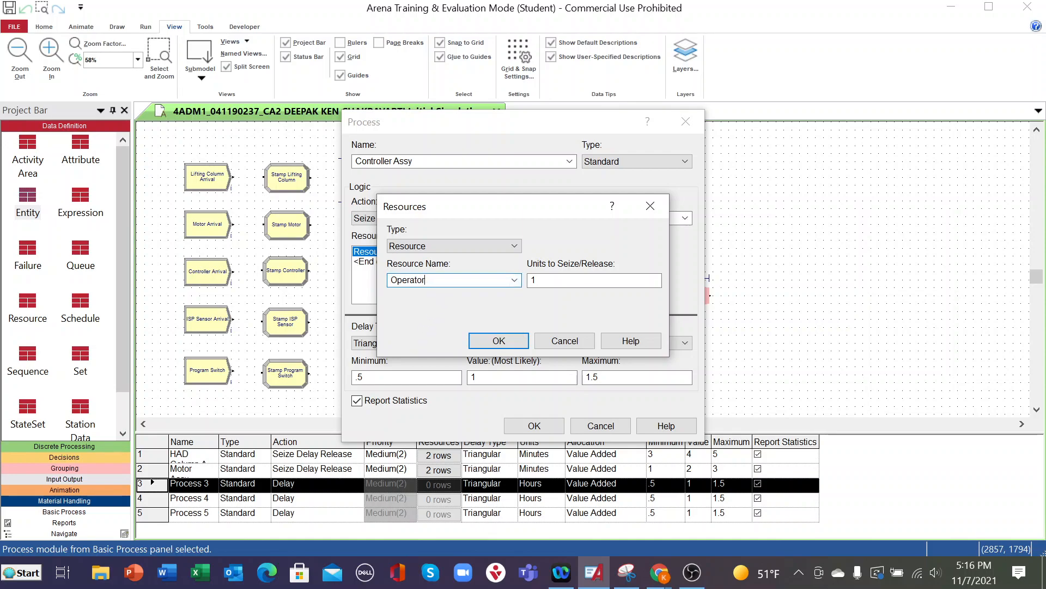
pyautogui.click(512, 338)
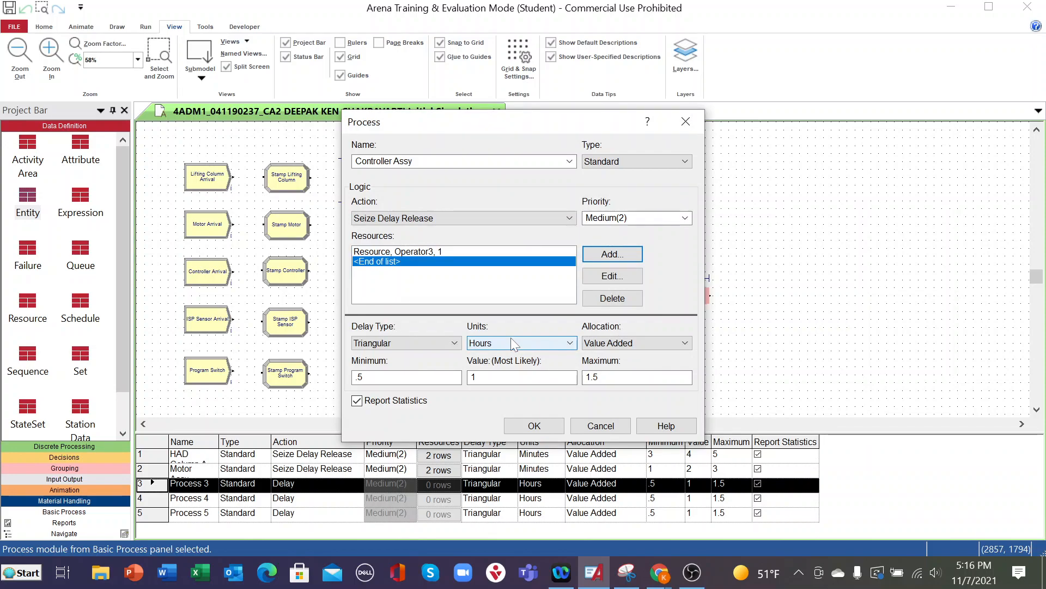
# - Add a second resource named Controller Assy Jig to the Controller Assy process
pyautogui.click(612, 254)
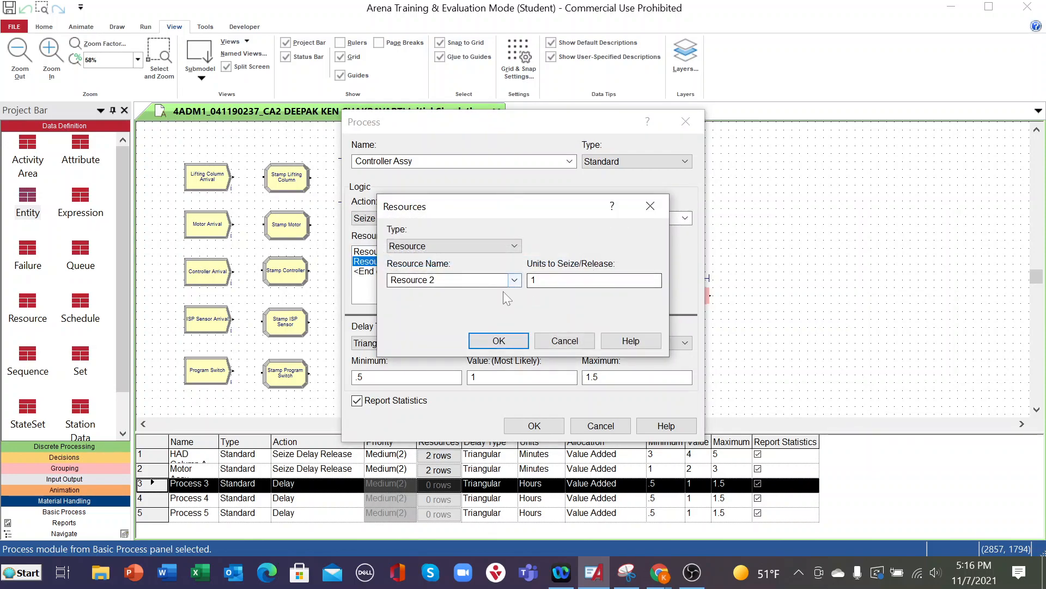
pyautogui.click(514, 280)
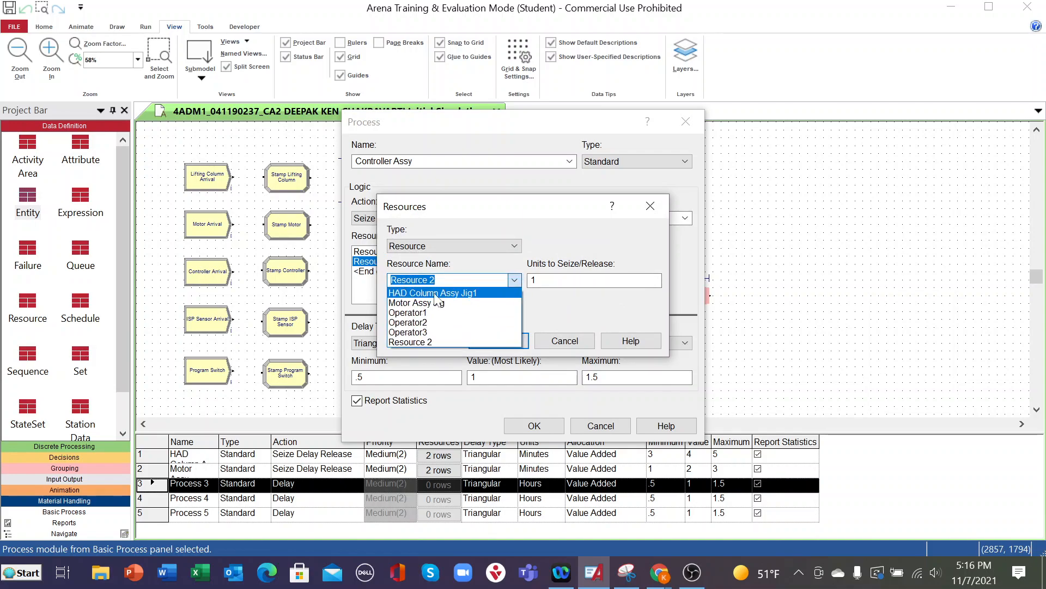
pyautogui.click(444, 281)
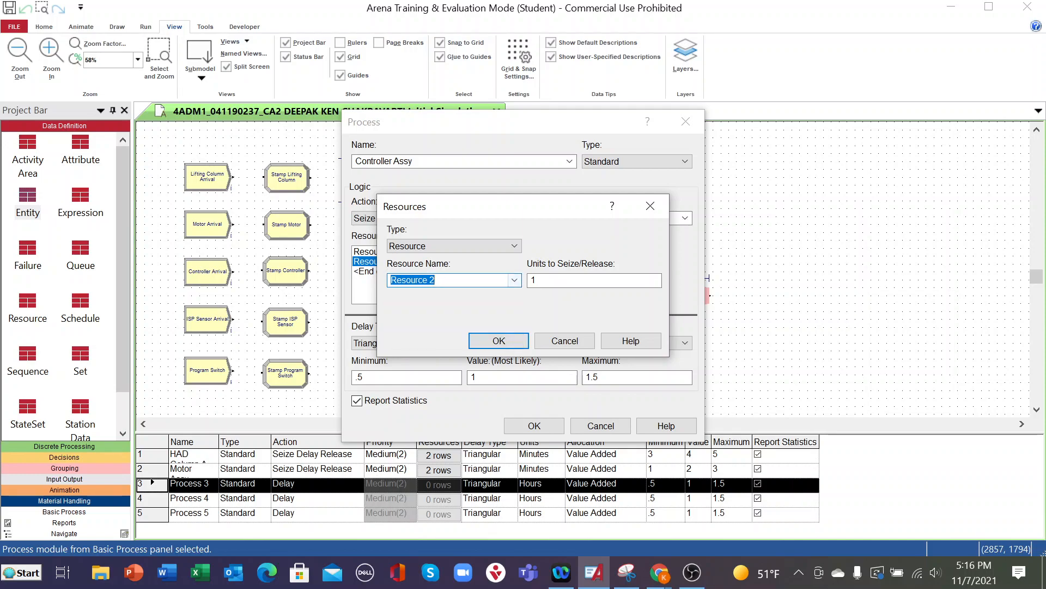
pyautogui.write('Controller Assy Jig')
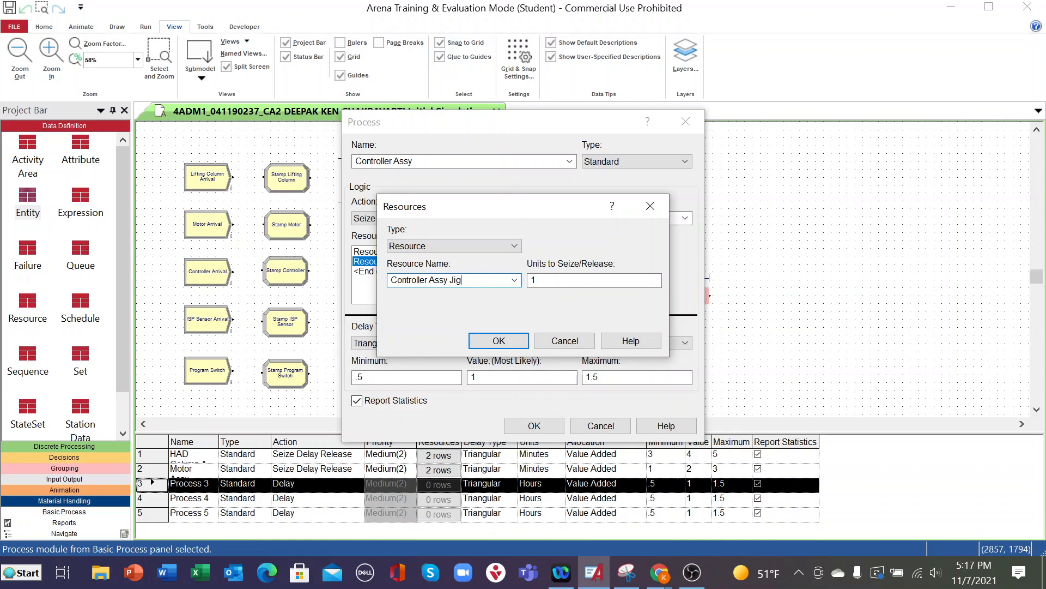
pyautogui.click(499, 340)
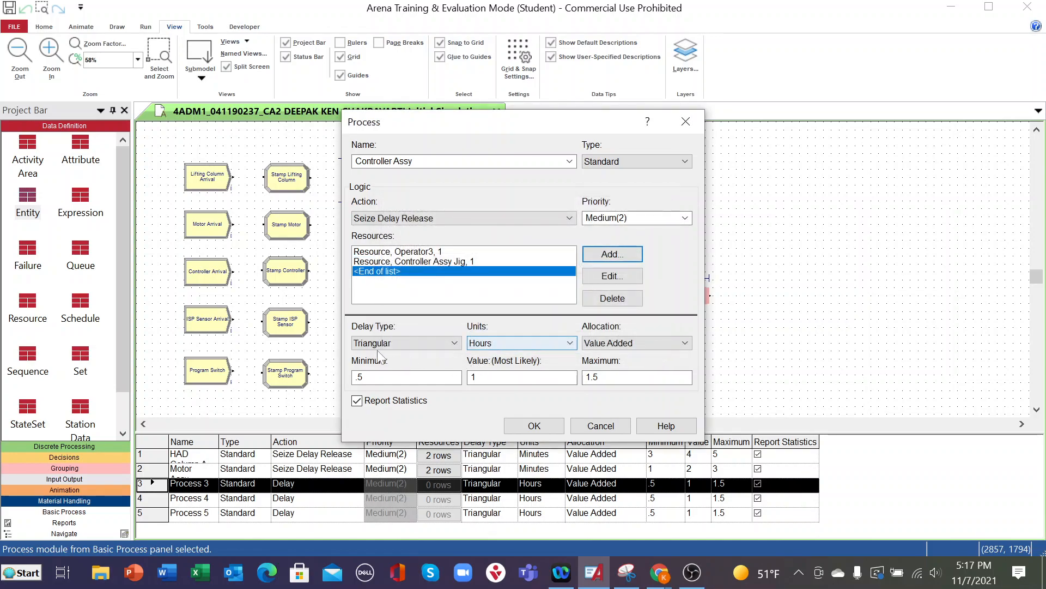
# - Set the Controller Assy triangular delay to minimum 1, most likely 2 and maximum 3, accept the module settings and save the model
pyautogui.moveTo(382, 377); pyautogui.dragTo(338, 377)
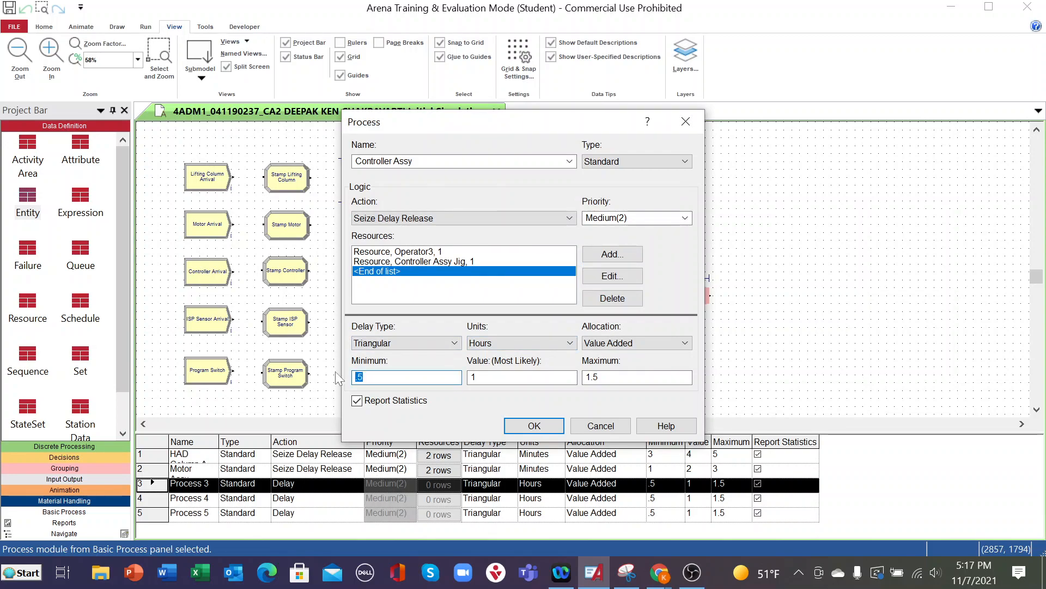
pyautogui.write('1')
pyautogui.press('Tab')
pyautogui.write('2')
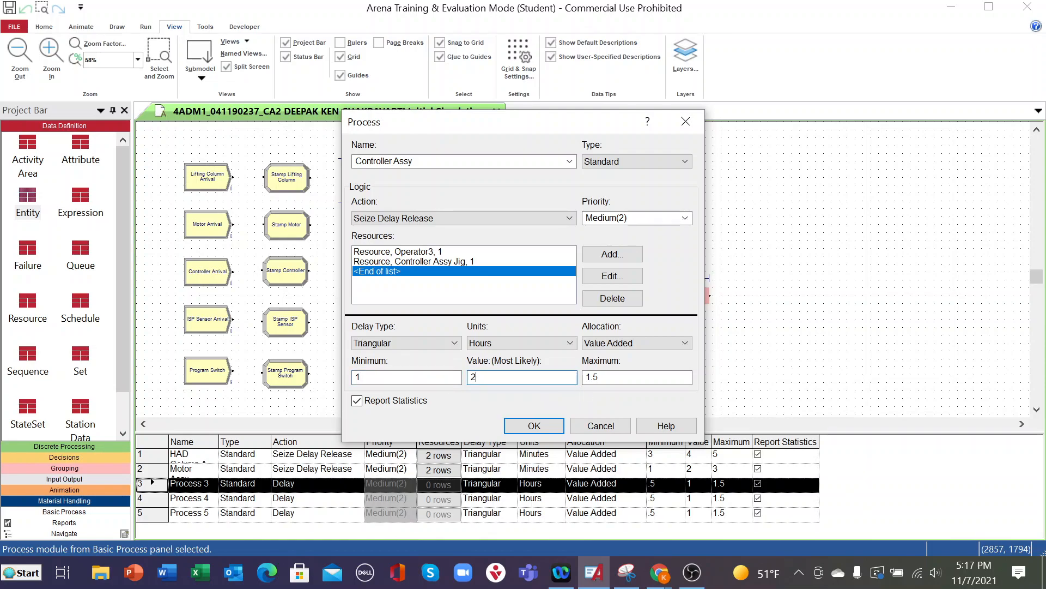
pyautogui.press('Tab')
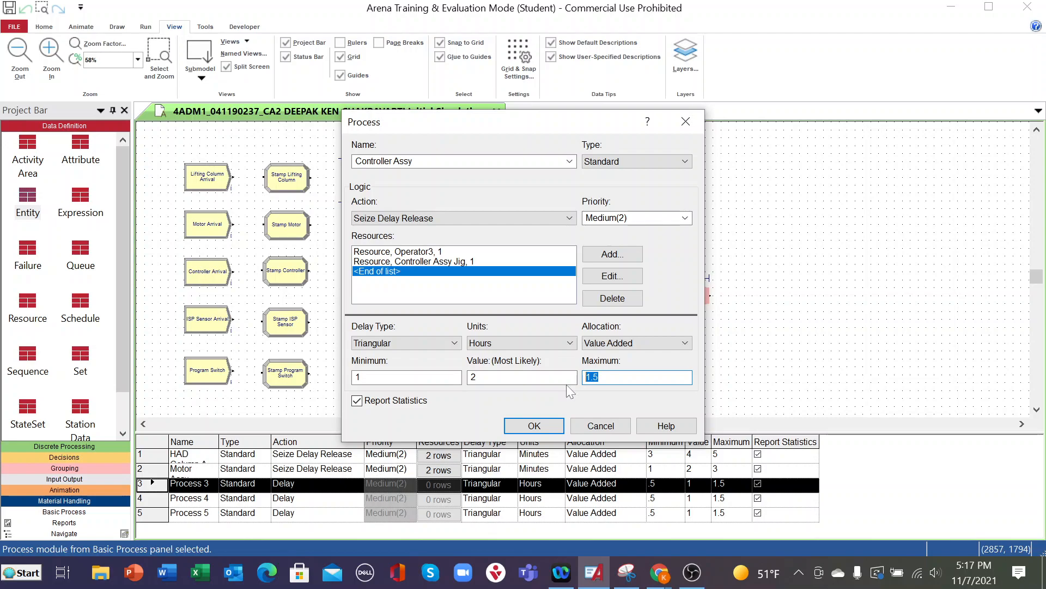
pyautogui.click(529, 424)
pyautogui.click(10, 5)
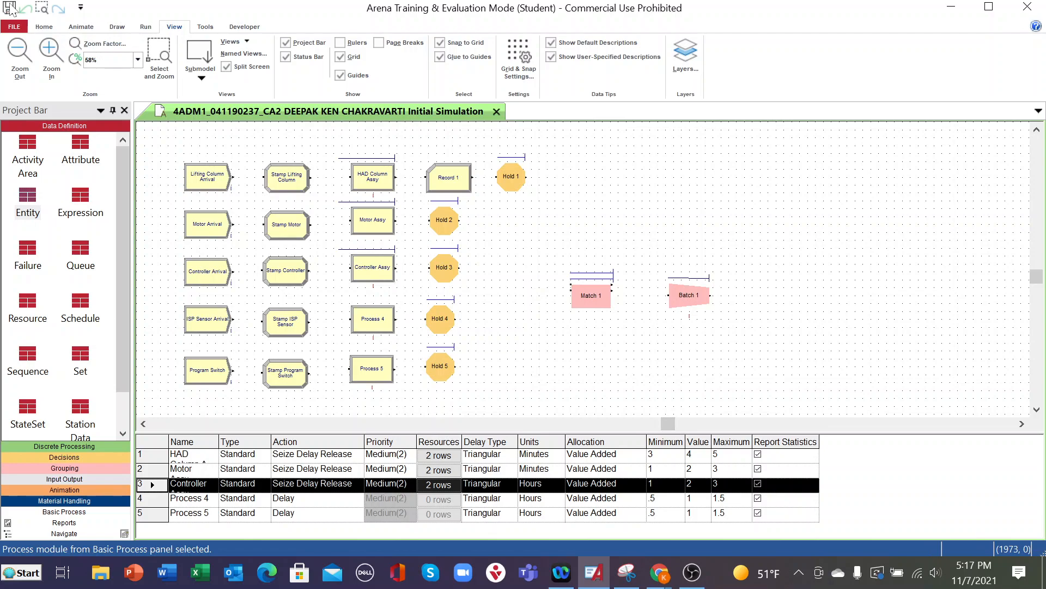
# - Rename the Process 4 module in the ISP sensor line as ISP Sensor Assy and set its action to Seize Delay Release
pyautogui.doubleClick(366, 330)
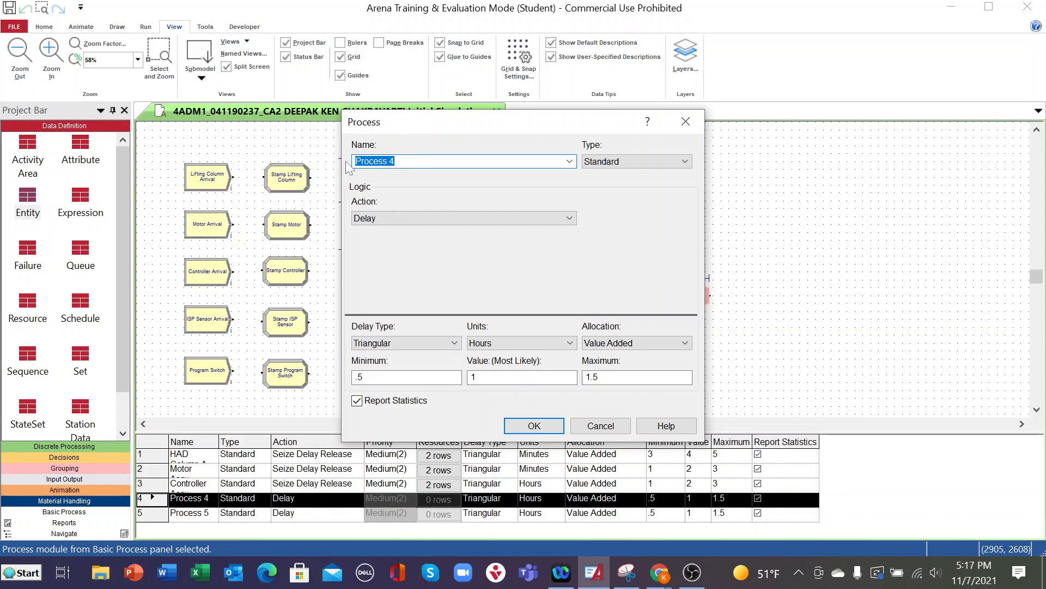
pyautogui.write('ISP Sensor Assy')
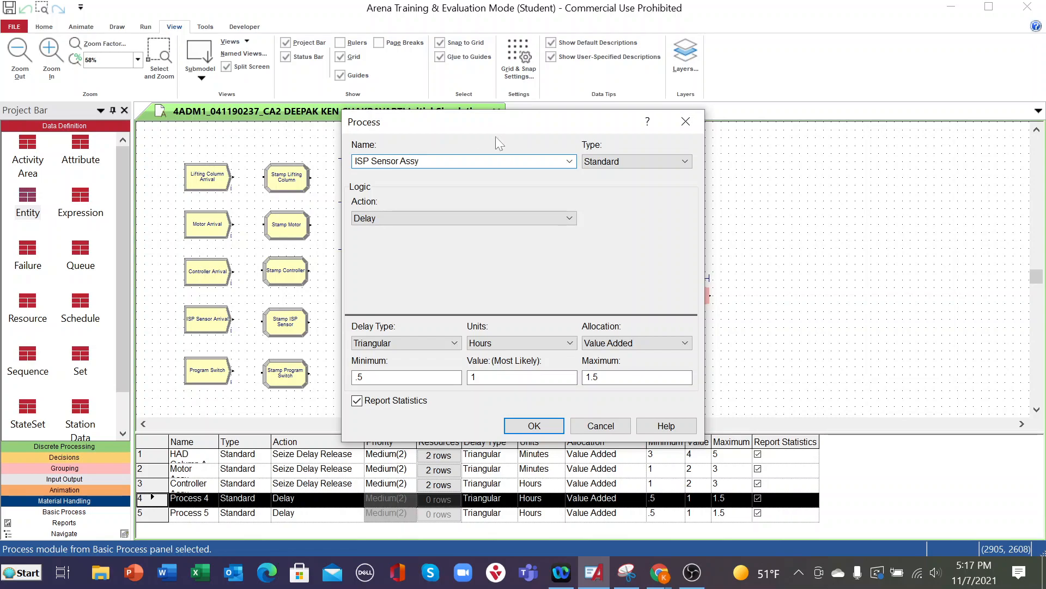
pyautogui.click(567, 219)
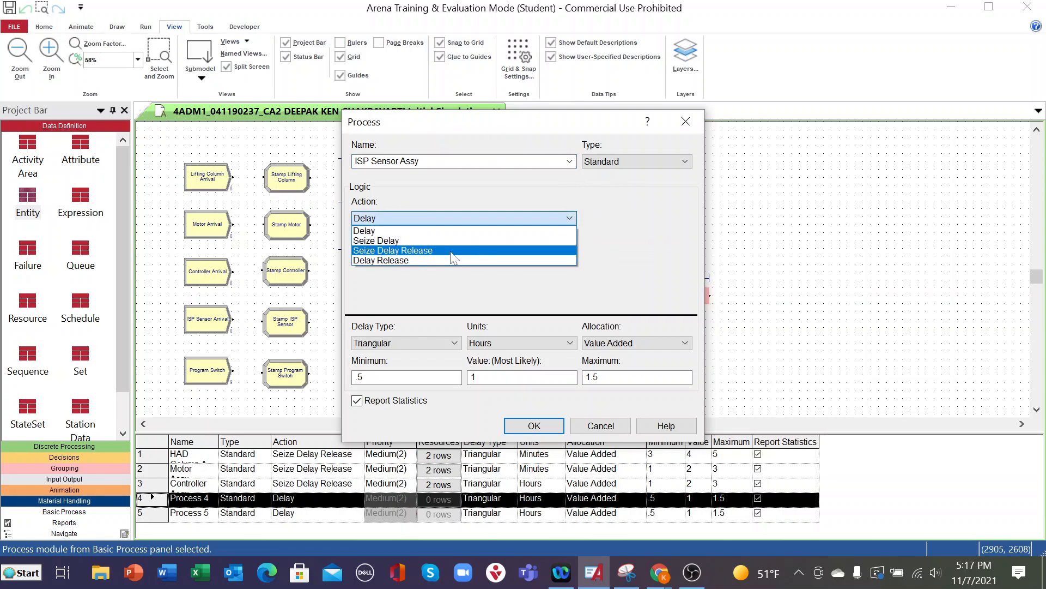
pyautogui.click(449, 250)
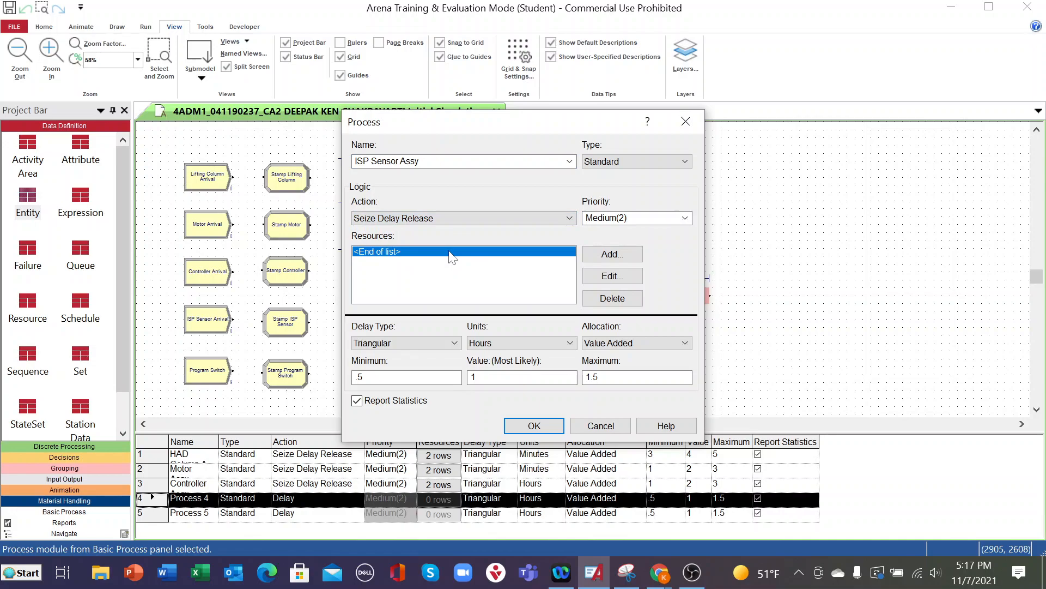
# - Add a resource named Operator4 to the ISP Sensor Assy process
pyautogui.click(605, 254)
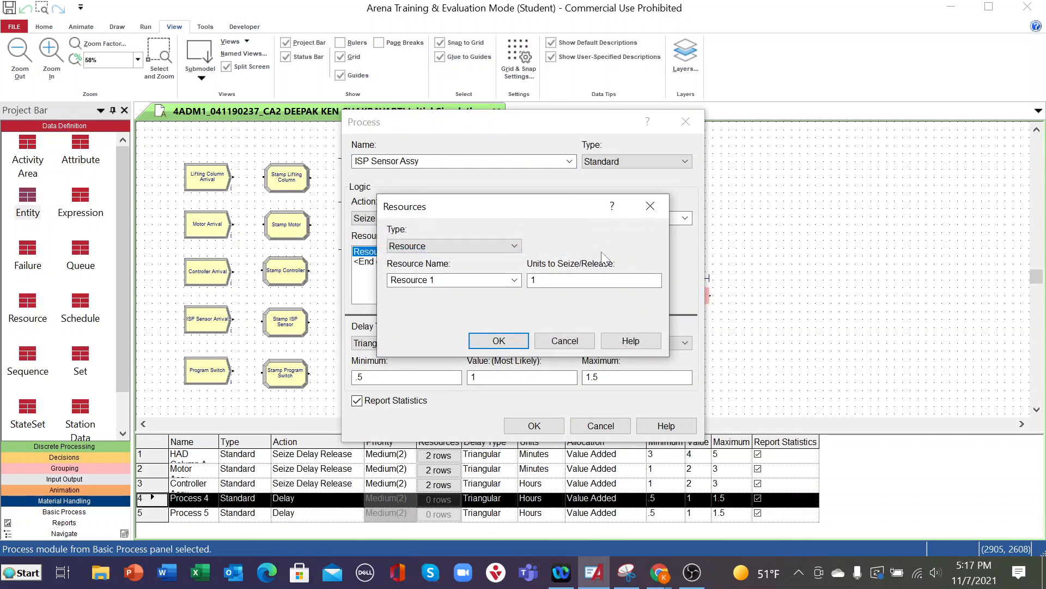
pyautogui.click(515, 281)
pyautogui.click(434, 323)
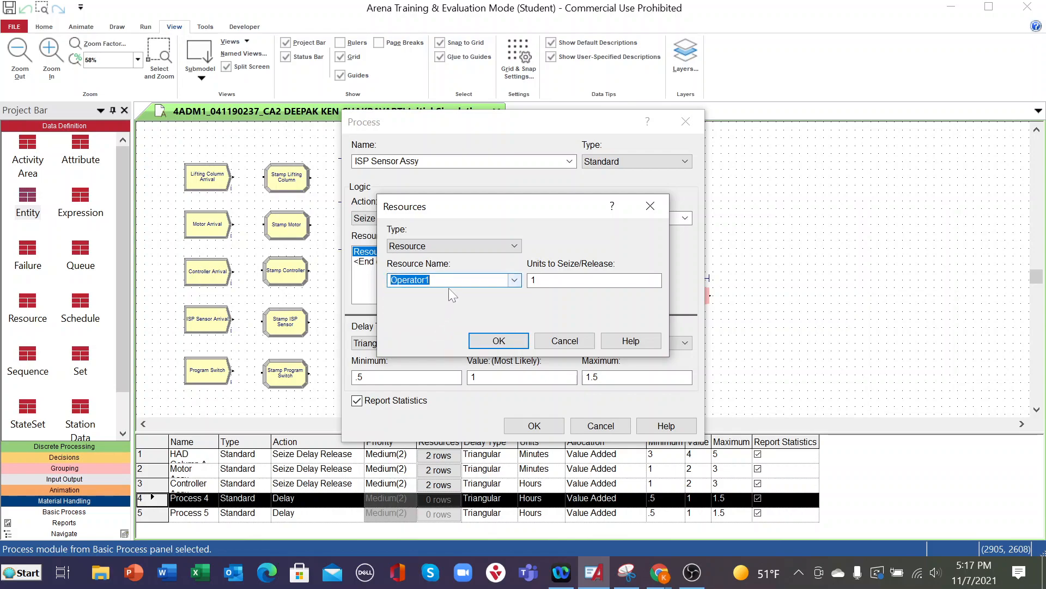
pyautogui.press('BackSpace')
pyautogui.write('4')
pyautogui.click(503, 340)
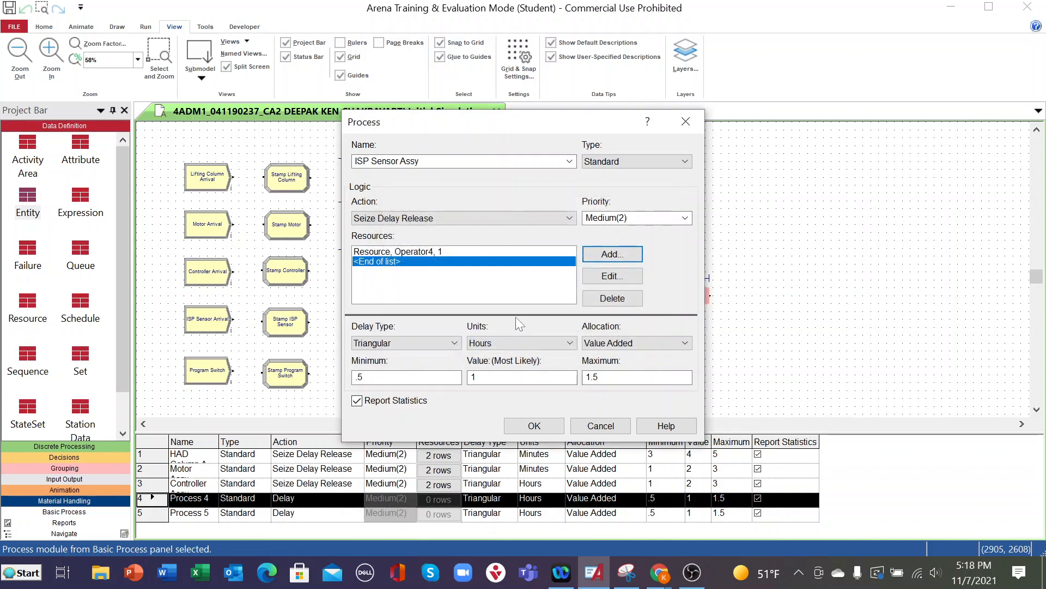
# - Add a second resource named ISP Sensor Assy Jig to the ISP Sensor Assy process
pyautogui.click(613, 254)
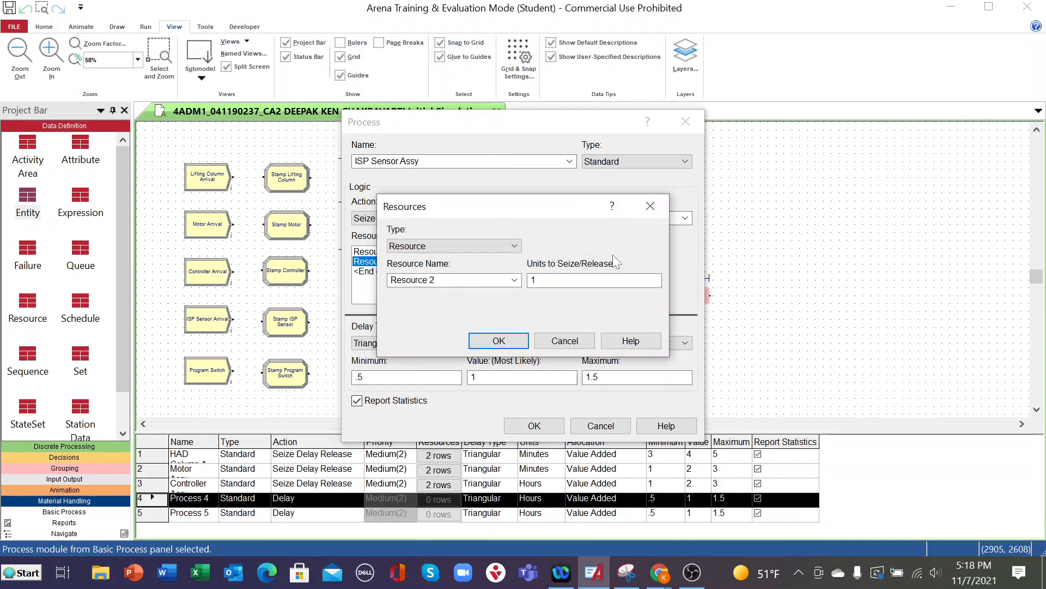
pyautogui.moveTo(448, 280); pyautogui.dragTo(297, 270)
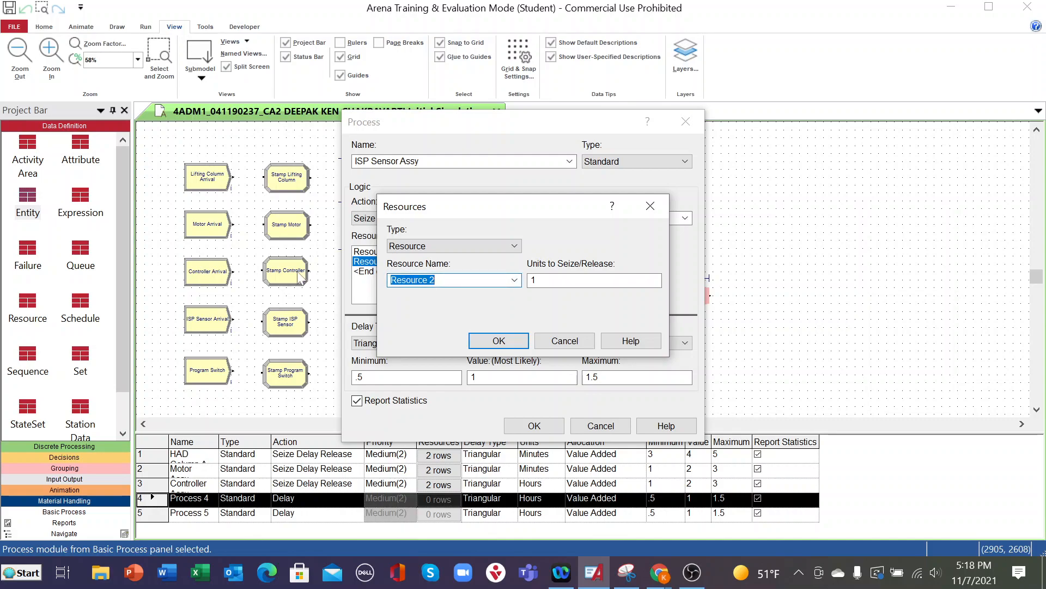
pyautogui.write('ISP Sensor Assy Jig')
pyautogui.click(497, 341)
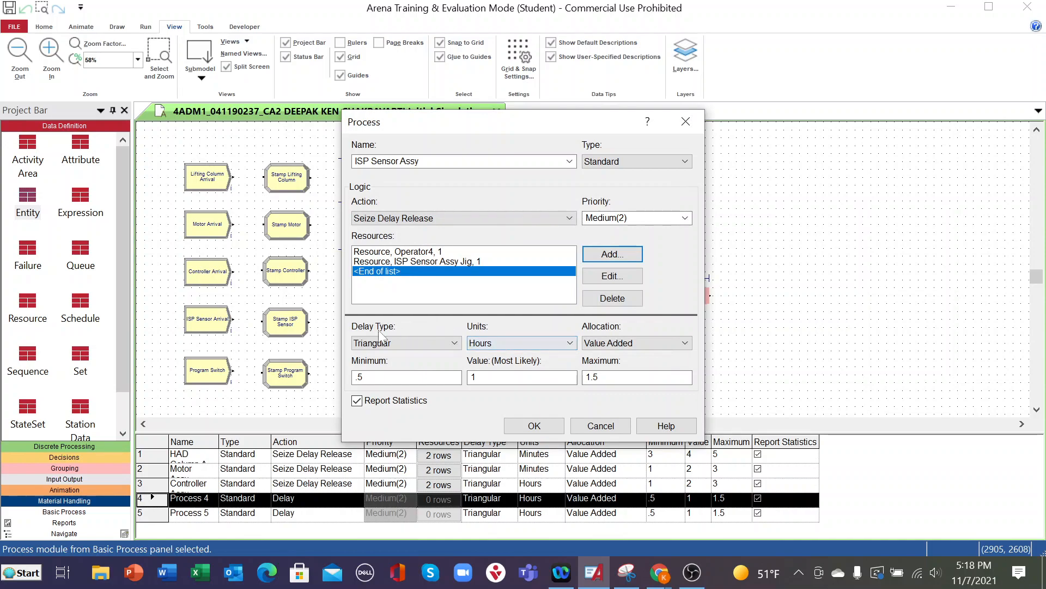
# - Set the ISP Sensor Assy triangular delay to minimum 1, most likely 2 and maximum 3, and accept the module settings
pyautogui.moveTo(371, 377); pyautogui.dragTo(333, 368)
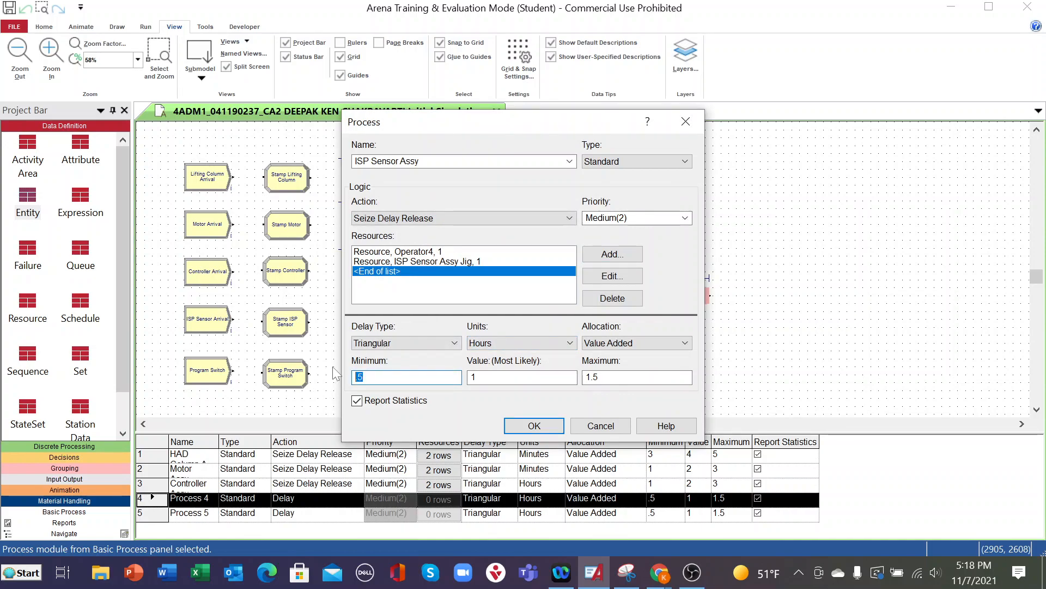
pyautogui.write('1')
pyautogui.press('Tab')
pyautogui.write('2')
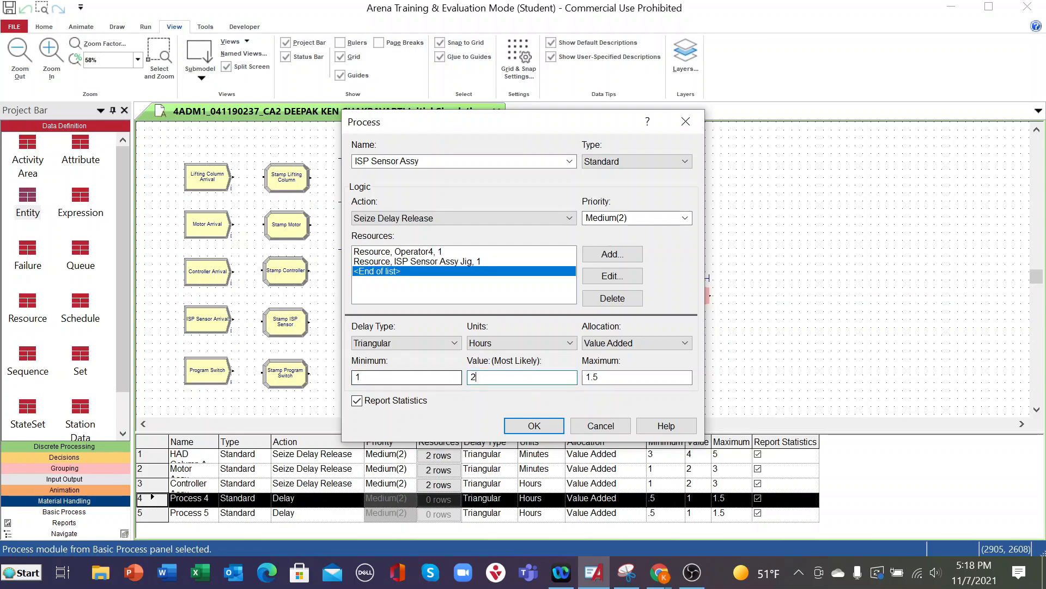
pyautogui.press('Tab')
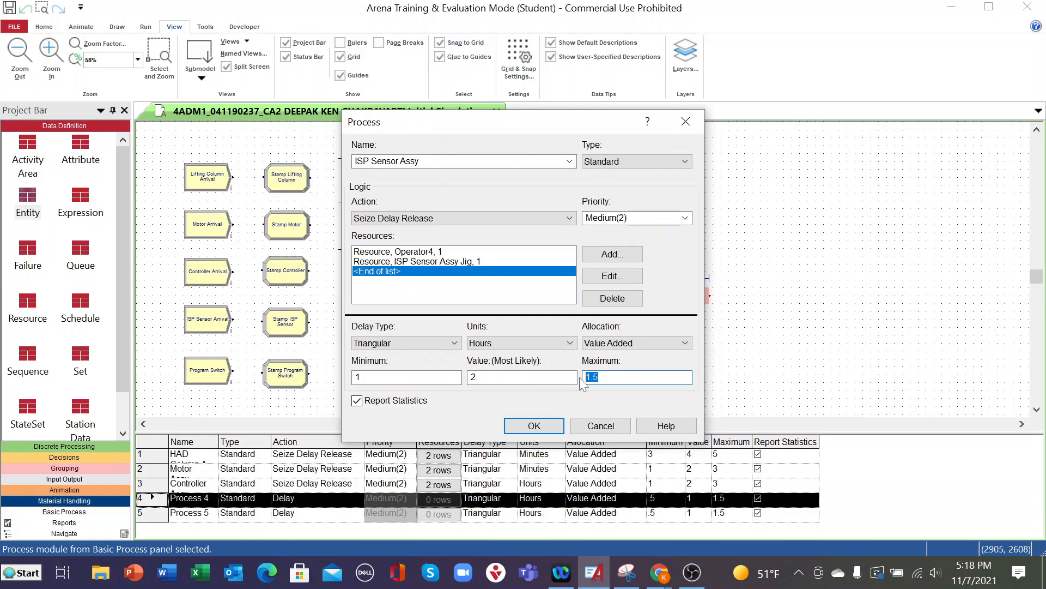
pyautogui.write('3')
pyautogui.click(554, 426)
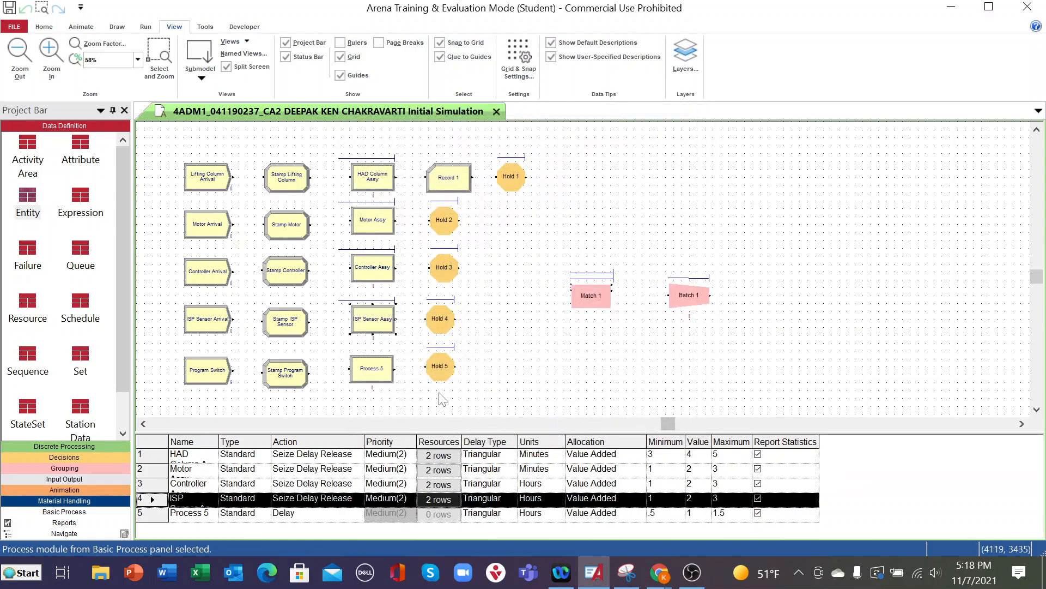
# - Rename the Process 5 module in the program switch line as Program Switch Assy
pyautogui.doubleClick(384, 369)
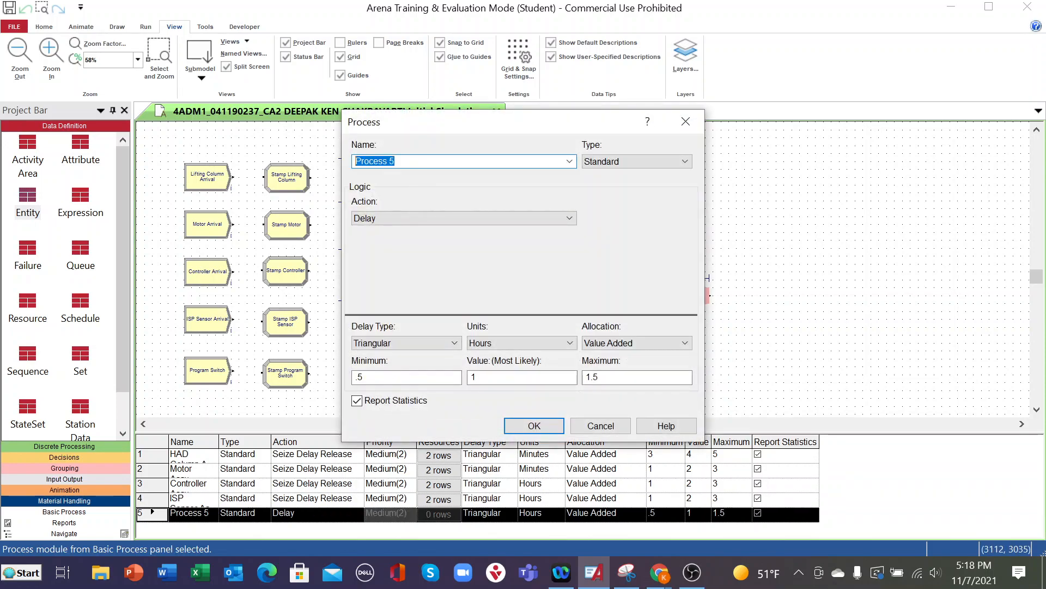
pyautogui.moveTo(425, 125); pyautogui.dragTo(507, 125)
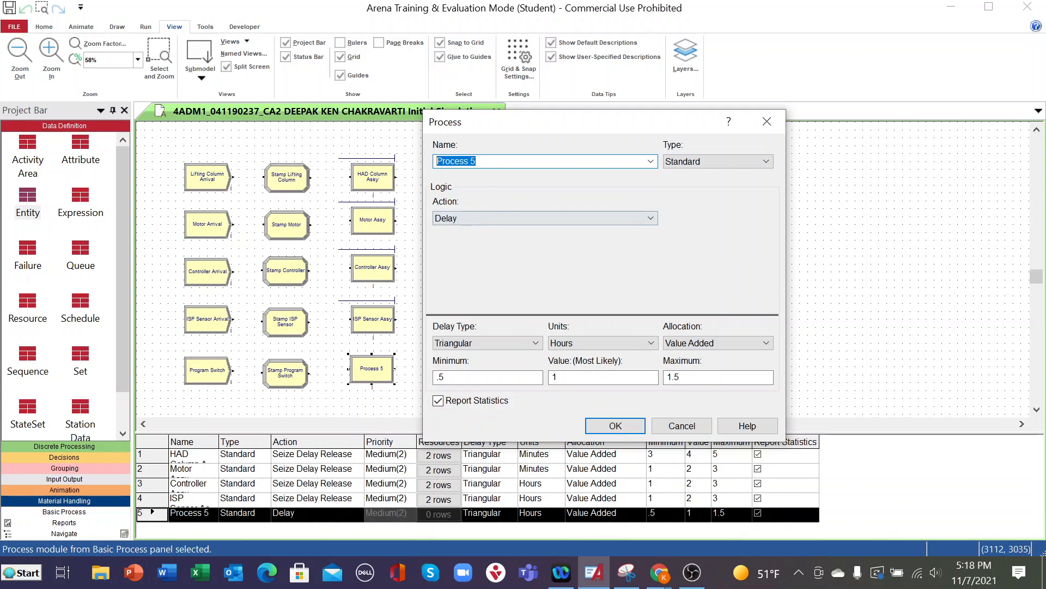
pyautogui.write('Program Switch Assy')
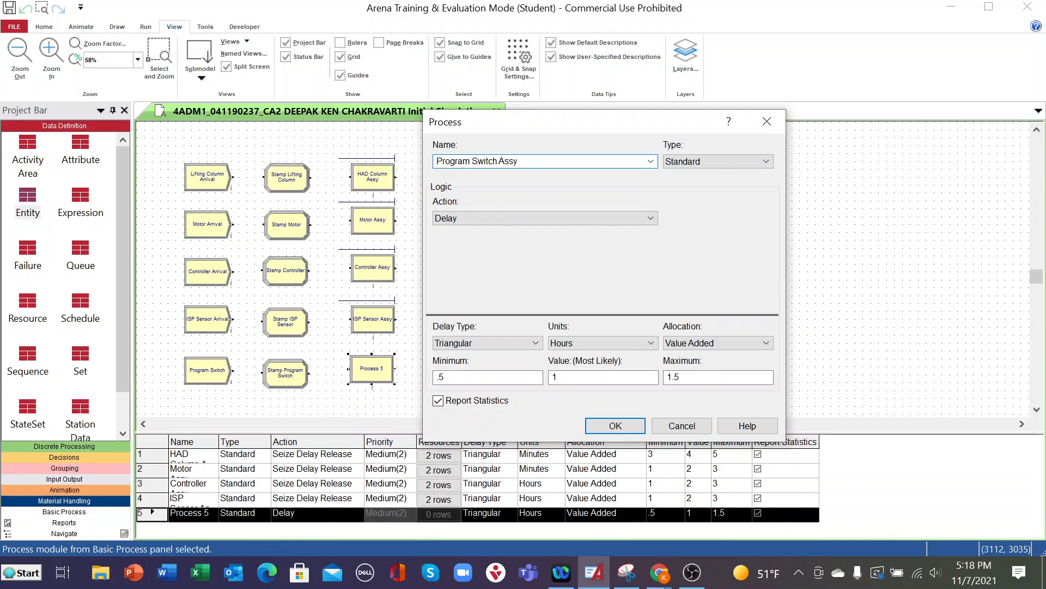
# - Set the Program Switch Assy action to Seize Delay Release and add a resource named Operator5
pyautogui.click(650, 218)
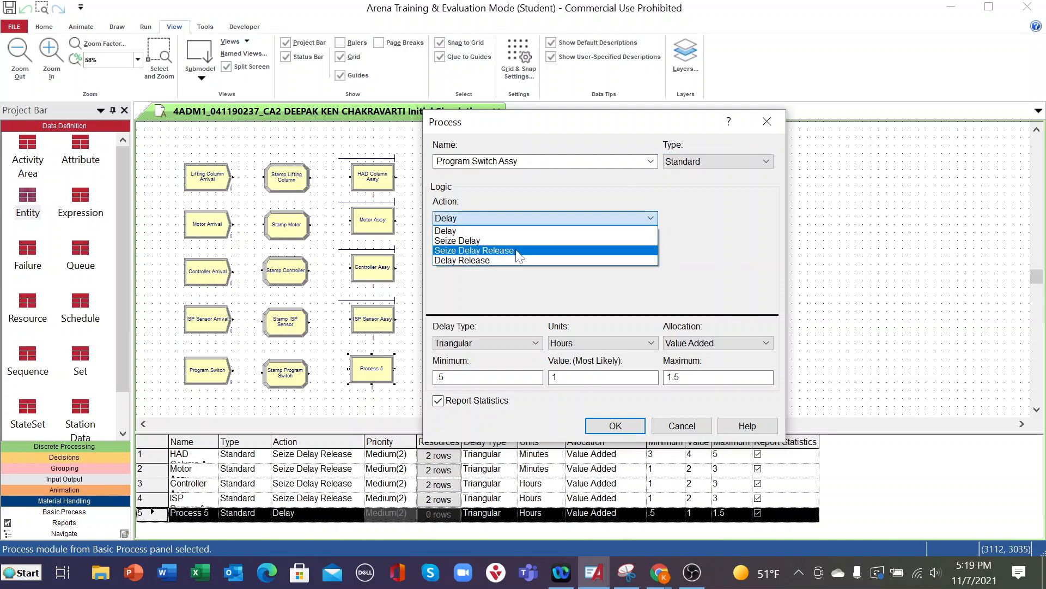
pyautogui.click(517, 251)
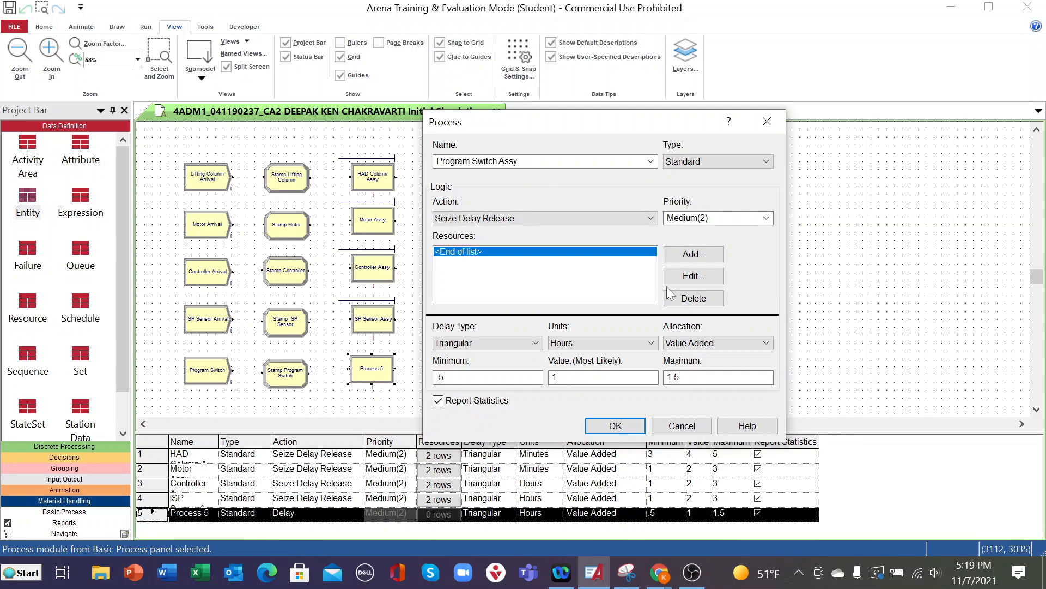
pyautogui.click(690, 255)
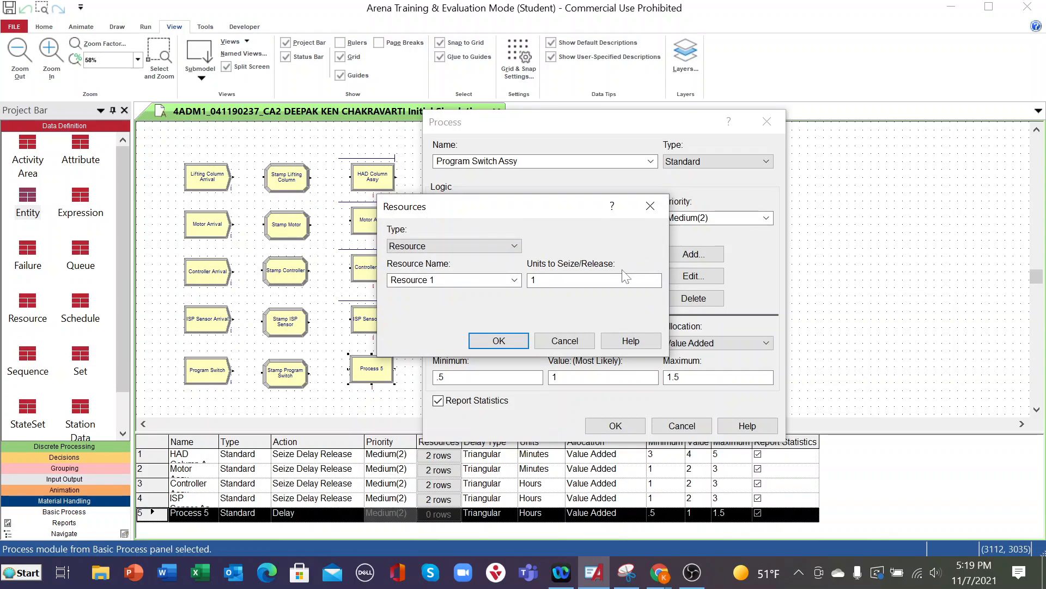
pyautogui.click(514, 279)
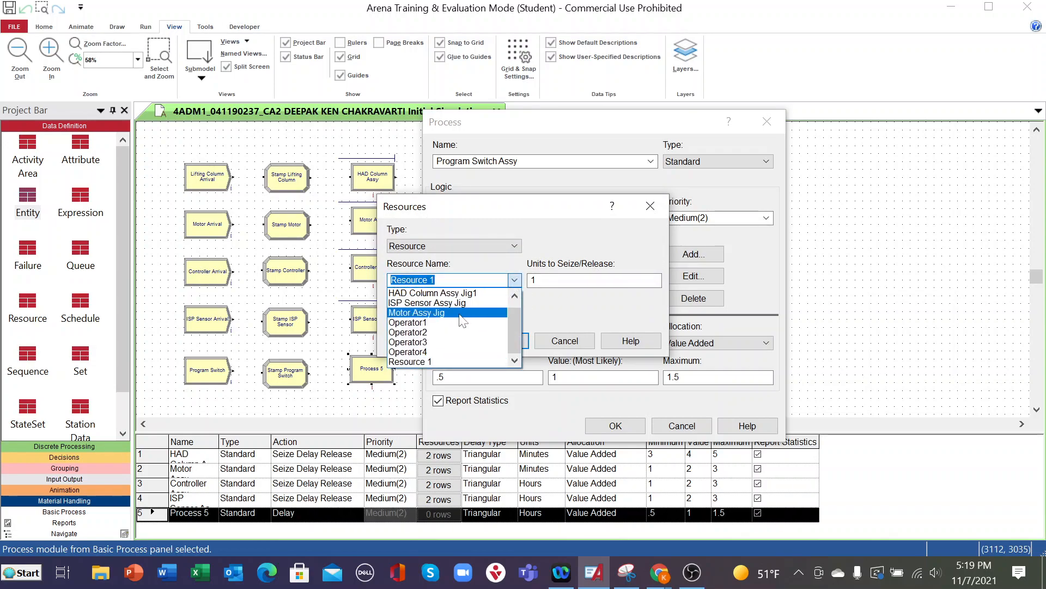
pyautogui.click(434, 351)
pyautogui.press('End')
pyautogui.write('5')
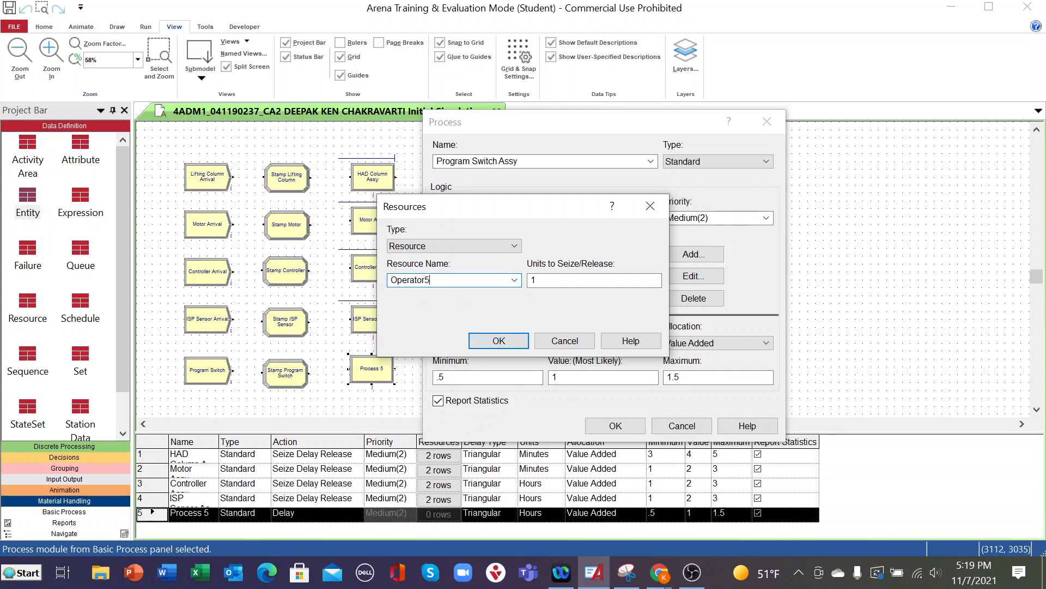
pyautogui.click(522, 343)
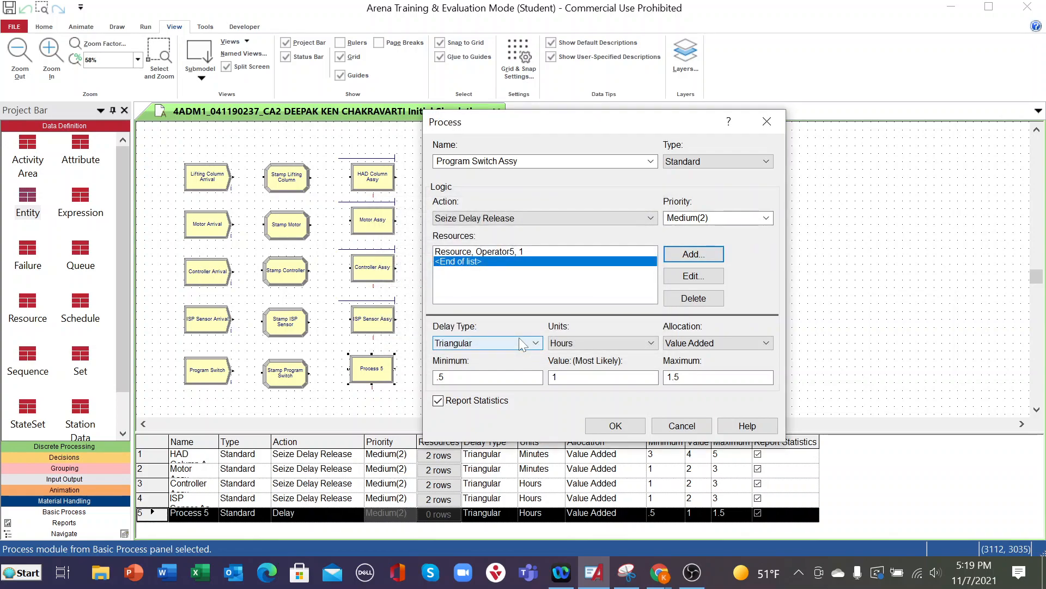
# - Add a second resource named Program Switch Assy Jig to the Program Switch Assy process
pyautogui.click(715, 255)
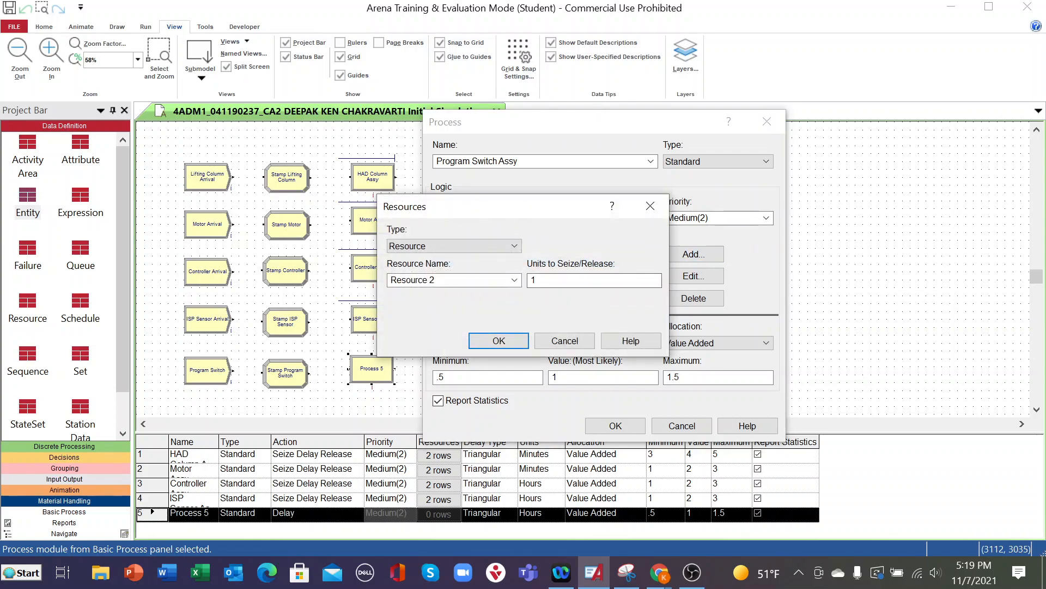
pyautogui.click(482, 275)
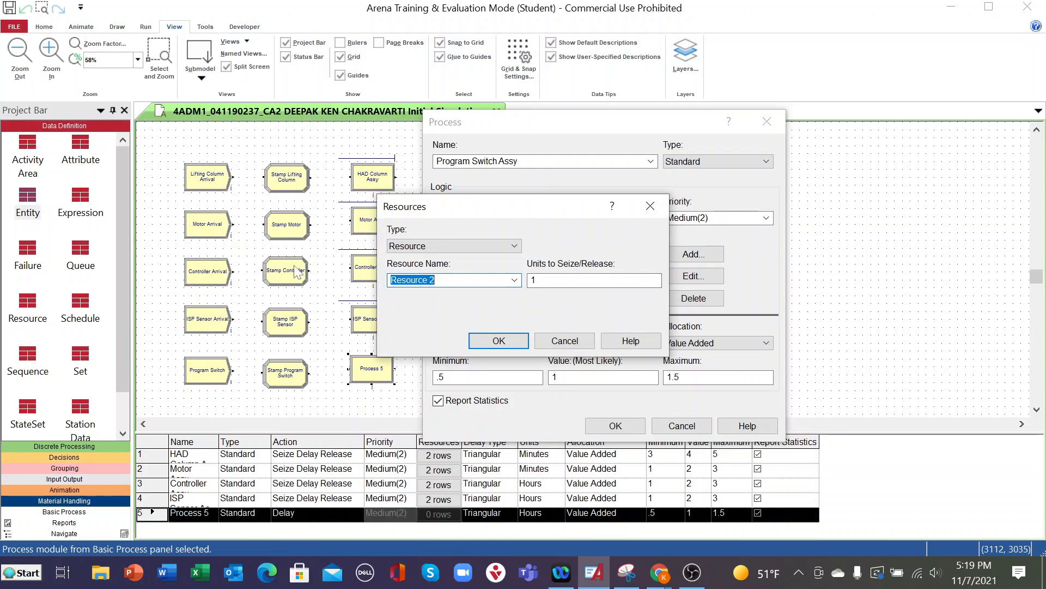
pyautogui.write('Program Switch Assy Jig')
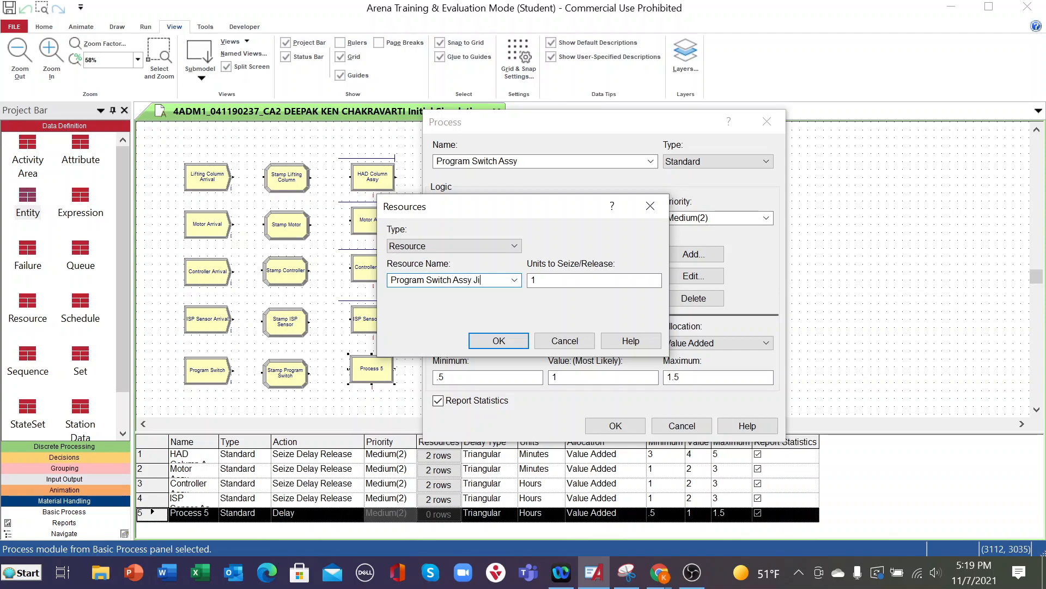
pyautogui.click(493, 341)
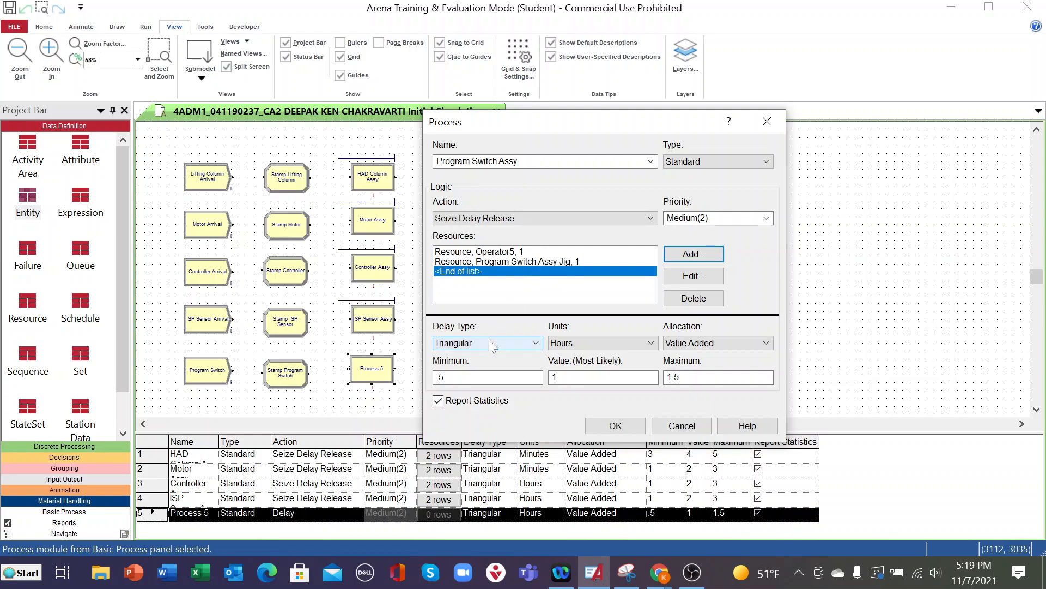
# - Set the Program Switch Assy triangular delay to minimum 1, most likely 2 and maximum 3 in Minutes, and accept the module settings
pyautogui.click(463, 377)
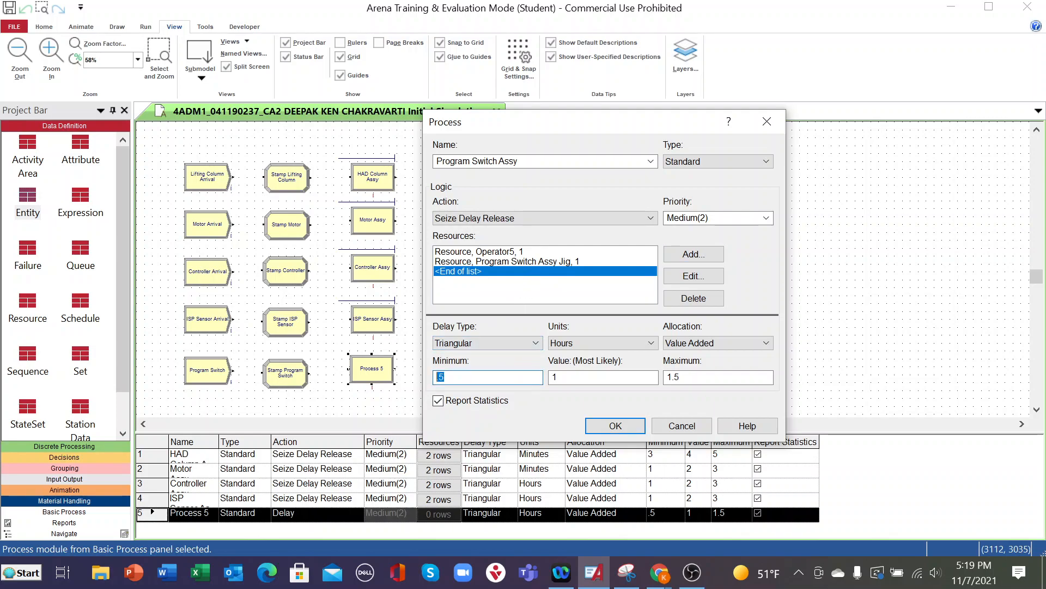
pyautogui.write('1')
pyautogui.click(651, 344)
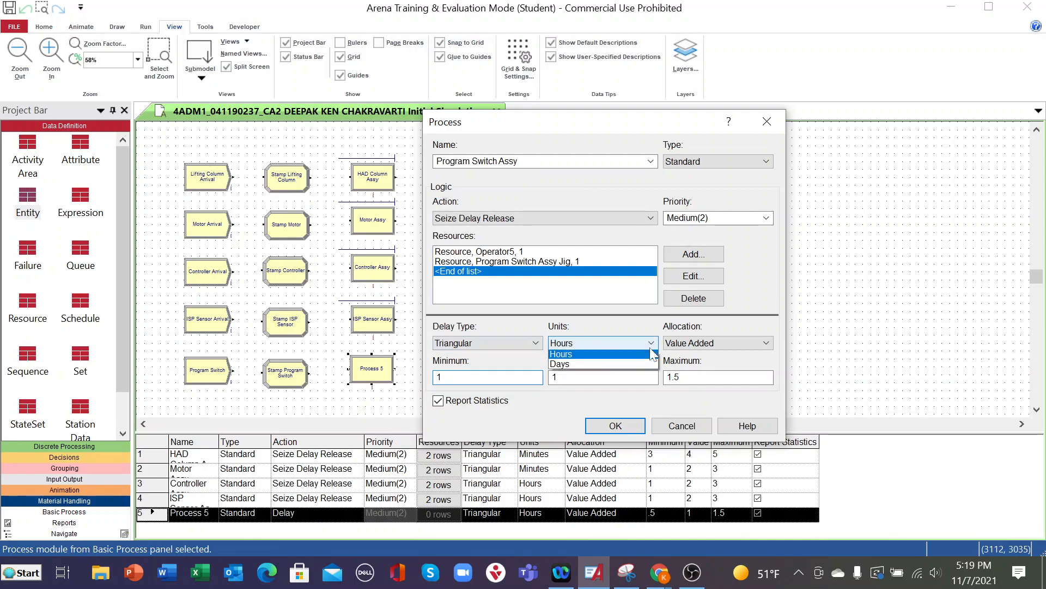
pyautogui.moveTo(561, 377); pyautogui.dragTo(538, 377)
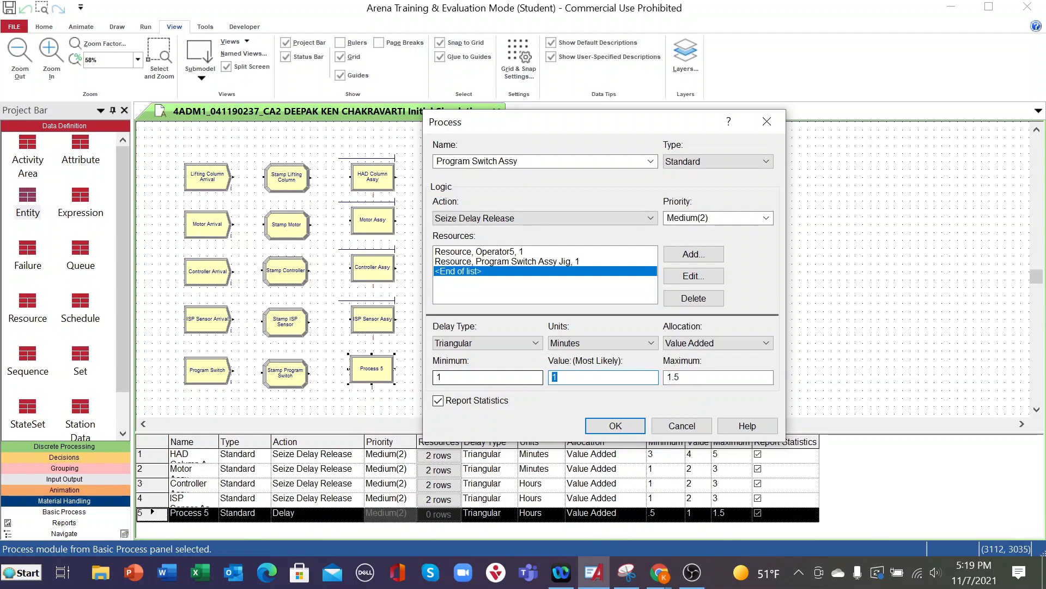
pyautogui.write('2')
pyautogui.press('Tab')
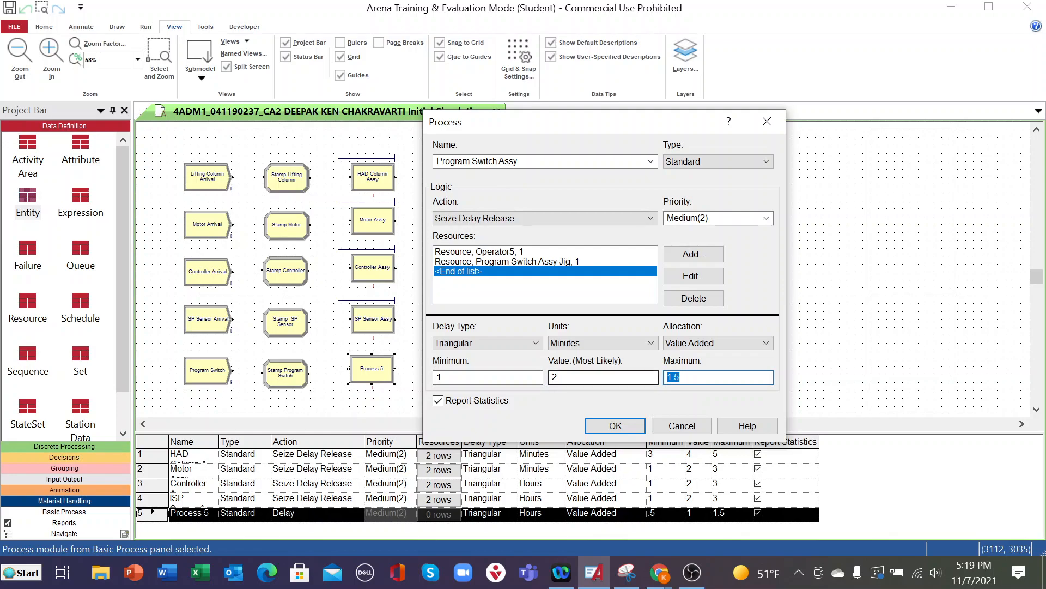
pyautogui.write('3')
pyautogui.click(621, 426)
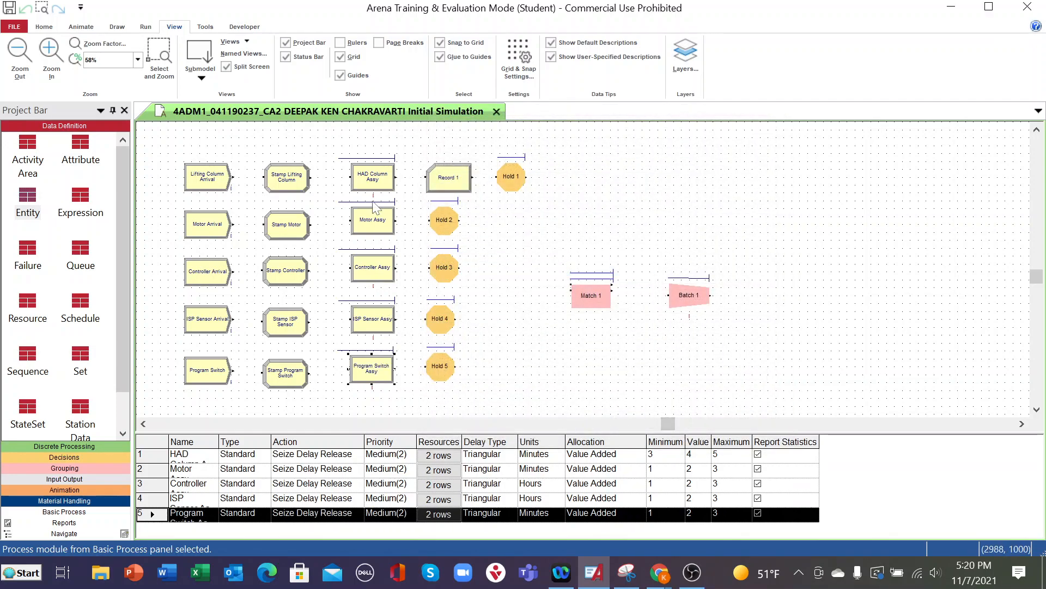
# - Check the HAD Column Assy and Motor Assy process settings, and change the Controller Assy delay units to Minutes
pyautogui.doubleClick(376, 186)
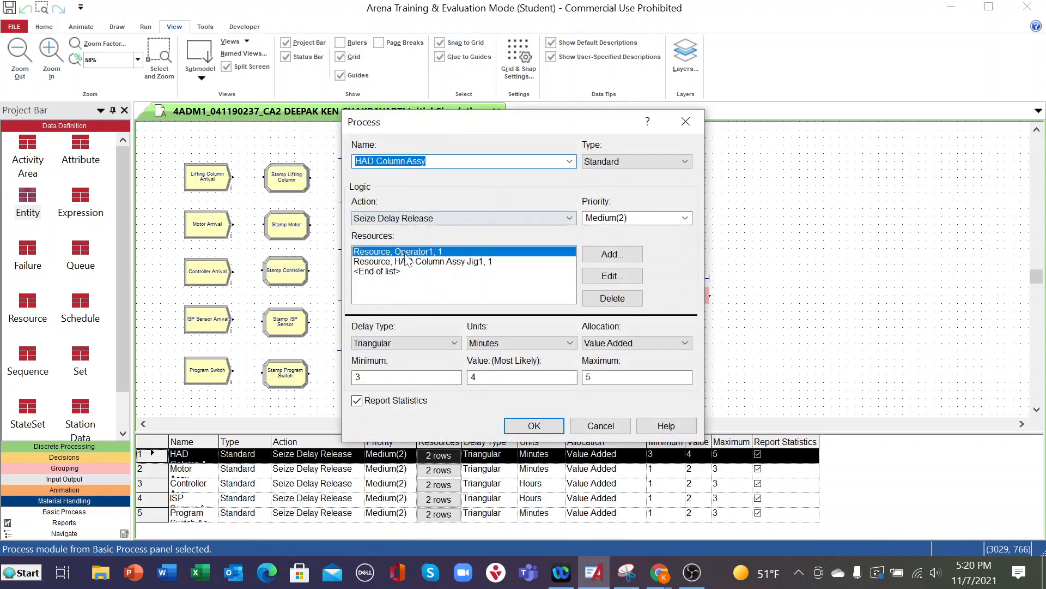
pyautogui.click(534, 426)
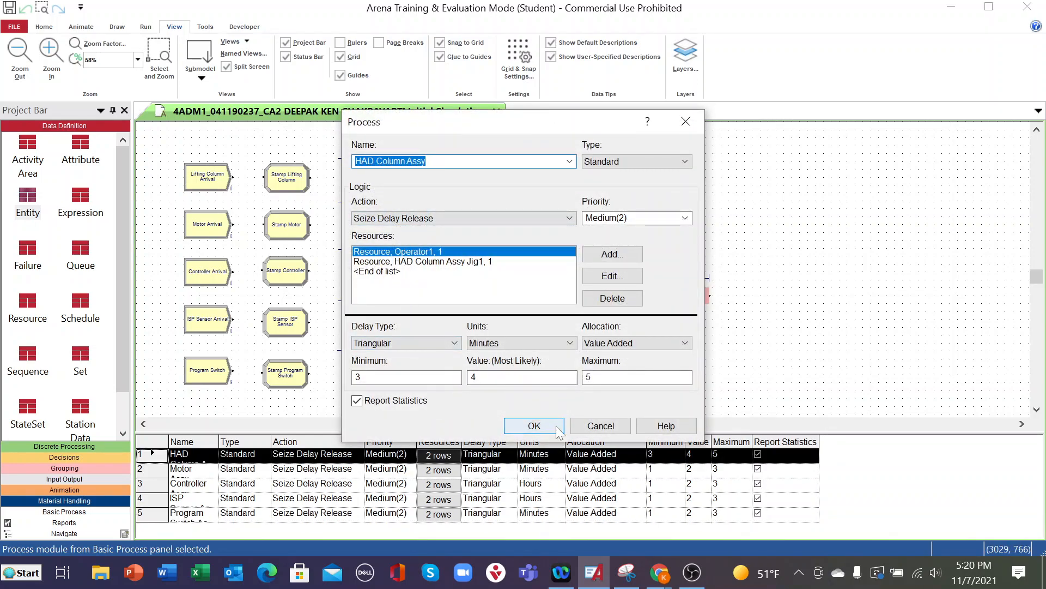
pyautogui.click(375, 223)
pyautogui.doubleClick(375, 223)
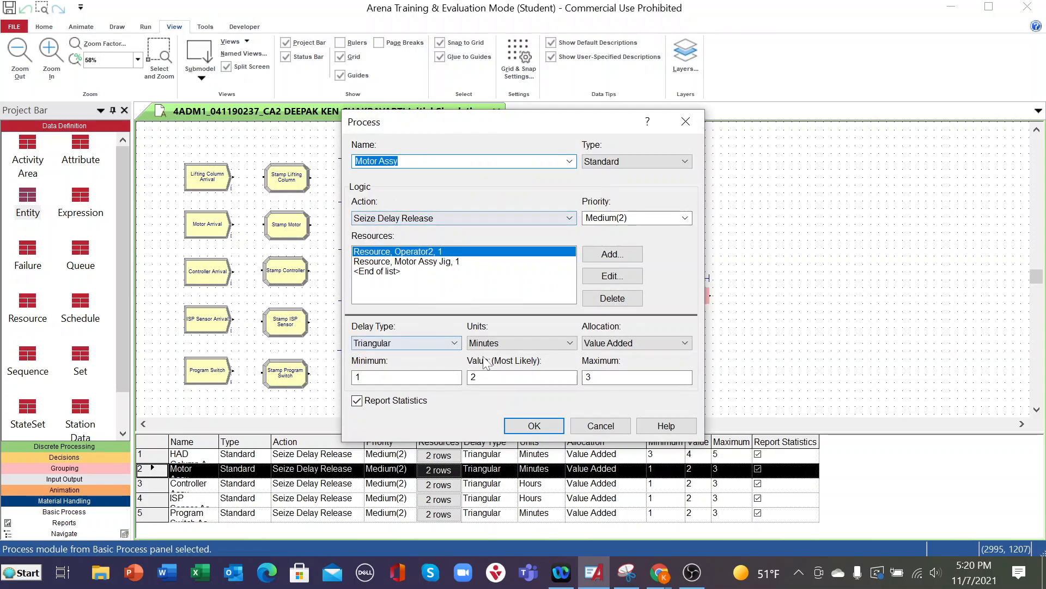
pyautogui.click(532, 425)
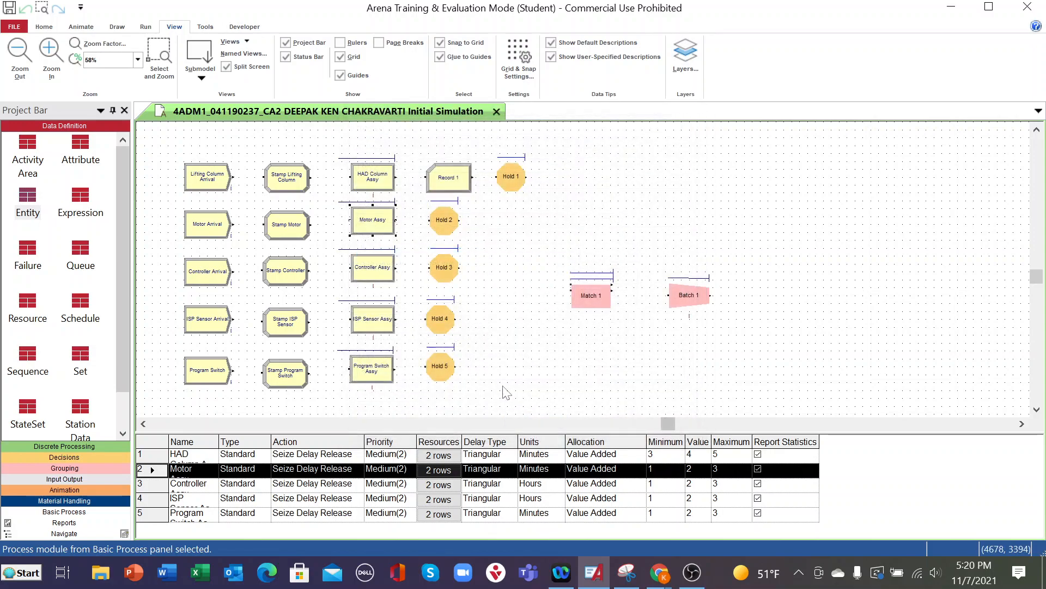
pyautogui.doubleClick(377, 281)
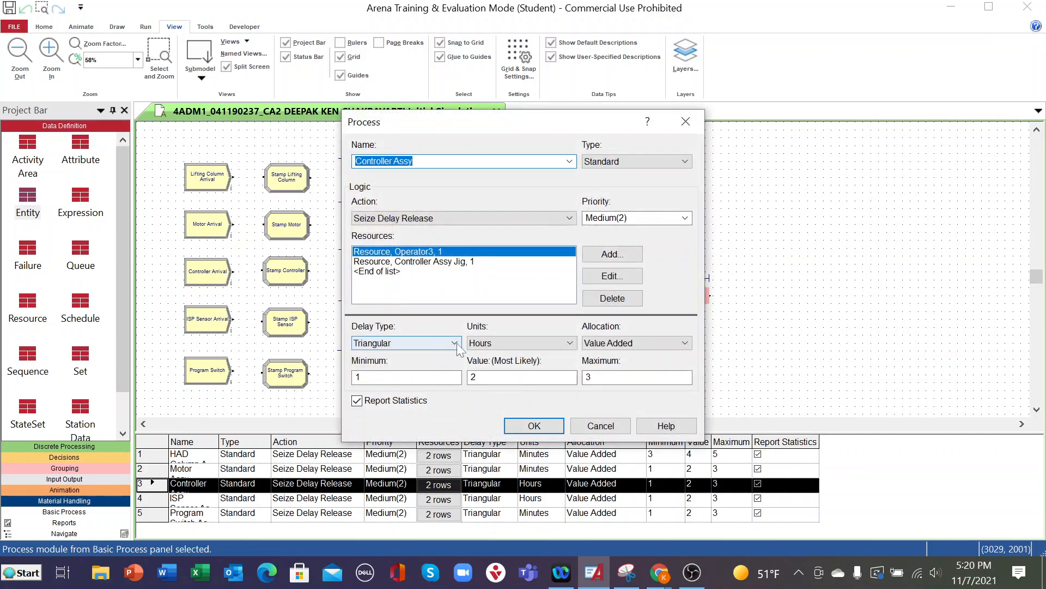
pyautogui.click(537, 343)
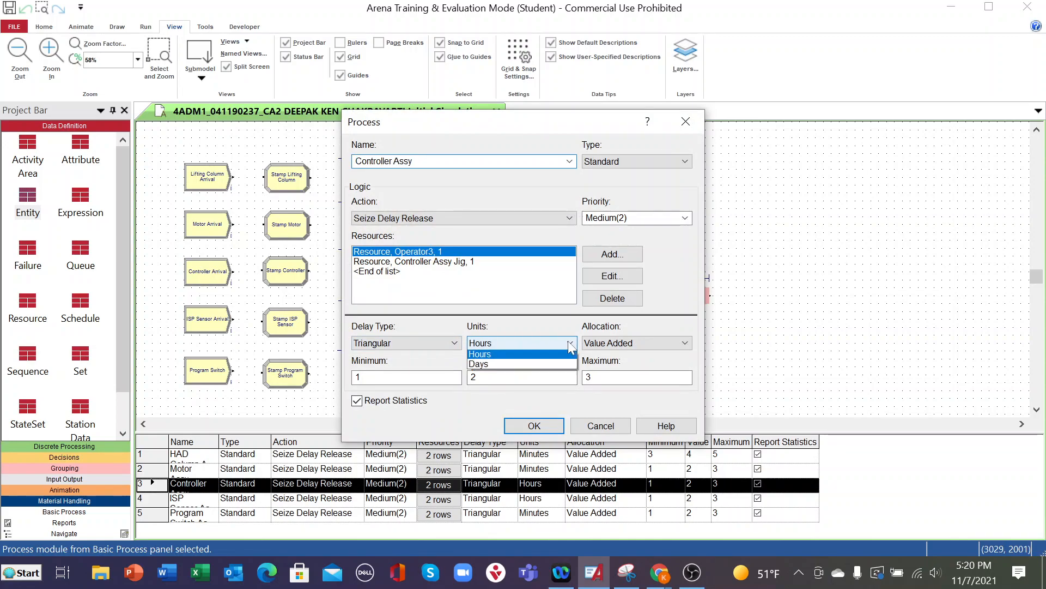
pyautogui.click(501, 365)
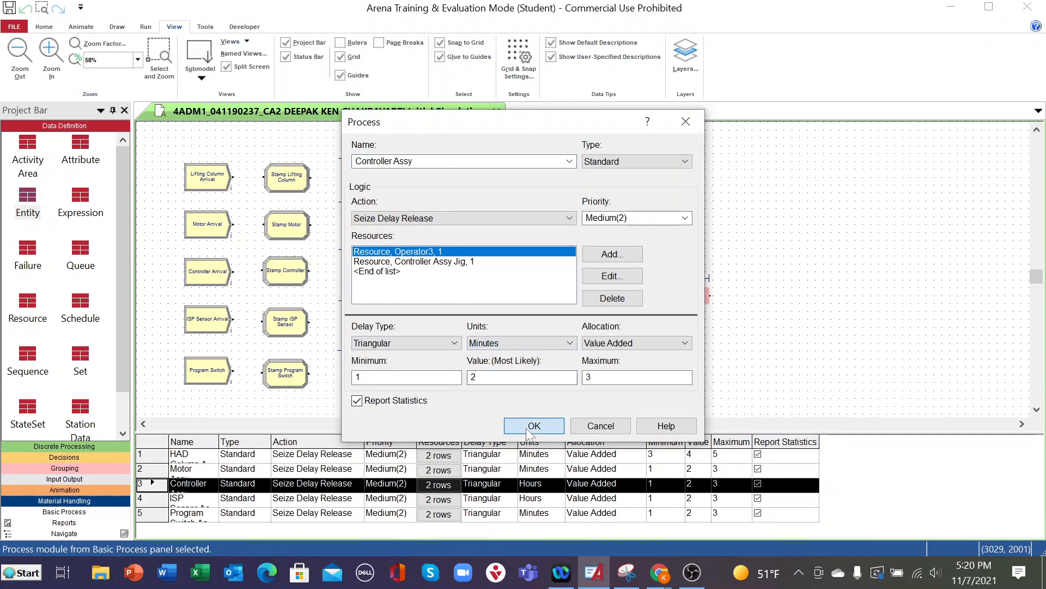
pyautogui.click(525, 427)
# - Change the ISP Sensor Assy delay units to Minutes and check the Program Switch Assy settings
pyautogui.doubleClick(386, 321)
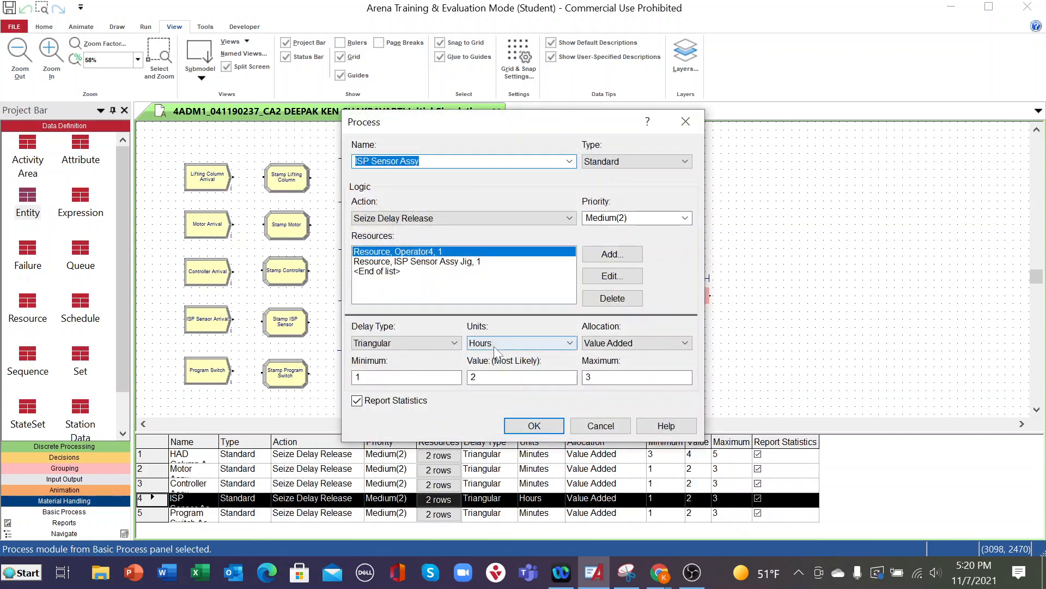
pyautogui.click(570, 343)
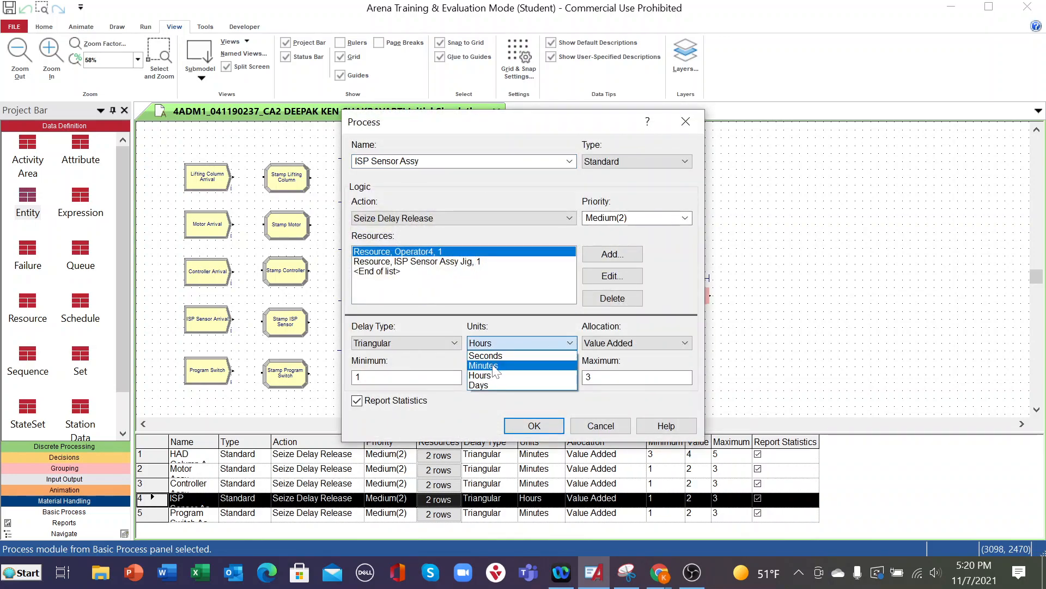
pyautogui.click(521, 364)
pyautogui.click(533, 425)
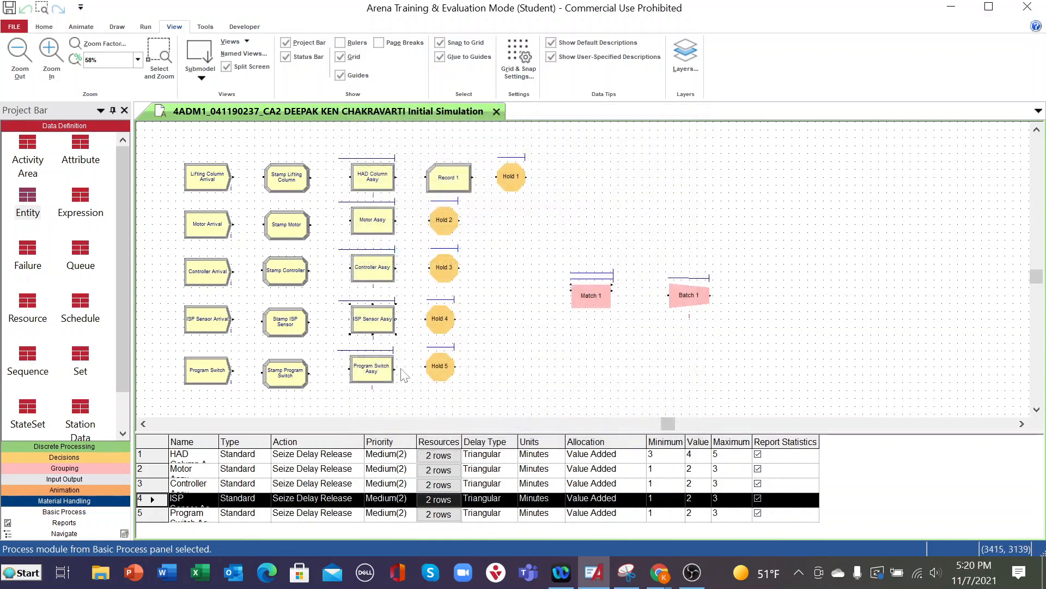
pyautogui.doubleClick(374, 372)
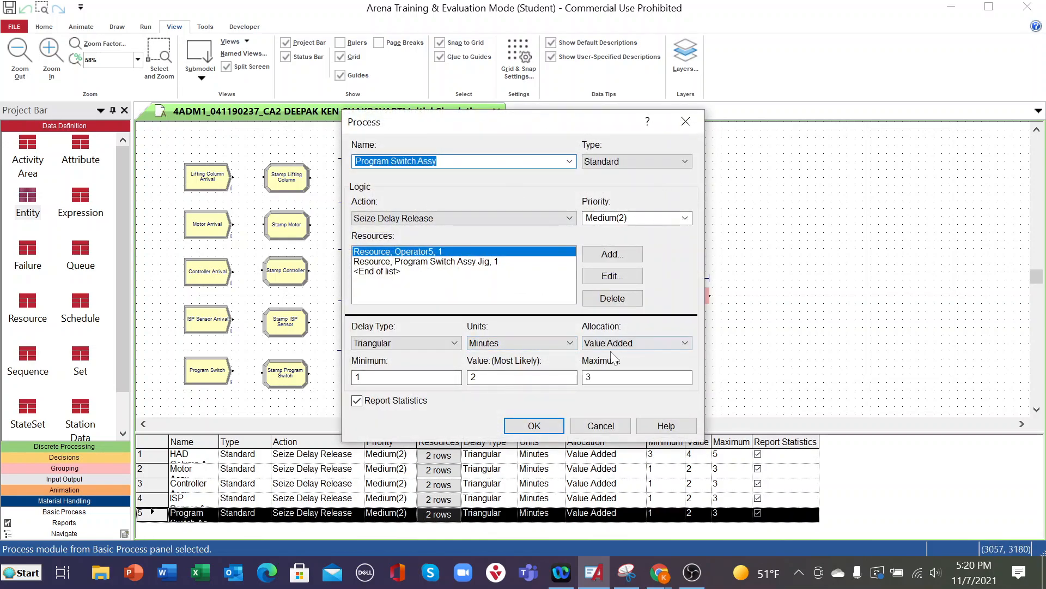
pyautogui.click(545, 428)
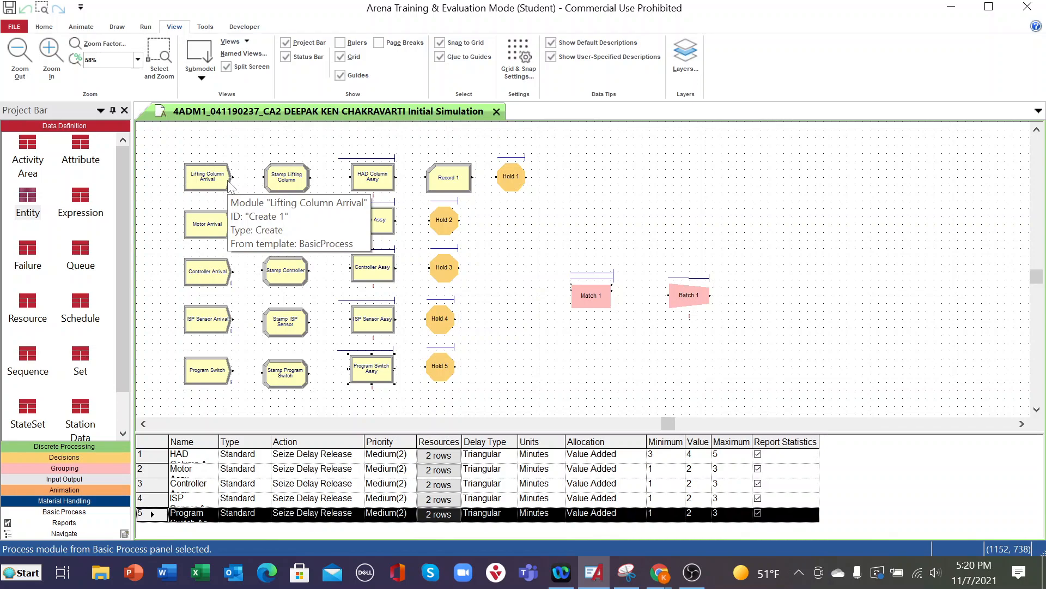
# - Rename the Record module in the lifting column line as Record 1 Column Arrival Time
pyautogui.doubleClick(446, 181)
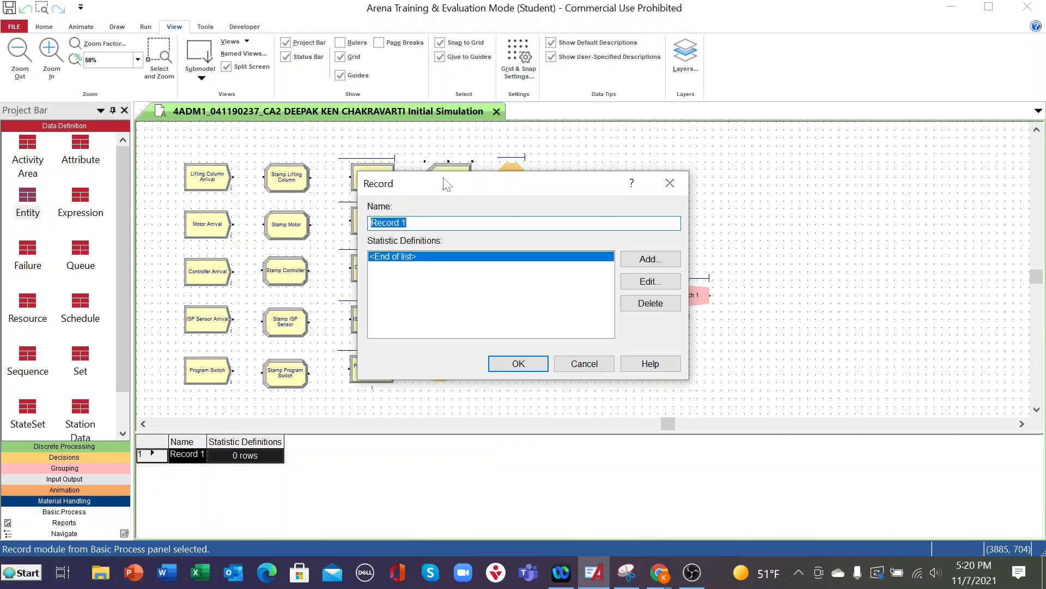
pyautogui.click(433, 222)
pyautogui.write('Column Arrival ')
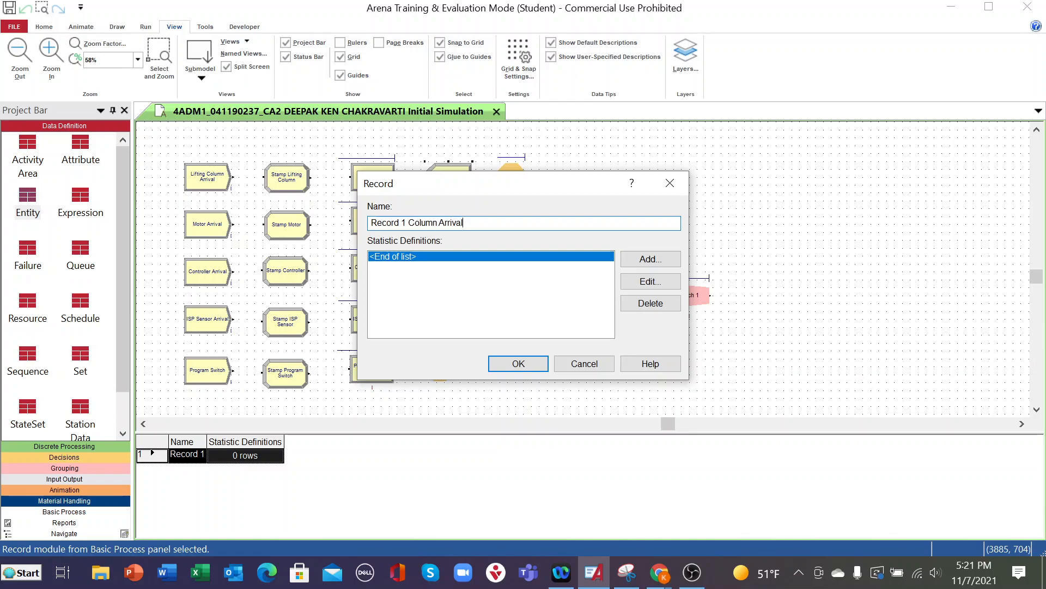
pyautogui.write('Time')
# - Add a Time Interval statistic to the column Record module with the attribute name Column Arrival Time
pyautogui.doubleClick(447, 256)
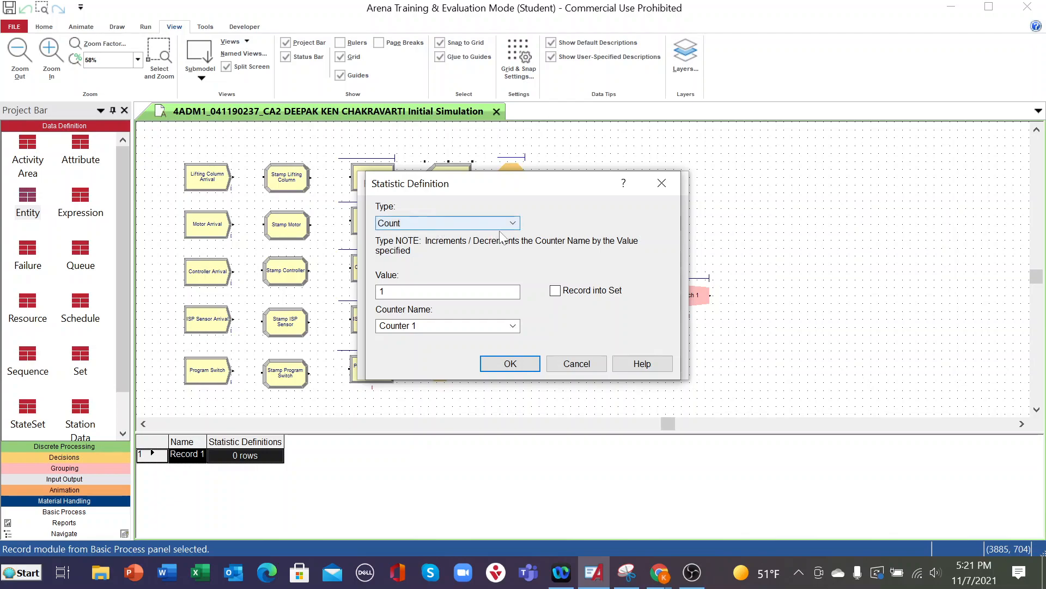
pyautogui.click(514, 222)
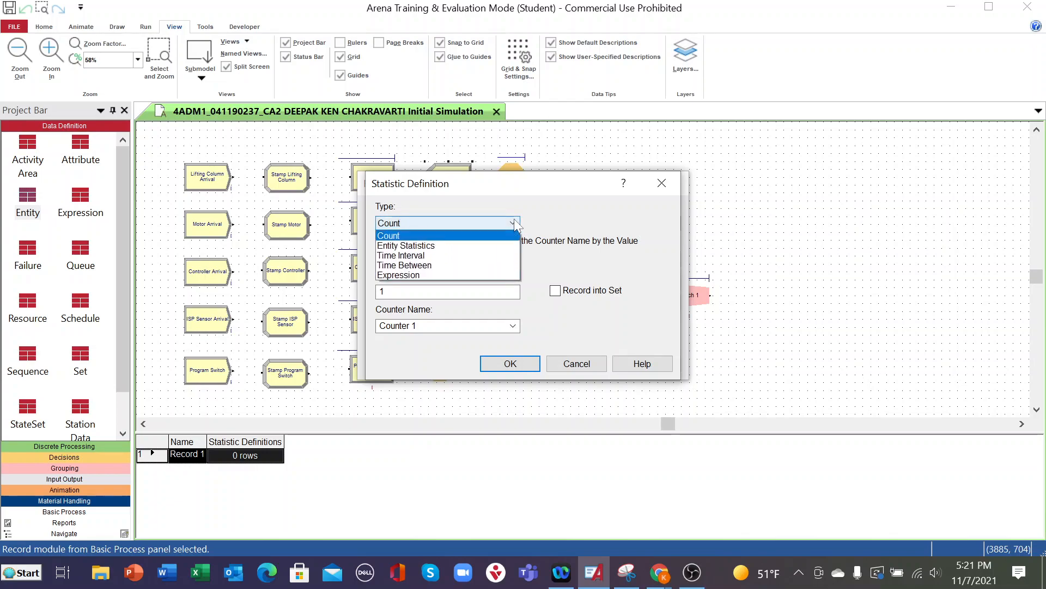
pyautogui.click(424, 256)
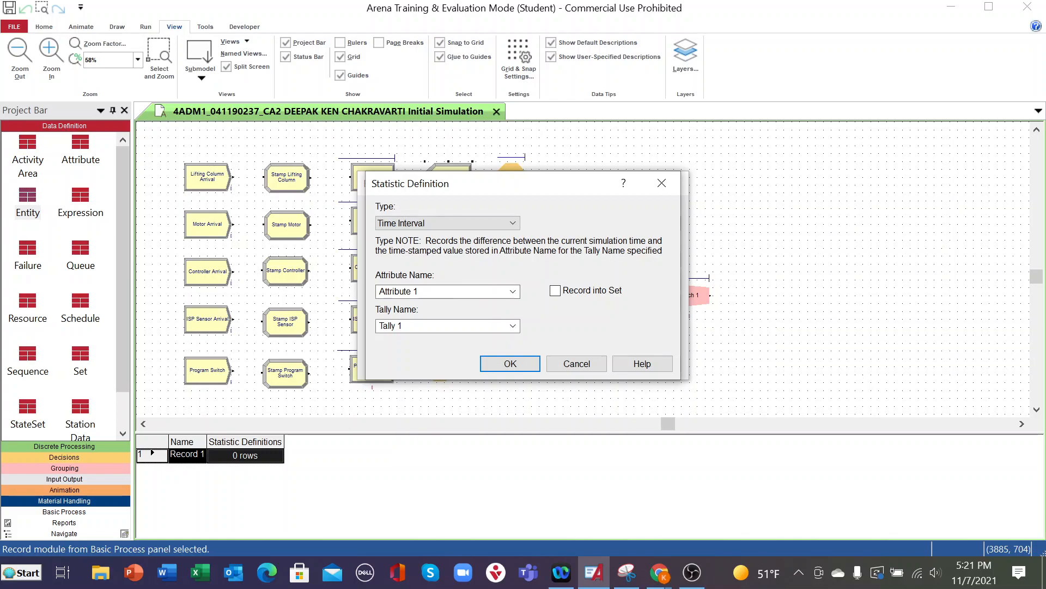
pyautogui.click(512, 292)
pyautogui.click(510, 293)
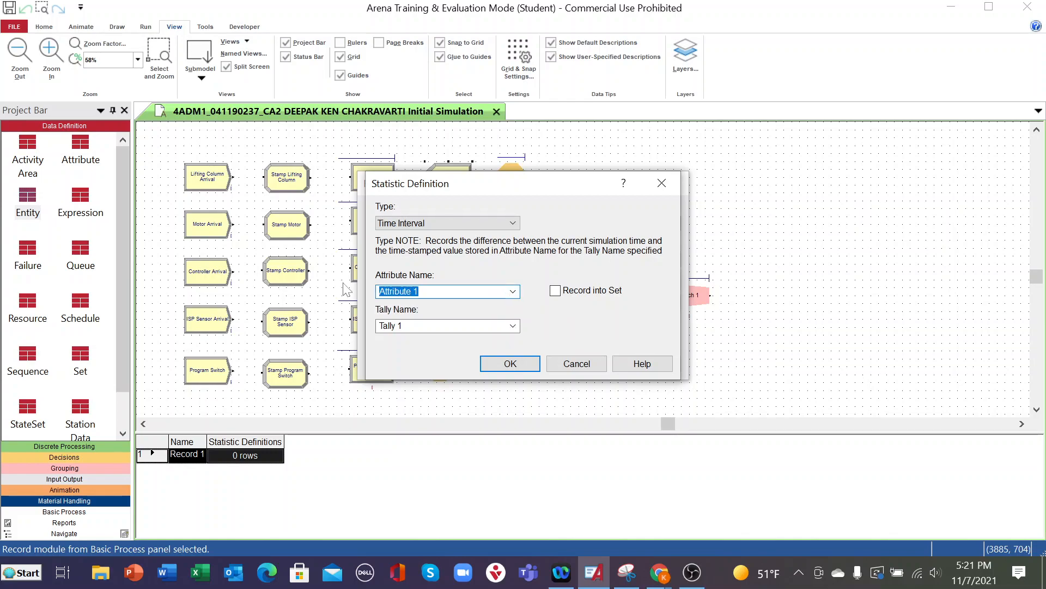
pyautogui.write('Column Arrival Time')
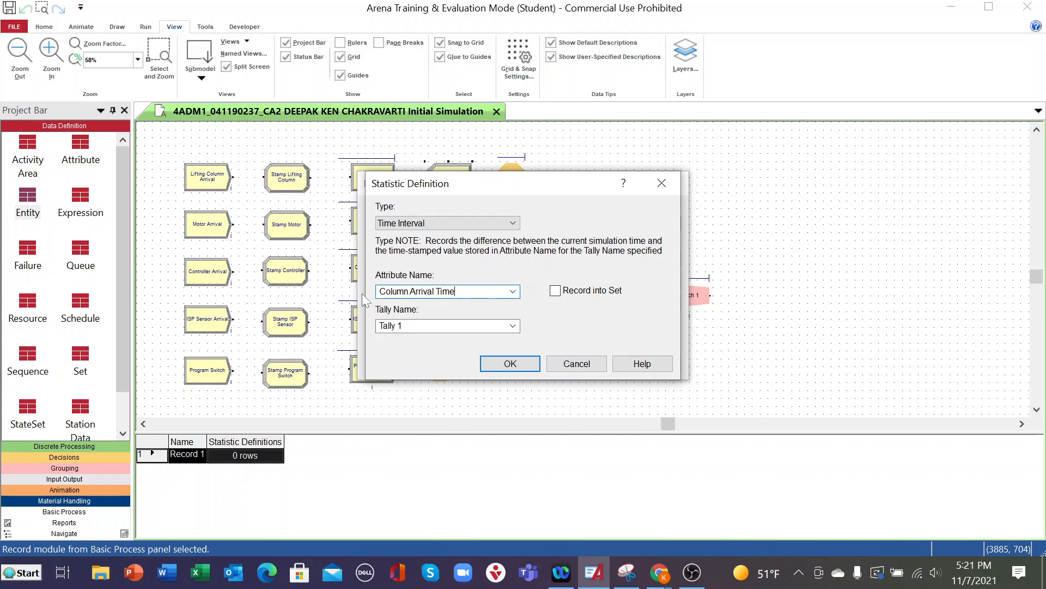
# - Name the statistic's tally Tally 1 Column Arrival Time and accept the statistic and Record module settings
pyautogui.click(512, 326)
pyautogui.click(511, 326)
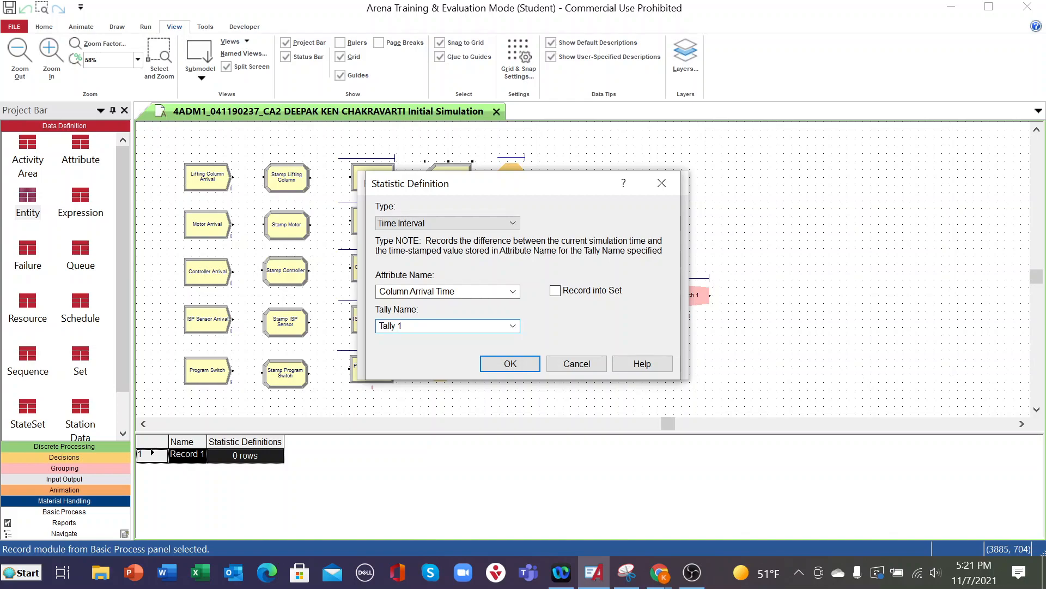
pyautogui.write('Column Arrival Time')
pyautogui.click(506, 370)
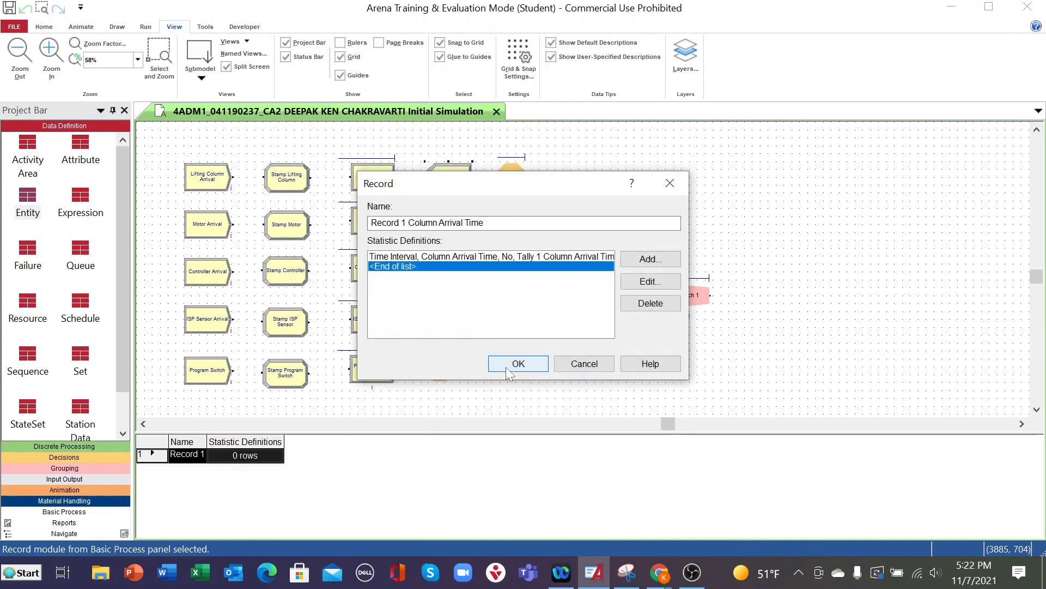
pyautogui.click(507, 371)
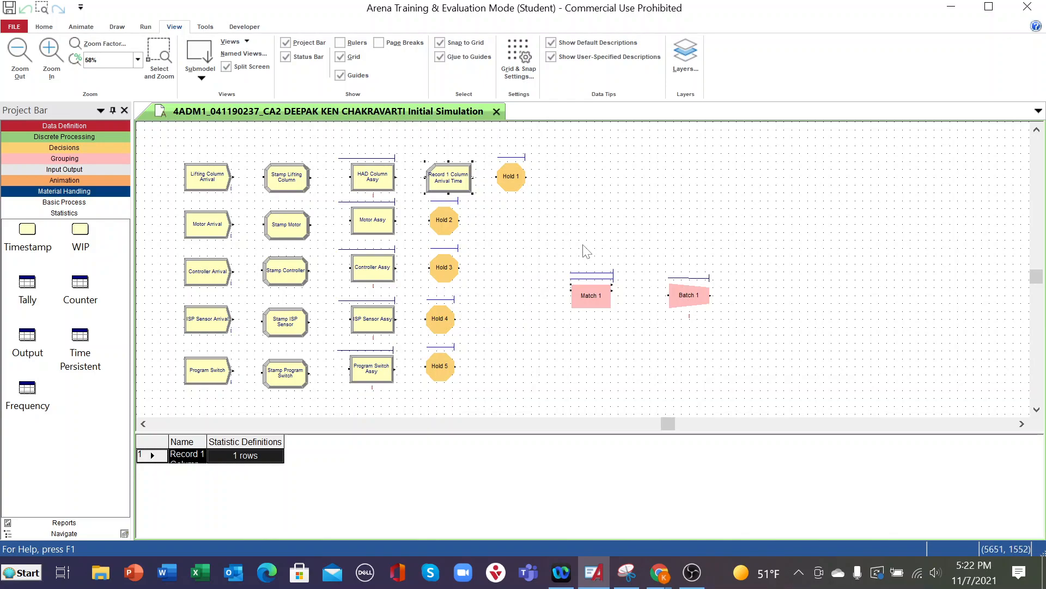
# - Shift the Motor Assy process module slightly downward in its line
pyautogui.moveTo(513, 178)
pyautogui.click(374, 233)
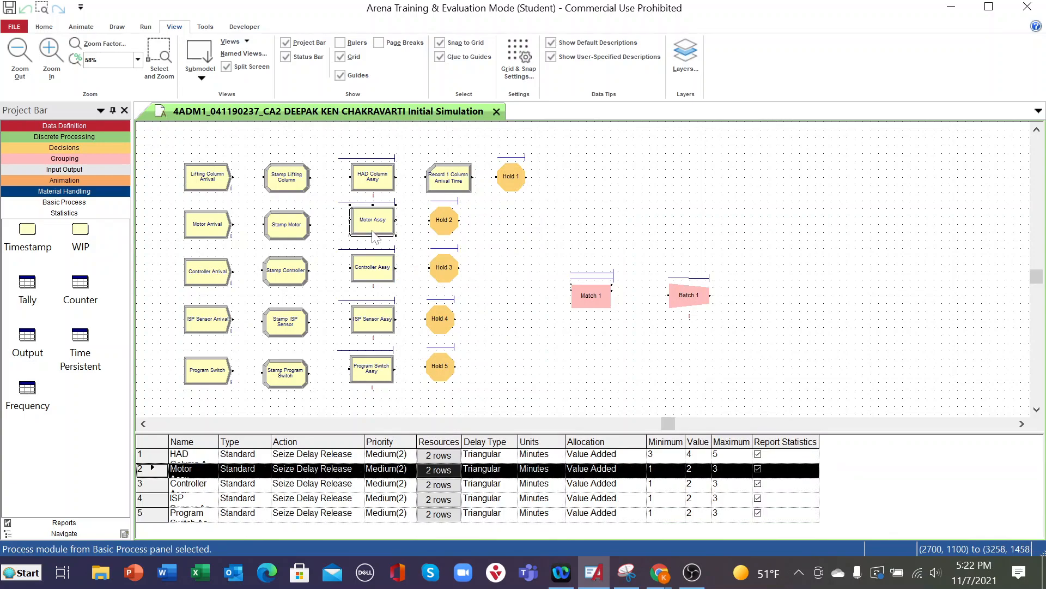
pyautogui.moveTo(375, 235); pyautogui.dragTo(374, 238)
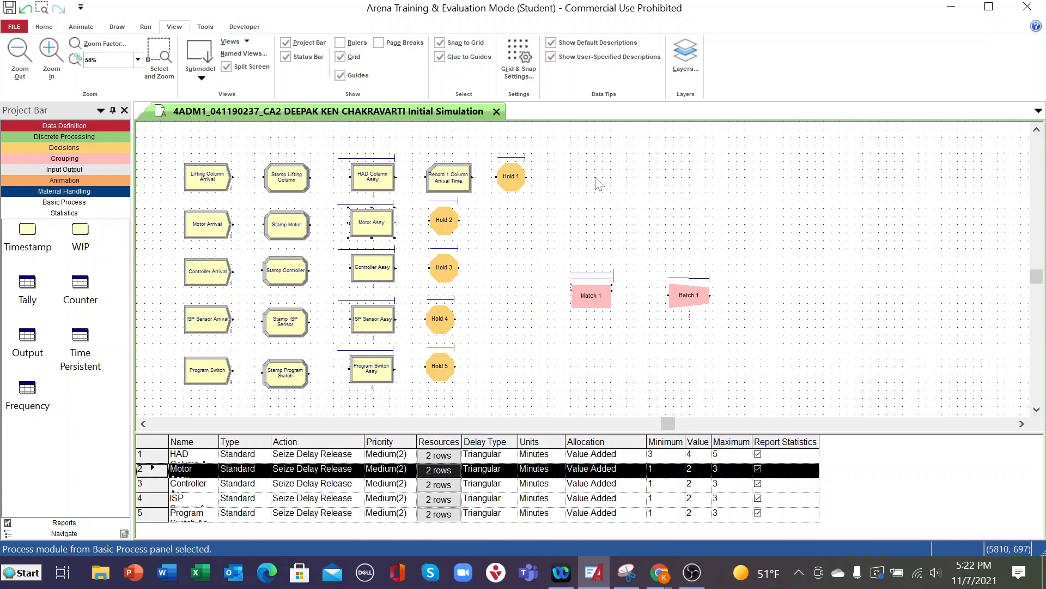
# - Rename Hold 1 in the lifting column line as Hold Column and set its type to Scan for Condition
pyautogui.doubleClick(515, 176)
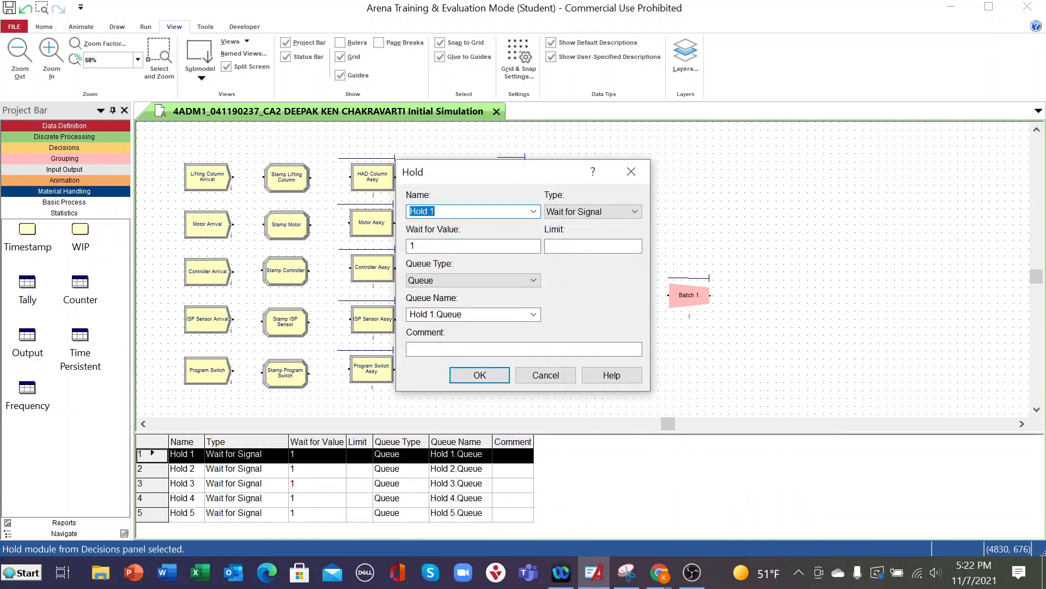
pyautogui.click(447, 211)
pyautogui.press('BackSpace')
pyautogui.write('Column')
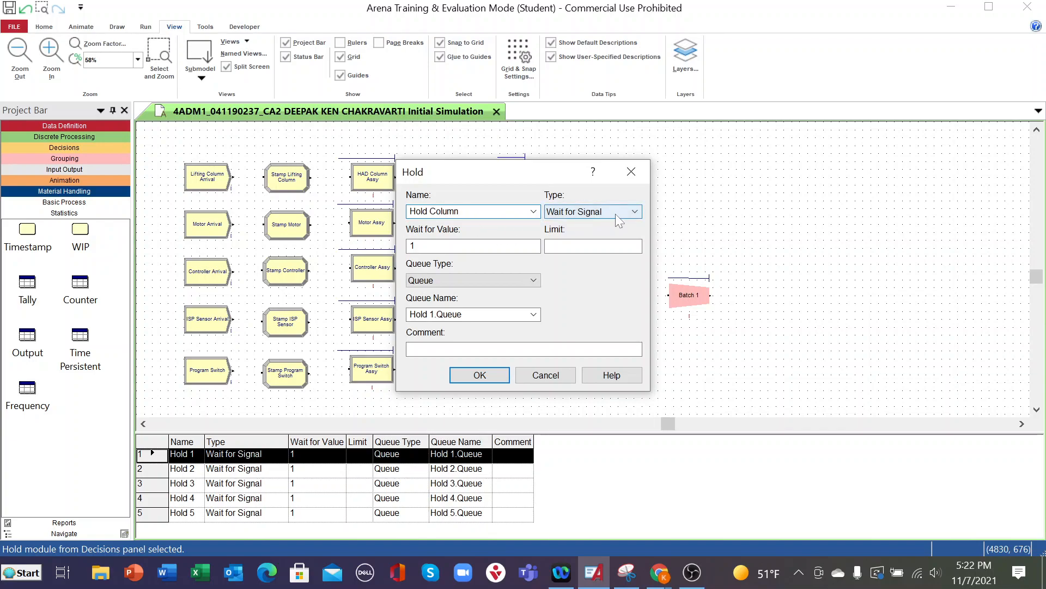
pyautogui.click(635, 212)
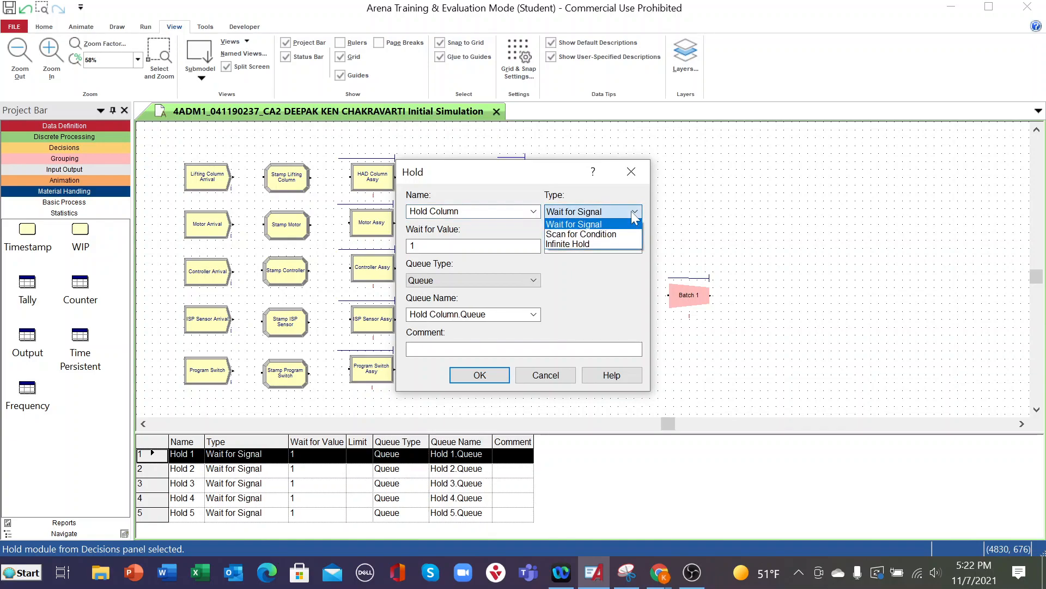
pyautogui.click(597, 234)
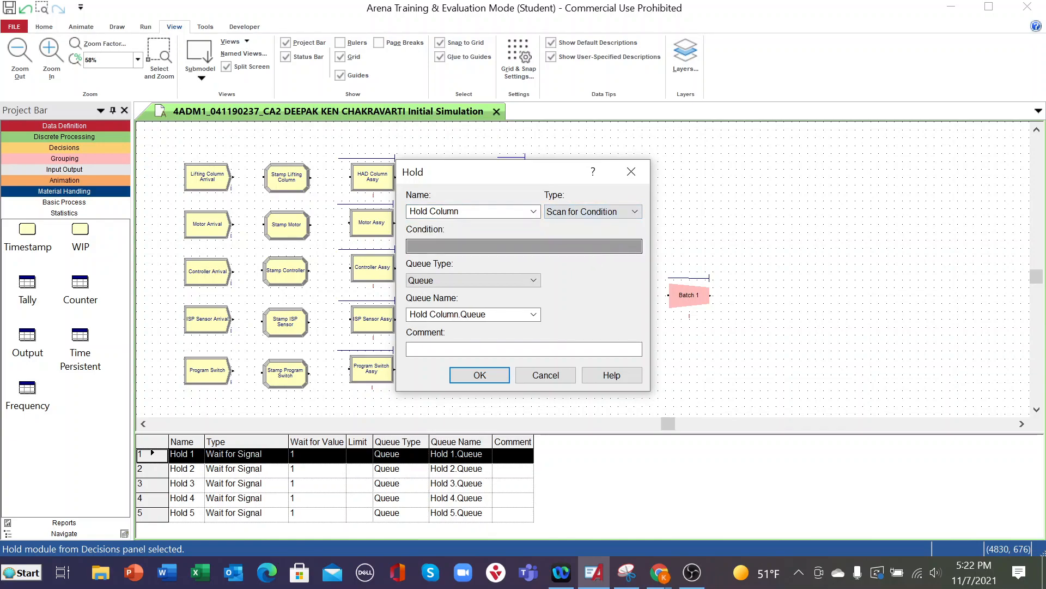
# - Build the Hold Column condition NQ(Match 1.Queue1) < 10 in the Expression Builder, using the current number in queue
pyautogui.rightClick(591, 250)
pyautogui.click(619, 372)
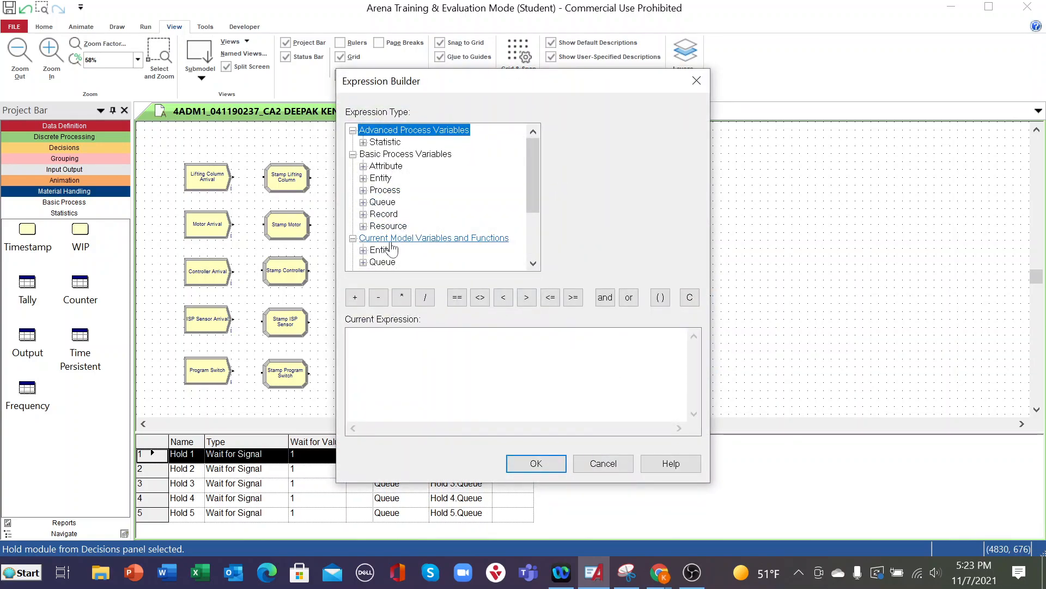
pyautogui.click(363, 262)
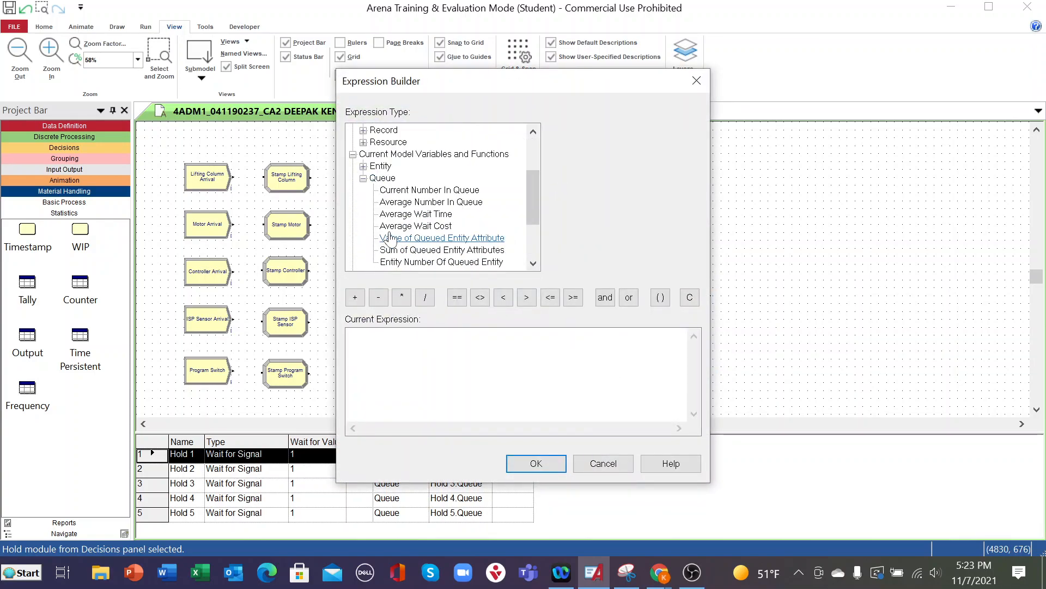
pyautogui.click(414, 191)
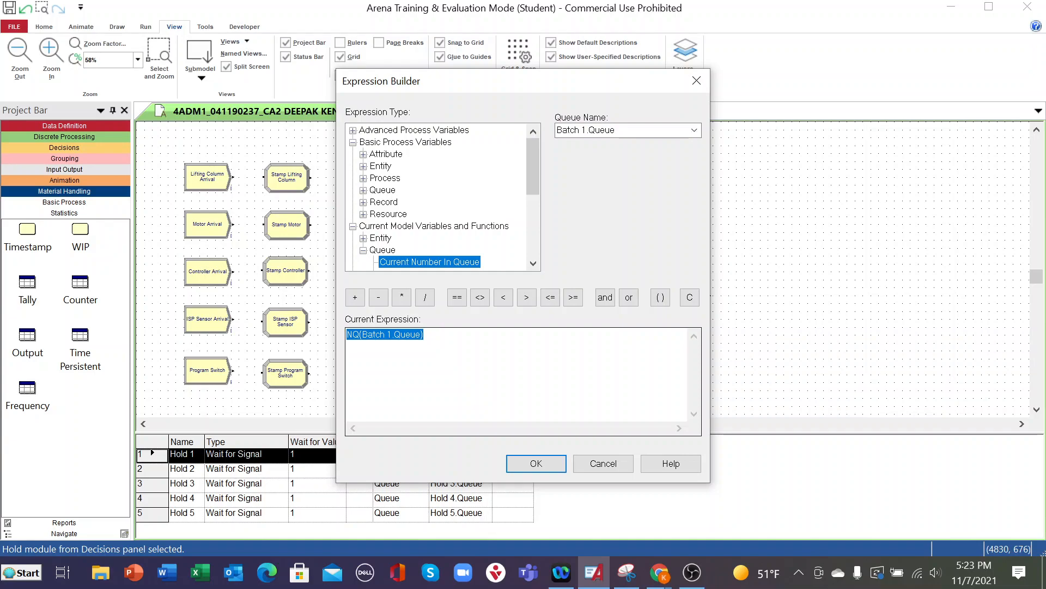
pyautogui.click(627, 131)
pyautogui.click(694, 131)
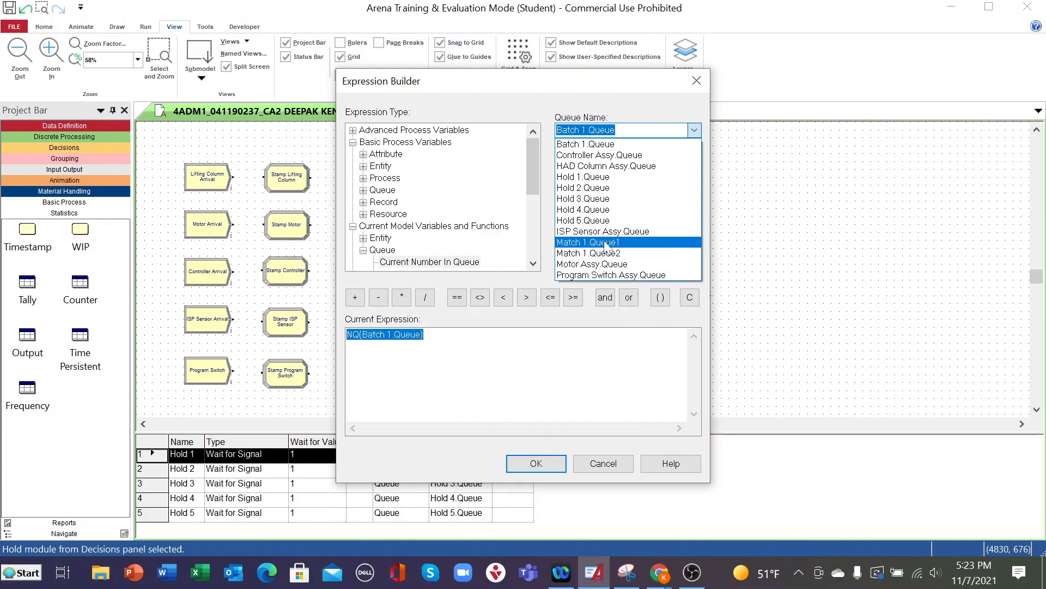
pyautogui.click(607, 243)
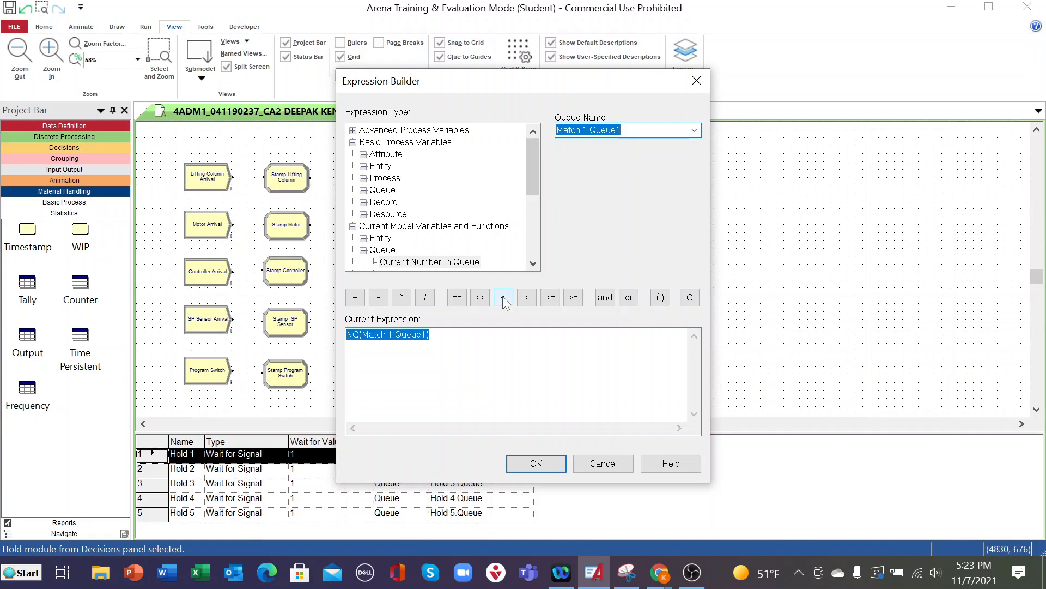
pyautogui.click(694, 130)
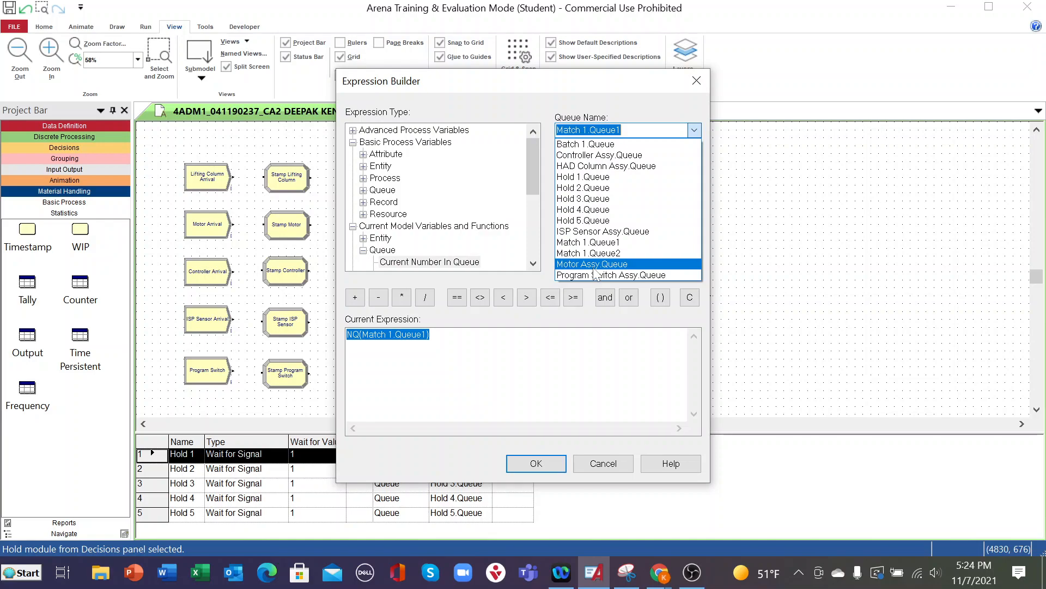
pyautogui.click(605, 243)
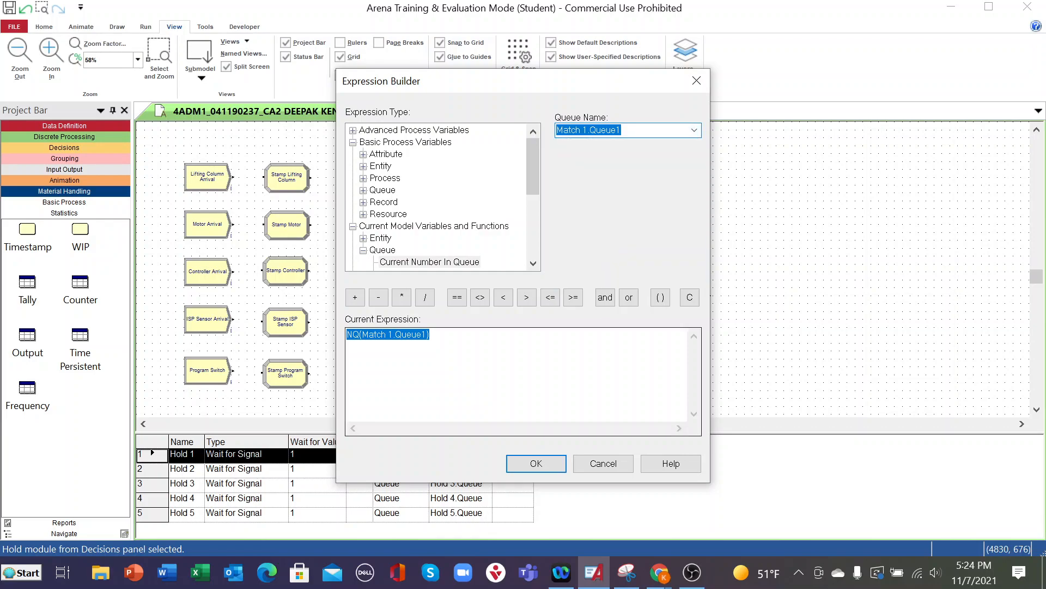
pyautogui.click(505, 297)
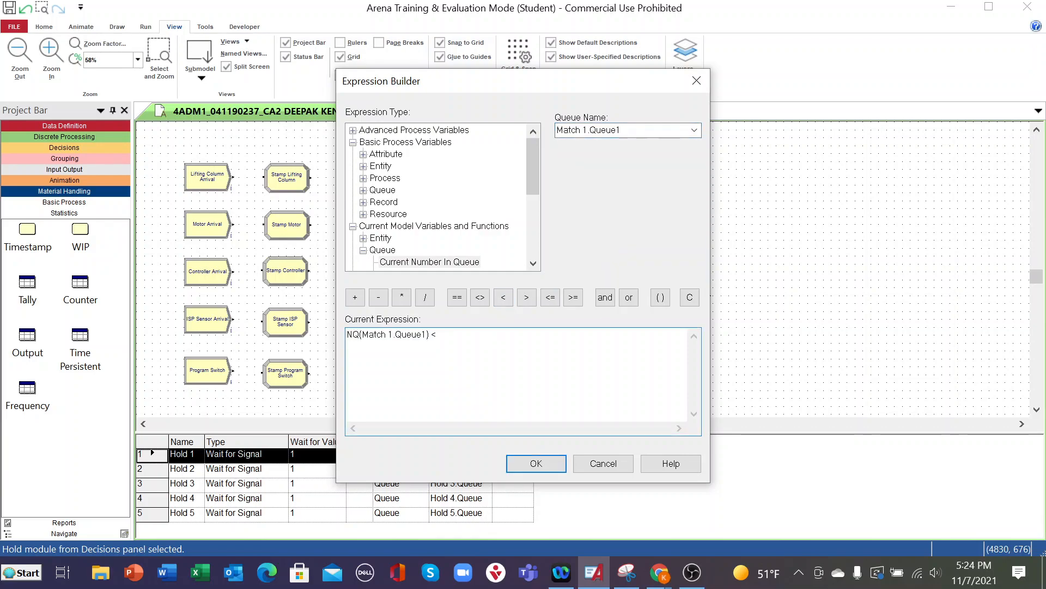
pyautogui.write('10')
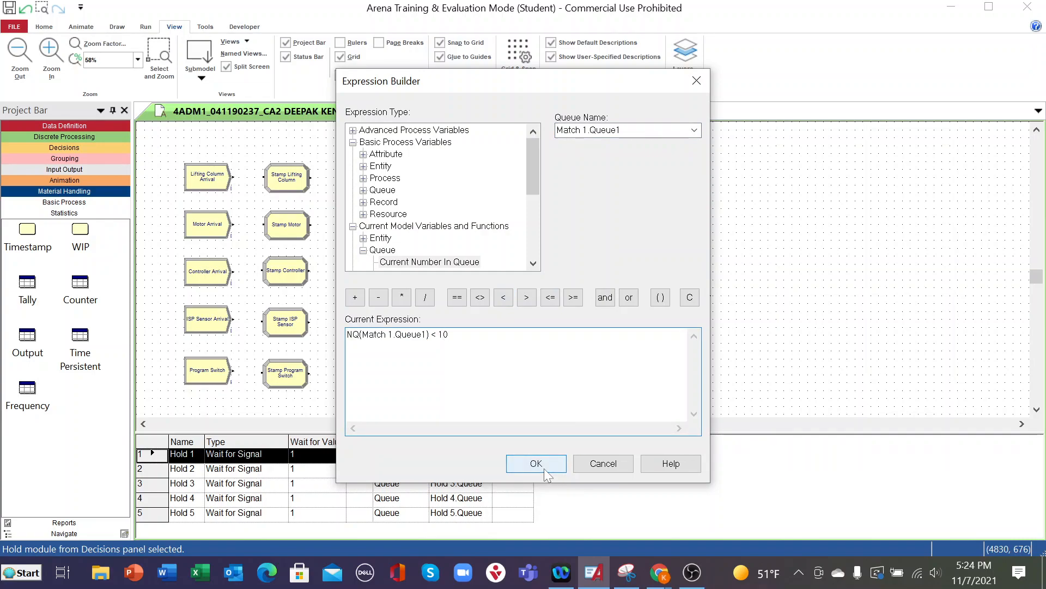
pyautogui.scroll(-2, 470, 248)
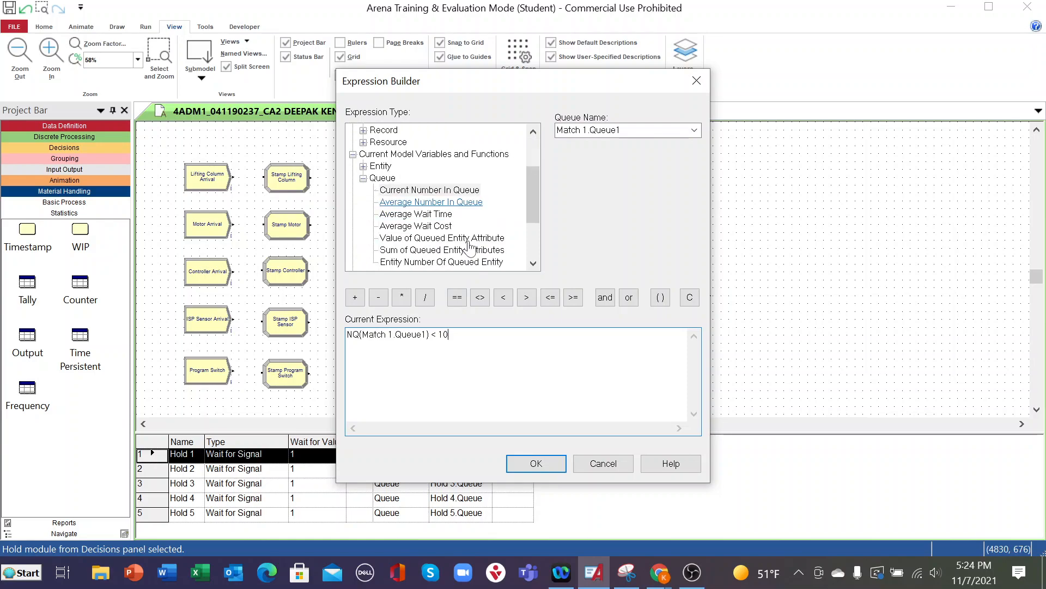
pyautogui.click(443, 190)
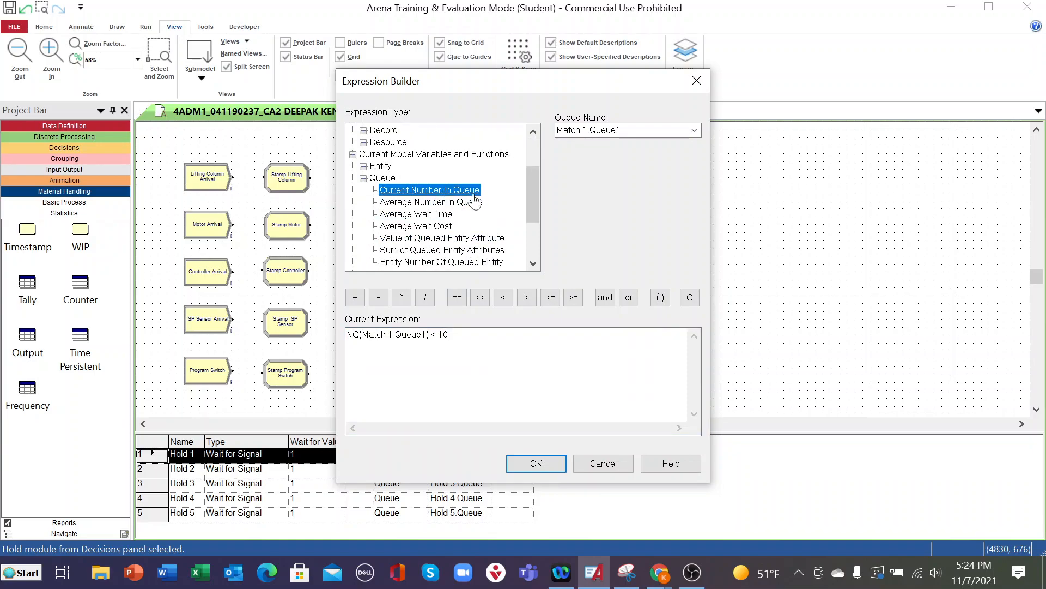
pyautogui.click(695, 132)
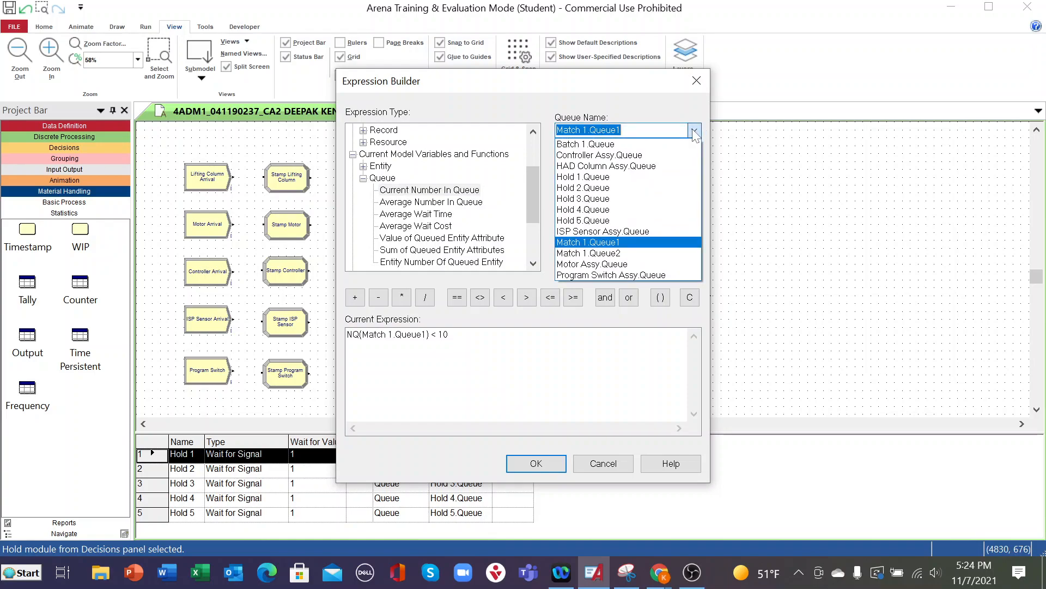
pyautogui.click(605, 242)
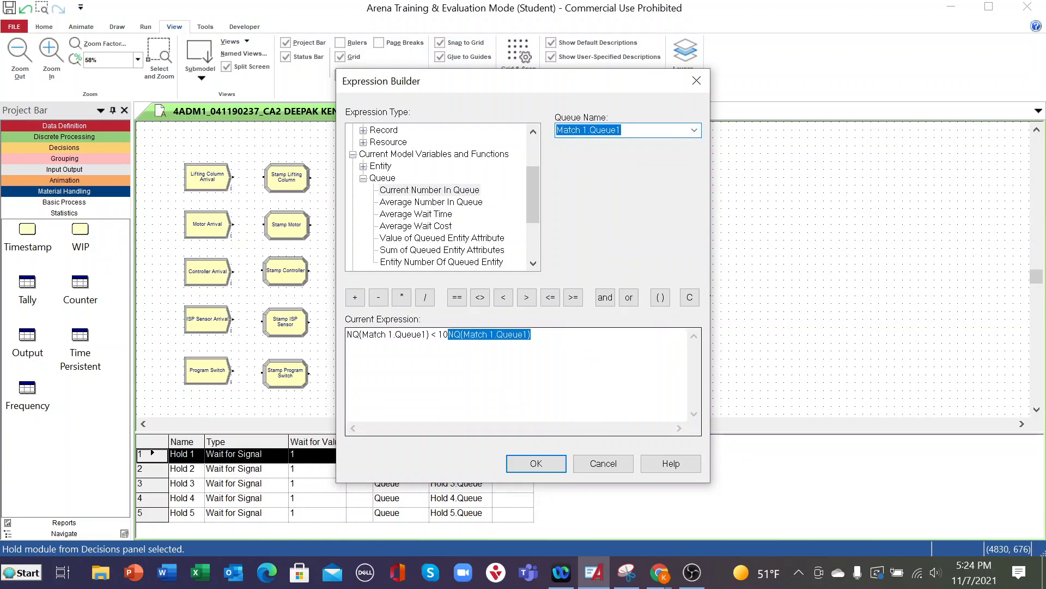
pyautogui.press('BackSpace')
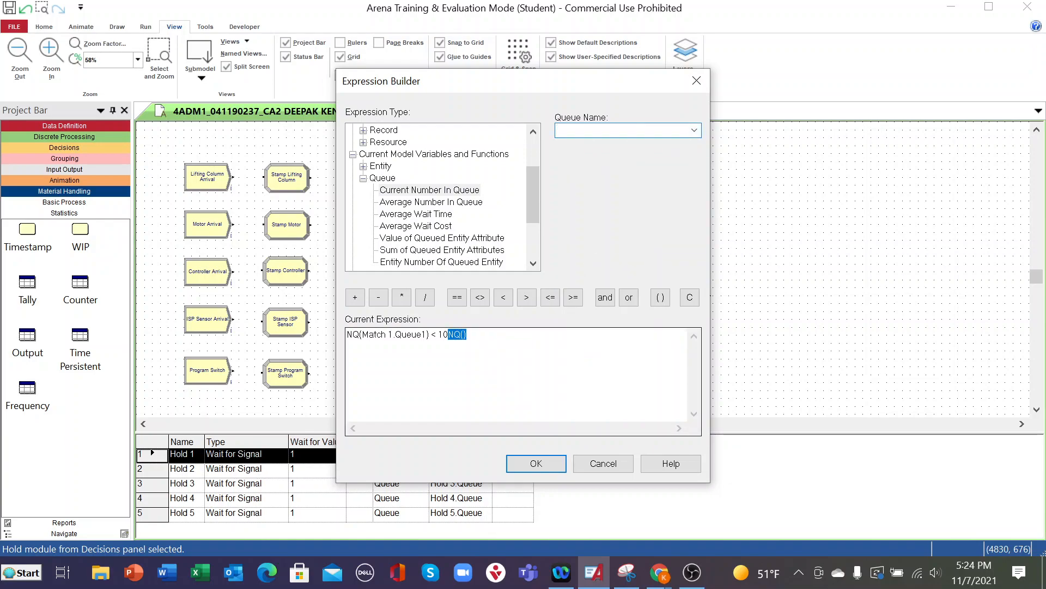
pyautogui.click(468, 335)
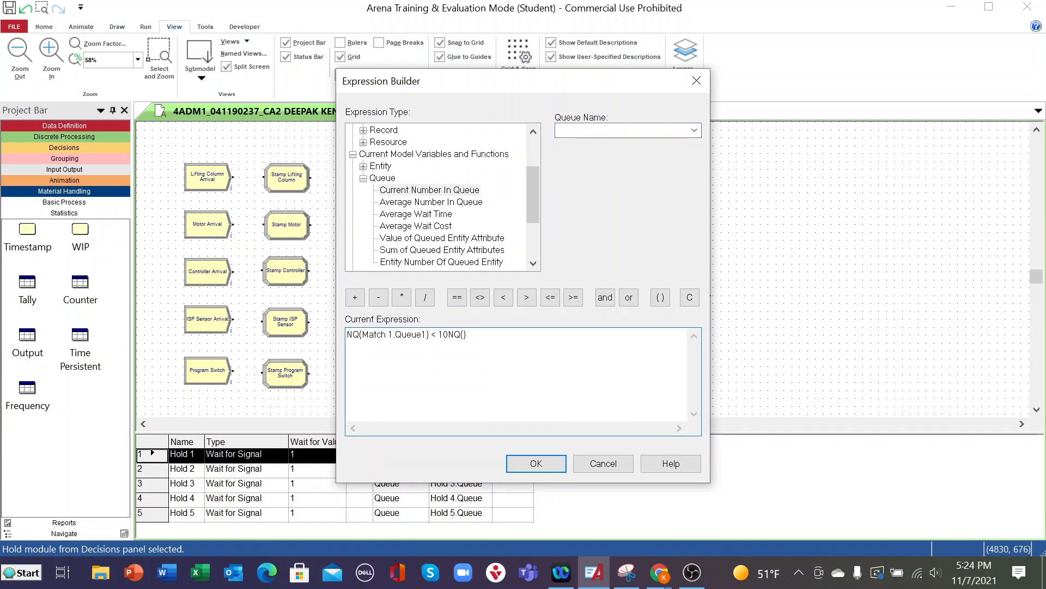
pyautogui.press('BackSpace')
pyautogui.press('BackSpace')
pyautogui.press('BackSpace')
# - Accept the condition expression and the Hold Column module settings
pyautogui.click(520, 463)
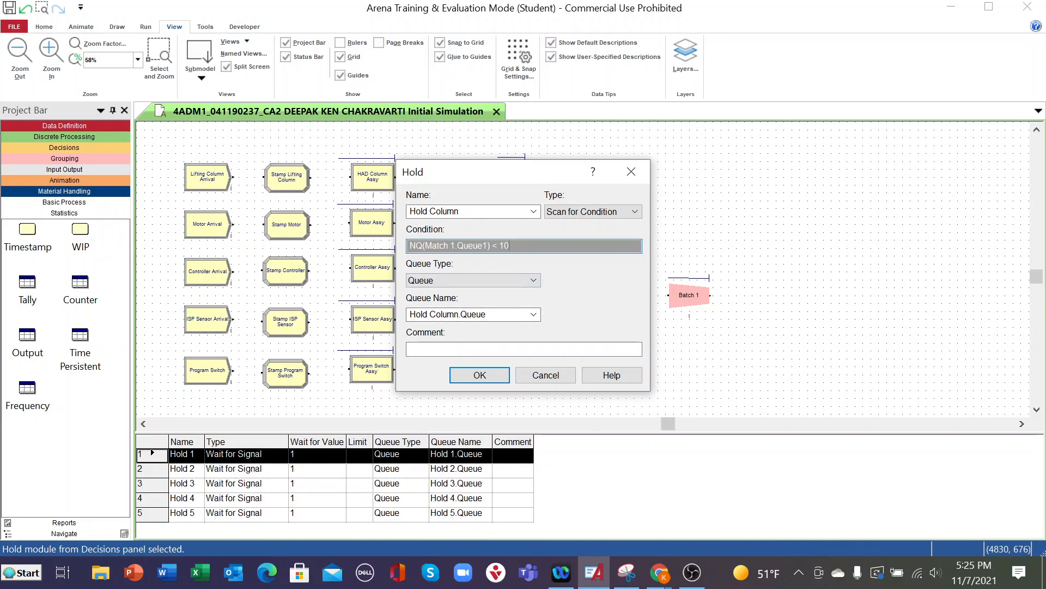
pyautogui.click(480, 375)
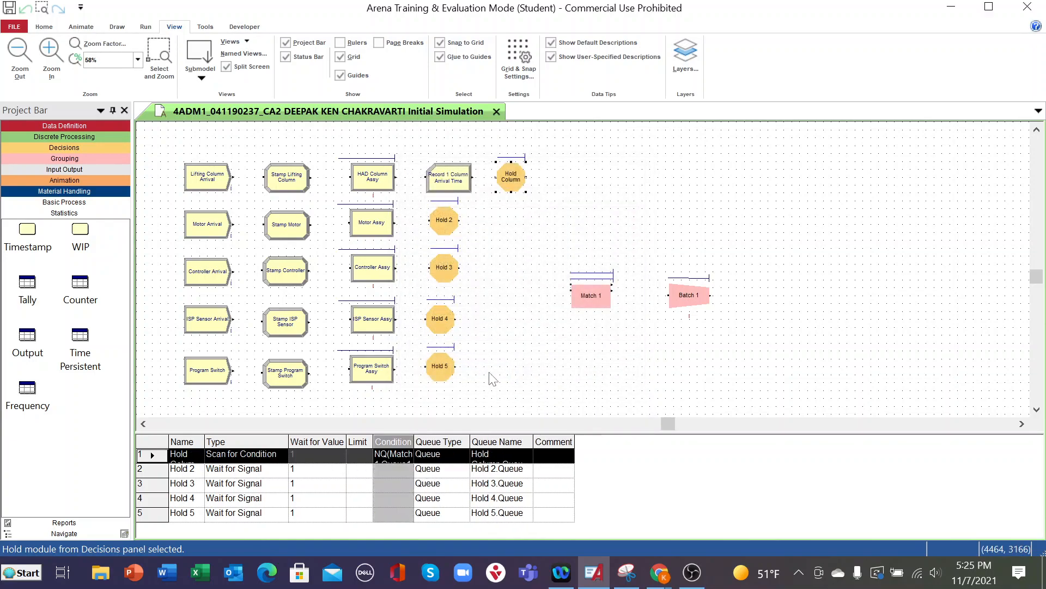
# - Rename Hold 2 in the motor line as Hold Motor and set its type to Scan for Condition
pyautogui.doubleClick(446, 222)
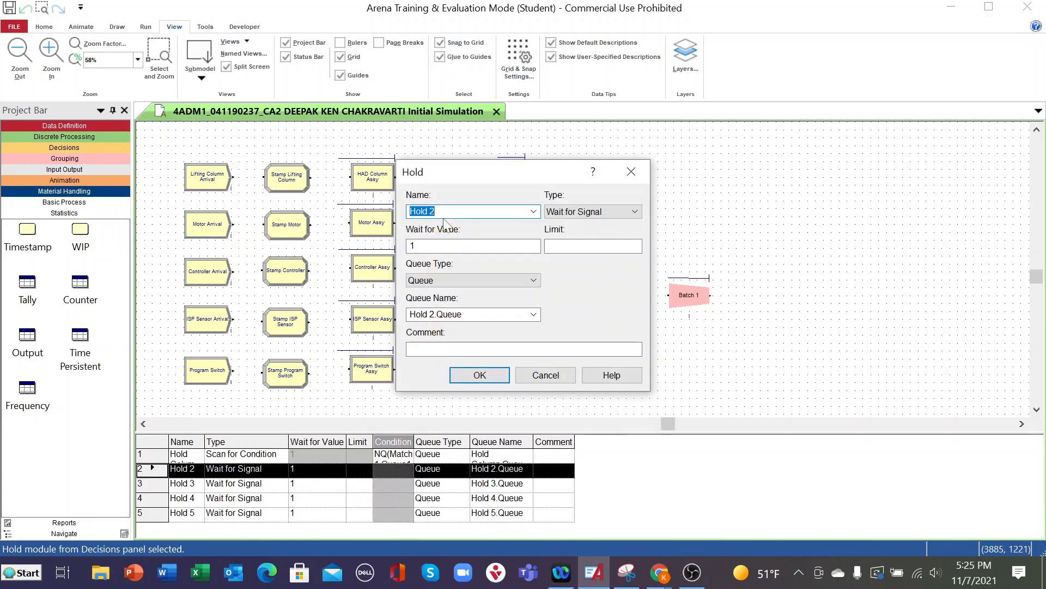
pyautogui.click(444, 211)
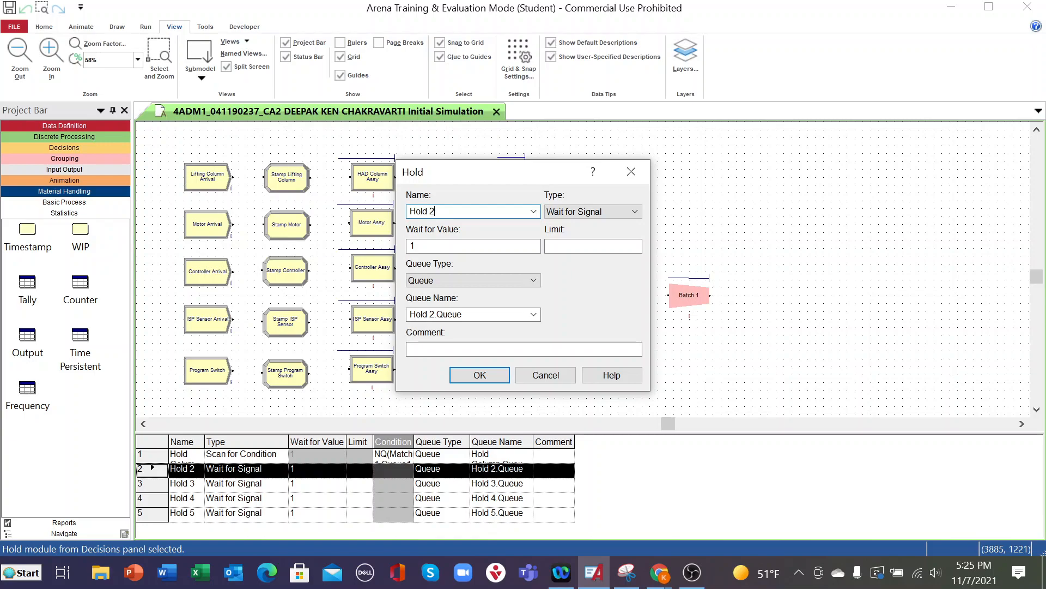
pyautogui.press('BackSpace')
pyautogui.write('Motor')
pyautogui.click(634, 212)
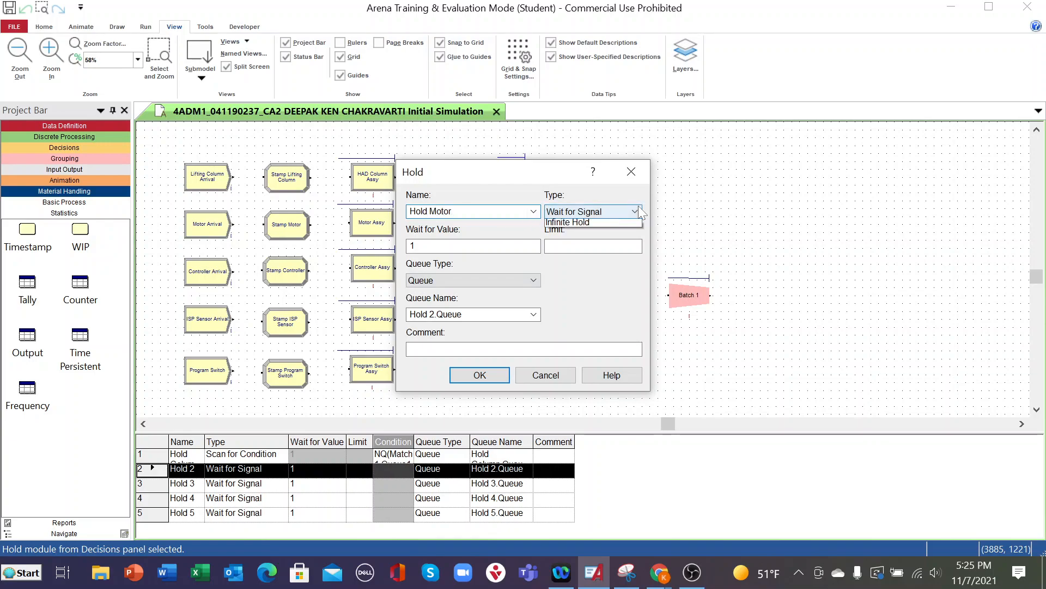
pyautogui.click(608, 236)
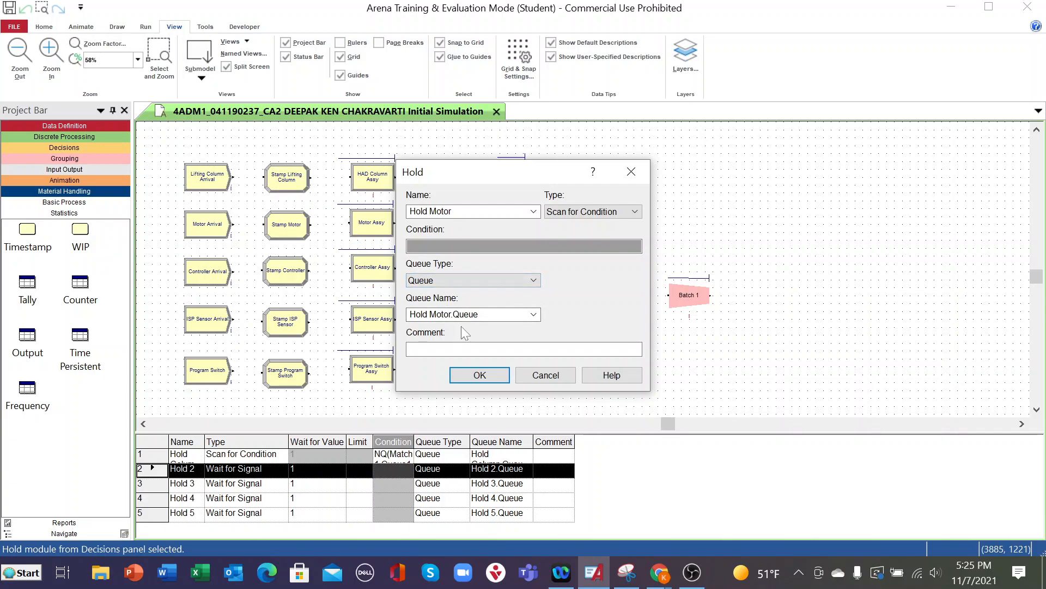
# - Start the Hold Motor condition in the Expression Builder with the current number in queue for Match 1.Queue2
pyautogui.rightClick(611, 251)
pyautogui.click(647, 371)
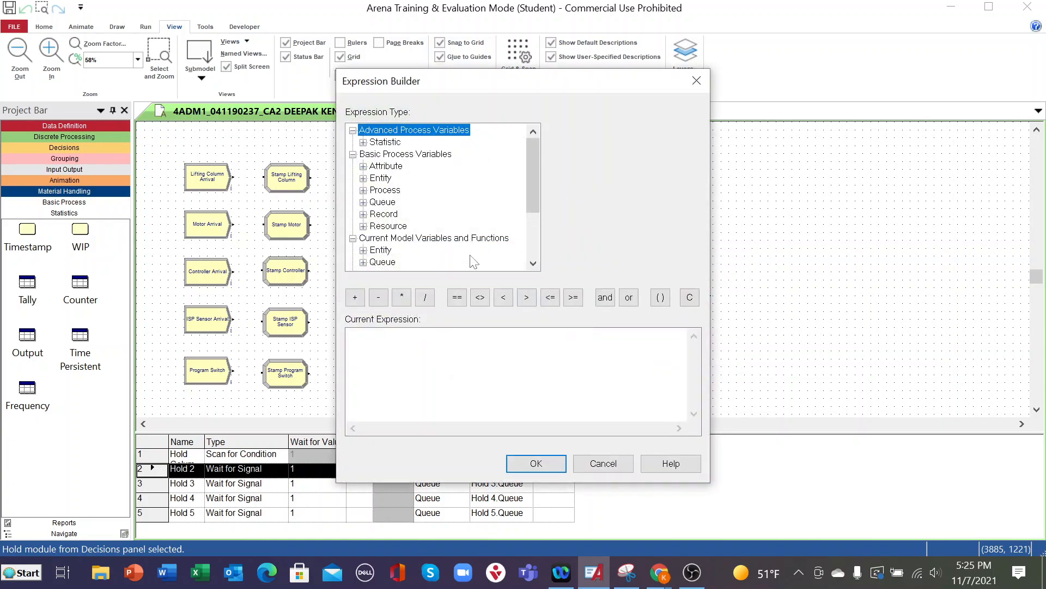
pyautogui.scroll(-1, 402, 226)
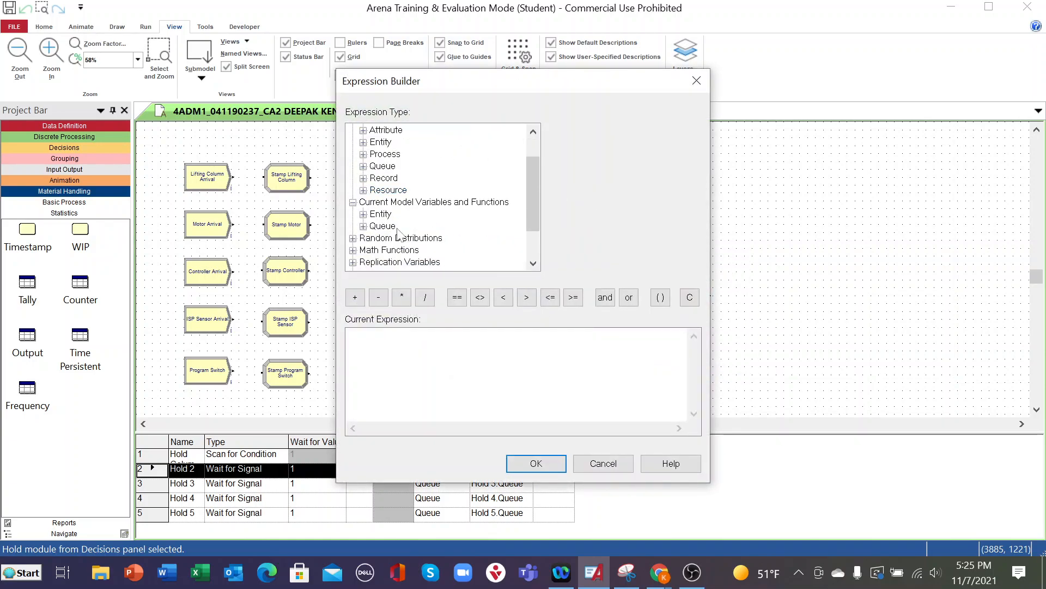
pyautogui.click(363, 225)
pyautogui.scroll(-1, 415, 185)
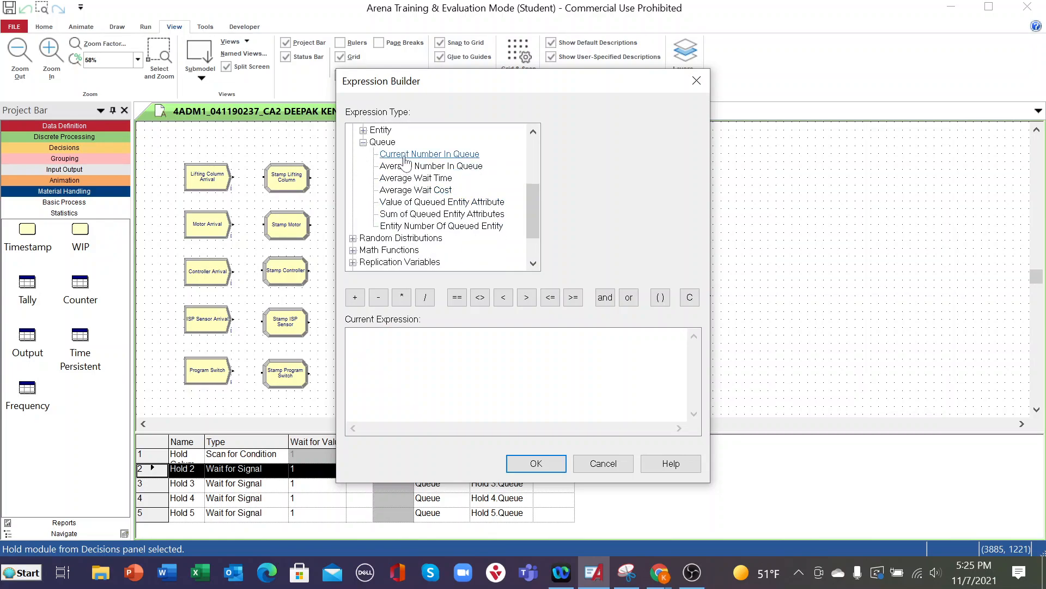
pyautogui.click(404, 157)
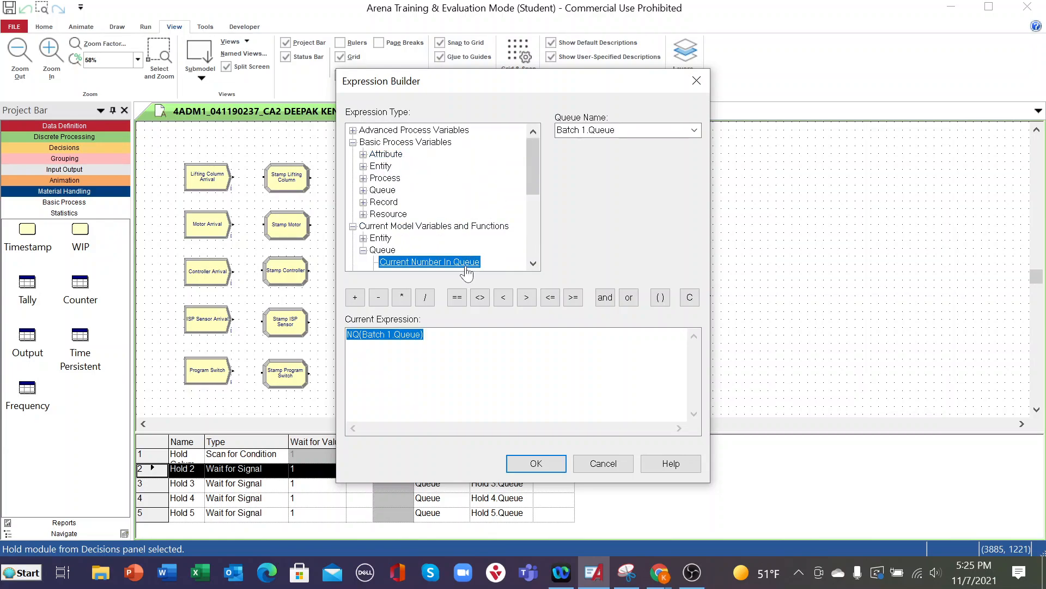
pyautogui.click(696, 133)
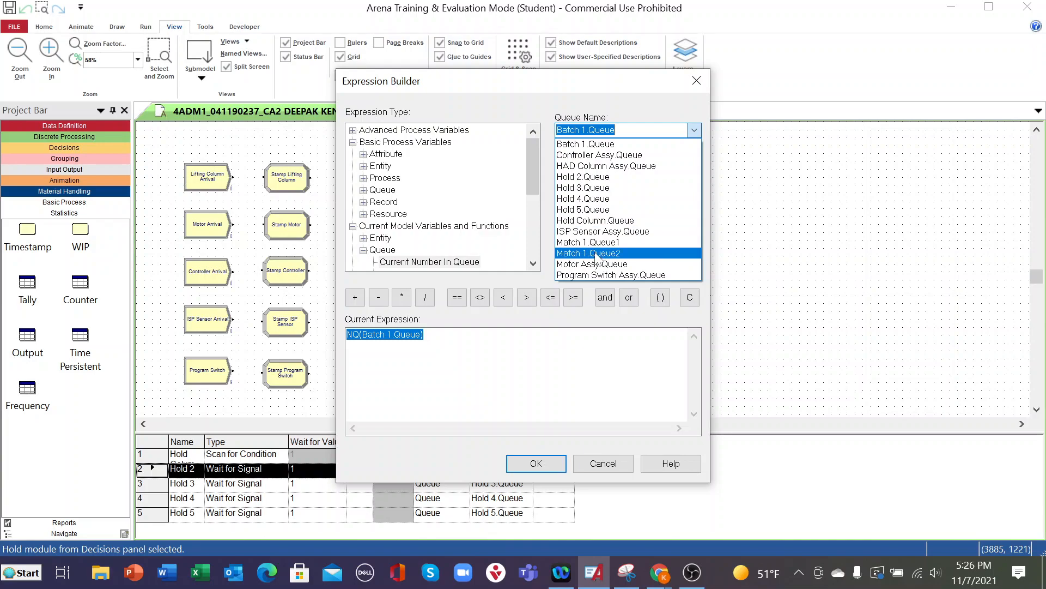
pyautogui.click(597, 253)
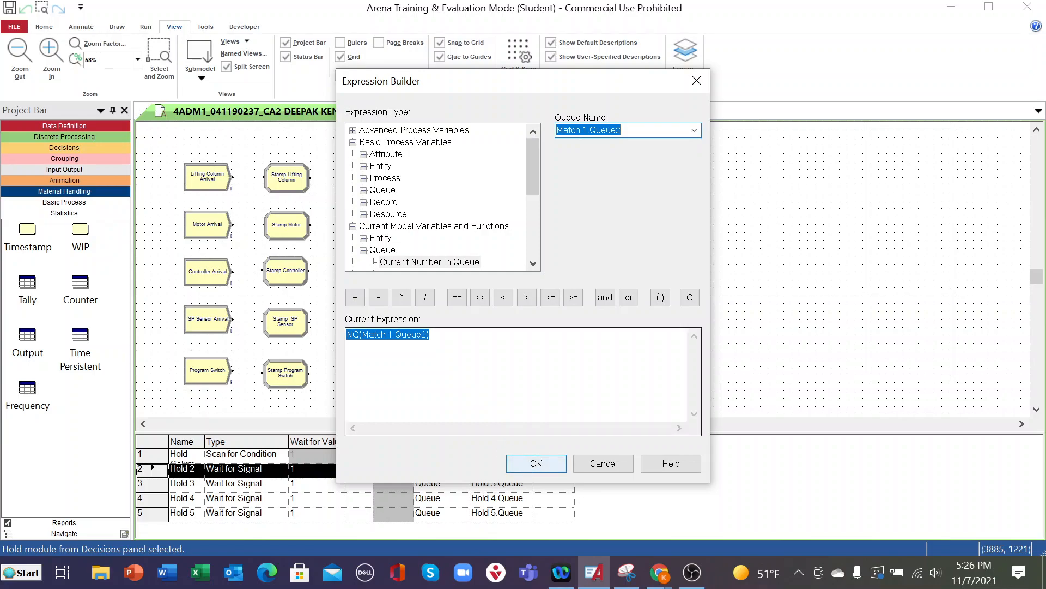
# - Complete the condition as NQ(Match 1.Queue2) < 10 and accept the Hold Motor module settings
pyautogui.click(503, 297)
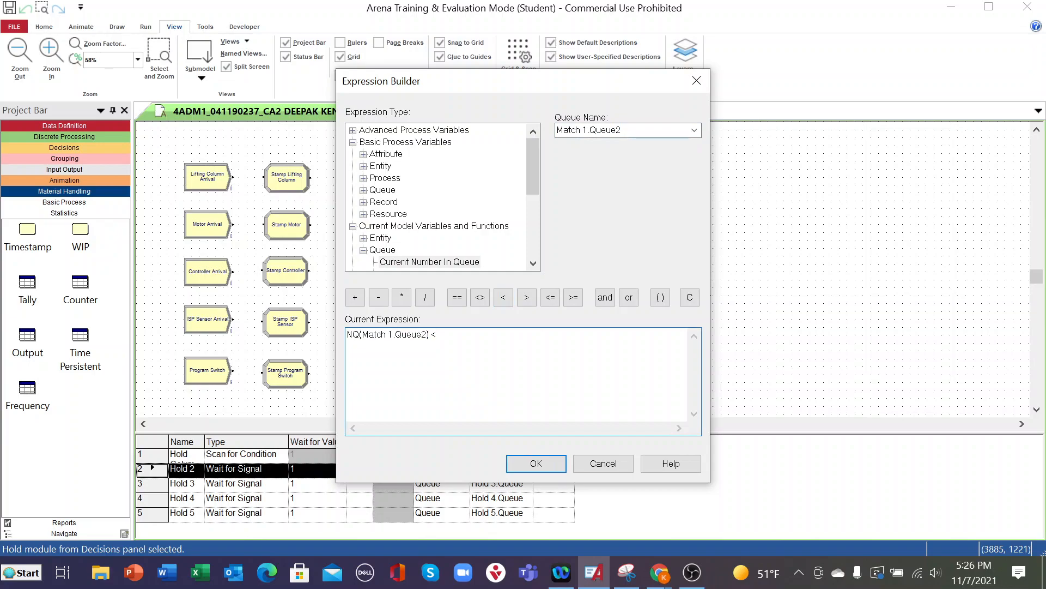
pyautogui.write('10')
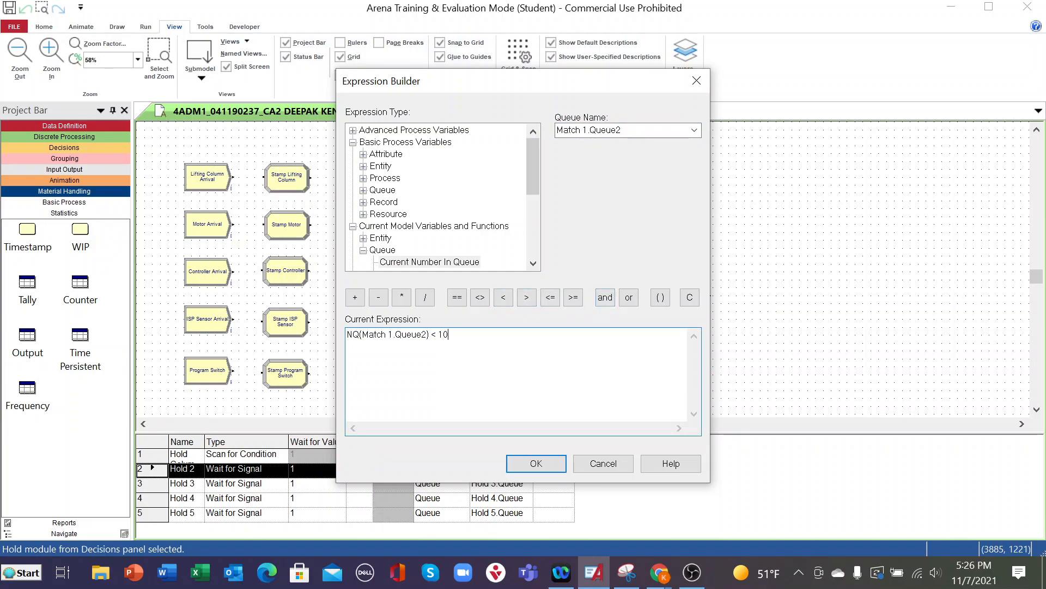
pyautogui.click(536, 464)
pyautogui.click(483, 379)
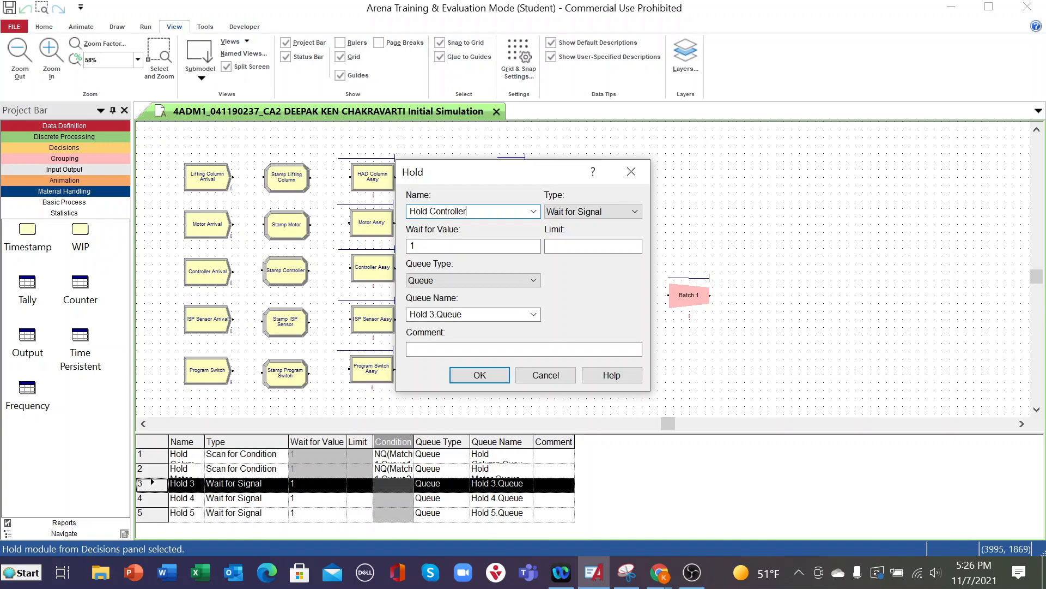
# - Set Hold Controller's type to Scan for Condition and start its condition in the Expression Builder with the current number in queue
pyautogui.click(635, 212)
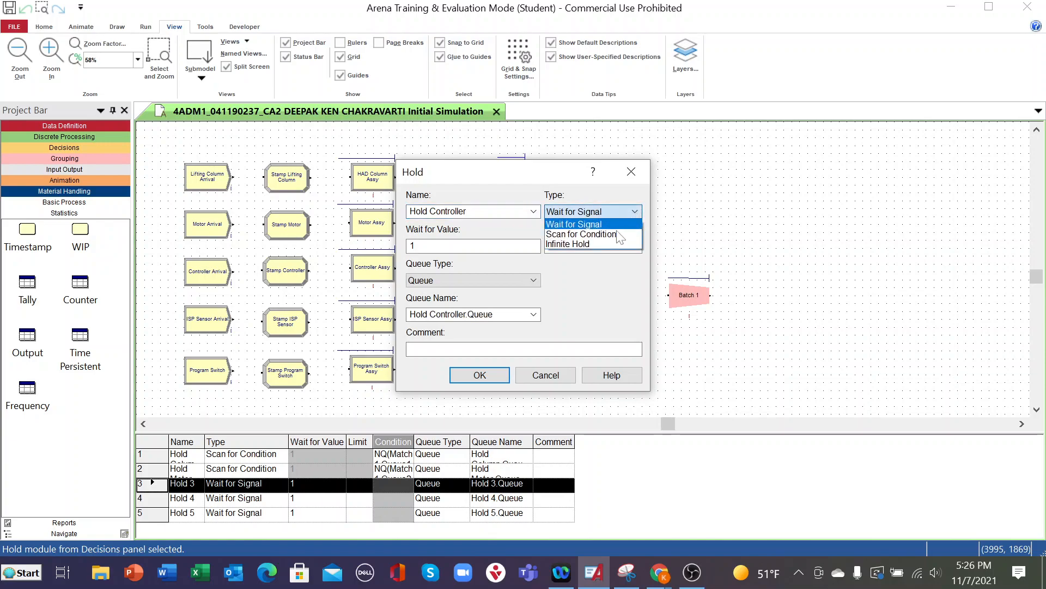
pyautogui.click(608, 233)
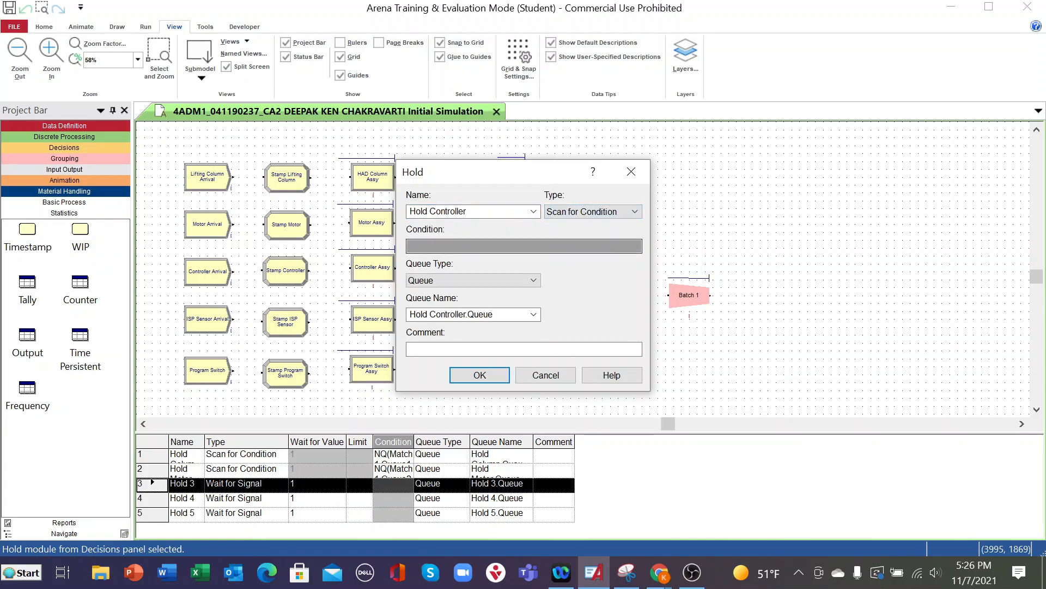
pyautogui.rightClick(515, 247)
pyautogui.click(565, 367)
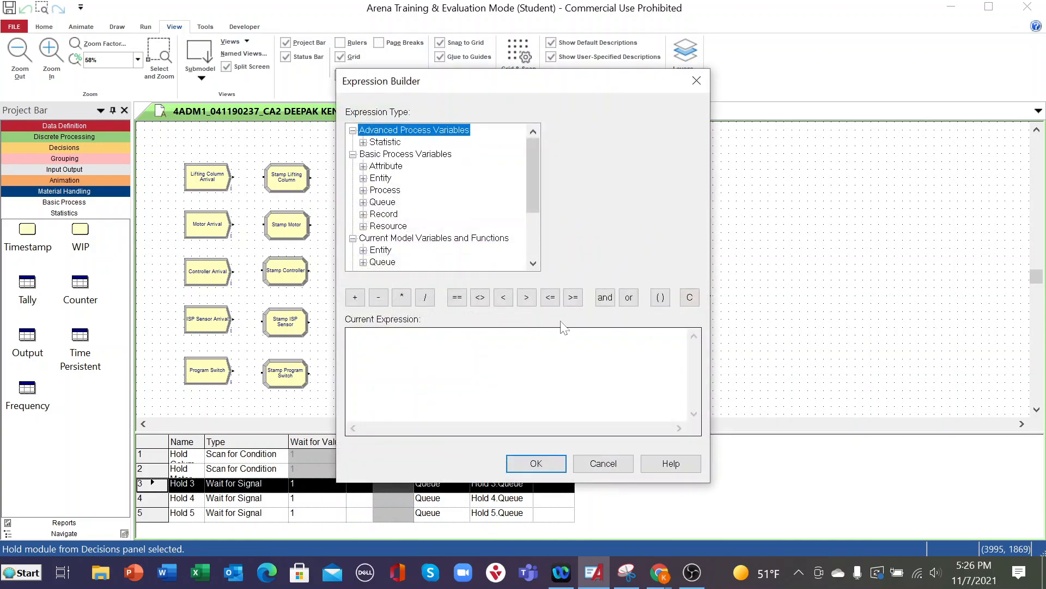
pyautogui.scroll(-2, 397, 234)
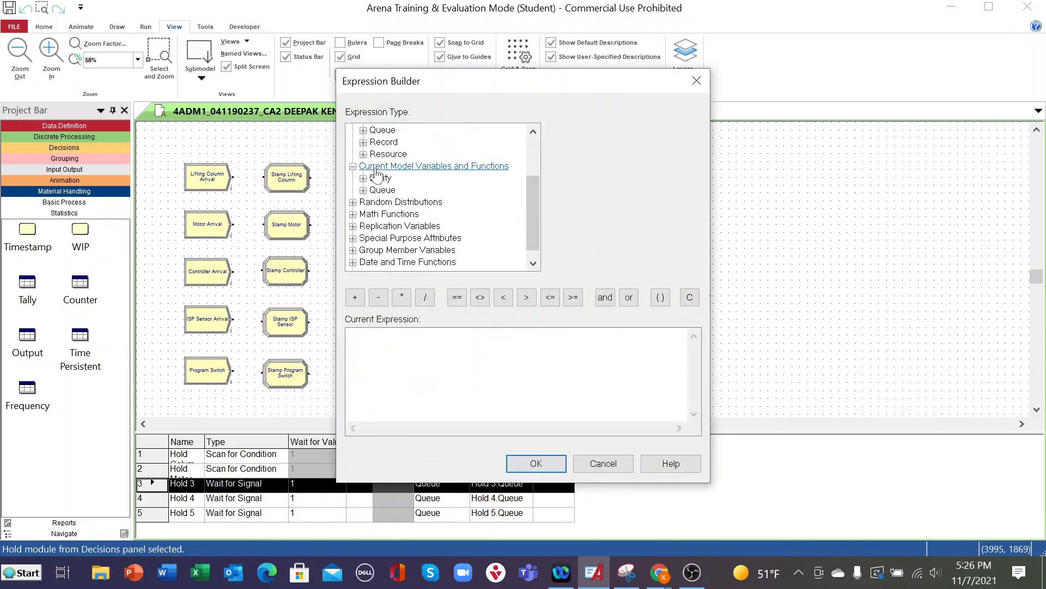
pyautogui.click(363, 190)
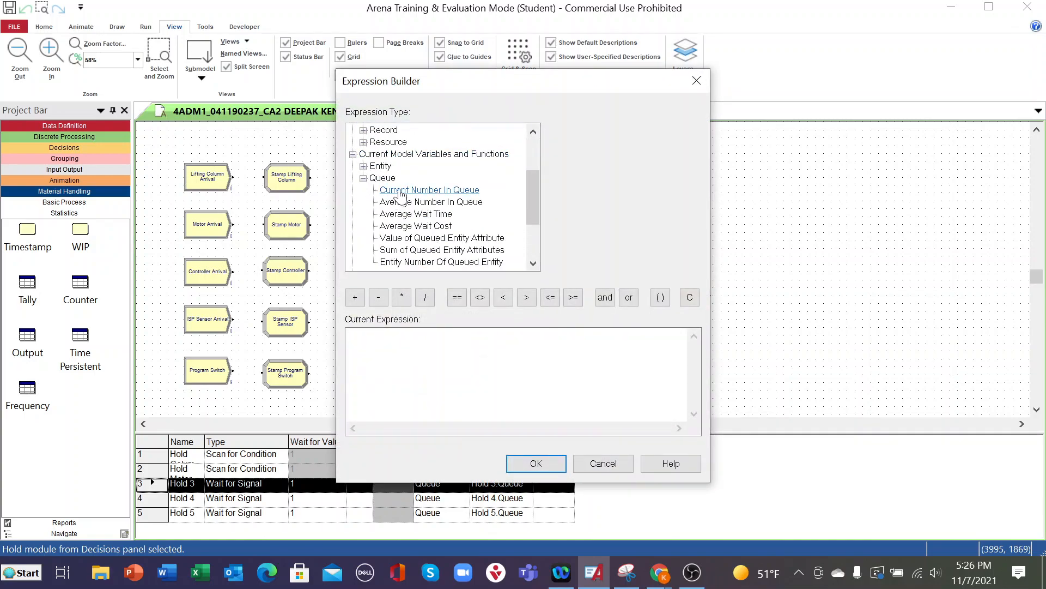
pyautogui.click(403, 191)
pyautogui.click(694, 130)
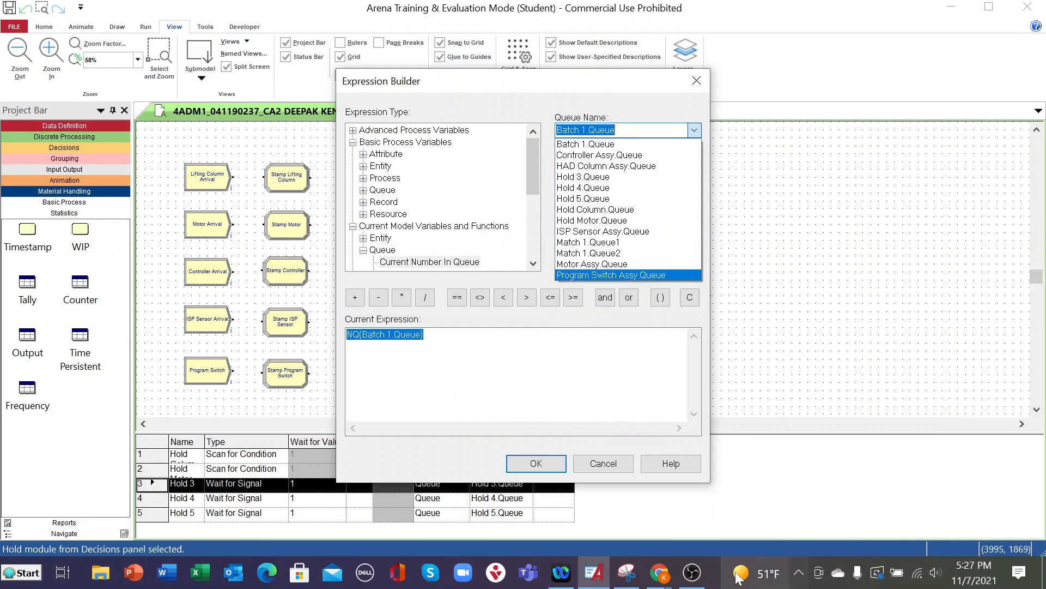
pyautogui.click(692, 573)
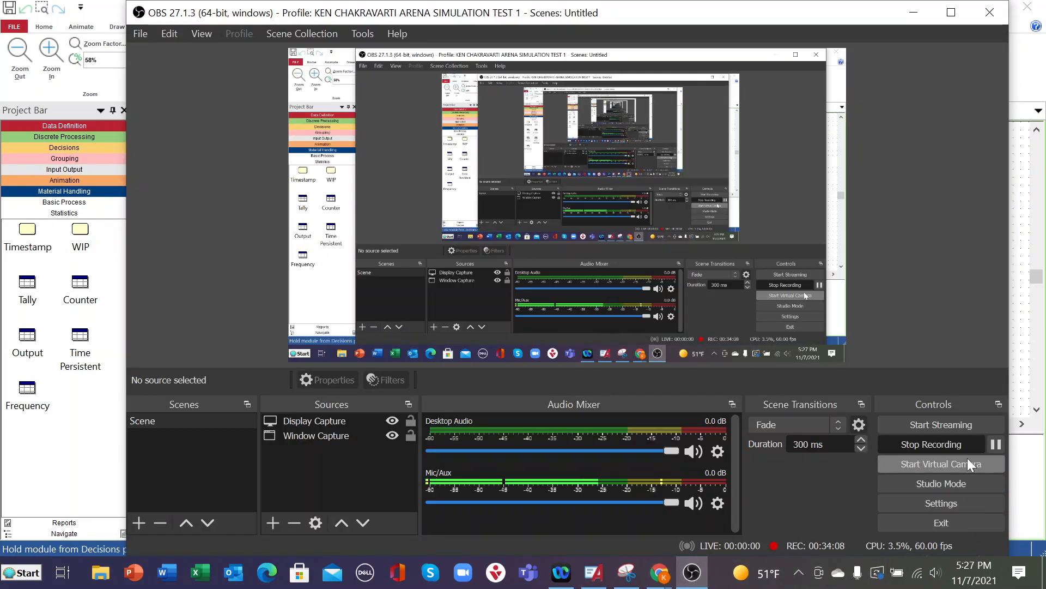
pyautogui.click(996, 444)
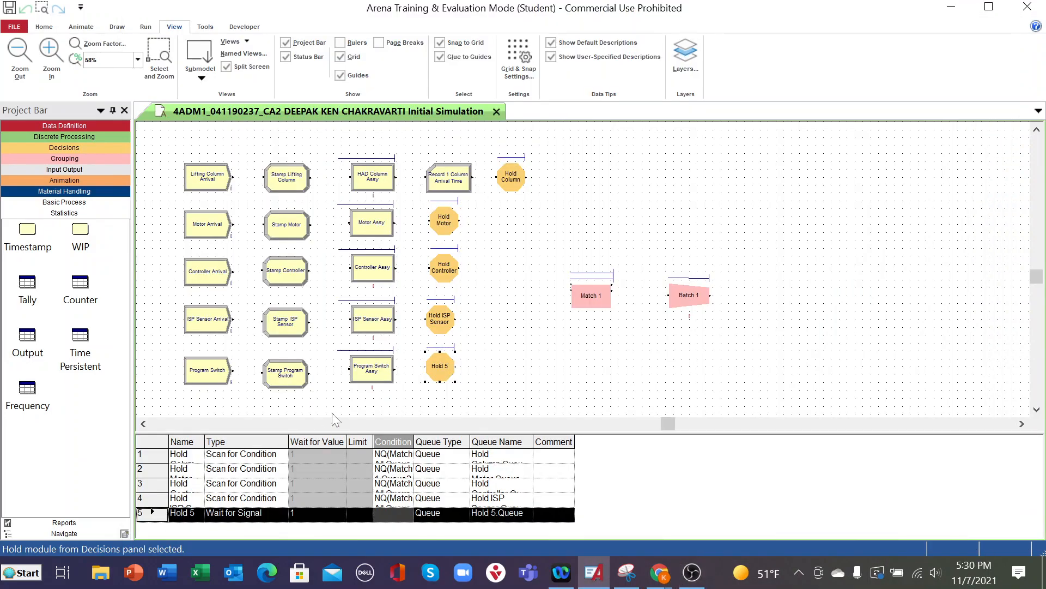
# - Rename Hold 5 in the program switch line as Hold Program Switch and set its type to Scan for Condition
pyautogui.doubleClick(429, 369)
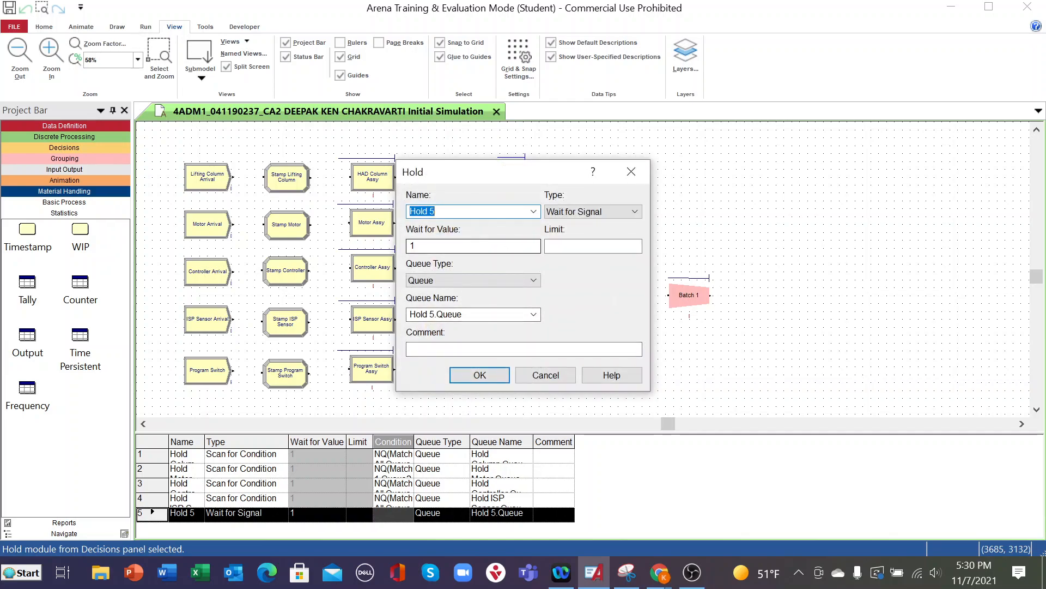
pyautogui.click(467, 211)
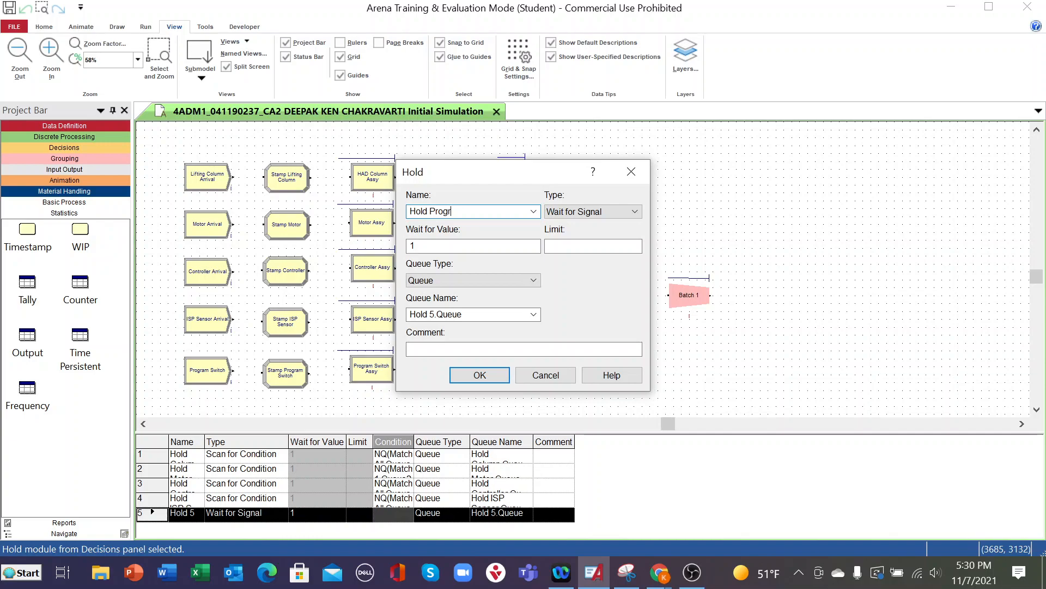
pyautogui.write('Program Switch')
pyautogui.click(635, 212)
pyautogui.click(605, 234)
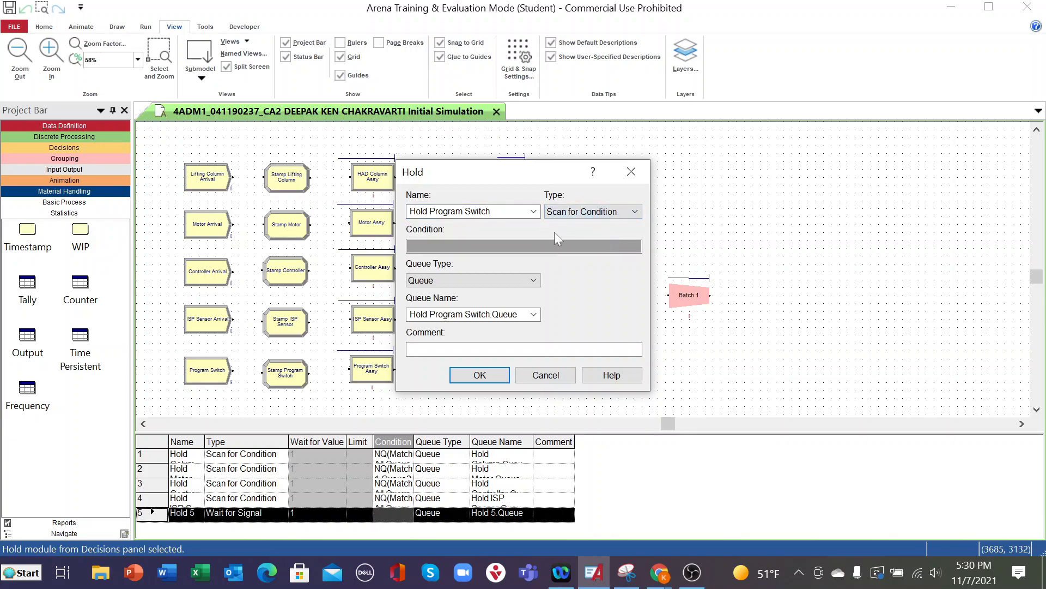
# - Start the Hold Program Switch condition in the Expression Builder with the current number in queue for Match 1.Queue1
pyautogui.click(491, 246)
pyautogui.rightClick(495, 244)
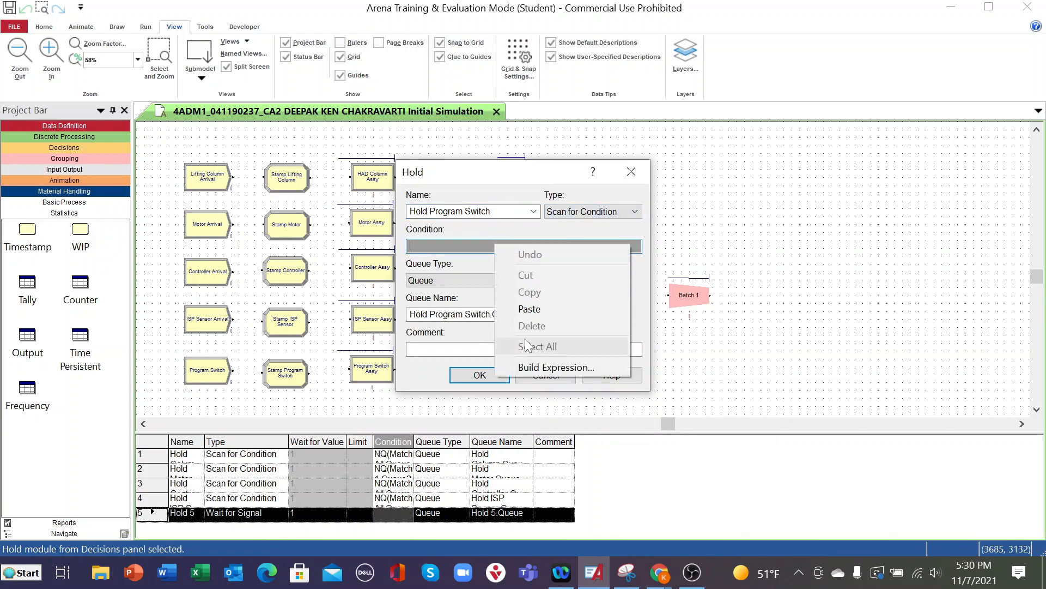
pyautogui.click(527, 368)
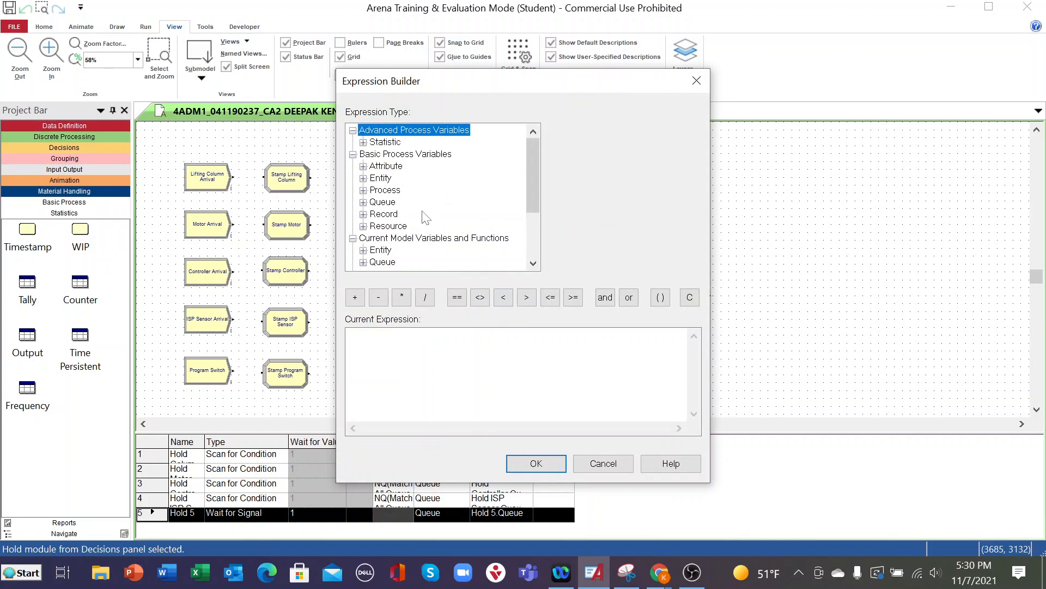
pyautogui.scroll(-2, 425, 218)
pyautogui.scroll(1, 403, 238)
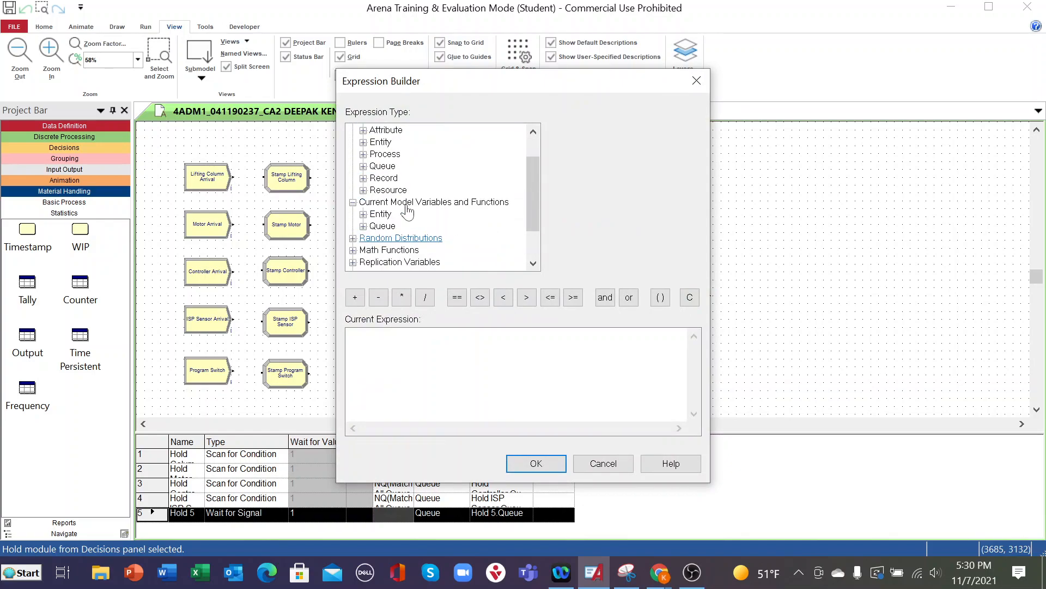
pyautogui.click(363, 166)
pyautogui.click(430, 177)
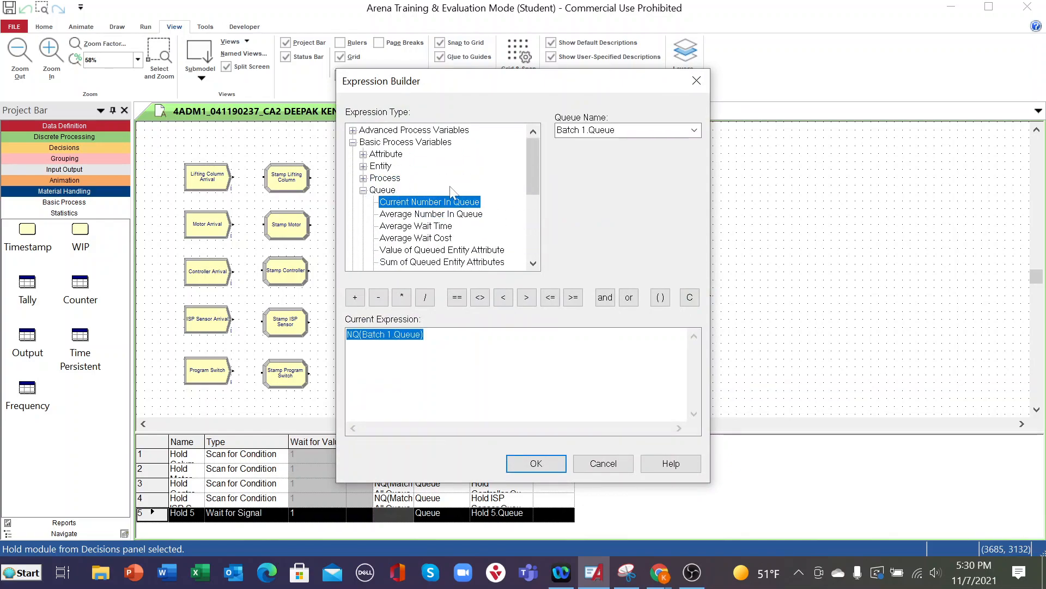
pyautogui.click(694, 133)
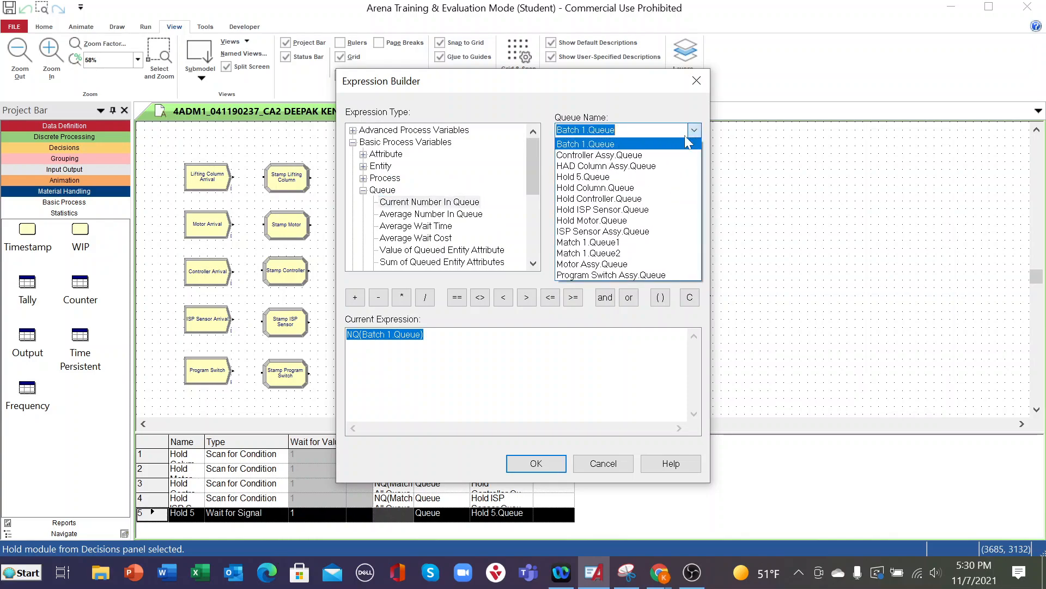
pyautogui.click(603, 243)
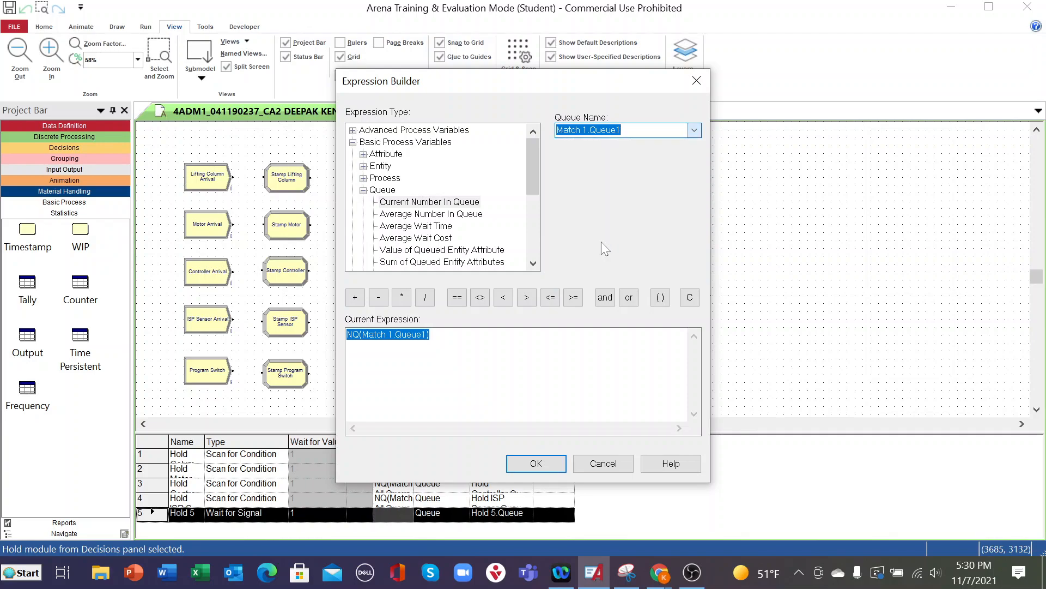
# - Edit the condition to NQ(Match All.Queue5) < 10 and accept the Hold Program Switch module settings
pyautogui.click(389, 334)
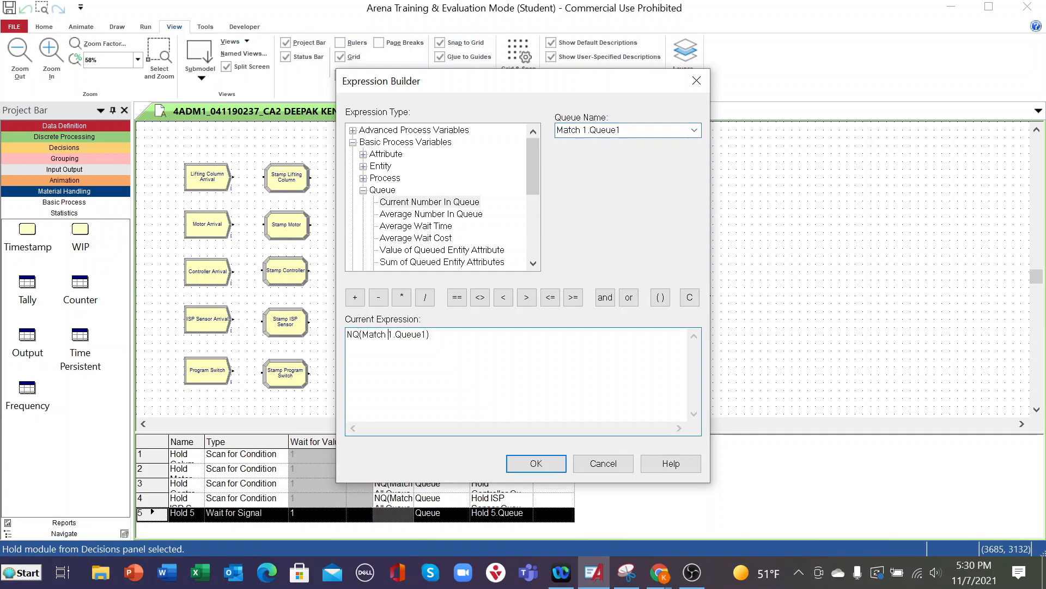
pyautogui.press('Delete')
pyautogui.write('All')
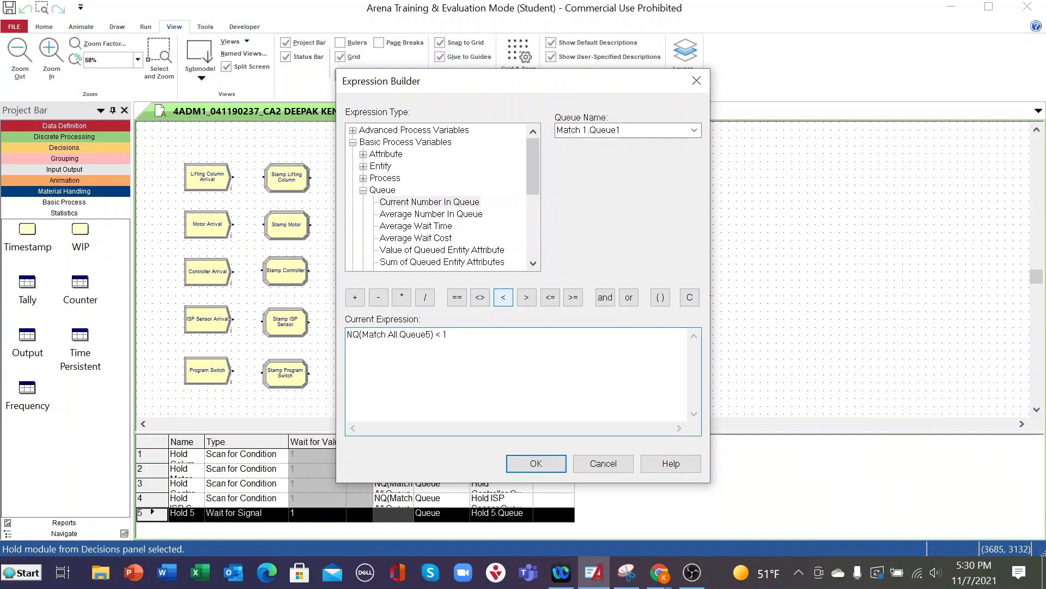
pyautogui.click(536, 462)
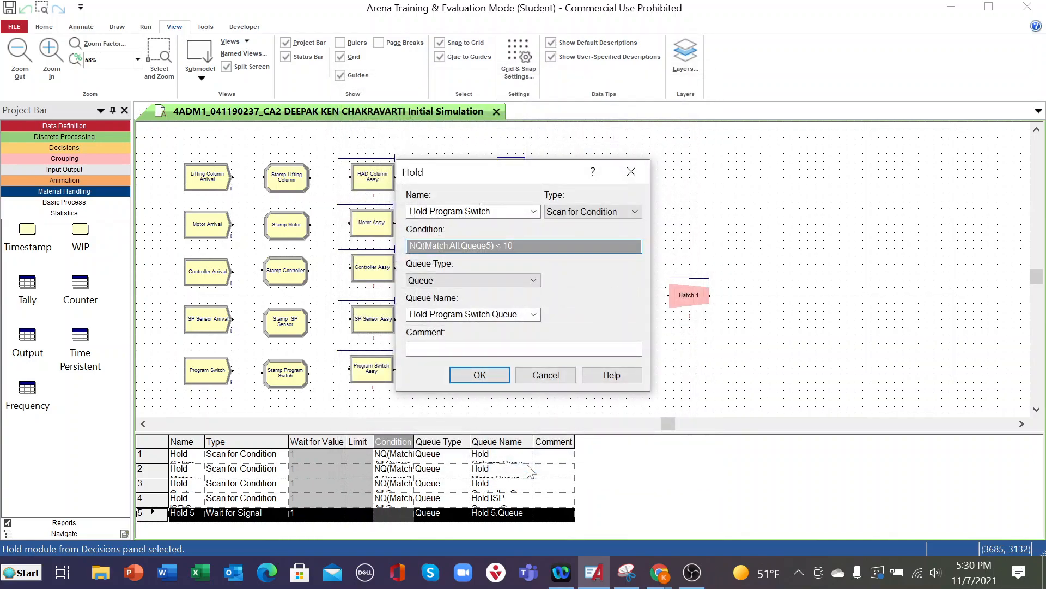
pyautogui.click(480, 376)
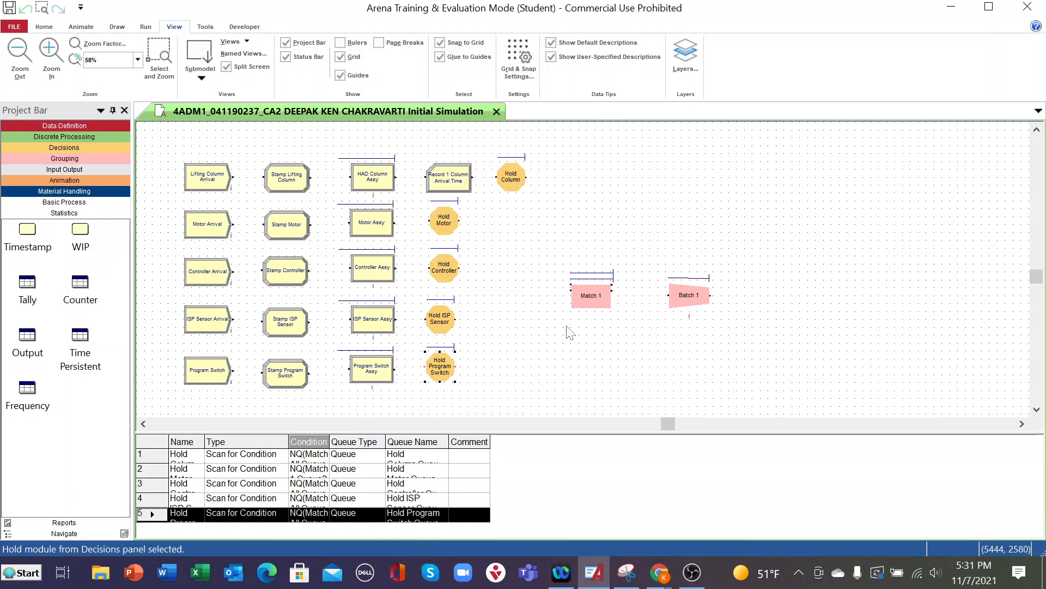
# - Open the Match 1 module and rename it as Match All
pyautogui.doubleClick(592, 297)
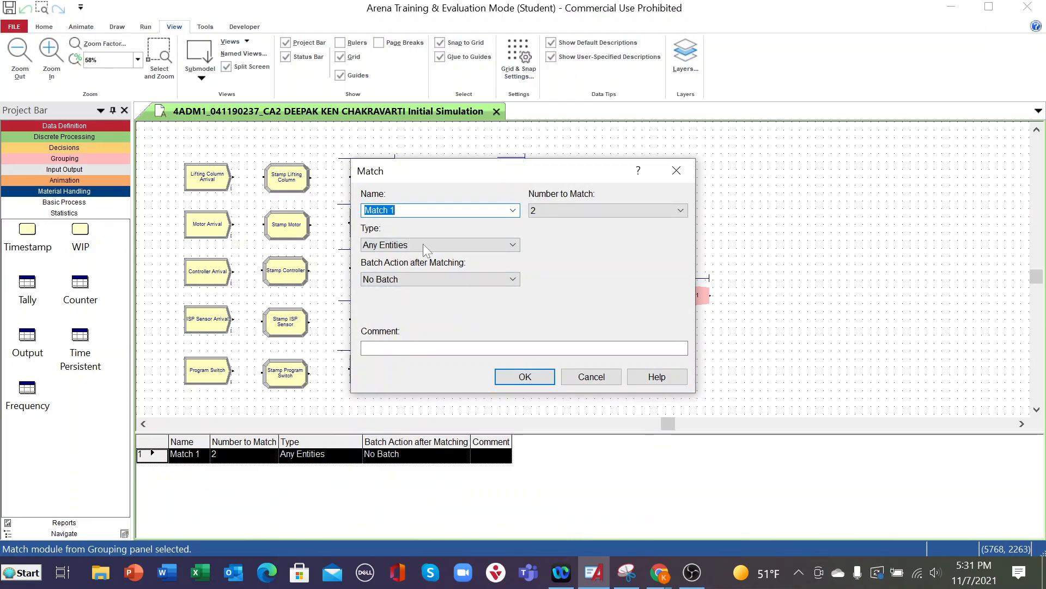
pyautogui.click(435, 215)
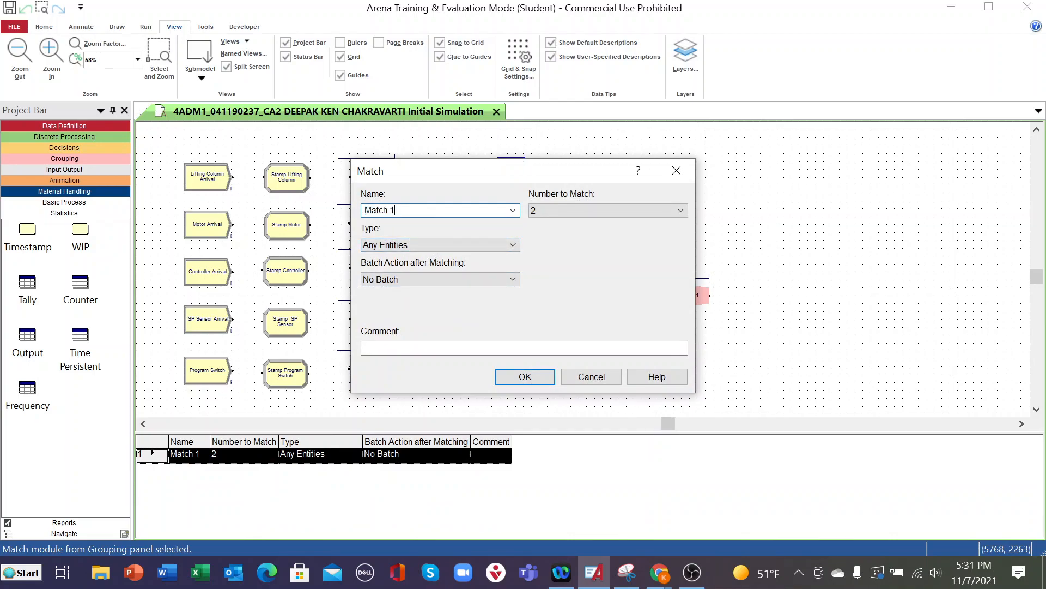
pyautogui.click(515, 212)
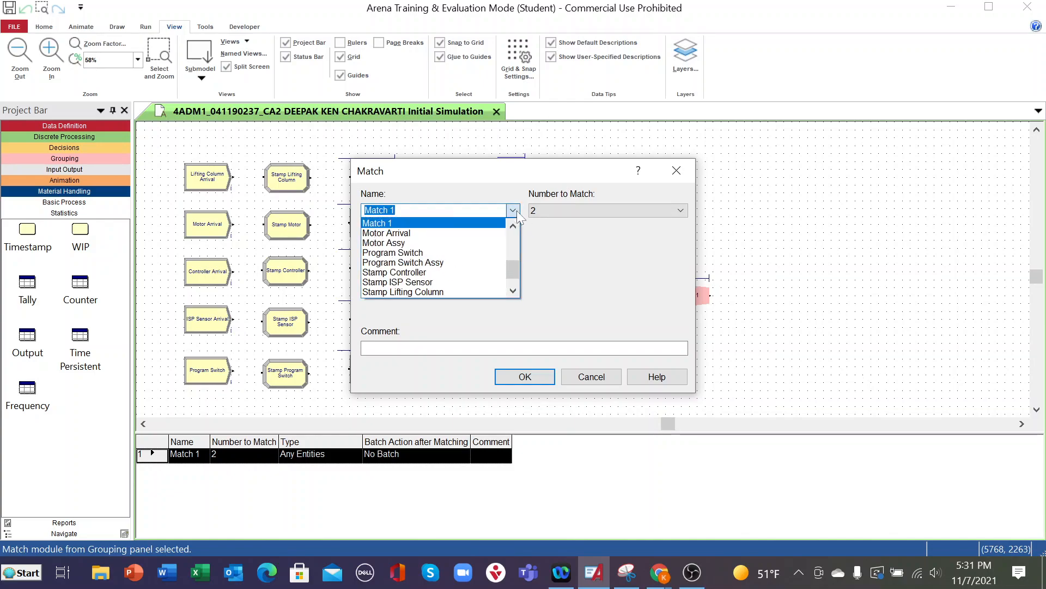
pyautogui.click(512, 211)
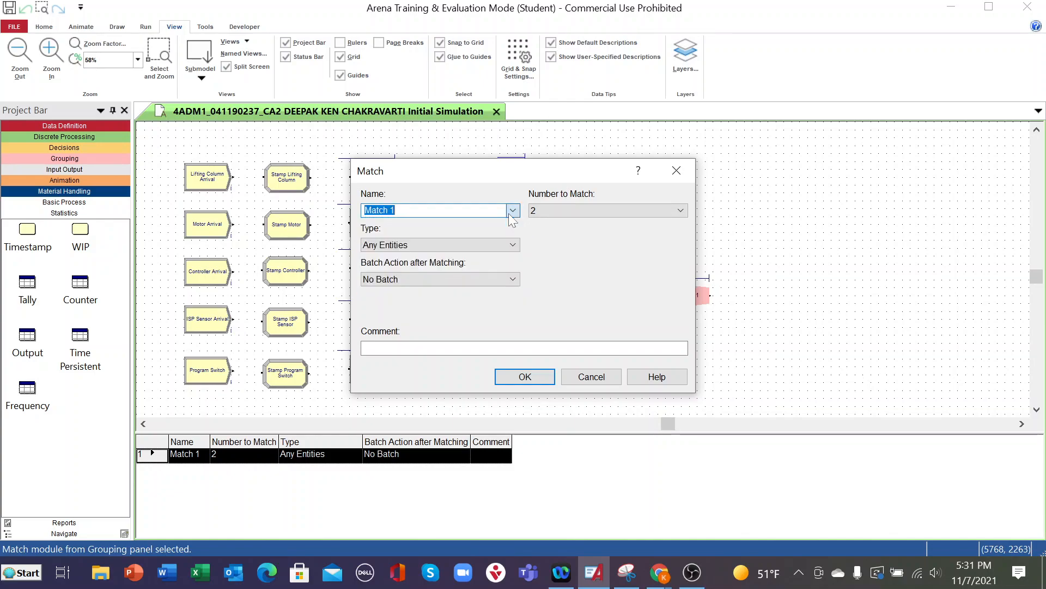
pyautogui.click(512, 211)
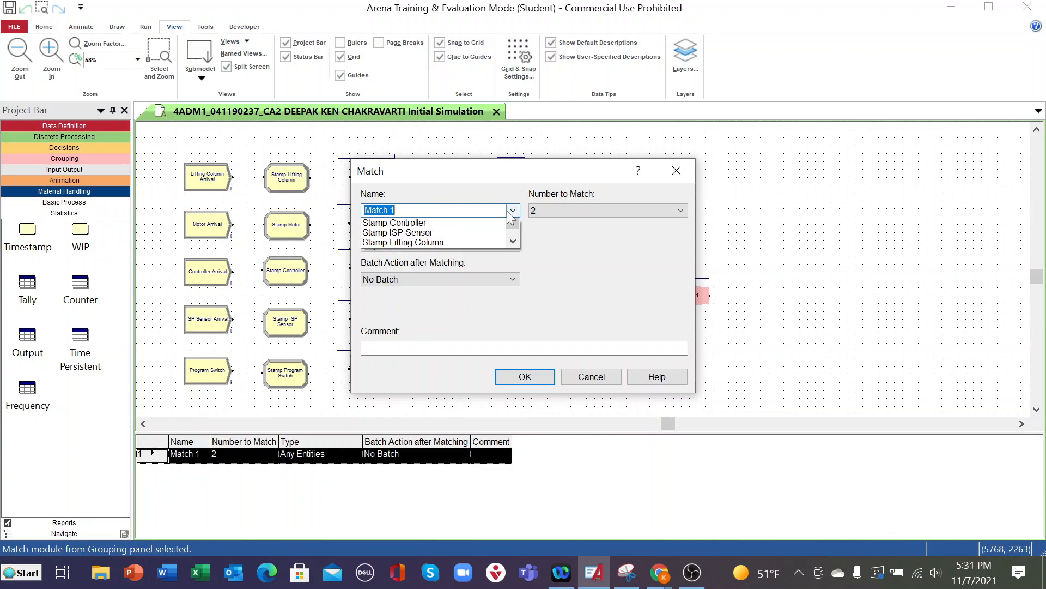
pyautogui.scroll(-2, 438, 250)
pyautogui.scroll(4, 439, 249)
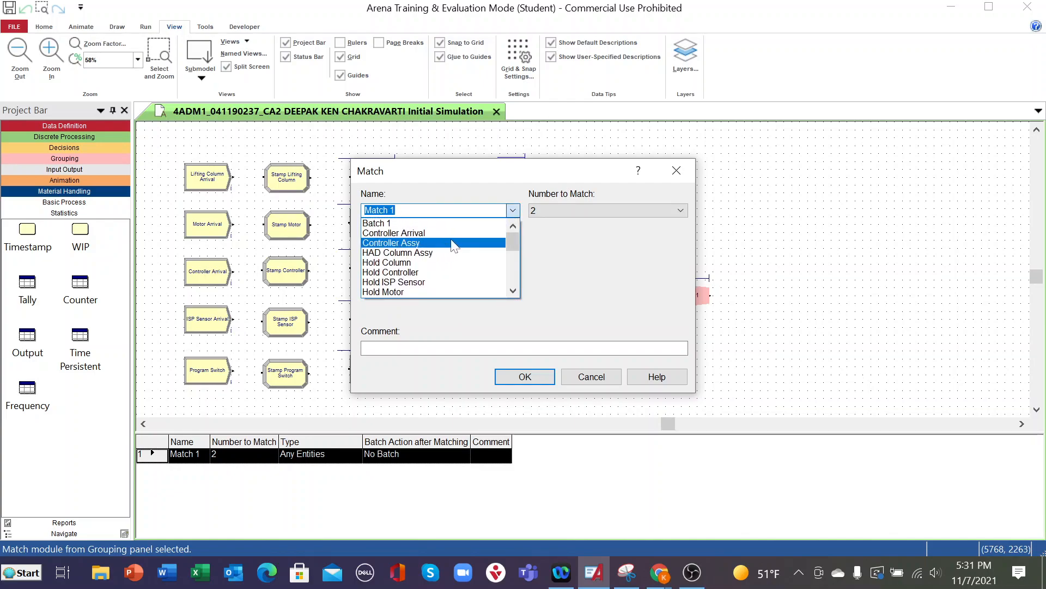
pyautogui.click(513, 212)
pyautogui.click(395, 211)
pyautogui.press('BackSpace')
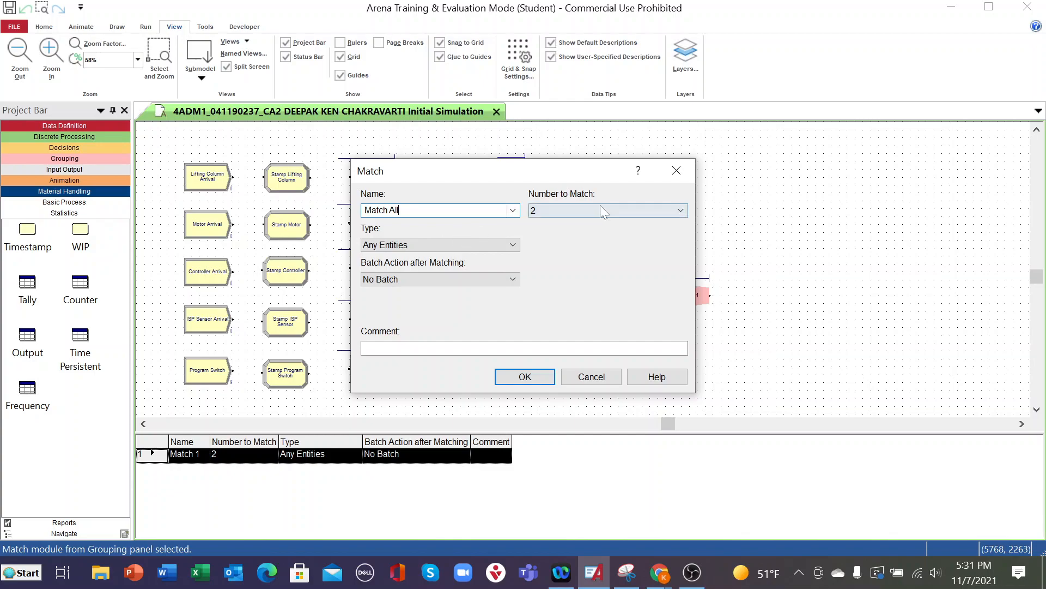
# - Set Match All's number to match to 5 and accept the module settings
pyautogui.click(681, 211)
pyautogui.click(532, 254)
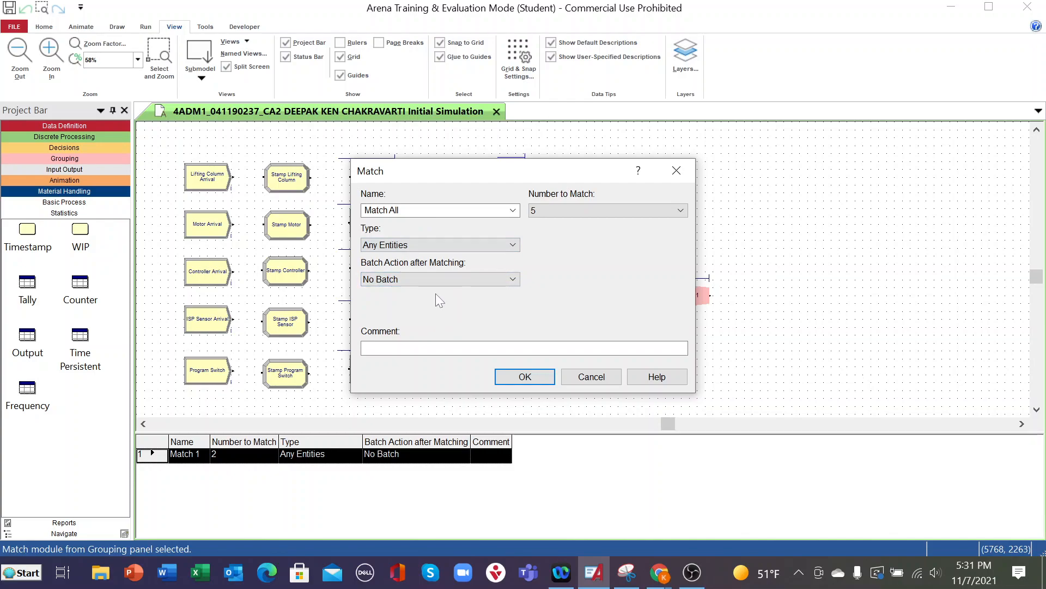
pyautogui.click(505, 380)
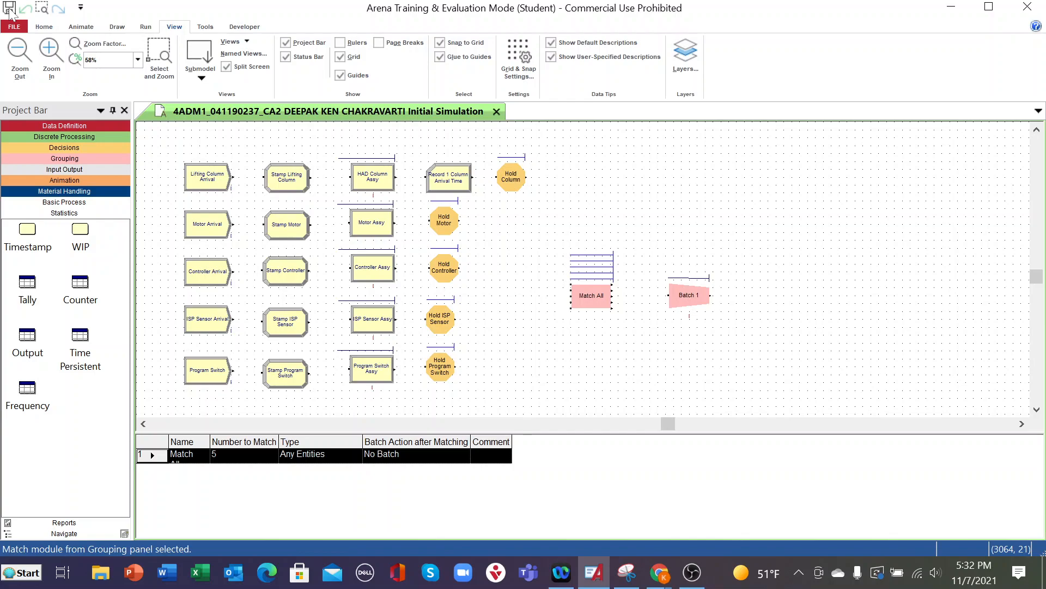
# - Connect Lifting Column Arrival through Stamp Lifting Column and HAD Column Assy to the Record 1 Column Arrival Time module
pyautogui.click(44, 27)
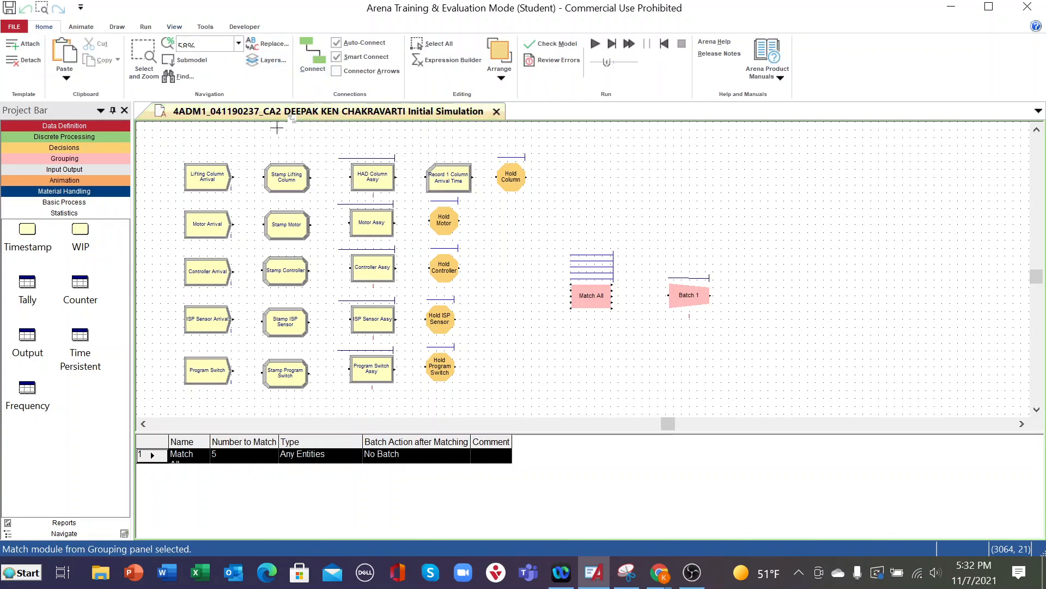
pyautogui.click(234, 178)
pyautogui.click(263, 177)
pyautogui.click(312, 55)
pyautogui.click(312, 177)
pyautogui.click(350, 177)
pyautogui.click(327, 54)
pyautogui.click(395, 177)
pyautogui.click(426, 177)
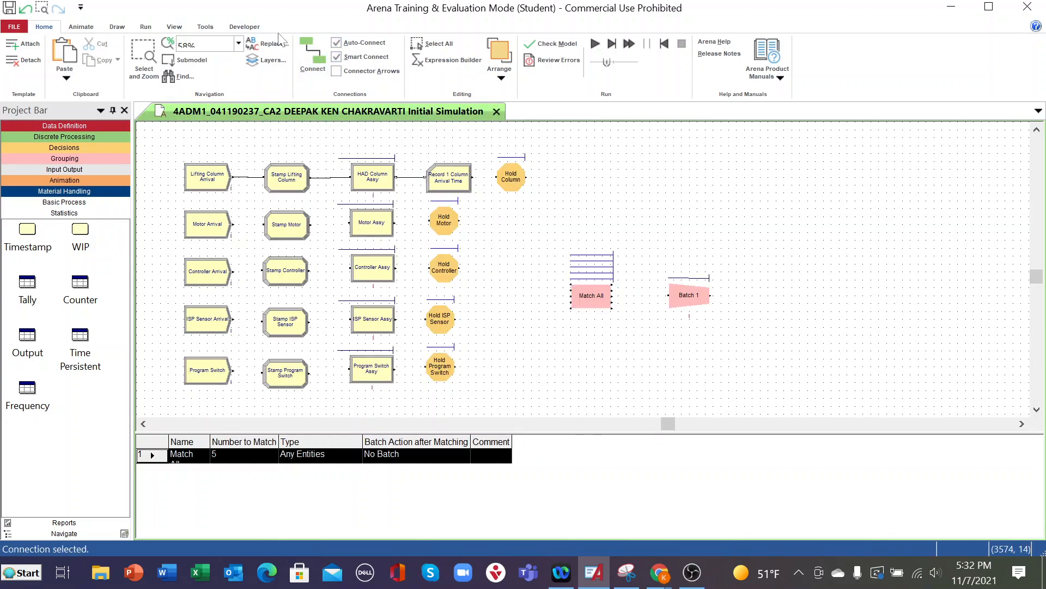
# - Connect the Record 1 Column Arrival Time module to Hold Column, and Hold Column to Match All's first entry point
pyautogui.click(313, 55)
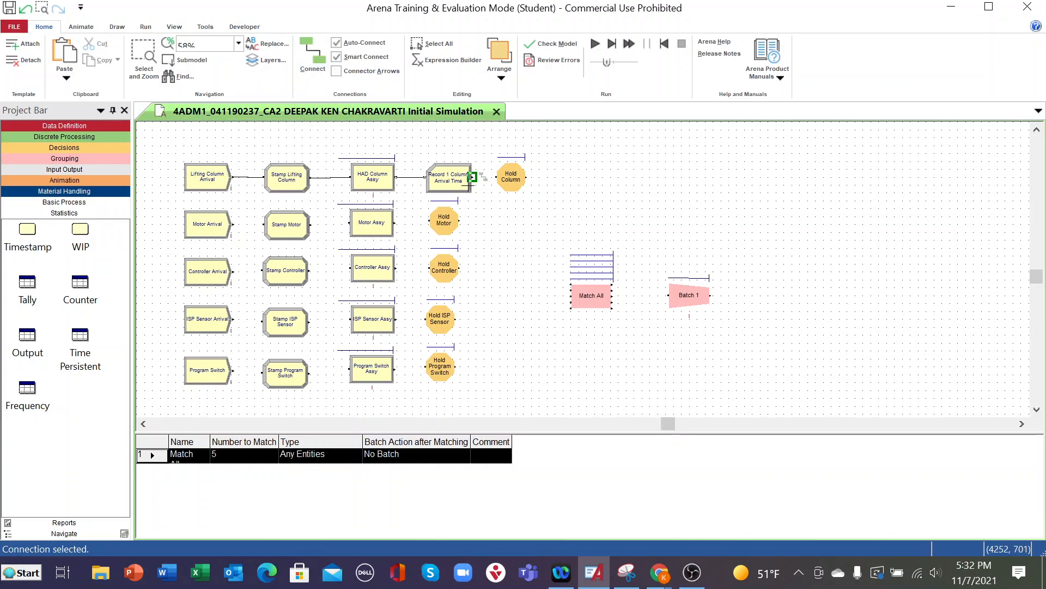
pyautogui.click(472, 177)
pyautogui.click(497, 177)
pyautogui.click(313, 54)
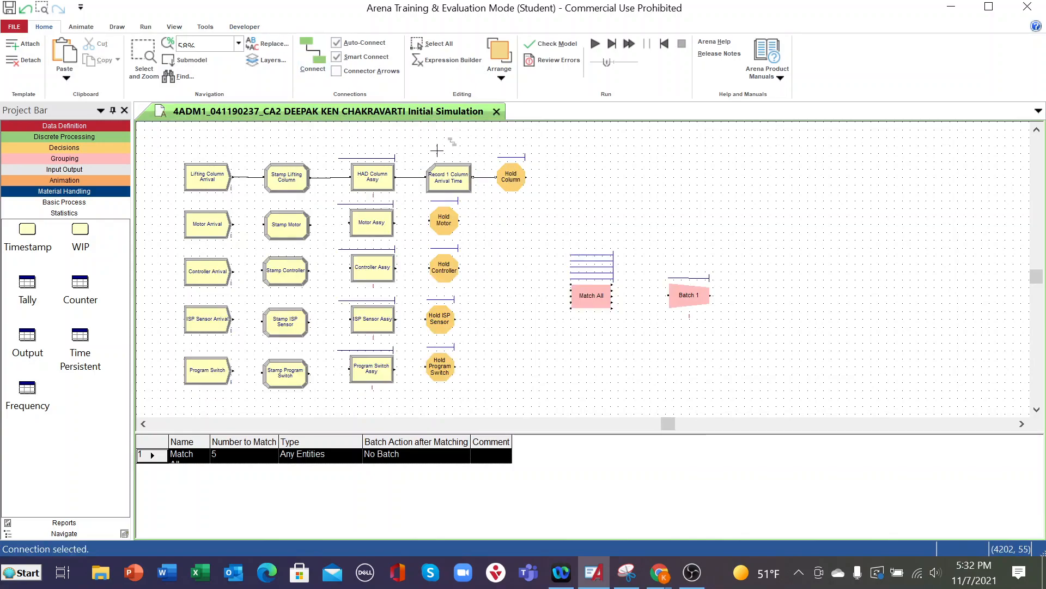
pyautogui.click(526, 176)
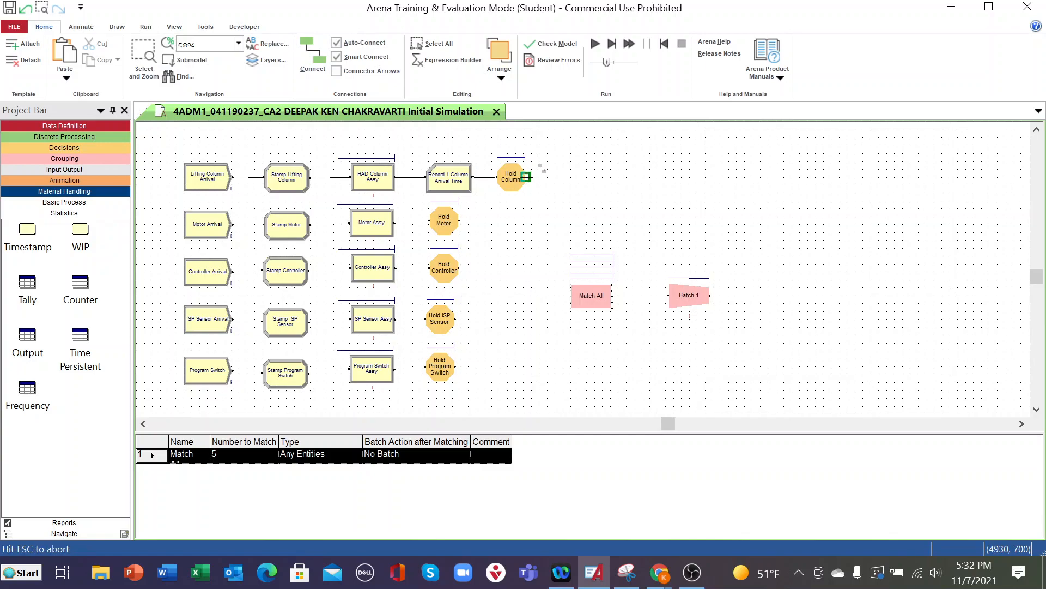
pyautogui.click(570, 284)
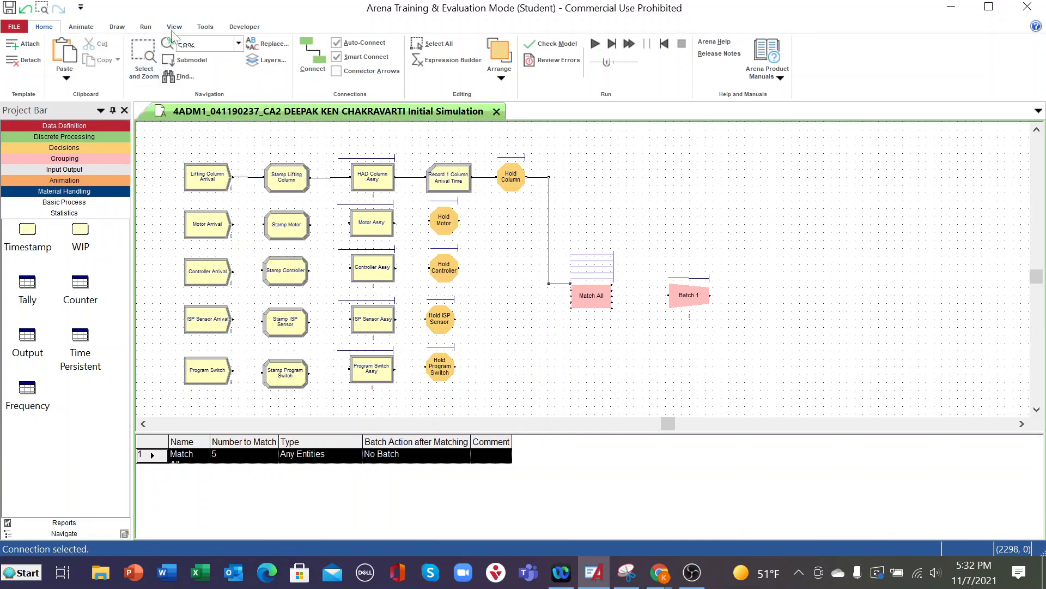
# - Connect Motor Arrival through Stamp Motor and Motor Assy to Hold Motor
pyautogui.click(311, 50)
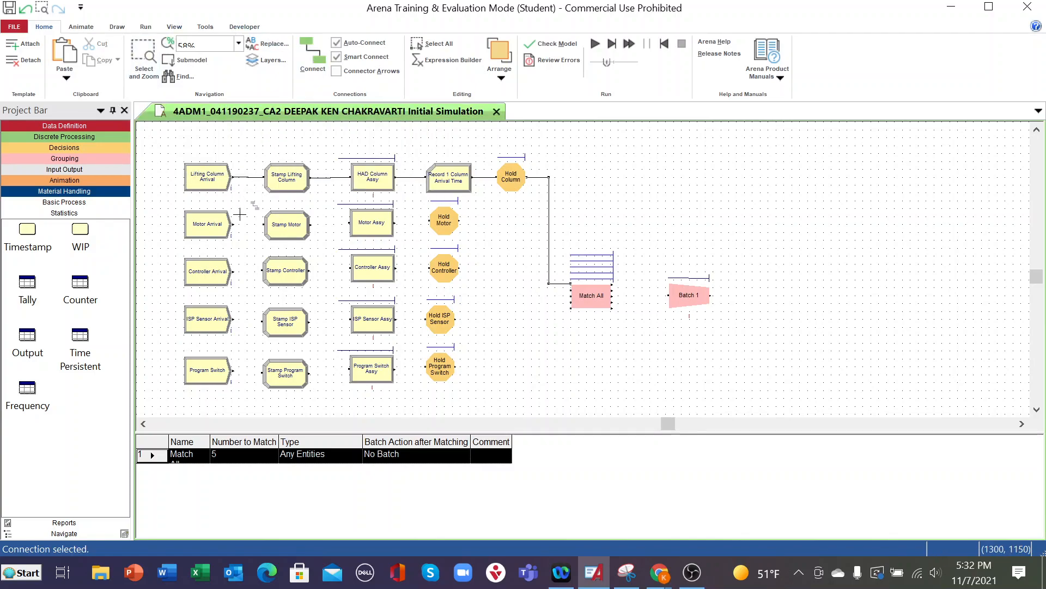
pyautogui.click(234, 224)
pyautogui.click(265, 224)
pyautogui.click(312, 50)
pyautogui.click(310, 224)
pyautogui.click(351, 223)
pyautogui.click(323, 86)
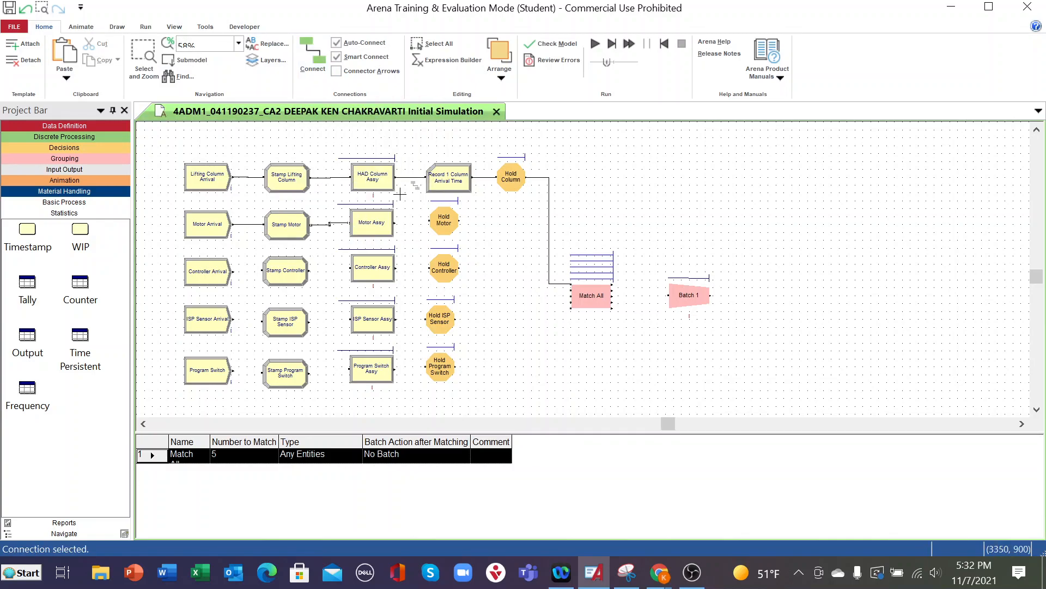
pyautogui.click(394, 223)
pyautogui.click(430, 223)
pyautogui.click(311, 55)
pyautogui.click(459, 220)
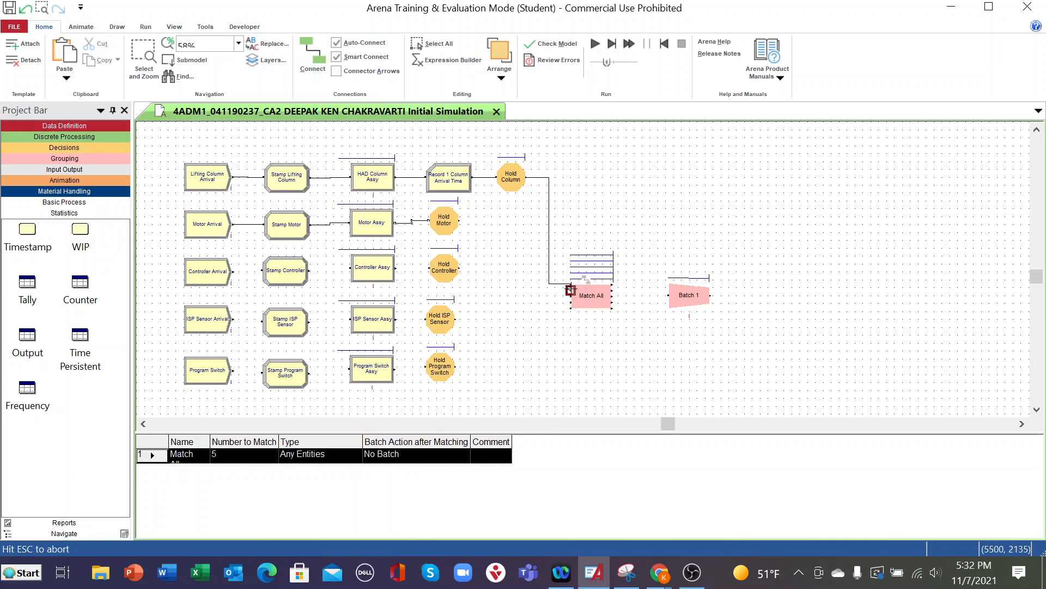
pyautogui.click(571, 289)
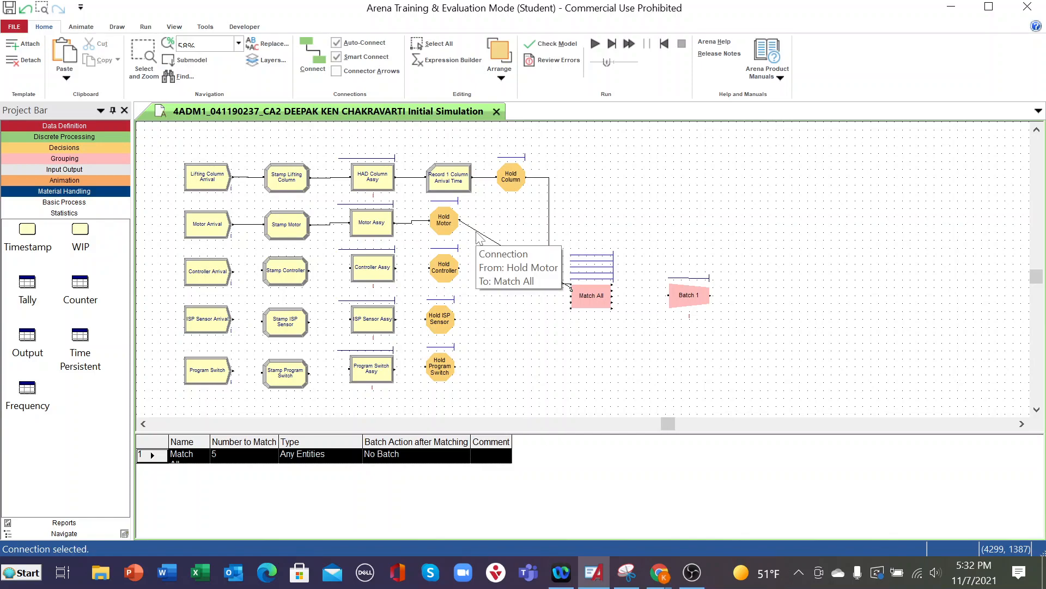
pyautogui.press('Delete')
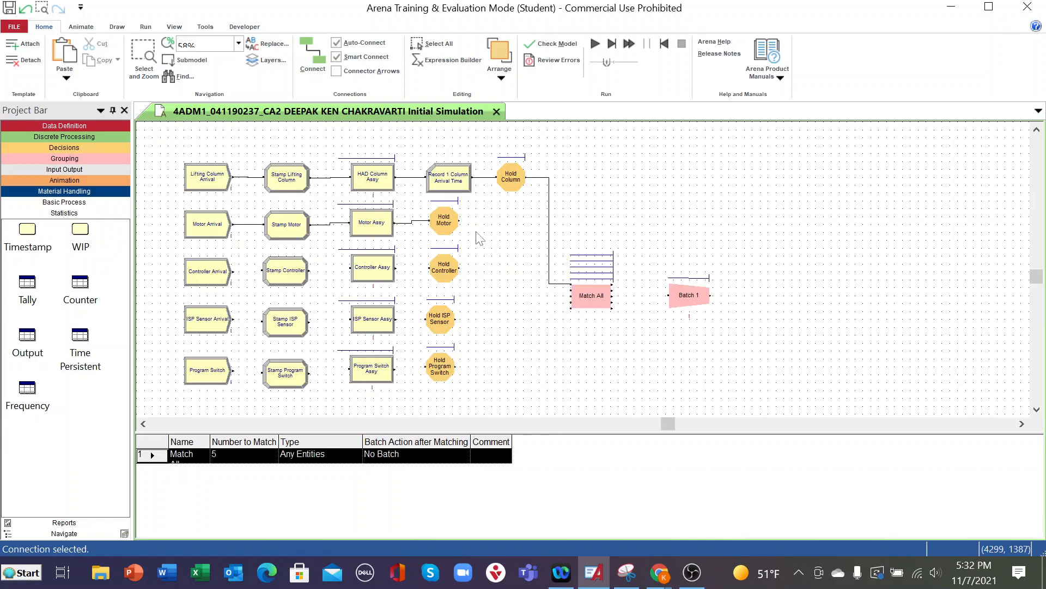
pyautogui.click(322, 54)
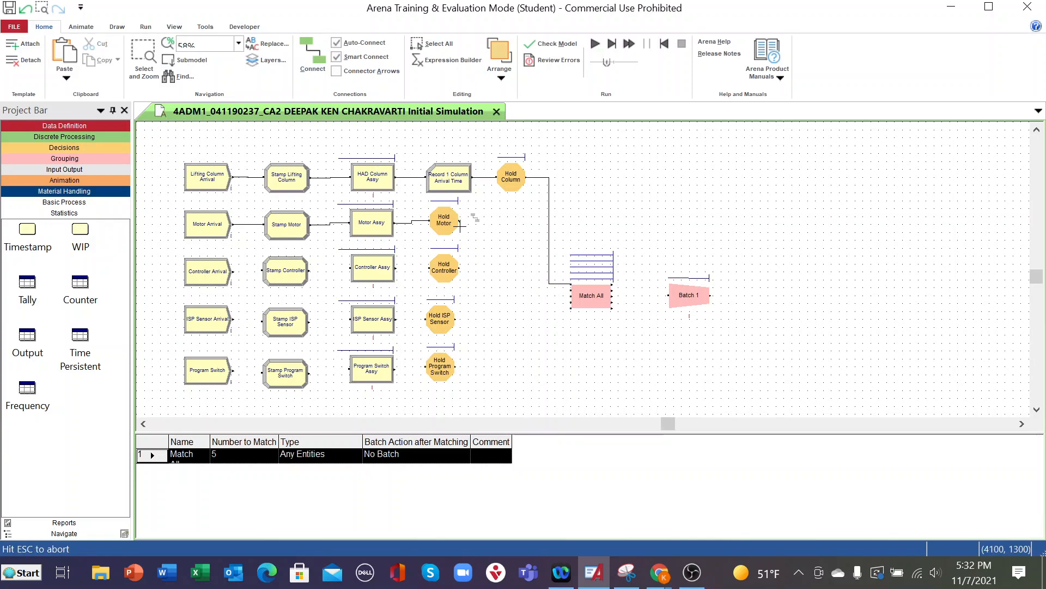
pyautogui.click(460, 221)
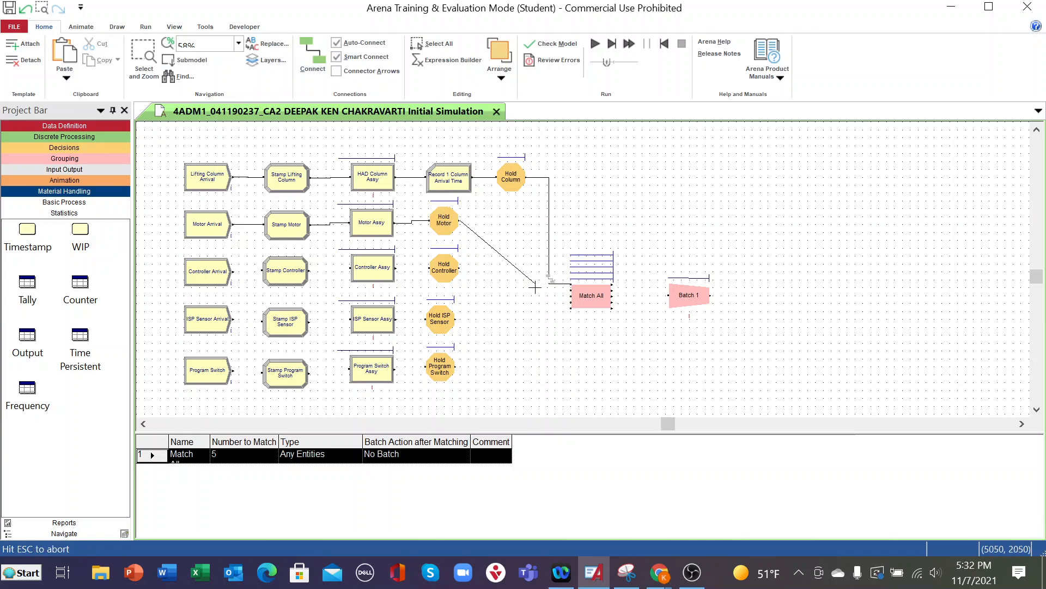
pyautogui.click(573, 284)
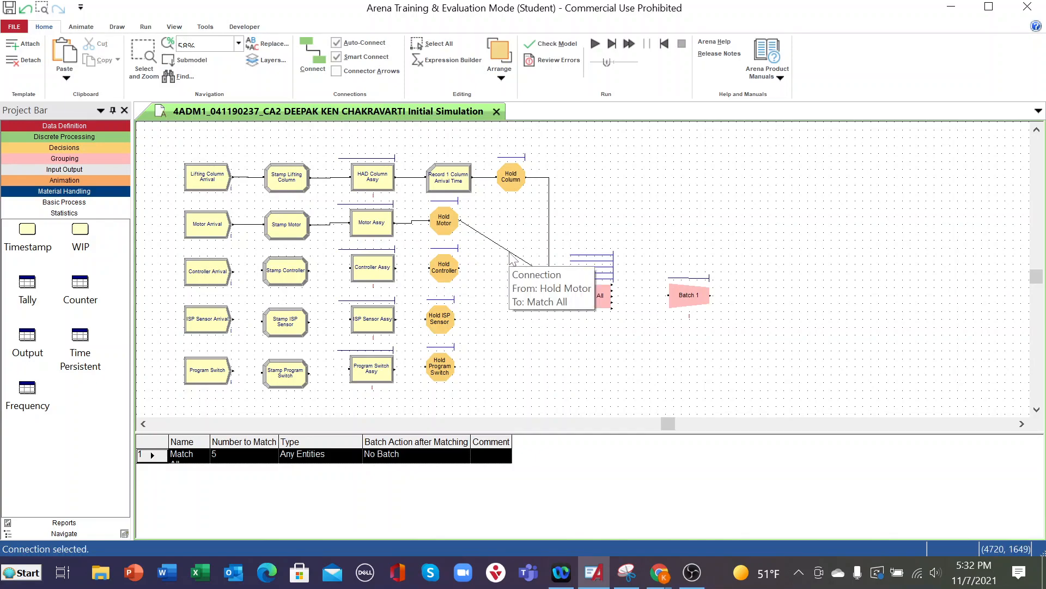
pyautogui.press('Delete')
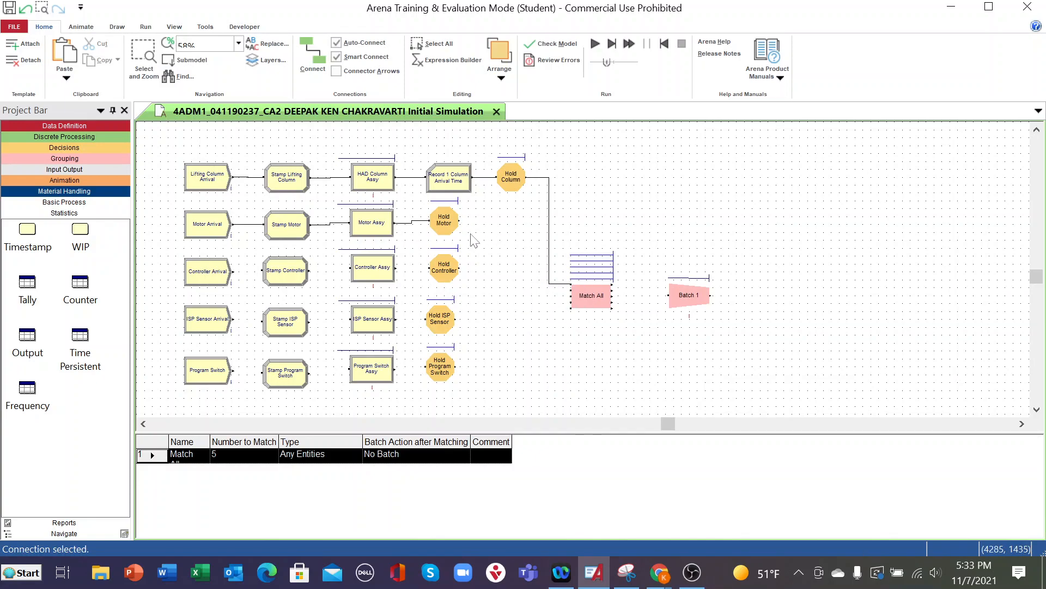
# - Move Hold Motor slightly lower in its line and connect Hold Controller to Match All's third entry point
pyautogui.click(444, 222)
pyautogui.moveTo(442, 221); pyautogui.dragTo(441, 225)
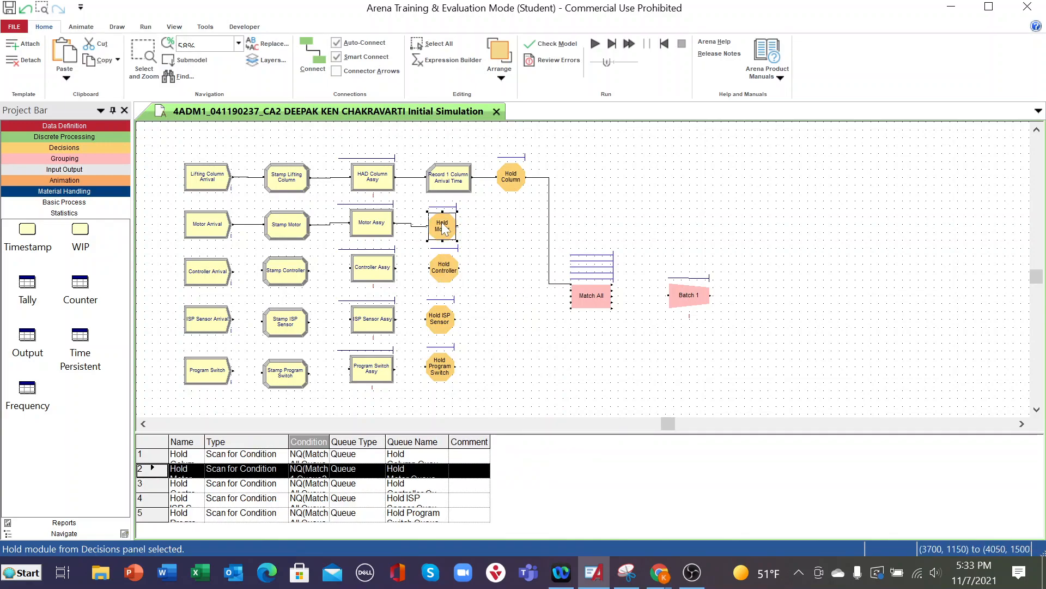
pyautogui.click(318, 63)
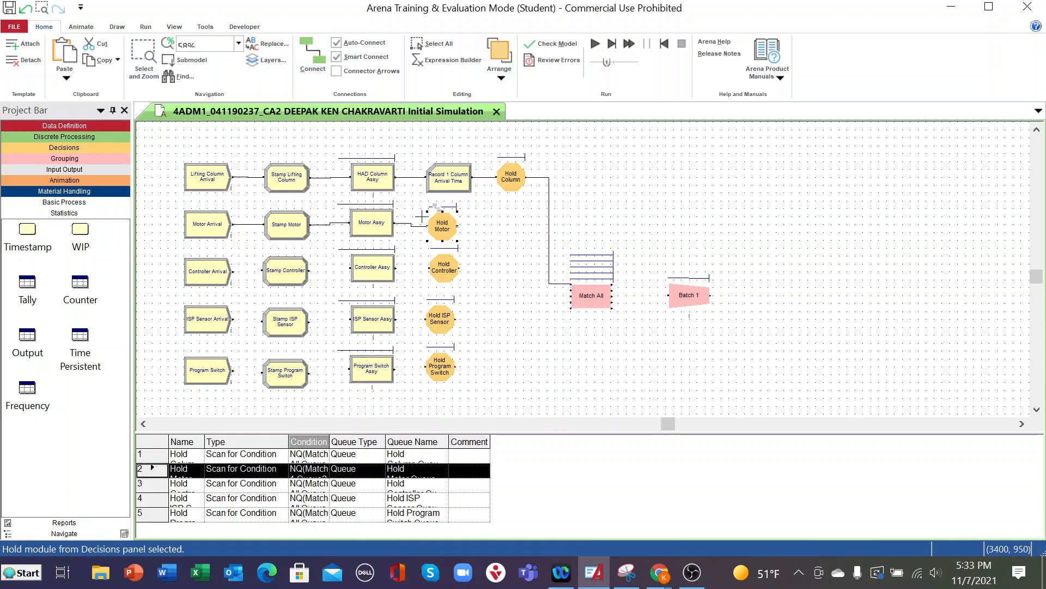
pyautogui.click(459, 268)
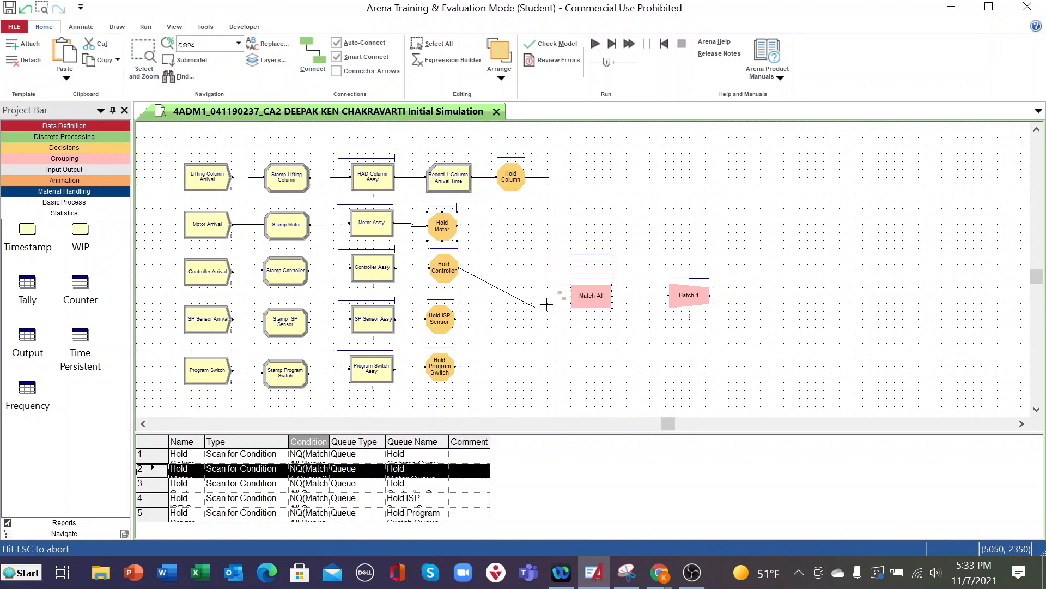
pyautogui.click(580, 289)
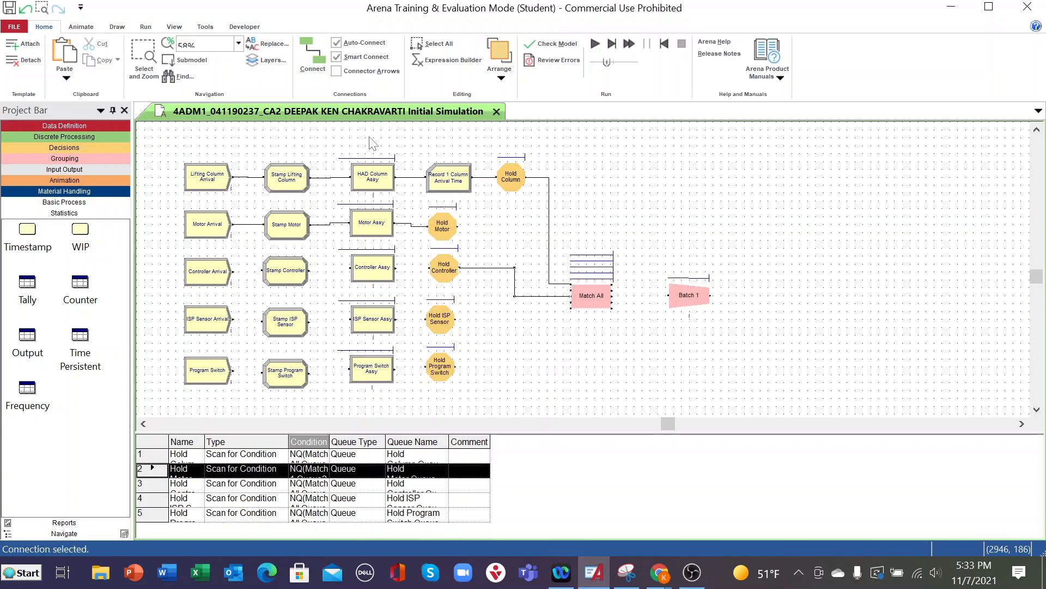
# - Connect Hold ISP Sensor to Match All's fourth entry point and Hold Program Switch to its fifth
pyautogui.click(316, 61)
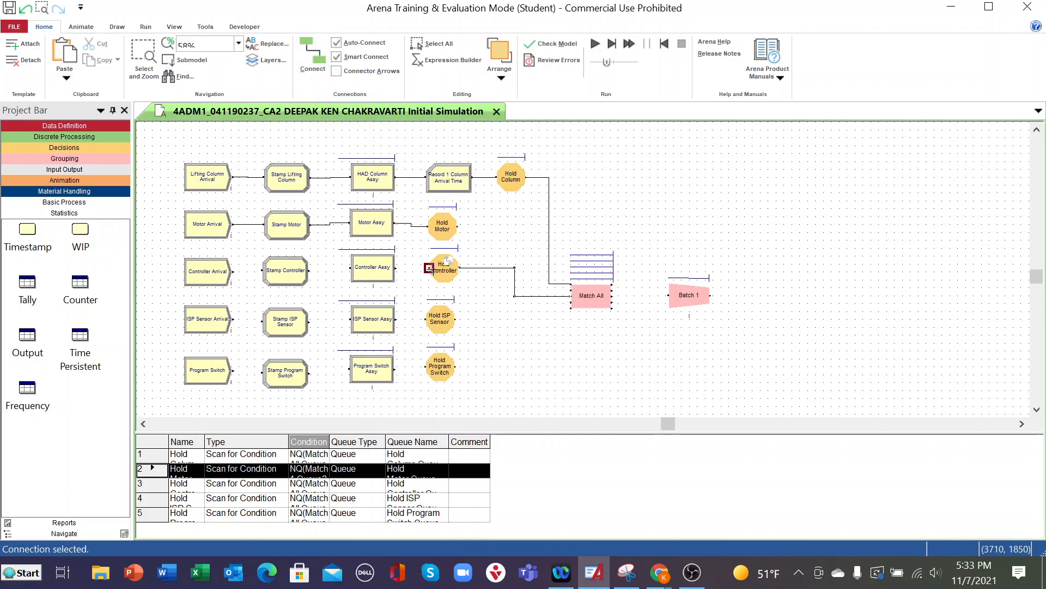
pyautogui.click(457, 319)
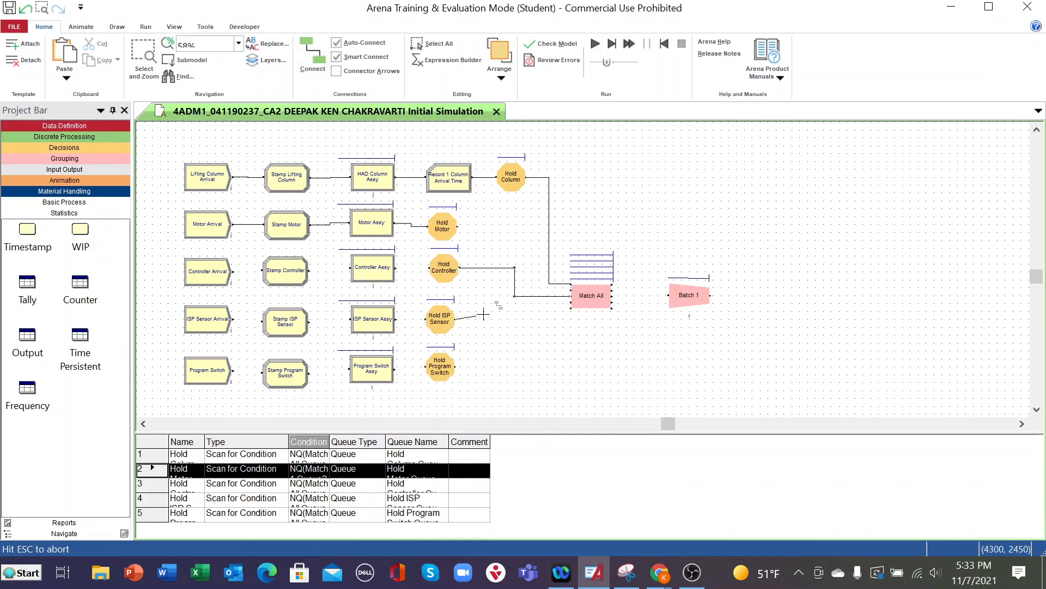
pyautogui.click(570, 308)
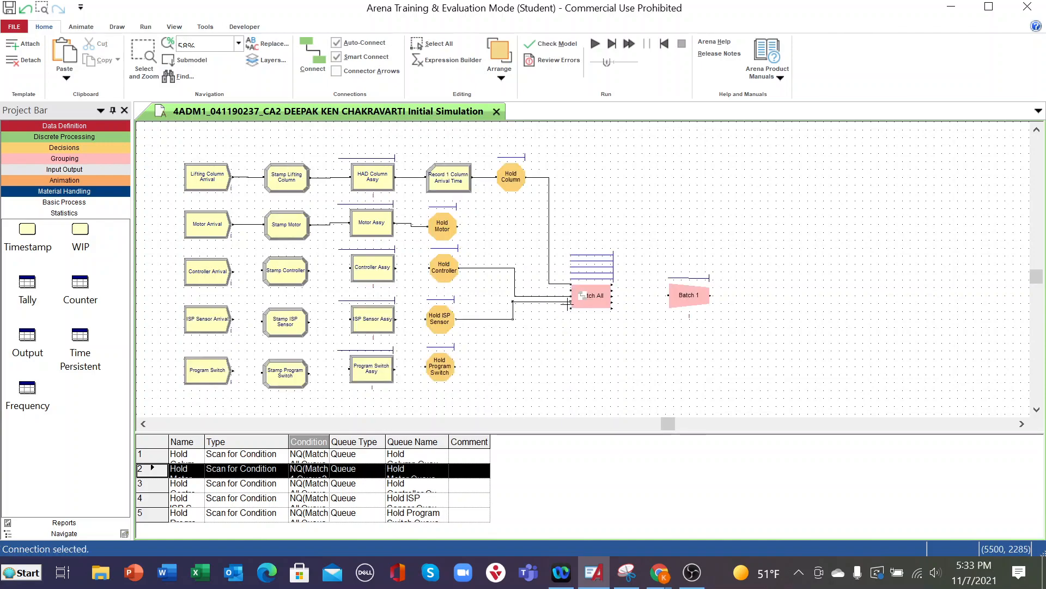
pyautogui.click(312, 62)
pyautogui.click(455, 366)
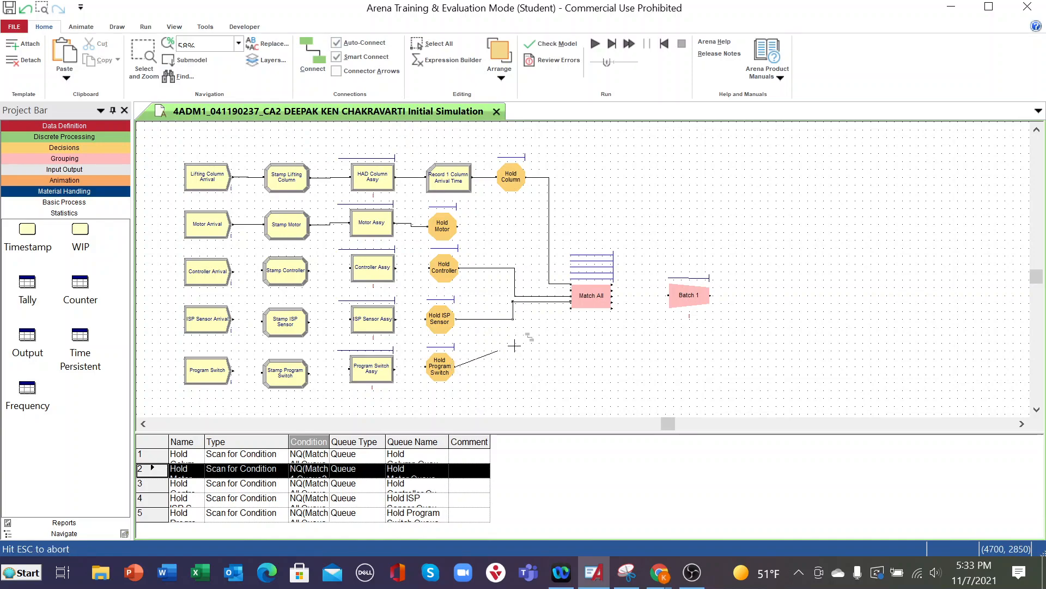
pyautogui.click(582, 297)
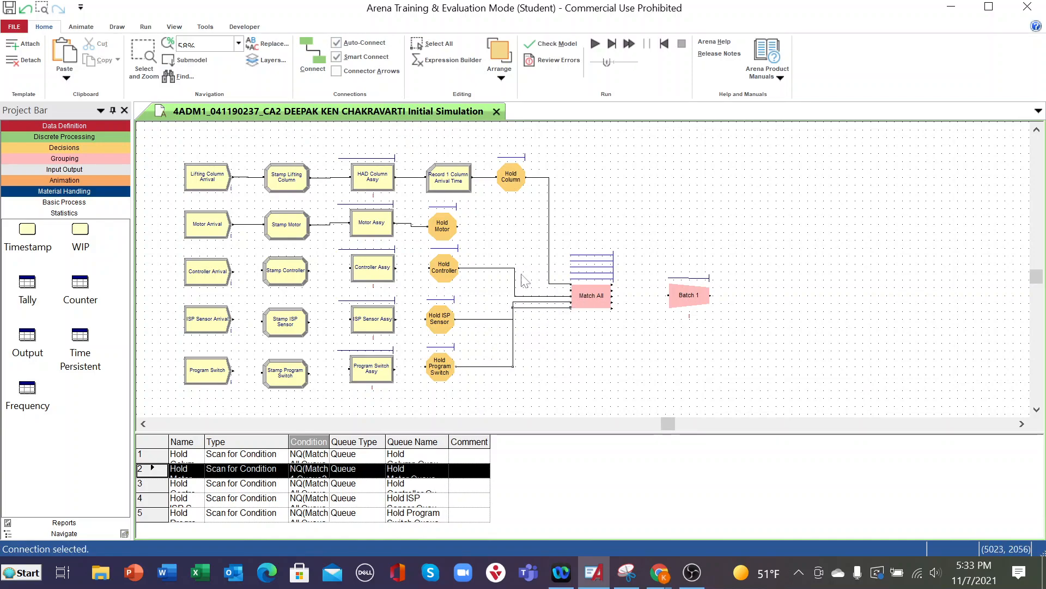
# - Connect Hold Motor to Match All's second entry point
pyautogui.click(311, 61)
pyautogui.click(457, 227)
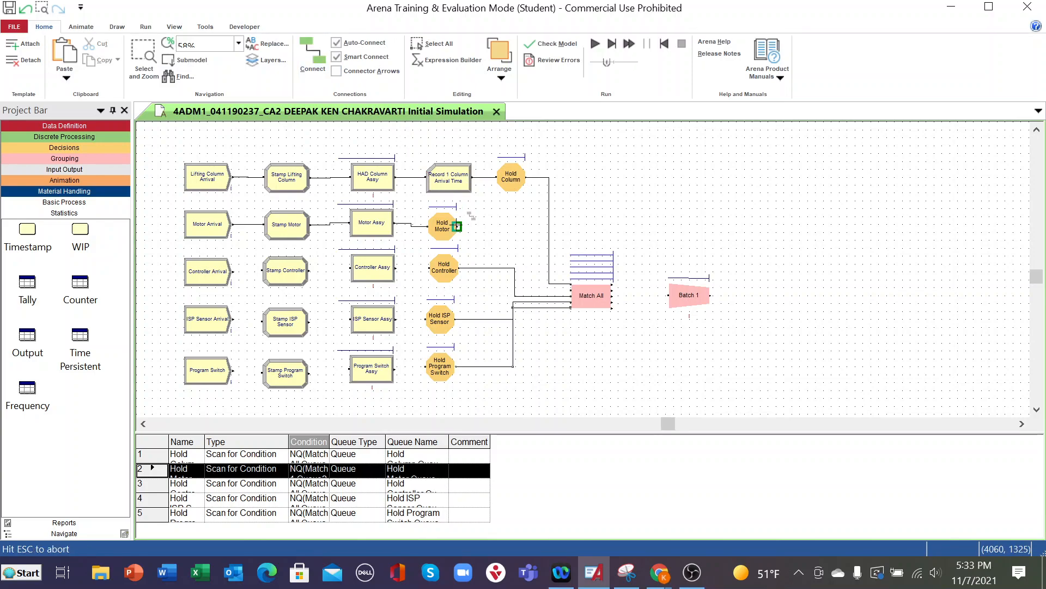
pyautogui.click(571, 290)
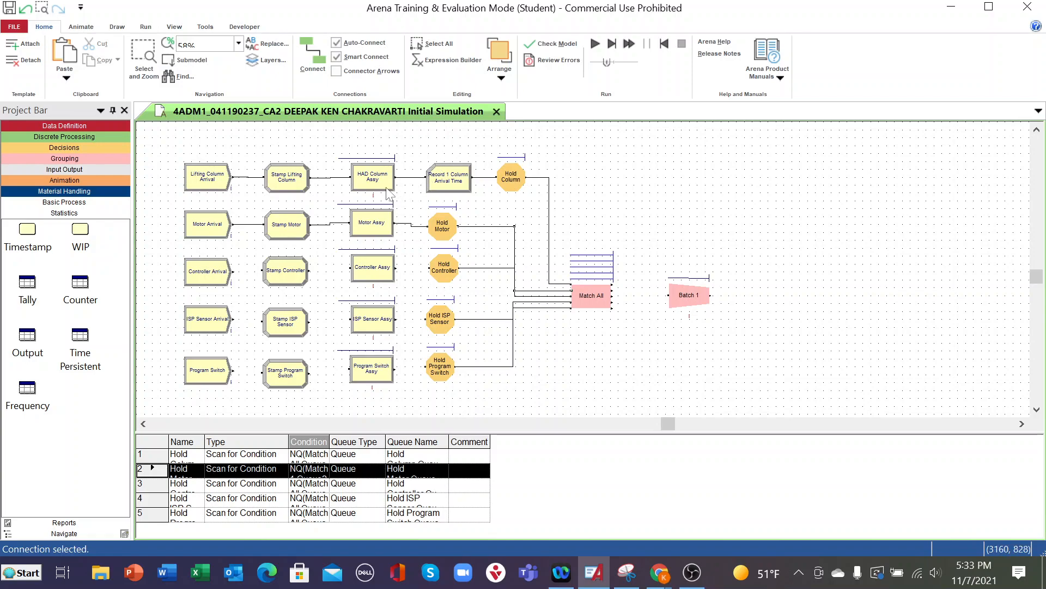
# - Connect Controller Arrival to Stamp Controller
pyautogui.click(309, 52)
pyautogui.click(233, 271)
pyautogui.click(262, 270)
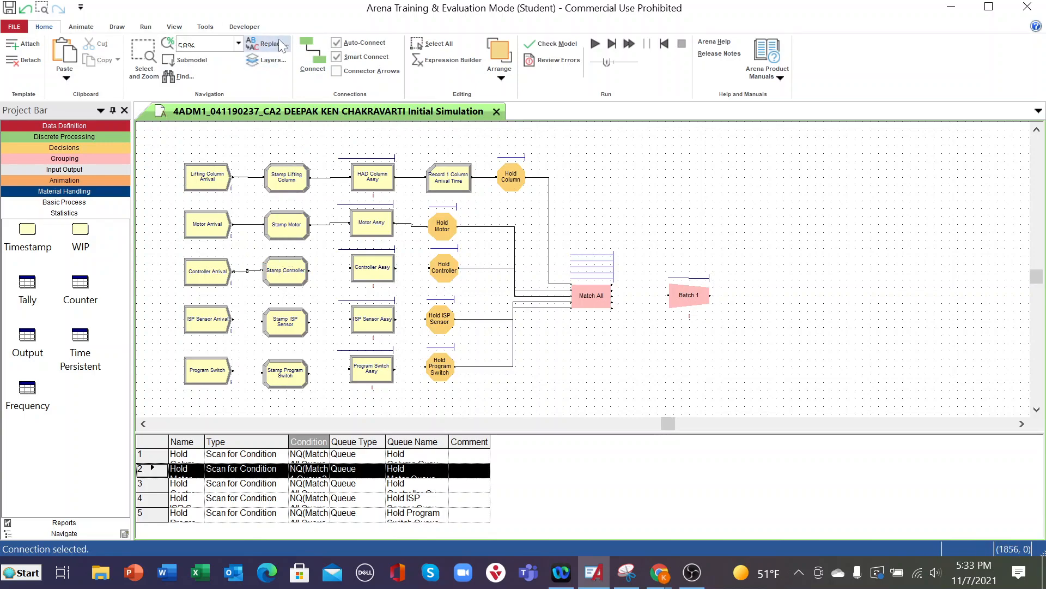
# - Connect Stamp Controller to Controller Assy, and Controller Assy to Hold Controller
pyautogui.click(303, 51)
pyautogui.click(309, 270)
pyautogui.click(350, 267)
pyautogui.click(311, 68)
pyautogui.click(397, 267)
pyautogui.click(428, 268)
# - Connect the ISP sensor line in sequence from ISP Sensor Arrival through Stamp ISP Sensor and ISP Sensor Assy to Hold ISP Sensor
pyautogui.click(306, 69)
pyautogui.click(234, 319)
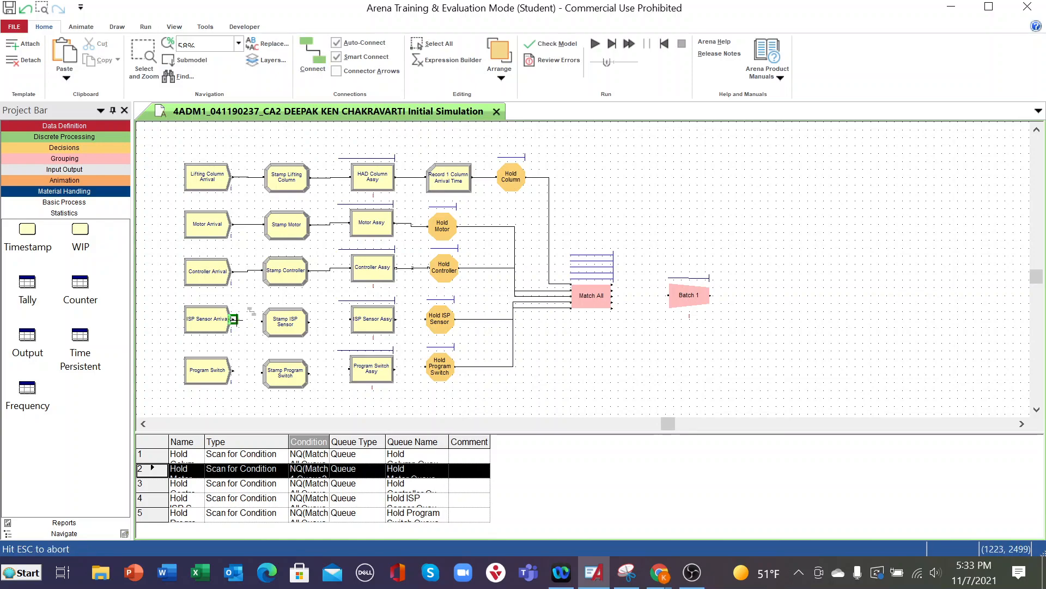
pyautogui.click(263, 320)
pyautogui.click(313, 54)
pyautogui.click(308, 322)
pyautogui.click(350, 319)
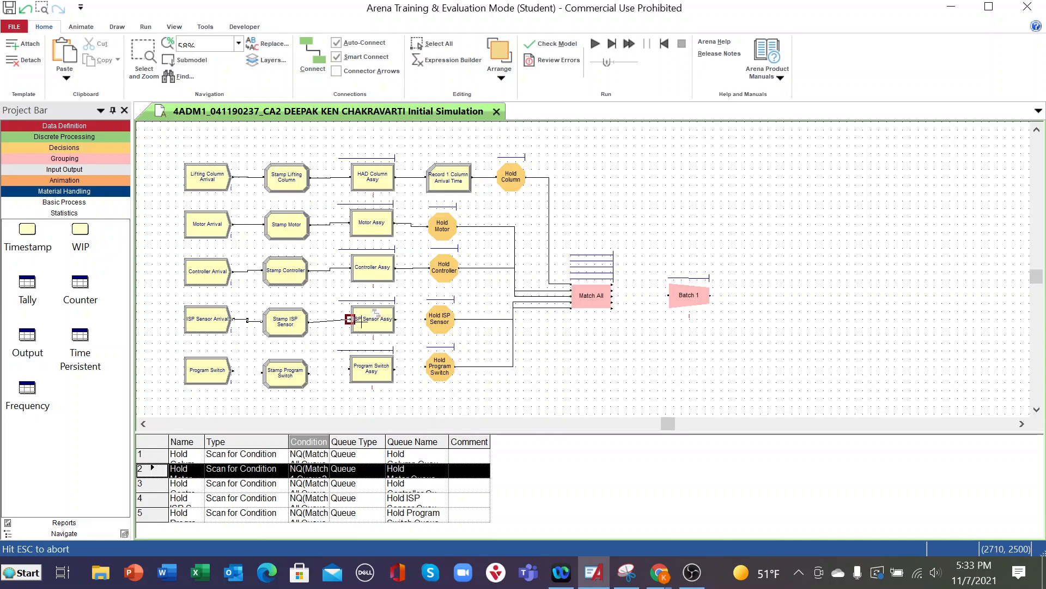
pyautogui.click(313, 54)
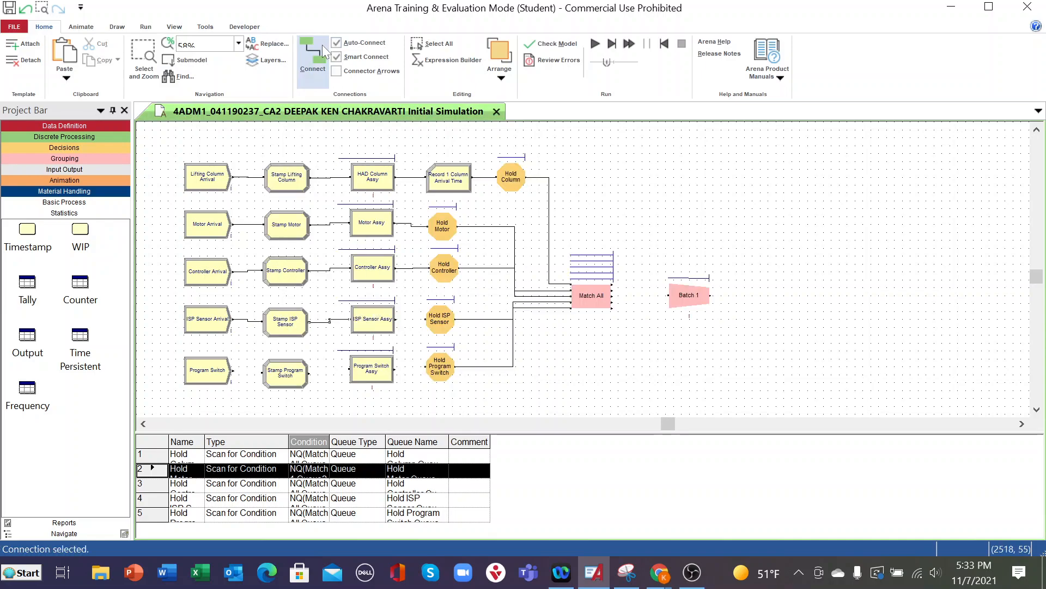
pyautogui.click(396, 319)
pyautogui.click(424, 319)
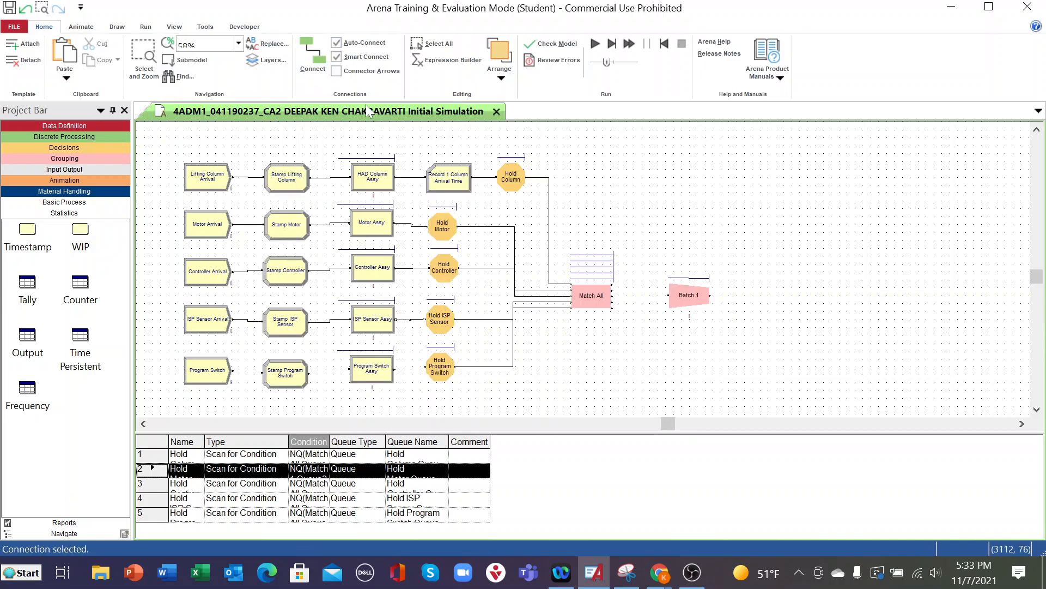
# - Connect the program switch line in sequence from the Program Switch arrival through Stamp Program Switch and Program Switch Assy to Hold Program Switch
pyautogui.click(312, 54)
pyautogui.click(233, 371)
pyautogui.click(263, 374)
pyautogui.click(312, 55)
pyautogui.click(309, 372)
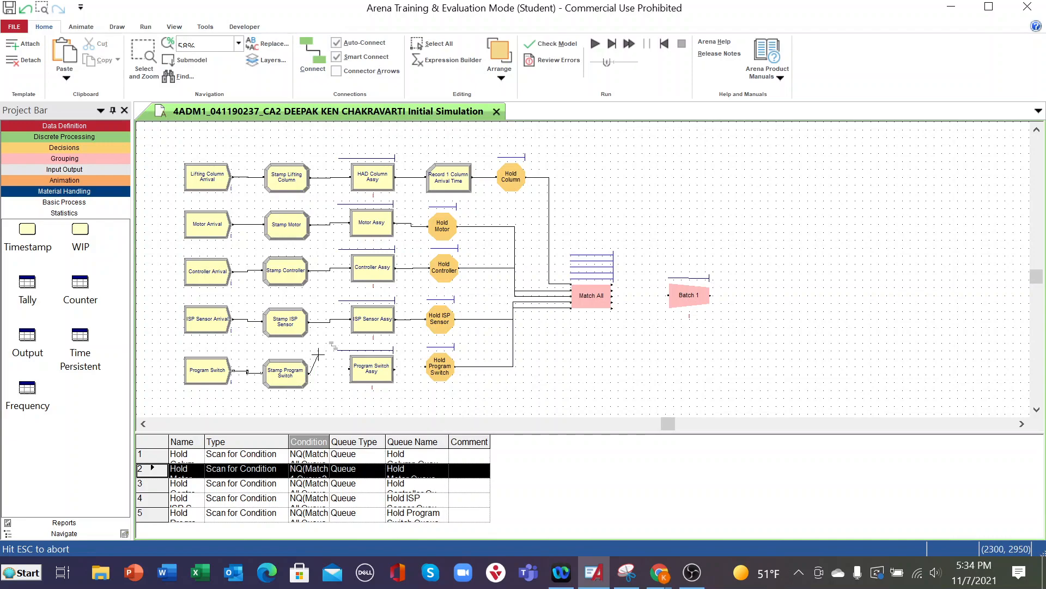
pyautogui.click(349, 369)
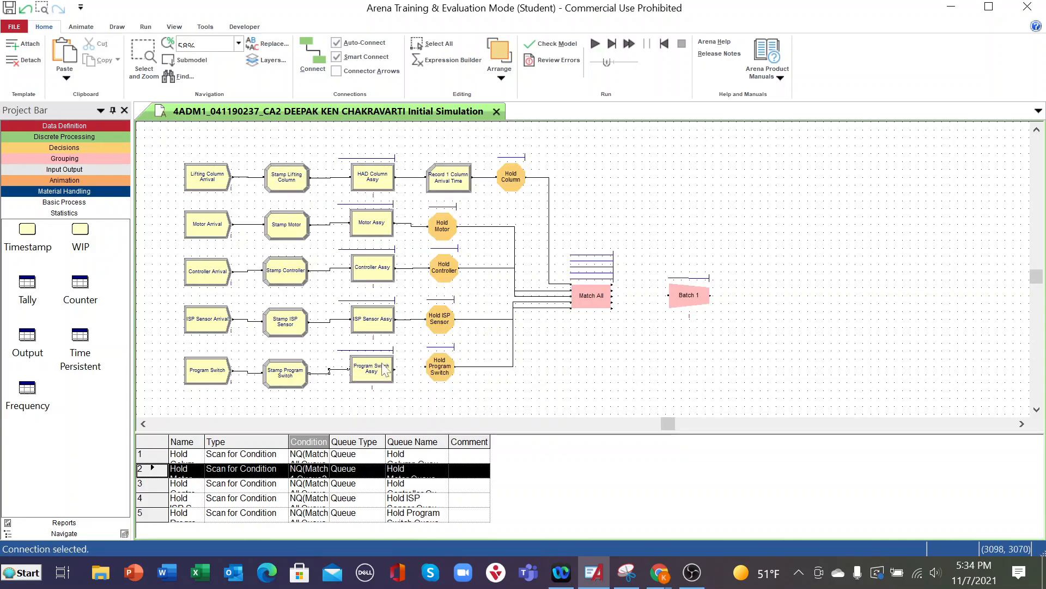
pyautogui.click(306, 50)
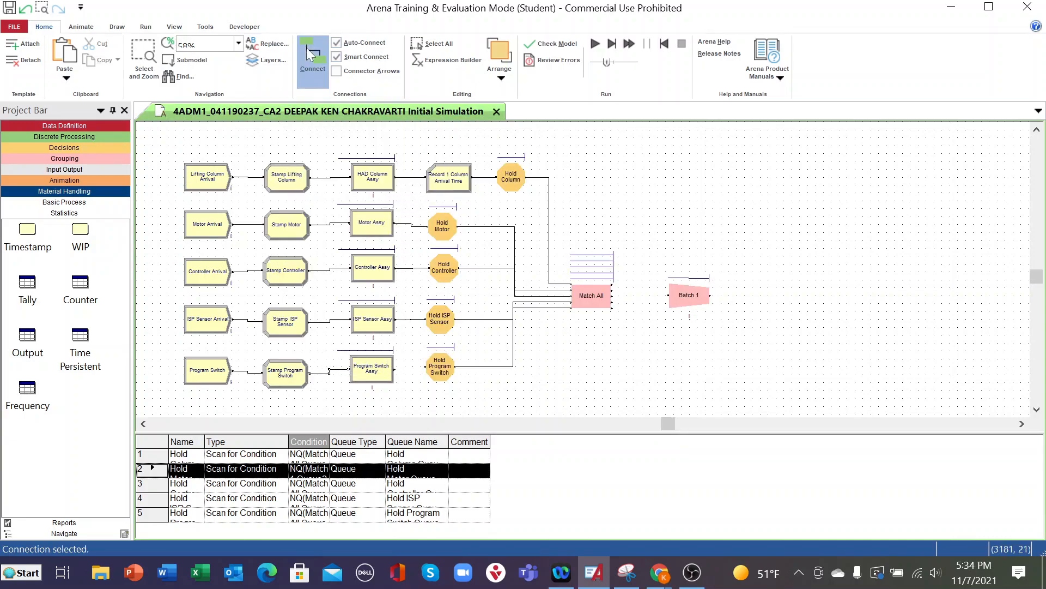
pyautogui.click(394, 369)
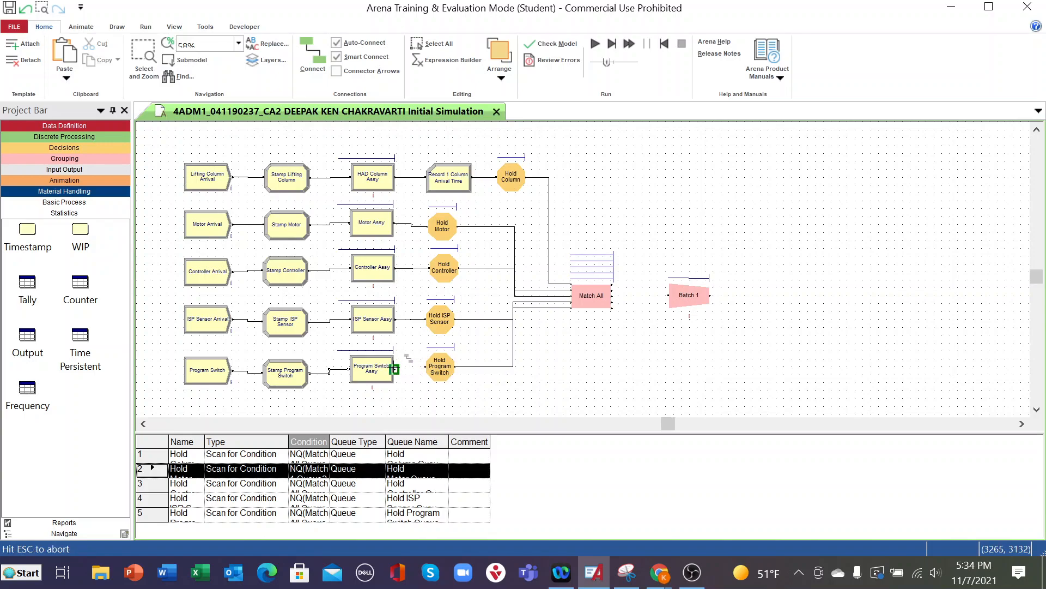
pyautogui.click(427, 366)
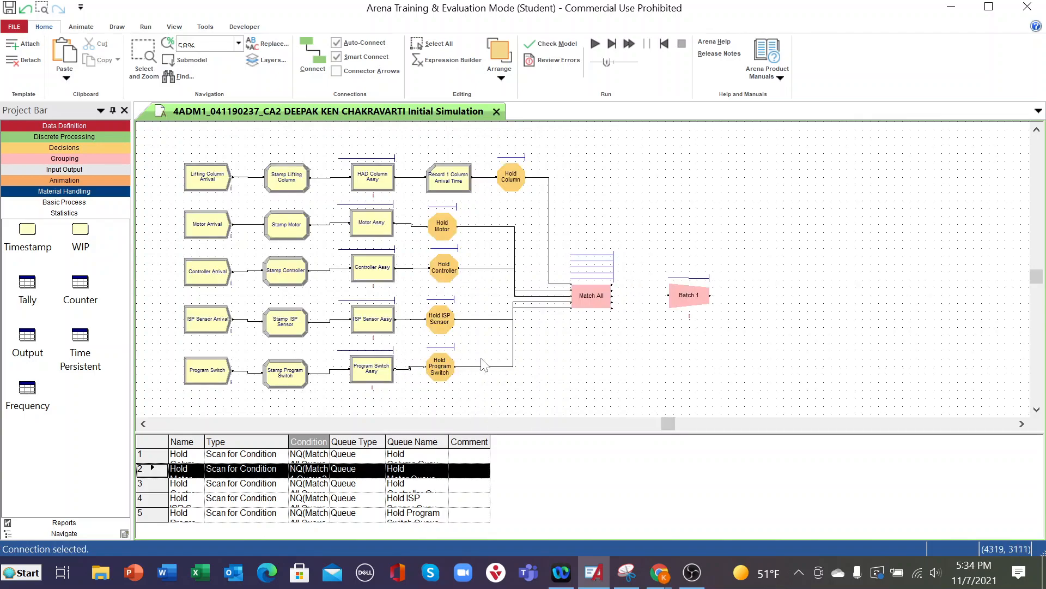
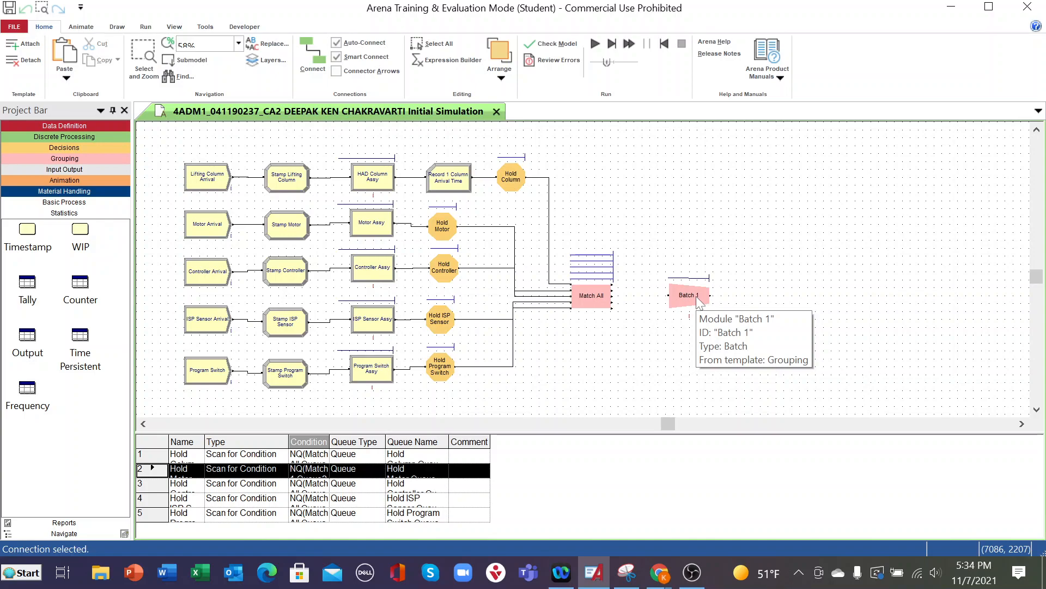
# - Rename the Batch 1 module to "Batch together permanently" and set its batch size to 1
pyautogui.doubleClick(696, 295)
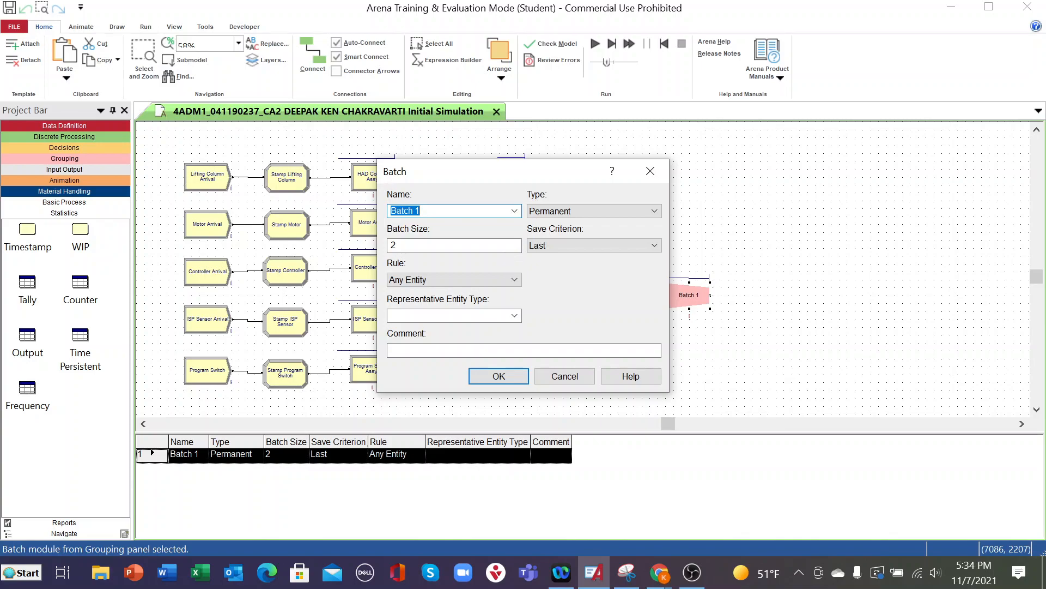
pyautogui.click(514, 212)
pyautogui.click(514, 211)
pyautogui.click(422, 211)
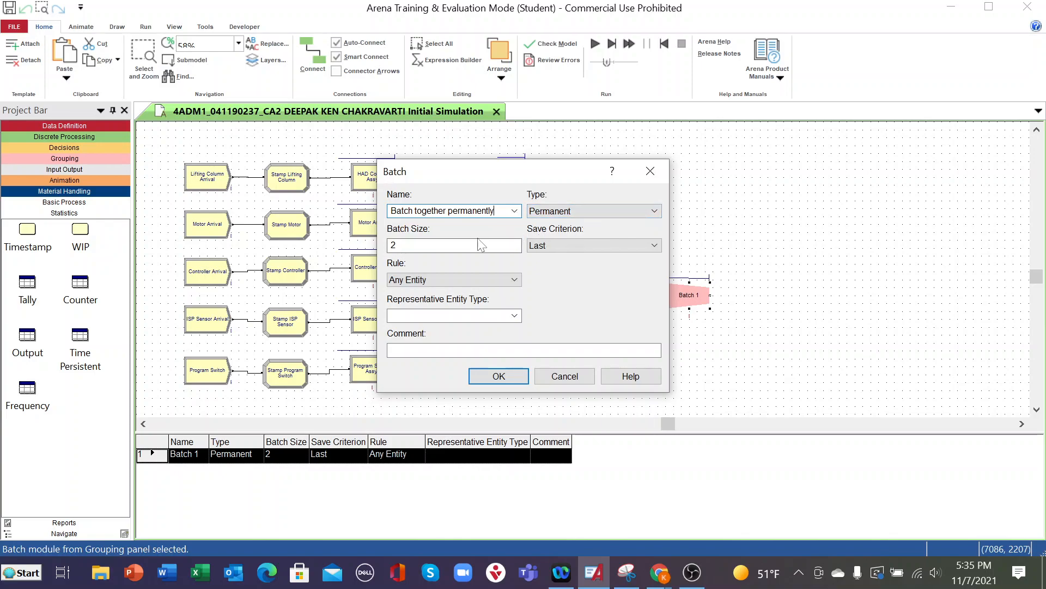
pyautogui.doubleClick(394, 246)
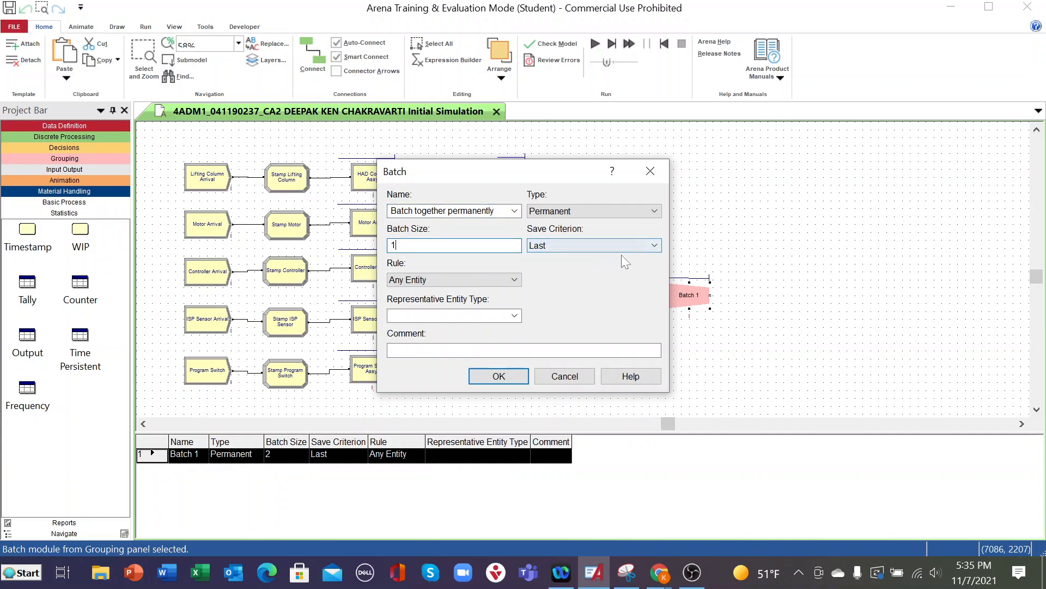
pyautogui.click(651, 247)
pyautogui.click(651, 247)
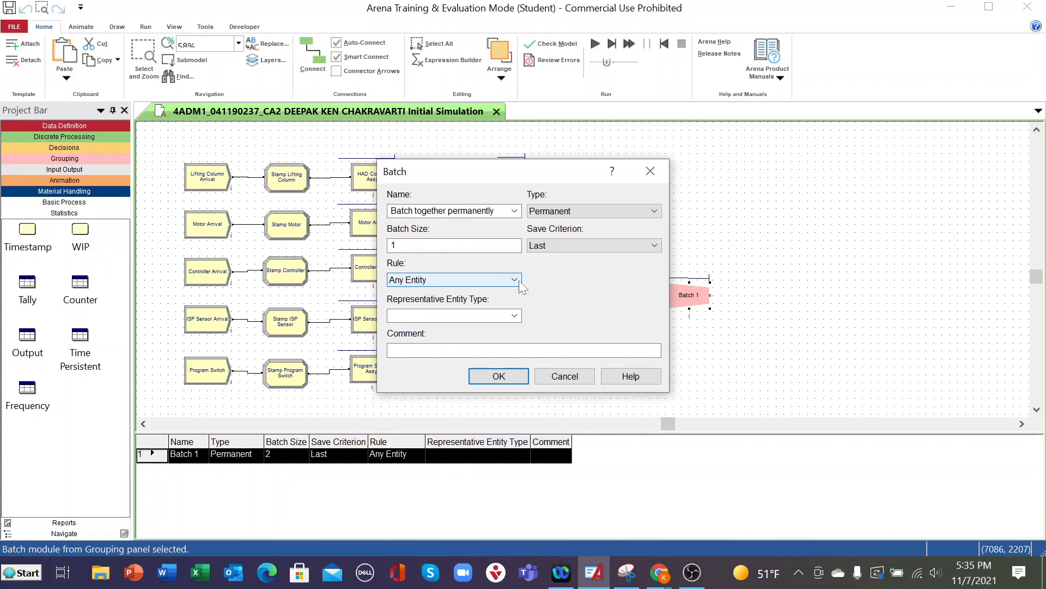
# - Set the batch rule to By Attribute with attribute Entity.Type and representative entity type Column, and apply the Batch settings
pyautogui.click(519, 280)
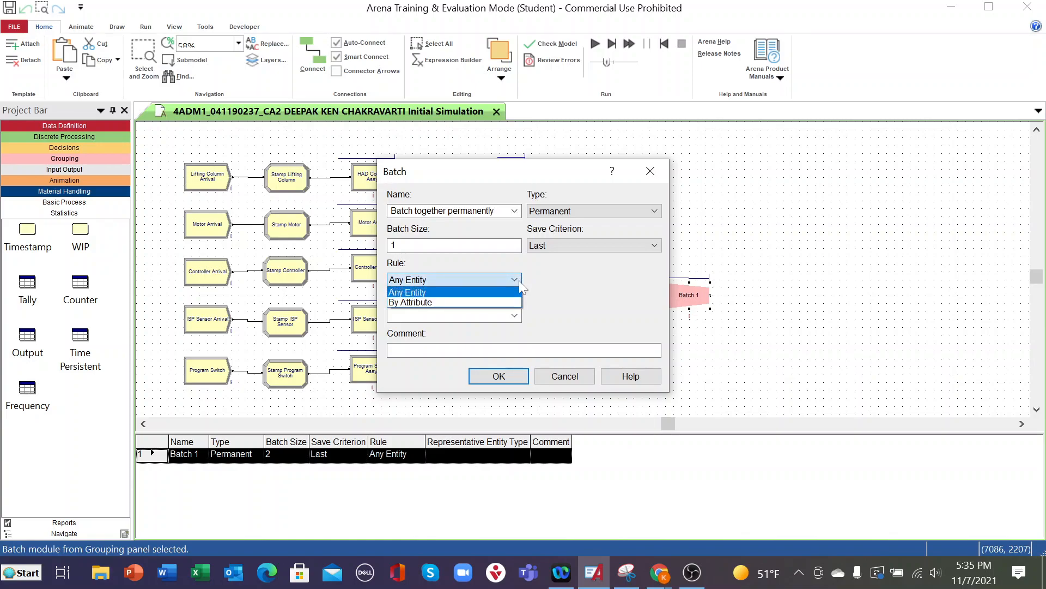
pyautogui.click(448, 303)
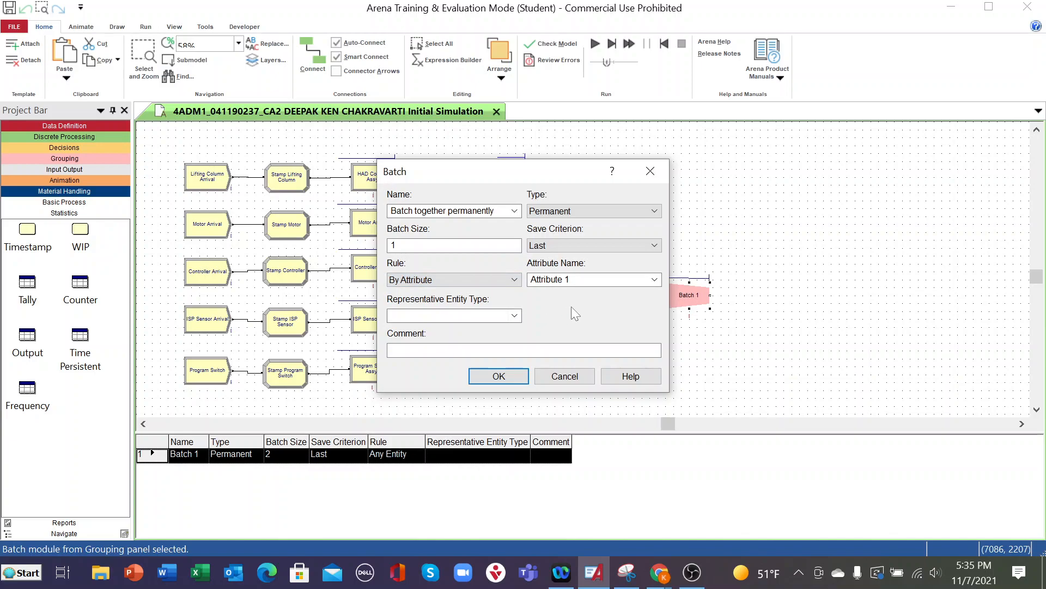
pyautogui.click(654, 279)
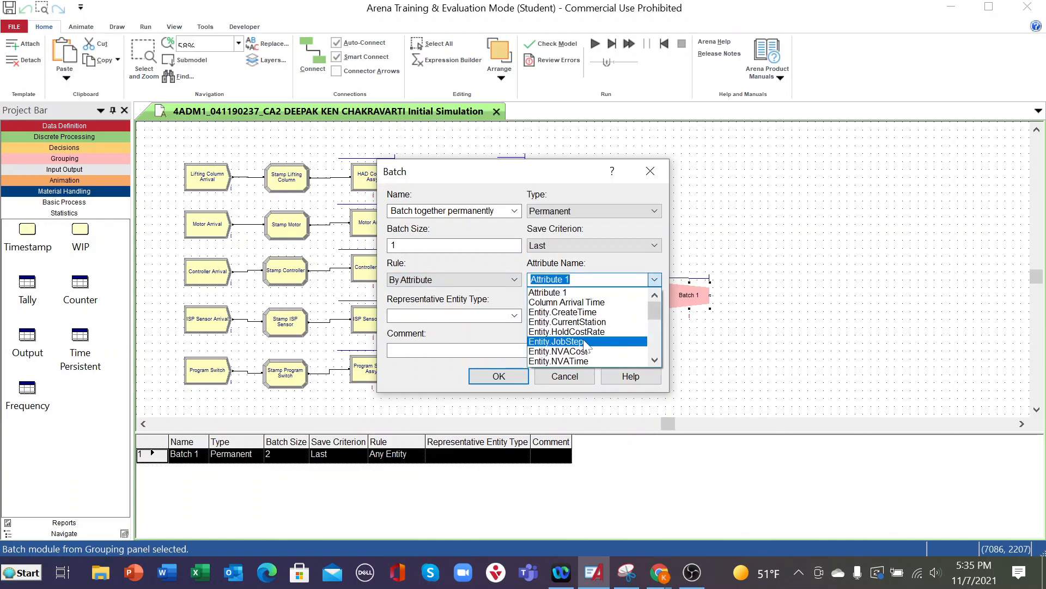
pyautogui.scroll(-4, 586, 343)
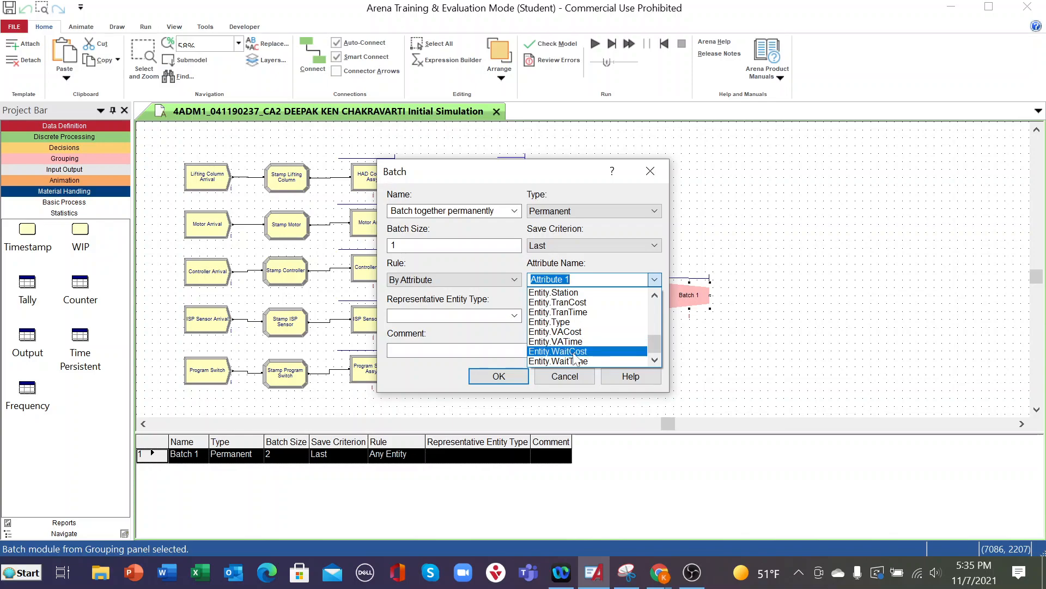
pyautogui.click(563, 324)
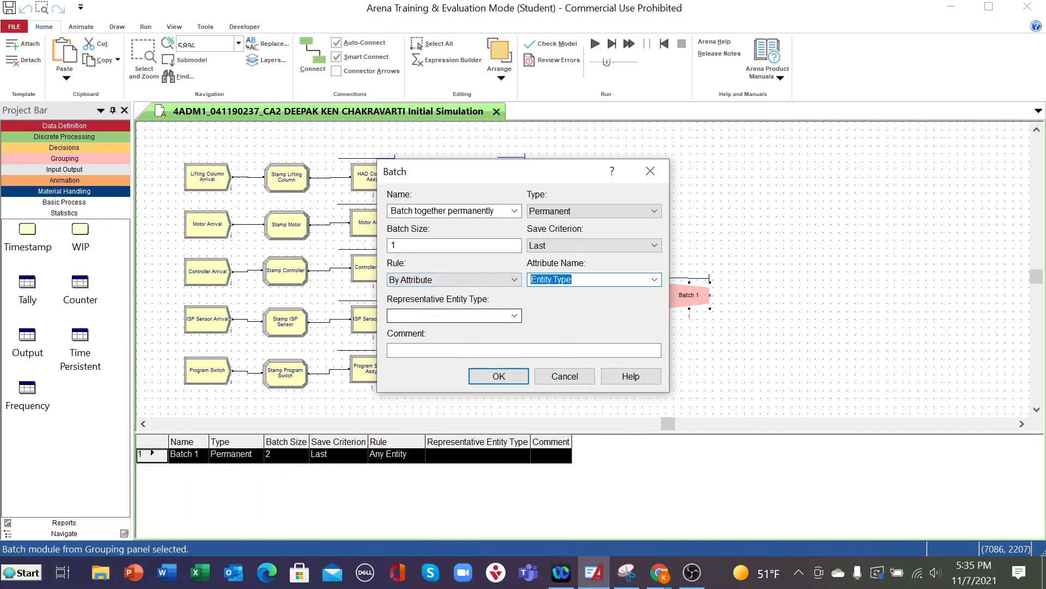
pyautogui.click(515, 315)
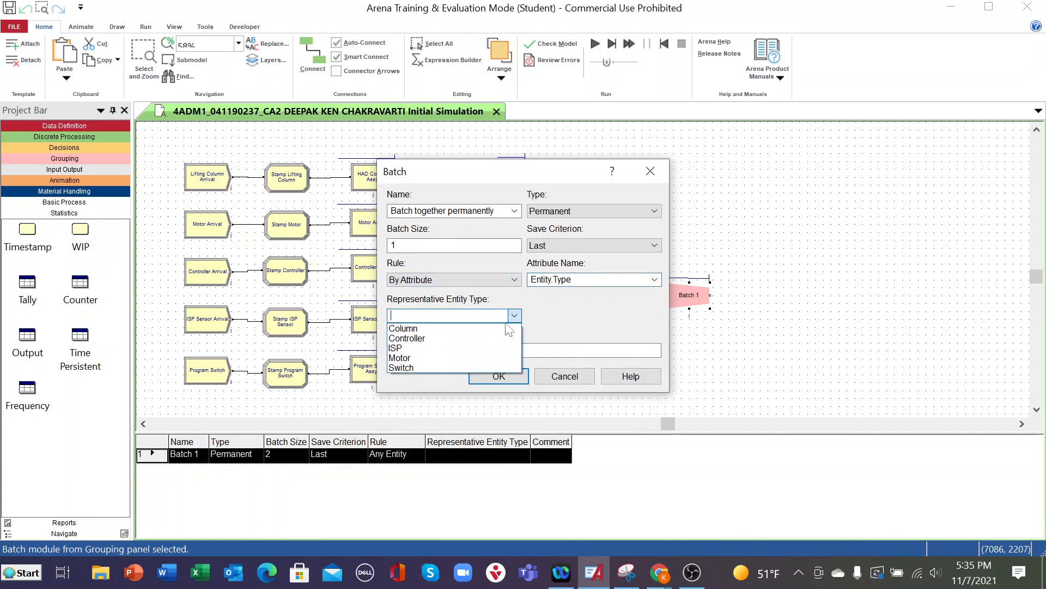
pyautogui.click(401, 330)
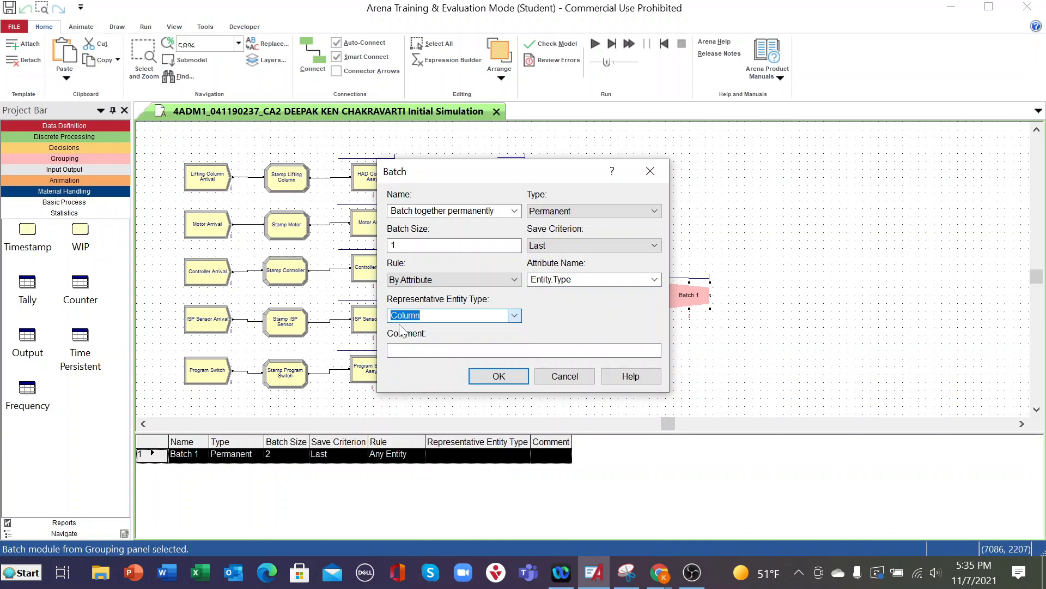
pyautogui.click(499, 376)
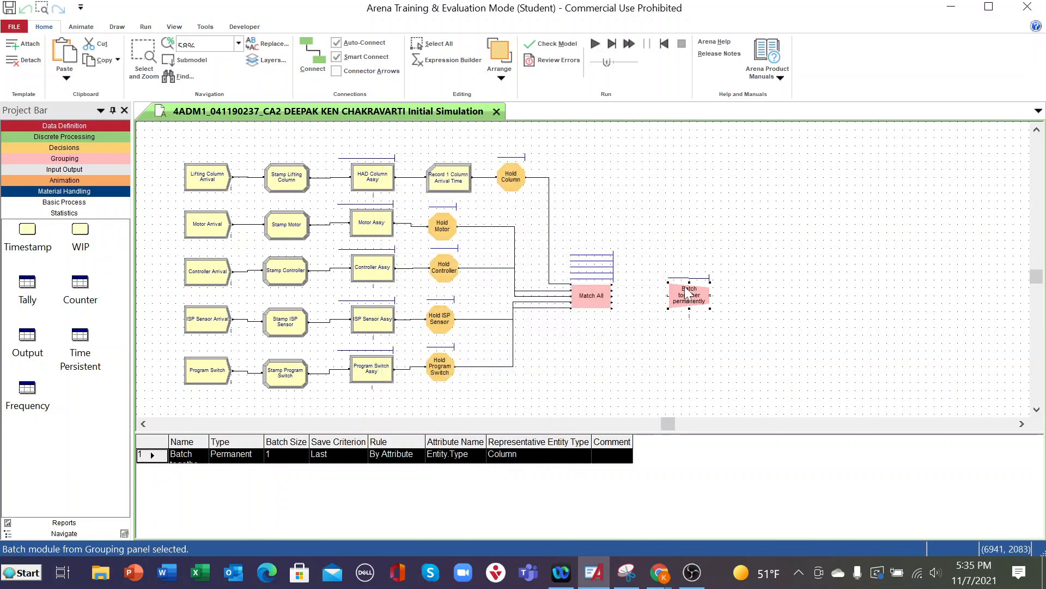
# - Connect the first three outputs of Match All to the input of Batch together permanently
pyautogui.click(313, 54)
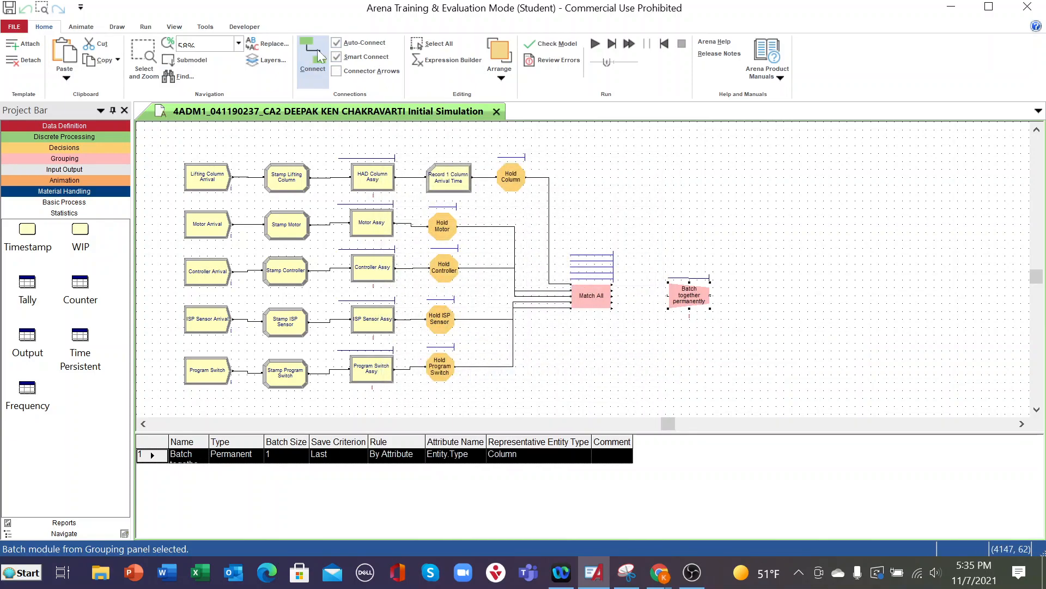
pyautogui.click(611, 284)
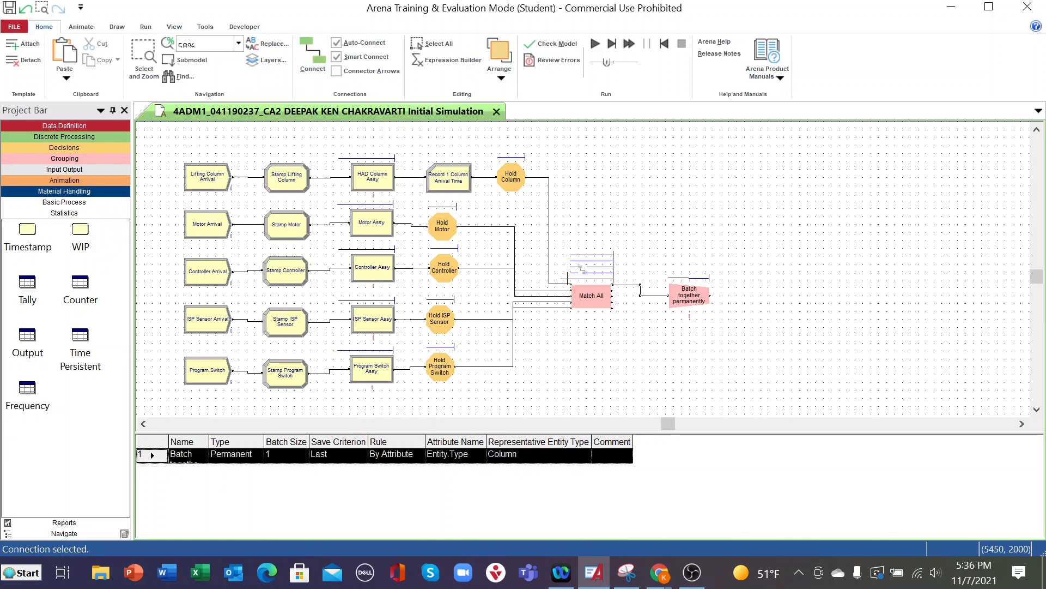
pyautogui.click(613, 291)
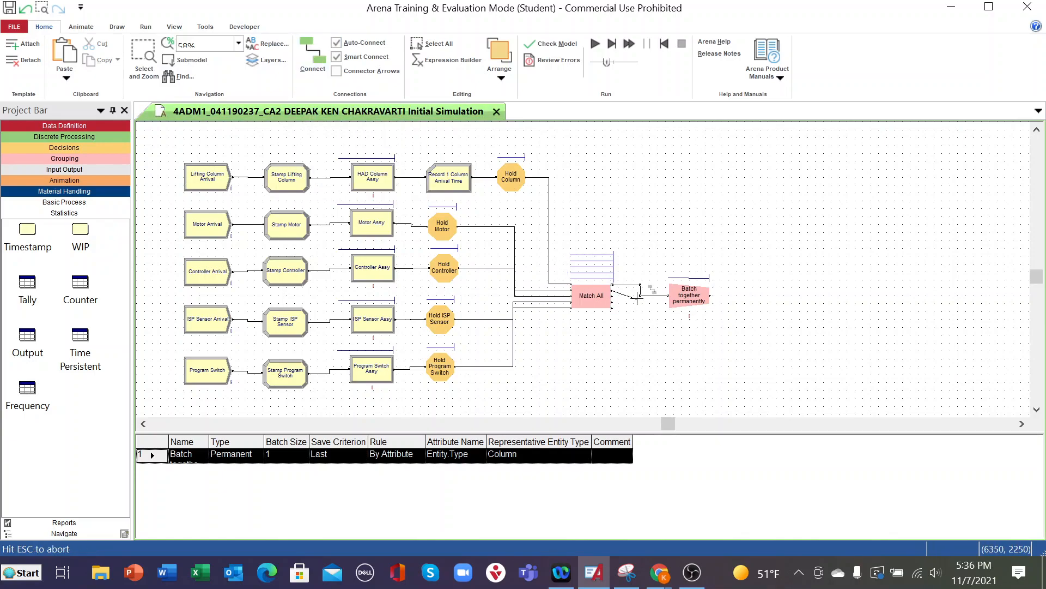
pyautogui.click(669, 295)
pyautogui.click(316, 53)
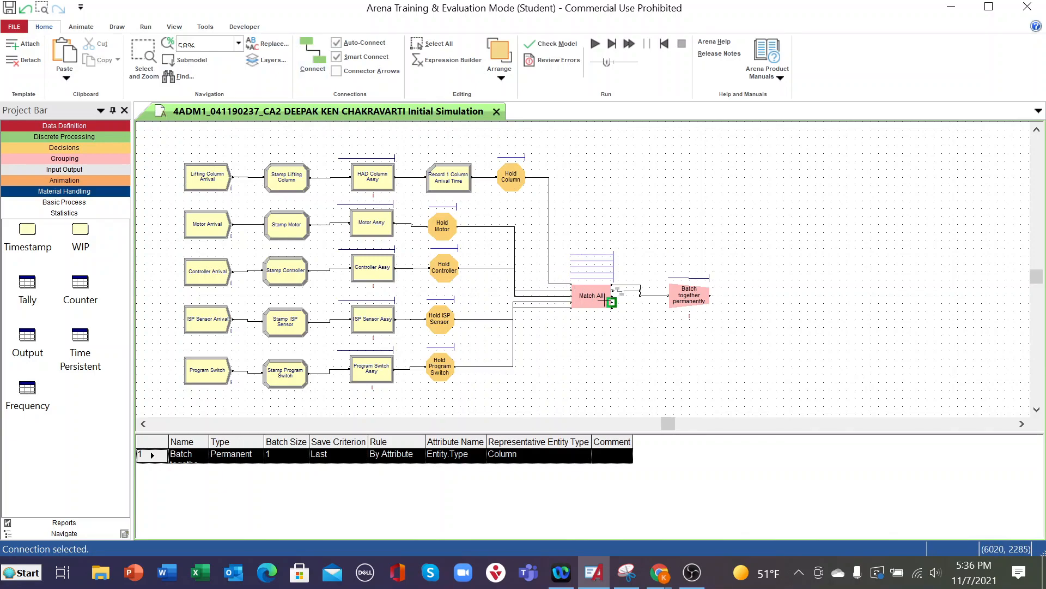
pyautogui.click(611, 296)
pyautogui.click(668, 294)
# - Connect the remaining two outputs of Match All to Batch together permanently and save the model
pyautogui.click(315, 50)
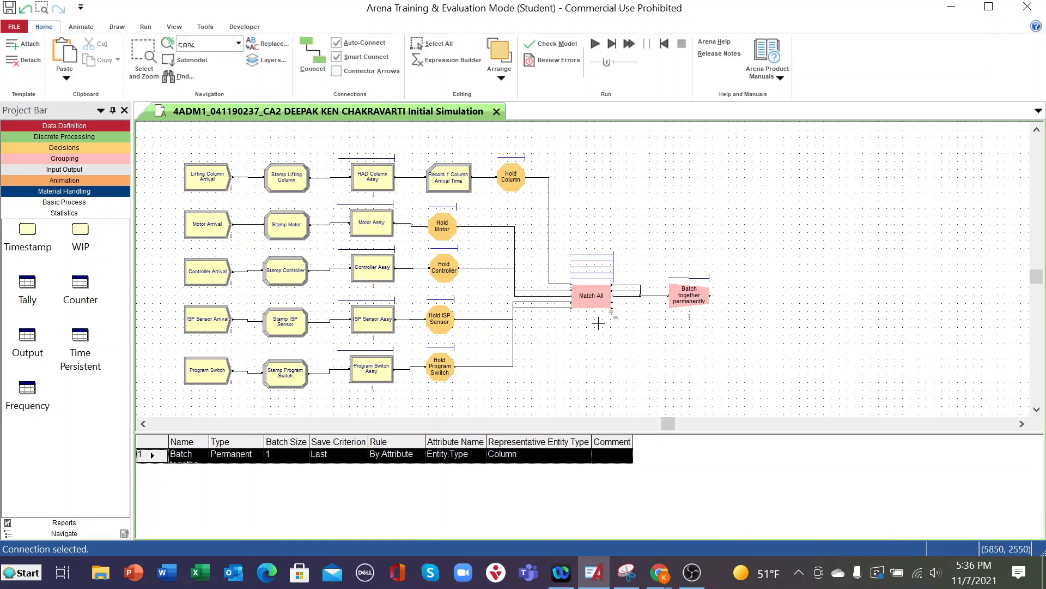
pyautogui.click(610, 302)
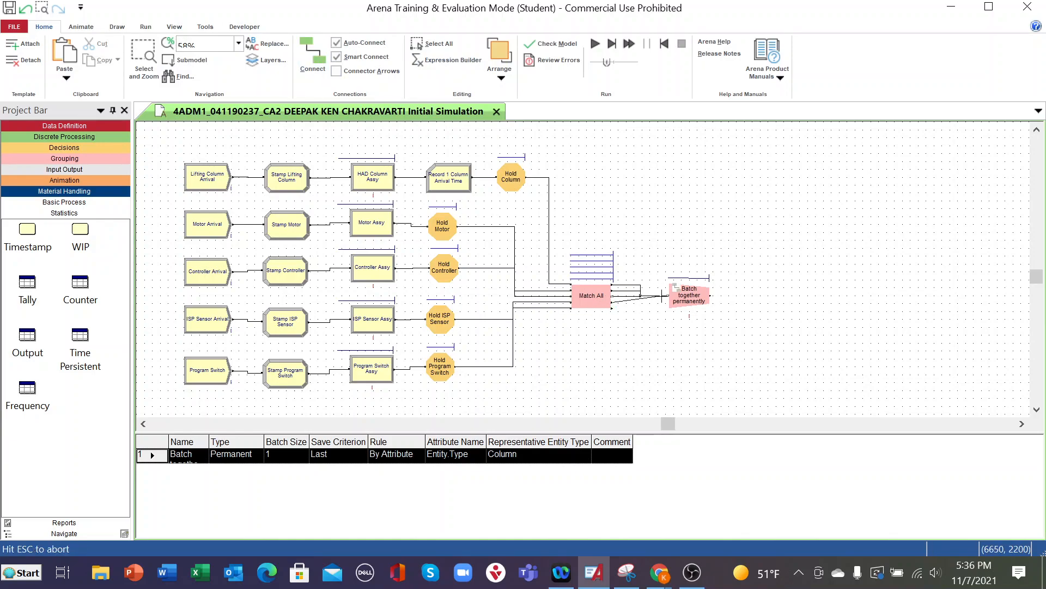
pyautogui.click(668, 294)
pyautogui.click(312, 52)
pyautogui.click(612, 302)
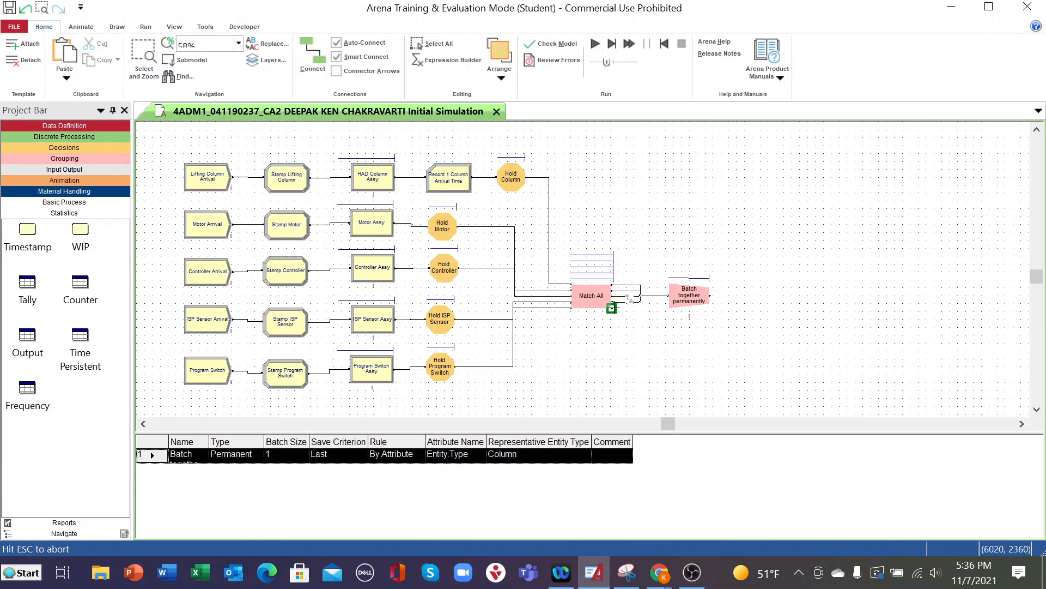
pyautogui.click(669, 294)
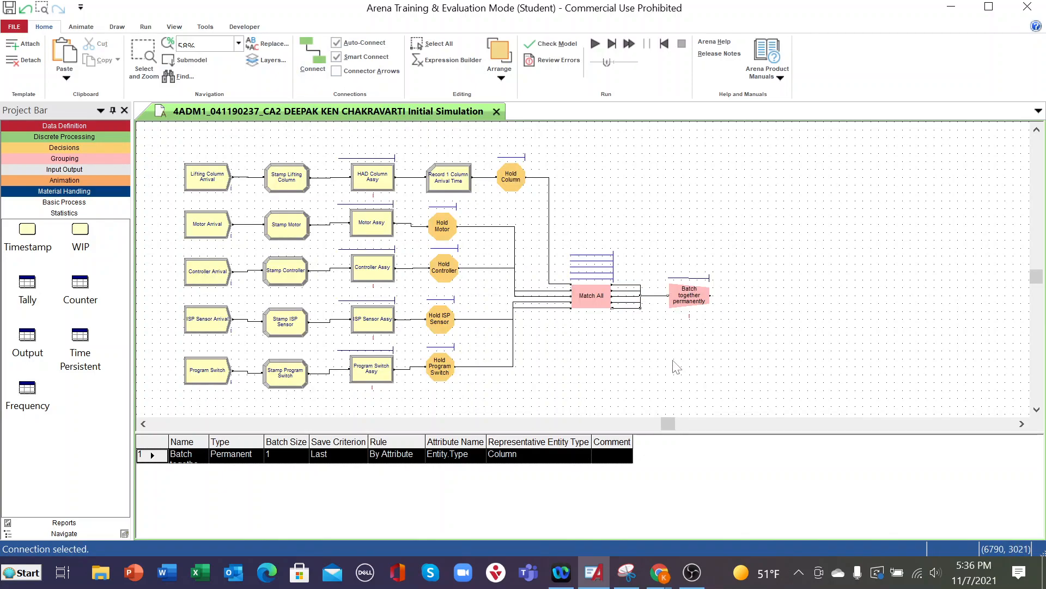
pyautogui.click(9, 12)
# - Add two Process modules side by side above Match All and the Batch, and delete the automatic connection between them
pyautogui.click(63, 202)
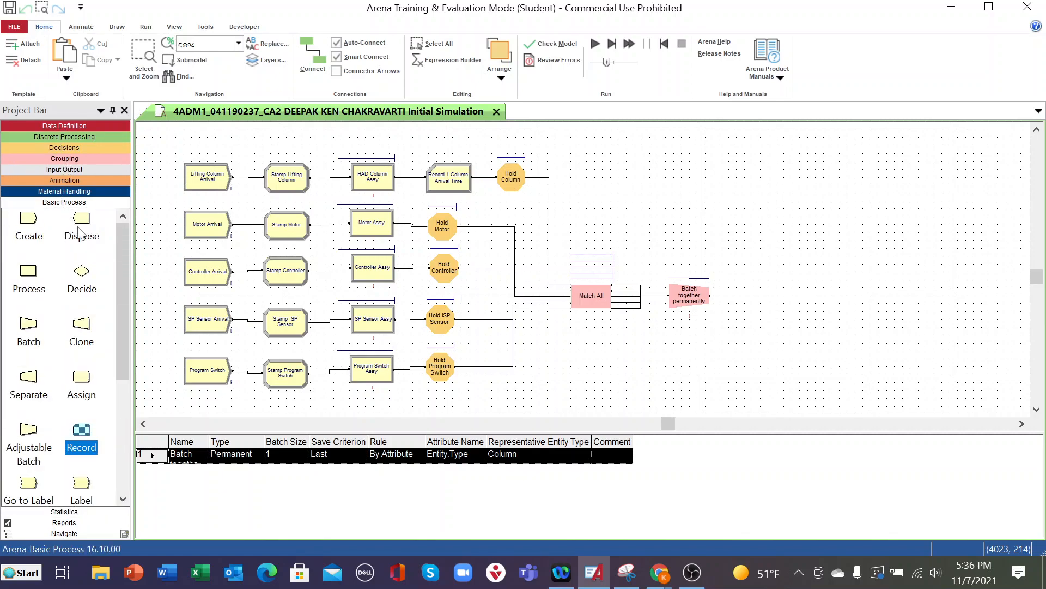
pyautogui.moveTo(26, 272); pyautogui.dragTo(576, 163)
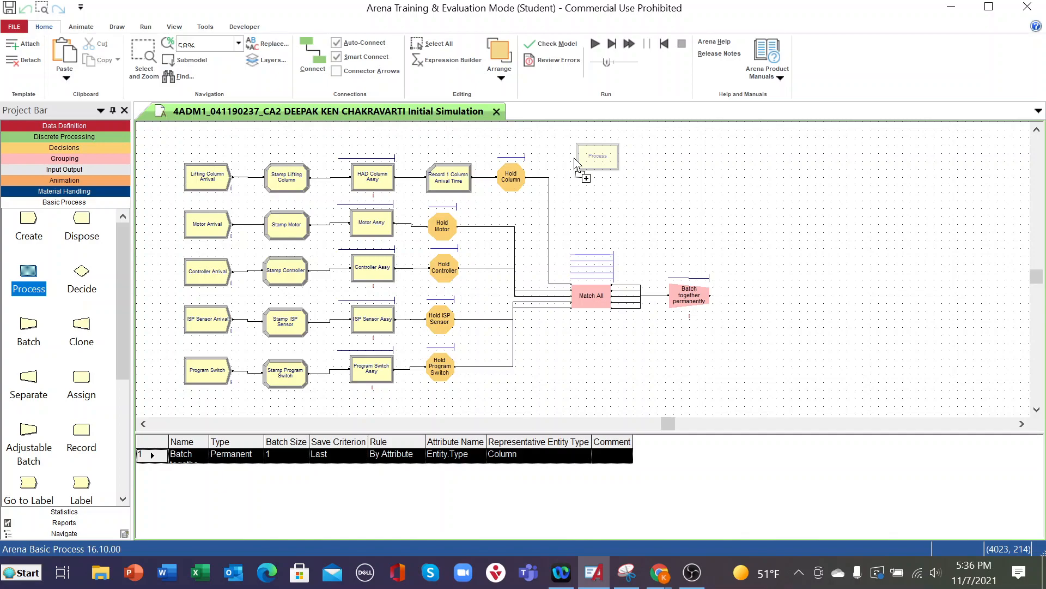
pyautogui.moveTo(575, 162); pyautogui.dragTo(592, 182)
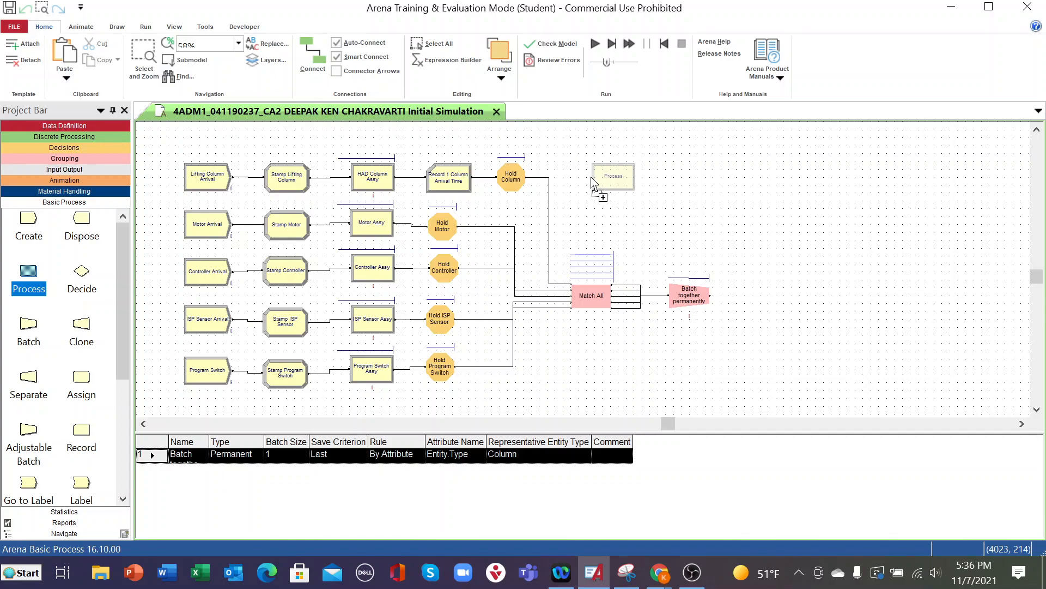
pyautogui.moveTo(592, 182)
pyautogui.mouseDown()
pyautogui.moveTo(580, 184)
pyautogui.moveTo(594, 185)
pyautogui.mouseUp()
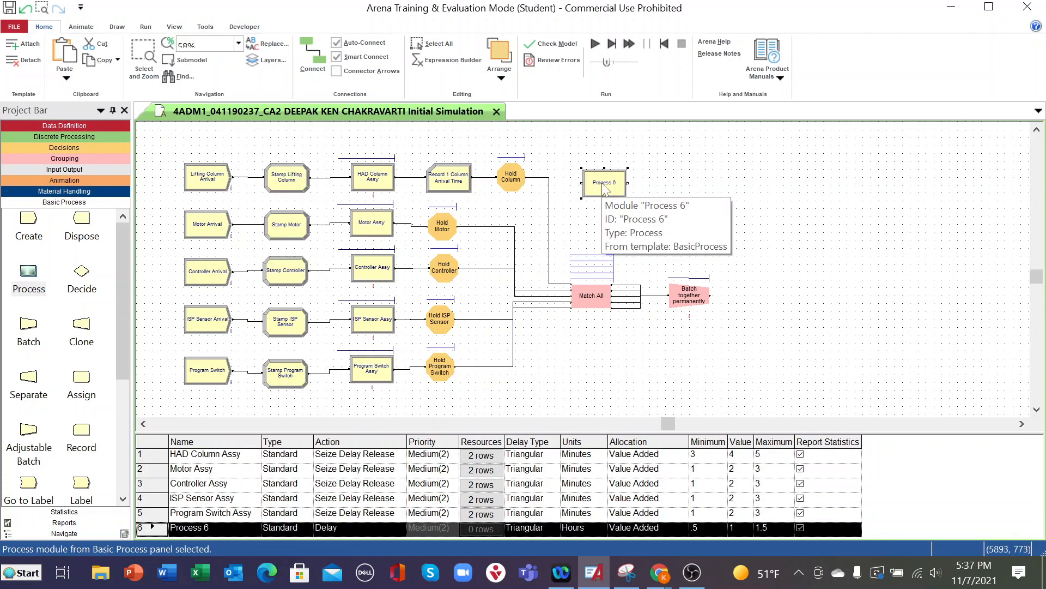
pyautogui.moveTo(35, 273); pyautogui.dragTo(665, 190)
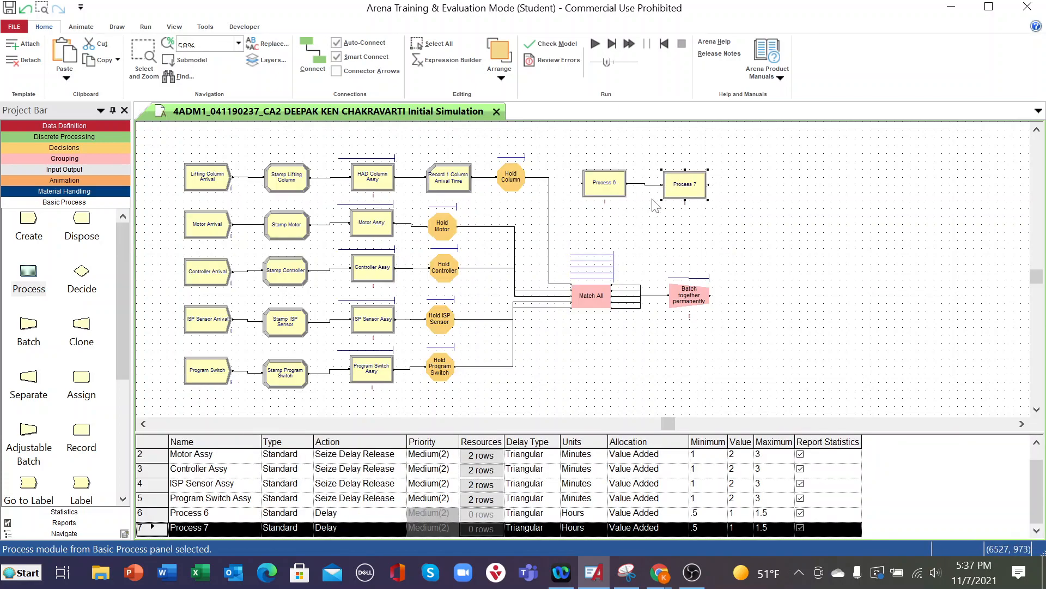
pyautogui.click(645, 183)
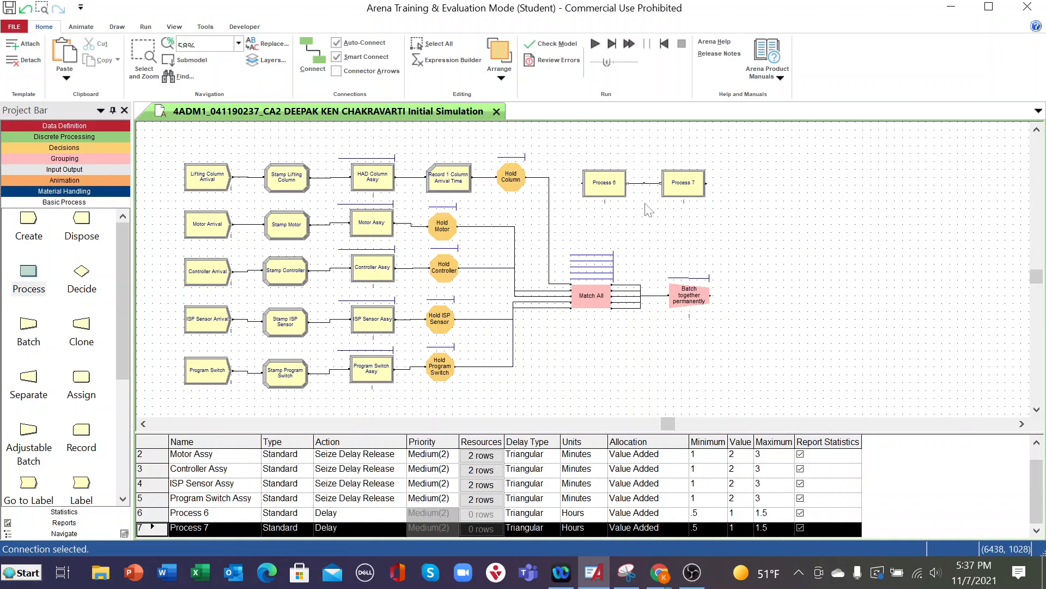
pyautogui.press('Delete')
# - Add a Decide module beside the two new Process modules, with another Process and a second Decide in a row below it
pyautogui.moveTo(83, 272); pyautogui.dragTo(731, 191)
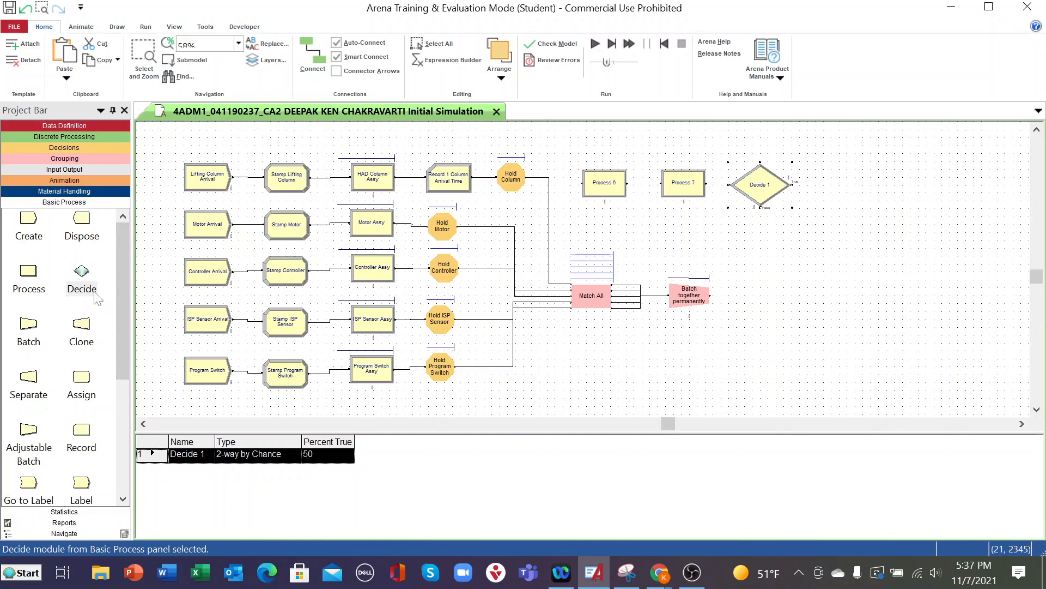
pyautogui.moveTo(28, 268); pyautogui.dragTo(772, 246)
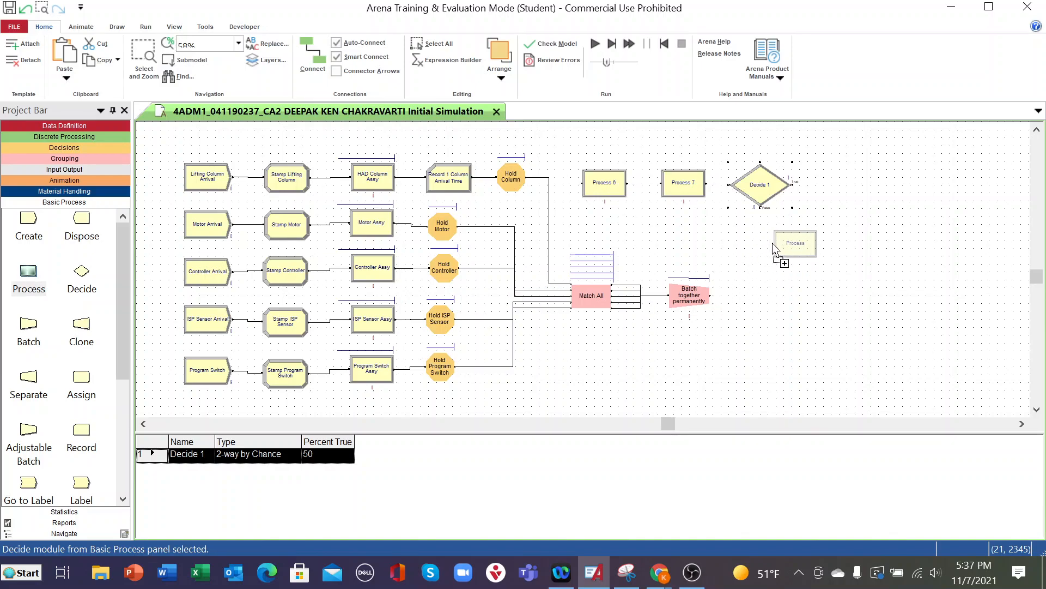
pyautogui.moveTo(774, 246); pyautogui.dragTo(773, 246)
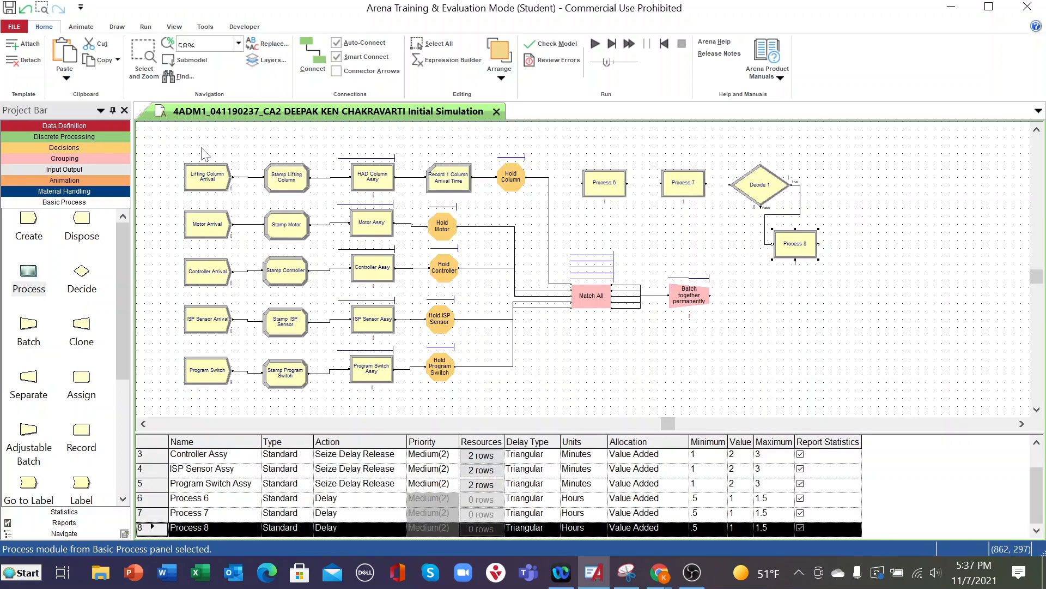
pyautogui.moveTo(81, 273); pyautogui.dragTo(853, 252)
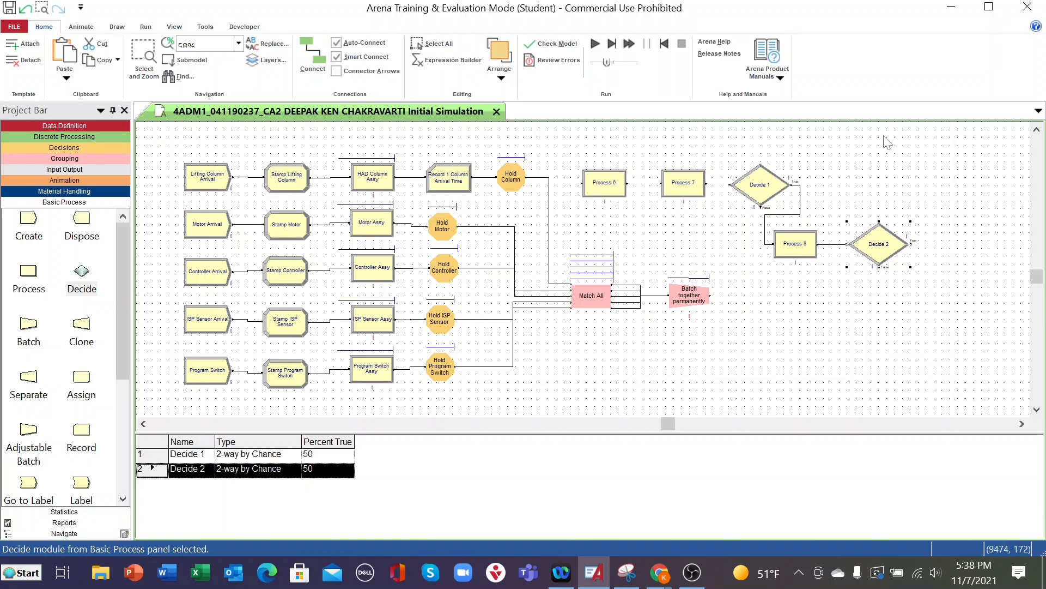
# - Add three Dispose modules in a column beyond the second Decide, and delete the automatic connection from that Decide to the first Dispose
pyautogui.moveTo(670, 424); pyautogui.dragTo(704, 424)
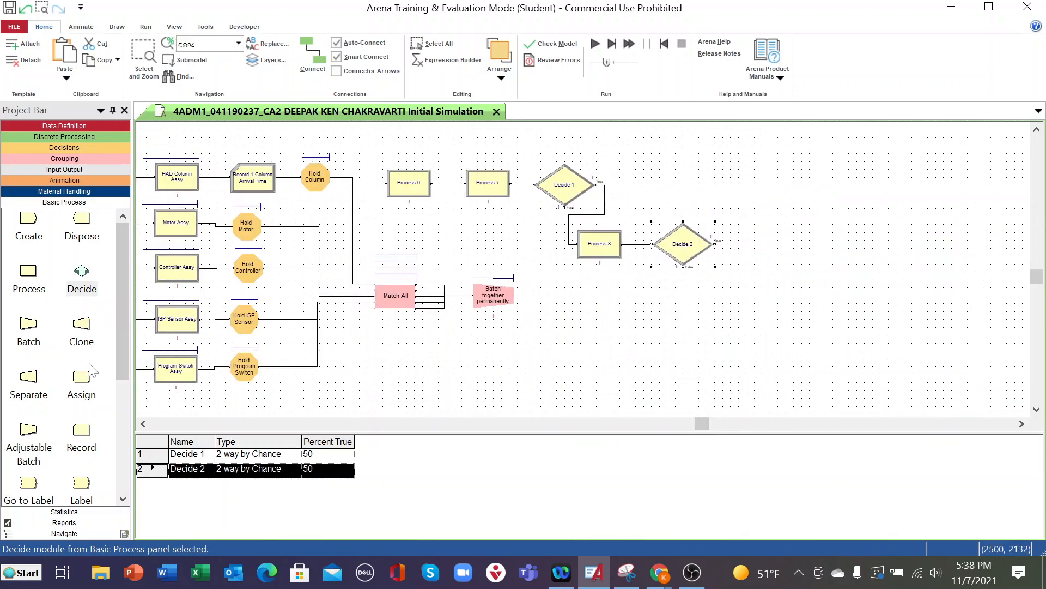
pyautogui.moveTo(82, 218); pyautogui.dragTo(835, 184)
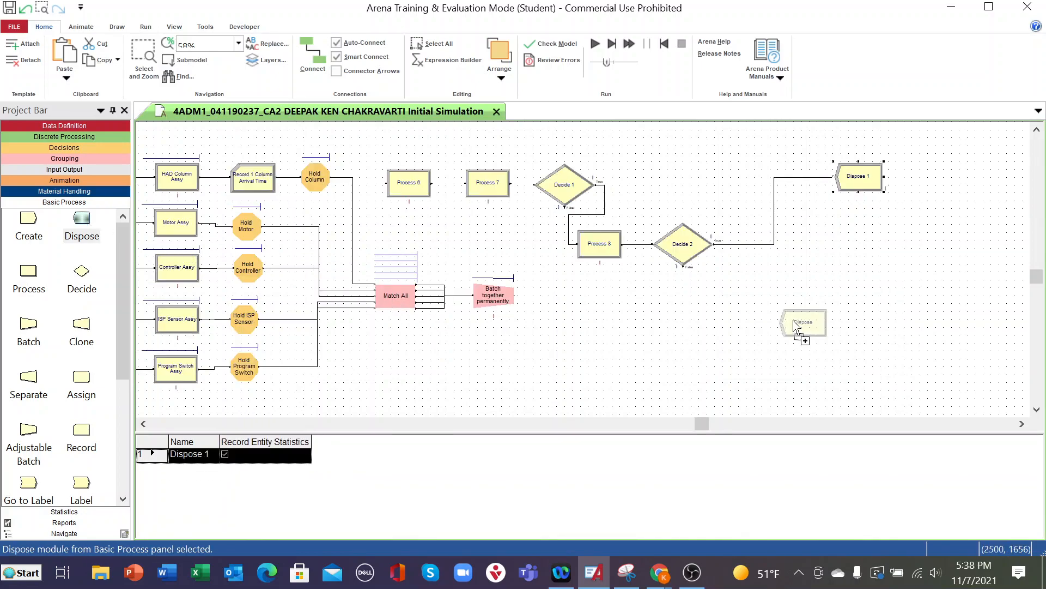
pyautogui.click(834, 240)
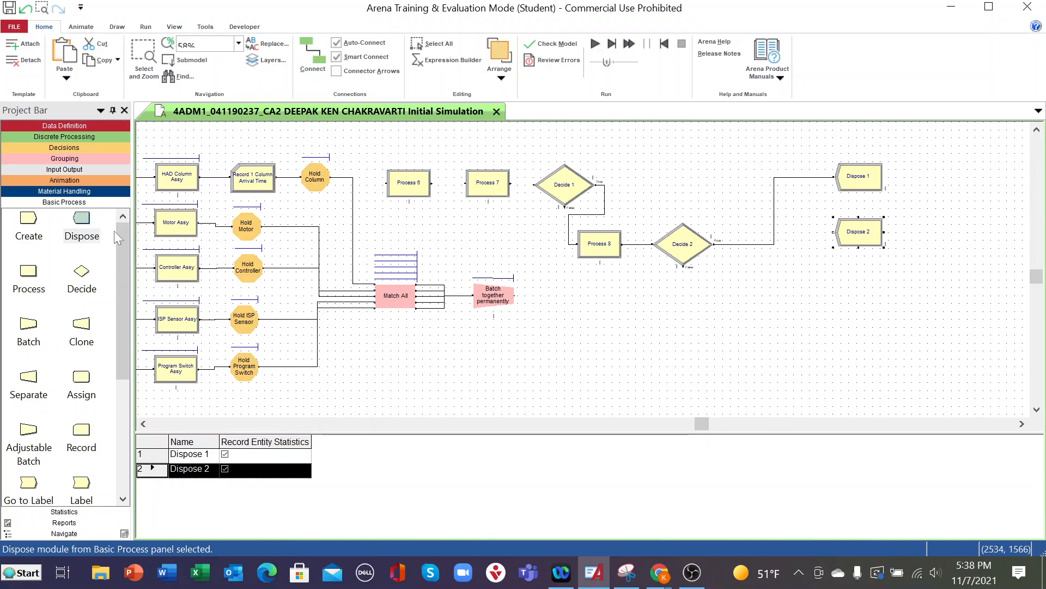
pyautogui.moveTo(82, 221); pyautogui.dragTo(836, 299)
pyautogui.click(758, 245)
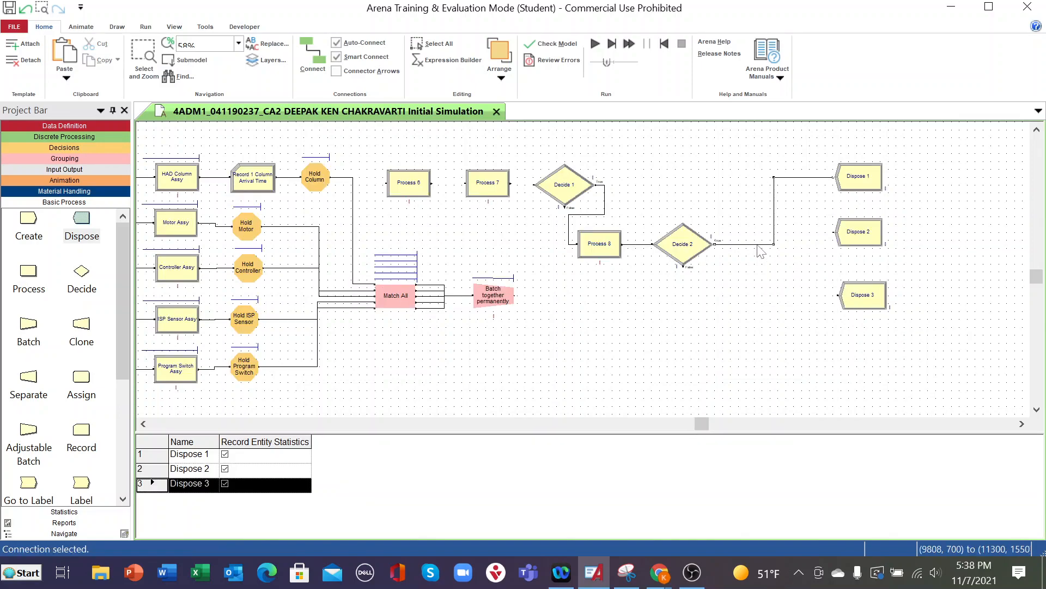
pyautogui.press('Delete')
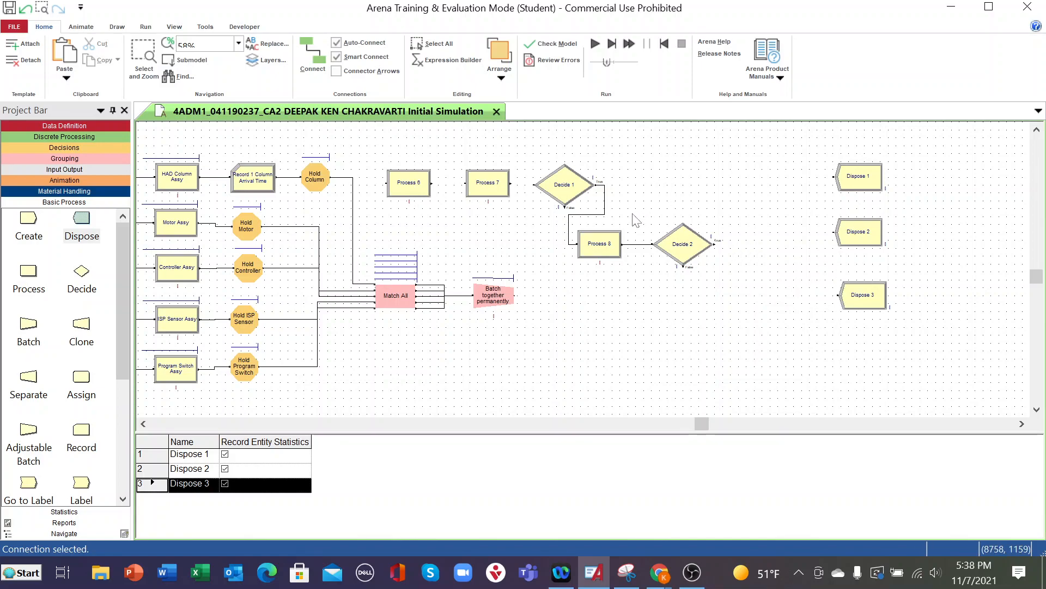
# - Rename the Process 6 module as Final HAD Assy and set its action to Seize Delay Release
pyautogui.doubleClick(414, 184)
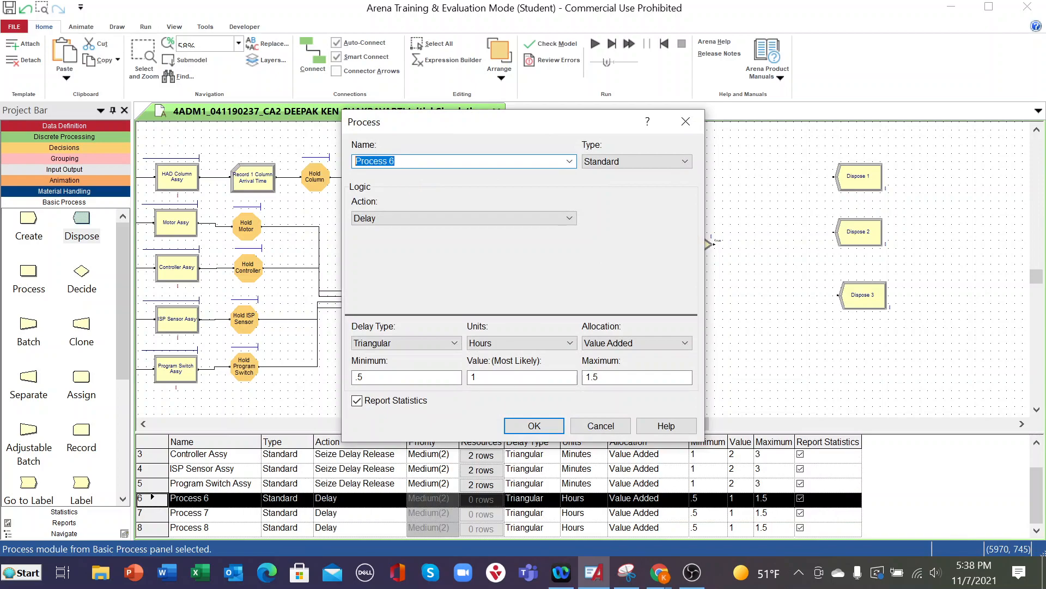
pyautogui.write('Final HAD Assy')
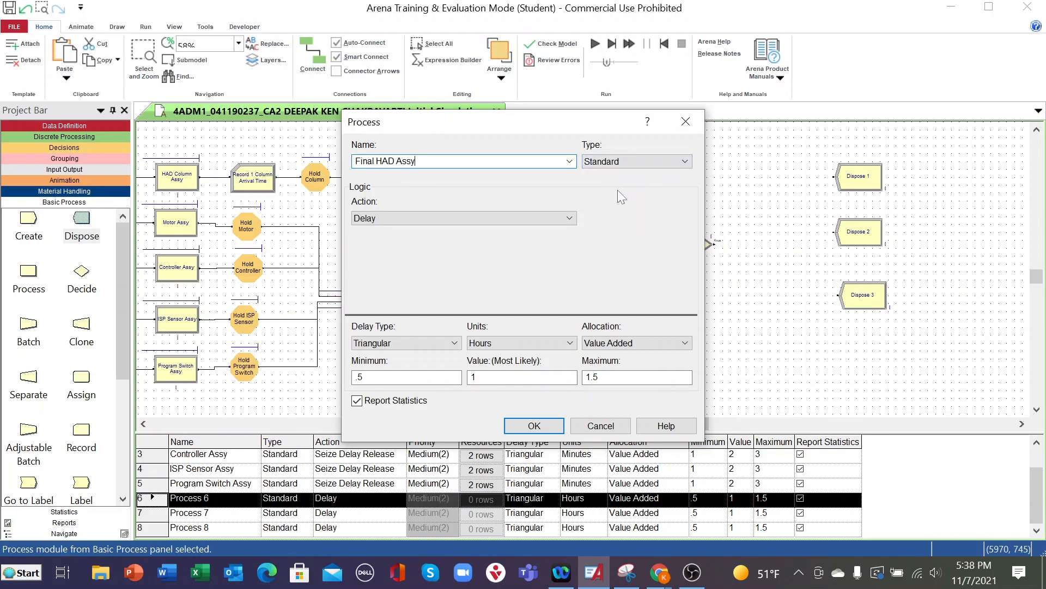
pyautogui.click(570, 218)
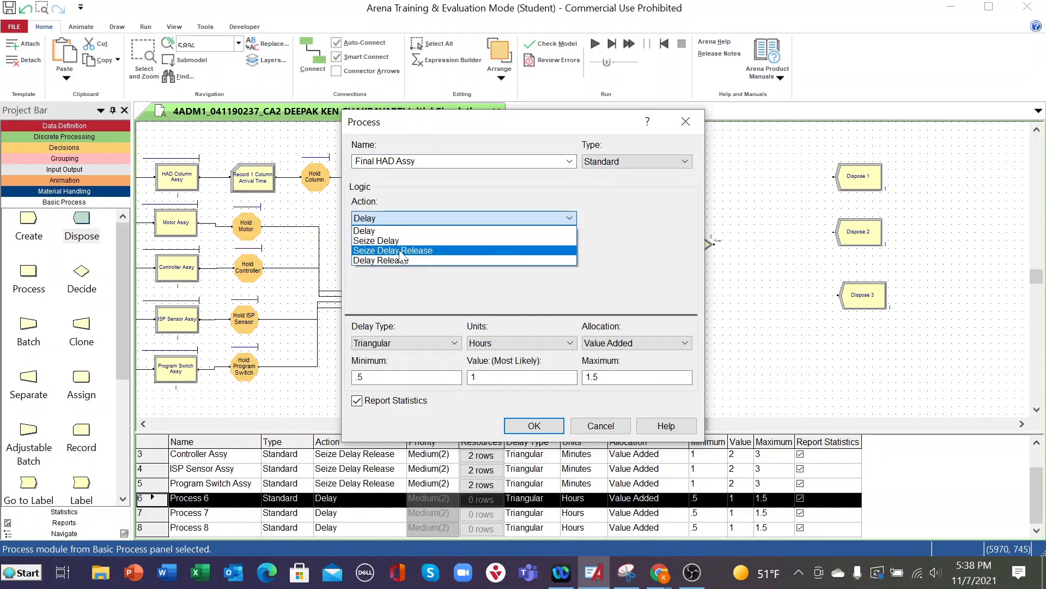
pyautogui.click(402, 250)
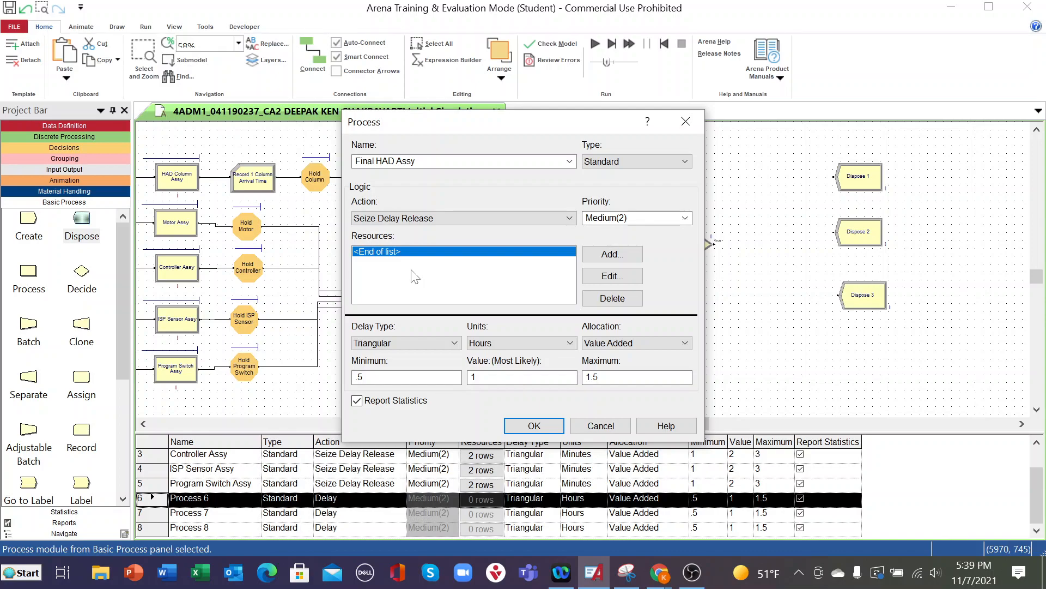
# - Add Operator6 and Operator7 as resources of the Final HAD Assy process
pyautogui.click(611, 253)
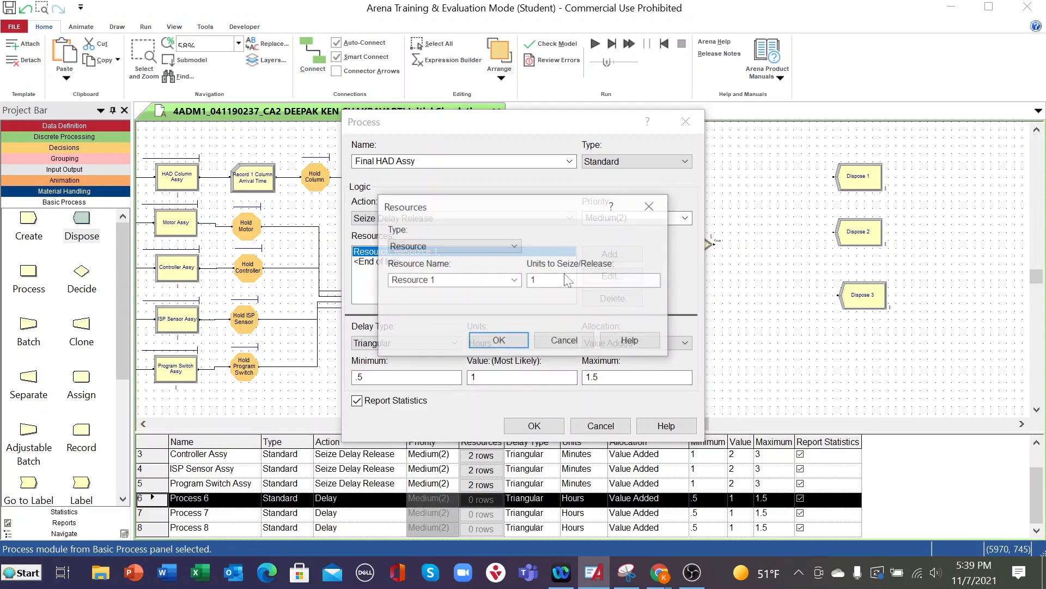
pyautogui.click(515, 281)
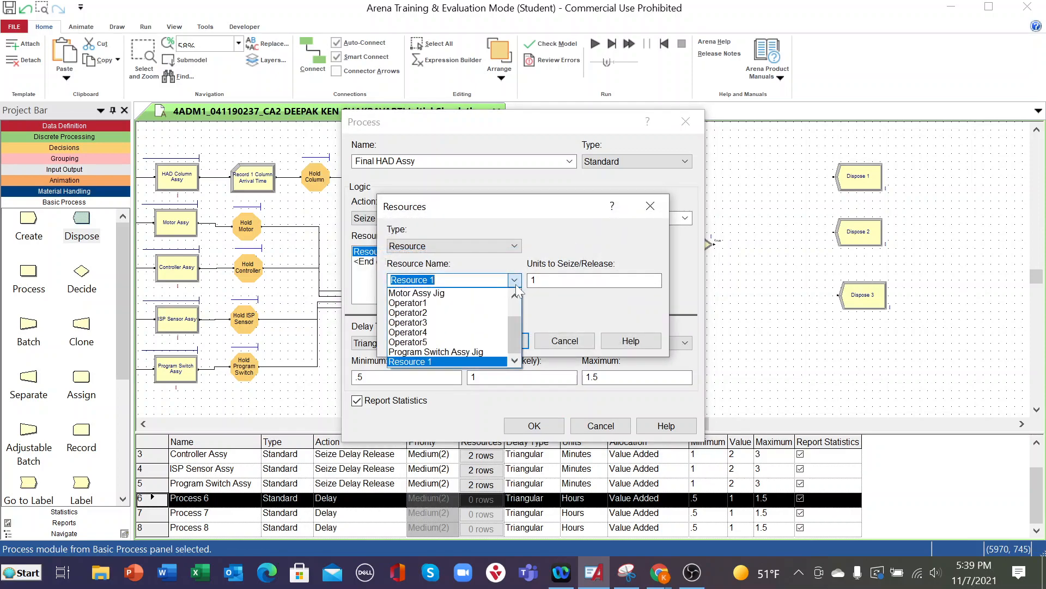
pyautogui.click(419, 342)
pyautogui.click(446, 287)
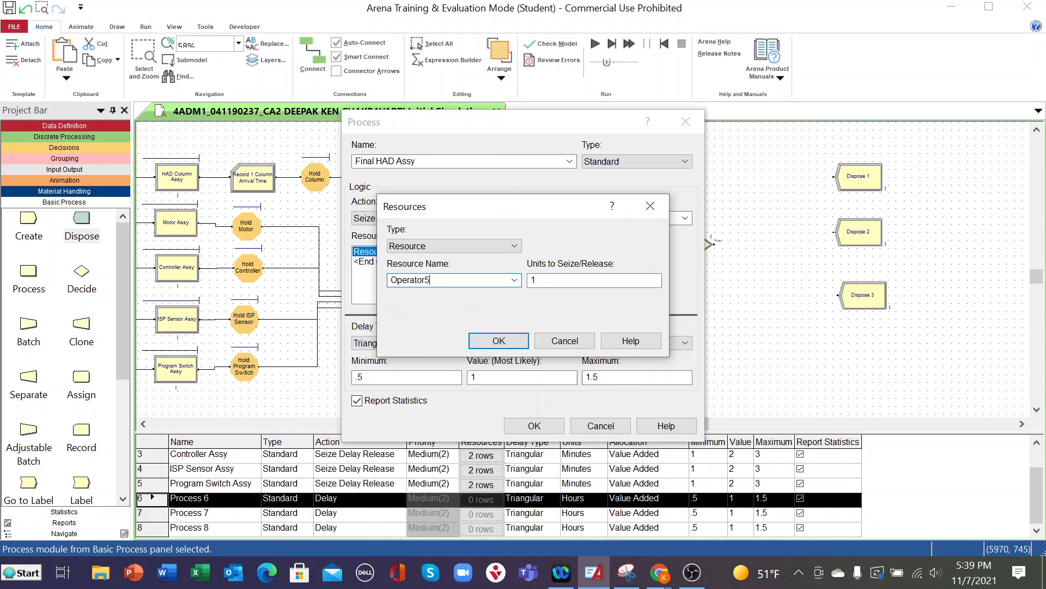
pyautogui.press('BackSpace')
pyautogui.write('6')
pyautogui.click(499, 341)
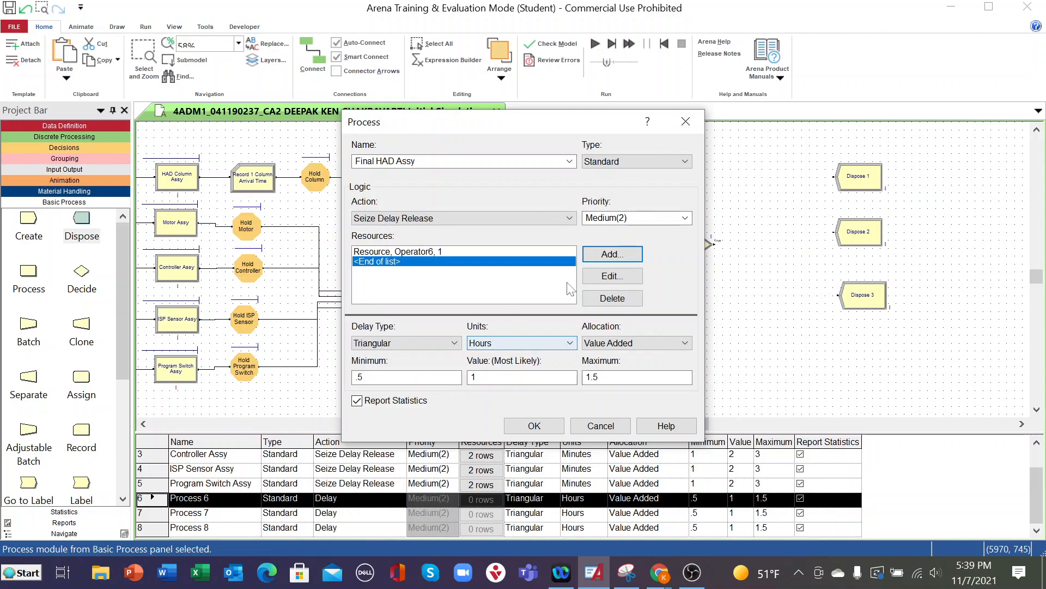
pyautogui.click(605, 254)
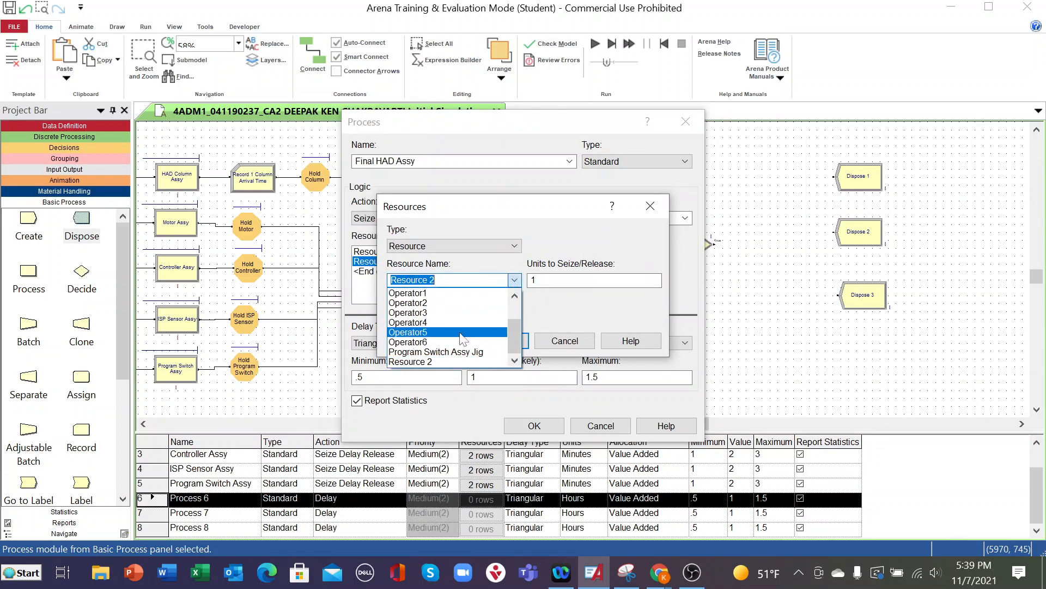
pyautogui.click(443, 341)
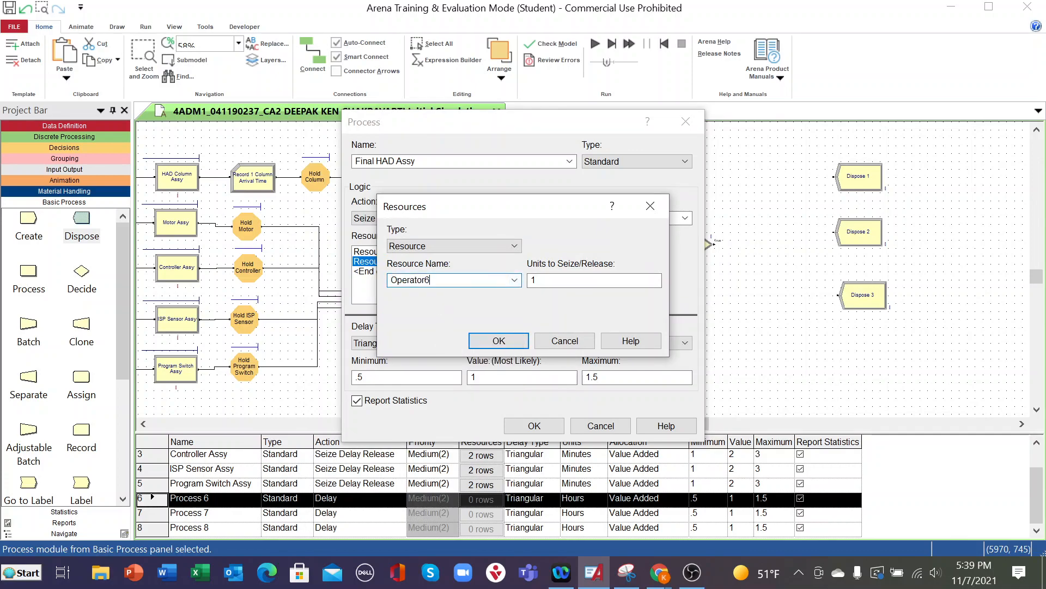
pyautogui.click(474, 344)
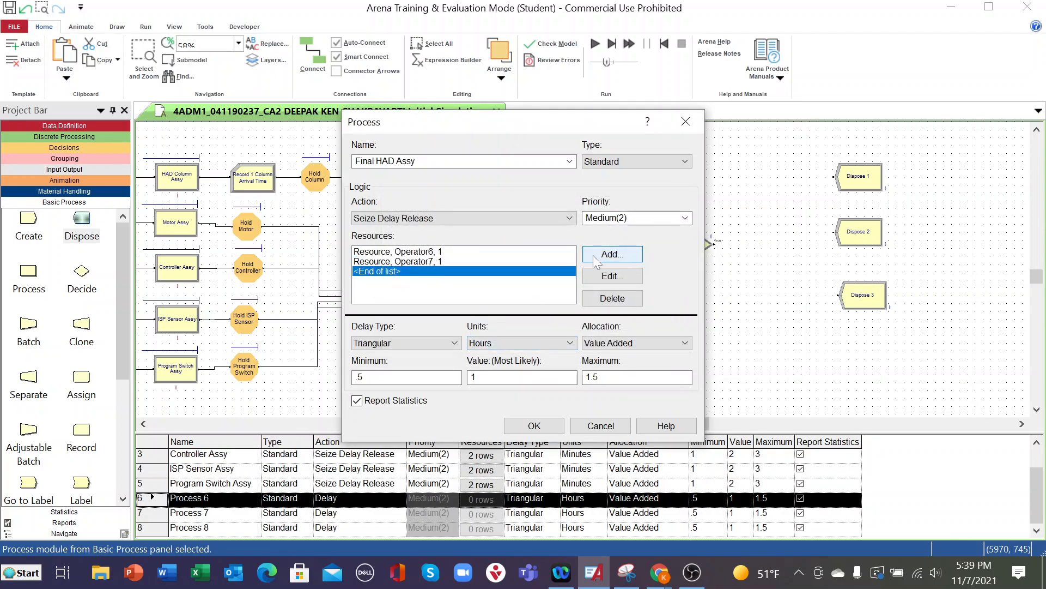
# - Add a third resource named Final HAD Assy Jig1 to the Final HAD Assy process
pyautogui.click(604, 255)
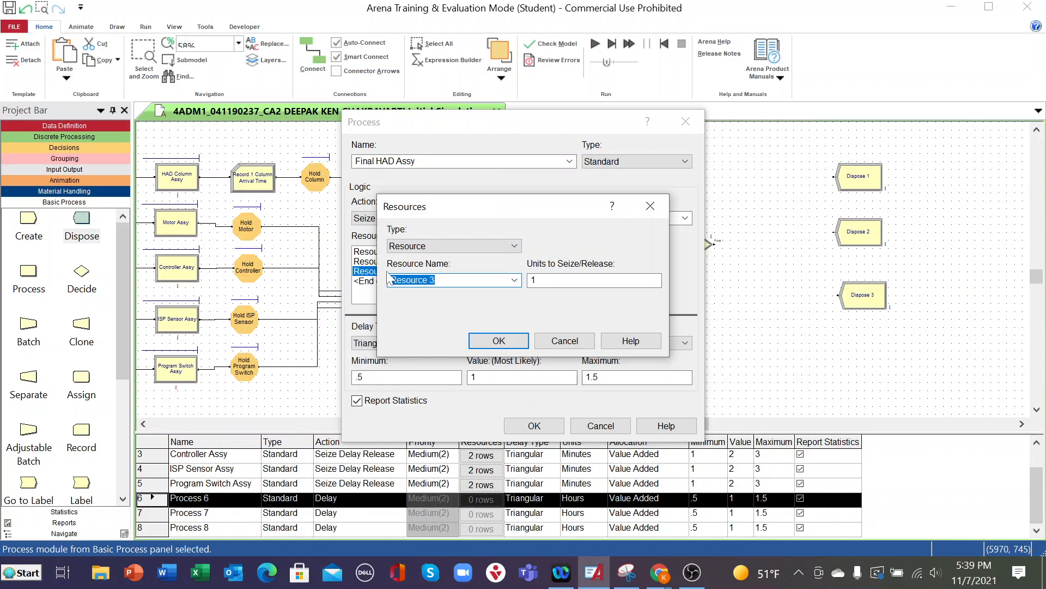
pyautogui.write('Final HAD Assy Jig1')
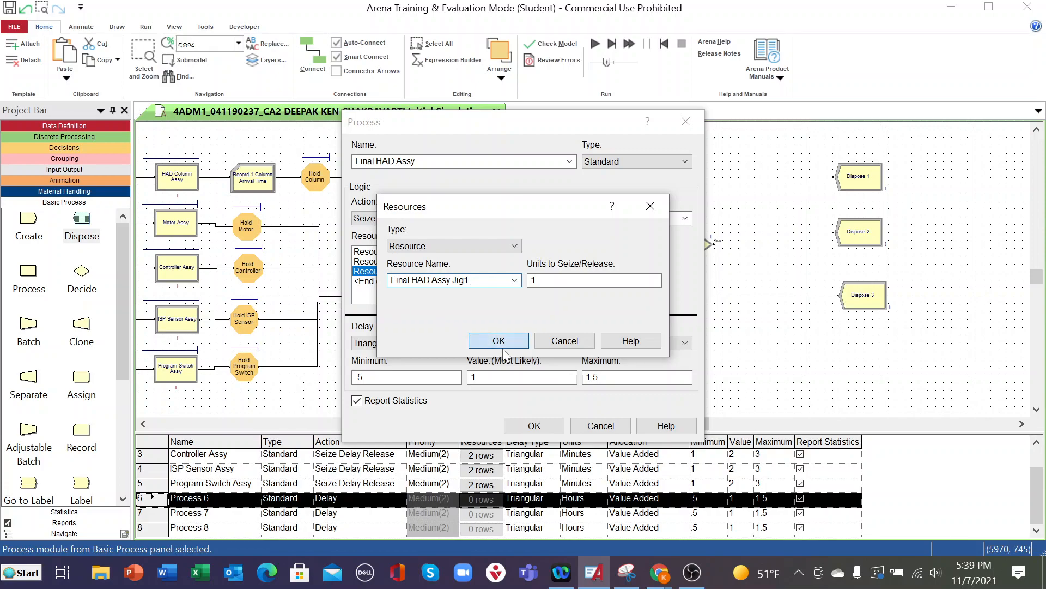
pyautogui.click(479, 343)
# - Add a fourth resource named Final HAD Assy Jig2 to the Final HAD Assy process
pyautogui.click(597, 256)
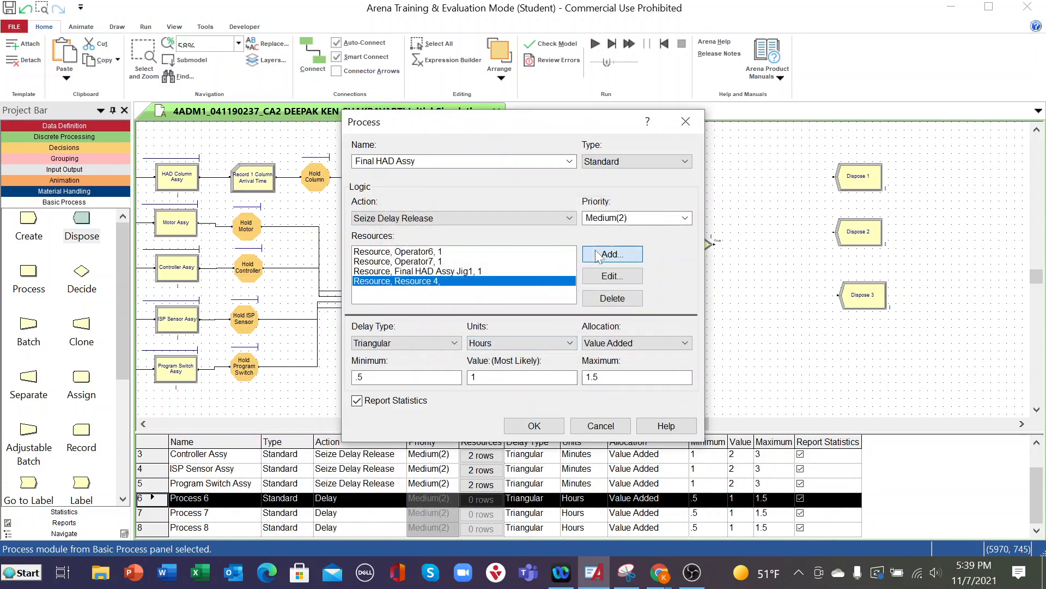
pyautogui.click(478, 279)
pyautogui.click(515, 280)
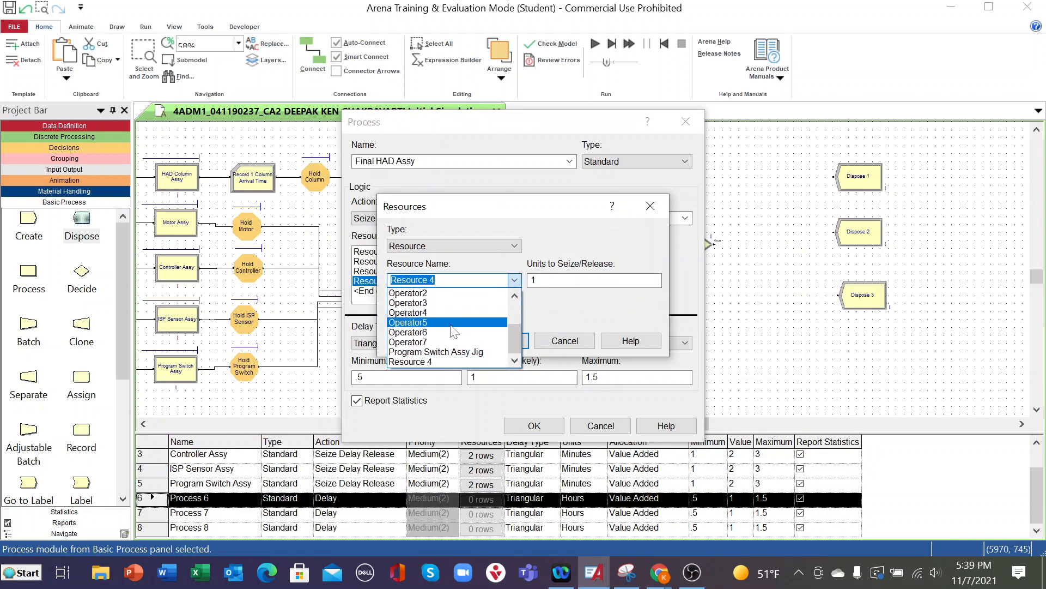
pyautogui.scroll(1, 452, 333)
pyautogui.scroll(1, 452, 333)
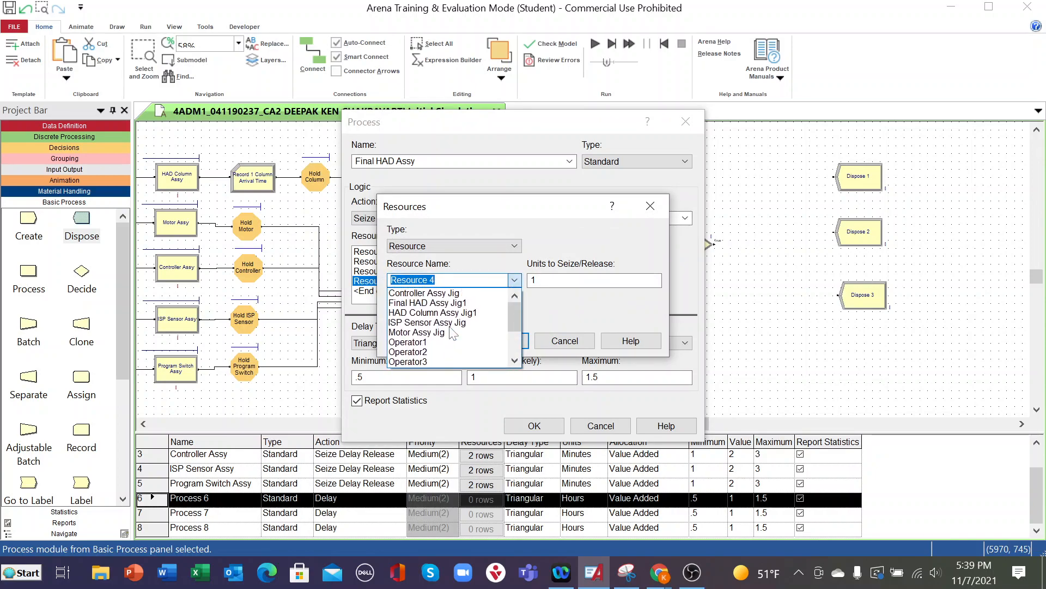
pyautogui.click(444, 304)
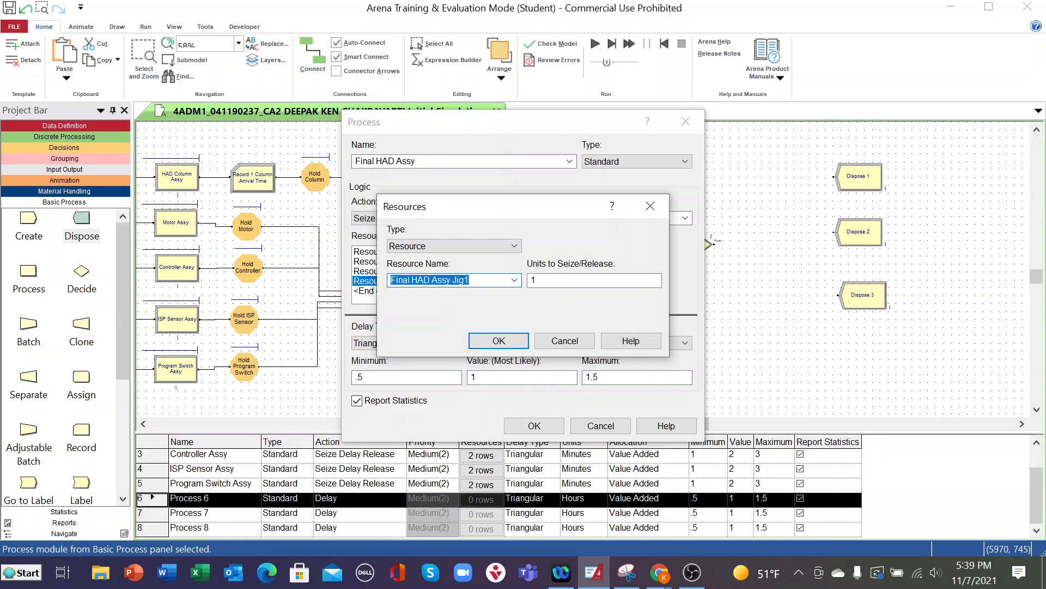
pyautogui.press('End')
pyautogui.press('BackSpace')
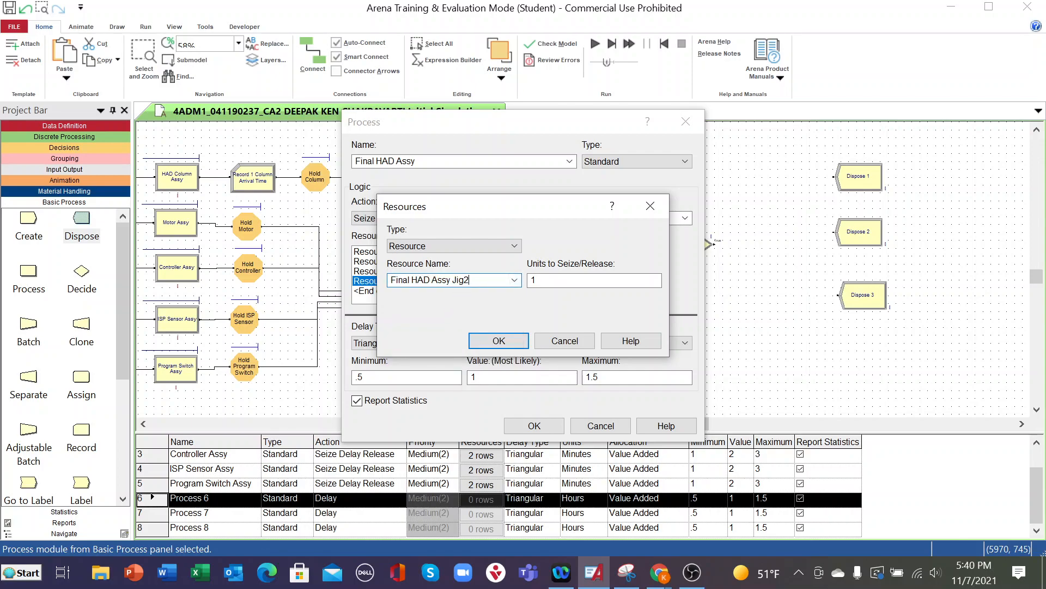
pyautogui.click(494, 340)
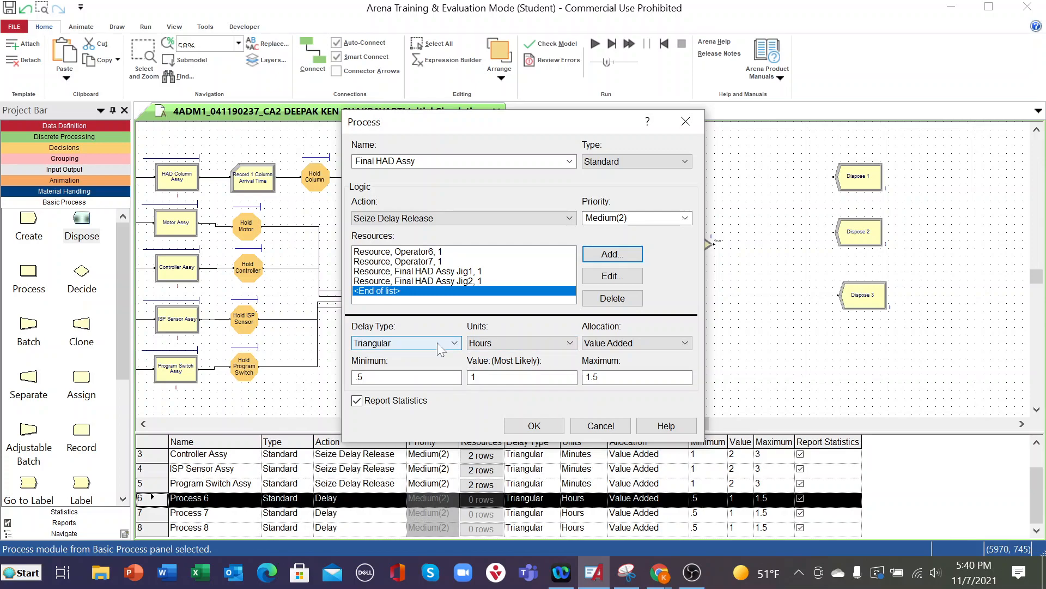
# - Set the triangular delay of Final HAD Assy to minimum 1, most likely 2 and maximum 3 minutes, and accept the module settings
pyautogui.moveTo(376, 377); pyautogui.dragTo(336, 381)
pyautogui.write('1')
pyautogui.press('Tab')
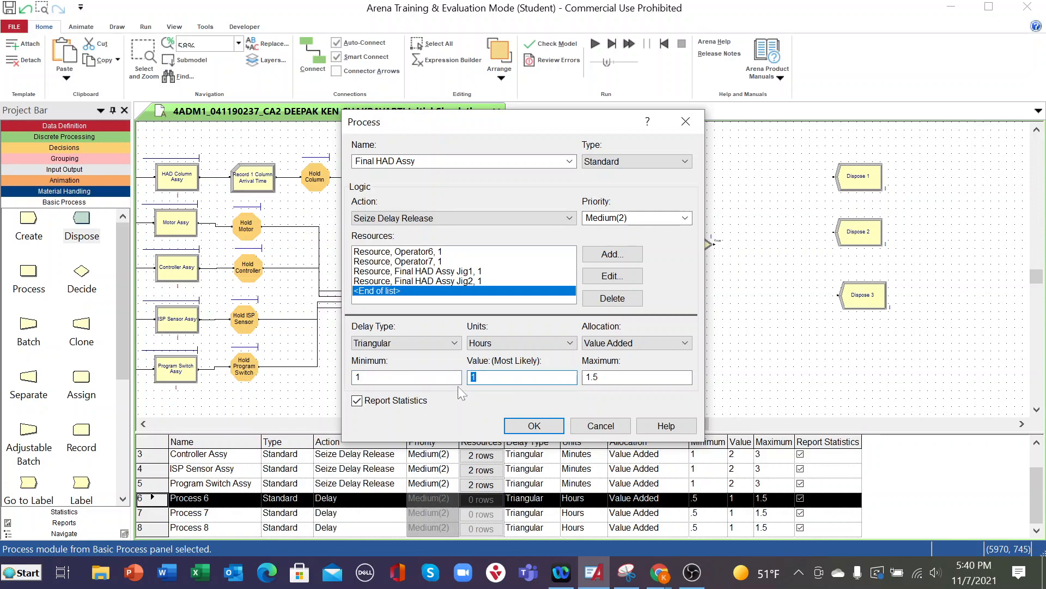
pyautogui.write('2')
pyautogui.press('Tab')
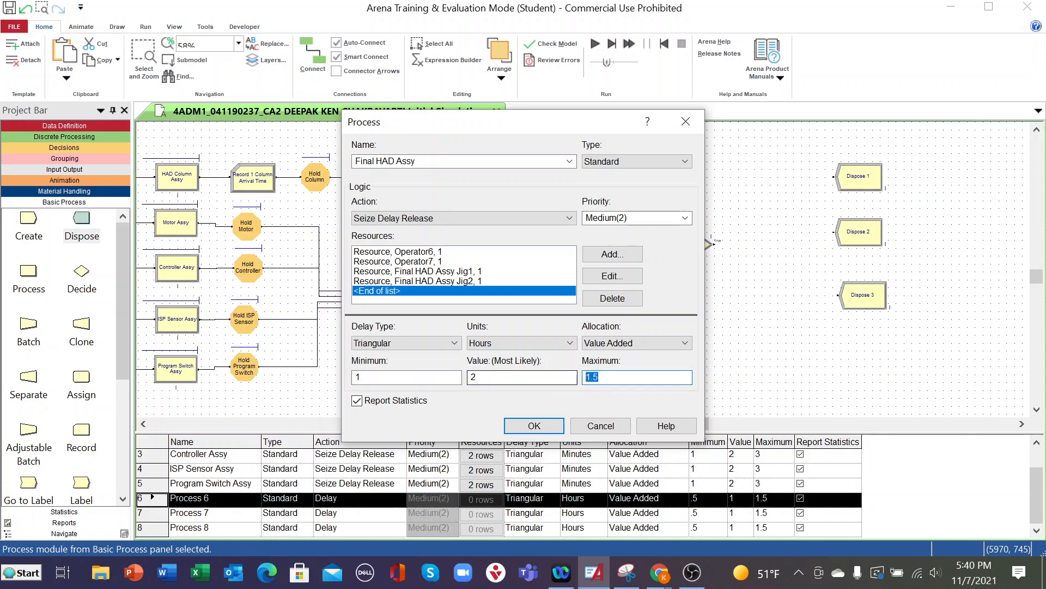
pyautogui.write('3')
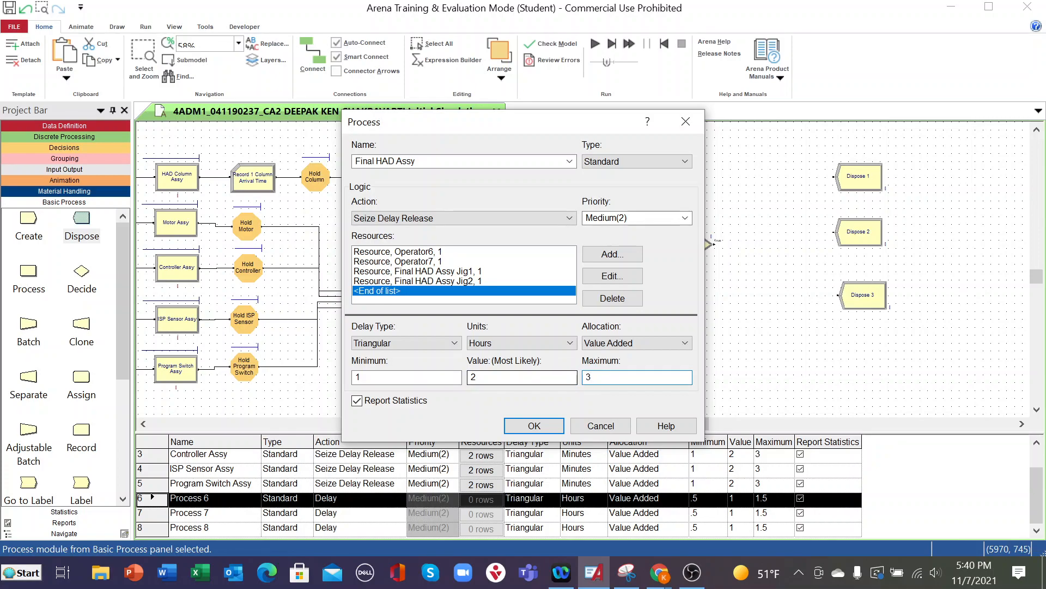
pyautogui.click(570, 343)
pyautogui.click(516, 365)
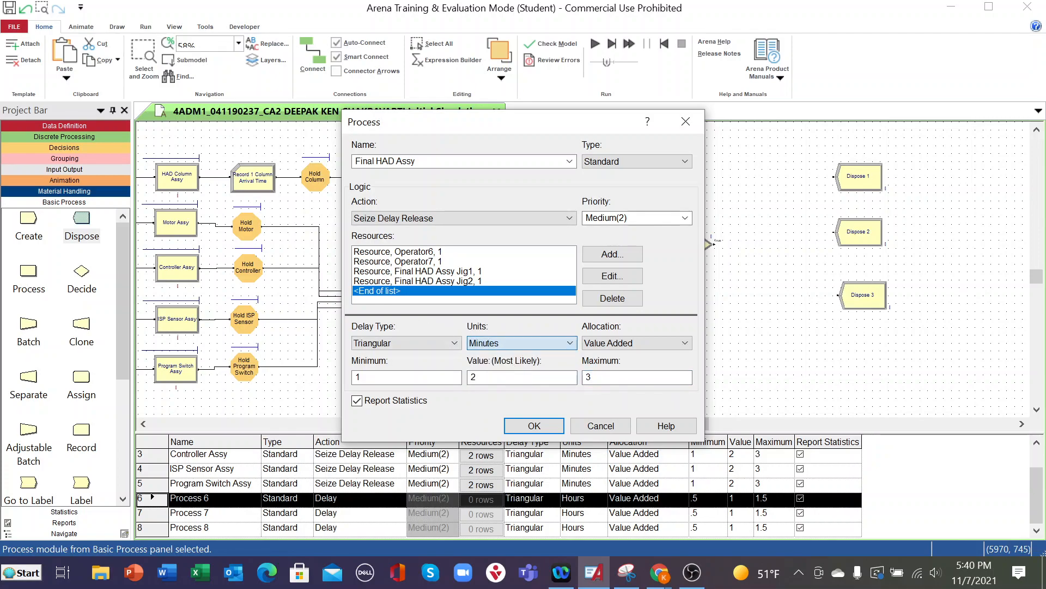
pyautogui.click(540, 426)
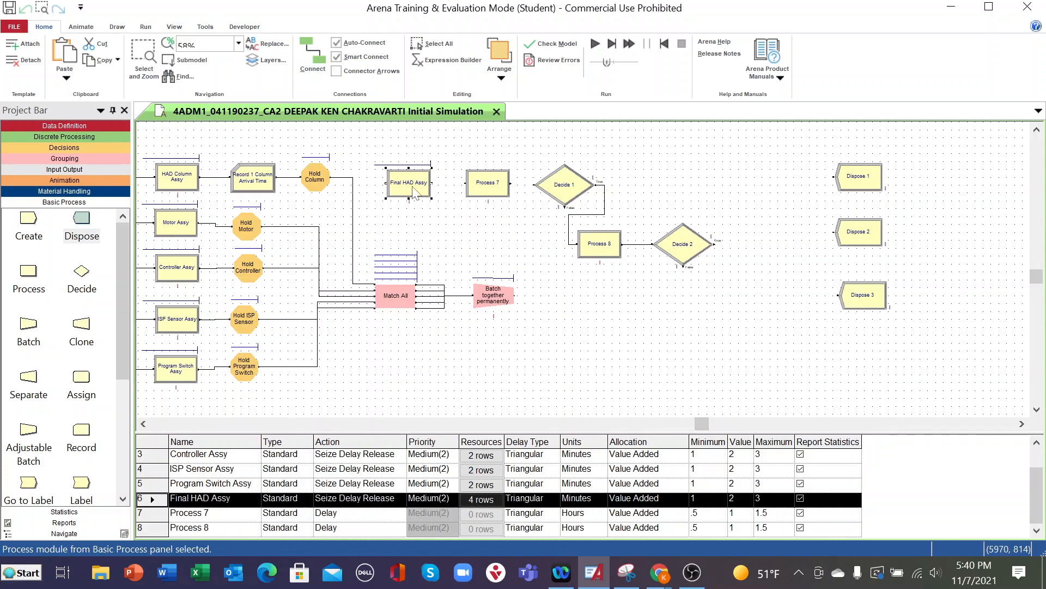
# - Connect the output of Batch together permanently to the input of Final HAD Assy
pyautogui.click(313, 55)
pyautogui.click(511, 295)
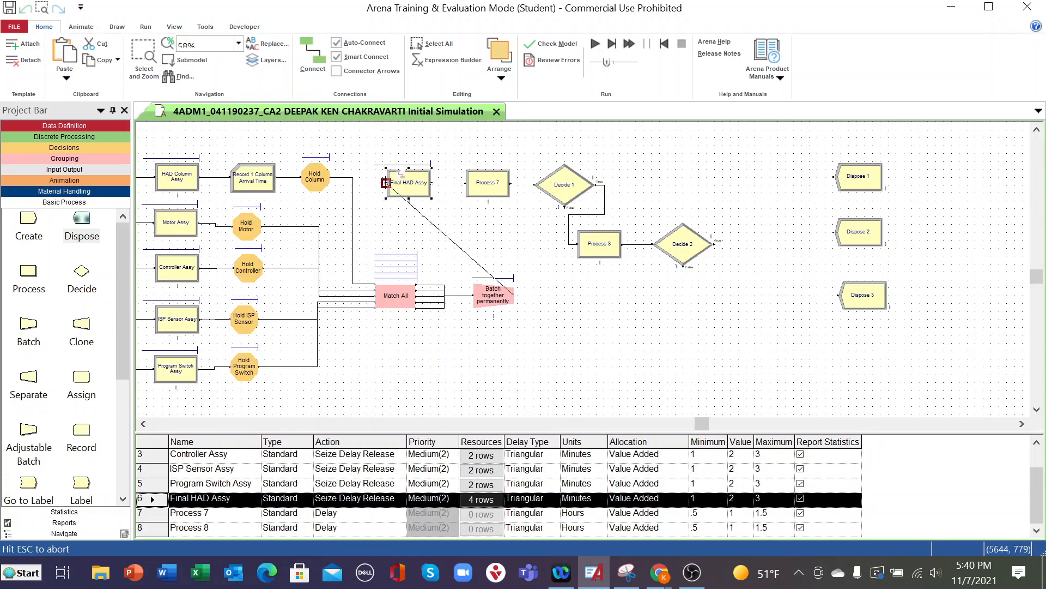
pyautogui.click(385, 182)
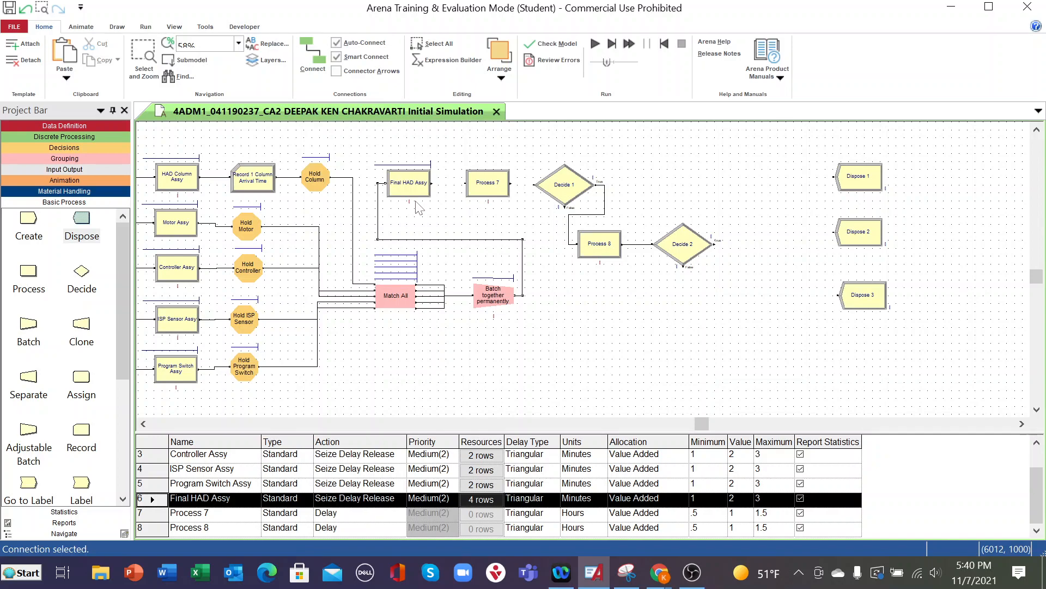
# - Rename the Process 7 module as Assembly Inspection and set its action to Seize Delay Release
pyautogui.doubleClick(491, 186)
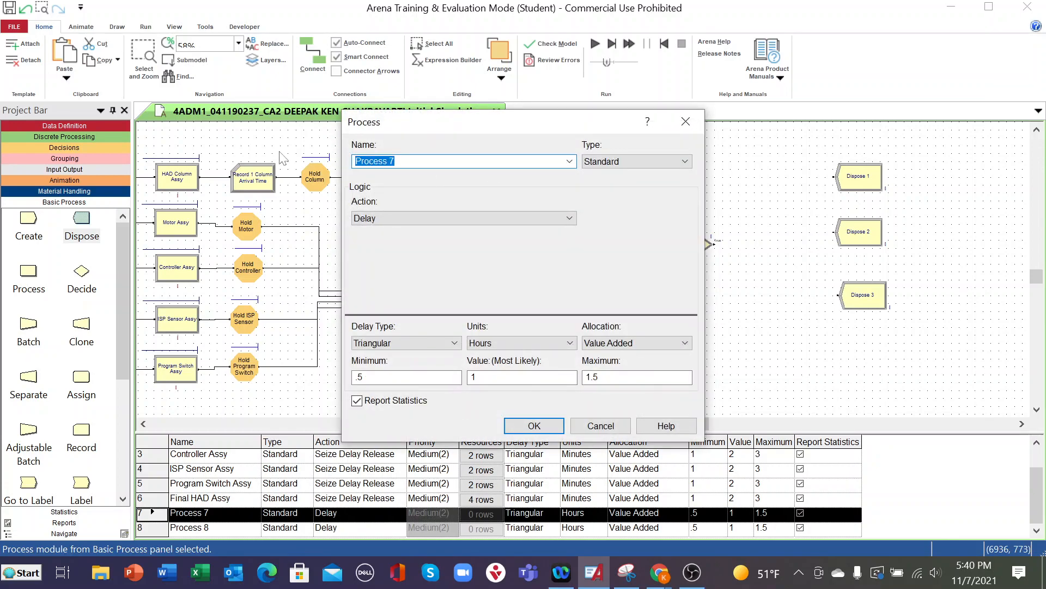
pyautogui.write('Assembly Inspection')
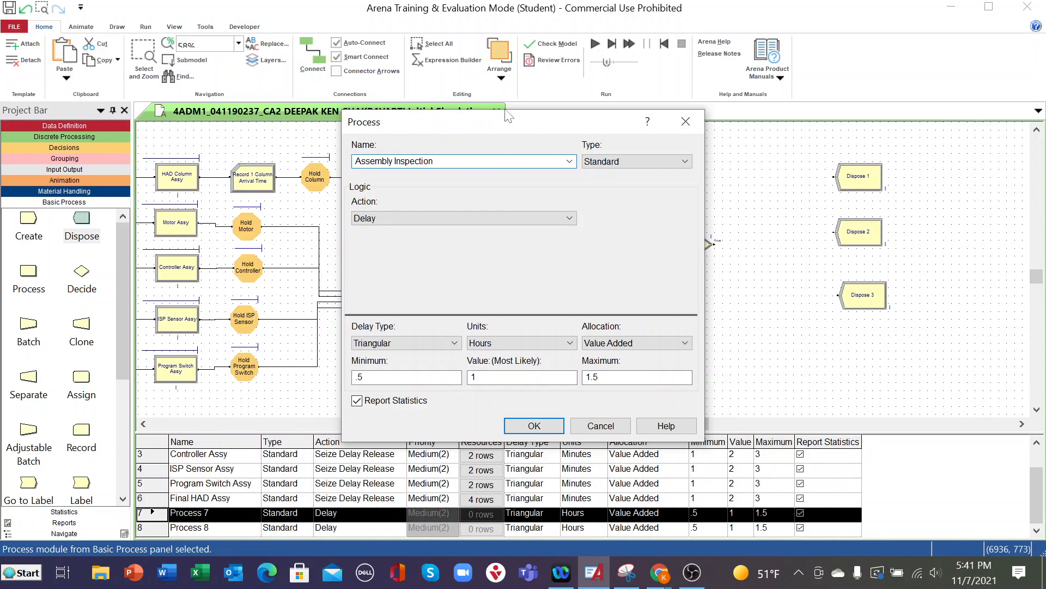
pyautogui.click(569, 219)
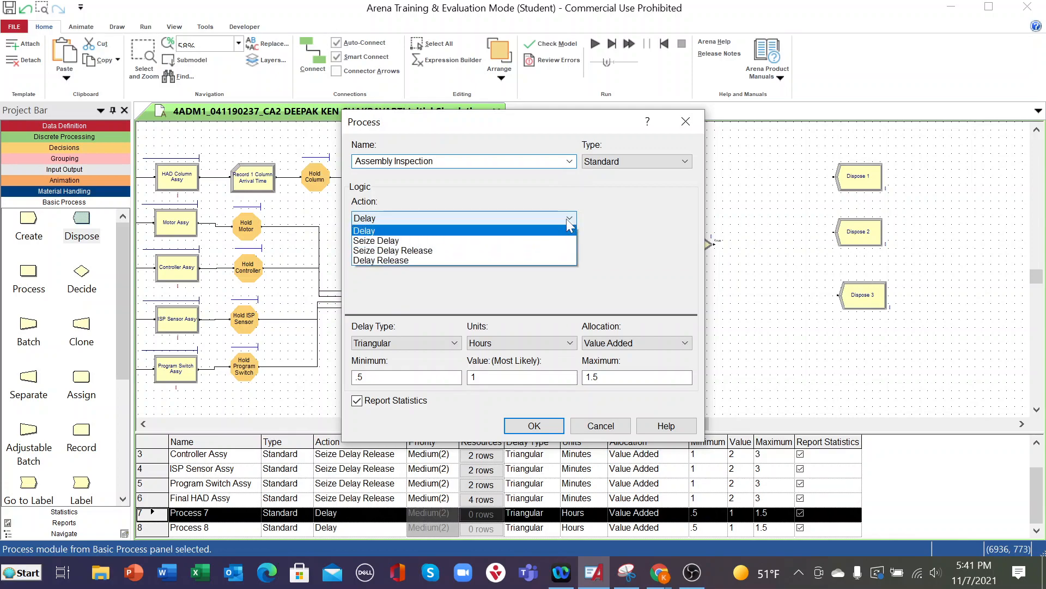
pyautogui.click(423, 251)
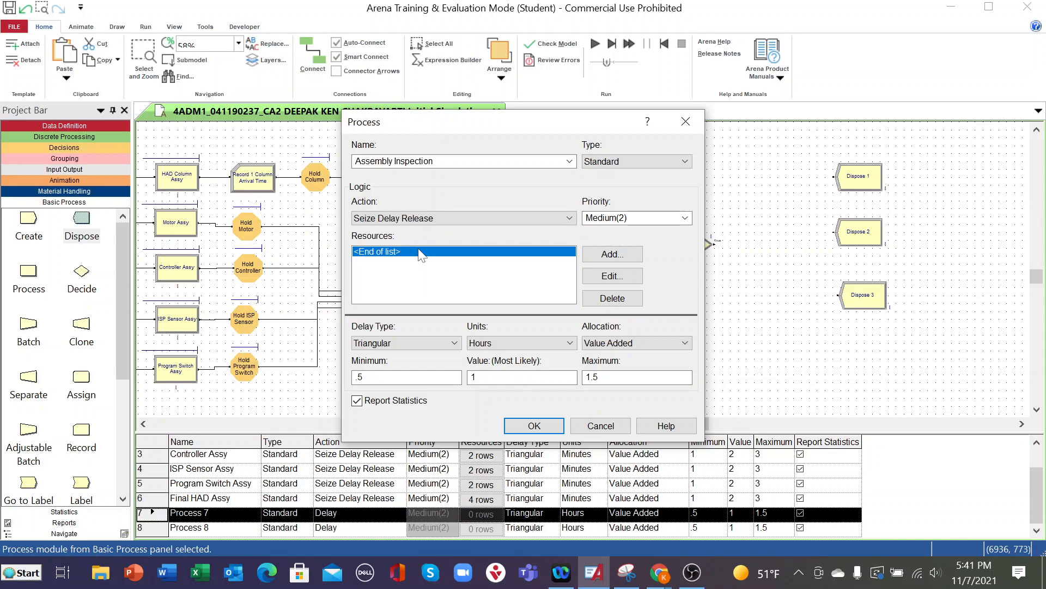
# - Add Operator8 as a resource of the Assembly Inspection process
pyautogui.click(609, 254)
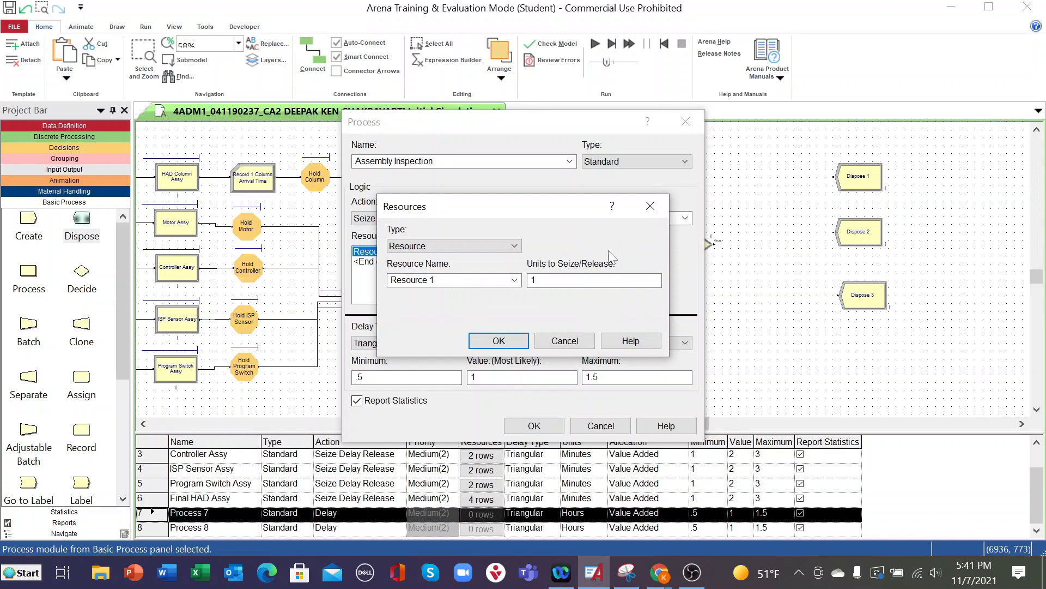
pyautogui.click(514, 278)
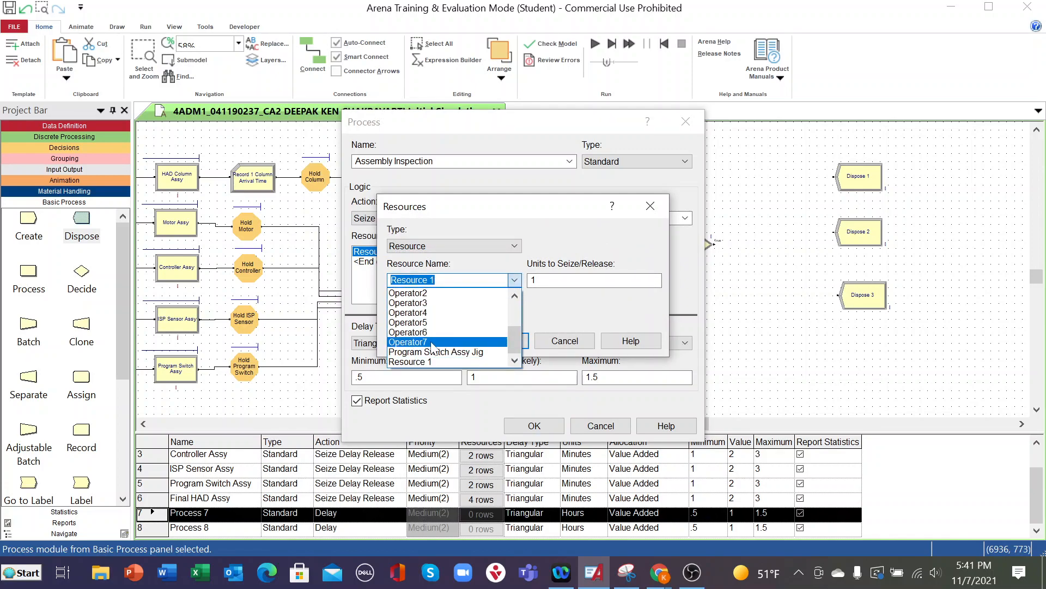
pyautogui.click(433, 342)
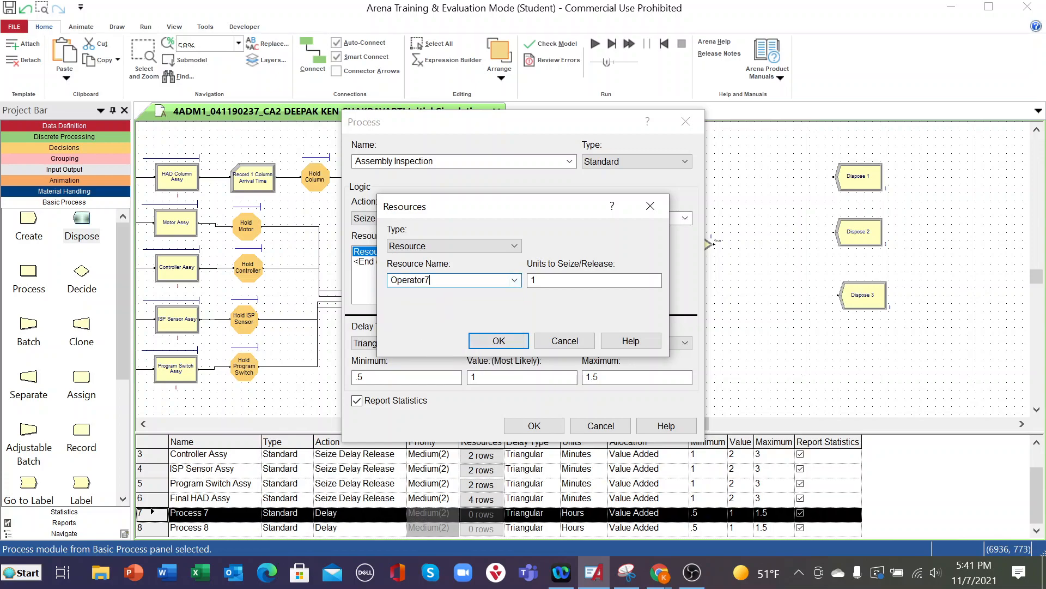
pyautogui.press('BackSpace')
pyautogui.click(479, 344)
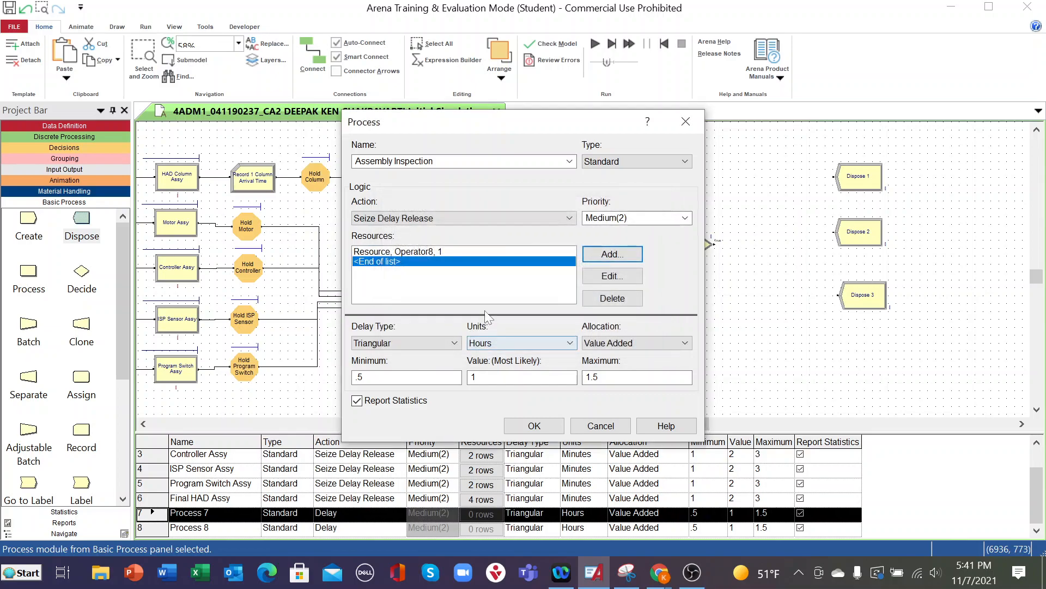
# - Add Operator9 as a resource of the Assembly Inspection process, with 1 unit to seize
pyautogui.click(601, 257)
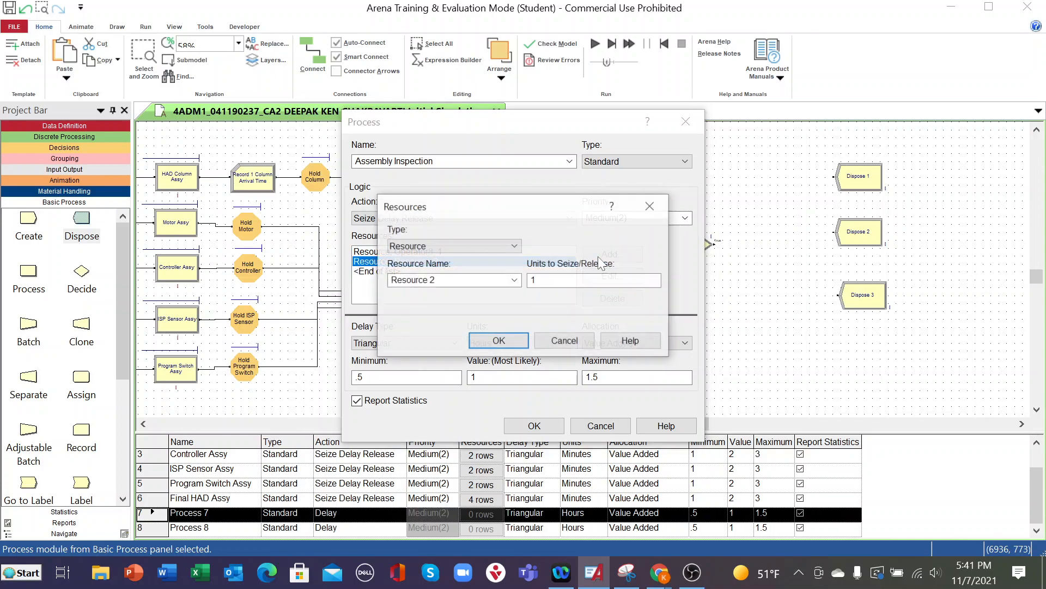
pyautogui.click(513, 281)
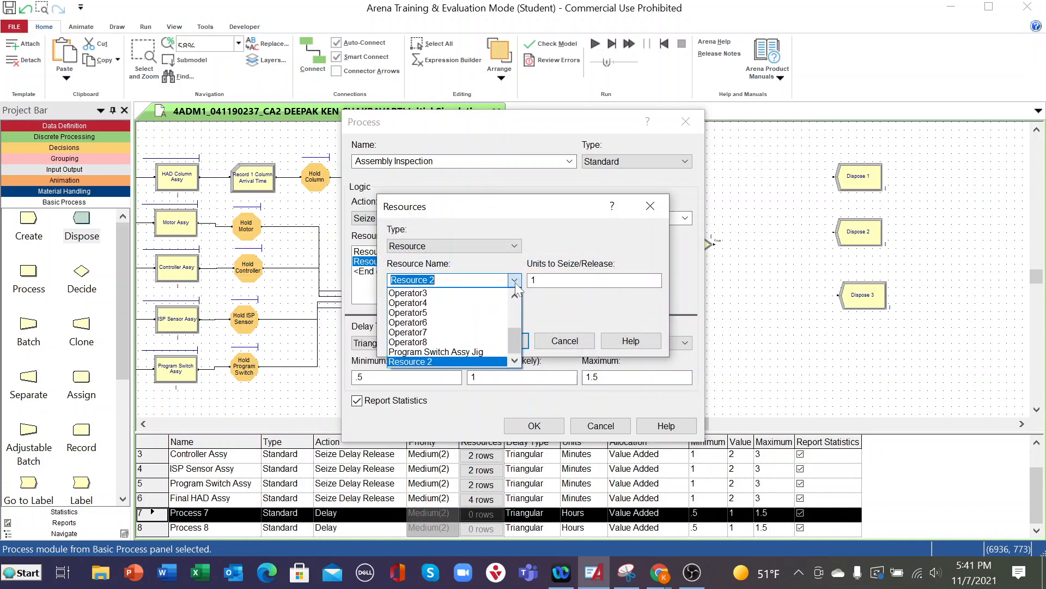
pyautogui.click(432, 342)
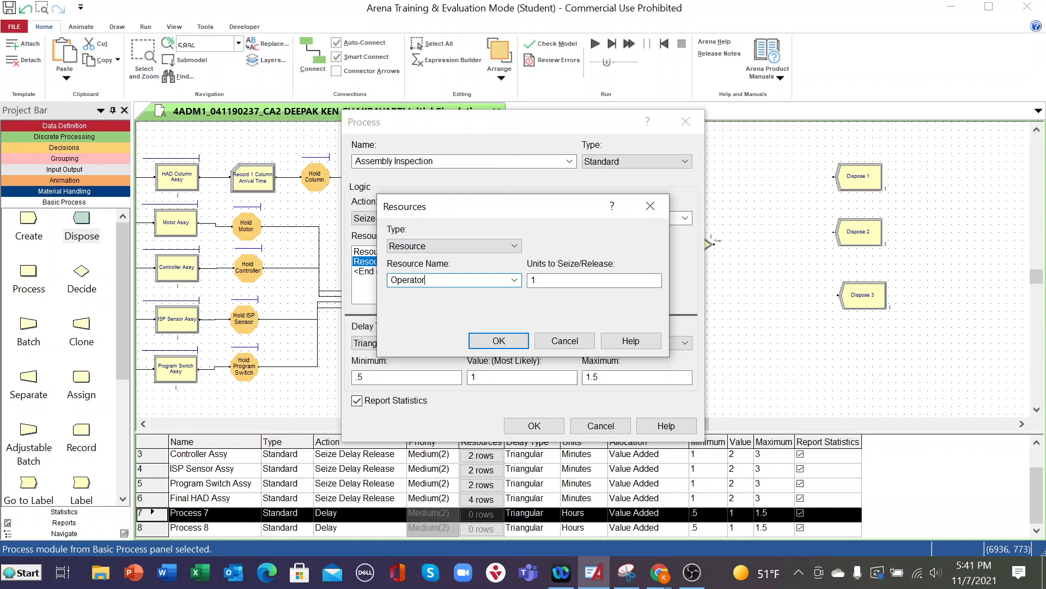
pyautogui.click(499, 340)
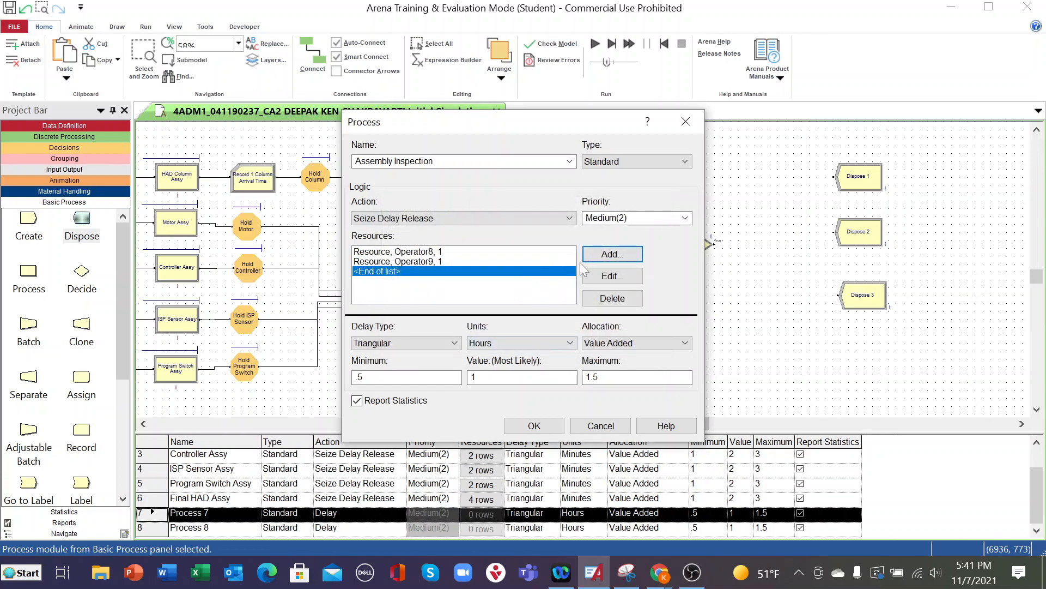
# - Add Operator10 as a further resource of the Assembly Inspection process
pyautogui.click(598, 256)
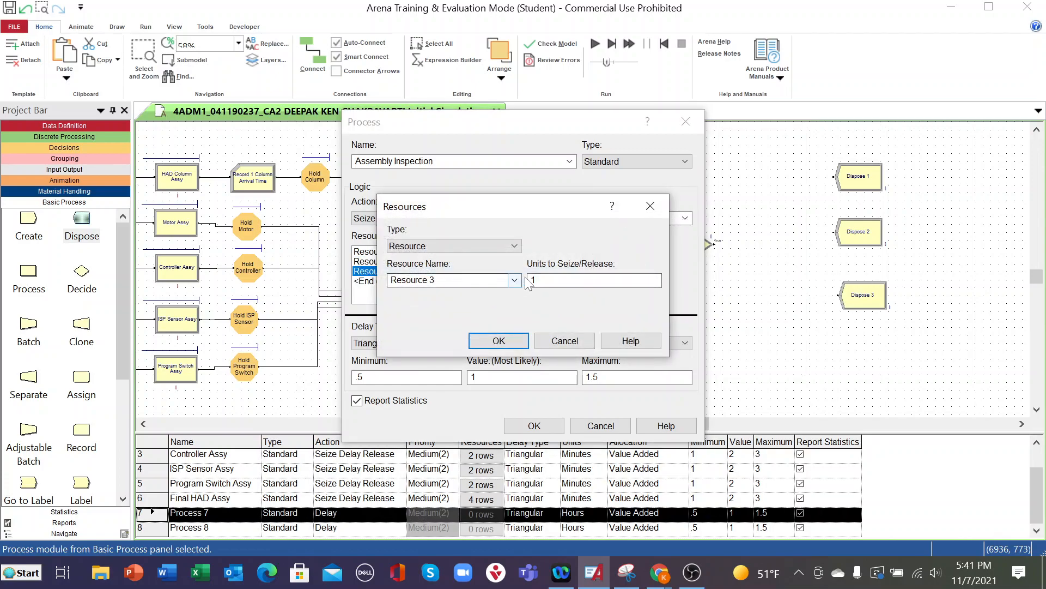
pyautogui.click(515, 280)
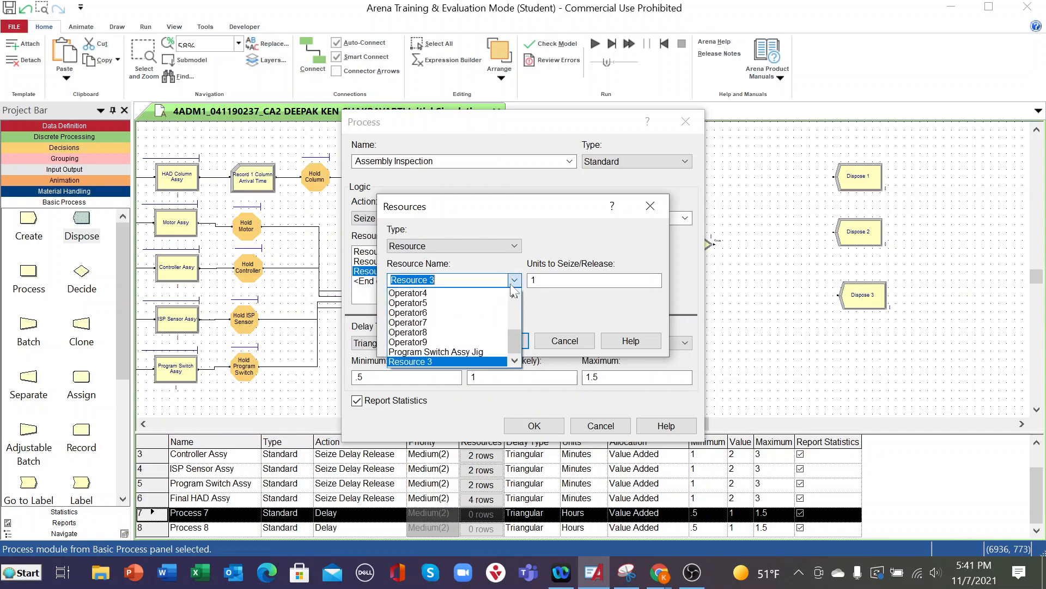
pyautogui.click(430, 342)
pyautogui.click(443, 281)
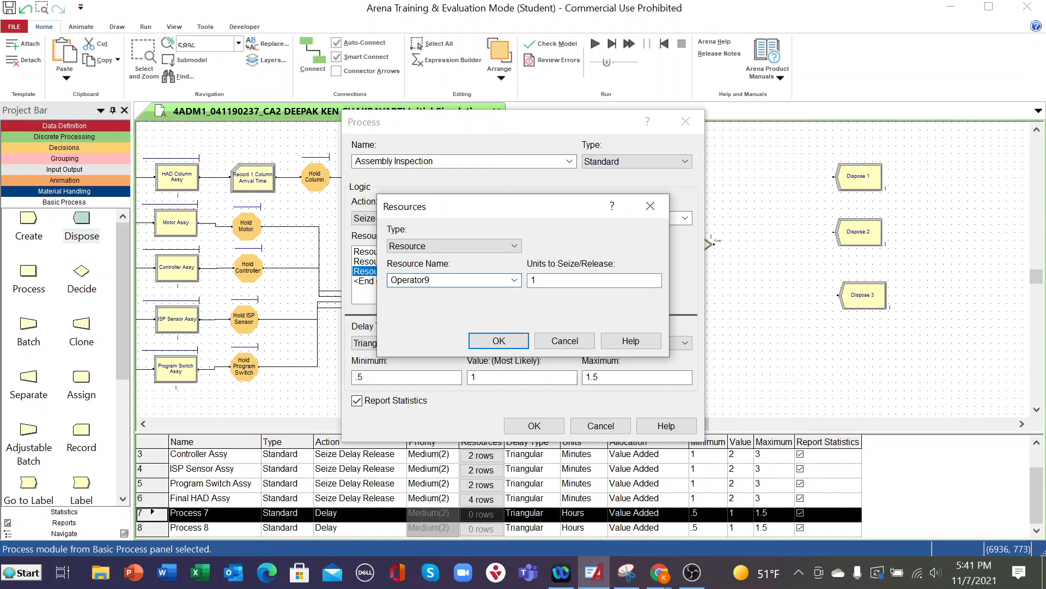
pyautogui.write('10')
pyautogui.click(493, 340)
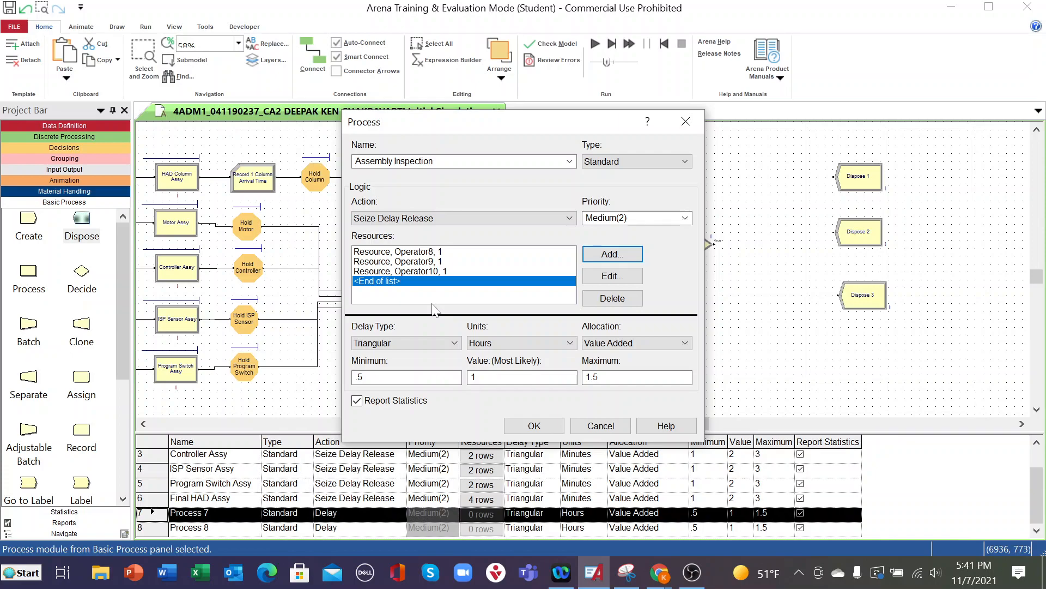
# - Add a resource named Final Assy Inspection Jig1 to the Assembly Inspection process
pyautogui.click(586, 255)
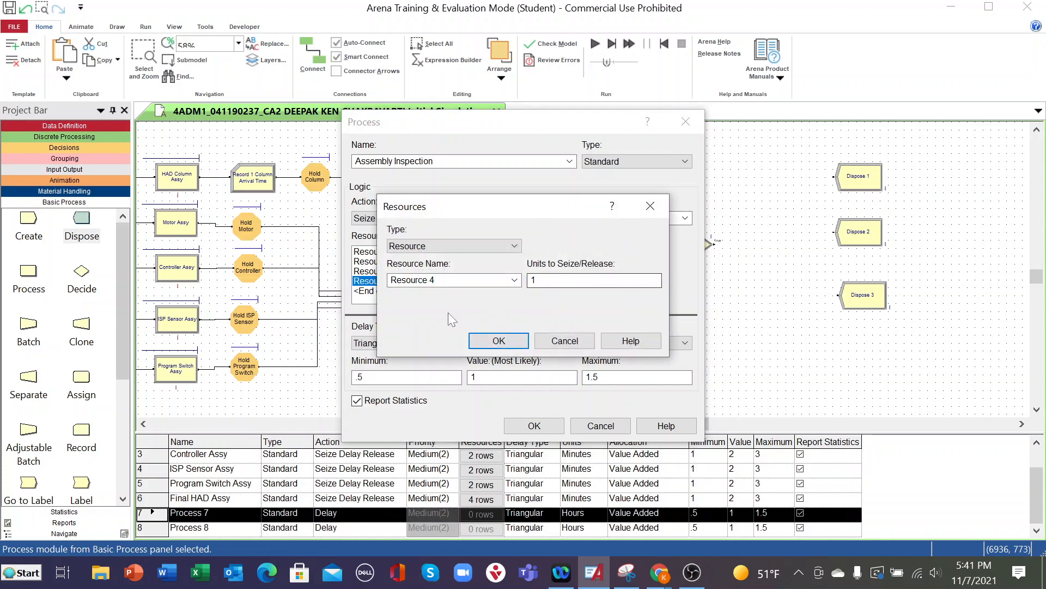
pyautogui.press('Tab')
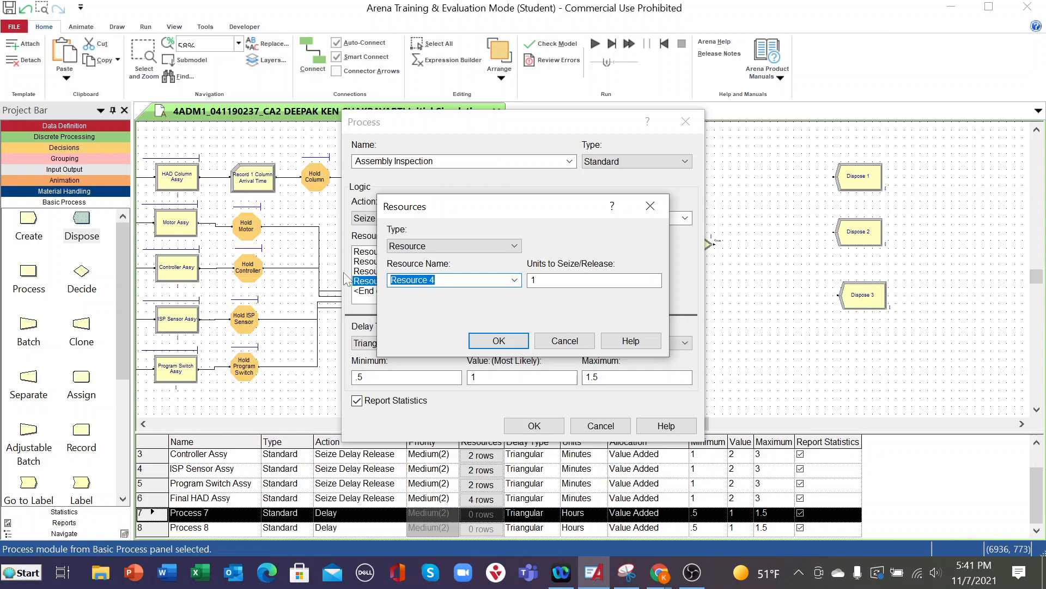
pyautogui.write('Final Assy Inspection')
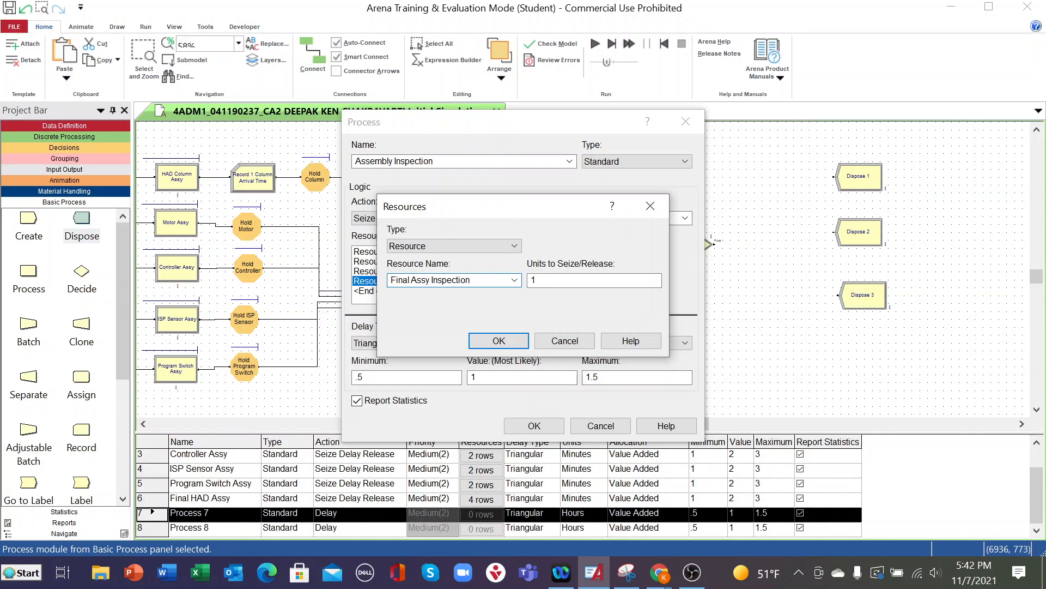
pyautogui.write(' Jig')
pyautogui.click(493, 348)
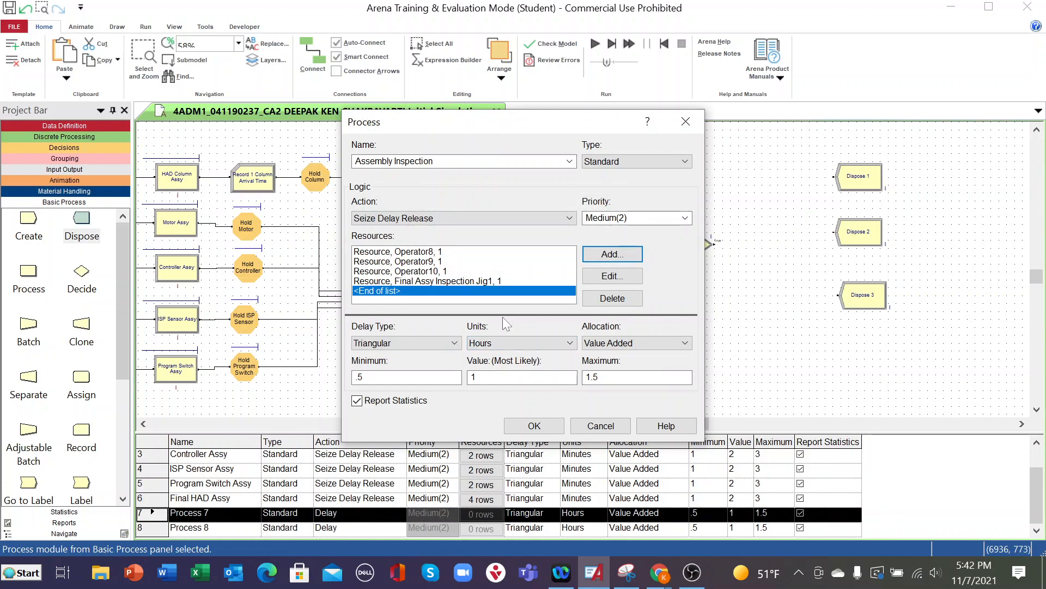
# - Add a resource named Final Assy Inspection Jig2 to the Assembly Inspection process, reusing the Jig1 name
pyautogui.click(611, 254)
pyautogui.click(514, 279)
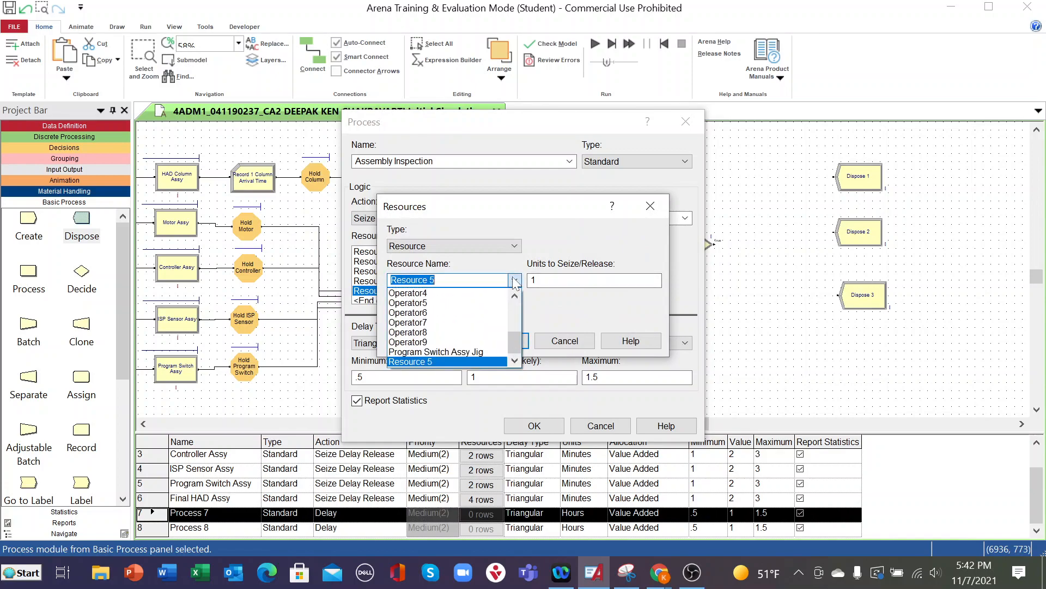
pyautogui.scroll(4, 462, 325)
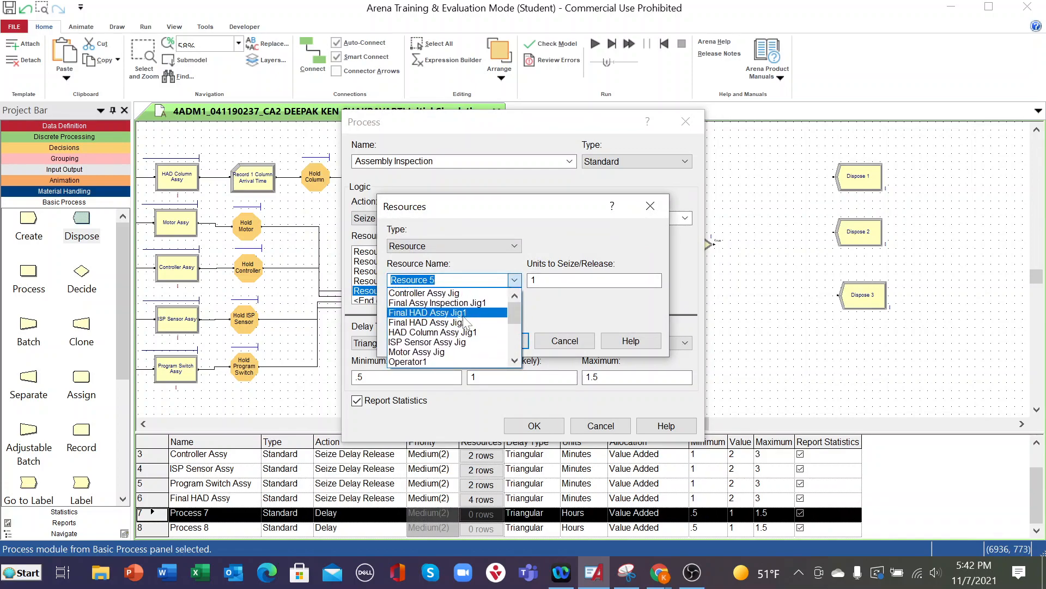
pyautogui.click(459, 301)
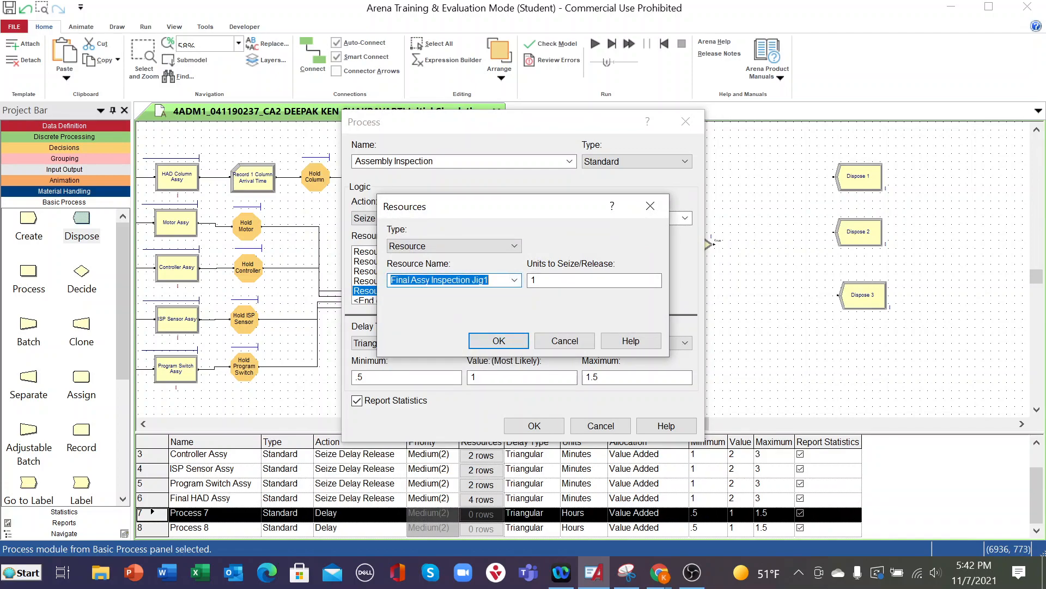
pyautogui.click(489, 280)
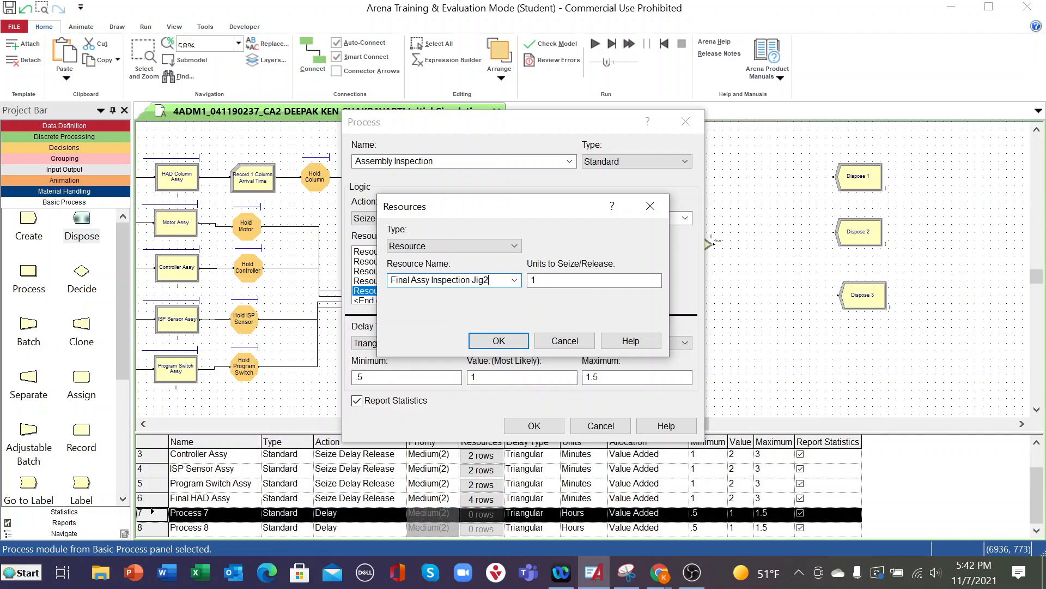
pyautogui.click(500, 341)
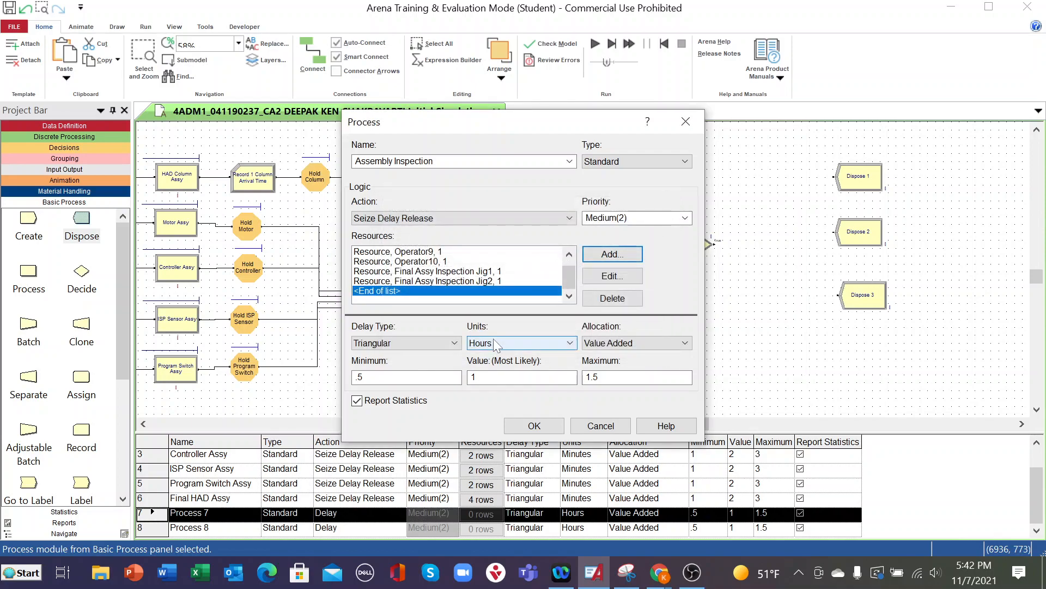
# - Add a resource named Final Assy Inspection Jig3 to the Assembly Inspection process, reusing the Jig2 name
pyautogui.click(626, 252)
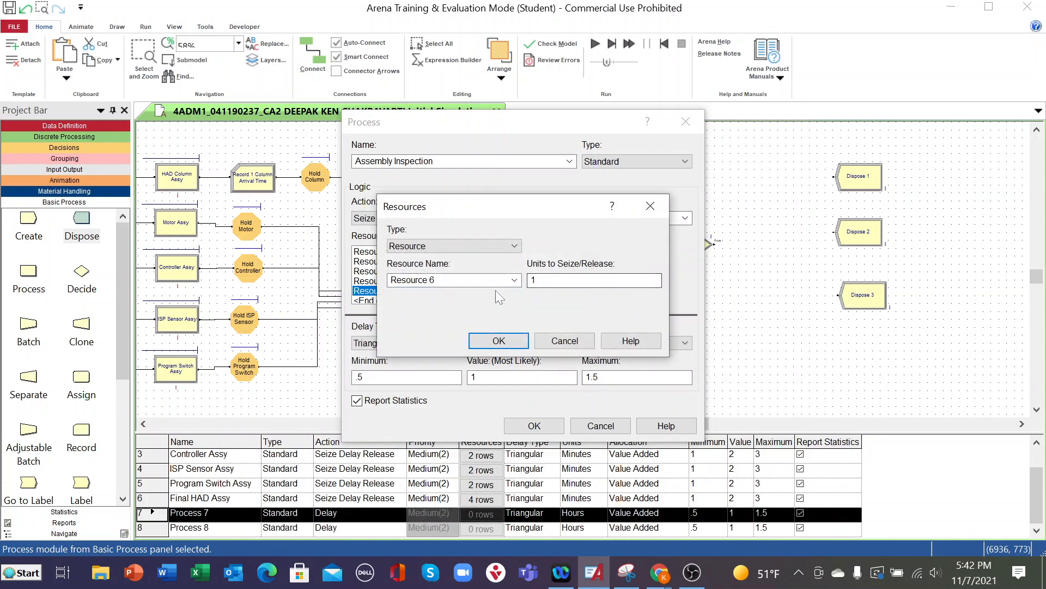
pyautogui.click(515, 280)
pyautogui.scroll(3, 472, 335)
pyautogui.scroll(1, 472, 334)
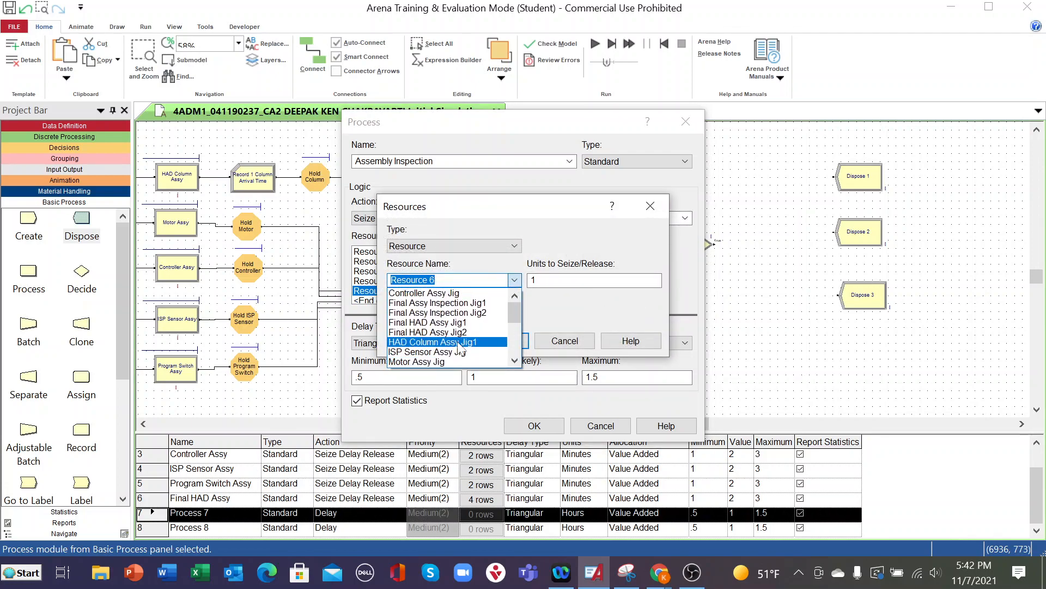
pyautogui.click(468, 313)
pyautogui.click(490, 280)
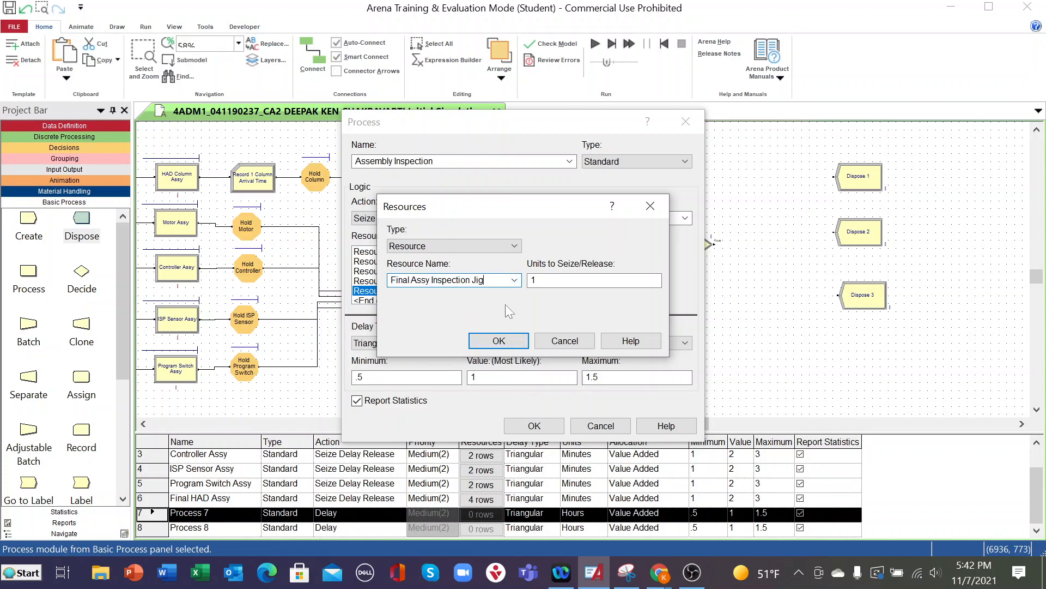
pyautogui.click(500, 339)
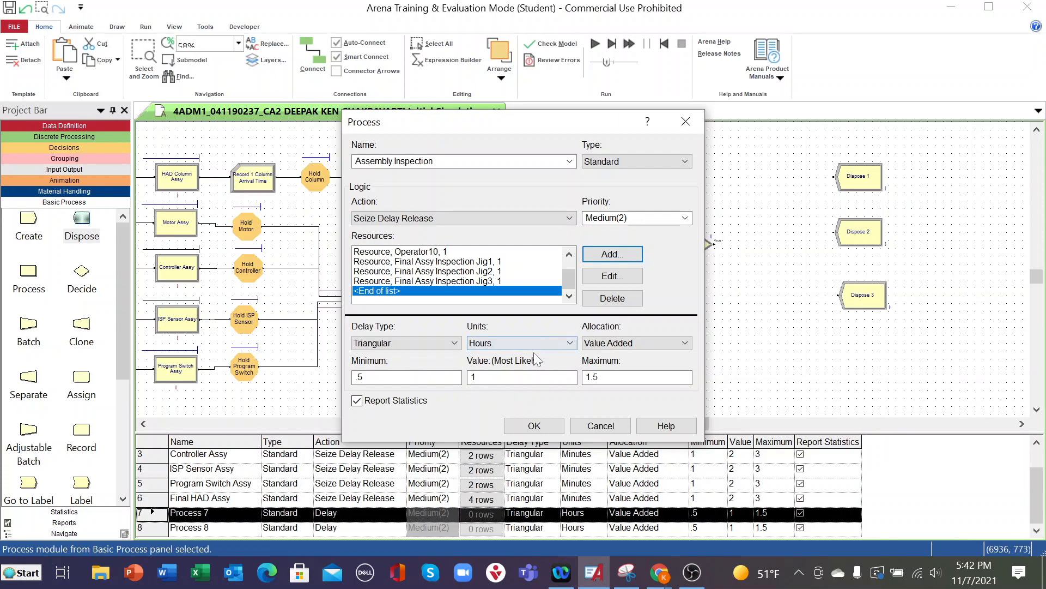
# - Set the Assembly Inspection delay units to Minutes and the delay type to Uniform
pyautogui.click(559, 342)
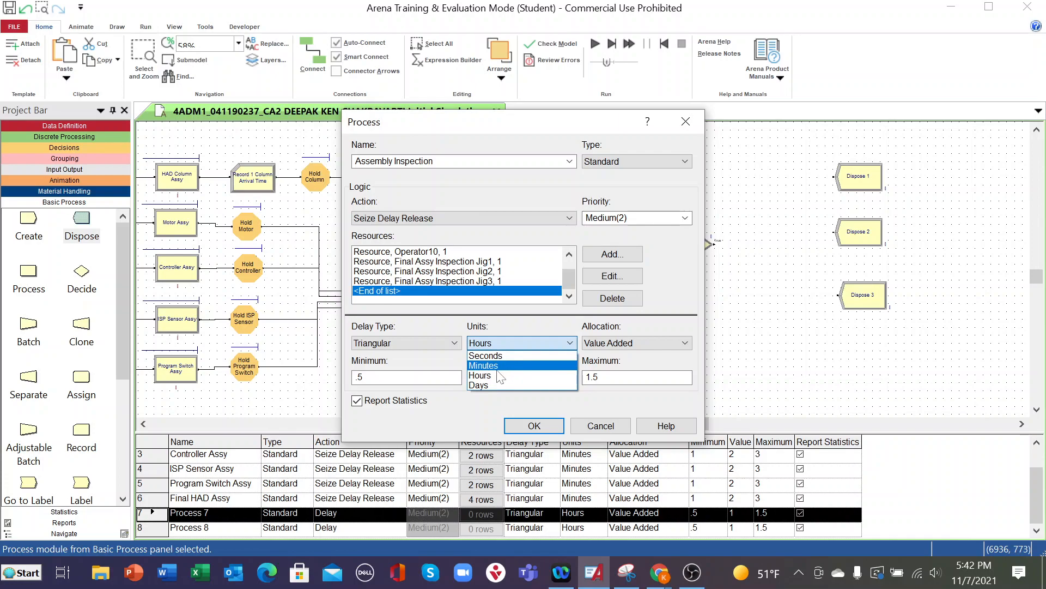
pyautogui.click(498, 365)
pyautogui.click(361, 376)
pyautogui.moveTo(361, 377); pyautogui.dragTo(336, 377)
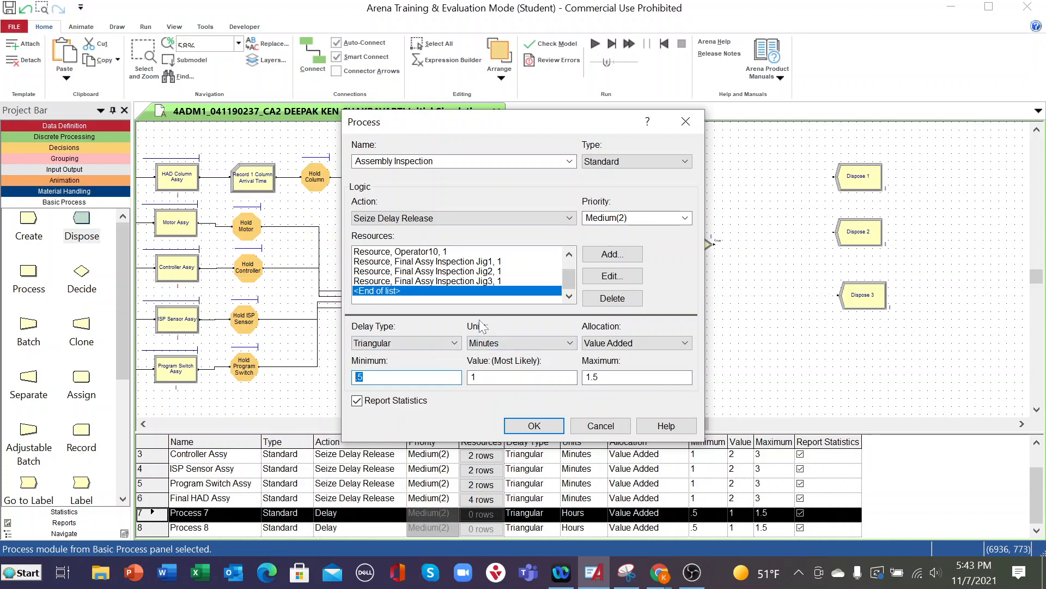
pyautogui.click(453, 343)
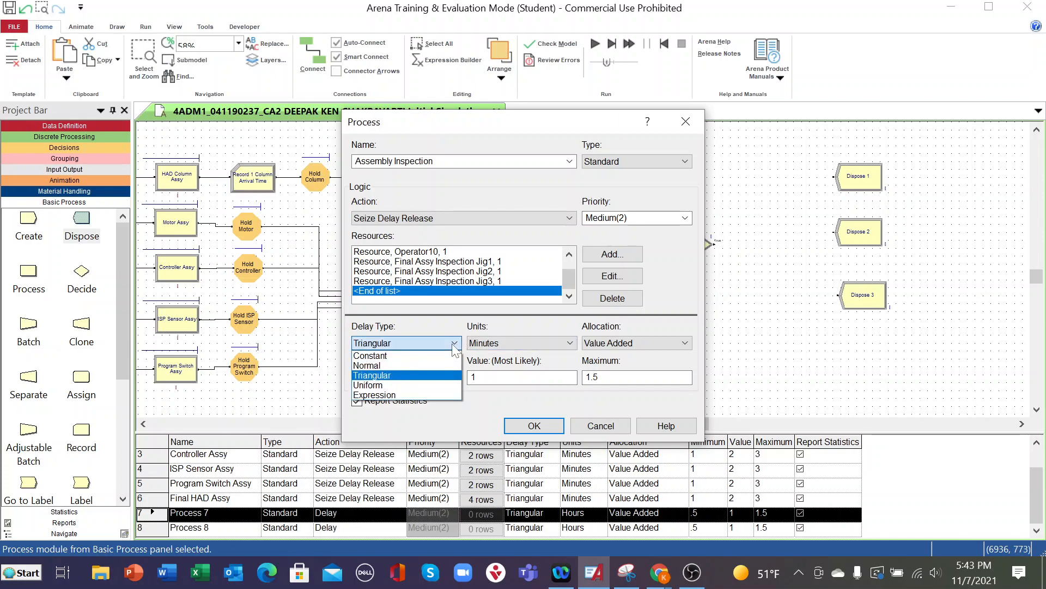
pyautogui.click(373, 385)
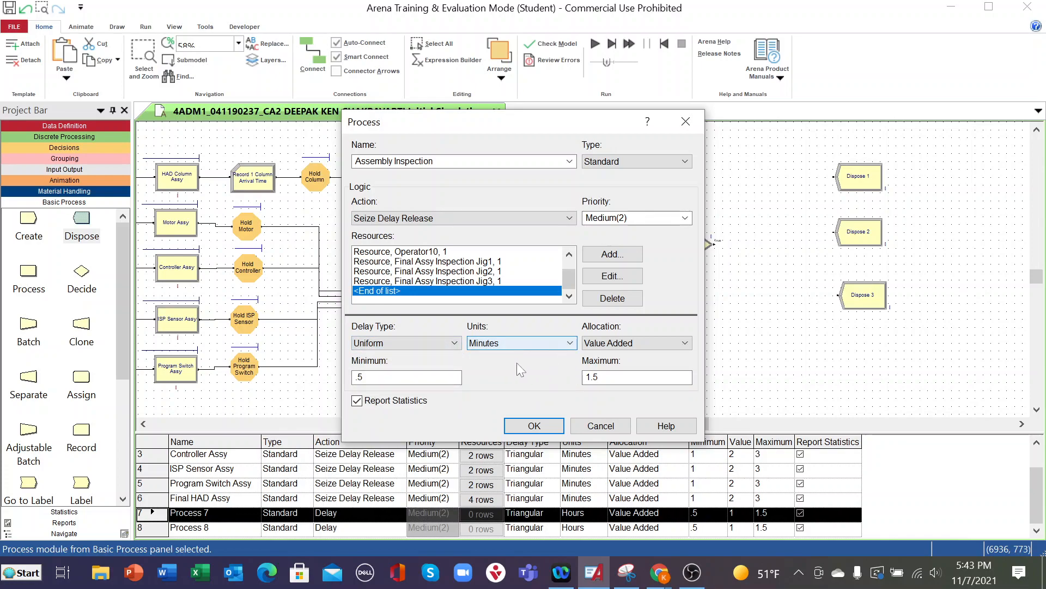
# - Set the uniform delay of Assembly Inspection to minimum 1 and maximum 2, and accept the module settings
pyautogui.doubleClick(376, 377)
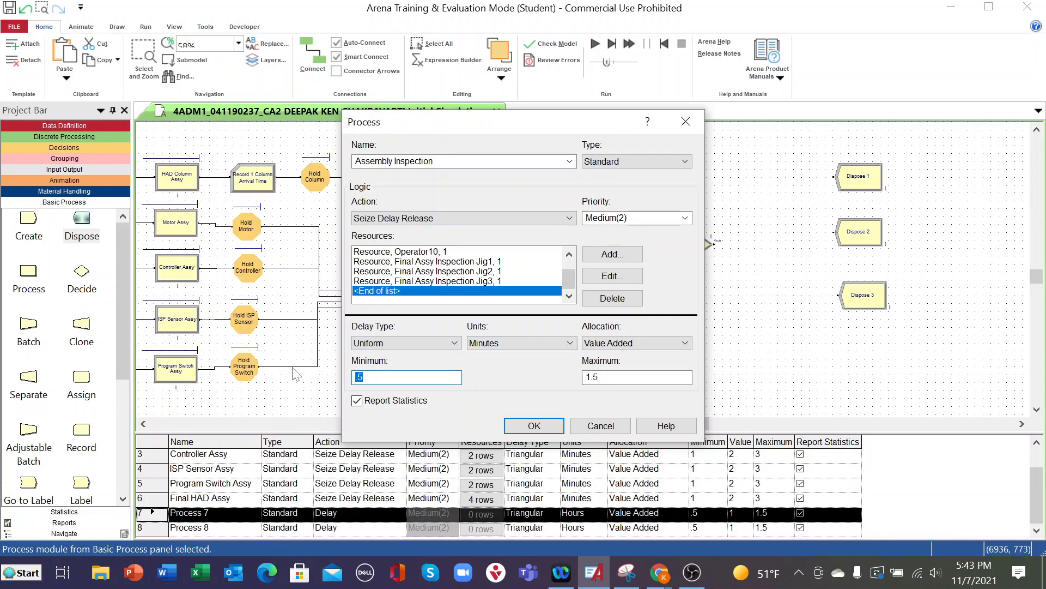
pyautogui.write('1')
pyautogui.click(603, 377)
pyautogui.moveTo(603, 377); pyautogui.dragTo(565, 378)
pyautogui.write('2')
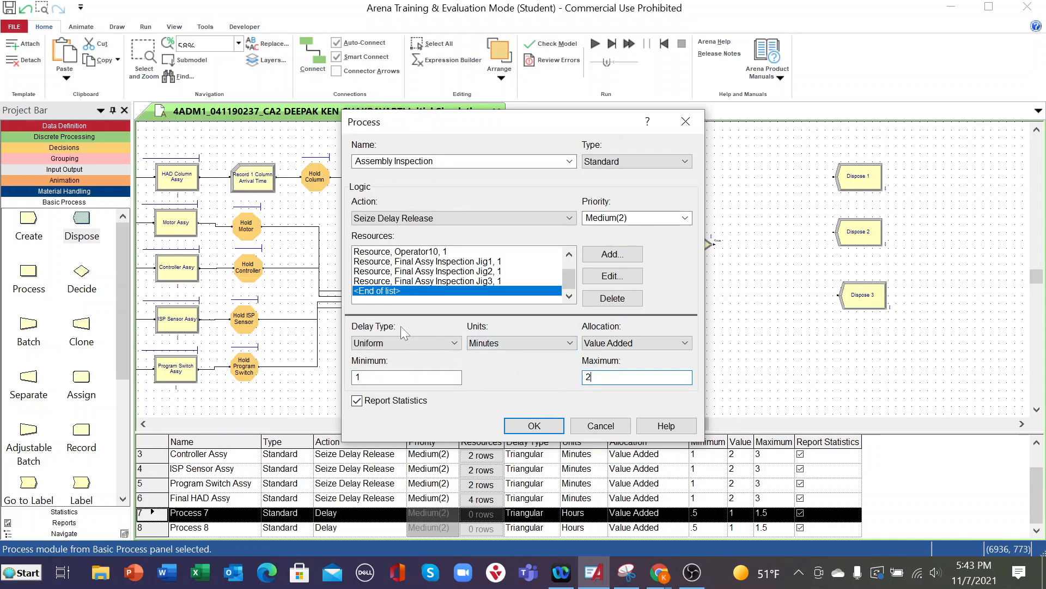
pyautogui.click(534, 426)
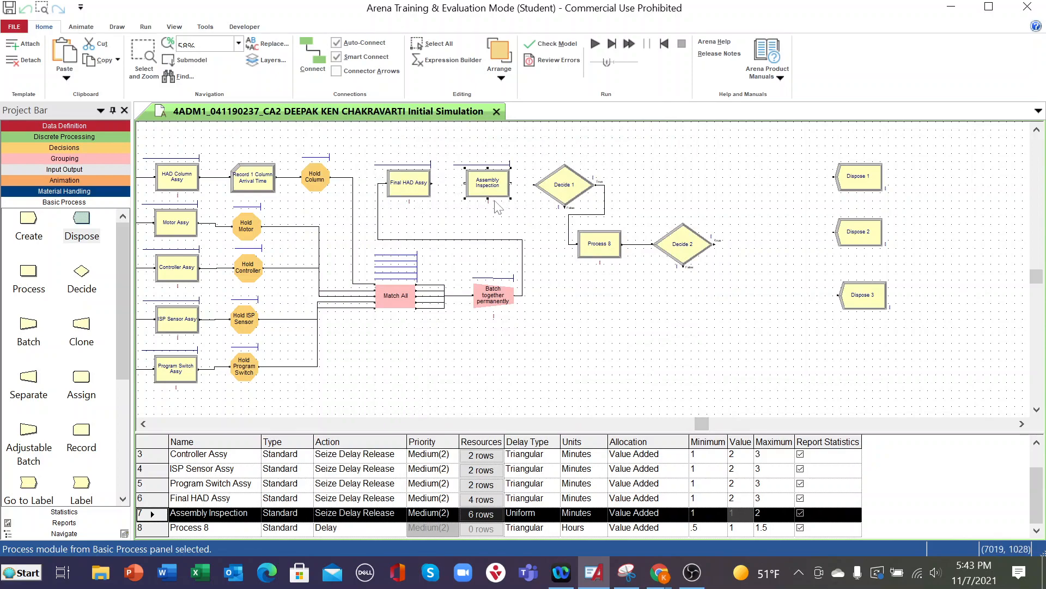
# - Connect the output of Final HAD Assy to the input of Assembly Inspection
pyautogui.click(324, 40)
pyautogui.click(431, 183)
pyautogui.click(464, 183)
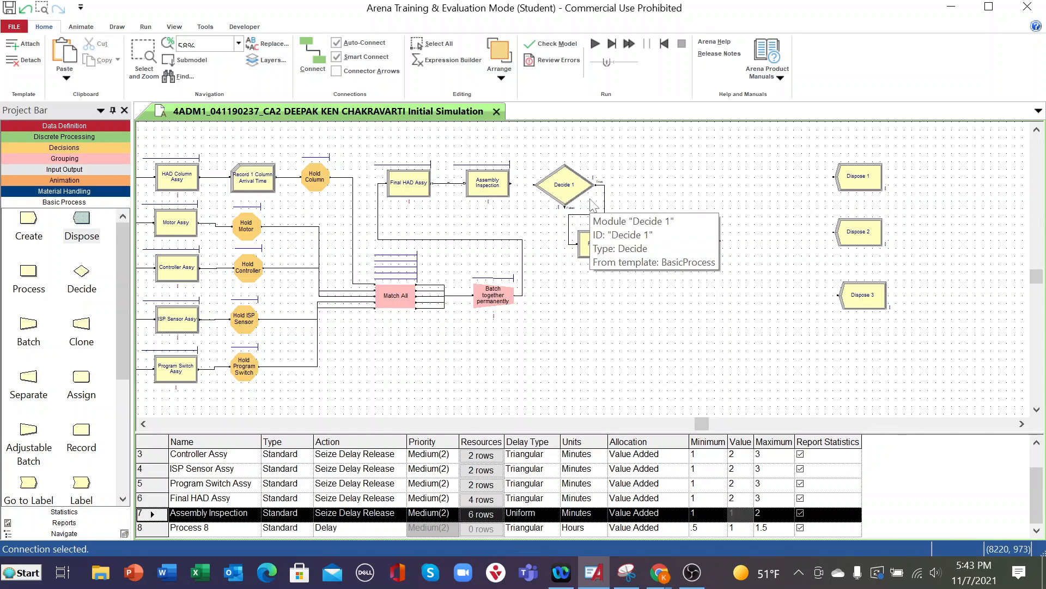
# - Rename the Decide 1 module as Final Assy Quality and set its type to N-way by Chance
pyautogui.doubleClick(562, 188)
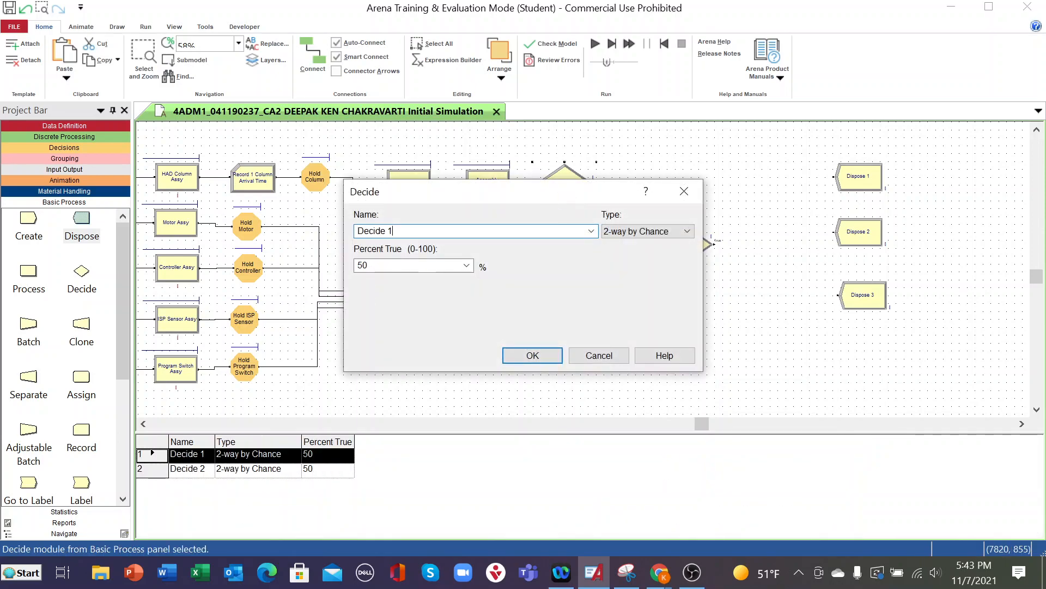
pyautogui.write('F')
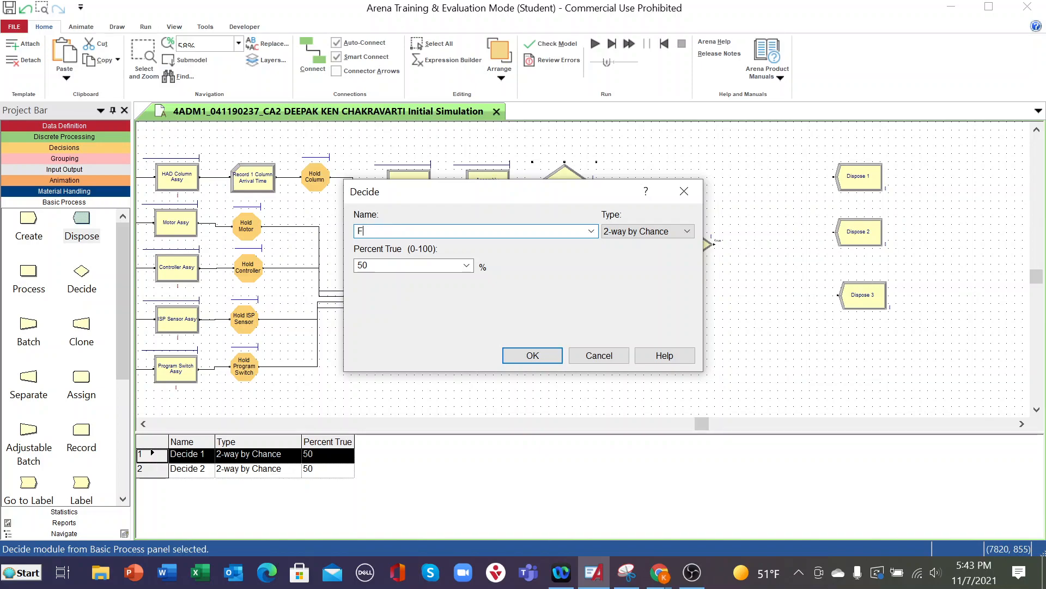
pyautogui.write('inal Assy Quality')
pyautogui.click(686, 233)
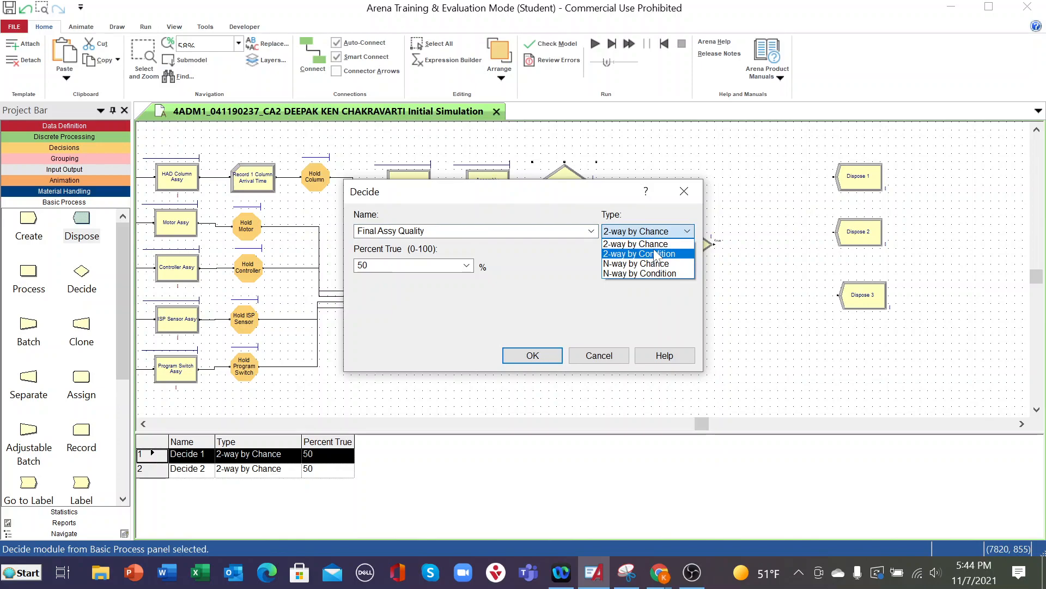
pyautogui.click(649, 264)
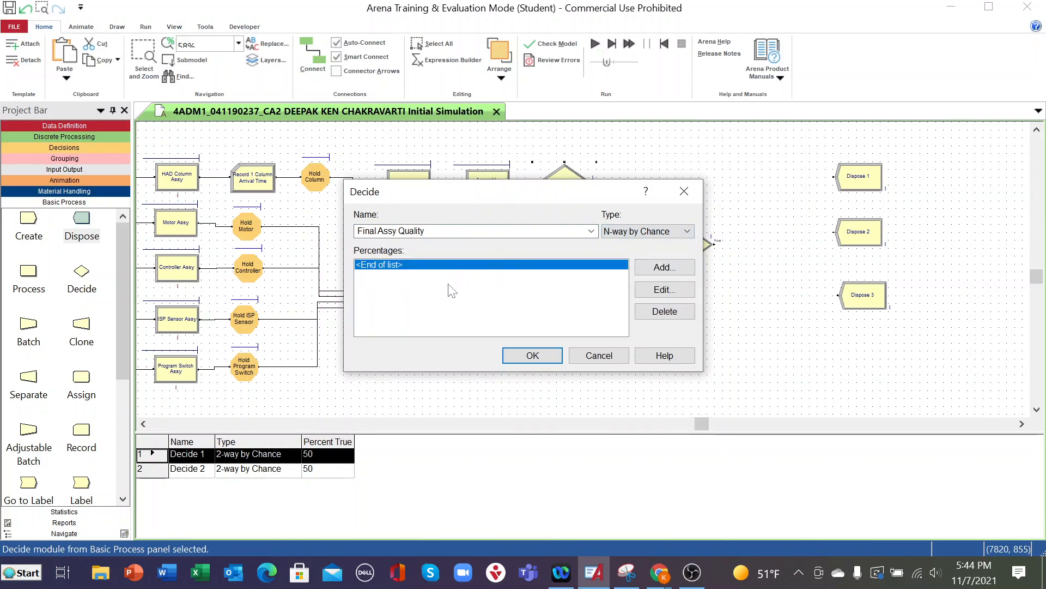
# - Add a 90 percent true condition to the Final Assy Quality module and accept its settings
pyautogui.doubleClick(415, 265)
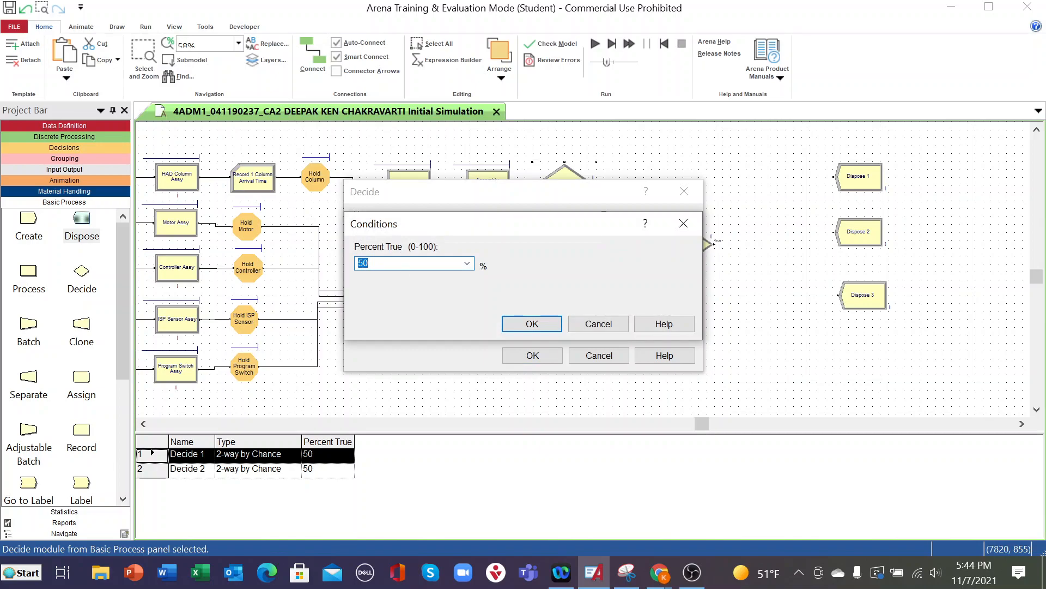
pyautogui.click(467, 264)
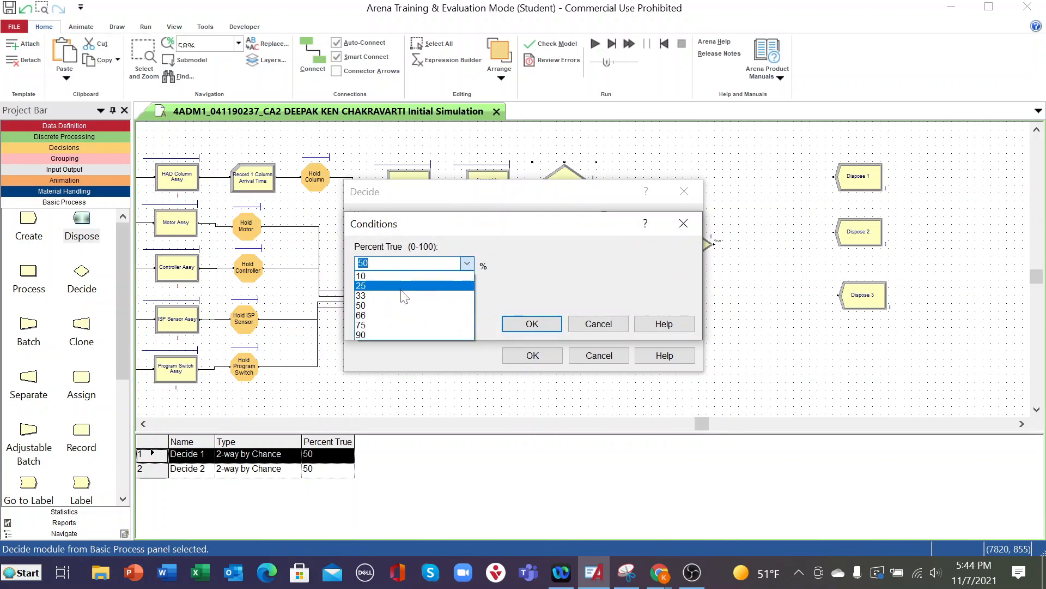
pyautogui.click(361, 335)
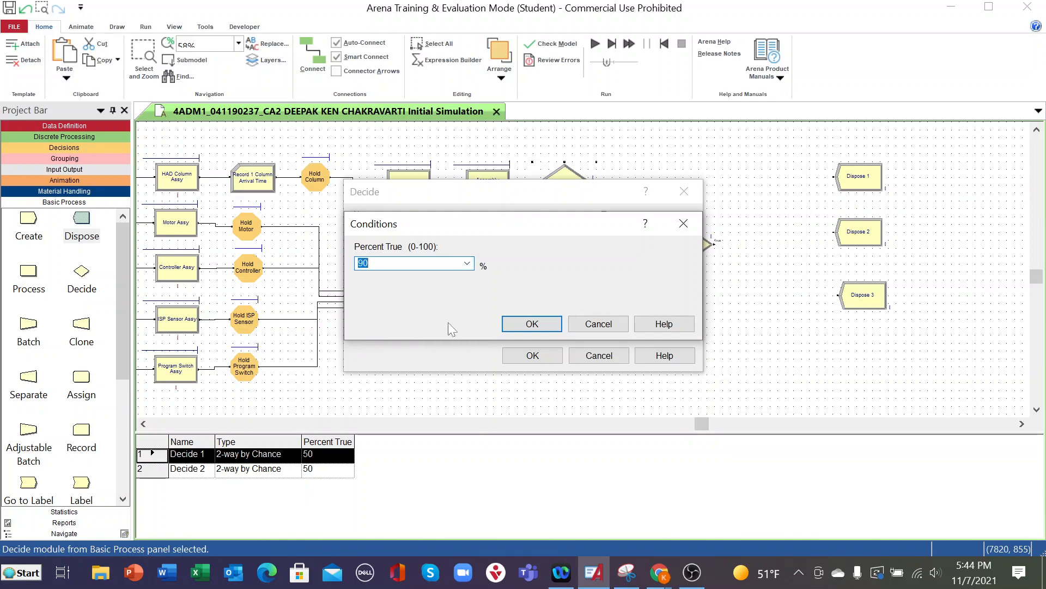
pyautogui.click(520, 325)
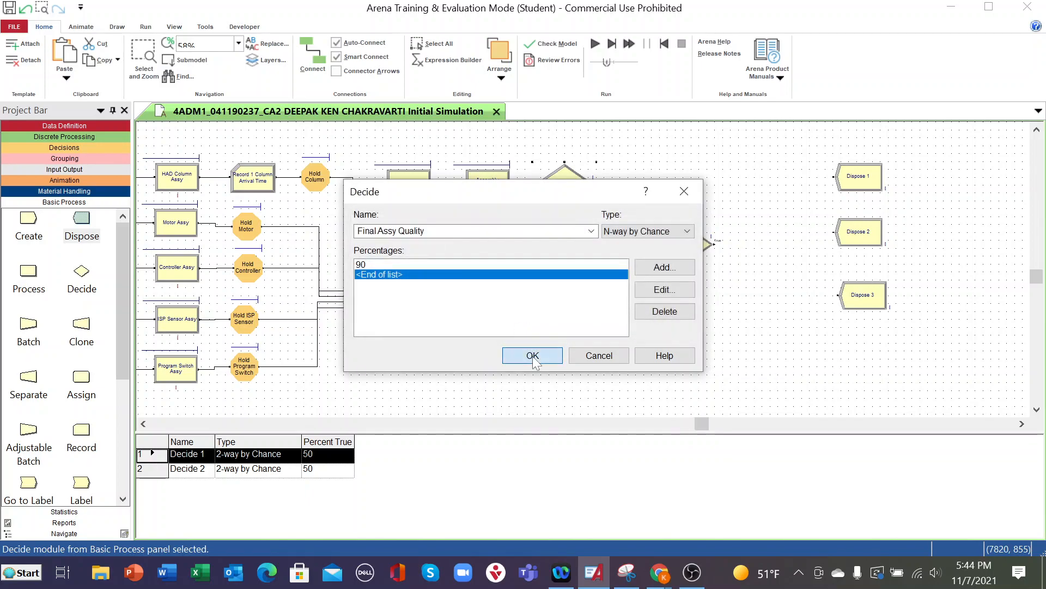
pyautogui.click(533, 356)
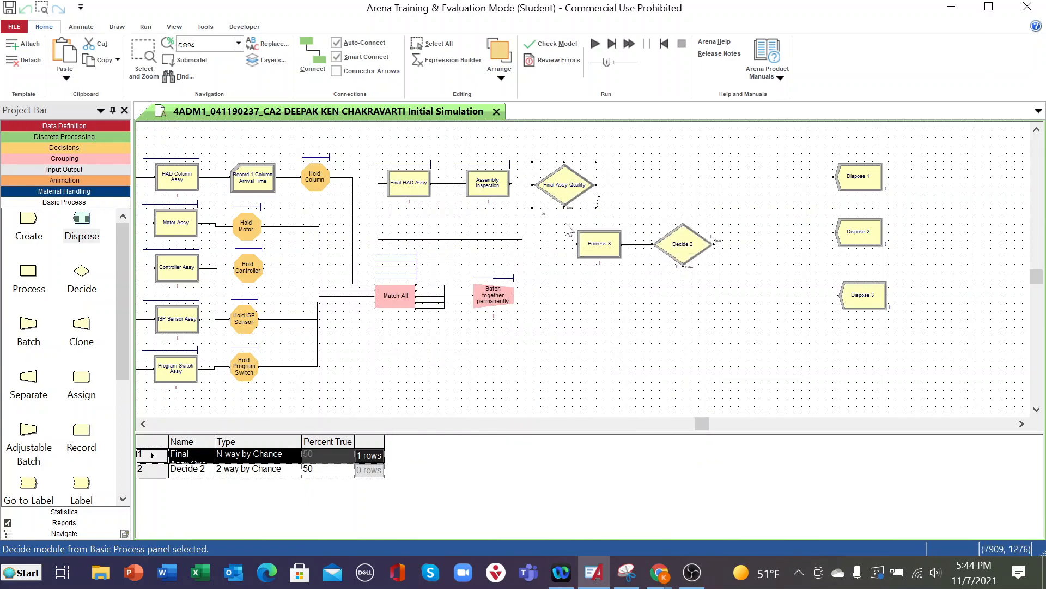
# - Set the font size of the Else exit label on the Final Assy Quality module to 10
pyautogui.click(598, 212)
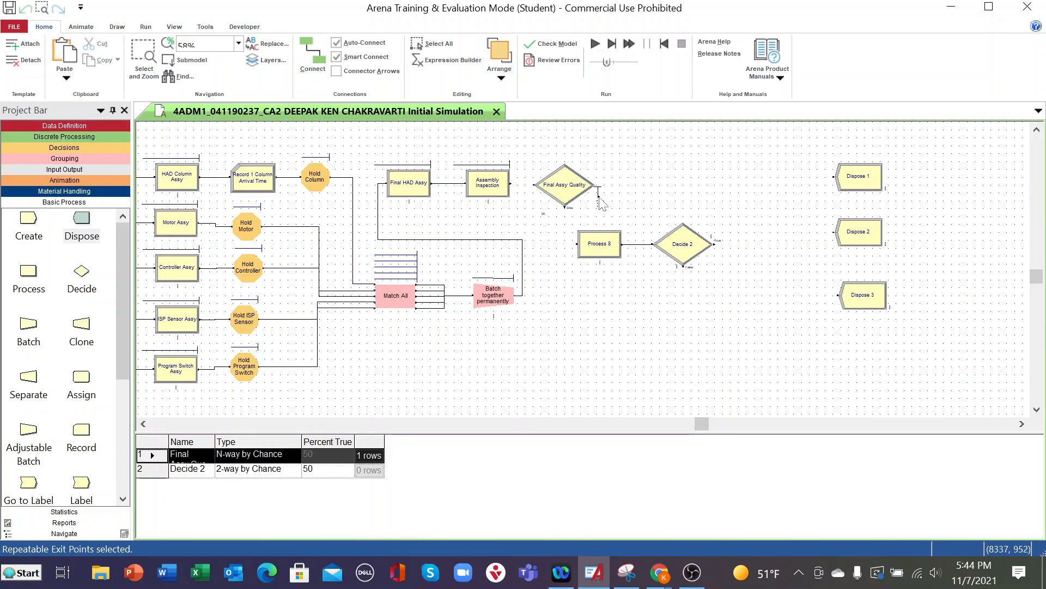
pyautogui.doubleClick(570, 208)
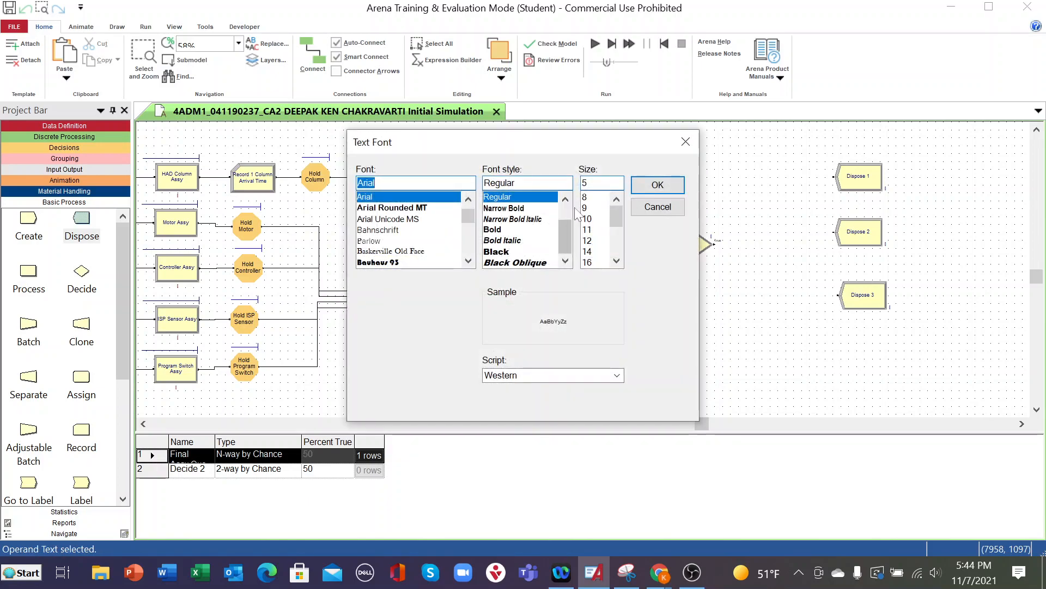
pyautogui.click(590, 220)
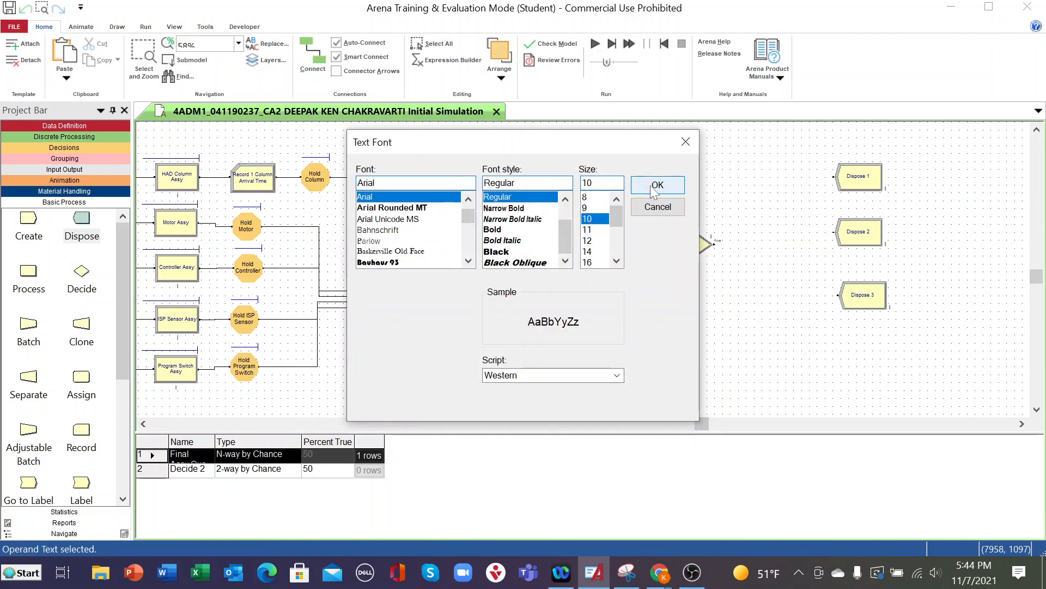
pyautogui.click(657, 185)
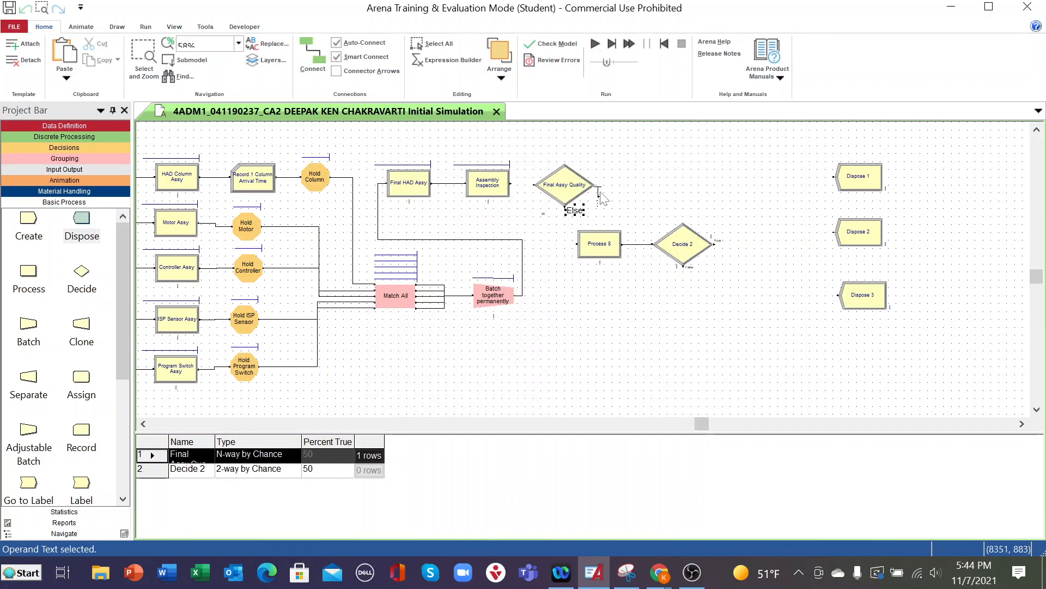
# - Rename the Final Assy Quality module as Final Assy Quality 90% Pass
pyautogui.click(571, 190)
pyautogui.click(564, 181)
pyautogui.doubleClick(565, 181)
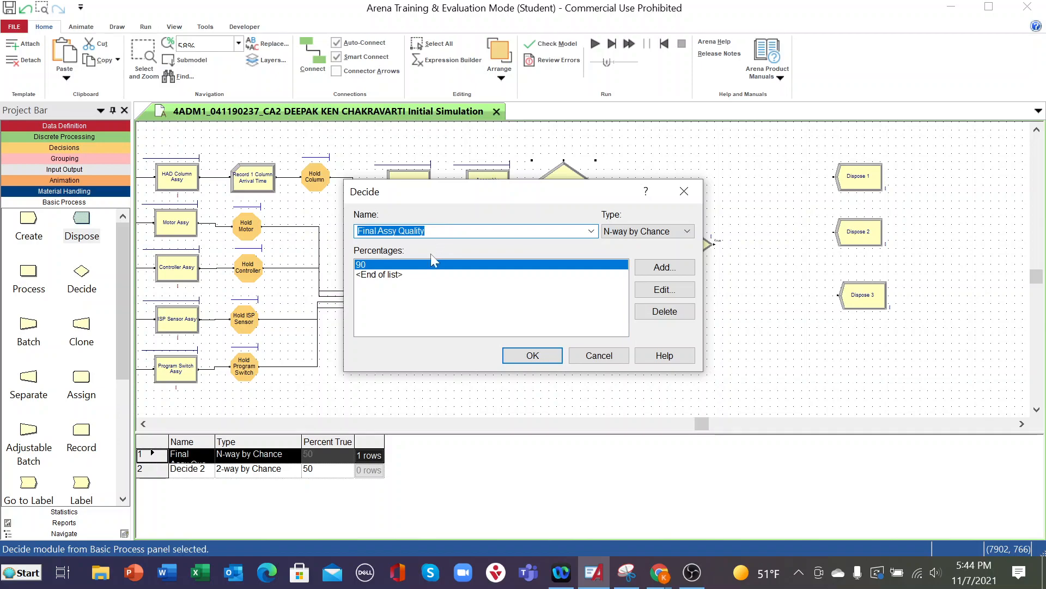
pyautogui.click(447, 236)
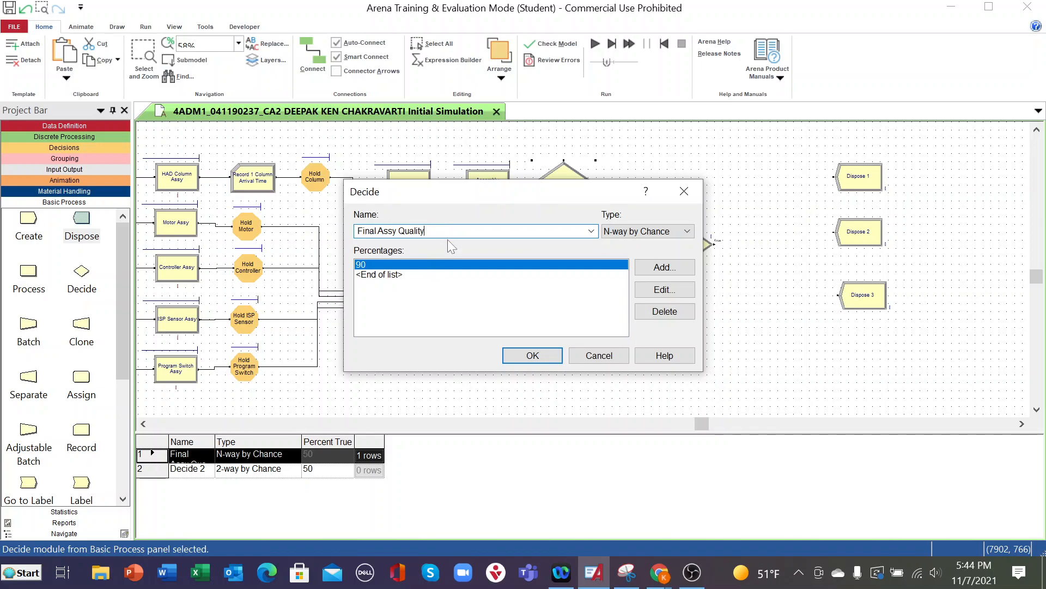
pyautogui.write('90% Pass')
pyautogui.click(532, 355)
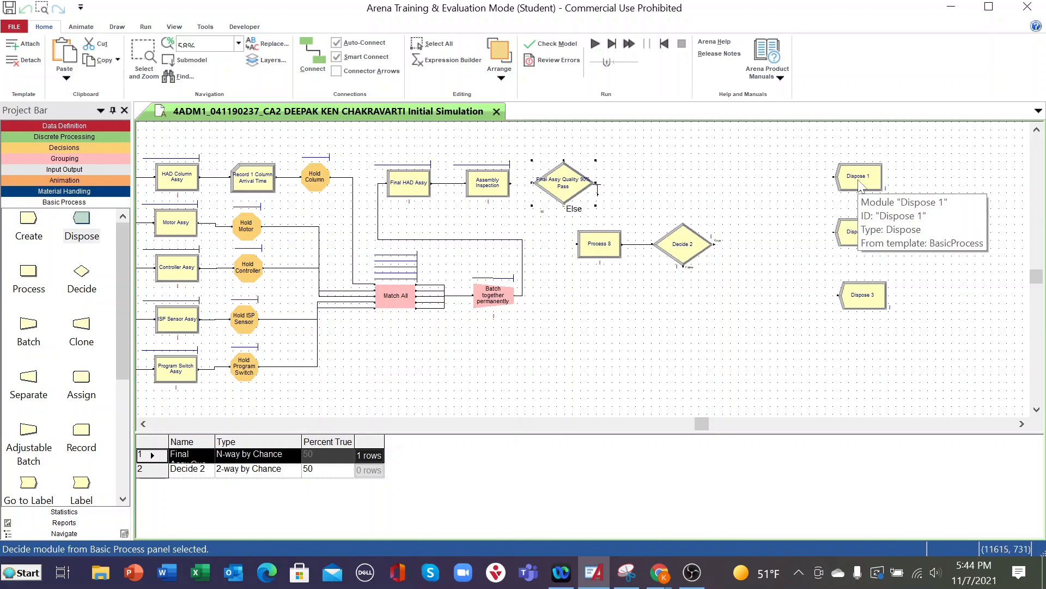
# - Rename the Process 8 module as Rework and set its action to Seize Delay Release
pyautogui.doubleClick(604, 245)
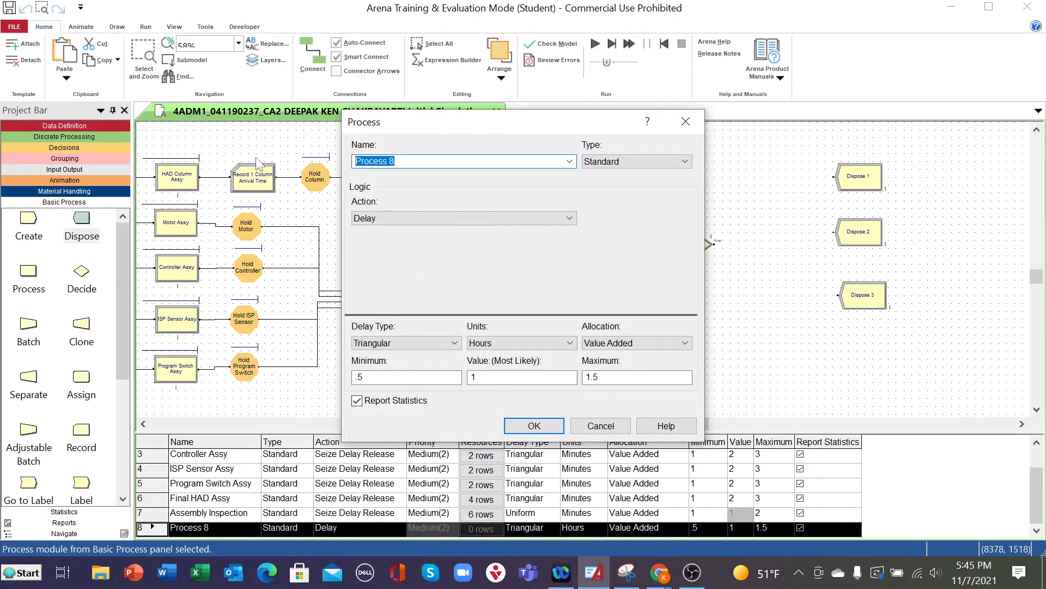
pyautogui.write('Re')
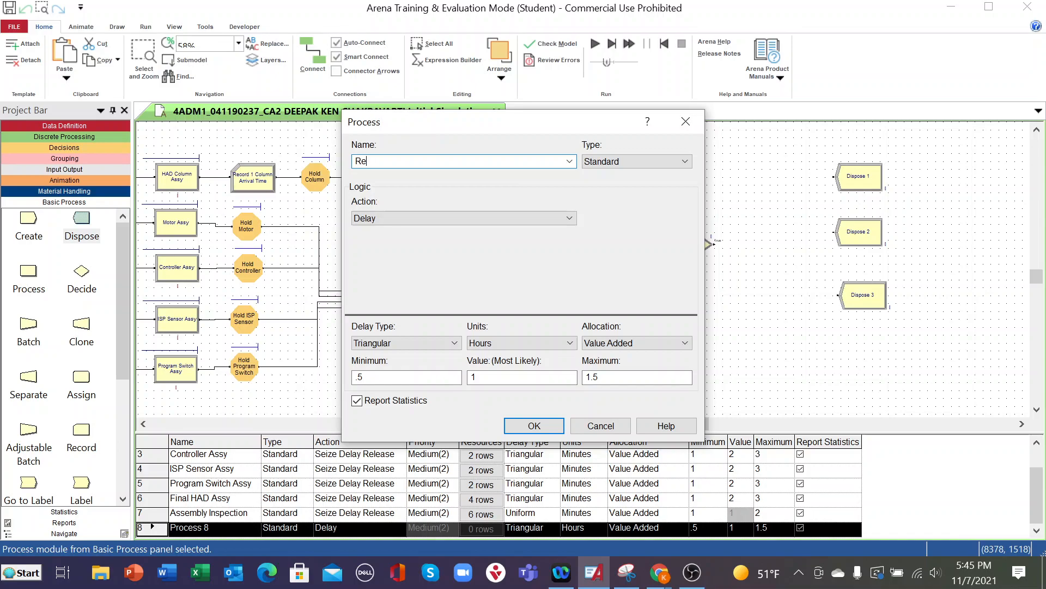
pyautogui.write('work')
pyautogui.click(569, 217)
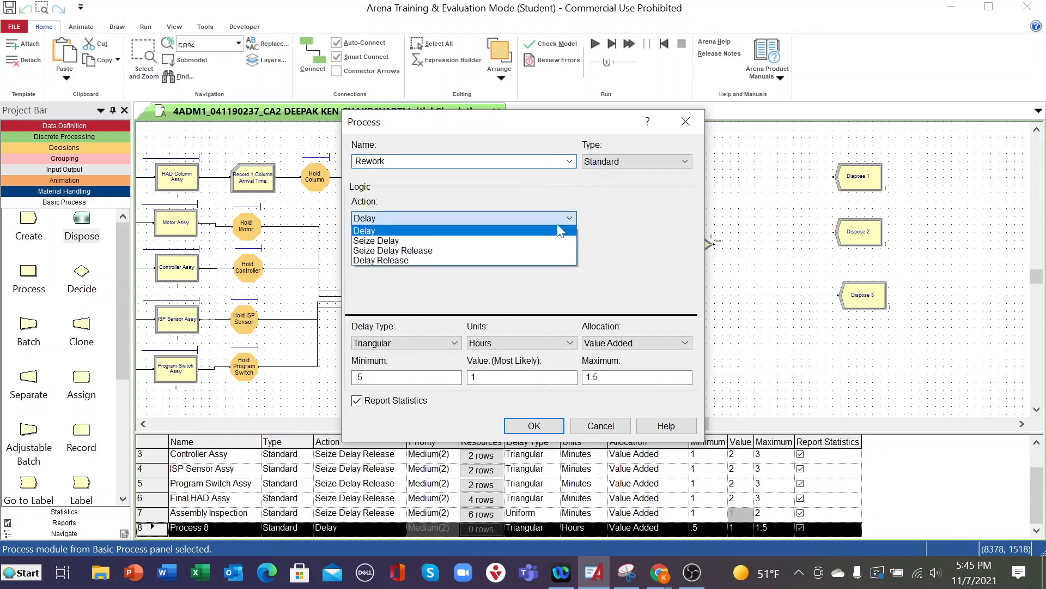
pyautogui.click(410, 252)
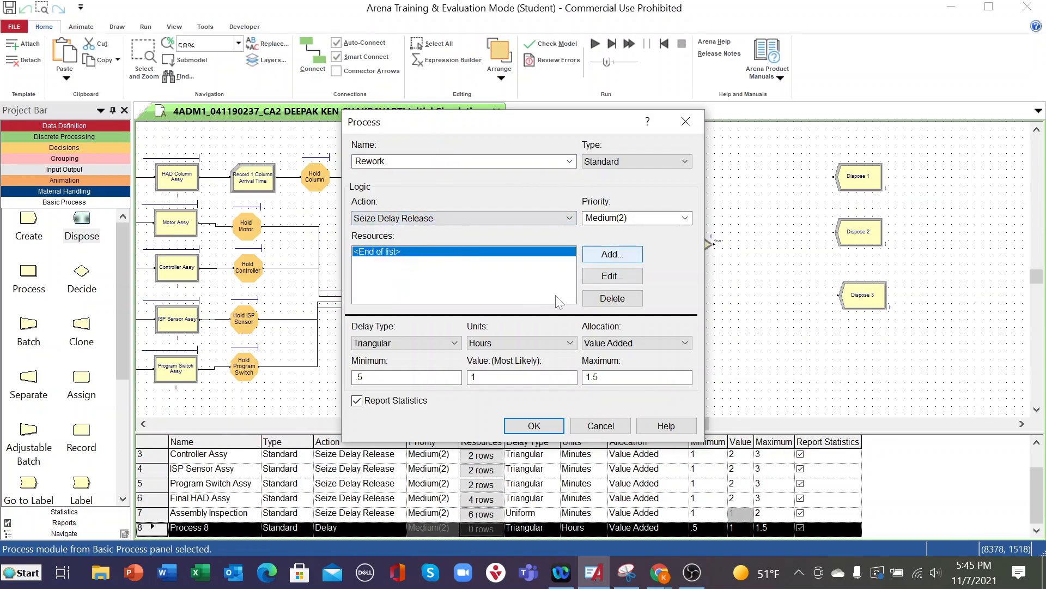
# - Add Operator11 as a resource of the Rework process
pyautogui.click(595, 253)
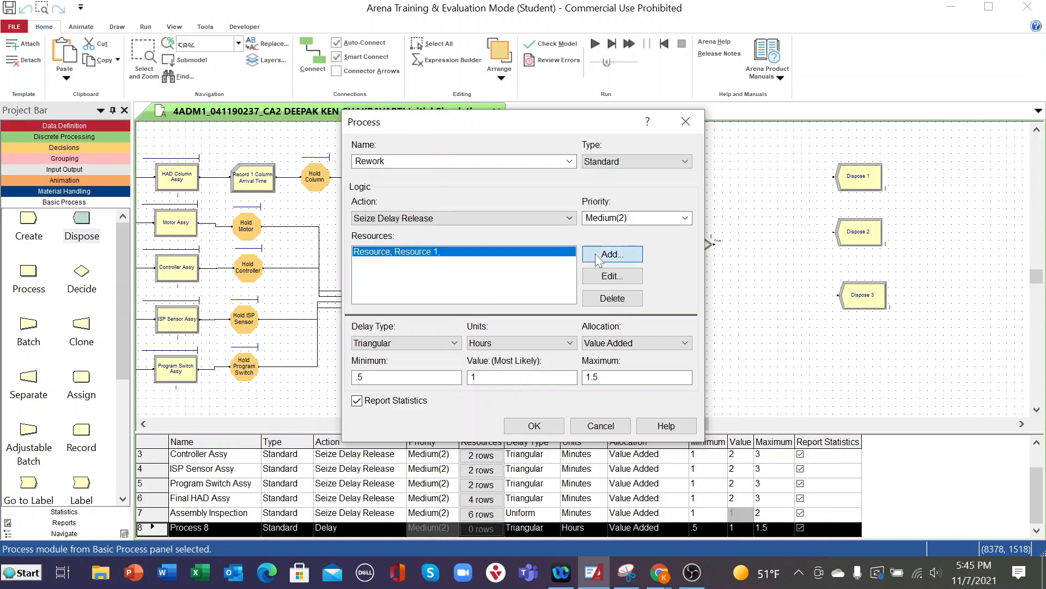
pyautogui.click(515, 280)
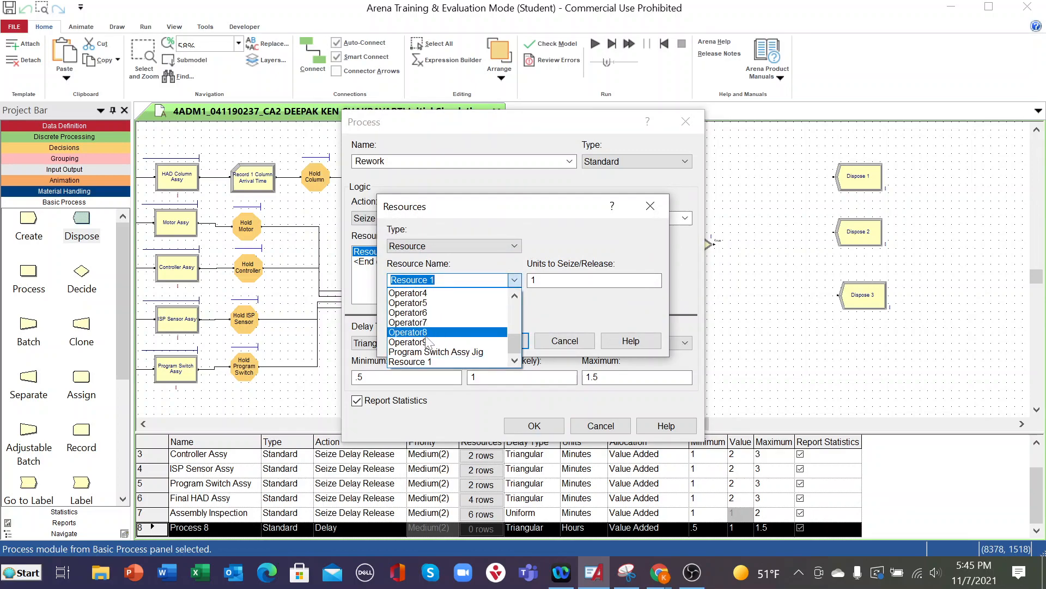
pyautogui.scroll(2, 428, 342)
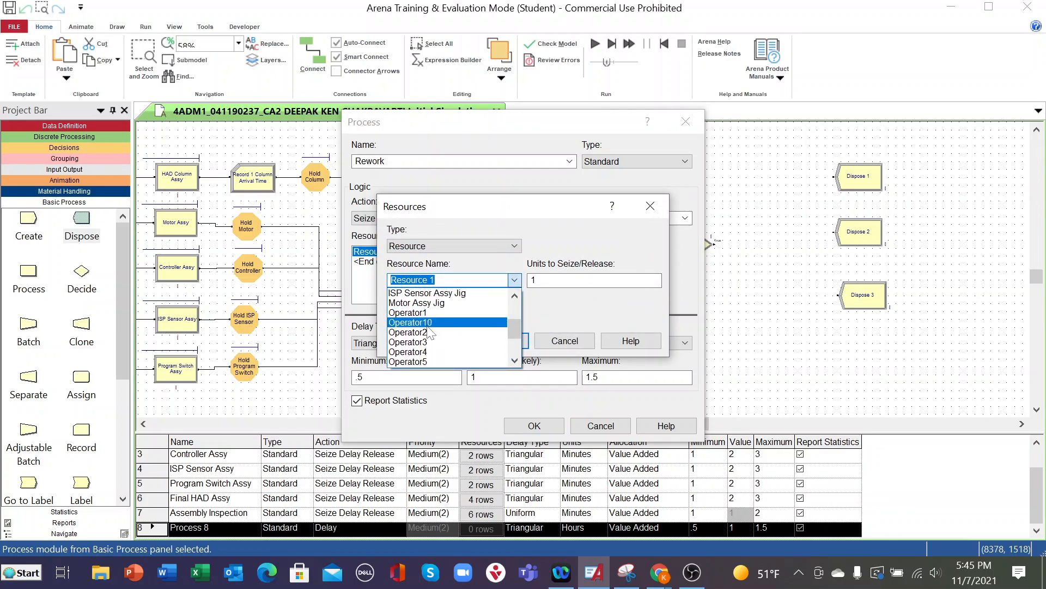
pyautogui.click(428, 323)
pyautogui.press('BackSpace')
pyautogui.write('11')
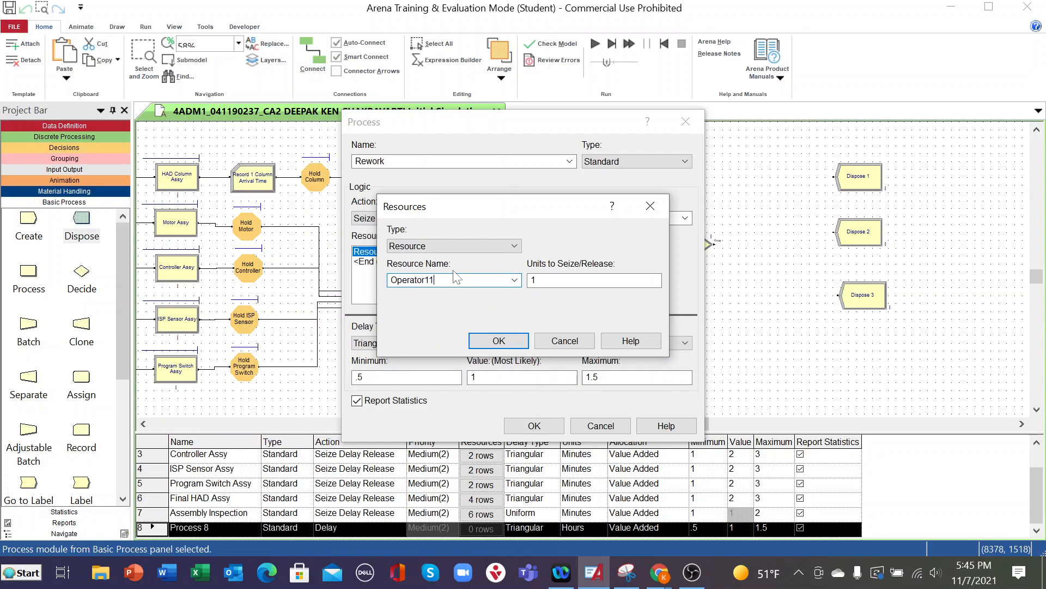
pyautogui.click(500, 342)
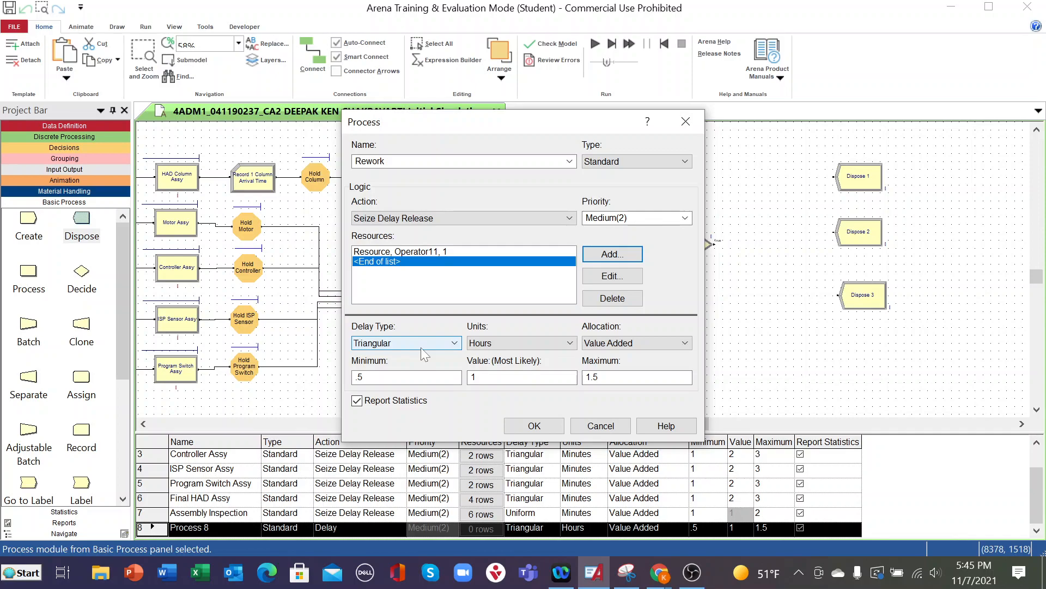
# - Set the triangular delay of Rework to minimum 5, most likely 6 and maximum 7 minutes, and accept the module settings
pyautogui.doubleClick(391, 376)
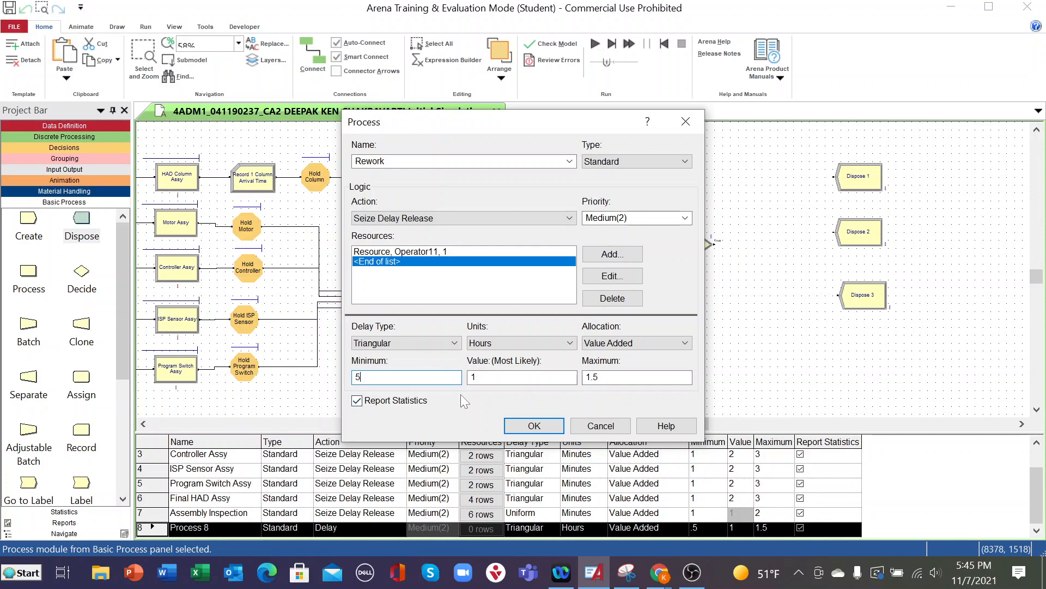
pyautogui.click(490, 377)
pyautogui.moveTo(477, 377); pyautogui.dragTo(464, 376)
pyautogui.write('6')
pyautogui.press('Tab')
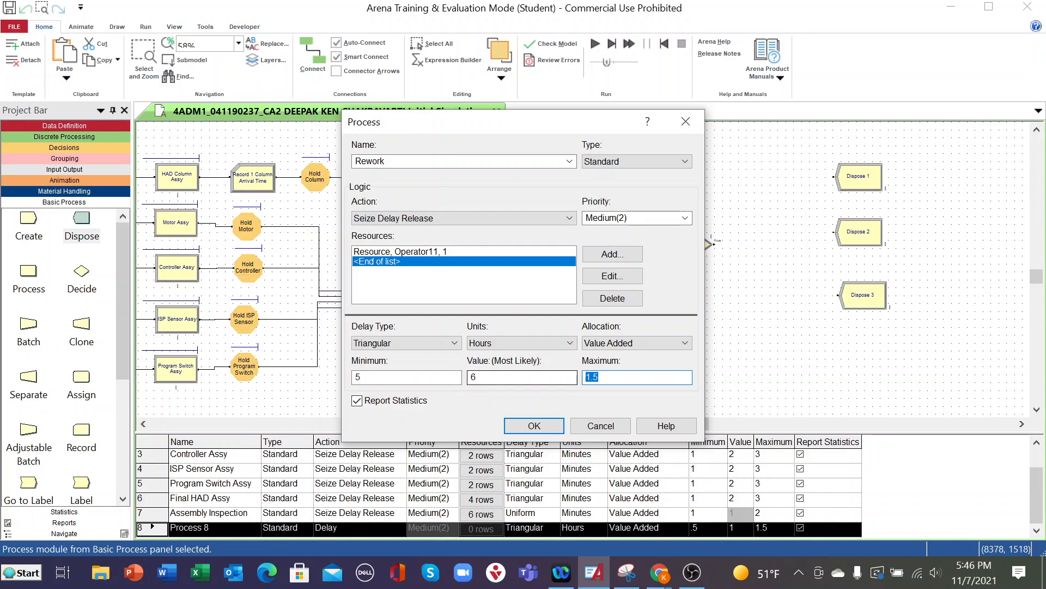
pyautogui.write('7')
pyautogui.click(537, 349)
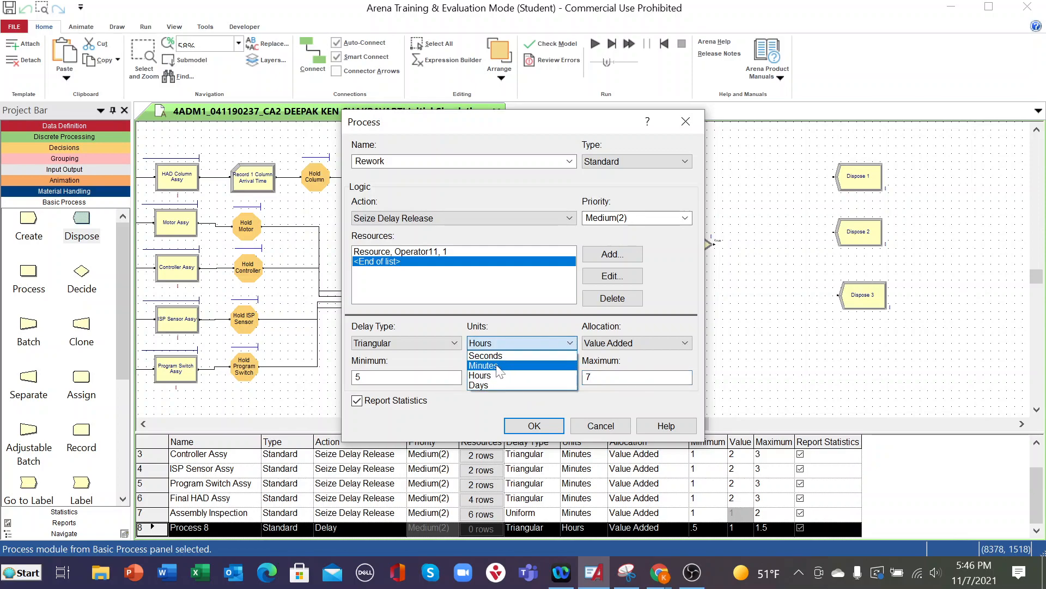
pyautogui.click(498, 371)
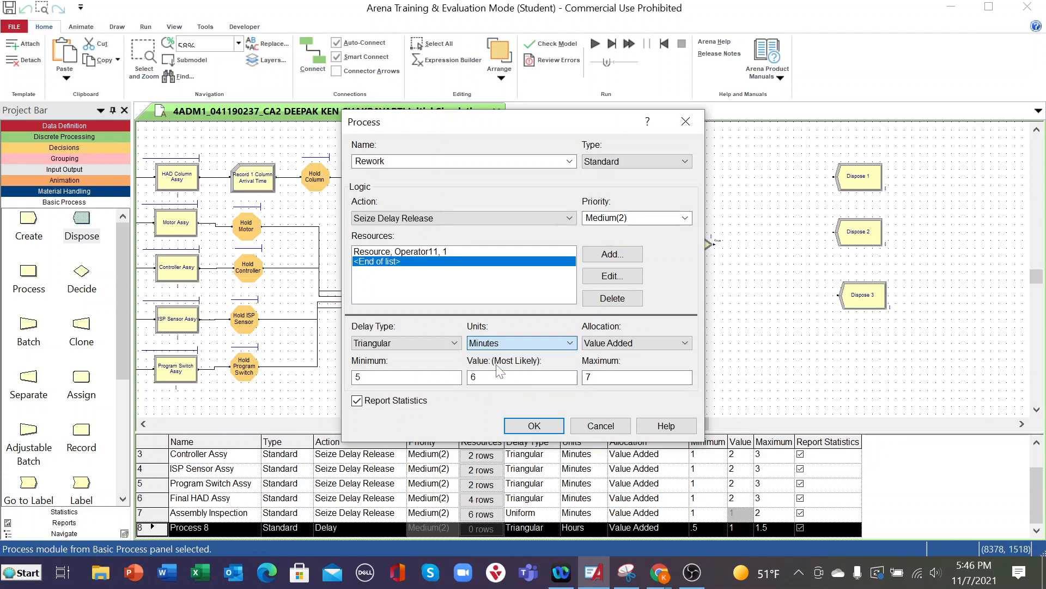
pyautogui.click(537, 426)
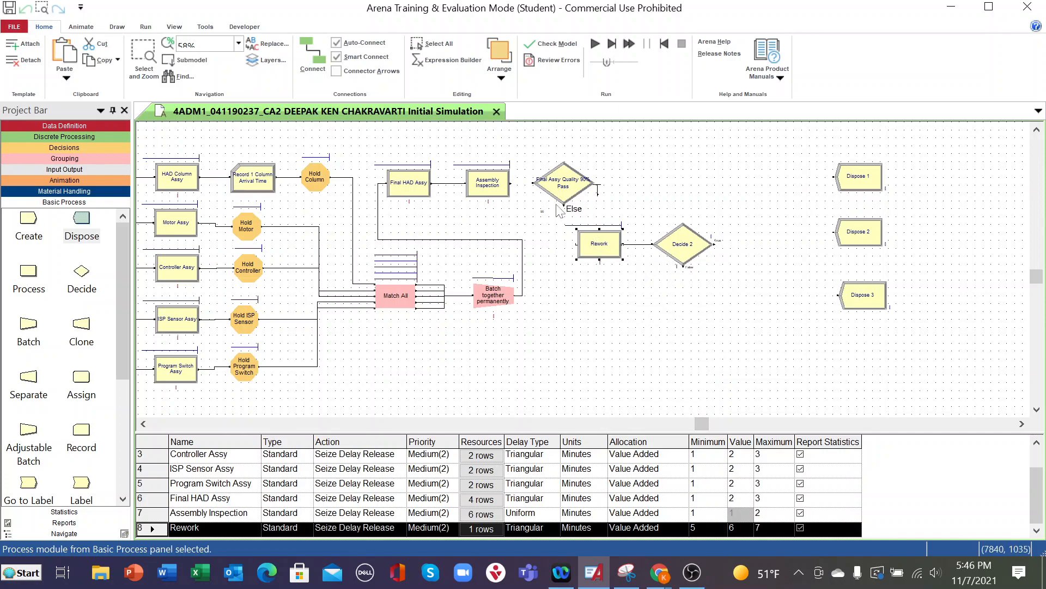
# - Connect the Else exit of Final Assy Quality 90% Pass to the input of Rework, and check the decision's percentages
pyautogui.click(312, 57)
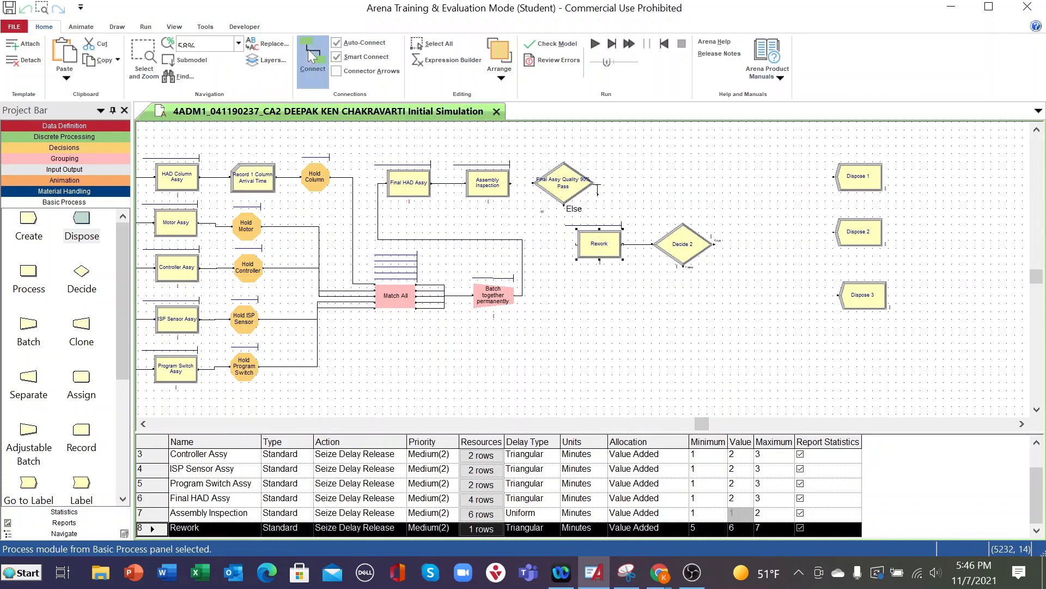
pyautogui.click(564, 202)
pyautogui.click(577, 244)
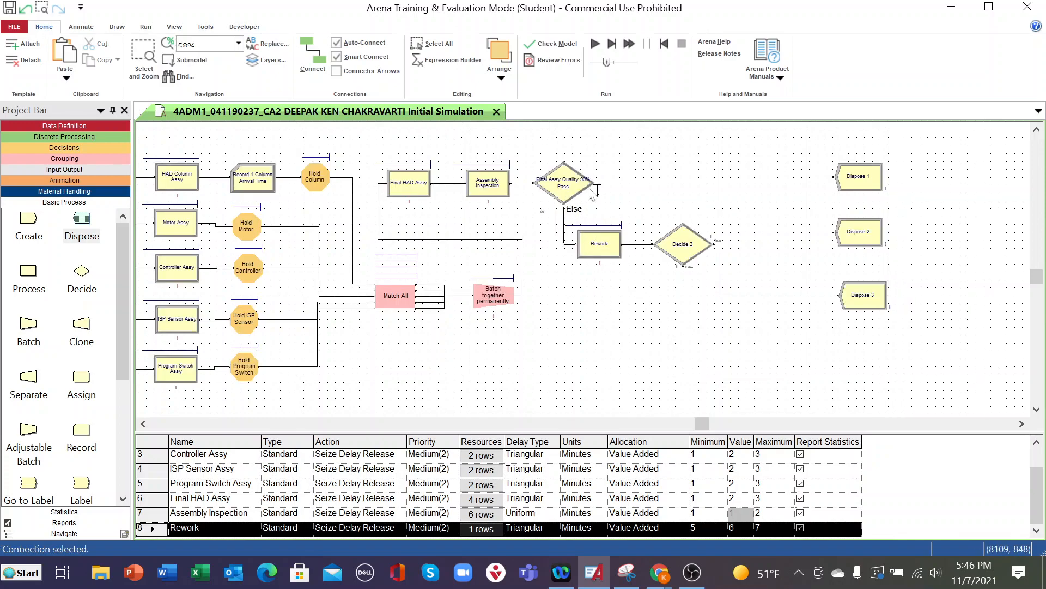
pyautogui.click(571, 182)
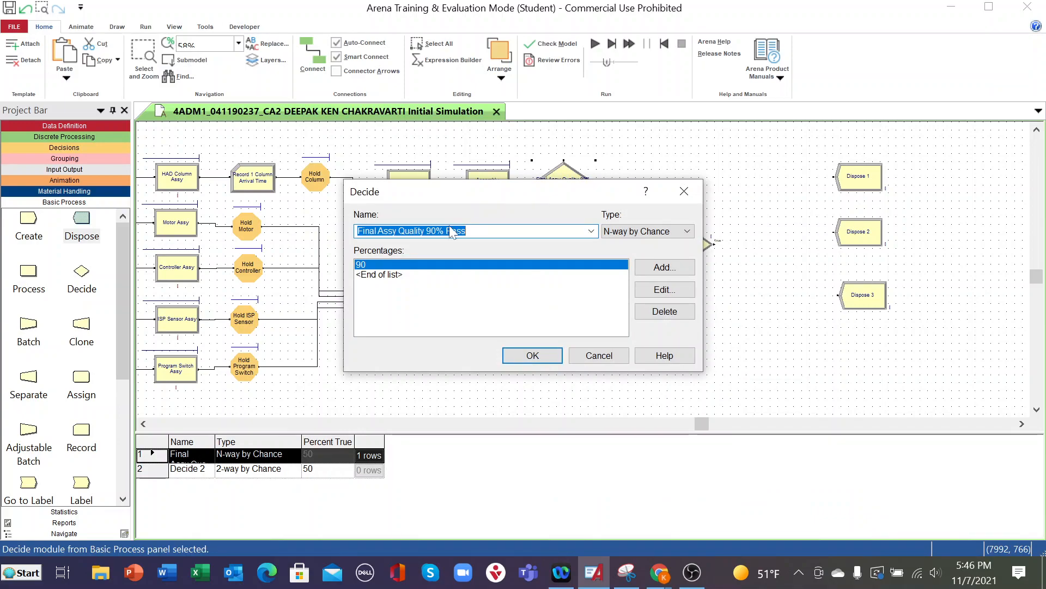
pyautogui.click(532, 356)
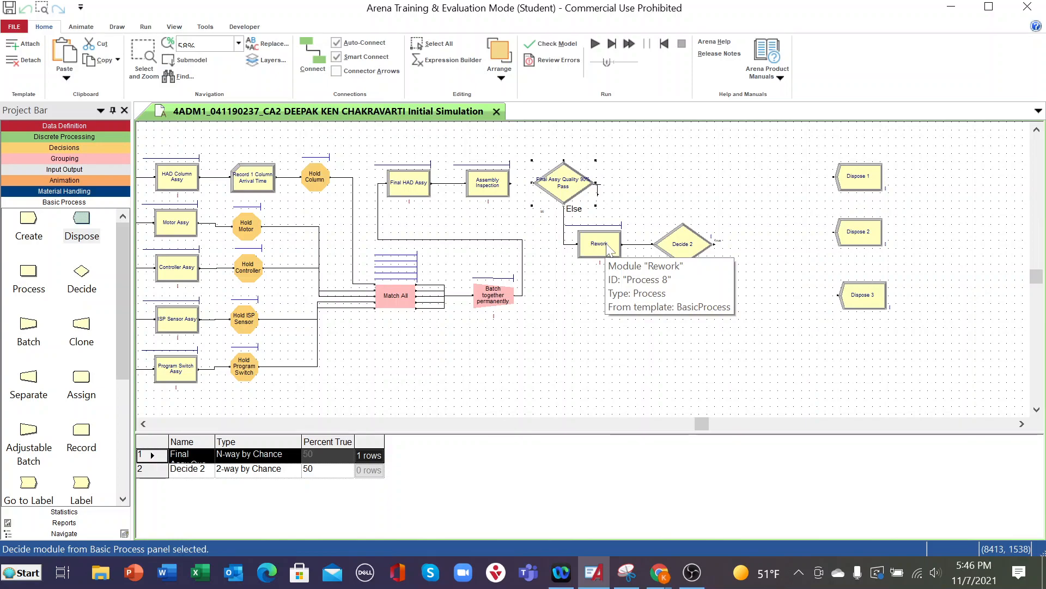
# - Rename the Decide 2 module as Passed Rework and set its percent true to 95
pyautogui.doubleClick(690, 249)
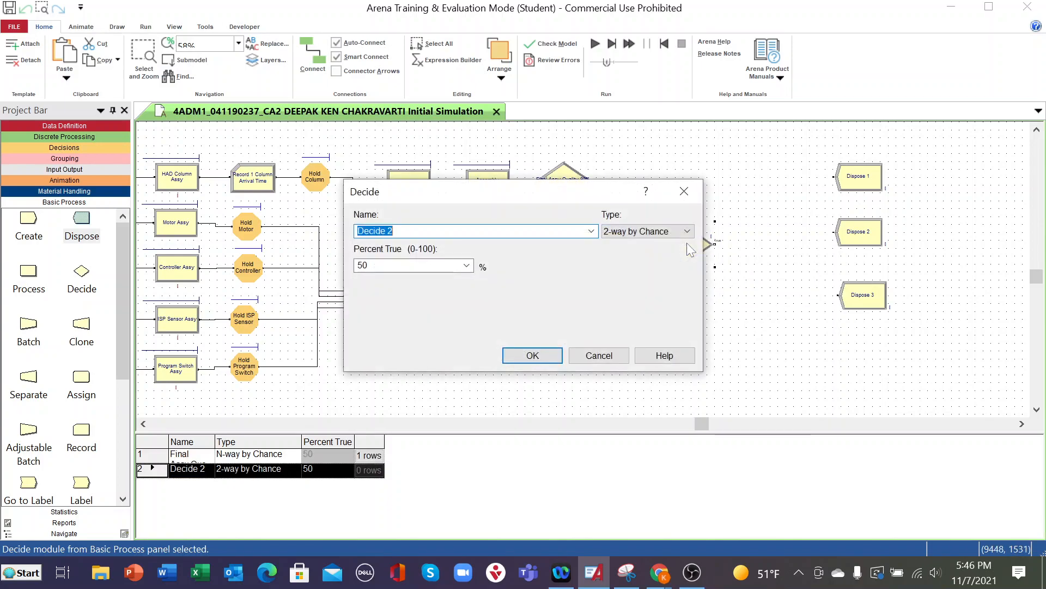
pyautogui.write('Passed Rework')
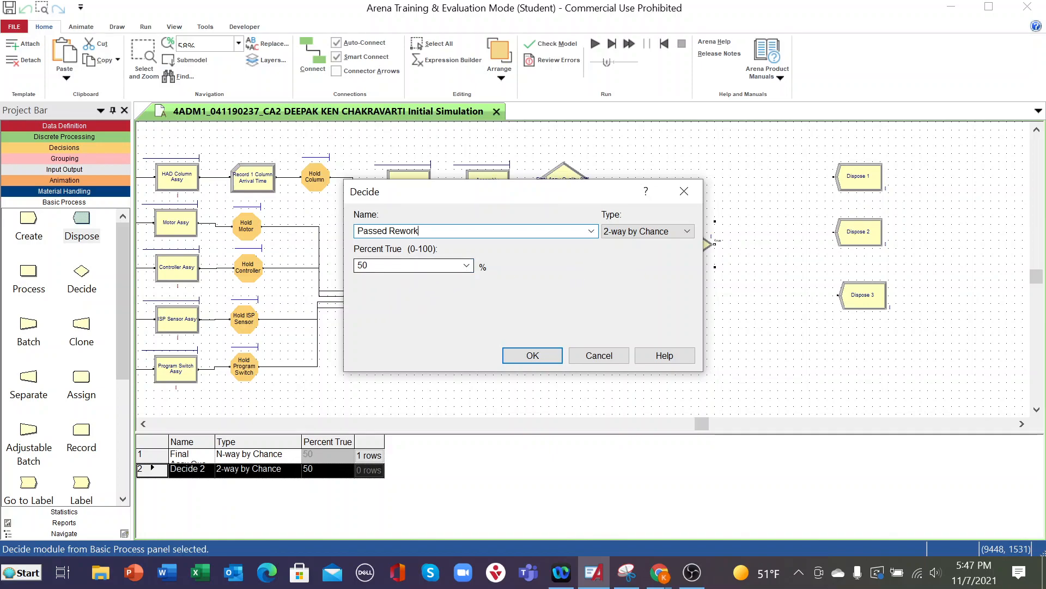
pyautogui.click(467, 265)
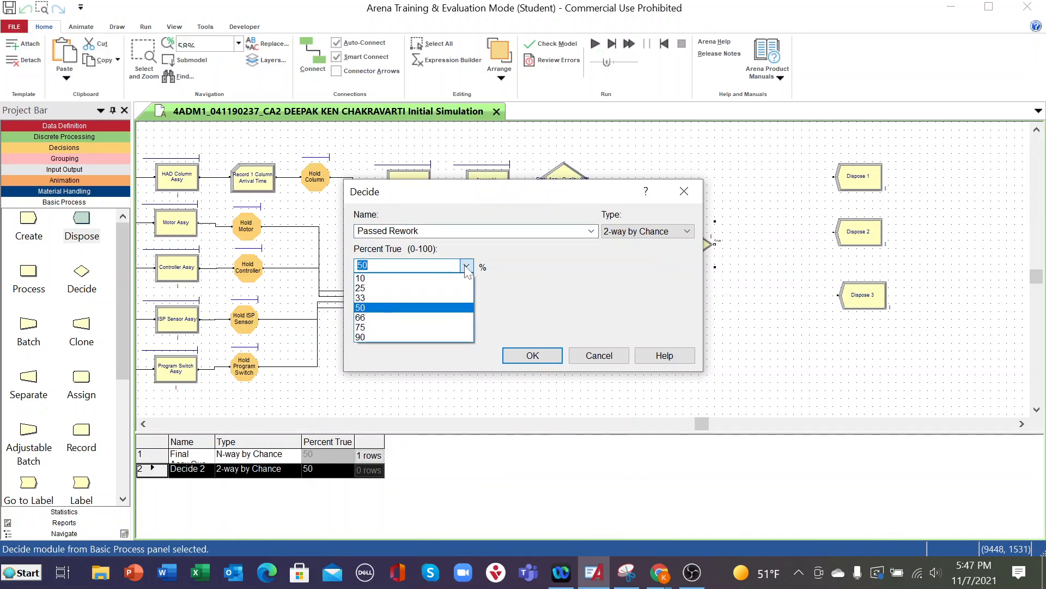
pyautogui.click(466, 266)
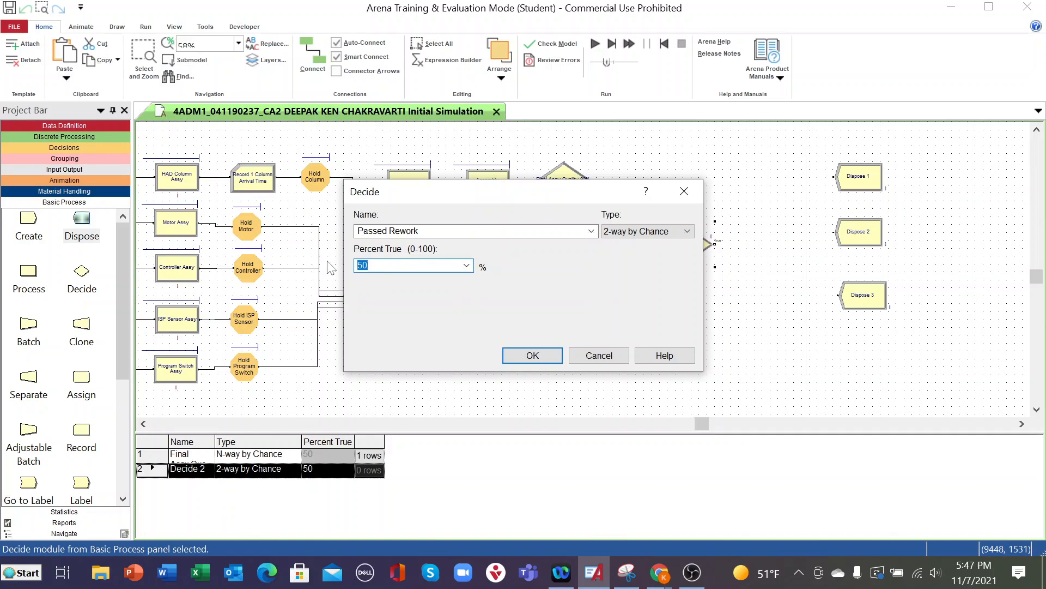
pyautogui.write('9')
pyautogui.click(530, 360)
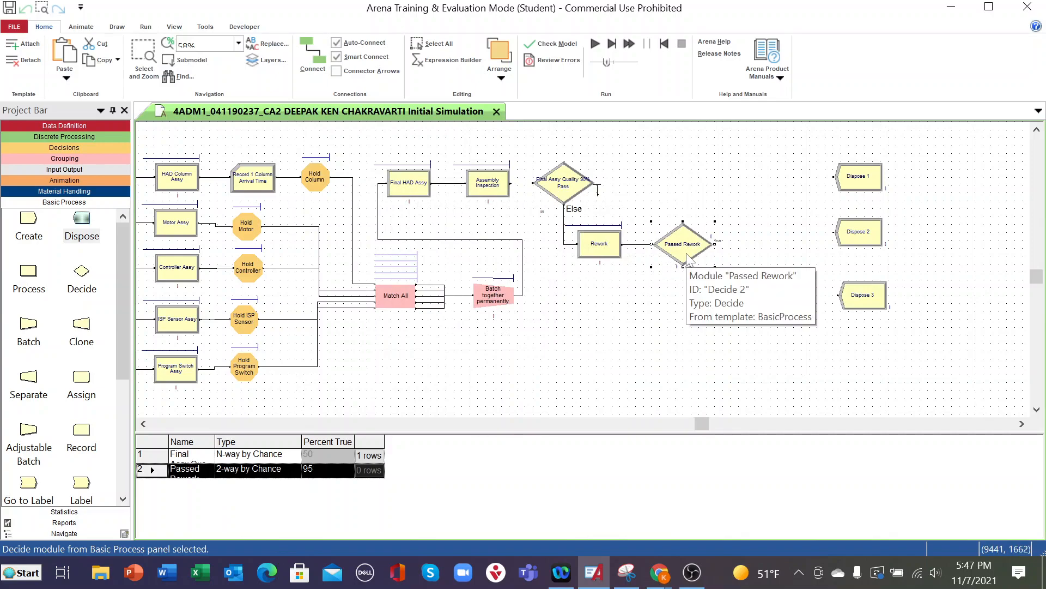
pyautogui.doubleClick(720, 245)
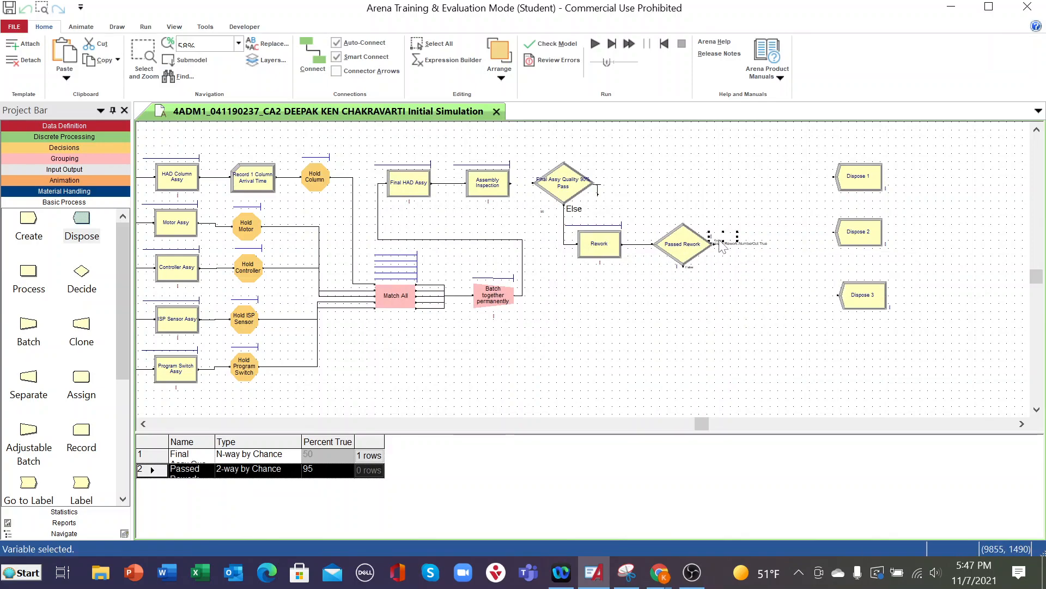
pyautogui.click(651, 290)
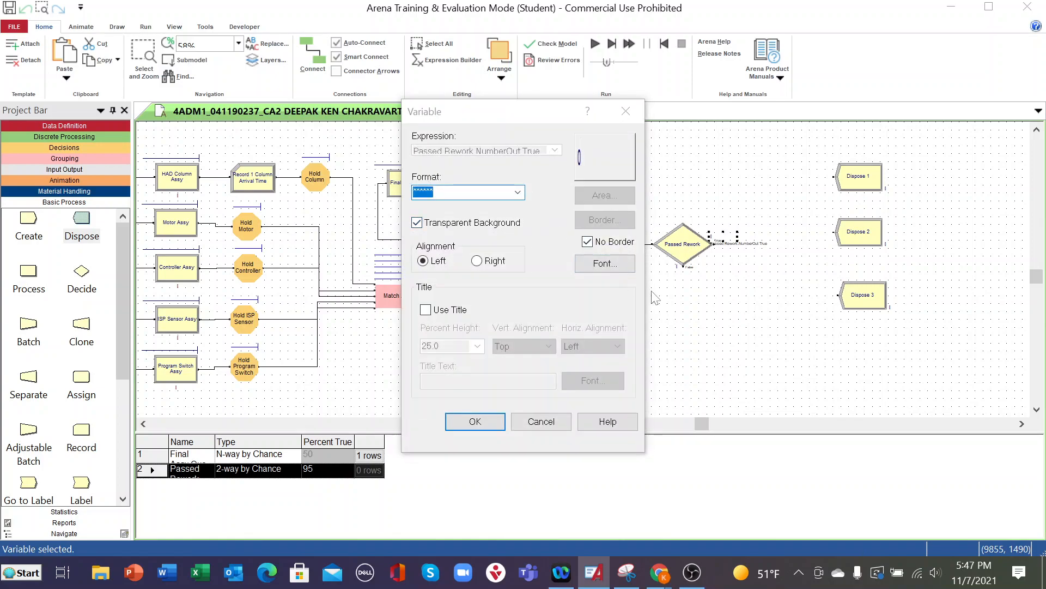
pyautogui.click(540, 421)
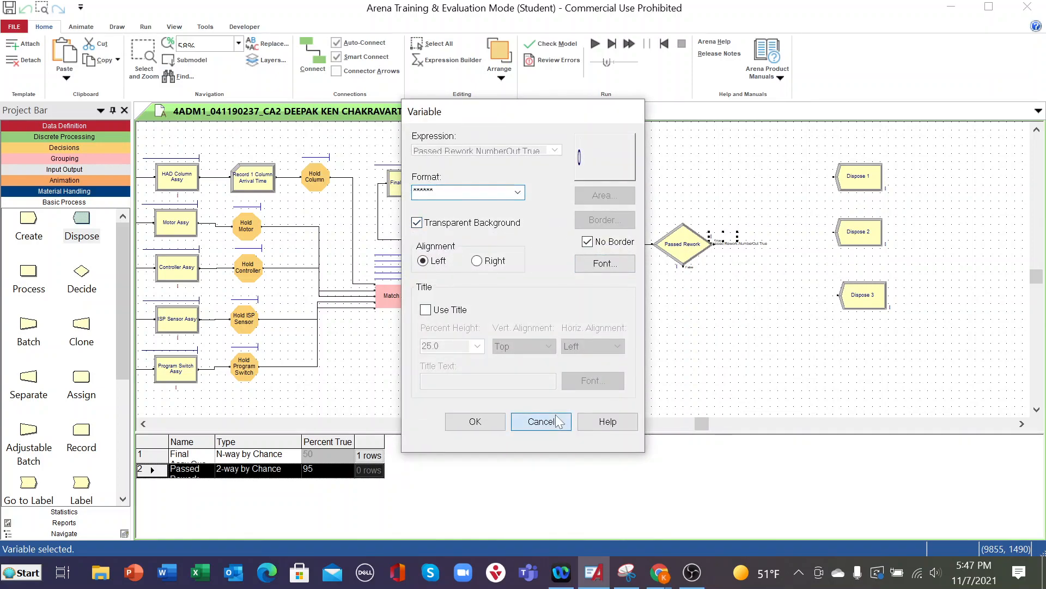
# - Set the text size of the False and True exit labels on the Passed Rework decision to 10
pyautogui.doubleClick(739, 243)
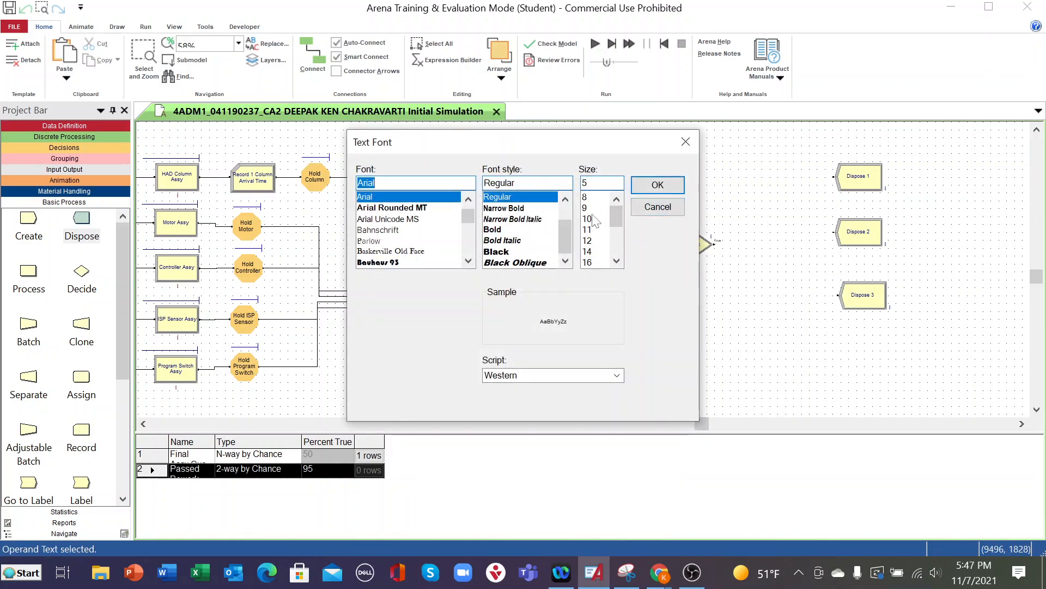
pyautogui.click(588, 218)
pyautogui.click(658, 185)
pyautogui.click(710, 302)
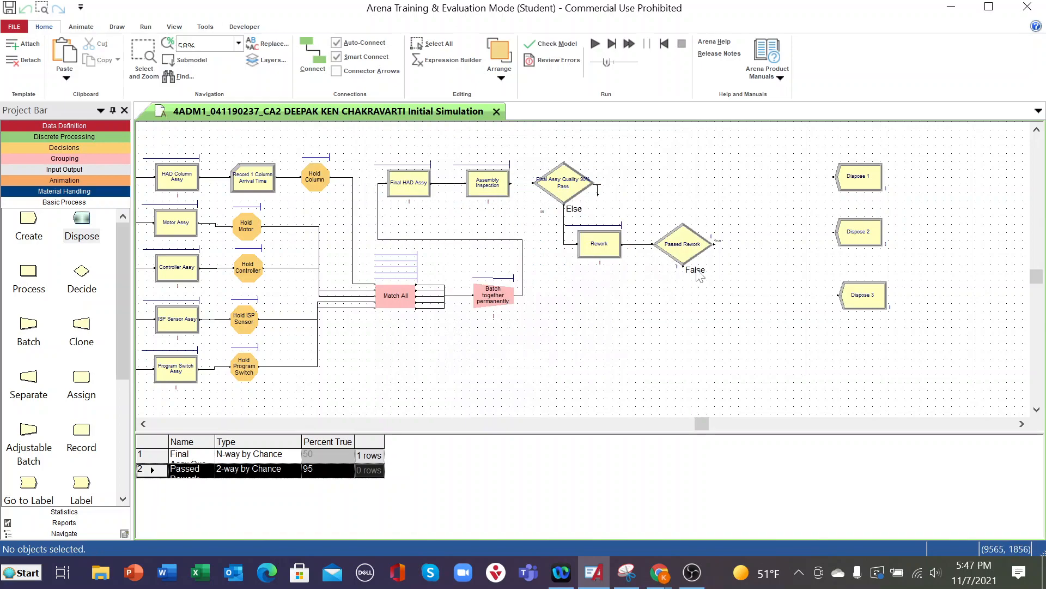
pyautogui.doubleClick(719, 241)
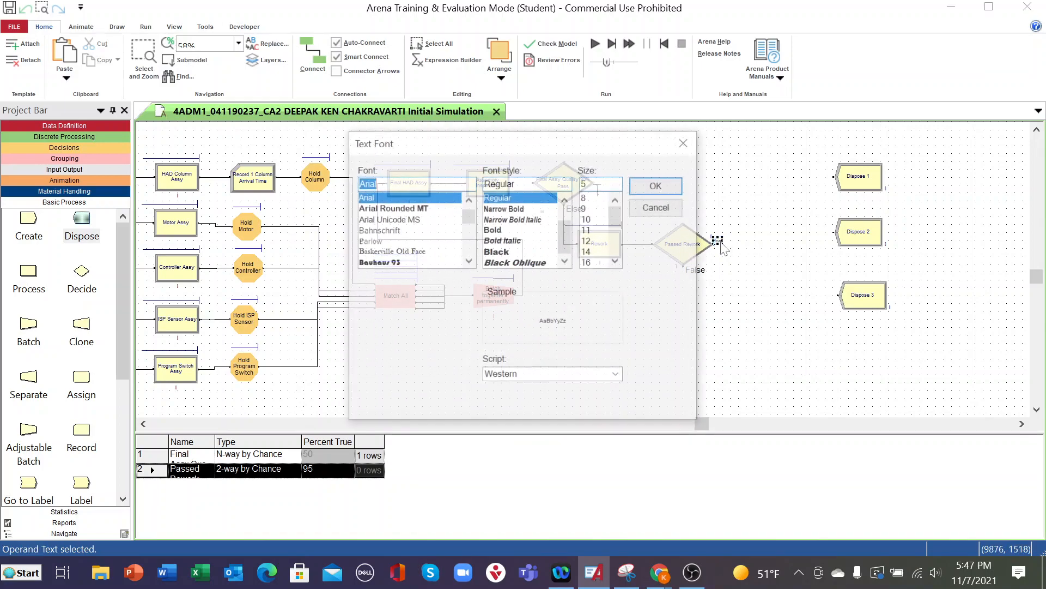
pyautogui.click(588, 218)
pyautogui.click(657, 184)
# - Rename the Passed Rework decision as Passed Rework 95%
pyautogui.click(686, 253)
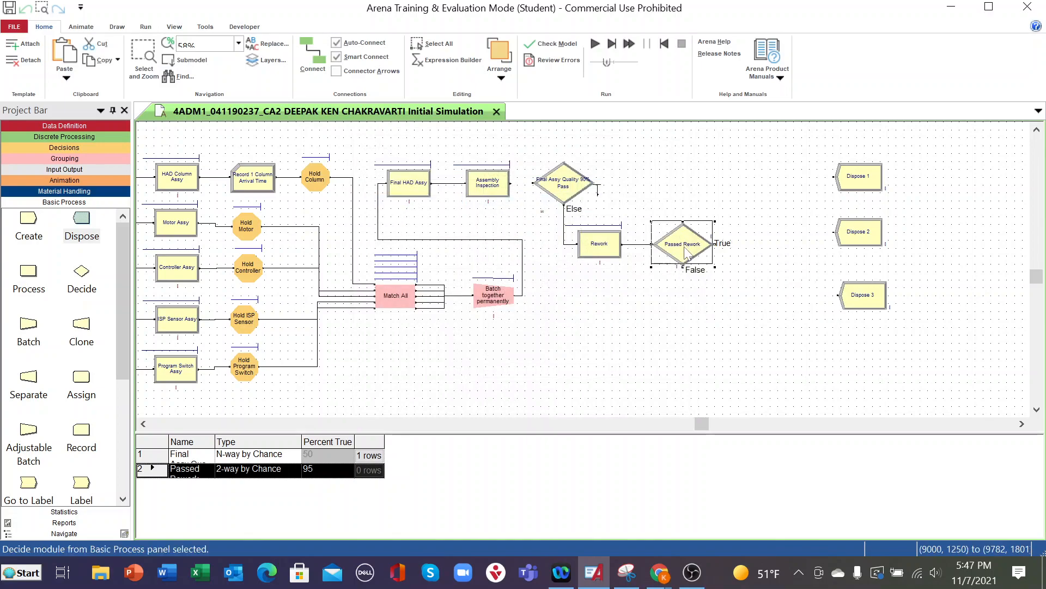
pyautogui.doubleClick(686, 253)
pyautogui.click(490, 232)
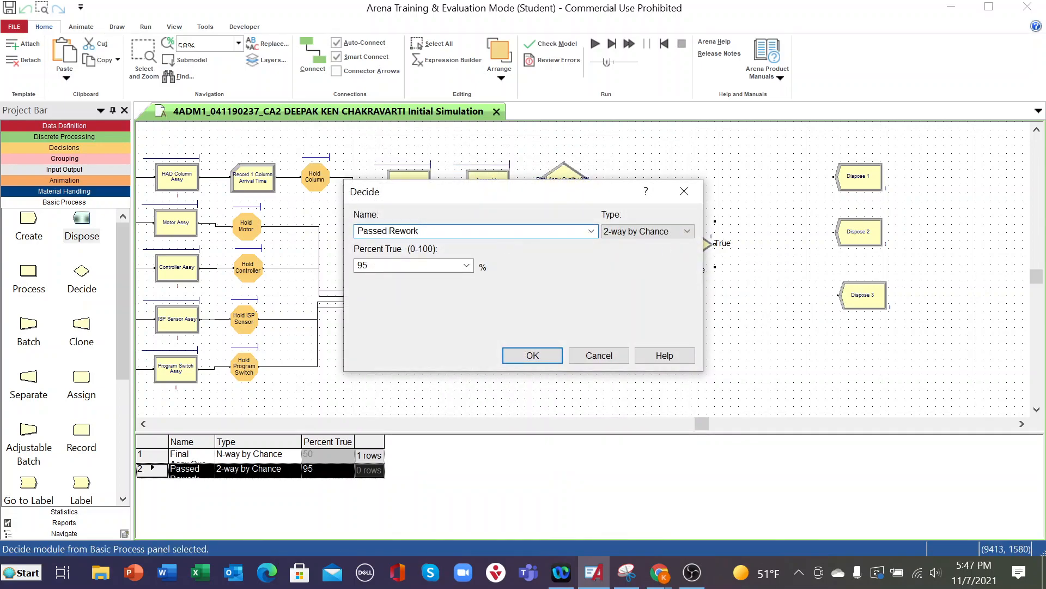
pyautogui.write('95')
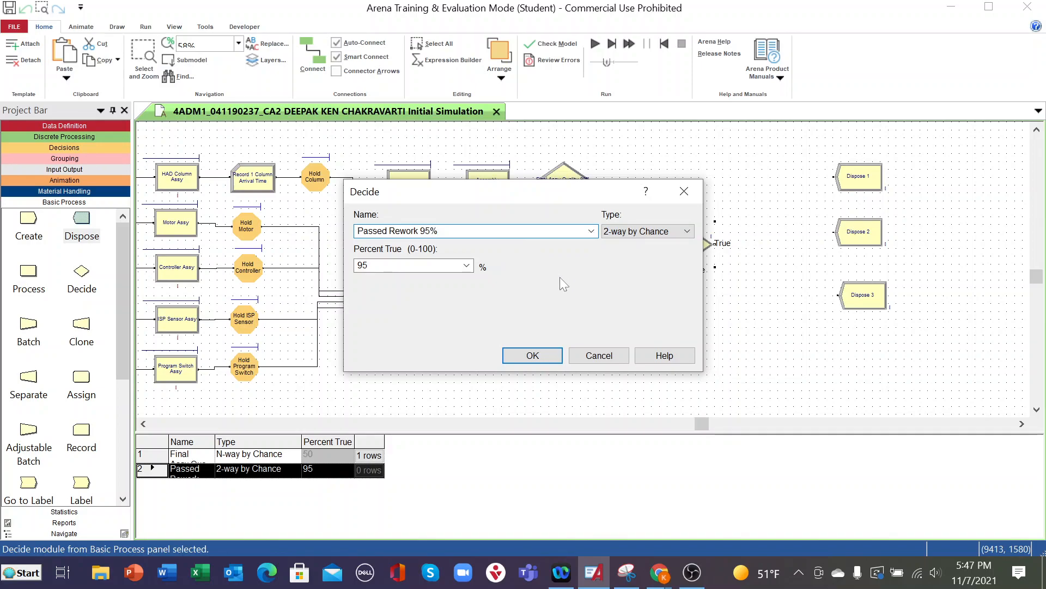
pyautogui.click(543, 358)
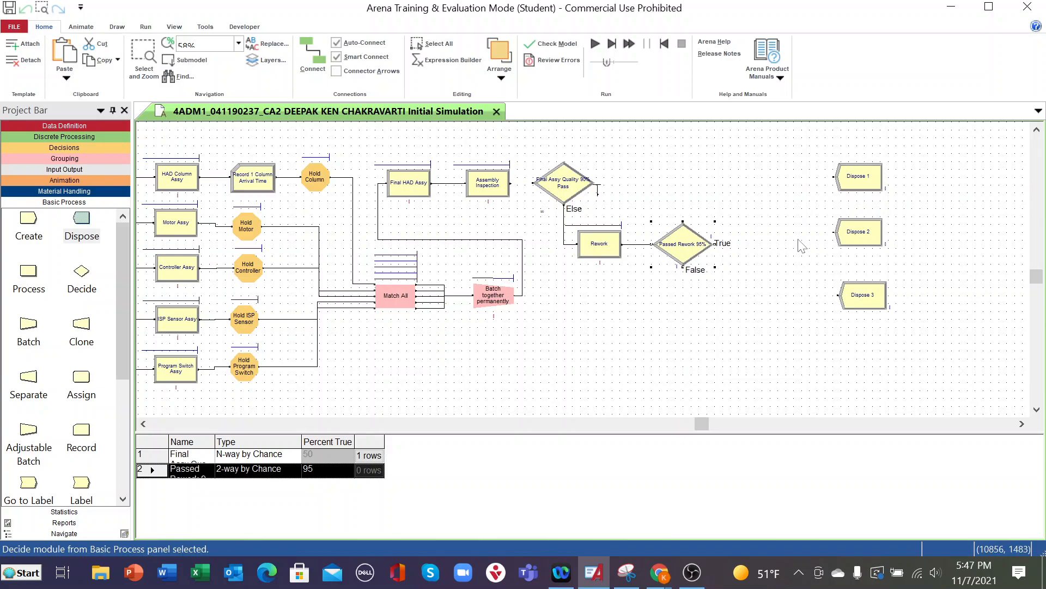
# - Rename the Dispose 1 module as HAD Assy Shipped
pyautogui.doubleClick(860, 182)
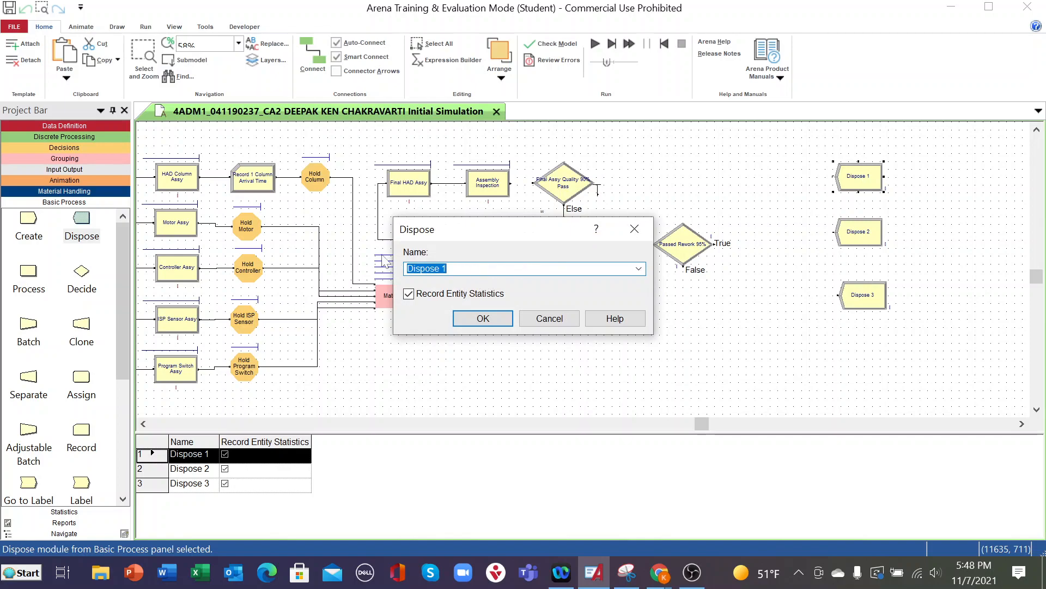
pyautogui.write('H')
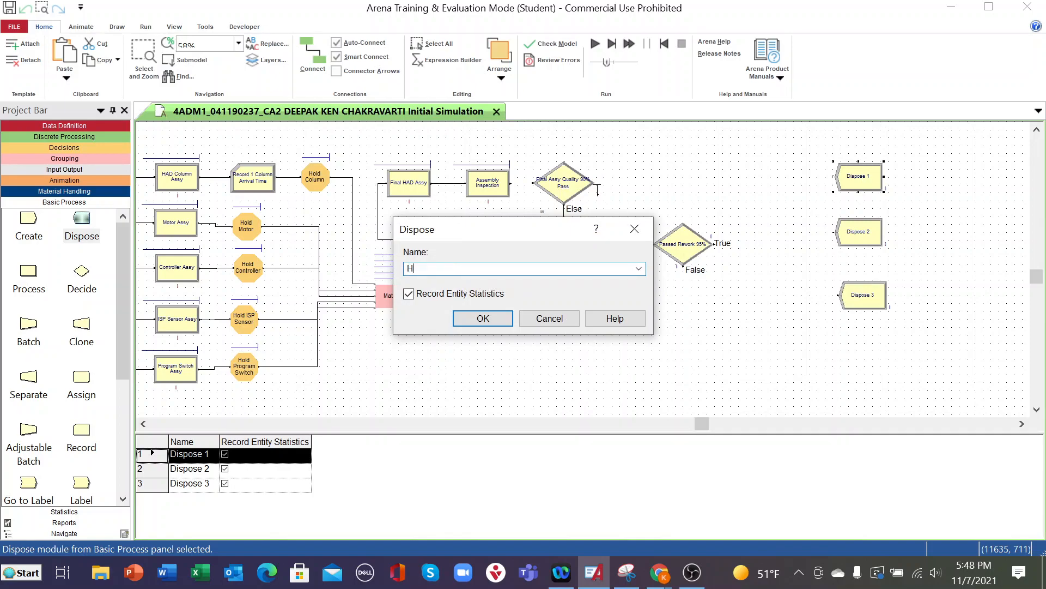
pyautogui.write('AD Assy Shipped')
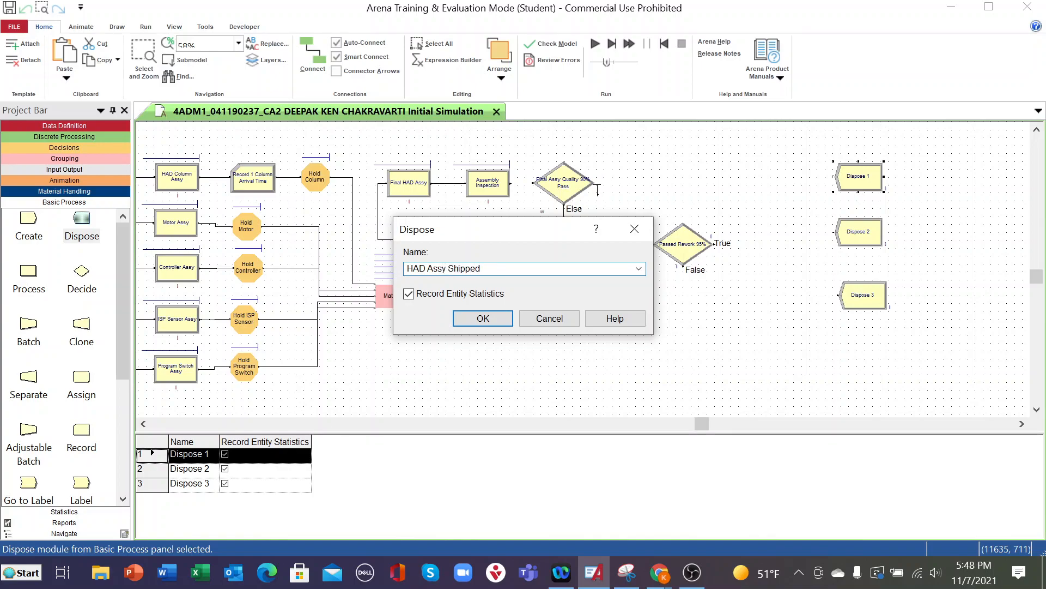
pyautogui.click(463, 322)
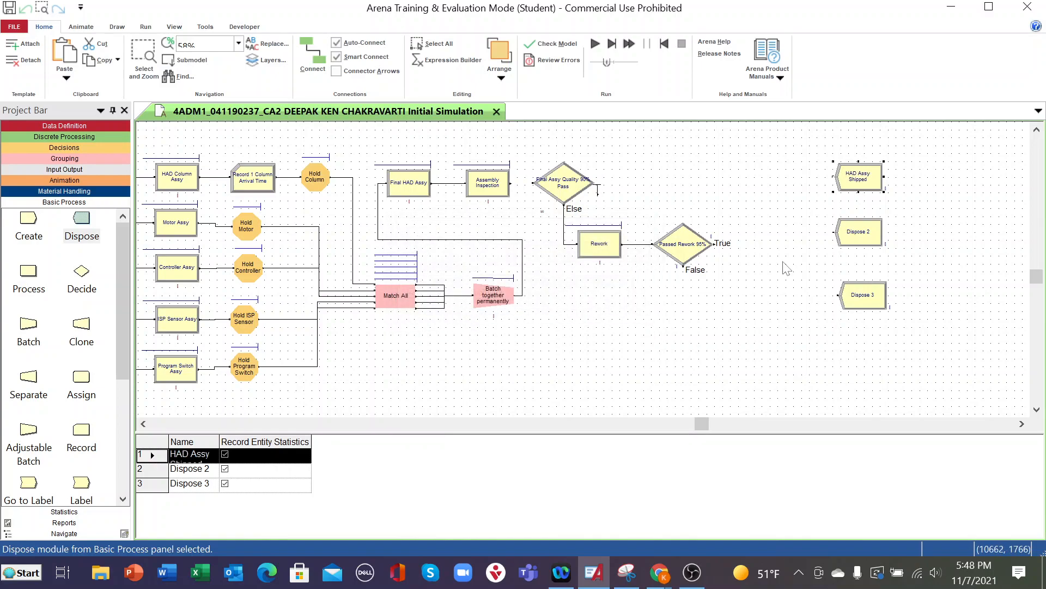
# - Rename the Dispose 2 module as Reworked and Salvaged
pyautogui.doubleClick(859, 234)
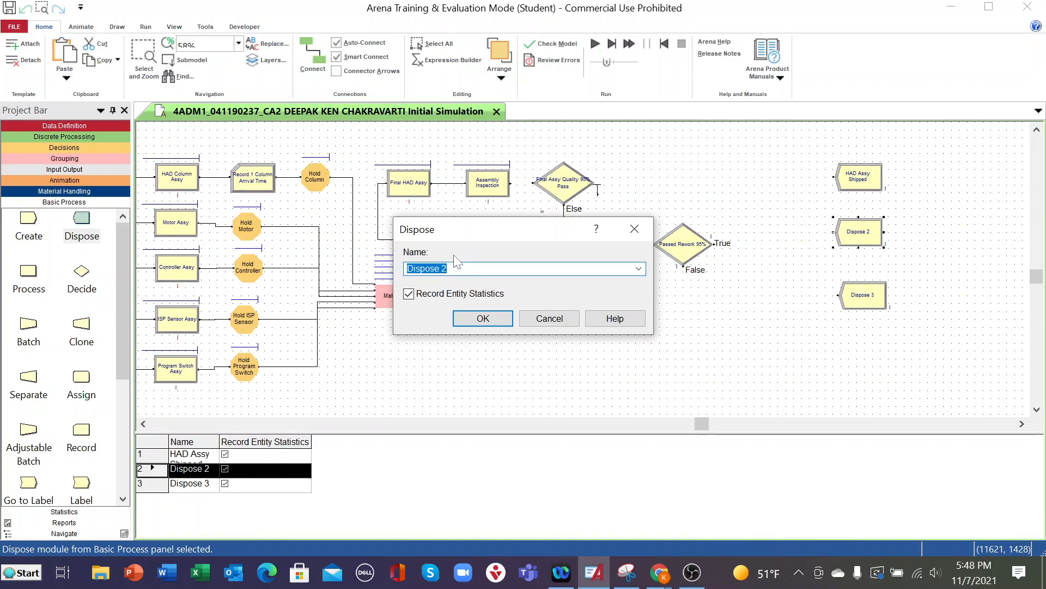
pyautogui.click(462, 269)
pyautogui.hotkey('ctrl', 'a')
pyautogui.write('Reworked ')
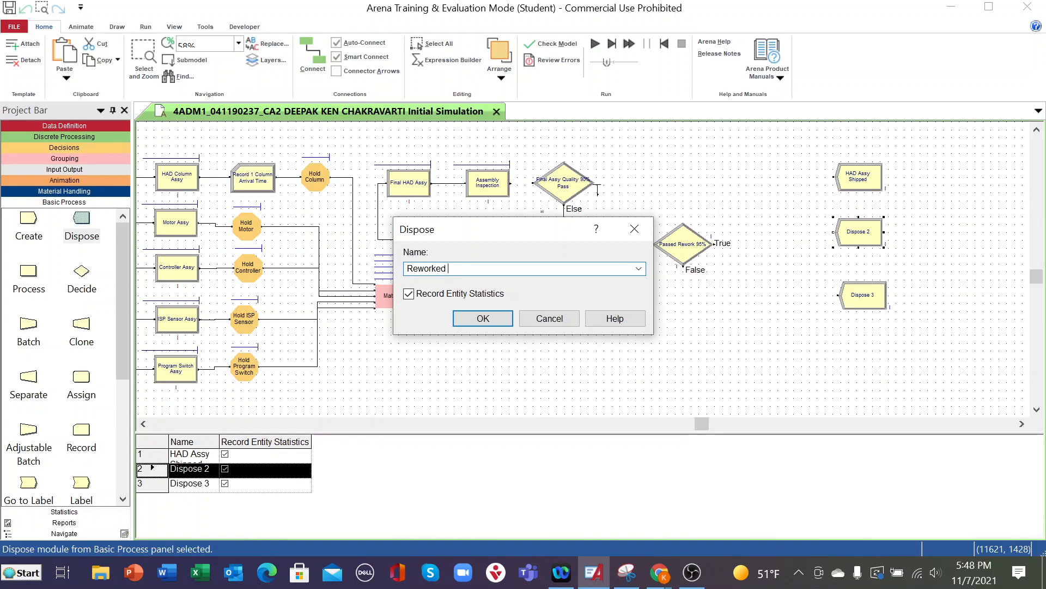
pyautogui.write('and')
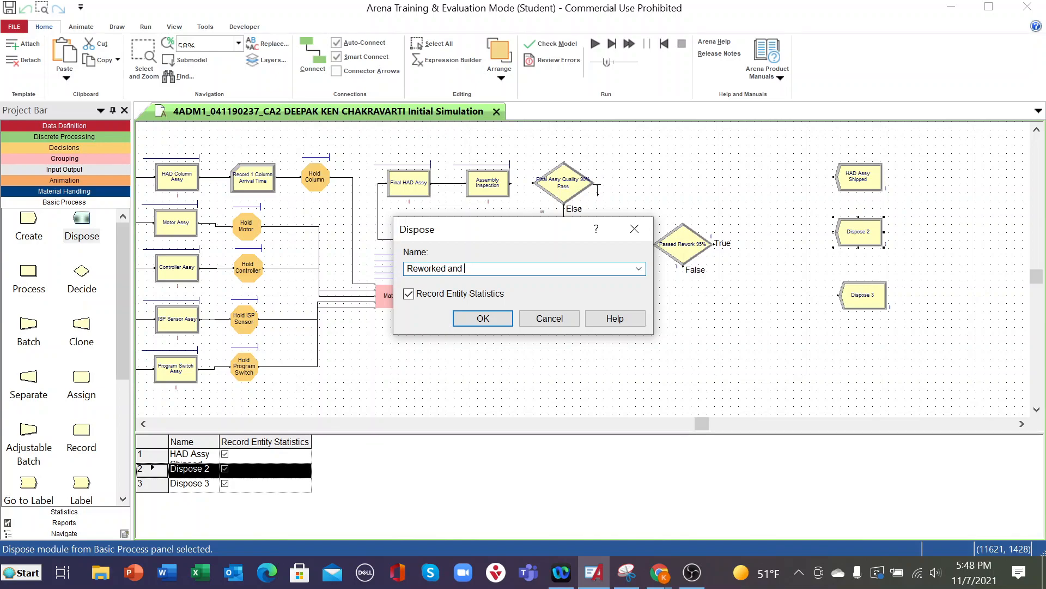
pyautogui.write('Shi')
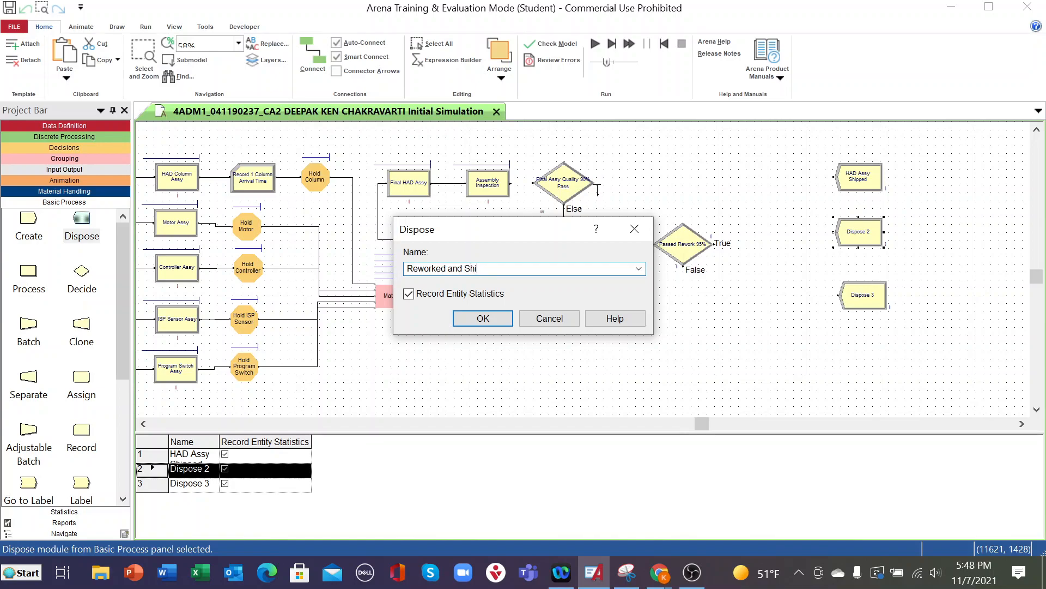
pyautogui.press('BackSpace')
pyautogui.press('BackSpace')
pyautogui.write('alvaged')
pyautogui.click(481, 319)
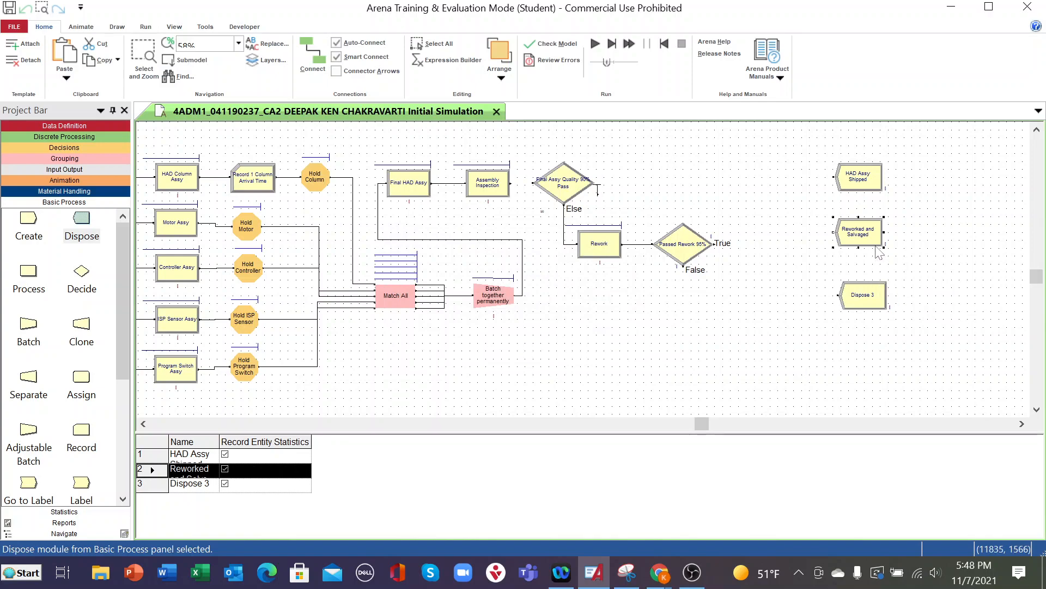
# - Rename the Dispose 3 module as SCRAP
pyautogui.click(863, 300)
pyautogui.doubleClick(863, 301)
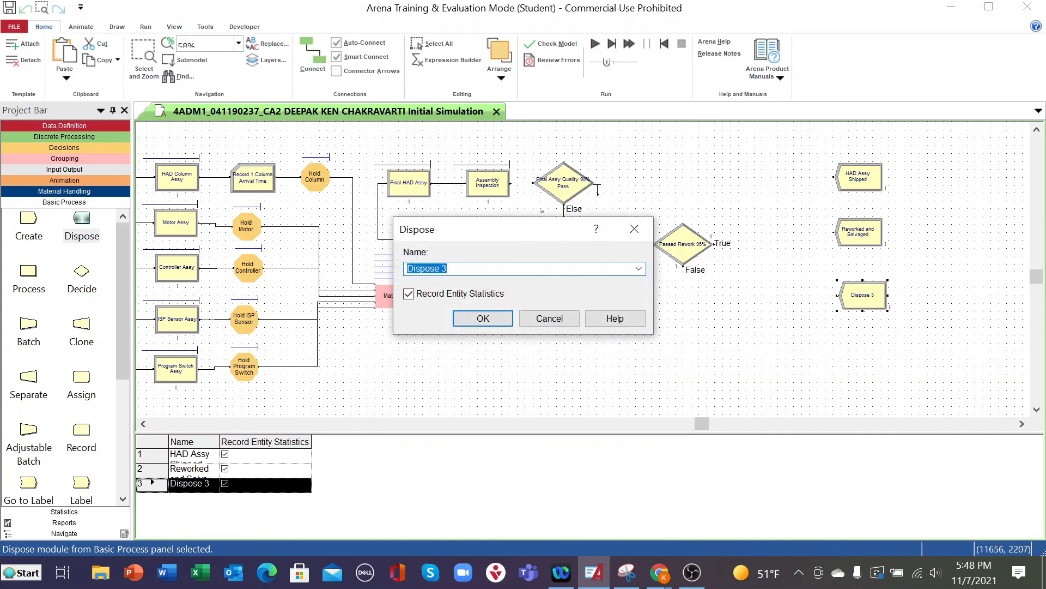
pyautogui.write('SC')
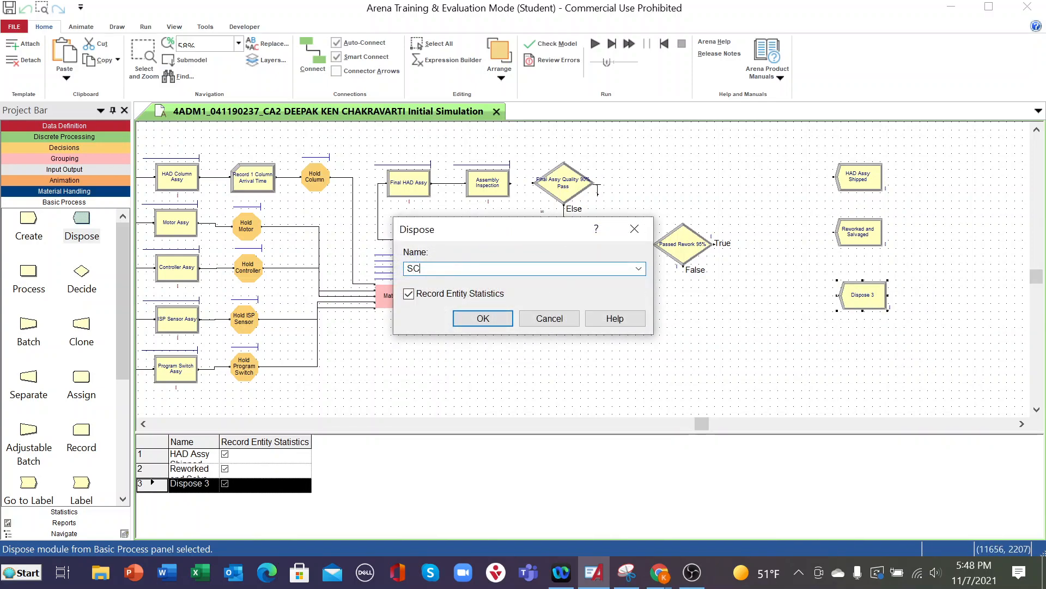
pyautogui.write('RAP')
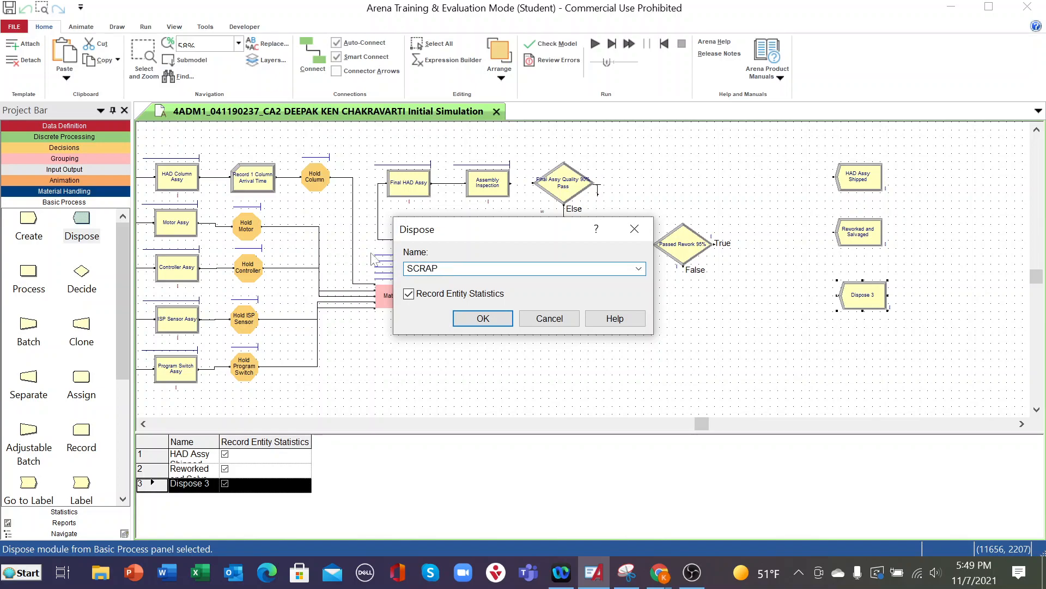
pyautogui.click(482, 320)
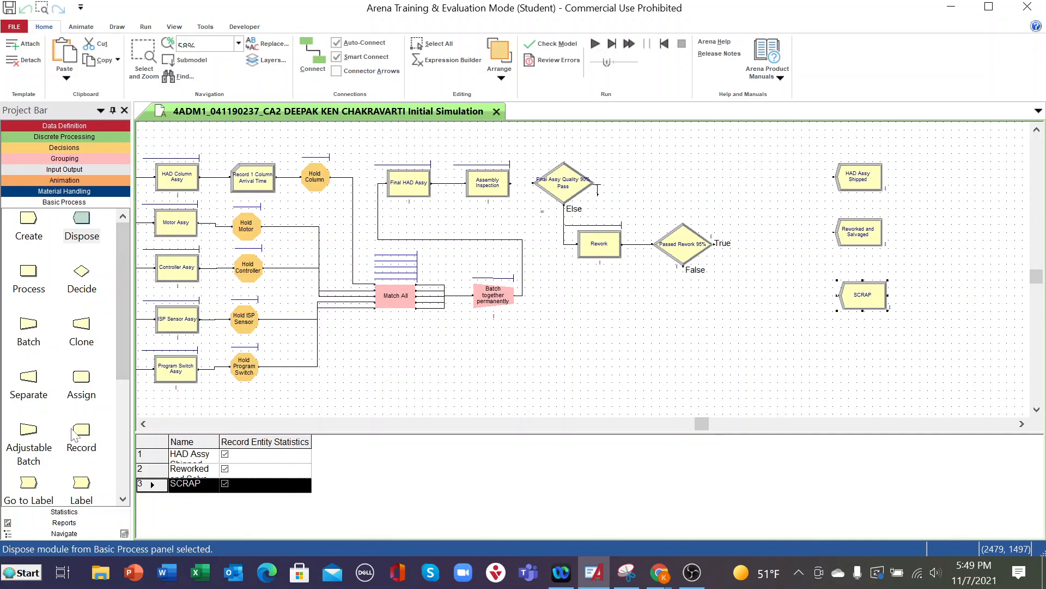
# - Place three Record modules, one in front of each of the HAD Assy Shipped, Reworked and Salvaged, and SCRAP modules
pyautogui.moveTo(76, 433); pyautogui.dragTo(761, 182)
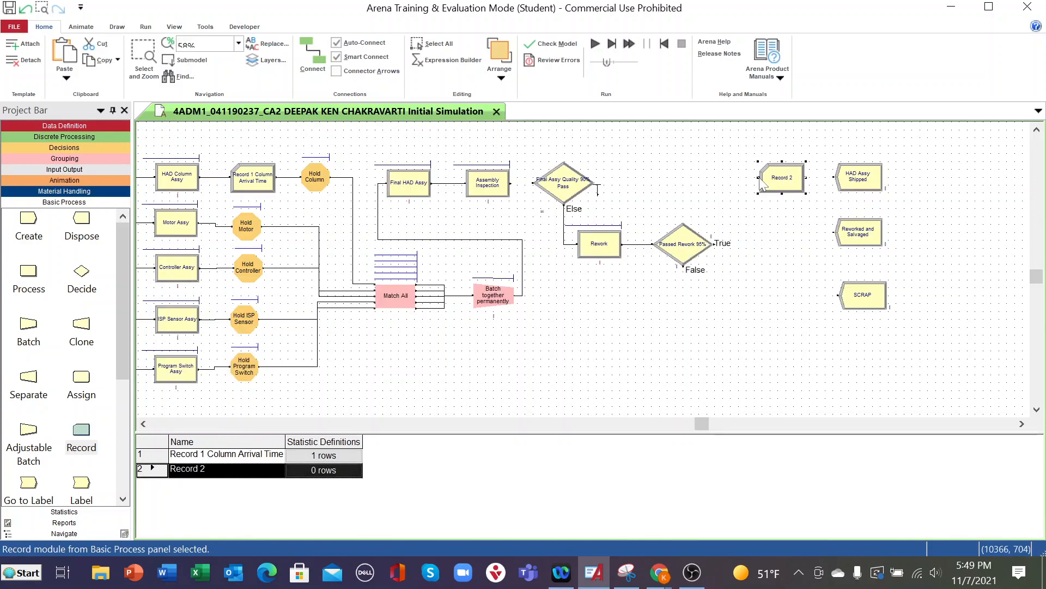
pyautogui.moveTo(83, 433); pyautogui.dragTo(758, 236)
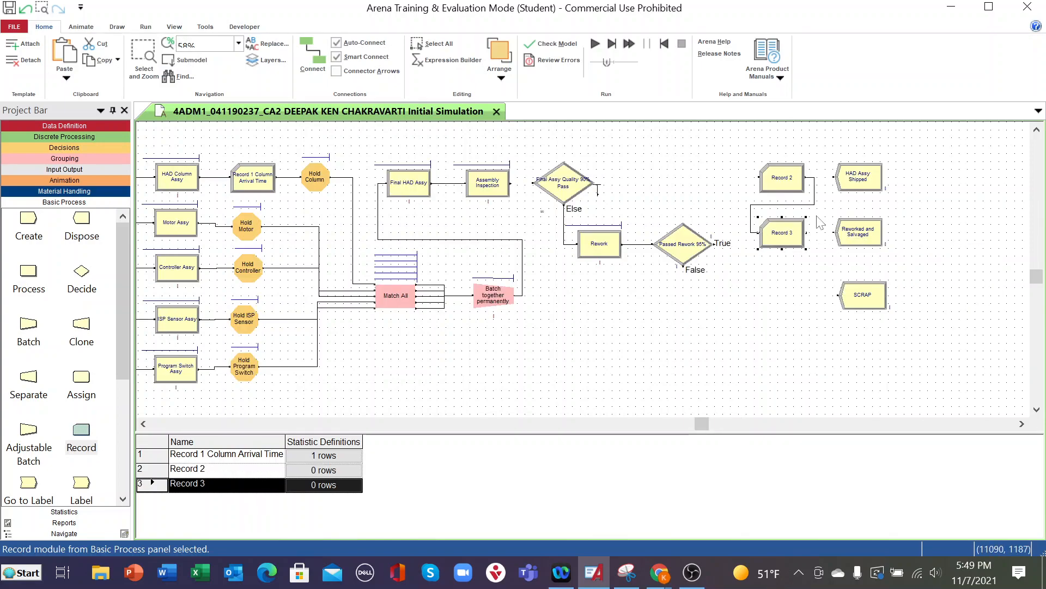
pyautogui.moveTo(81, 435); pyautogui.dragTo(766, 303)
# - Delete the automatic connections linking Record 2, Record 3 and Record 4, and save the model
pyautogui.click(772, 205)
pyautogui.press('Delete')
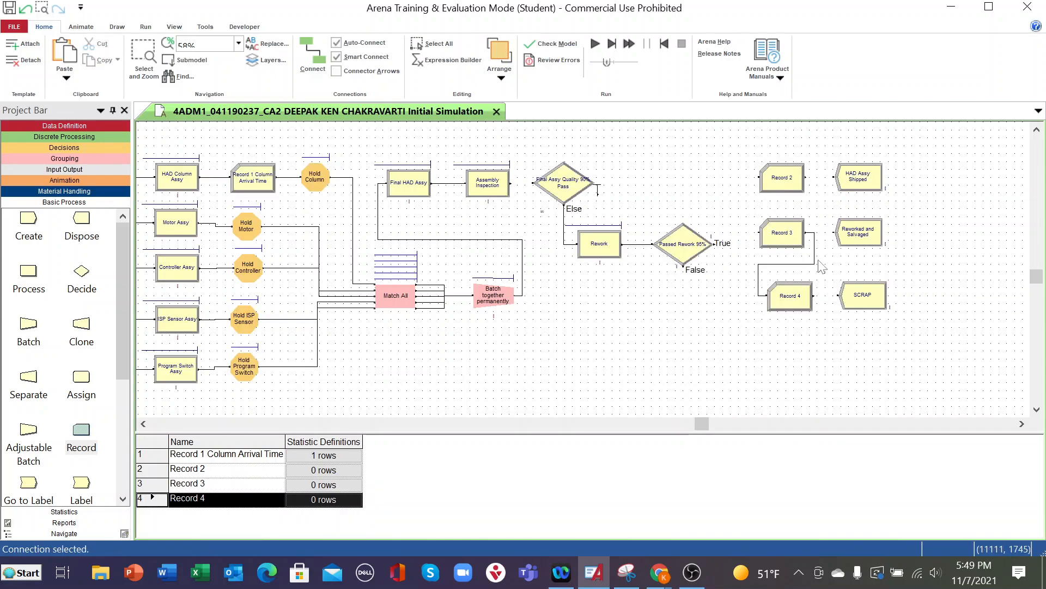
pyautogui.click(815, 264)
pyautogui.press('Delete')
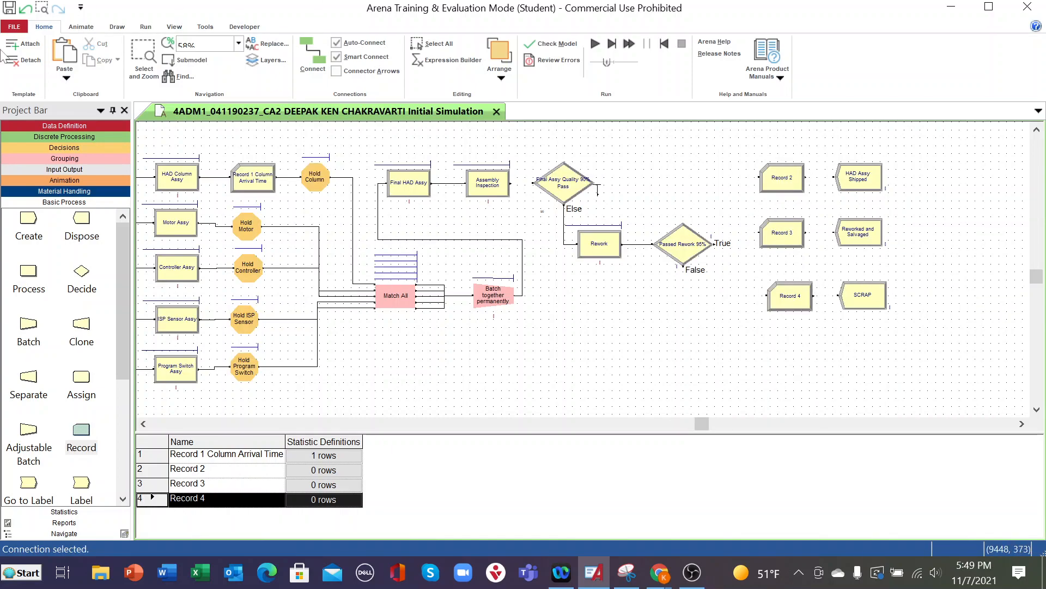
pyautogui.click(12, 10)
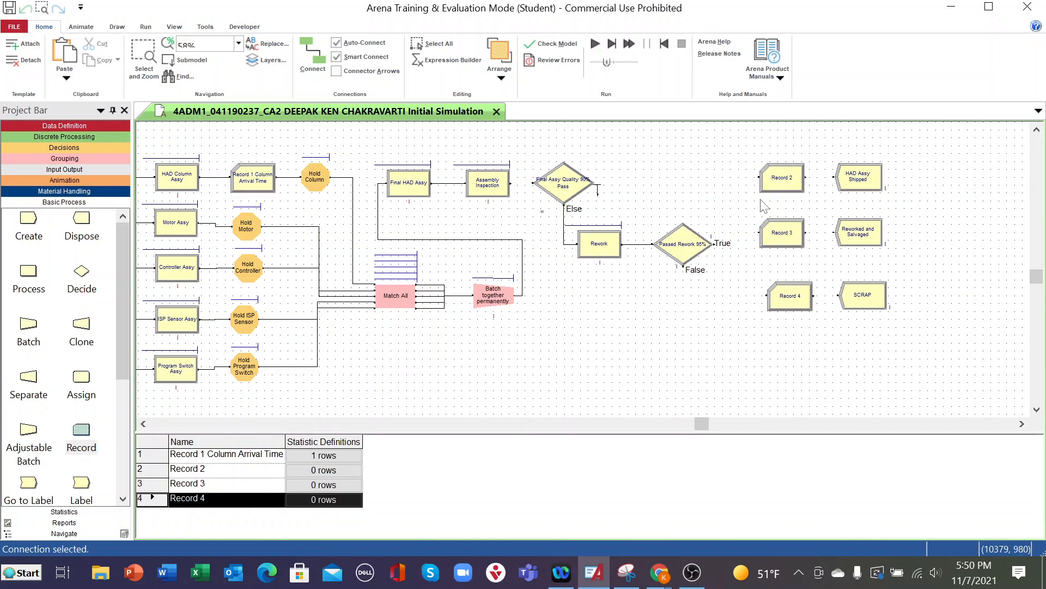
# - Change the name of the Record 2 module to Record 2 HAD Assy Shipped
pyautogui.doubleClick(794, 188)
pyautogui.click(436, 223)
pyautogui.moveTo(436, 222); pyautogui.dragTo(325, 225)
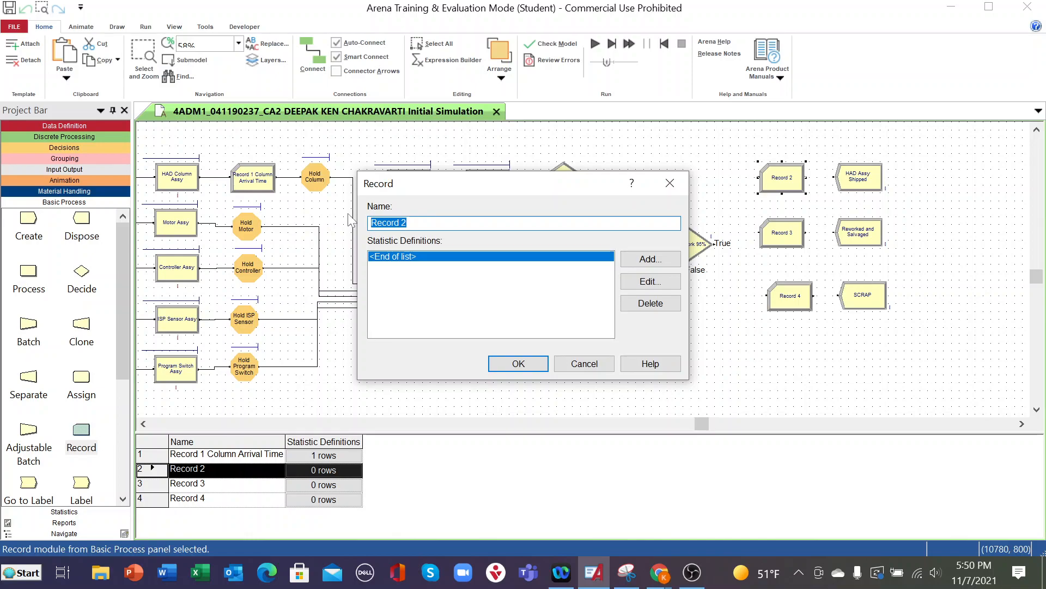
pyautogui.click(430, 223)
pyautogui.write('HAD Assy Shipped')
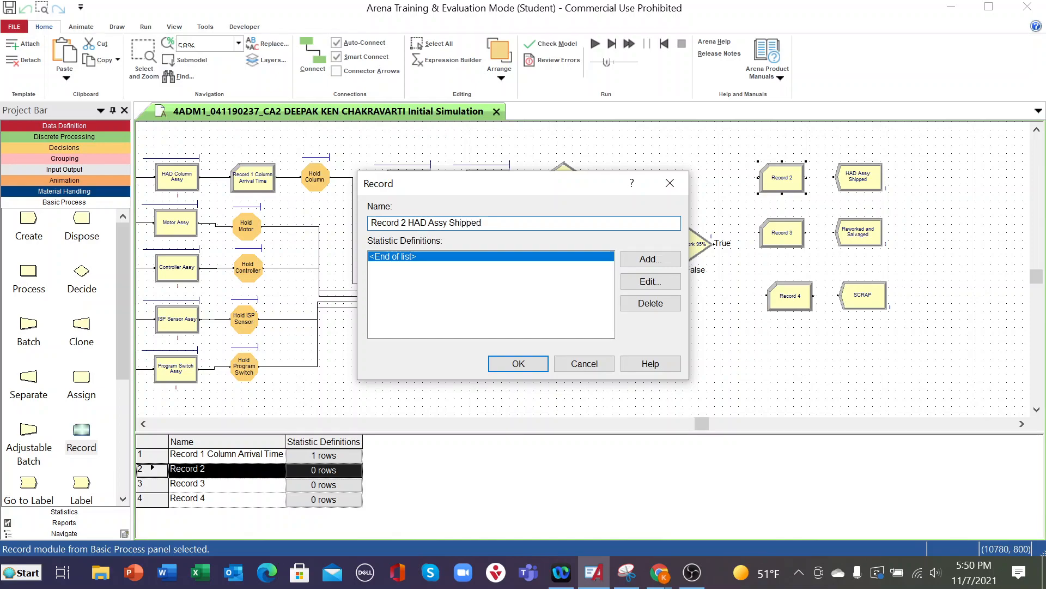
pyautogui.click(409, 224)
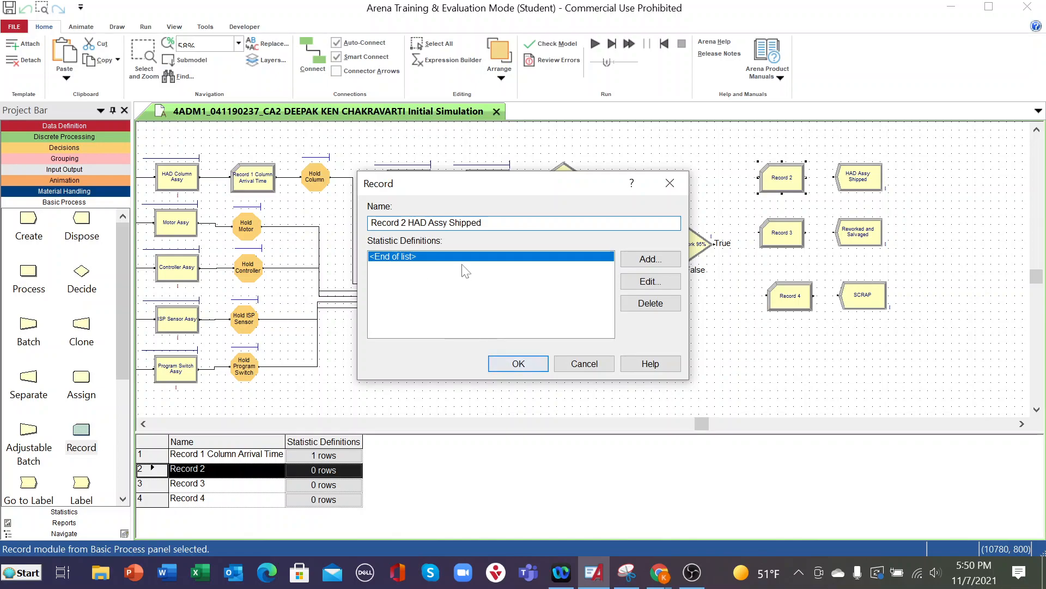
pyautogui.press('BackSpace')
pyautogui.press('BackSpace')
pyautogui.press('BackSpace')
pyautogui.doubleClick(572, 262)
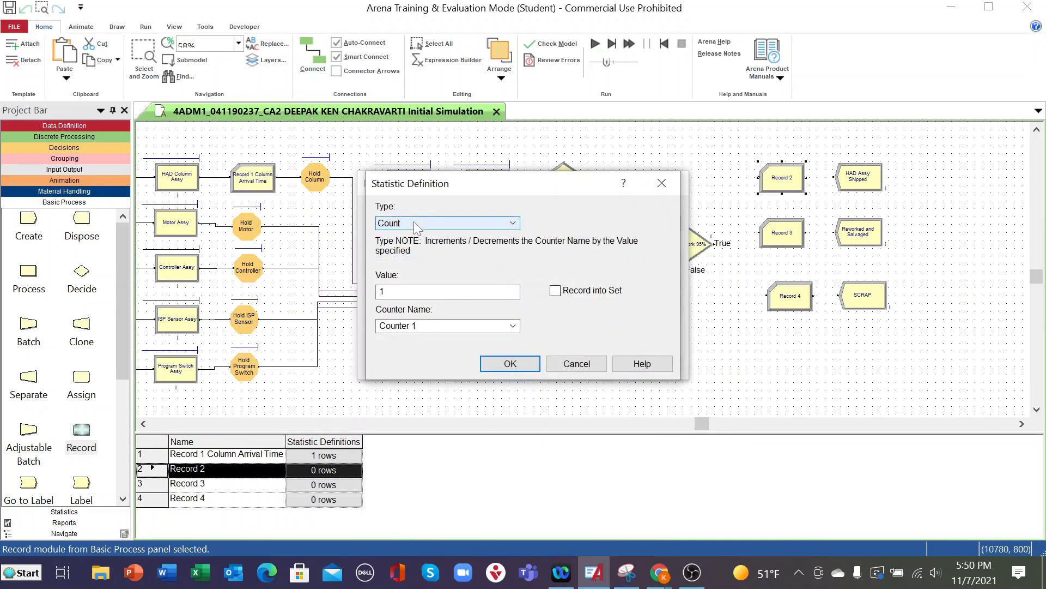
pyautogui.click(513, 225)
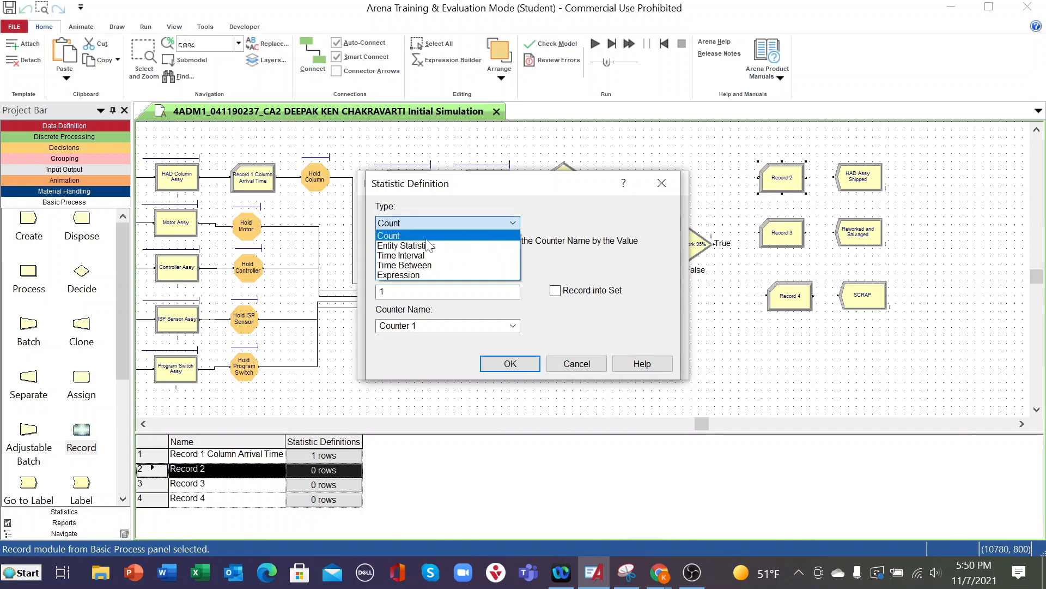
pyautogui.click(415, 256)
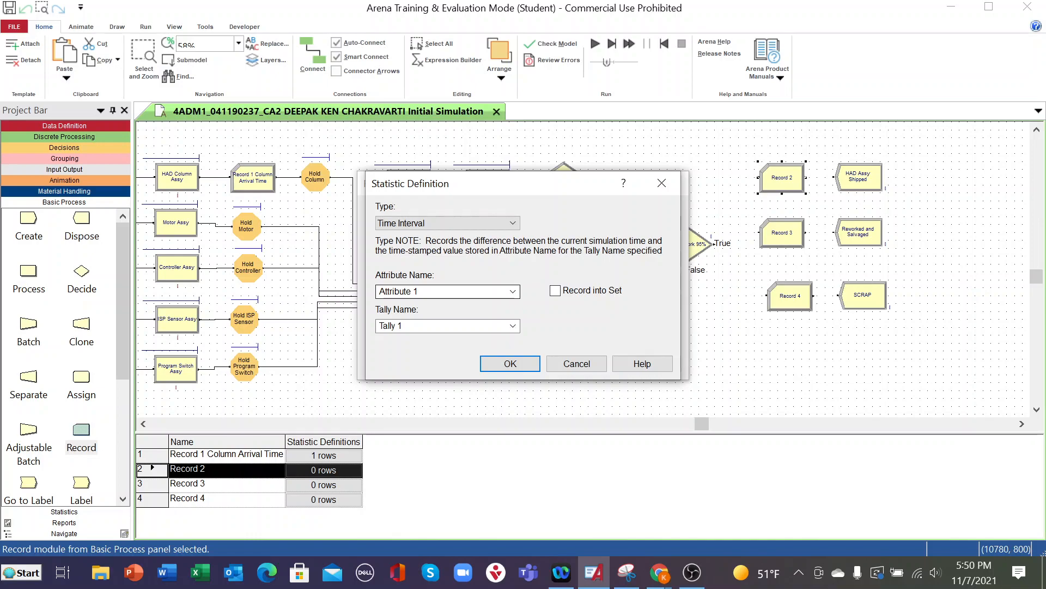
pyautogui.click(513, 291)
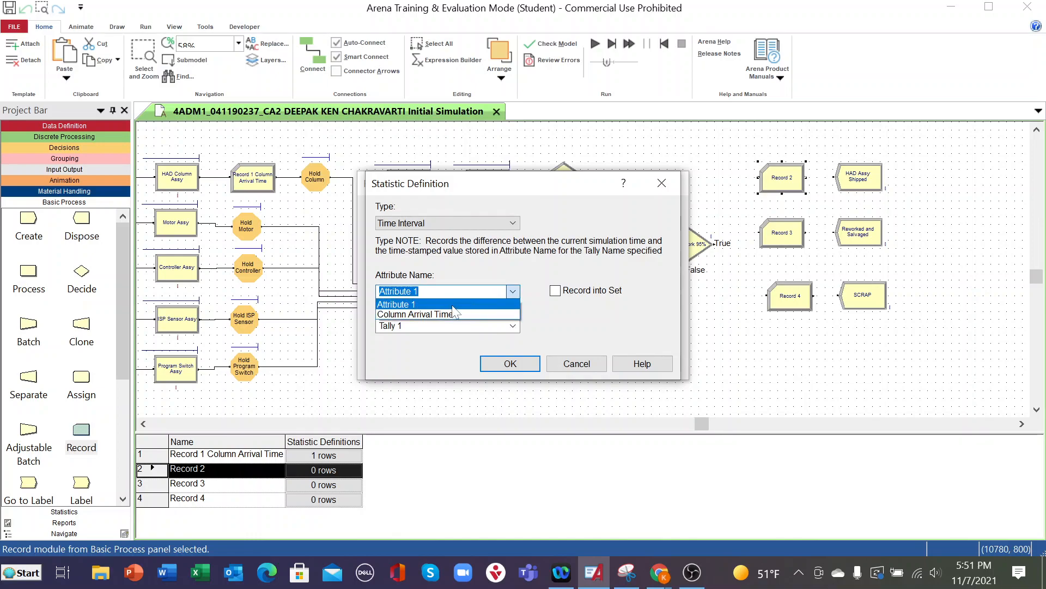
pyautogui.click(510, 294)
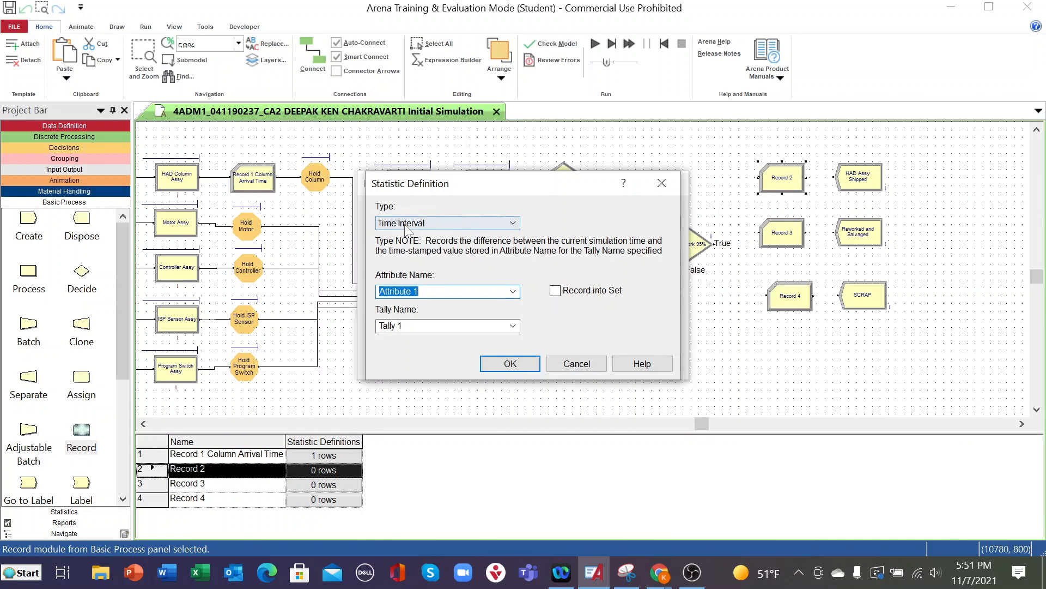
pyautogui.click(578, 366)
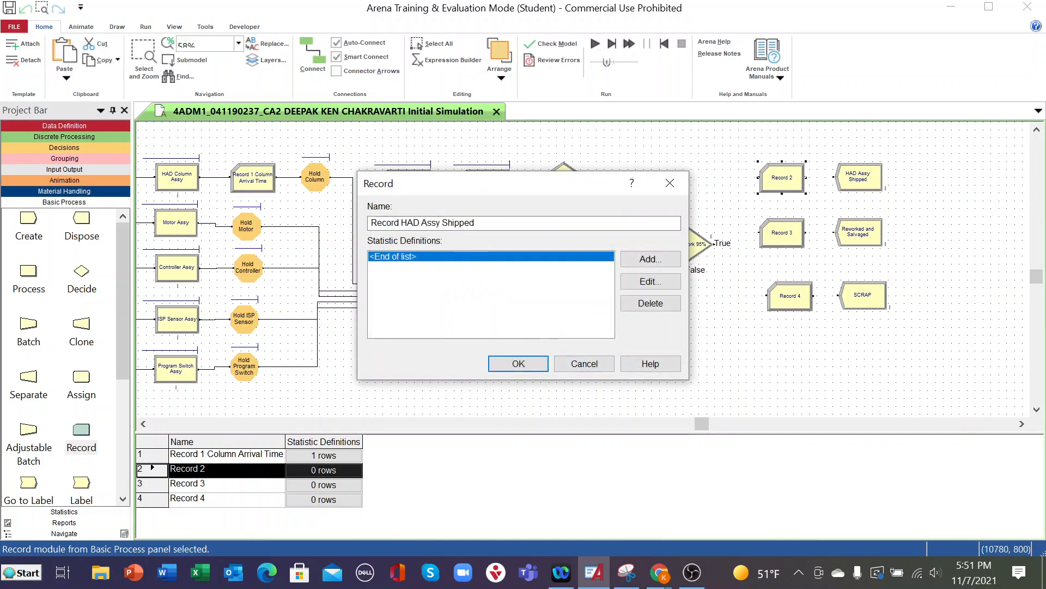
# - Add a Time Interval statistic to the Record HAD Assy Shipped module, using the new attribute name HAD Arrival Time
pyautogui.click(643, 263)
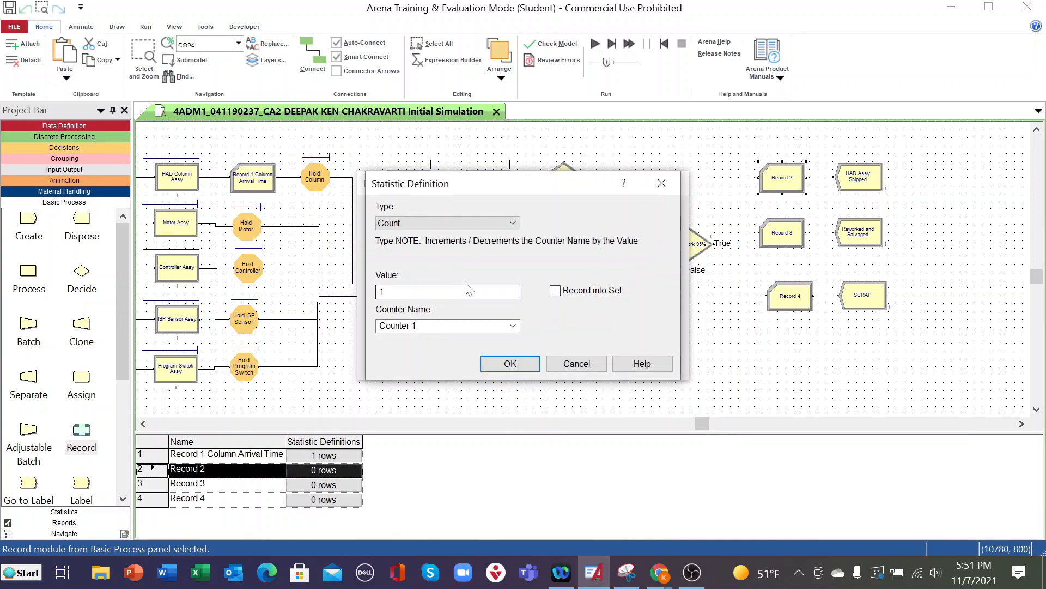
pyautogui.click(510, 224)
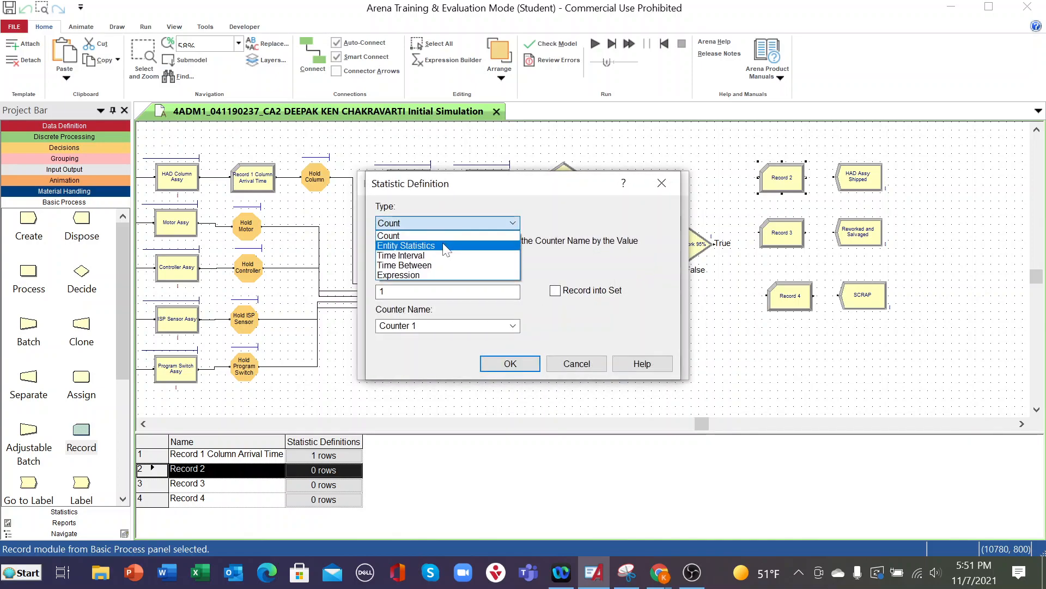
pyautogui.click(430, 254)
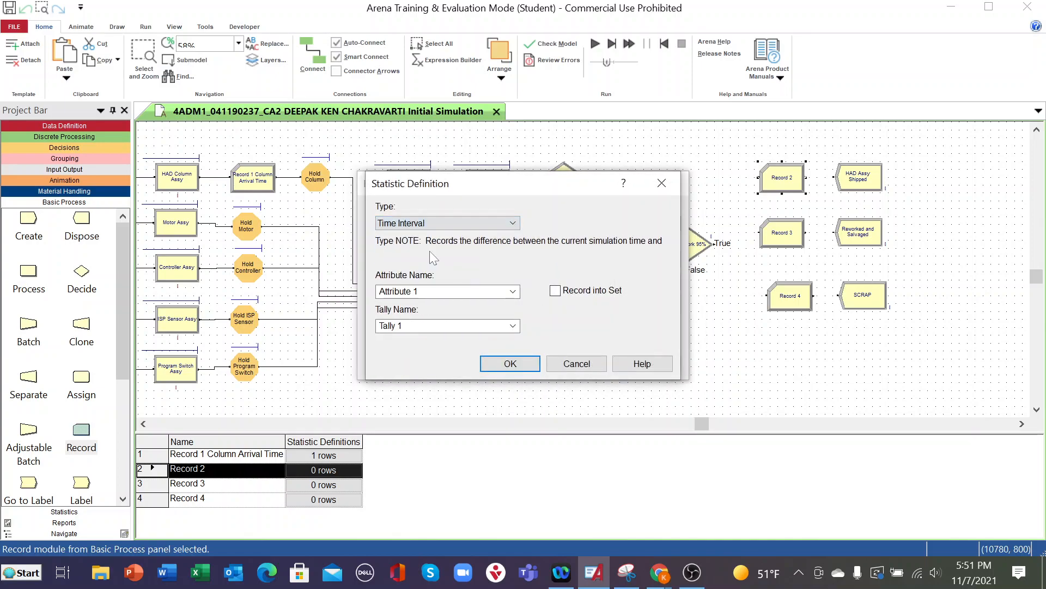
pyautogui.click(514, 293)
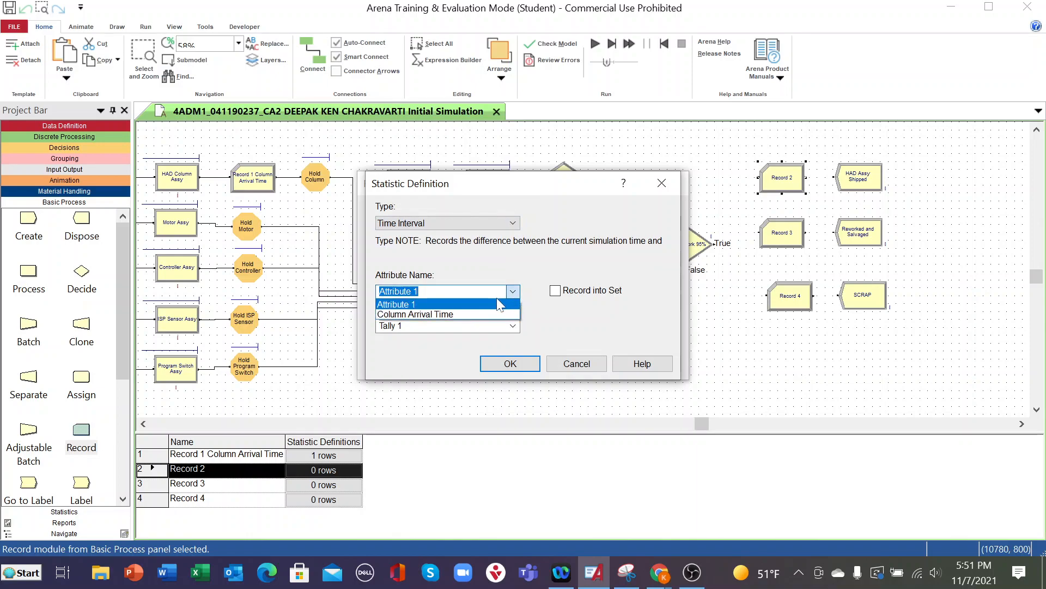
pyautogui.click(513, 292)
pyautogui.click(513, 292)
pyautogui.click(513, 292)
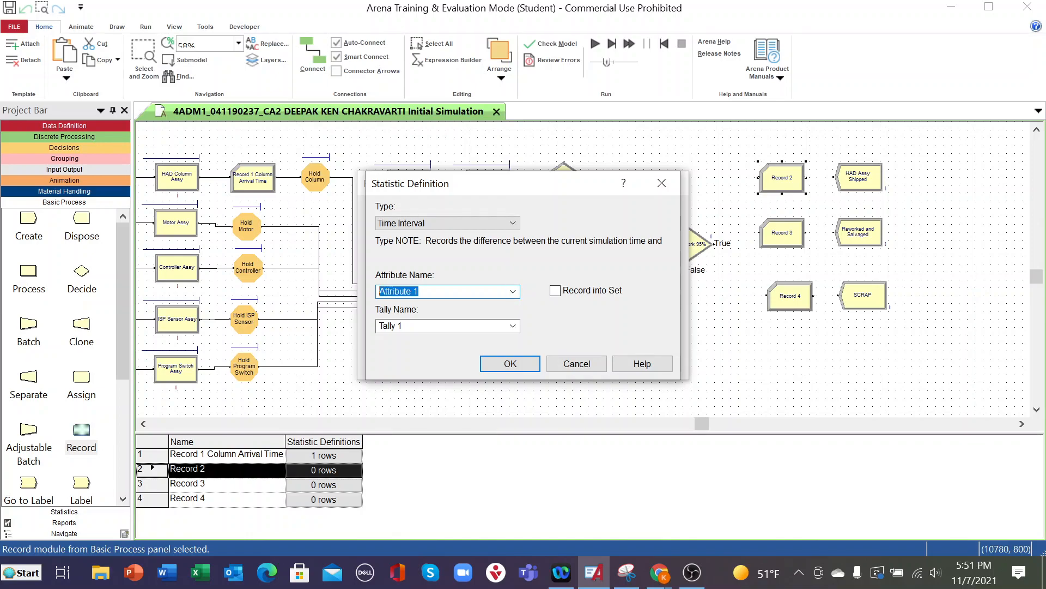
pyautogui.write('HAD Arrival Time')
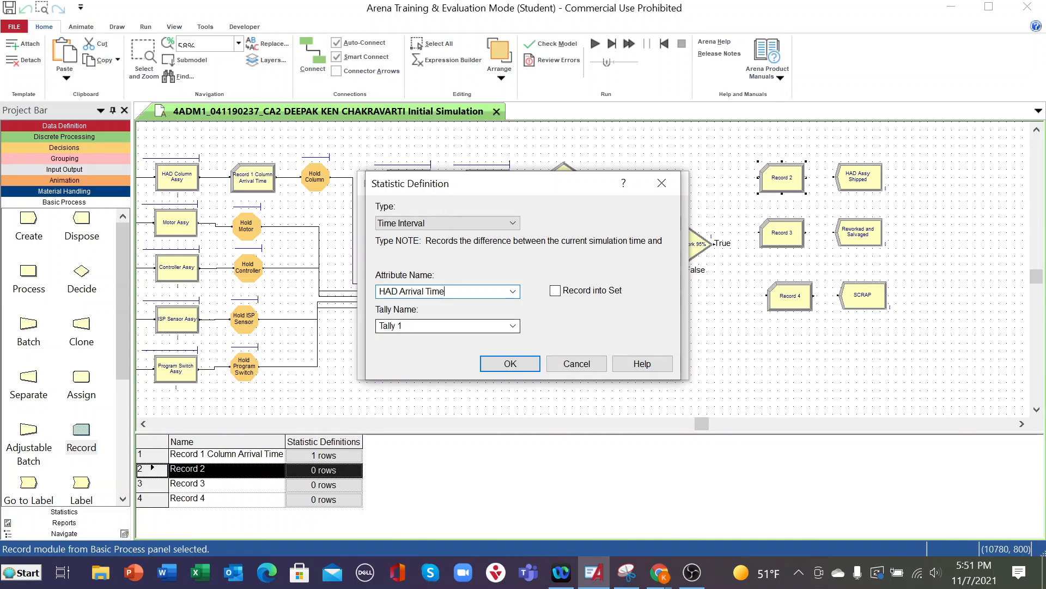
# - Name the statistic's tally Tally HAD Assy Shipped, then accept the definition and the Record module settings
pyautogui.click(513, 326)
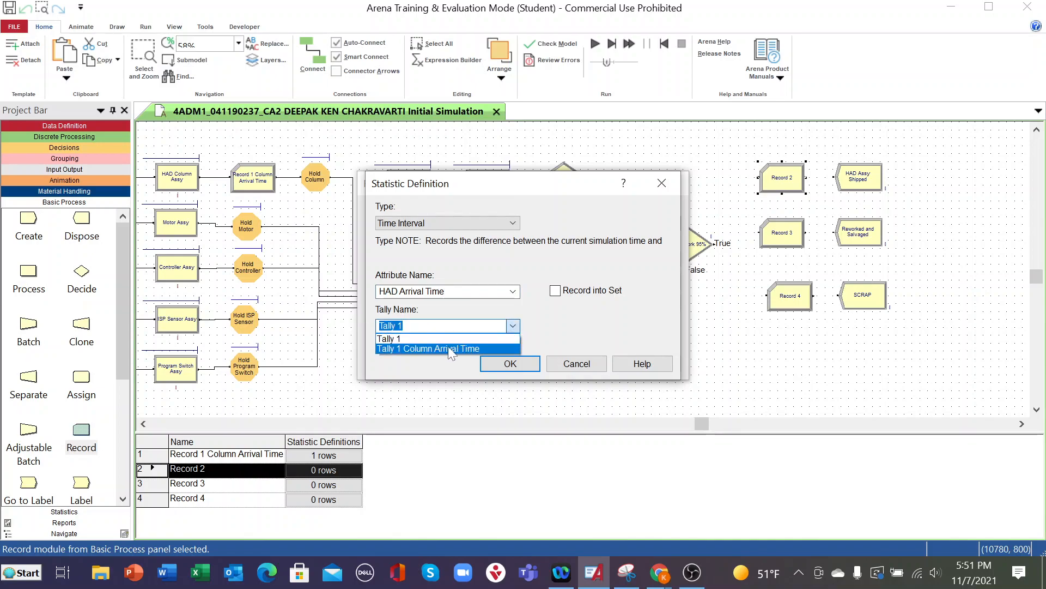
pyautogui.click(389, 339)
pyautogui.click(402, 325)
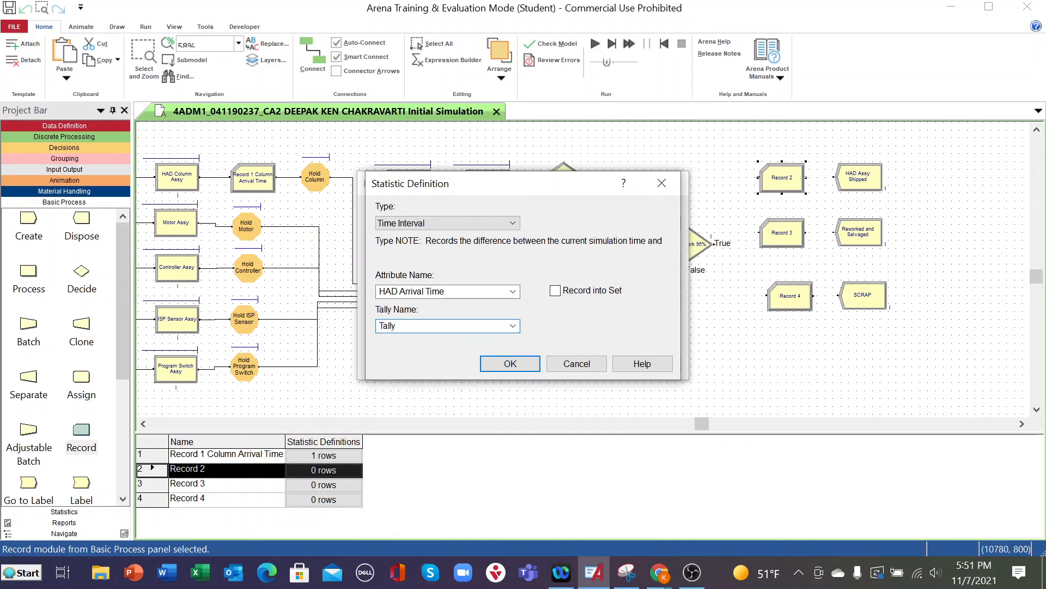
pyautogui.write('HAD Assy Shipped')
pyautogui.click(497, 365)
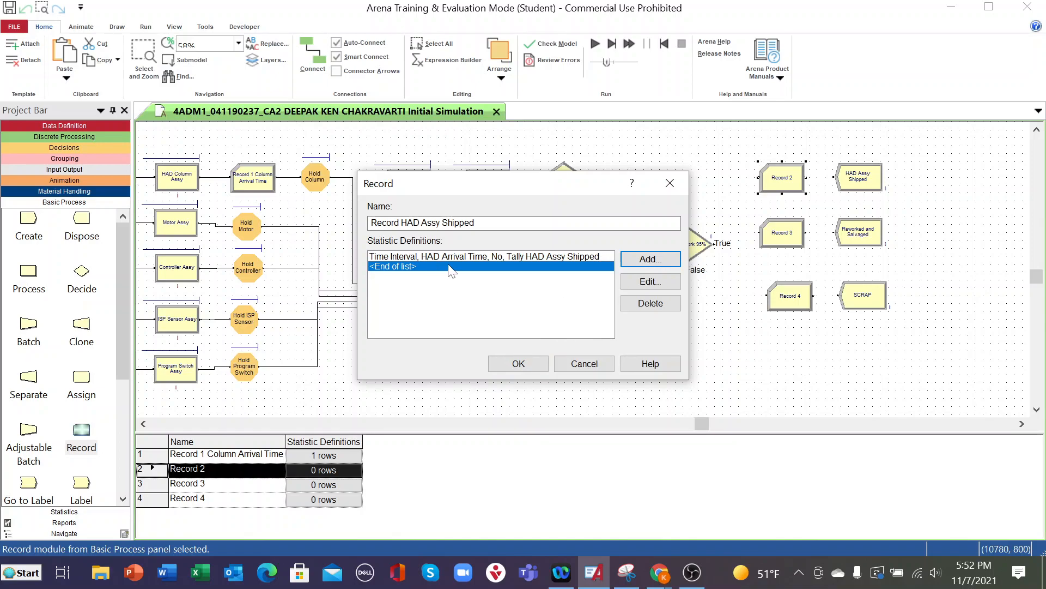
pyautogui.click(504, 363)
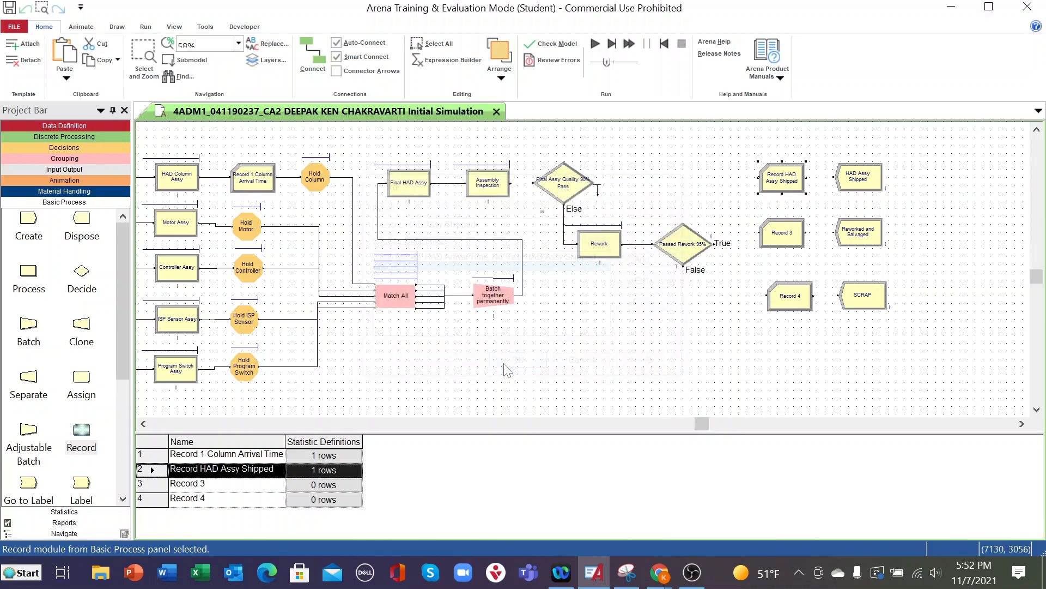
# - Change the name of the Record 3 module to Record Reworked and Salvaged
pyautogui.click(777, 238)
pyautogui.doubleClick(777, 238)
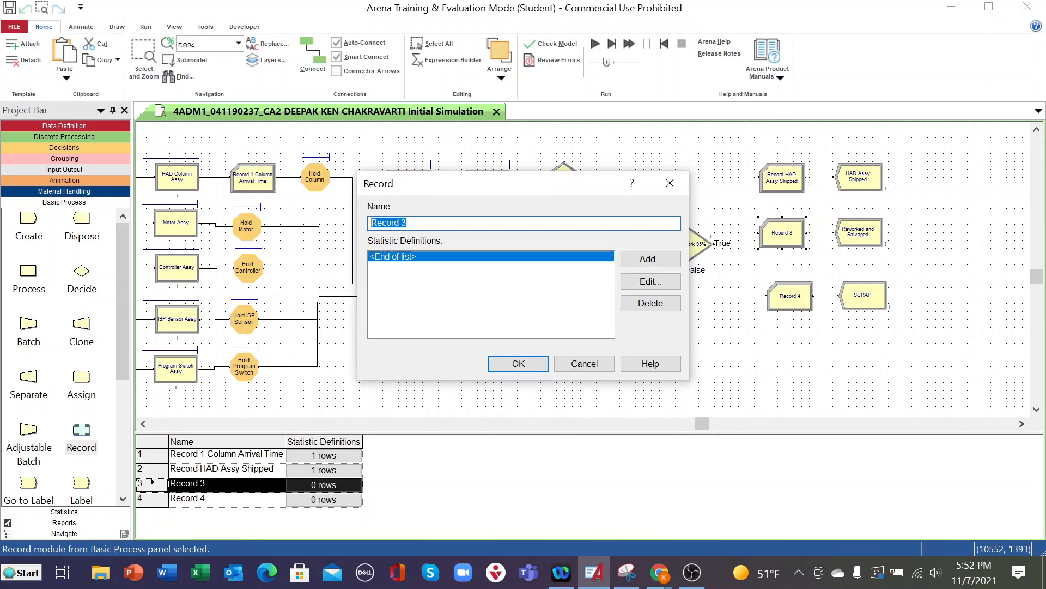
pyautogui.click(418, 223)
pyautogui.press('BackSpace')
pyautogui.write('Reworked and Salvaged')
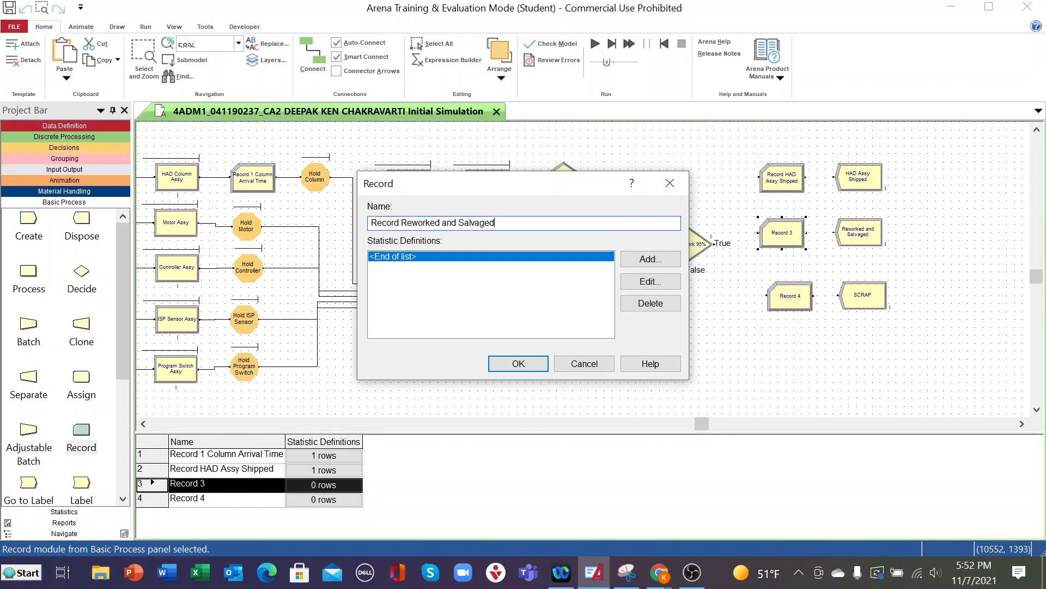
# - Add a Time Interval statistic based on the HAD Arrival Time attribute to the Record Reworked and Salvaged module
pyautogui.click(635, 261)
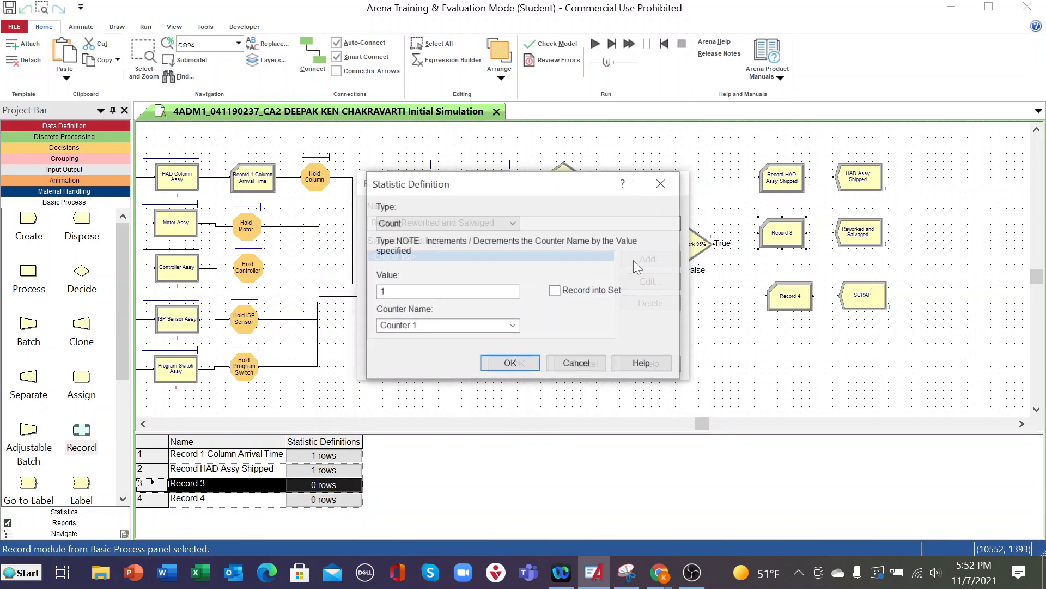
pyautogui.click(473, 221)
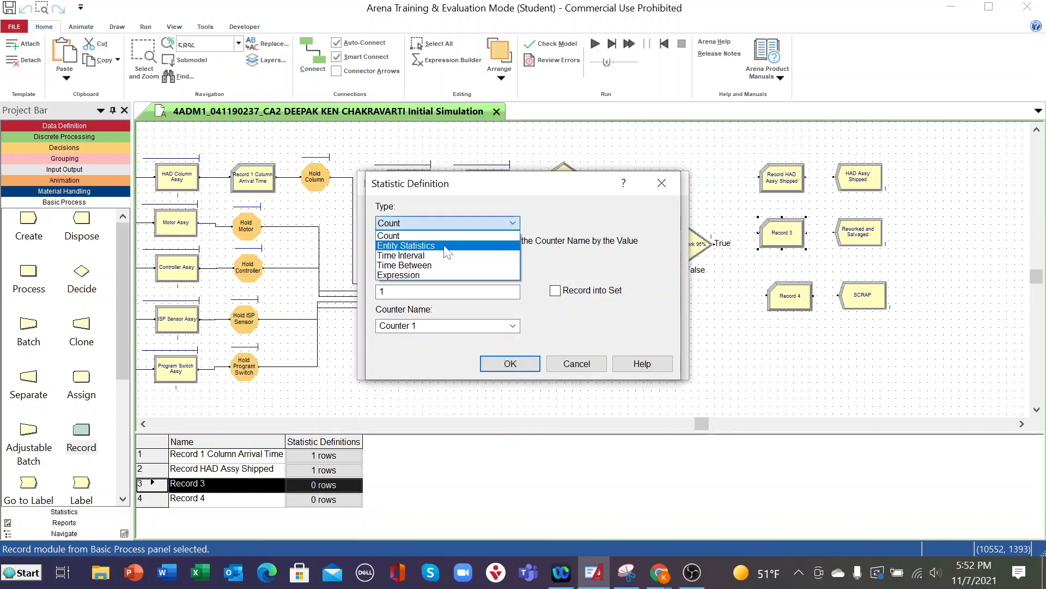
pyautogui.click(423, 251)
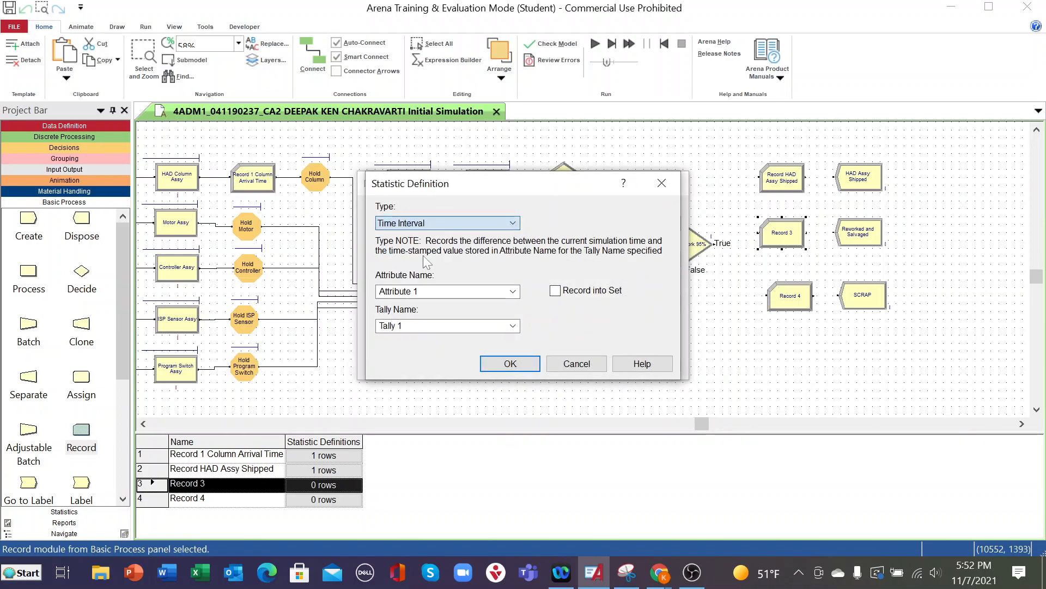
pyautogui.click(512, 291)
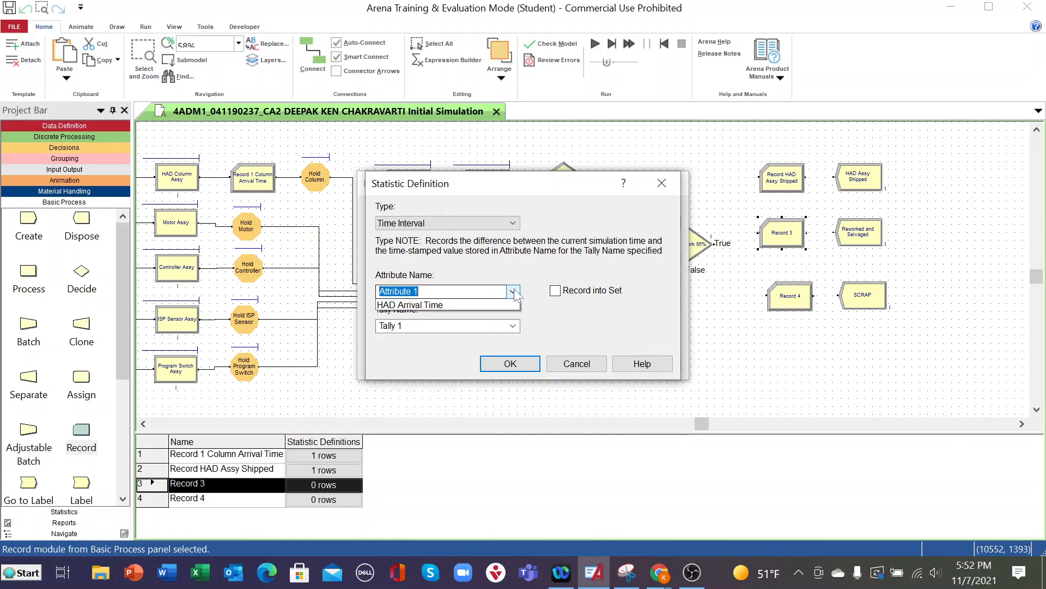
pyautogui.click(415, 326)
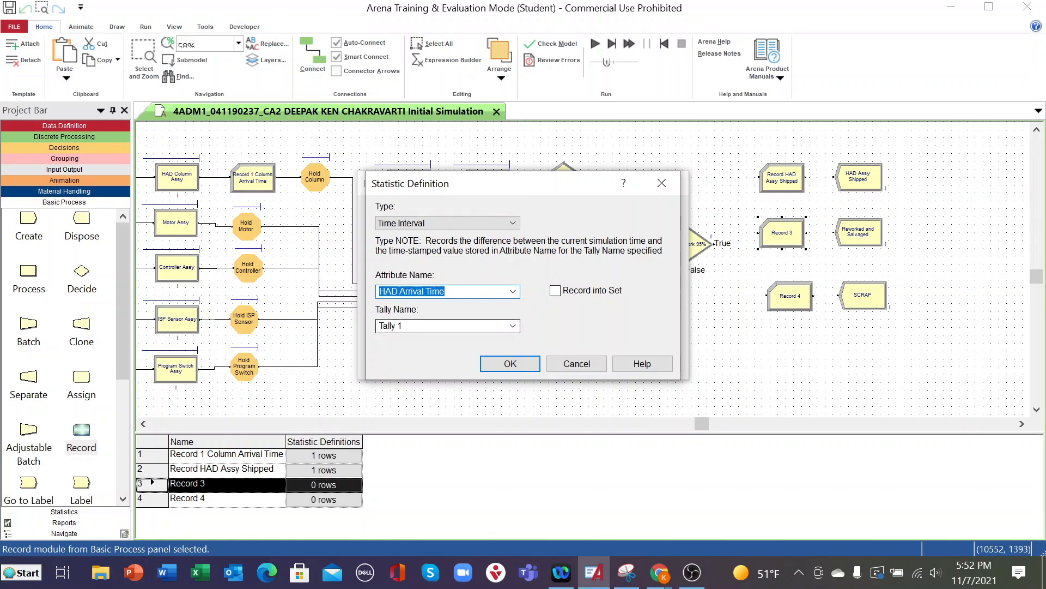
# - Set the statistic's tally name to Tally Reworked and Salvaged and accept the Record module settings
pyautogui.click(512, 327)
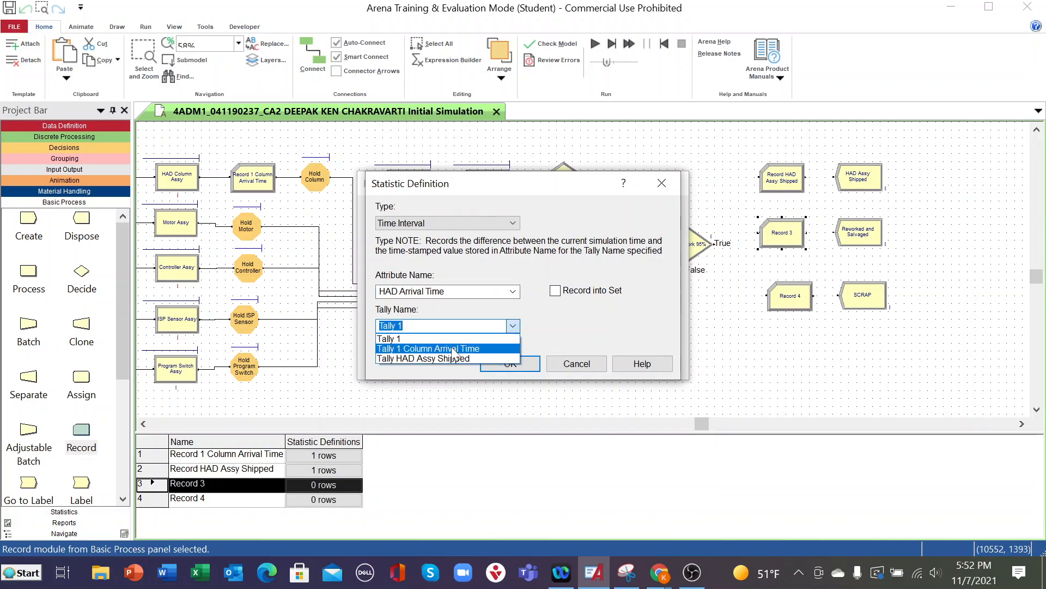
pyautogui.click(432, 328)
pyautogui.click(404, 325)
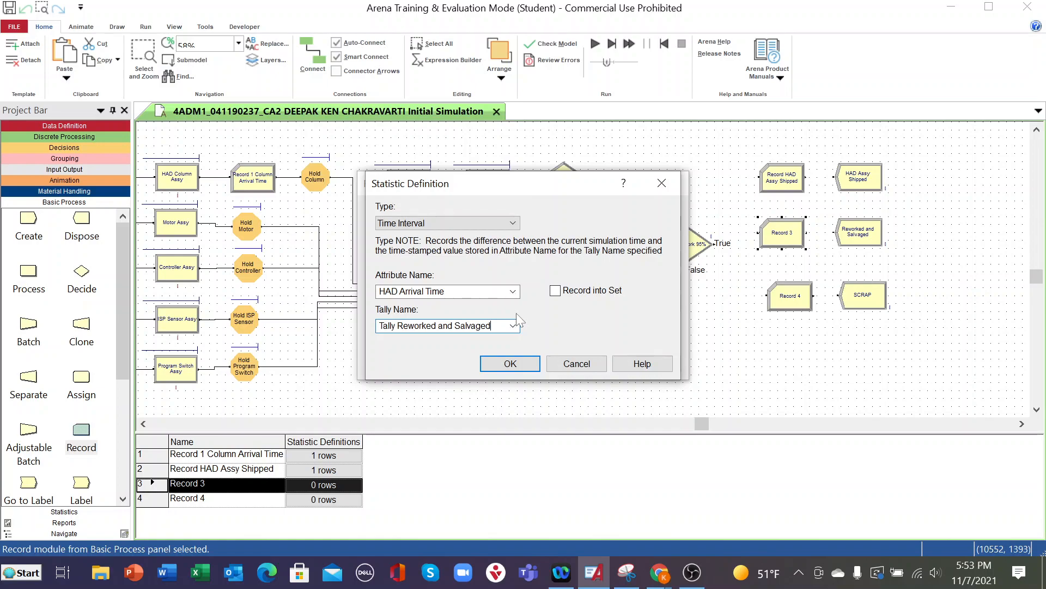
pyautogui.click(509, 362)
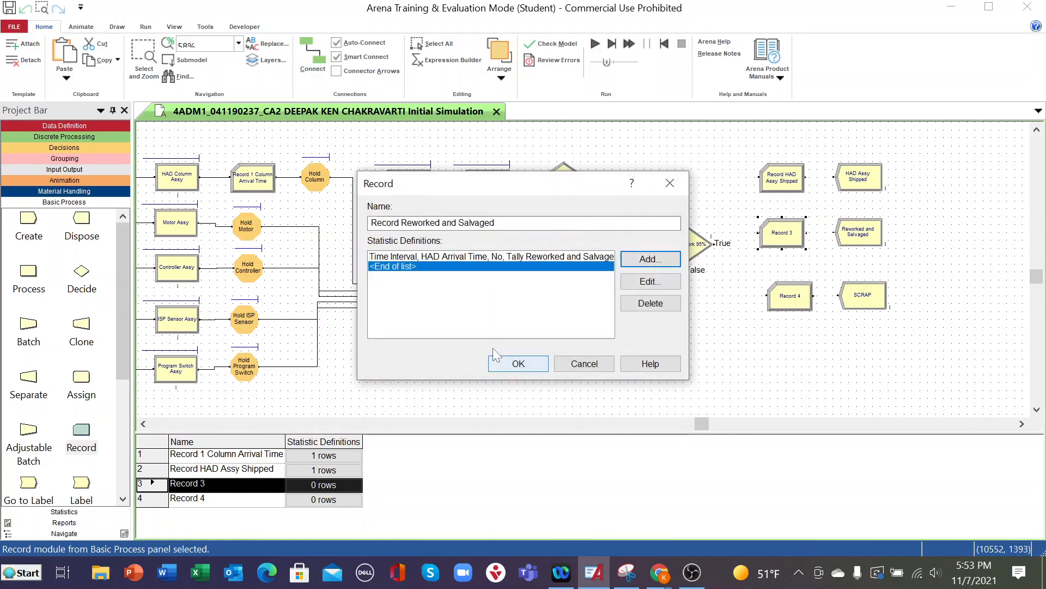
pyautogui.click(515, 366)
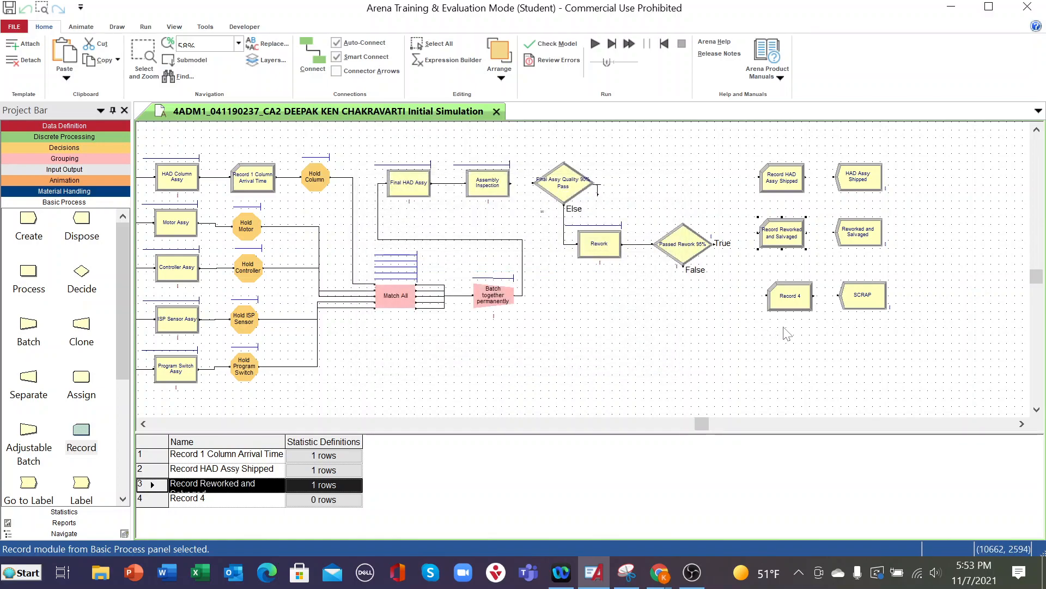
# - Change the name of the Record 4 module to Record Scrap
pyautogui.doubleClick(800, 302)
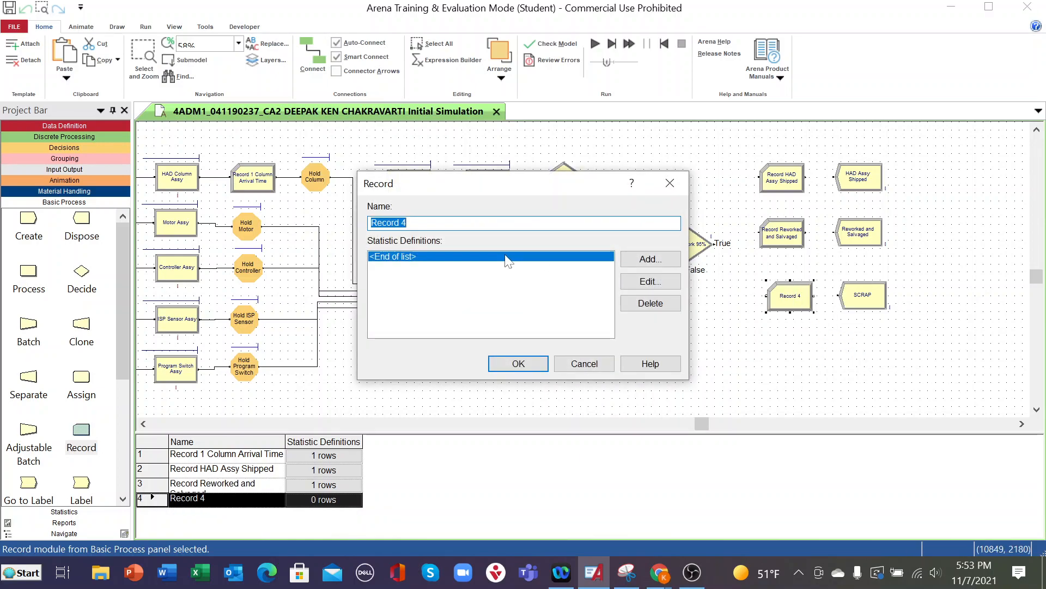
pyautogui.click(416, 223)
pyautogui.press('BackSpace')
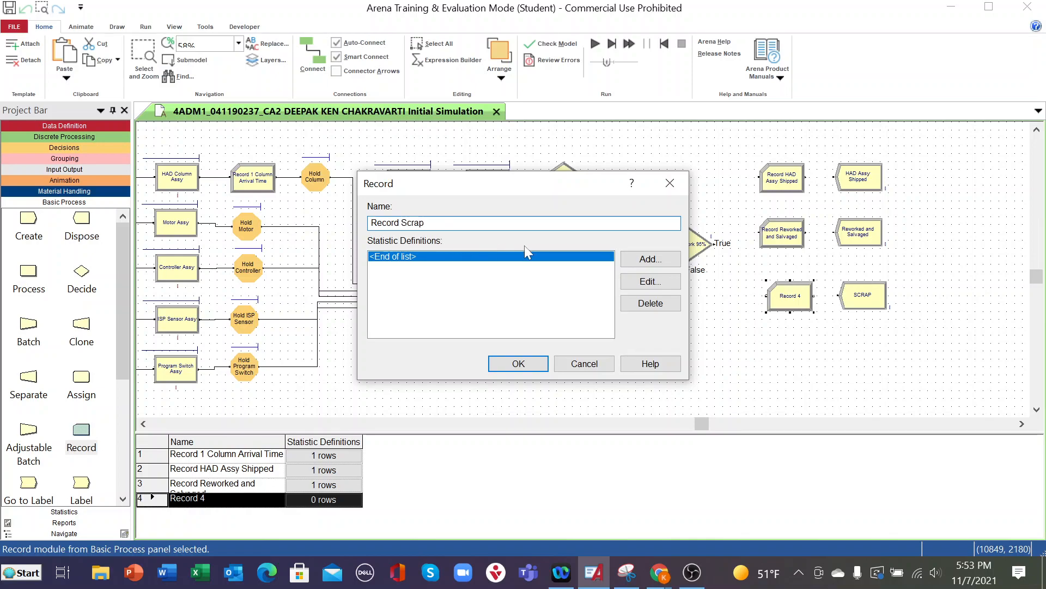
# - Define a new statistic for the Record Scrap module with type Time Interval and attribute HAD Arrival Time
pyautogui.click(649, 257)
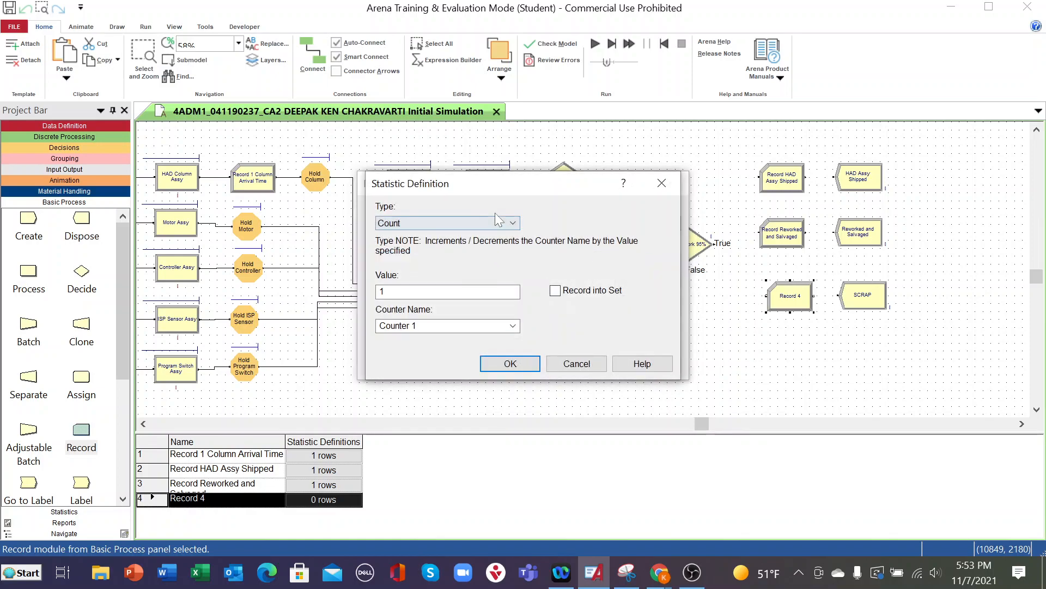
pyautogui.click(513, 223)
pyautogui.click(426, 256)
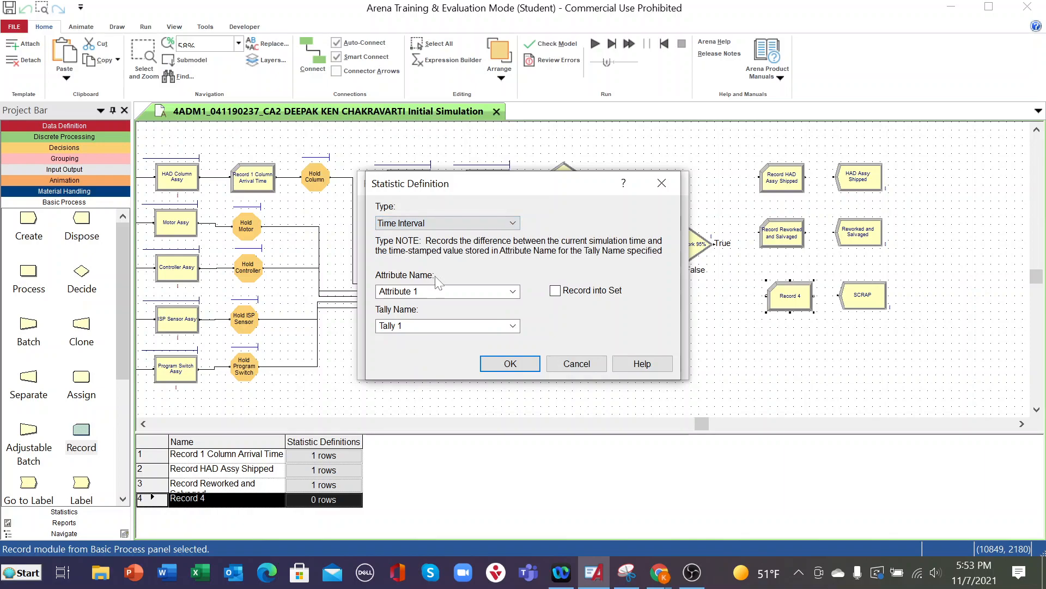
pyautogui.click(513, 292)
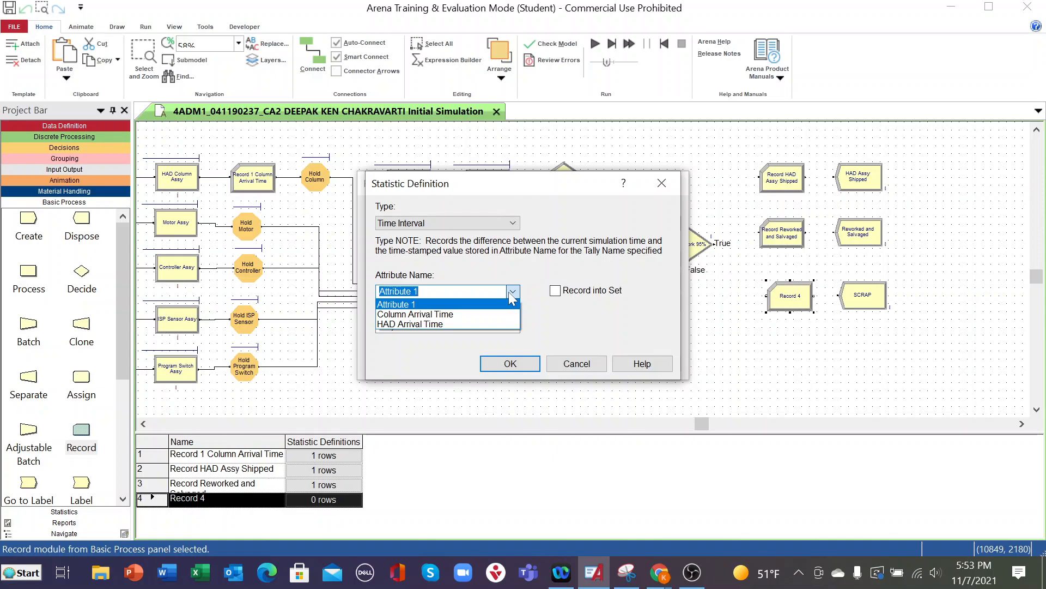
pyautogui.click(435, 323)
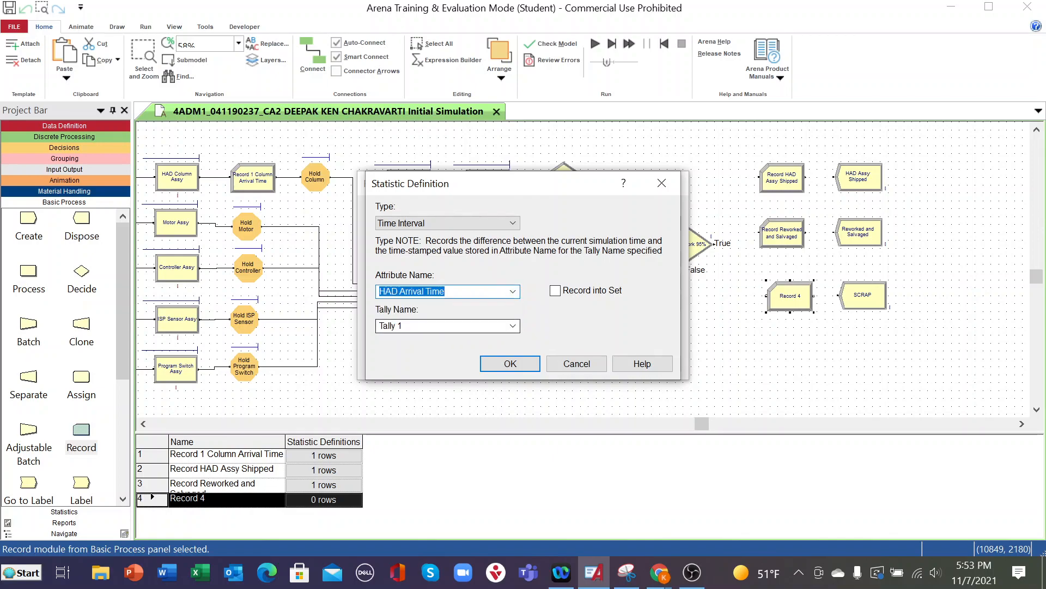
# - Set the statistic's tally name to Tally SCRAP and accept the Record Scrap module settings
pyautogui.press('Tab')
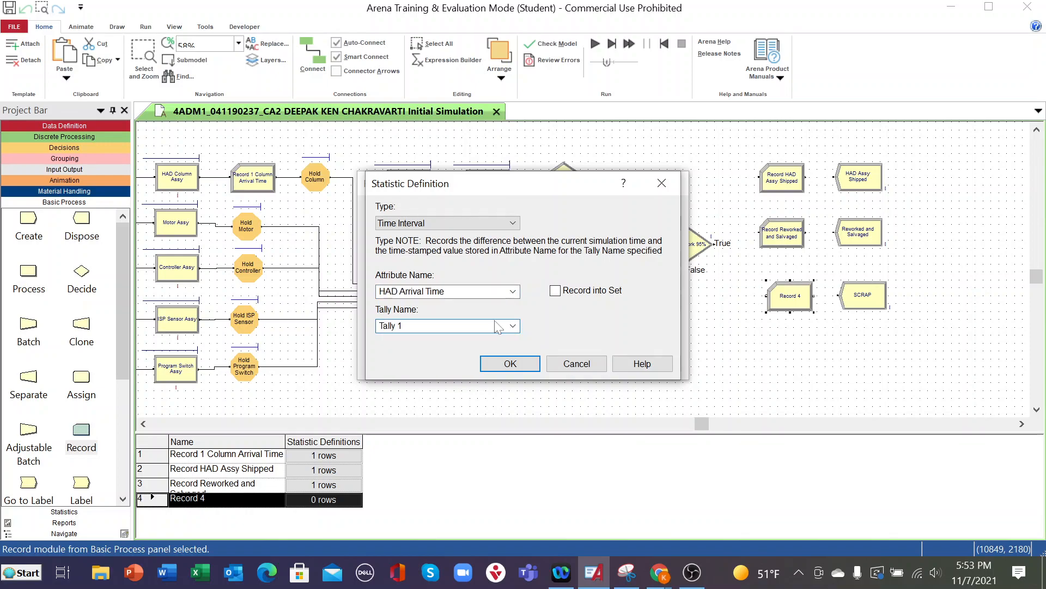
pyautogui.click(513, 326)
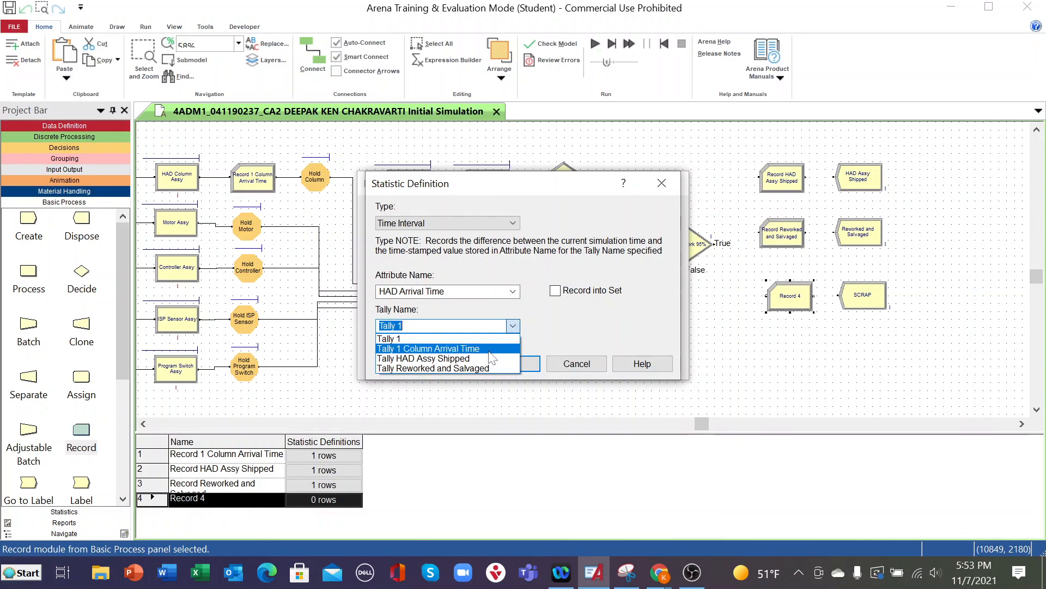
pyautogui.click(489, 337)
pyautogui.click(507, 327)
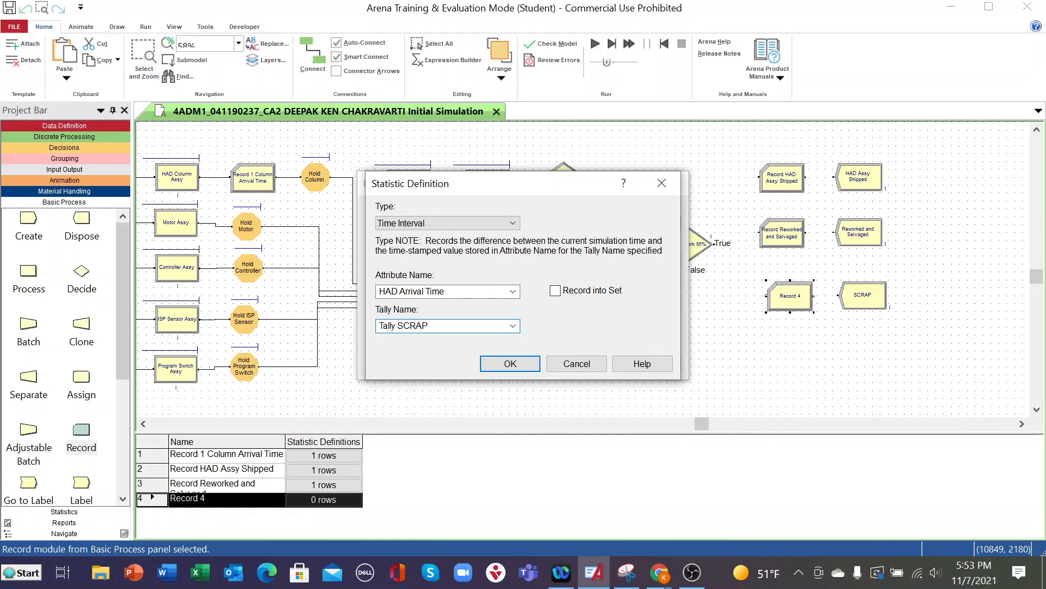
pyautogui.click(510, 364)
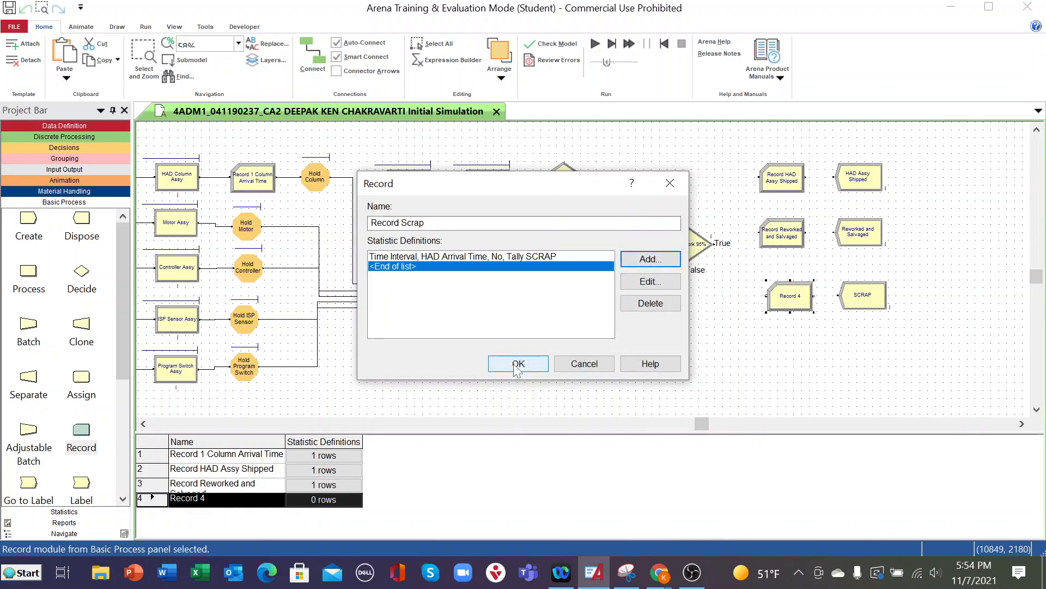
pyautogui.click(517, 364)
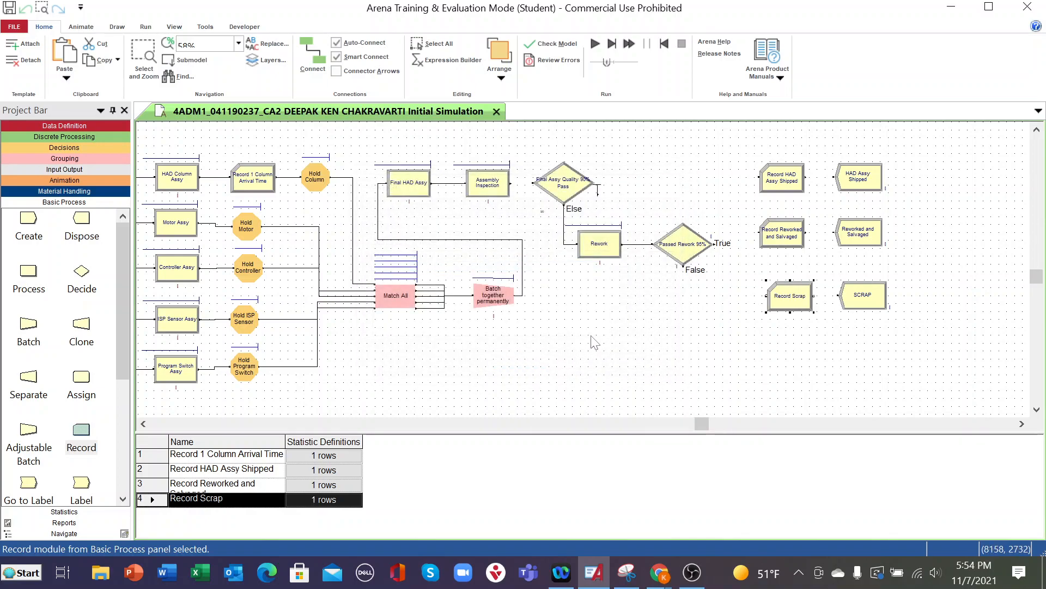
# - Shift the SCRAP Dispose module slightly within the bottom row, beside Record Scrap
pyautogui.click(857, 309)
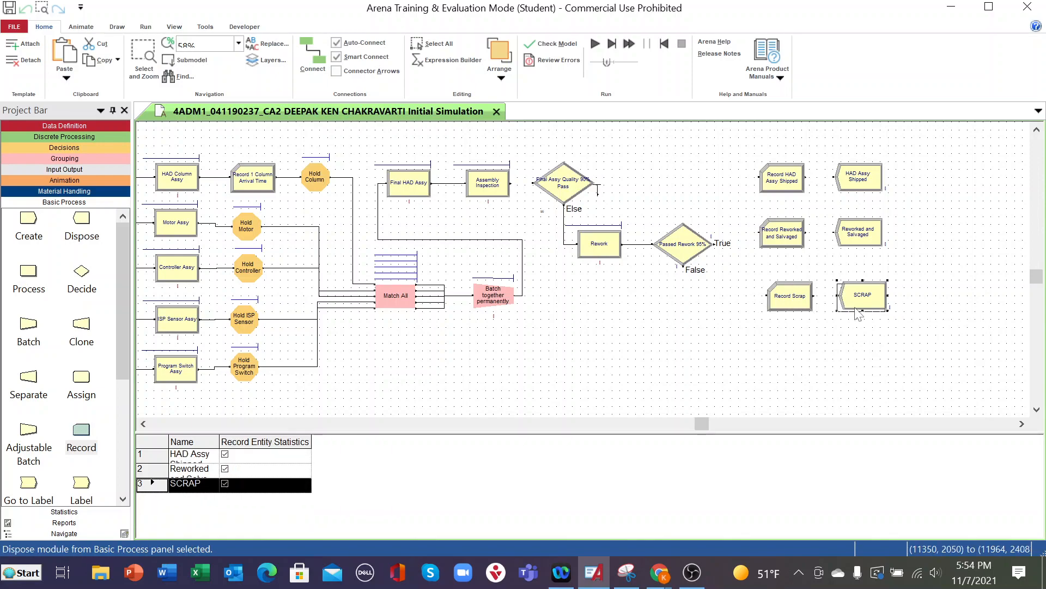
pyautogui.click(842, 331)
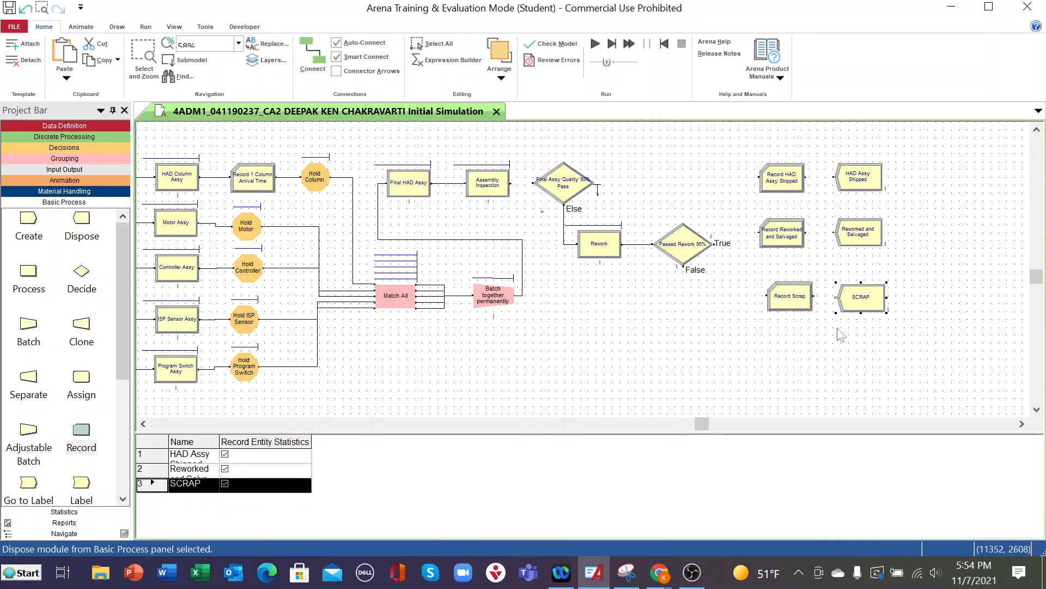
# - Connect the pass exit of the Final Assy Quality decision to Record HAD Assy Shipped and on to the HAD Assy Shipped Dispose module
pyautogui.click(312, 55)
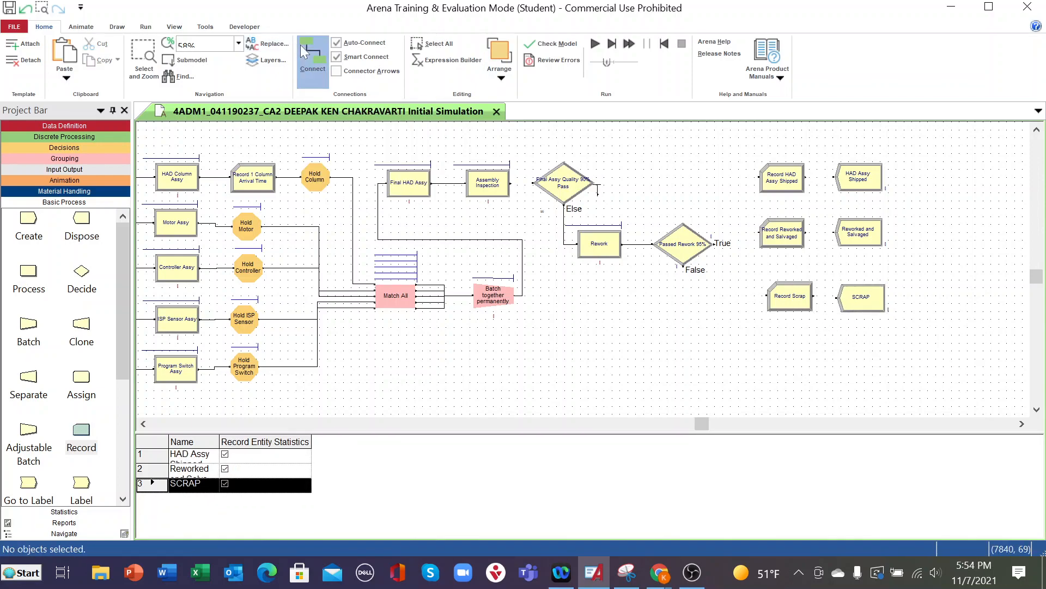
pyautogui.click(597, 193)
pyautogui.click(758, 177)
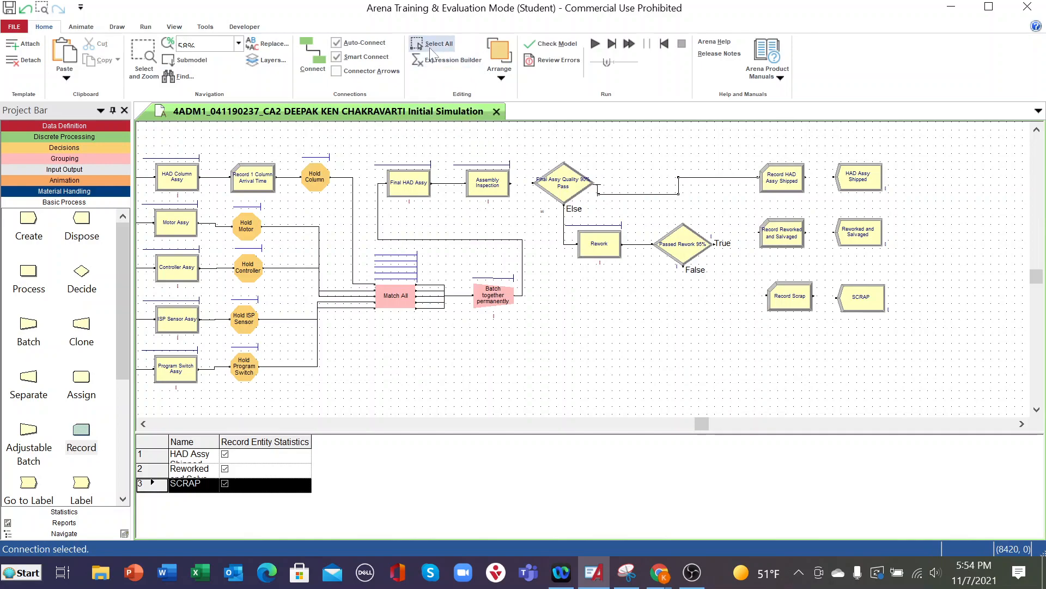
pyautogui.click(313, 55)
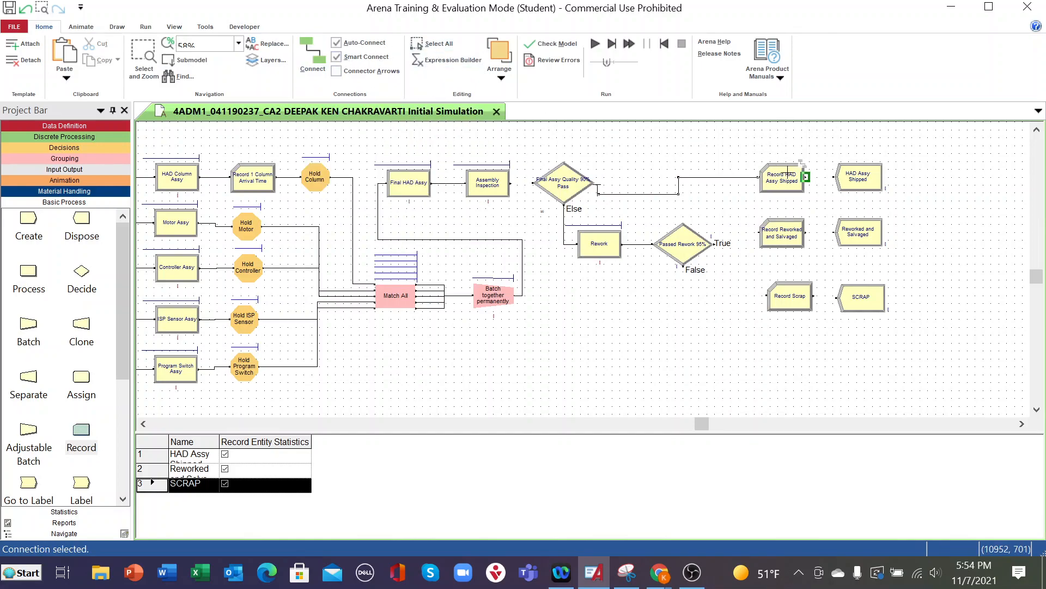
pyautogui.click(806, 177)
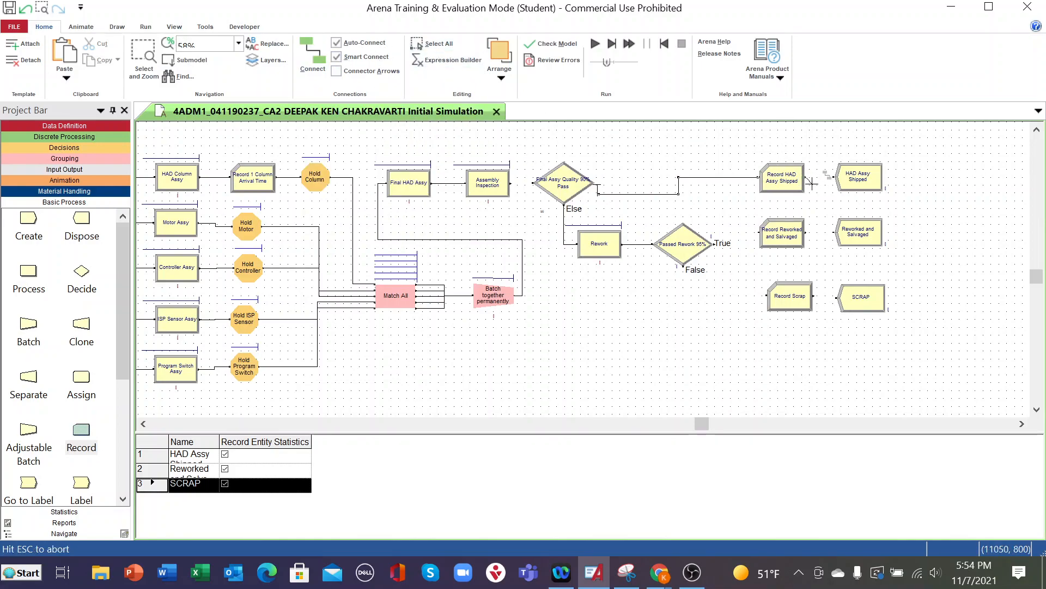
pyautogui.click(836, 178)
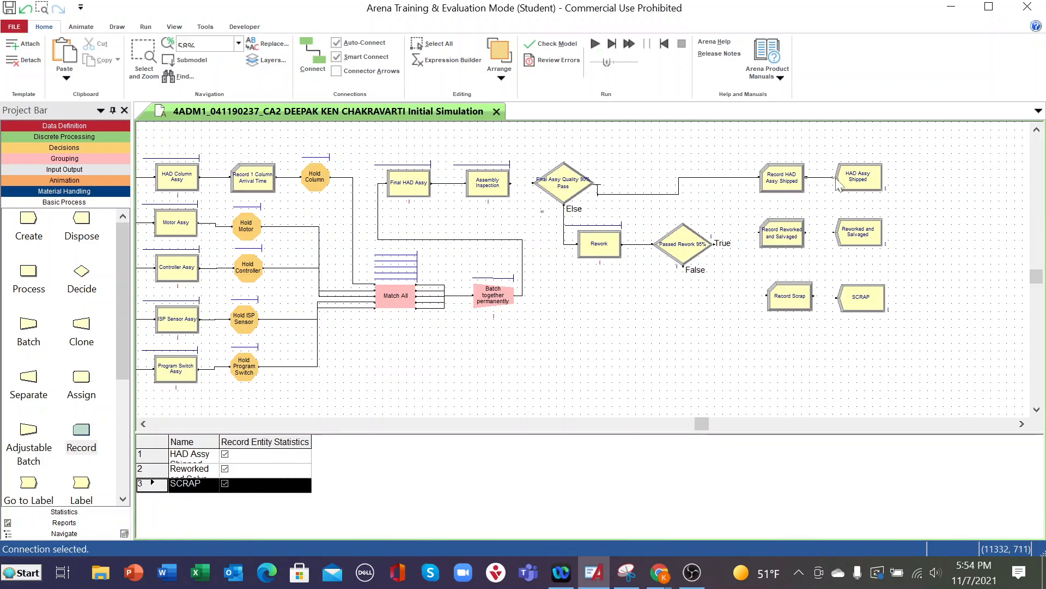
# - Connect the True exit of the Passed Rework 95% decision to Record Reworked and Salvaged and on to the Reworked and Salvaged Dispose module
pyautogui.click(313, 54)
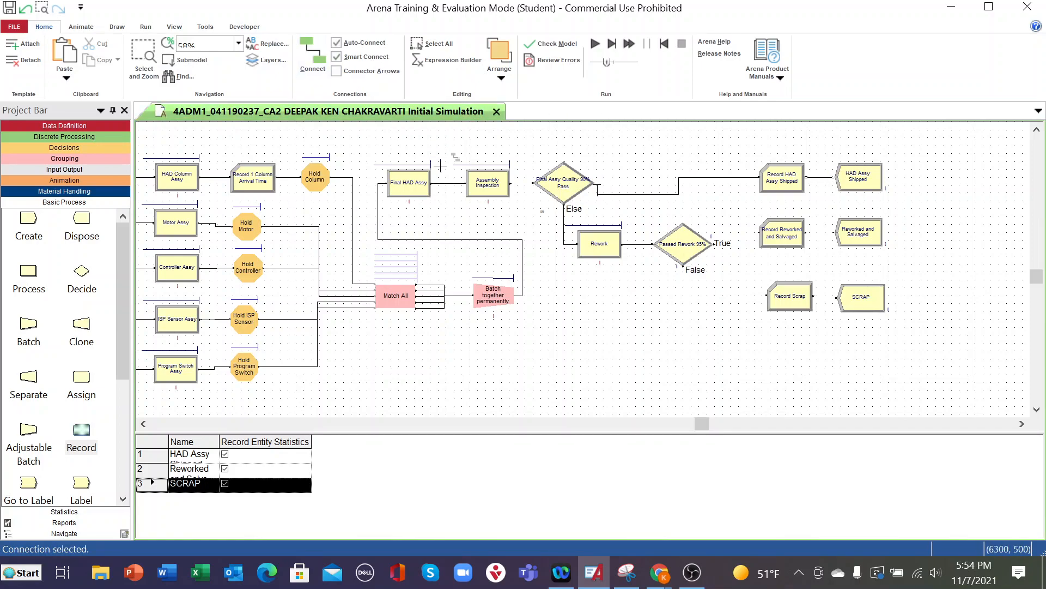
pyautogui.click(712, 244)
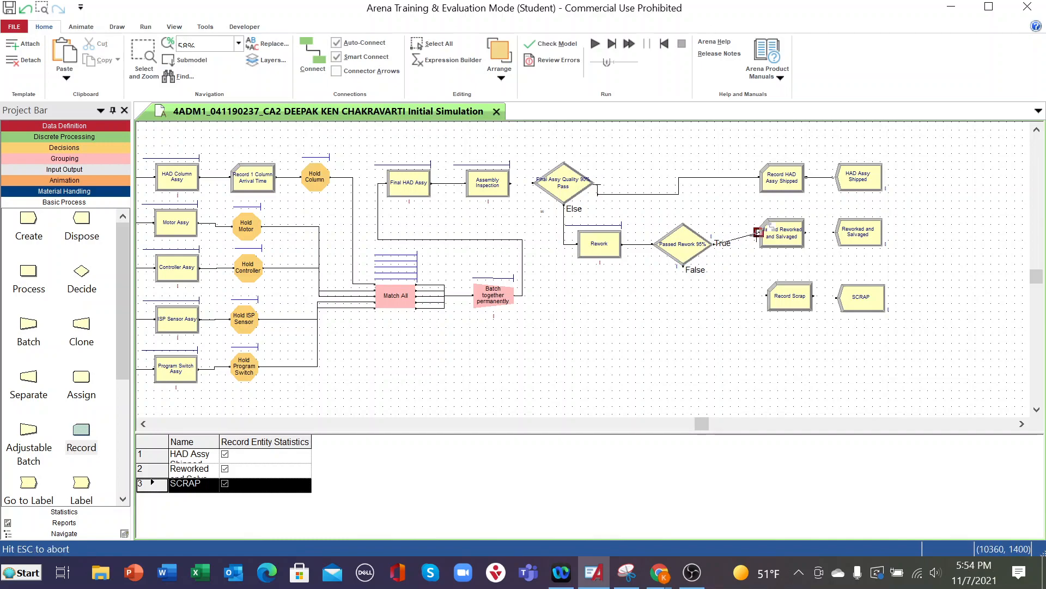
pyautogui.click(757, 232)
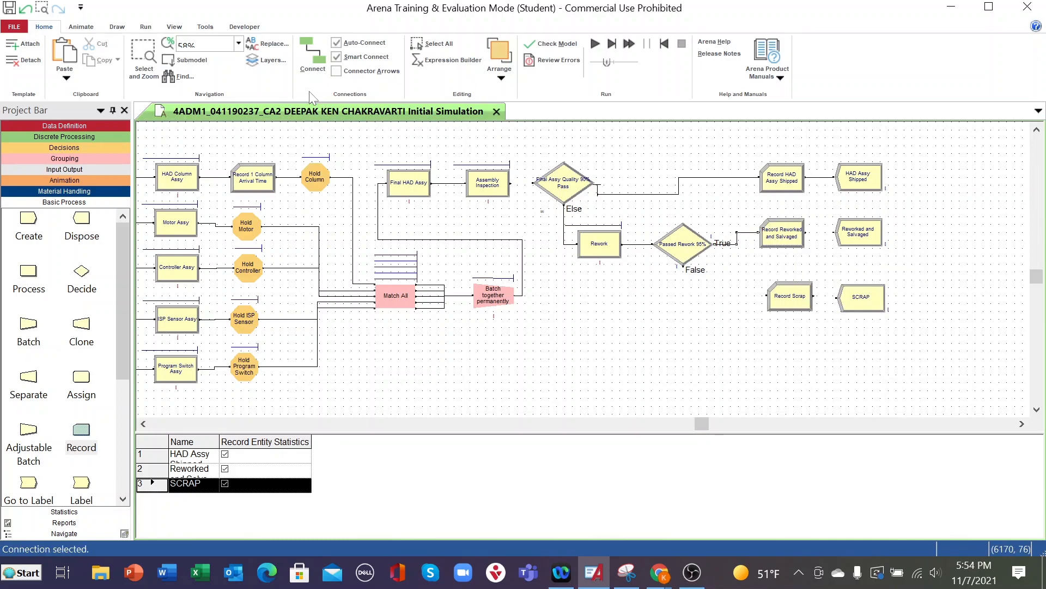
pyautogui.click(312, 55)
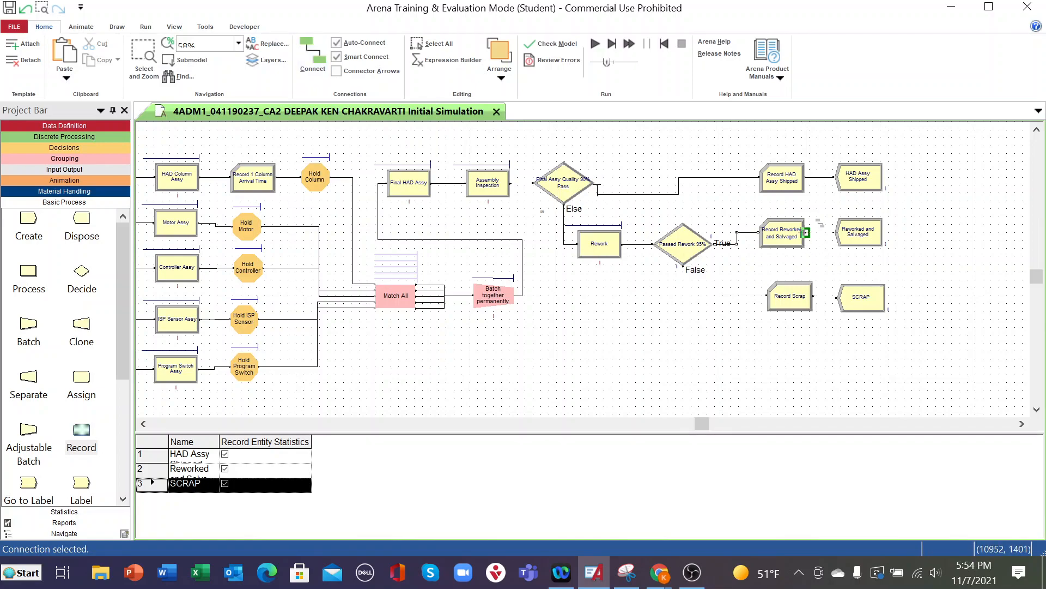
pyautogui.click(805, 232)
pyautogui.click(834, 232)
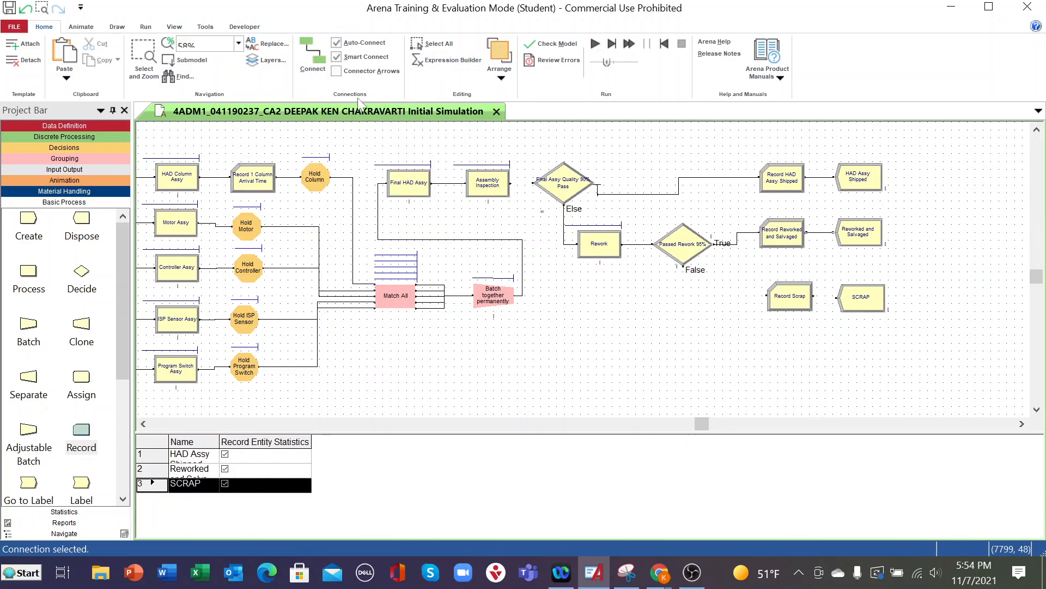
# - Connect the False exit of the Passed Rework 95% decision to Record Scrap and on to the SCRAP Dispose module
pyautogui.click(683, 267)
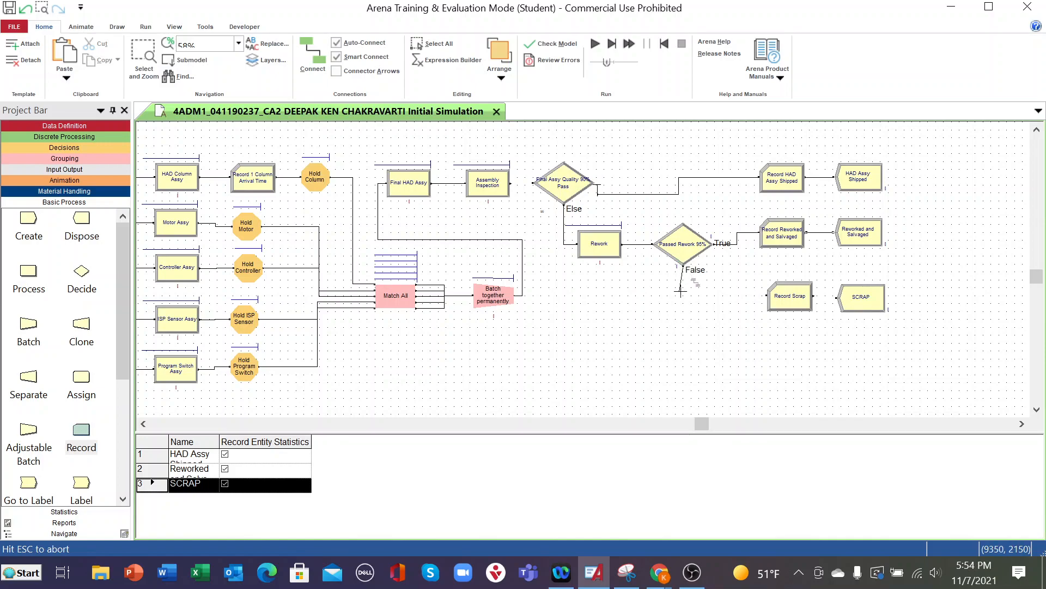
pyautogui.click(783, 293)
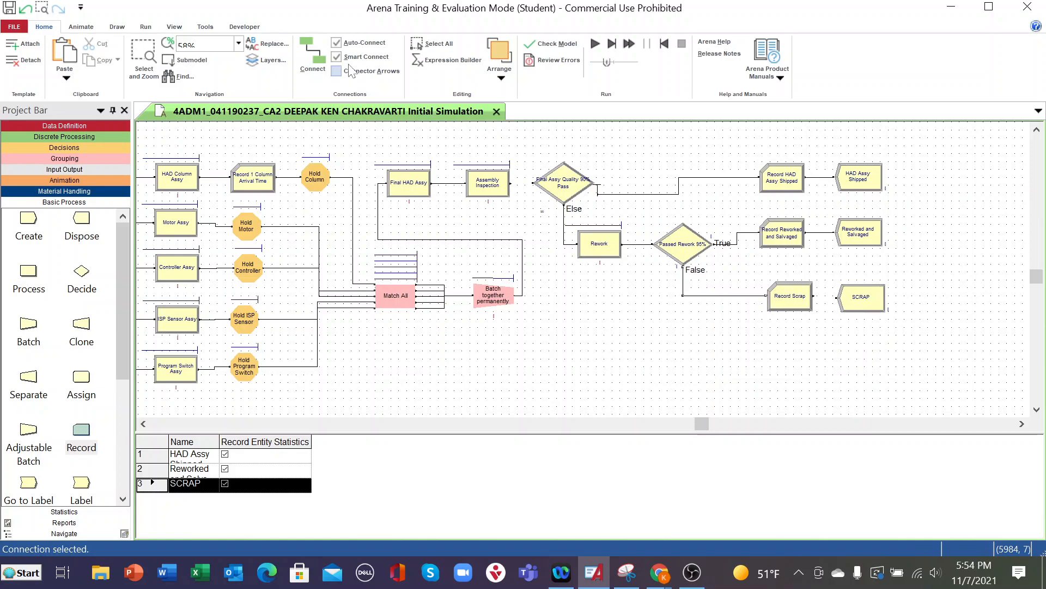
pyautogui.click(312, 54)
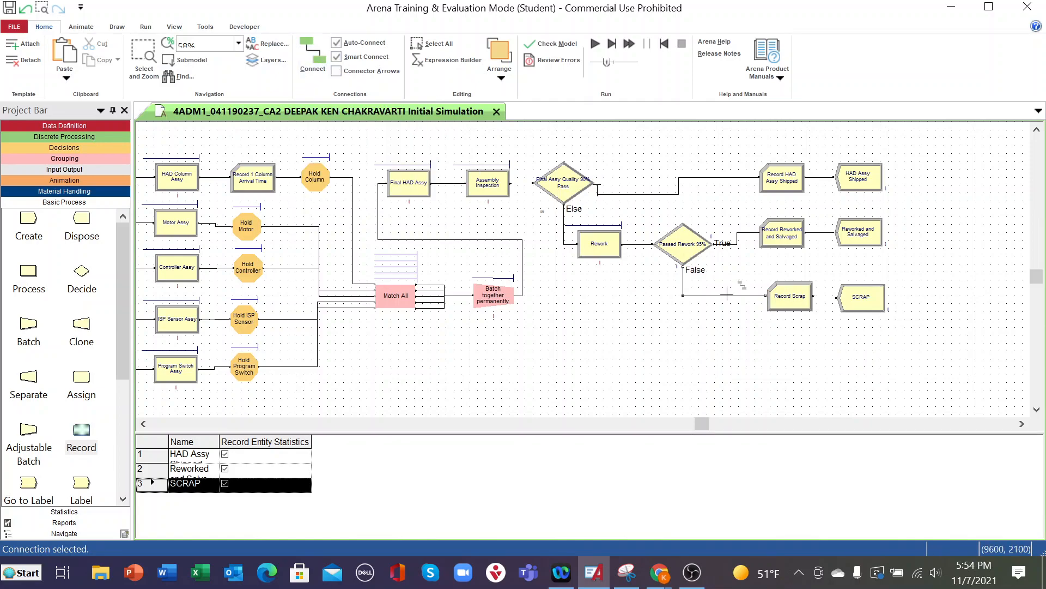
pyautogui.click(814, 295)
pyautogui.click(835, 298)
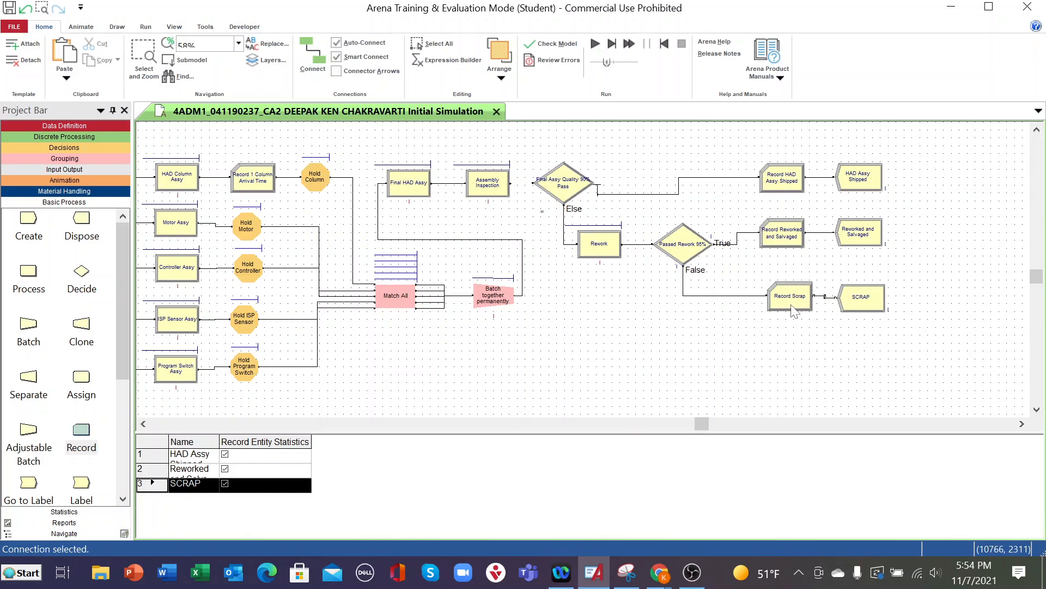
# - Align the Record Scrap module with the SCRAP Dispose module and save the model
pyautogui.moveTo(795, 311); pyautogui.dragTo(793, 313)
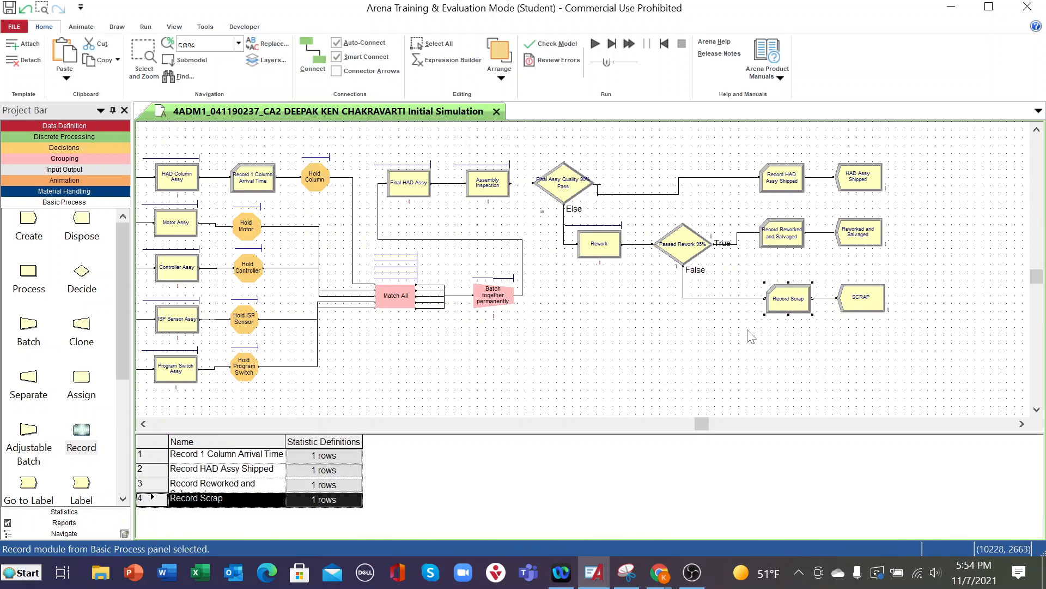
pyautogui.click(9, 10)
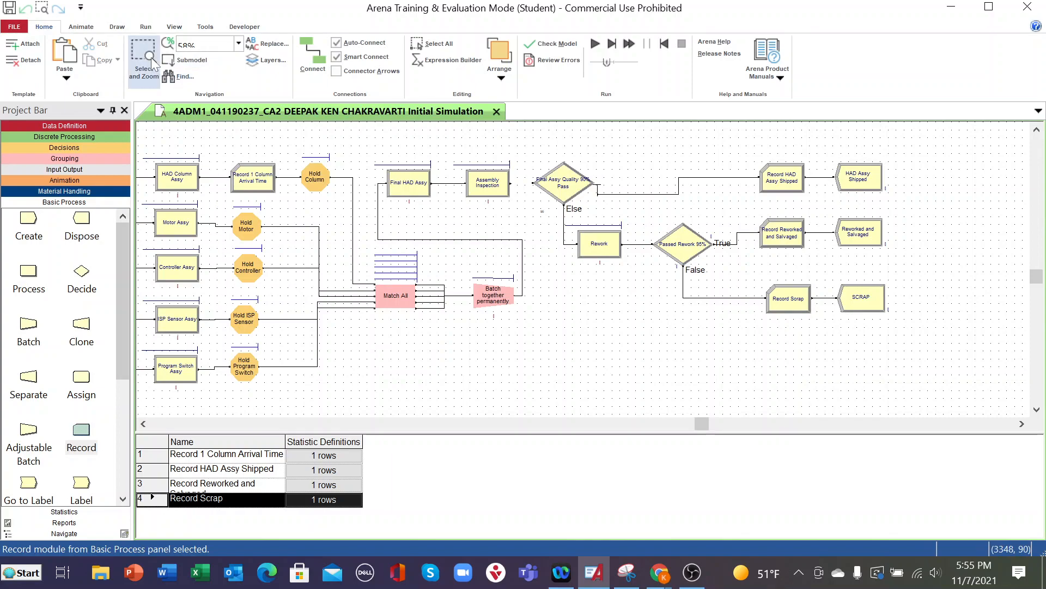
# - Enable the start date and time in the run's replication parameters and set the replication length to 10 hours
pyautogui.click(145, 27)
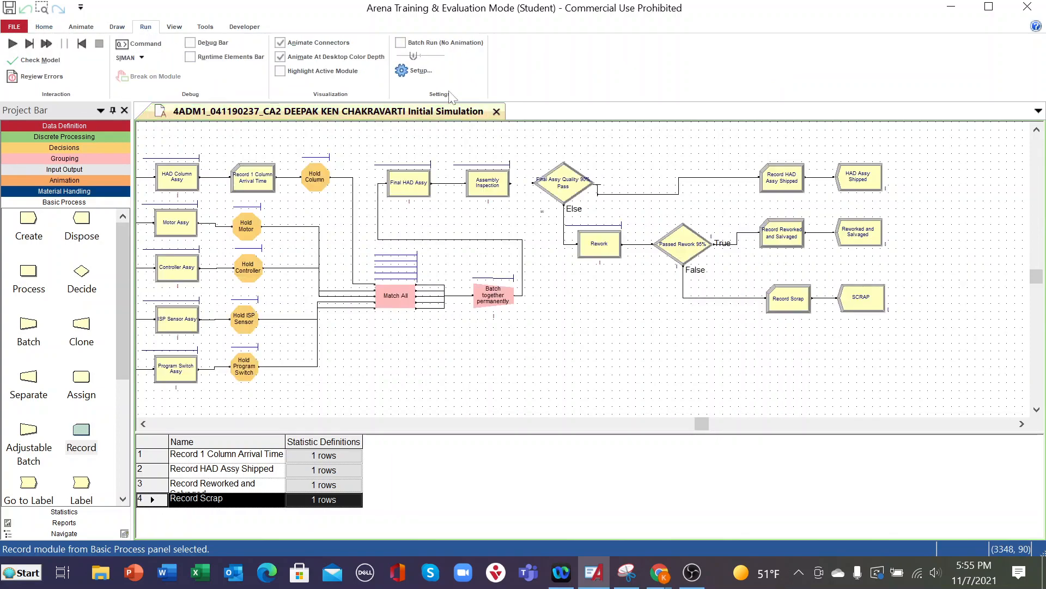
pyautogui.click(408, 70)
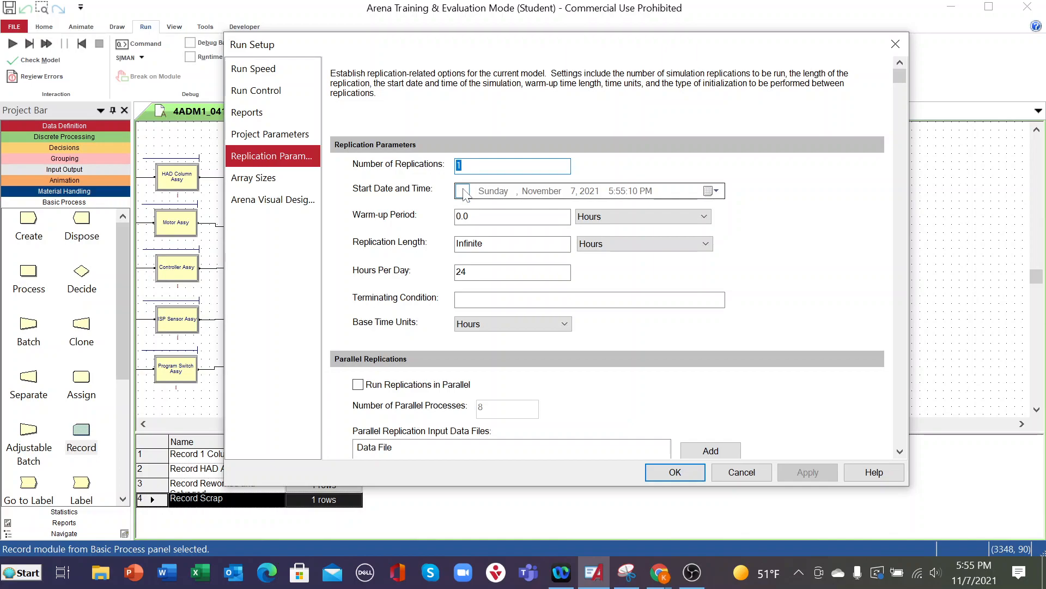
pyautogui.click(463, 190)
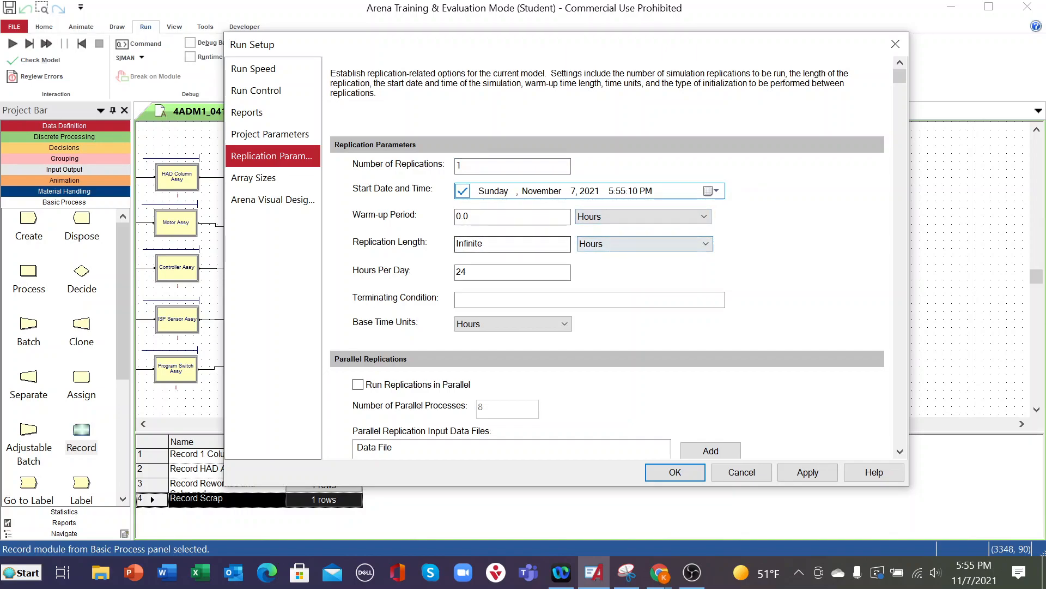
pyautogui.doubleClick(472, 243)
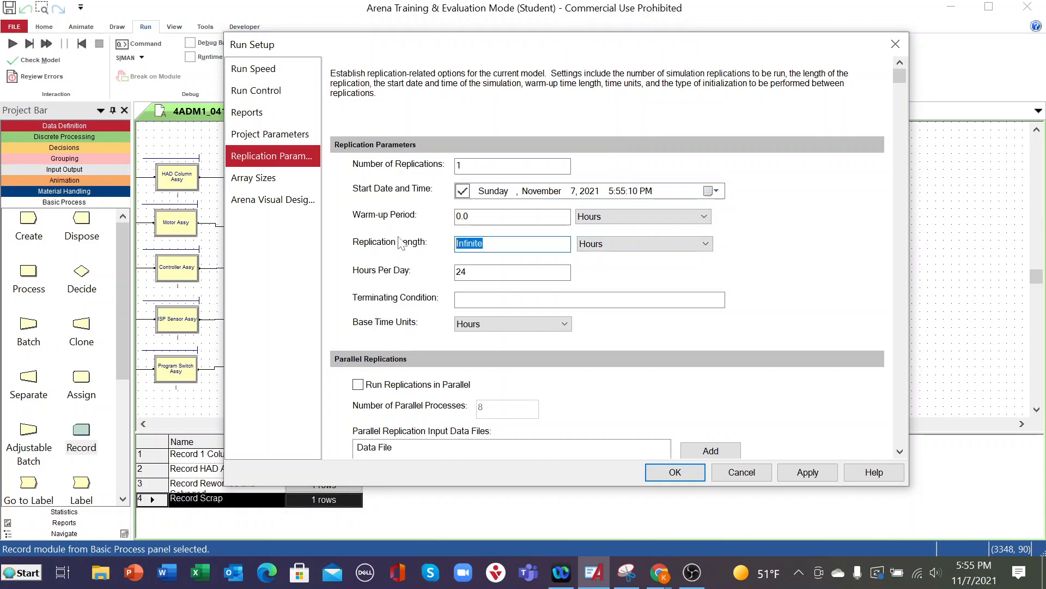
pyautogui.write('10')
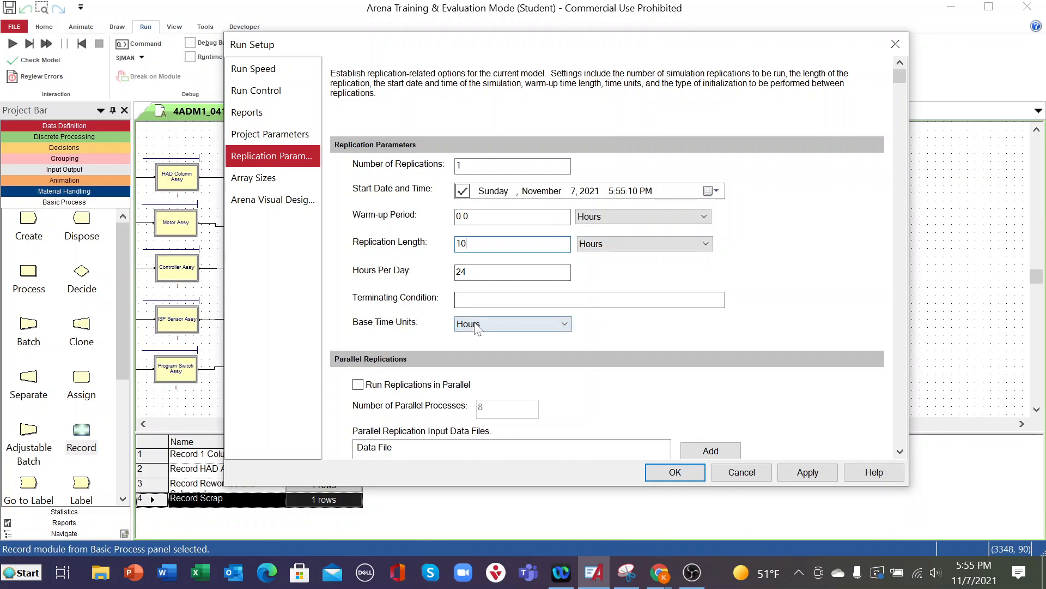
# - Set the base time units to Minutes, then apply and accept the run setup
pyautogui.click(564, 323)
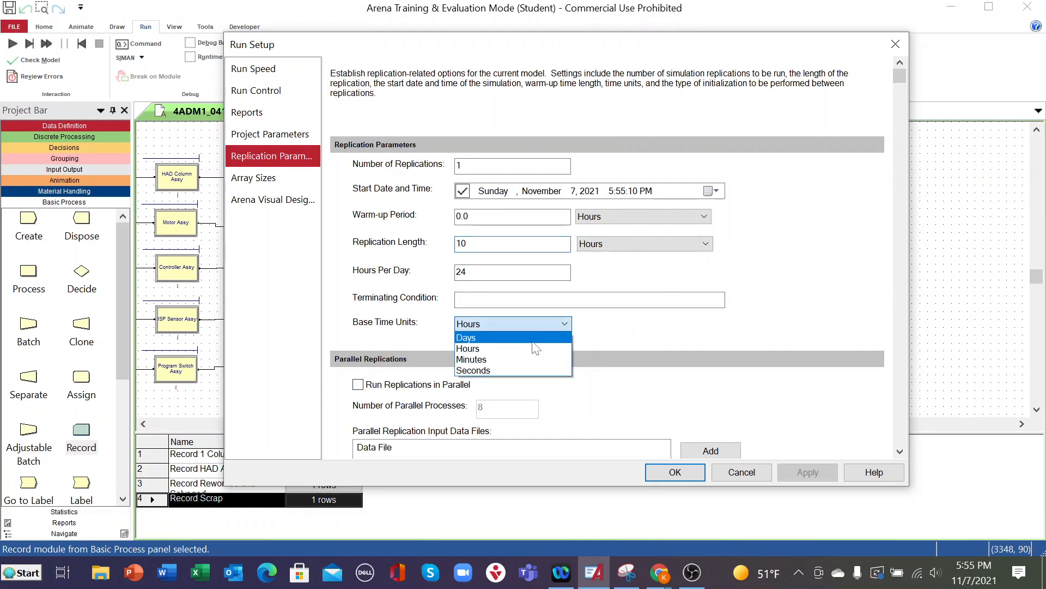
pyautogui.click(494, 357)
pyautogui.scroll(-1, 509, 383)
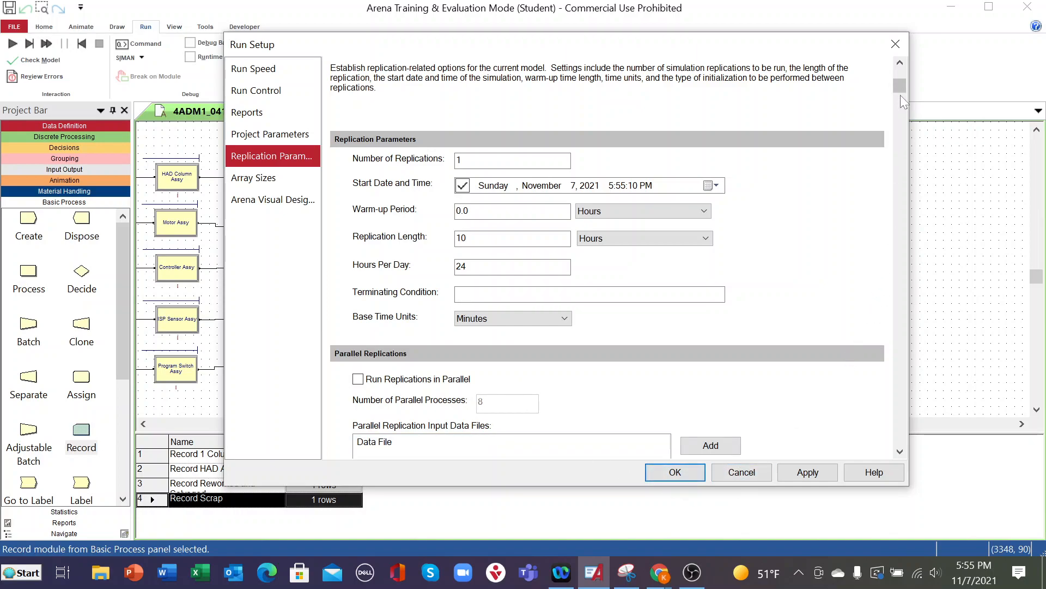
pyautogui.moveTo(899, 86); pyautogui.dragTo(925, 105)
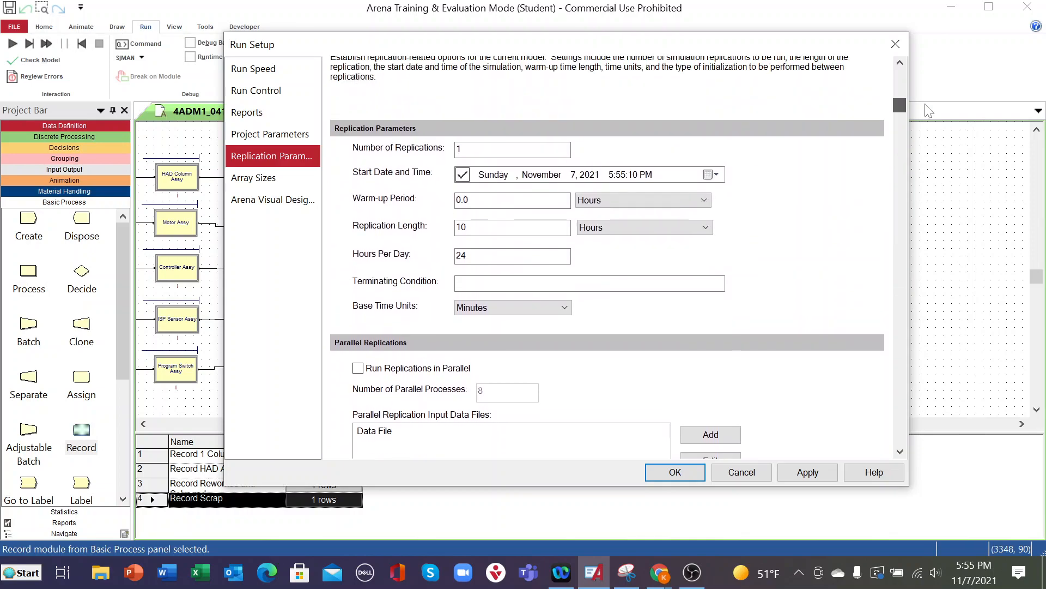
pyautogui.click(807, 472)
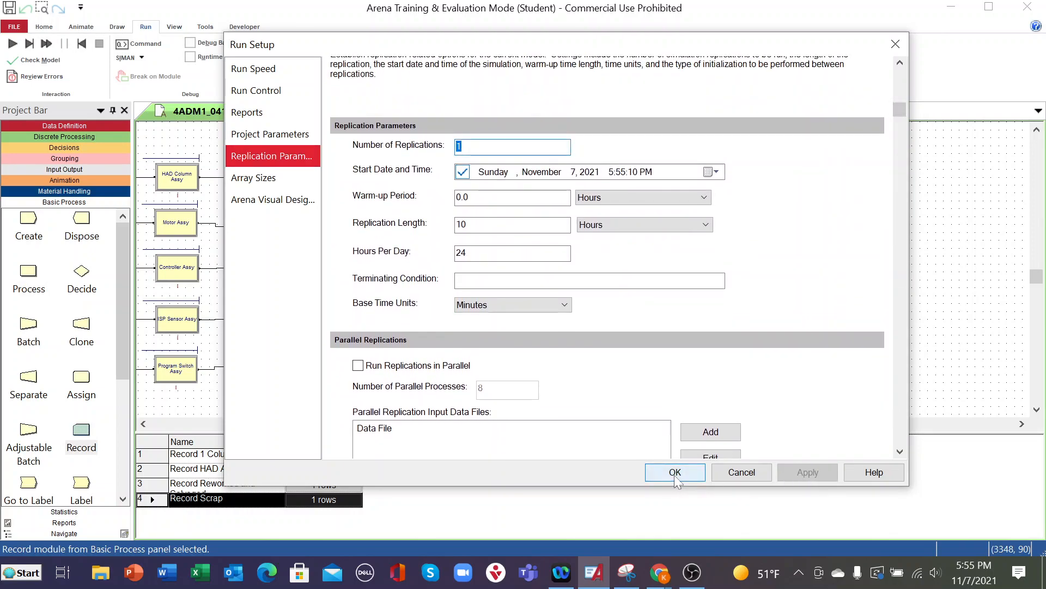
pyautogui.click(675, 472)
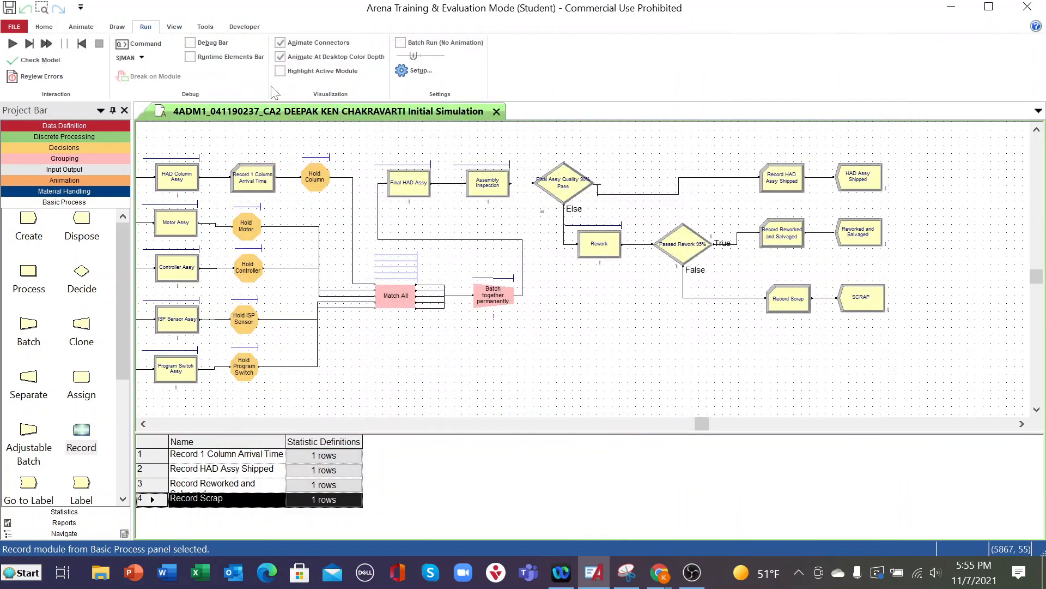
# - Set the project title in the run setup's project parameters to 4ADM1, the student number and CA2, separated by underscores
pyautogui.click(405, 70)
pyautogui.click(283, 135)
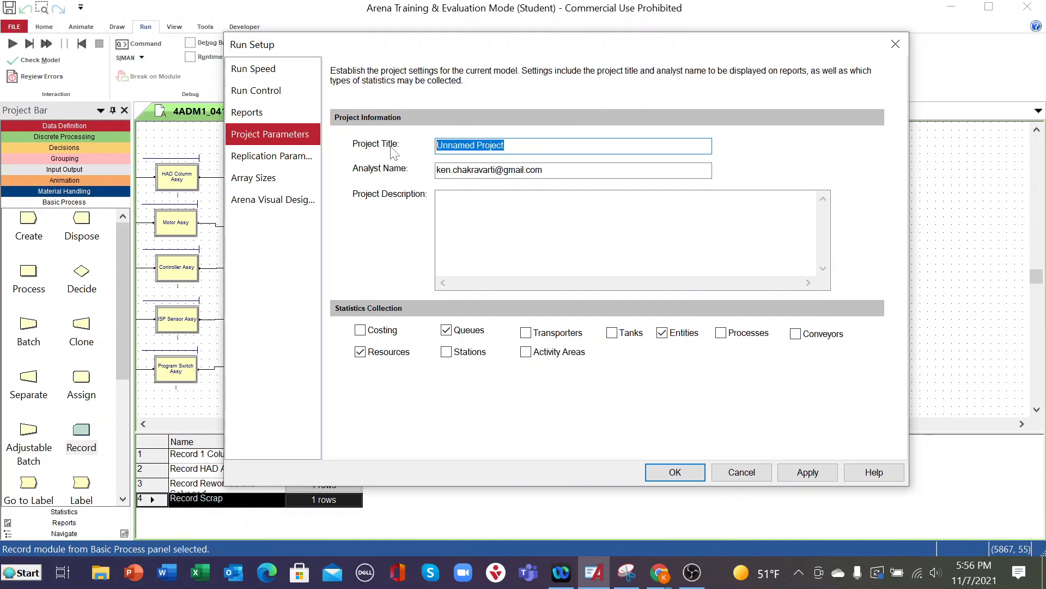
pyautogui.write('4')
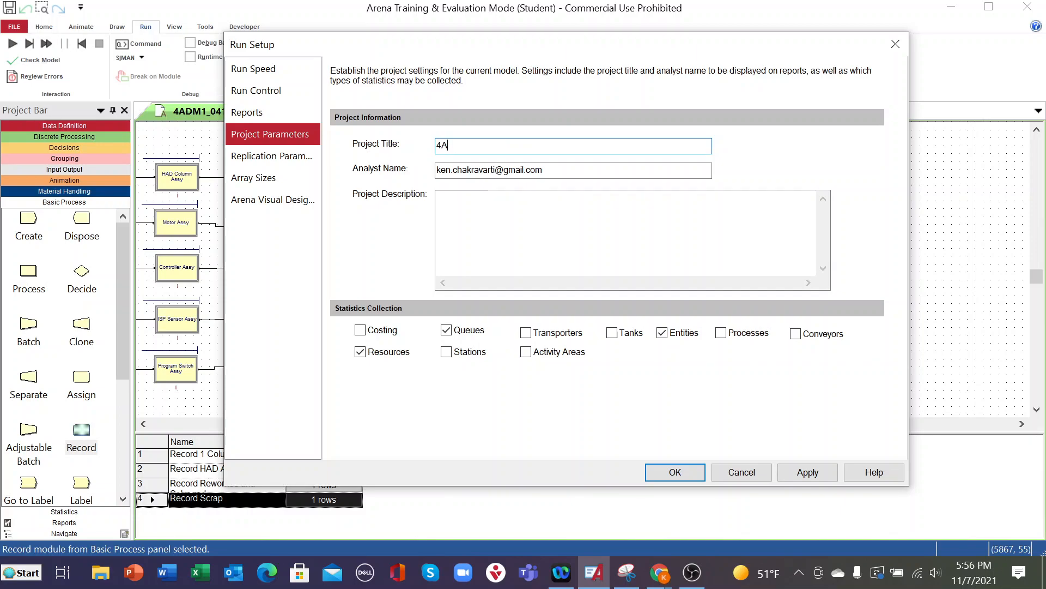
pyautogui.write('_CAT')
pyautogui.press('BackSpace')
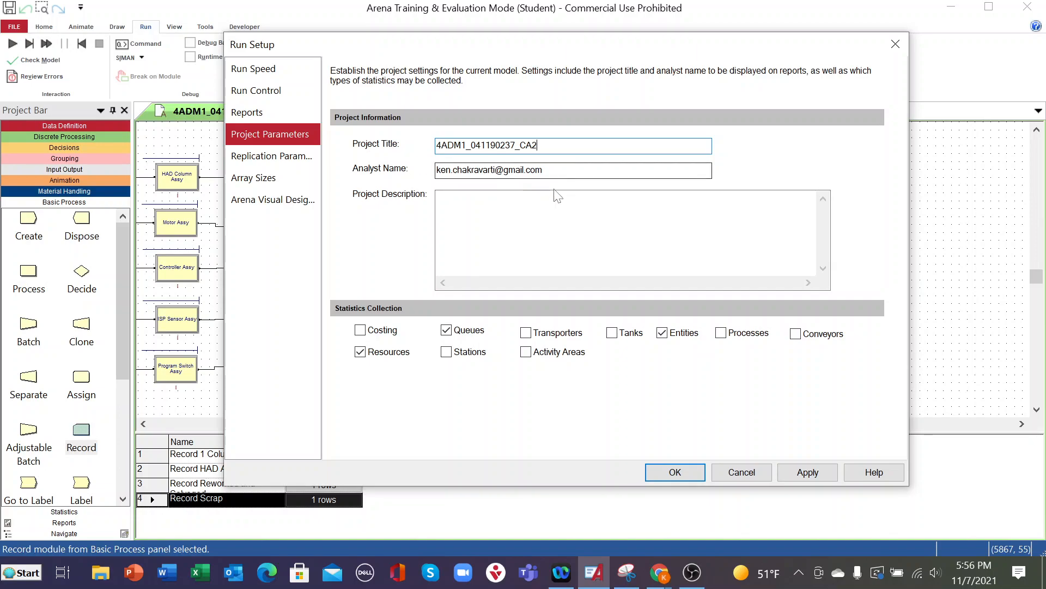
# - Replace the analyst name in the project parameters with the analyst's full name
pyautogui.press('Tab')
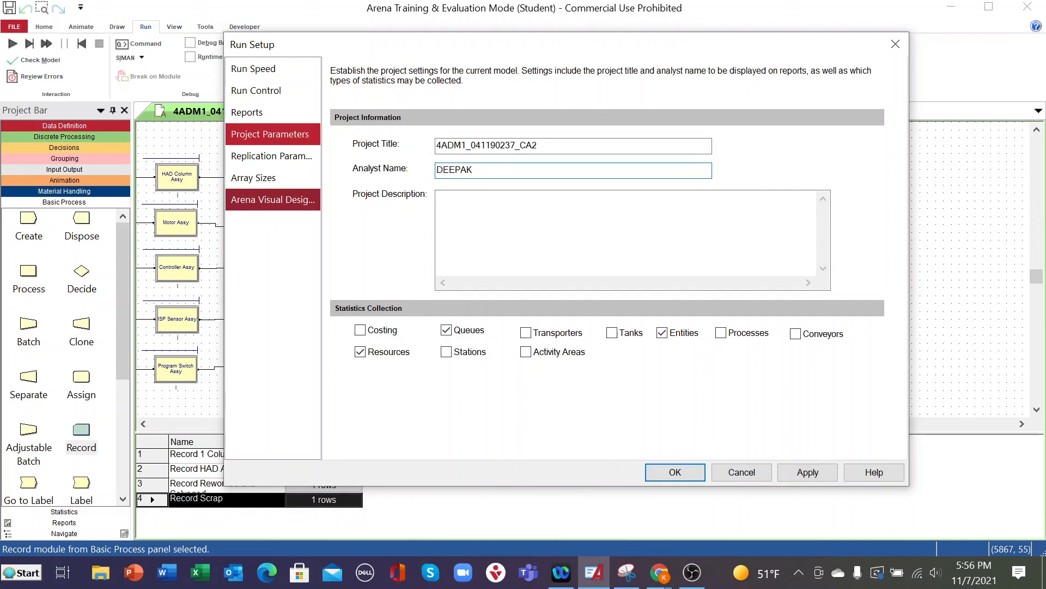
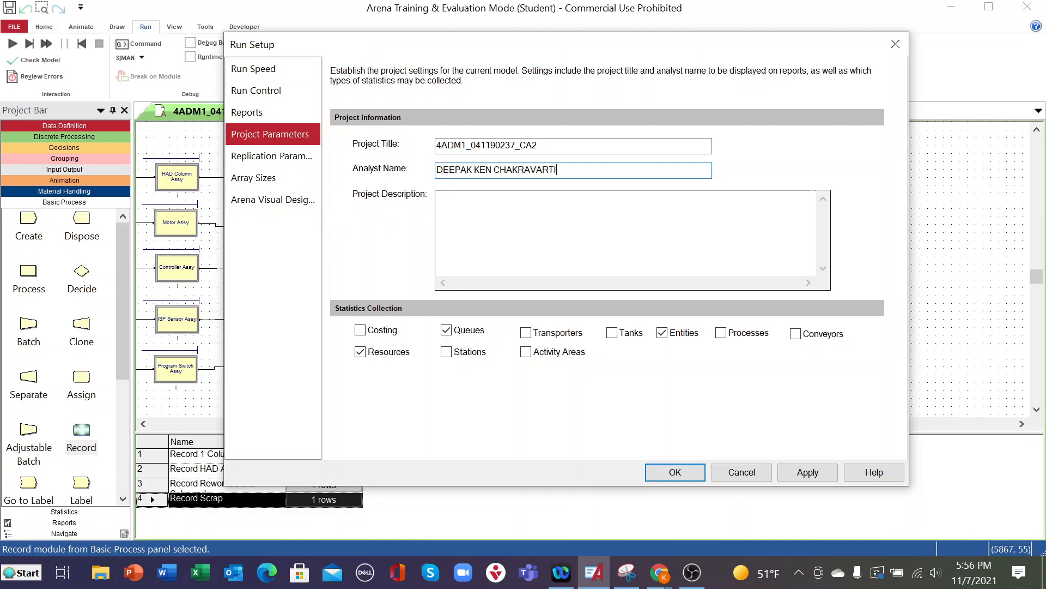
# - Enter the project description "Initial Arena Simulation on Height-Adjustable-Desk (HAD) Column Assembly Process"
pyautogui.click(491, 223)
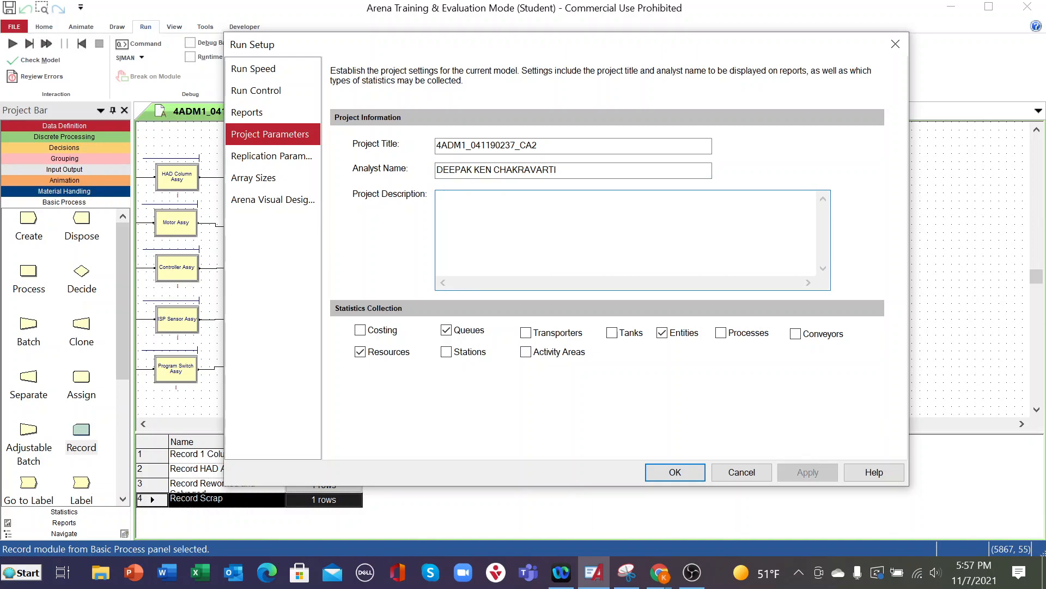
pyautogui.write('Initial Arena Simulation on Height-')
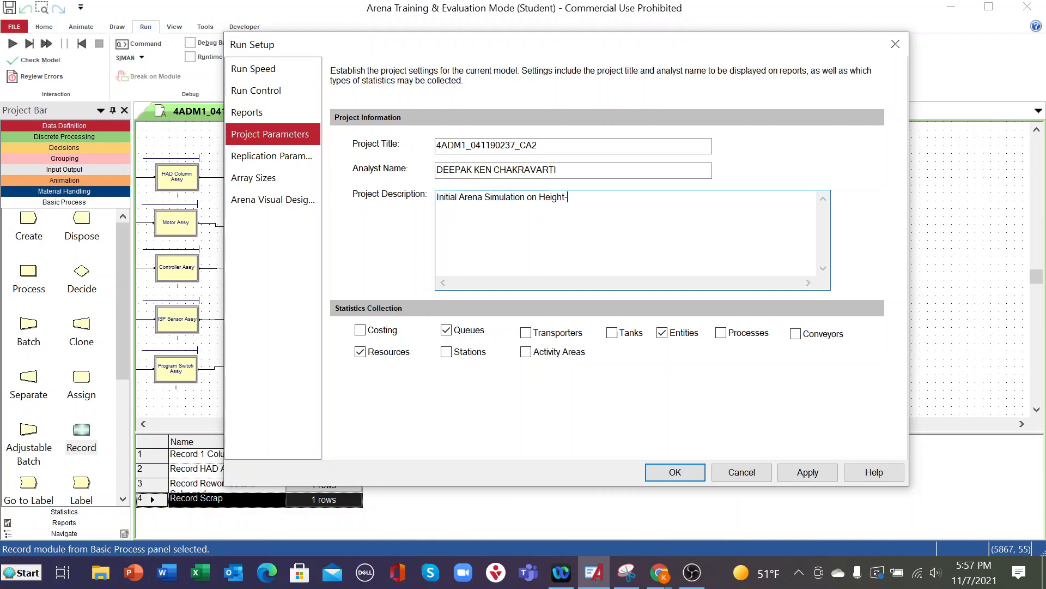
pyautogui.write('Adjustable-Desl')
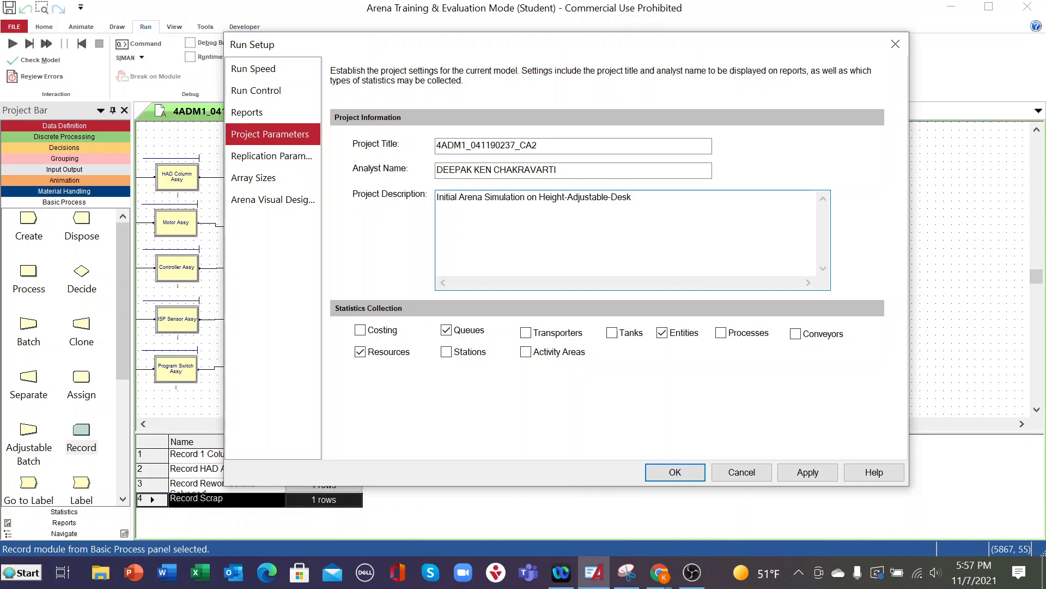
pyautogui.write('(HAD) Column Assembly Process')
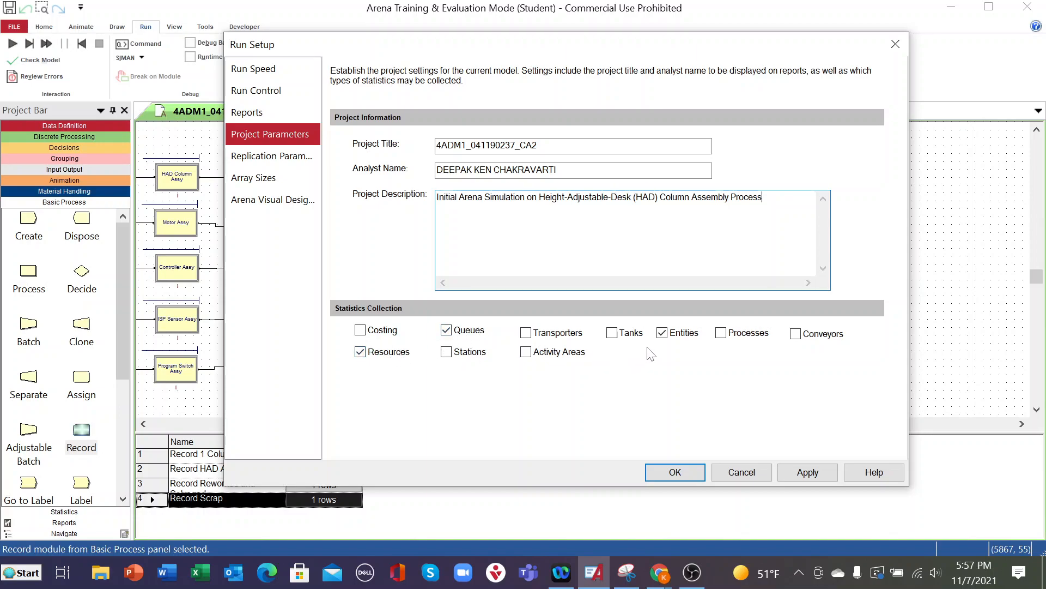
# - Enable statistics collection for Processes, then apply and accept the project parameters
pyautogui.click(725, 335)
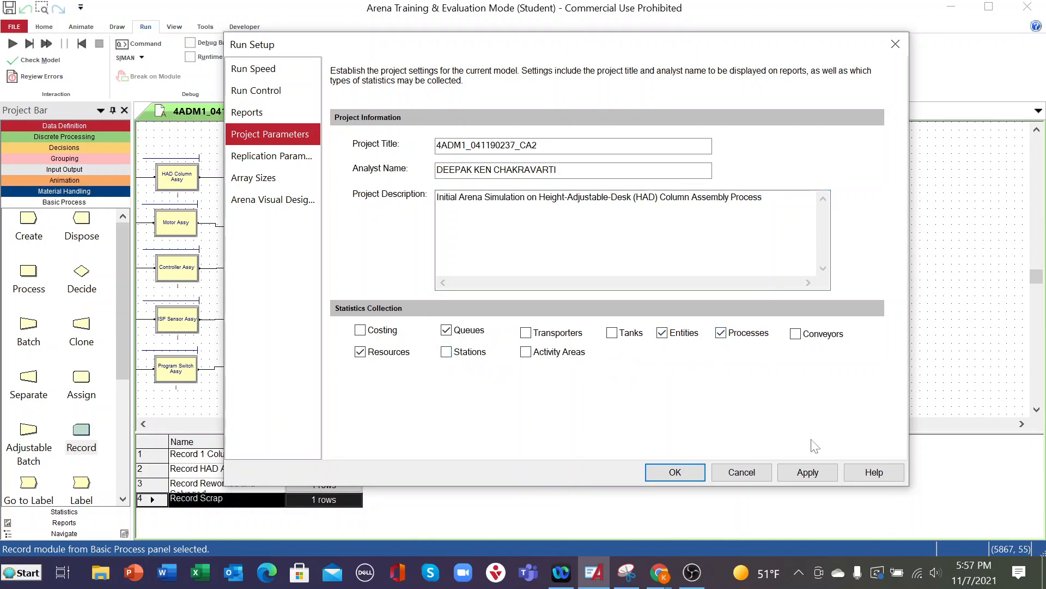
pyautogui.click(807, 472)
pyautogui.click(697, 471)
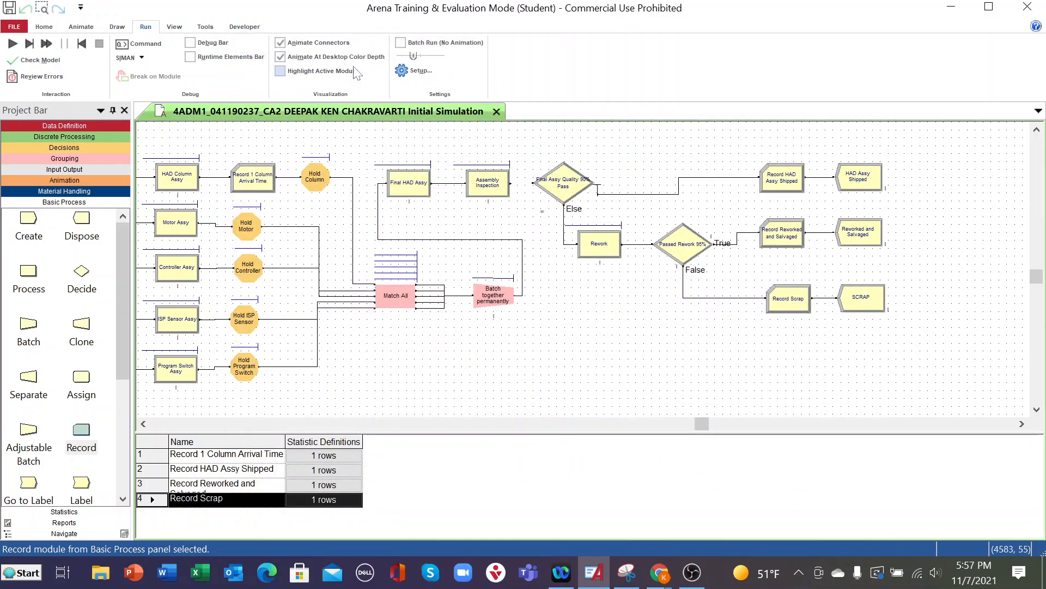
# - Set the run setup's default report to SIMAN Summary Report(.out file), then apply and accept the change
pyautogui.click(404, 71)
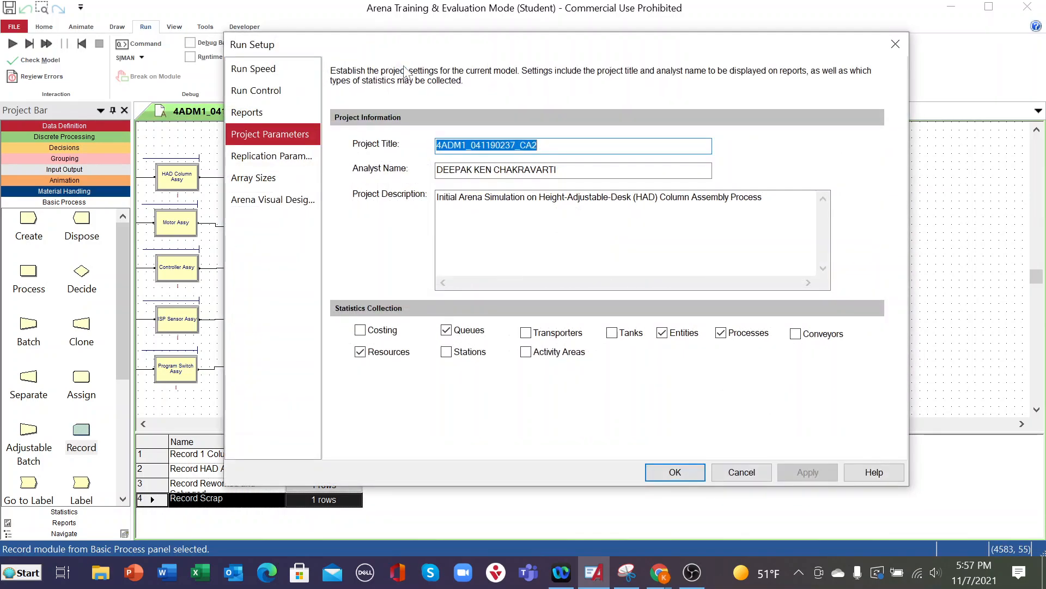
pyautogui.click(280, 153)
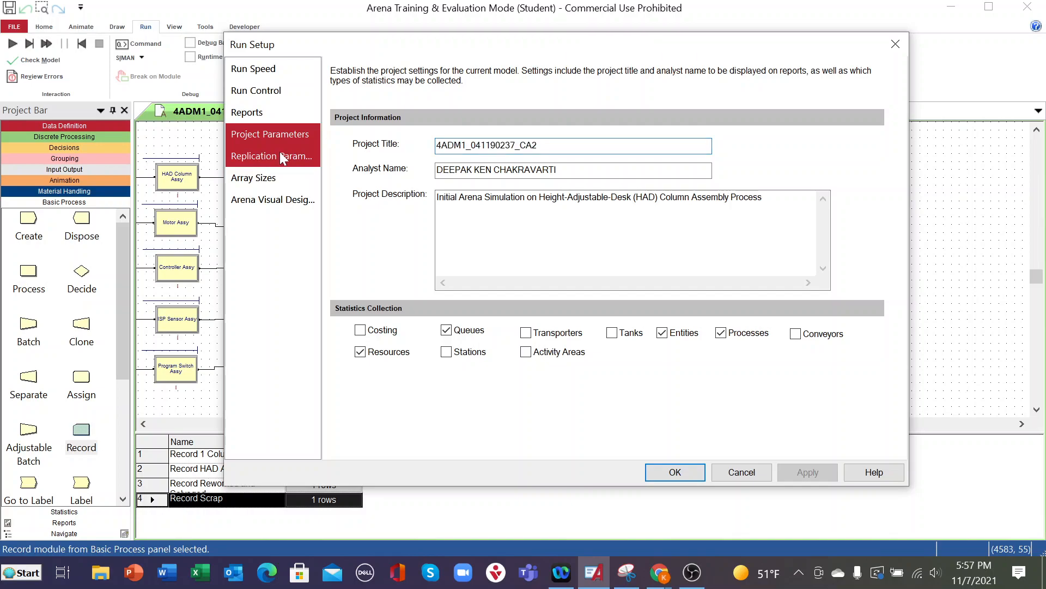
pyautogui.click(279, 135)
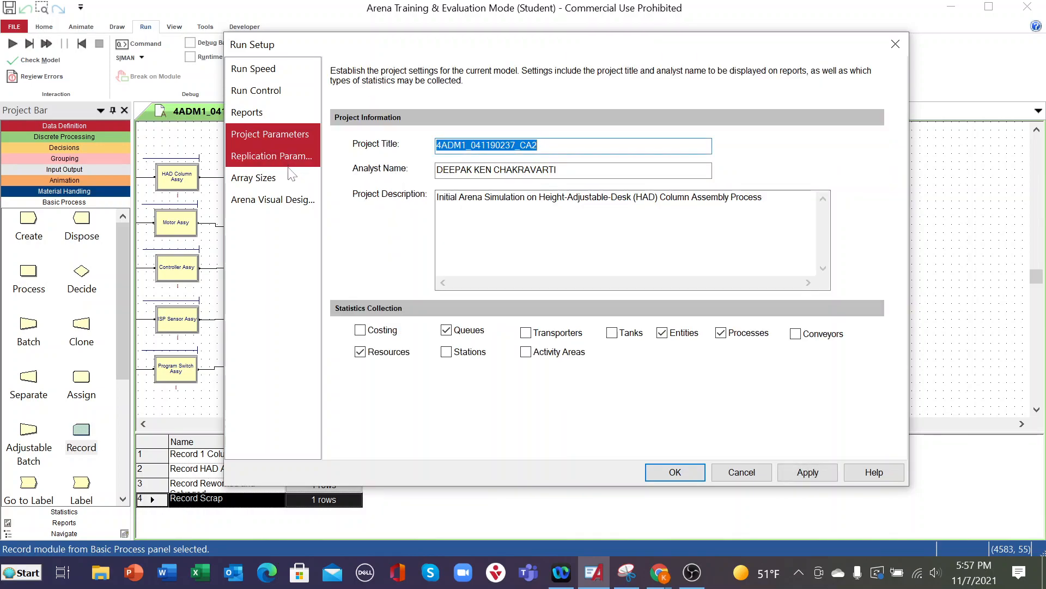
pyautogui.click(248, 113)
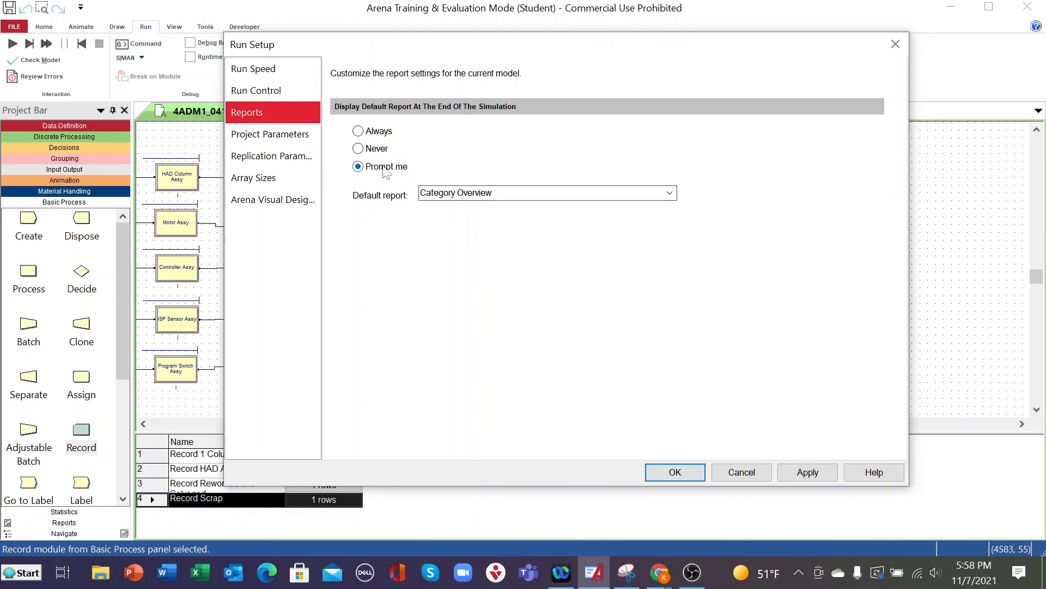
pyautogui.click(670, 194)
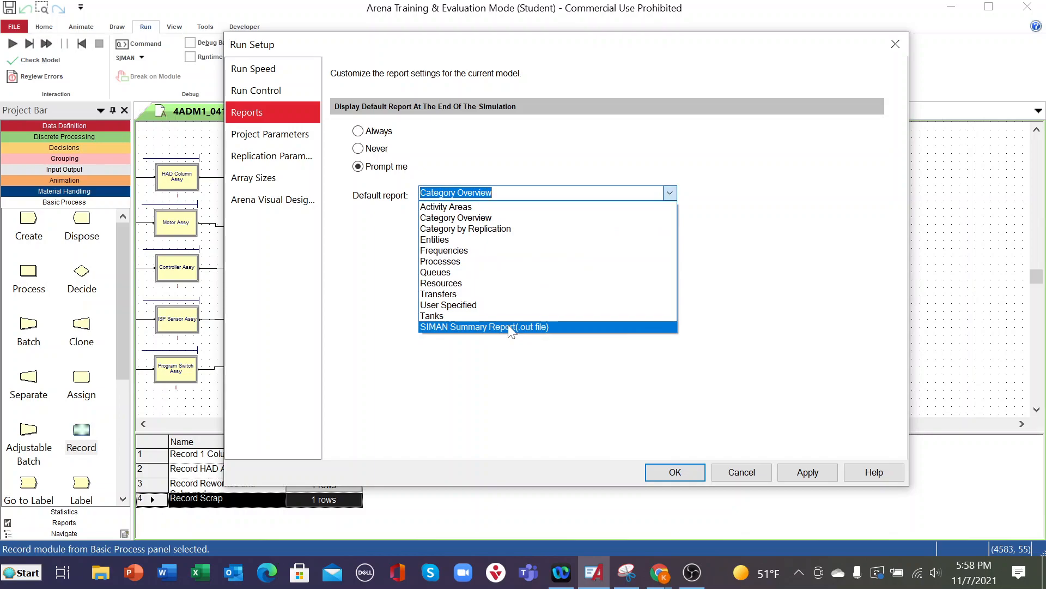
pyautogui.click(512, 327)
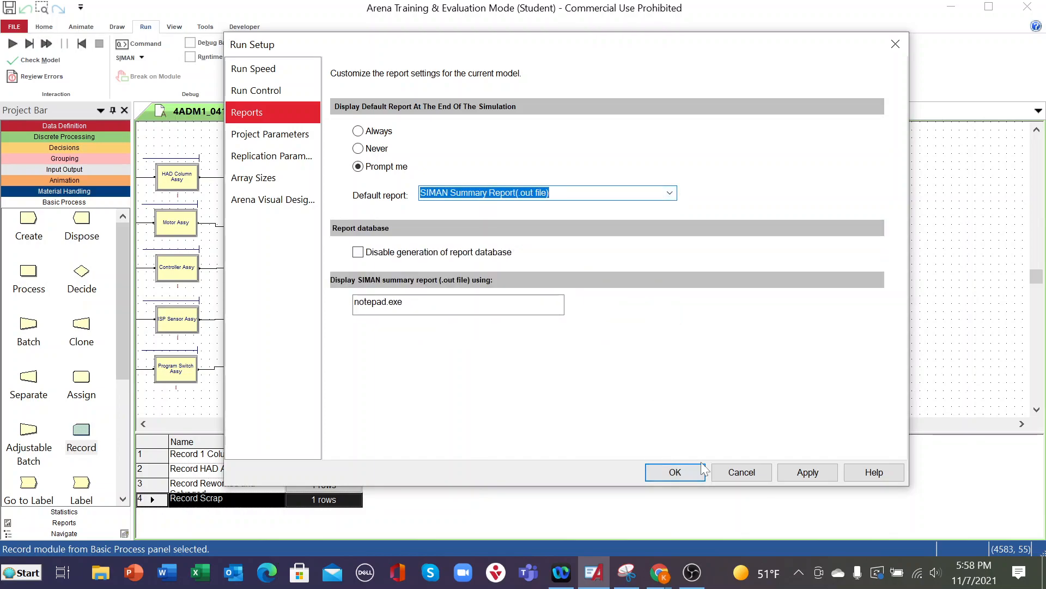
pyautogui.click(805, 472)
pyautogui.click(679, 472)
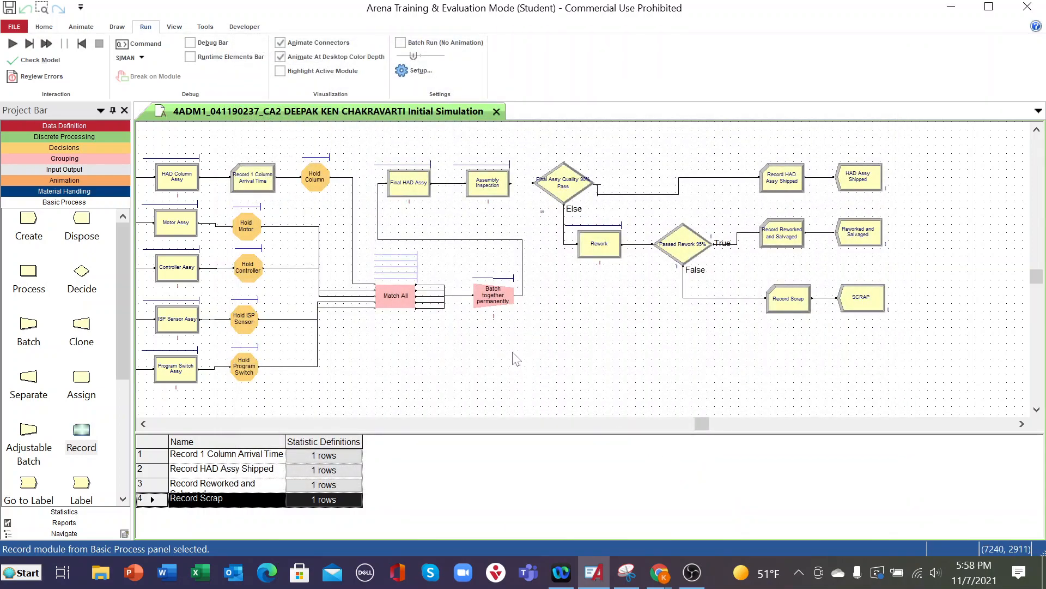
# - Check the model for errors and inspect the Column entity definition flagged by the check, leaving it unedited
pyautogui.moveTo(696, 425); pyautogui.dragTo(671, 431)
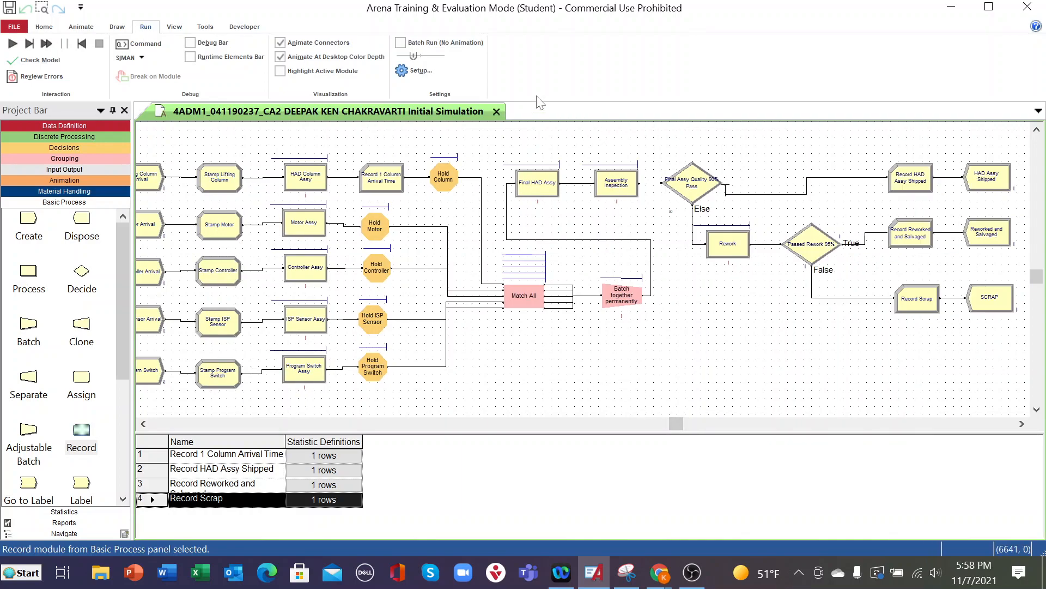
pyautogui.click(48, 27)
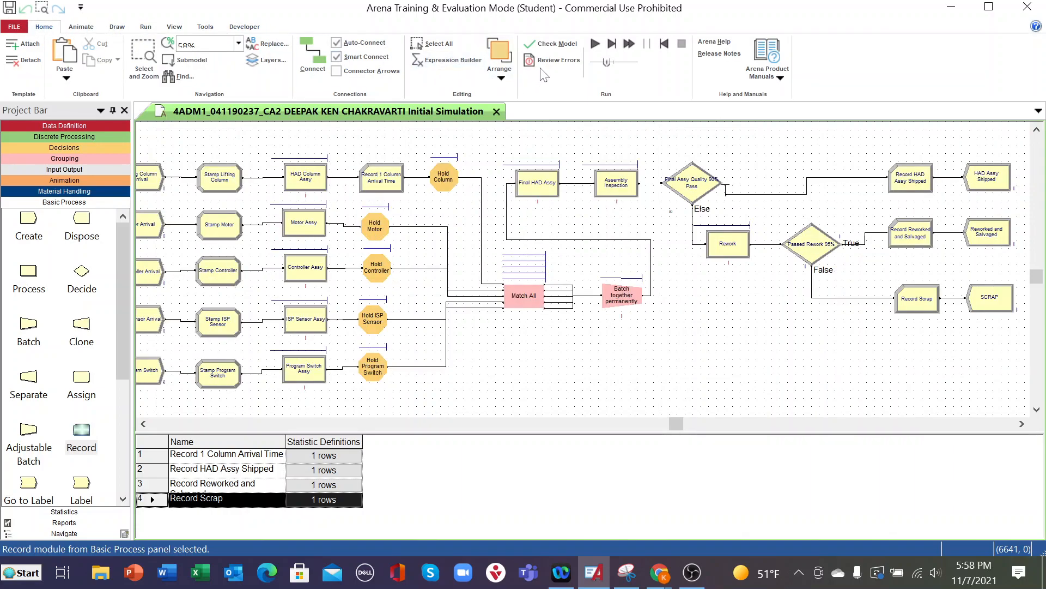
pyautogui.click(552, 47)
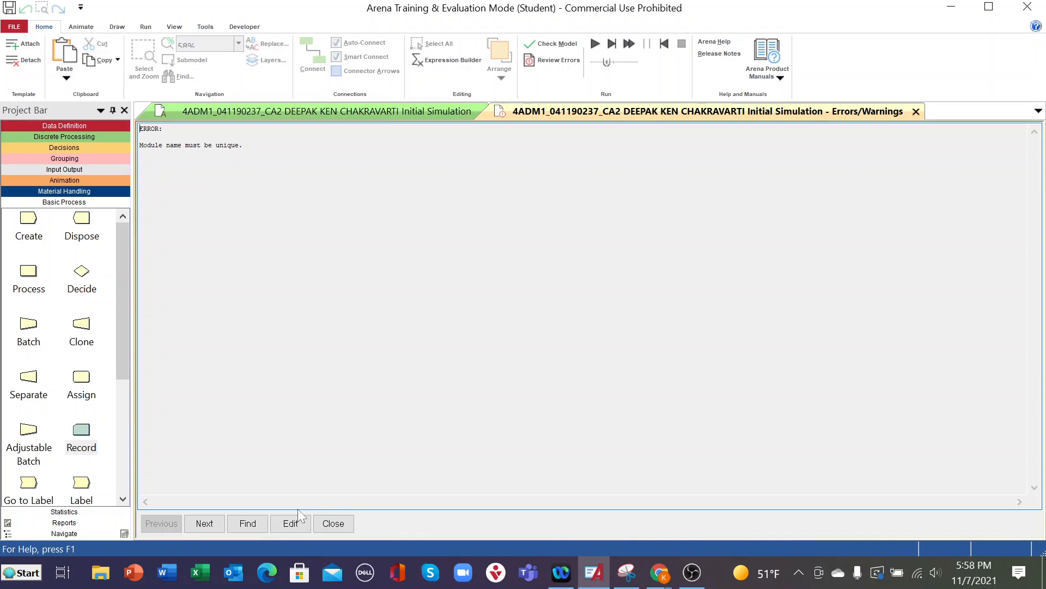
pyautogui.click(290, 523)
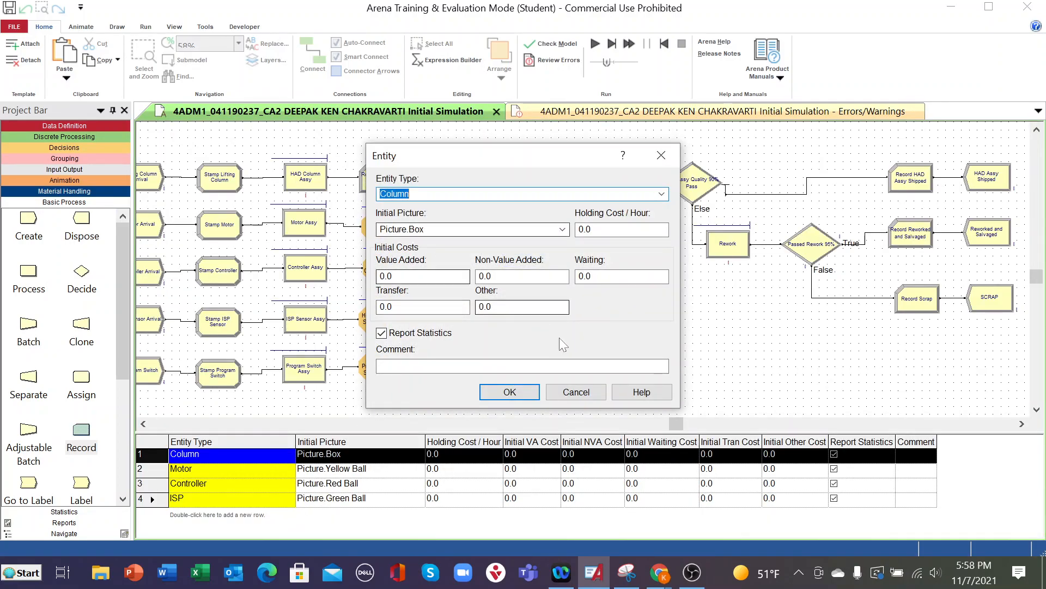
pyautogui.click(574, 391)
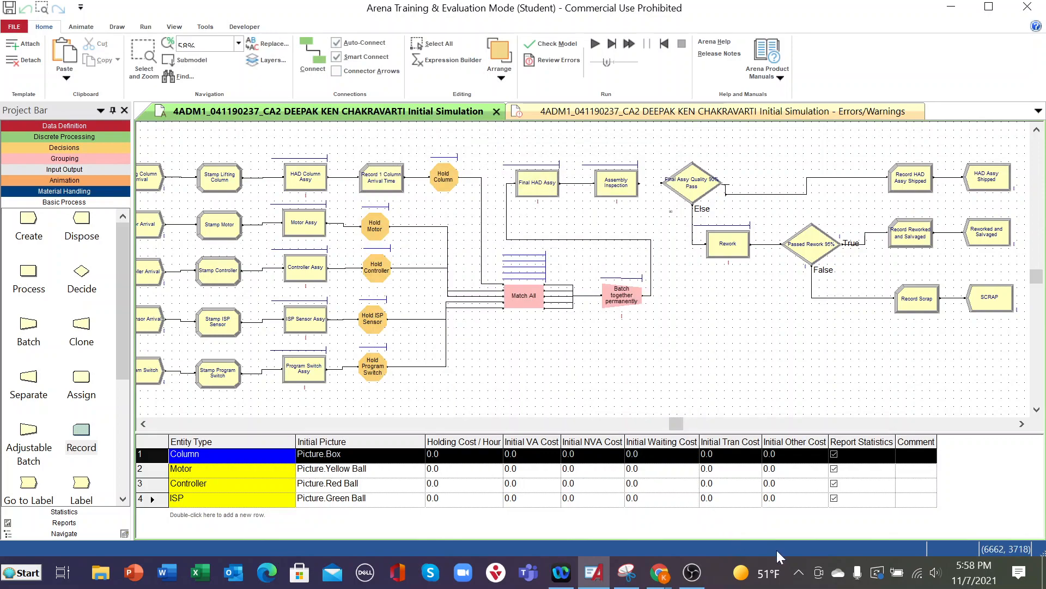
pyautogui.click(693, 572)
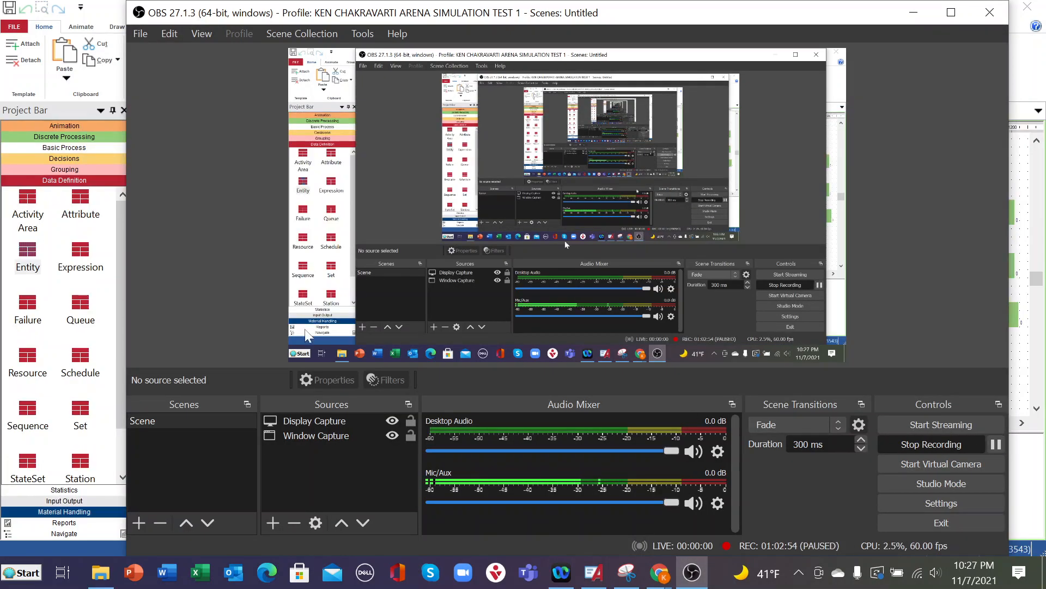
pyautogui.click(111, 371)
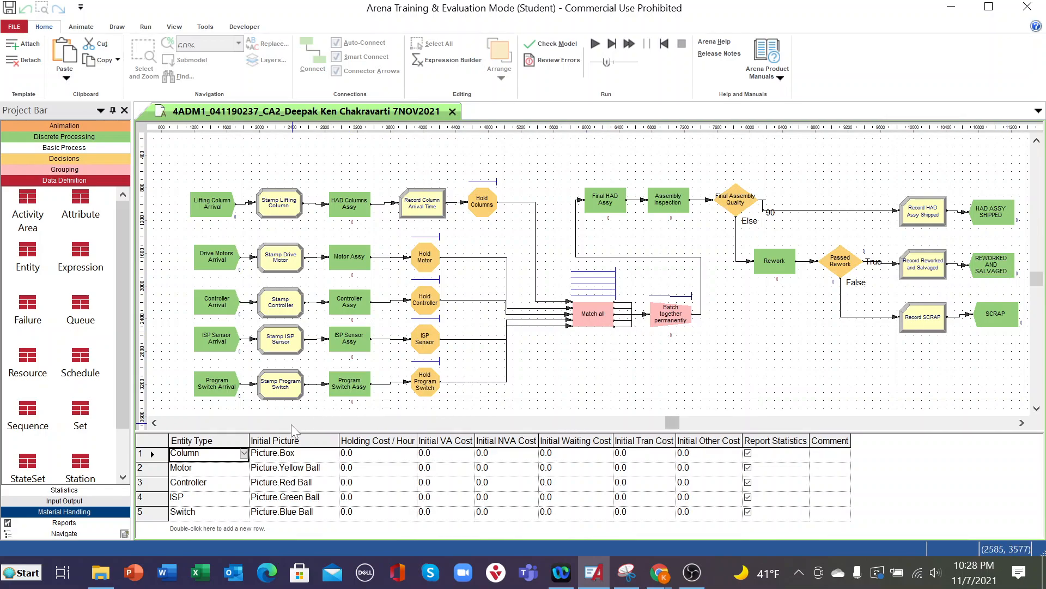
# - Display the entity definitions and enlarge the flowchart area above the spreadsheet
pyautogui.click(32, 257)
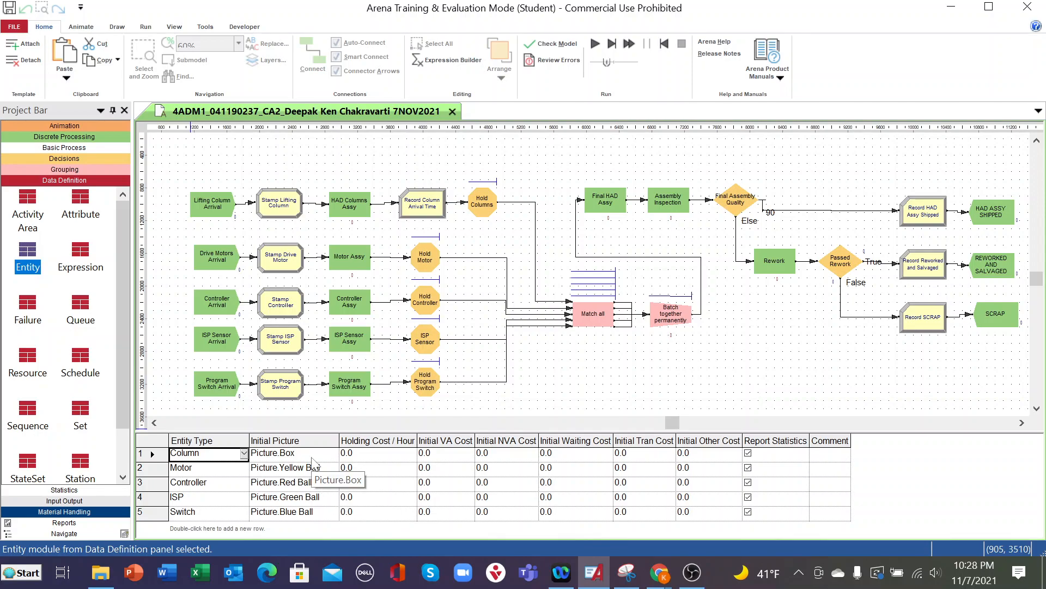
pyautogui.moveTo(337, 430); pyautogui.dragTo(336, 424)
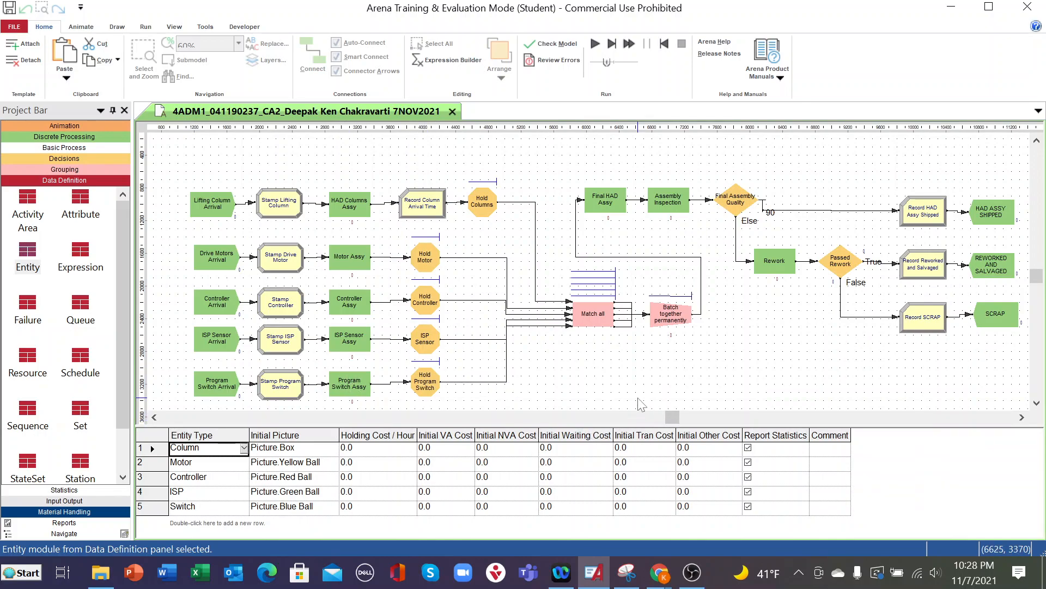
pyautogui.scroll(-1, 641, 404)
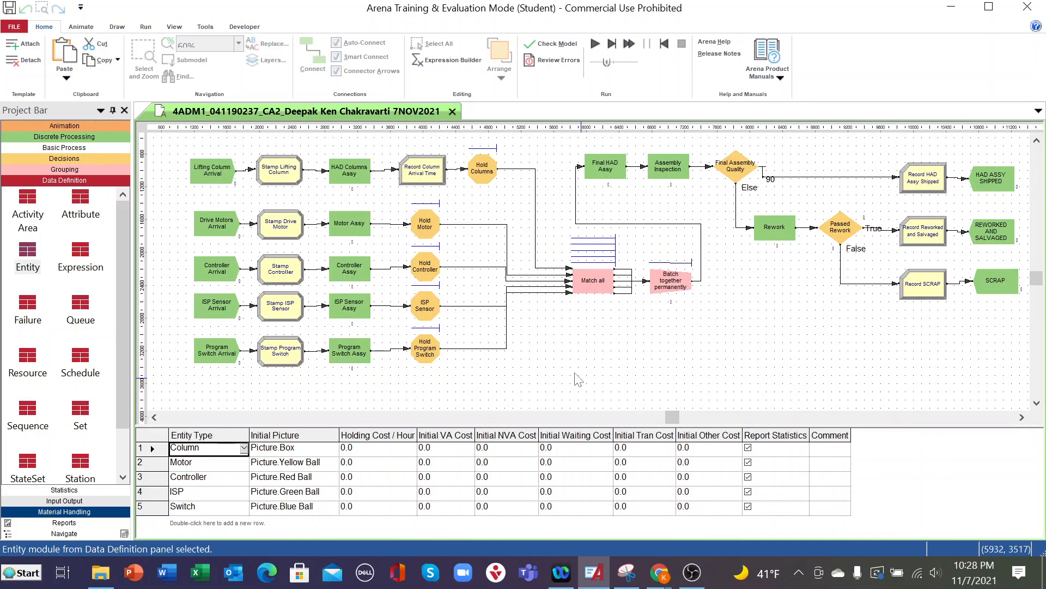
pyautogui.moveTo(676, 420); pyautogui.dragTo(642, 461)
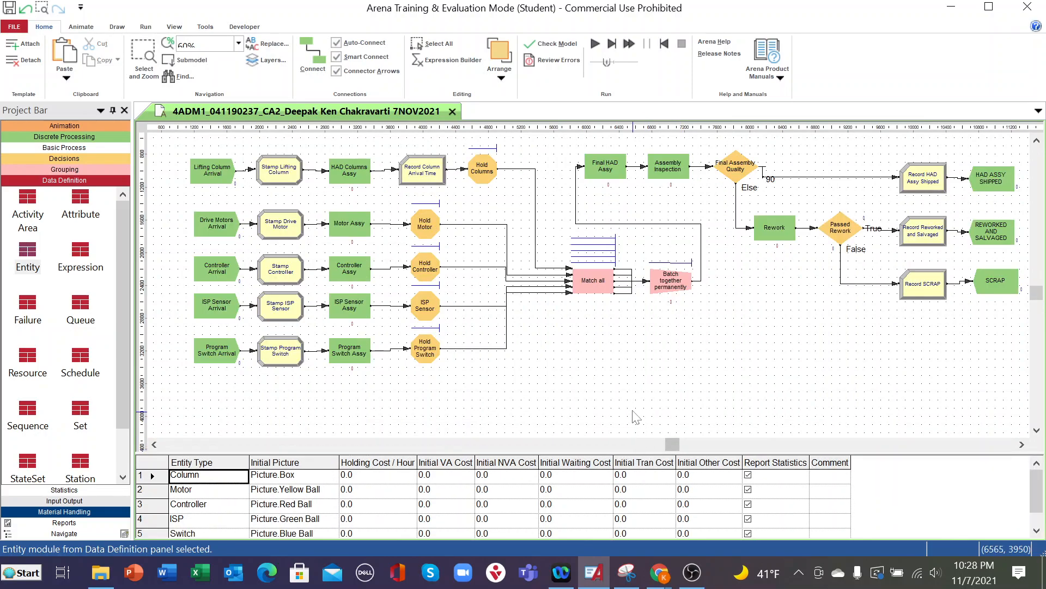
pyautogui.scroll(1, 635, 417)
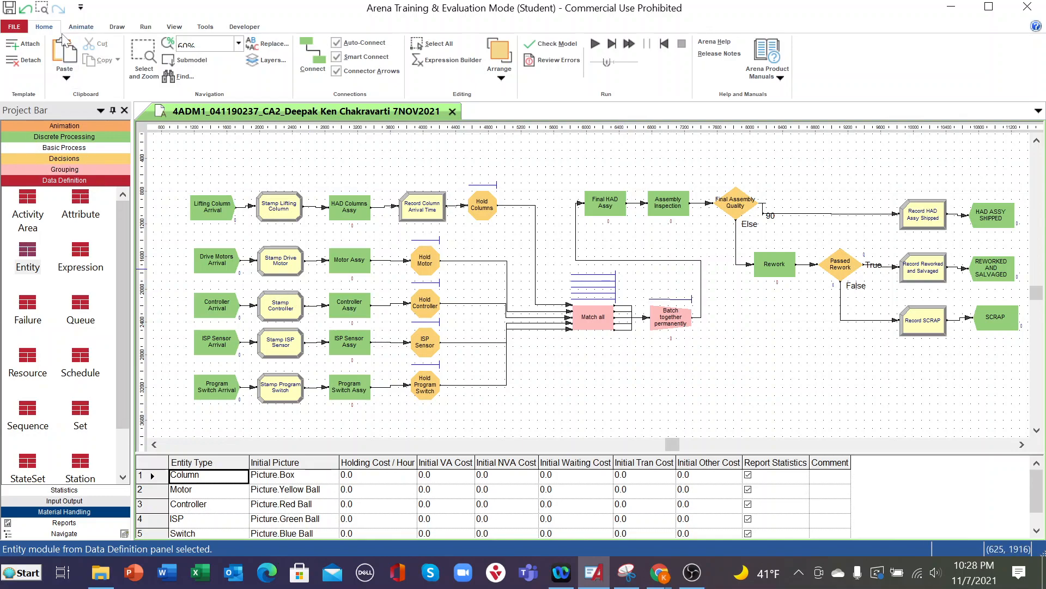
# - Draw a filled box around the whole flowchart and send it to the back behind the modules
pyautogui.click(117, 27)
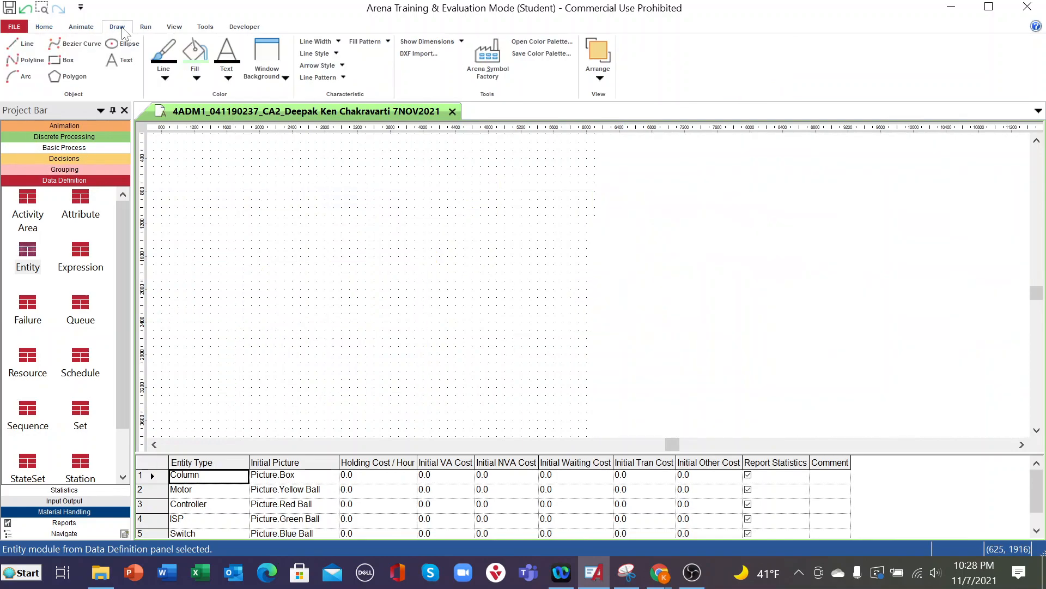
pyautogui.click(55, 60)
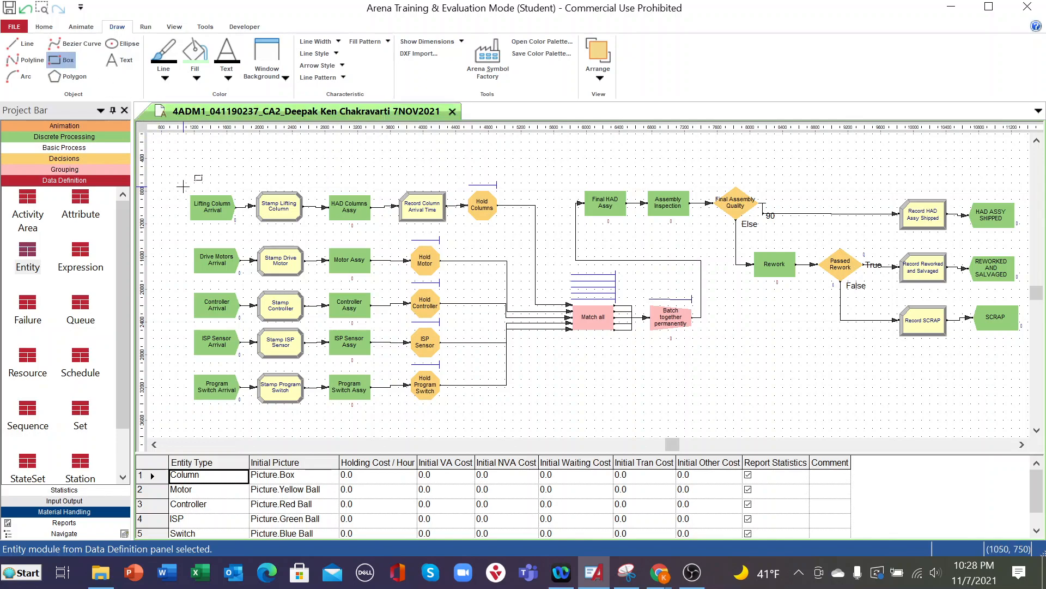
pyautogui.moveTo(186, 182); pyautogui.dragTo(1025, 419)
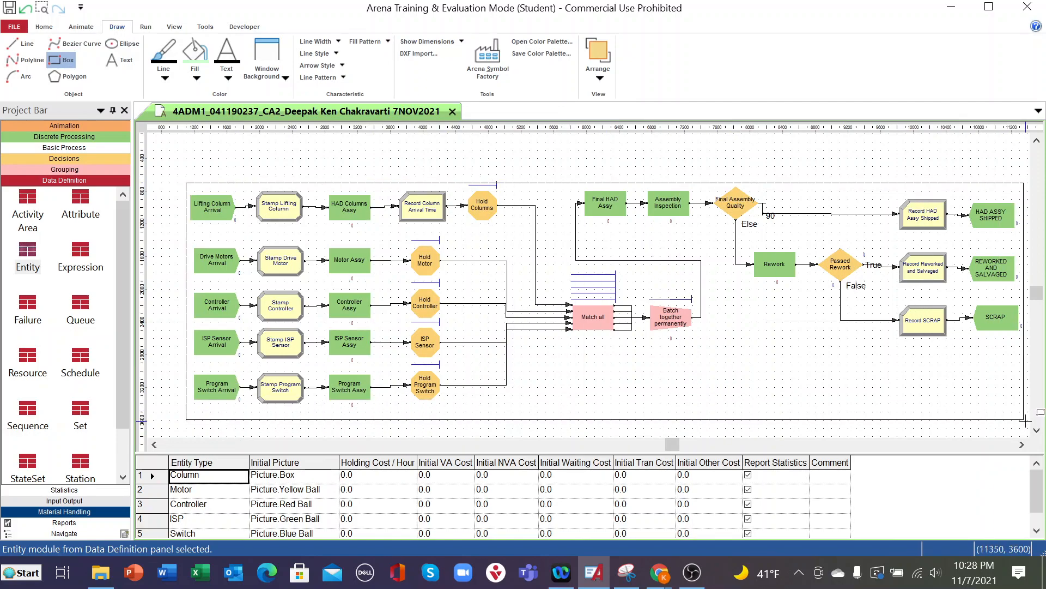
pyautogui.moveTo(1024, 420); pyautogui.dragTo(1020, 415)
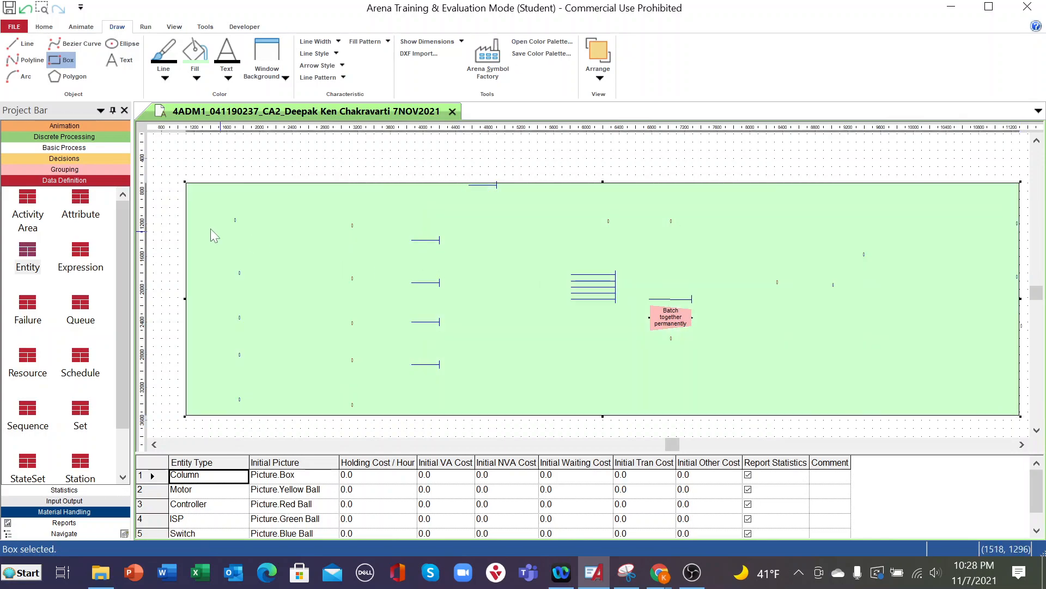
pyautogui.rightClick(500, 409)
pyautogui.click(519, 416)
pyautogui.rightClick(518, 417)
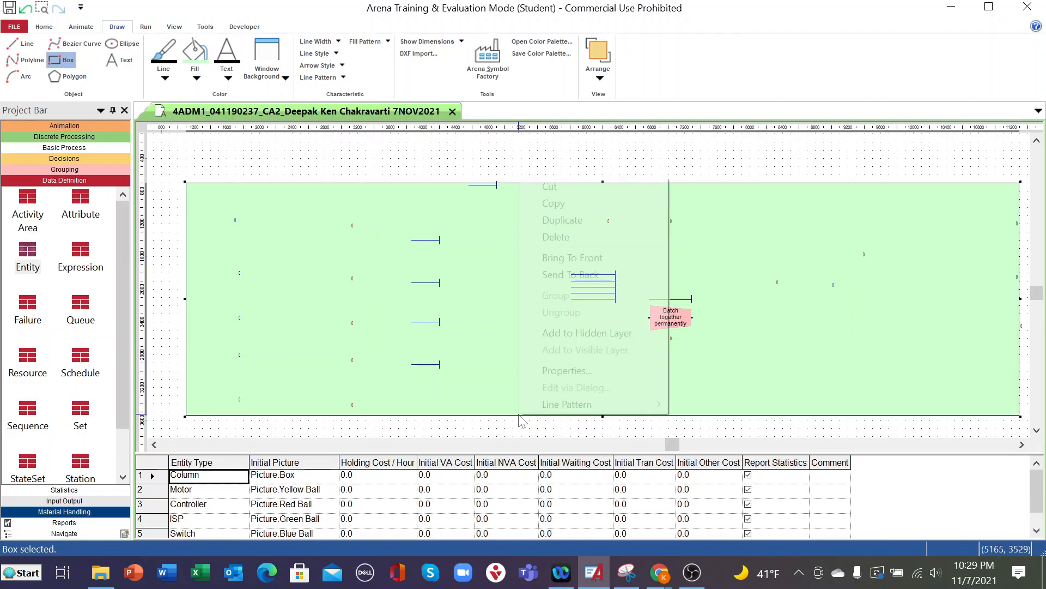
pyautogui.click(557, 273)
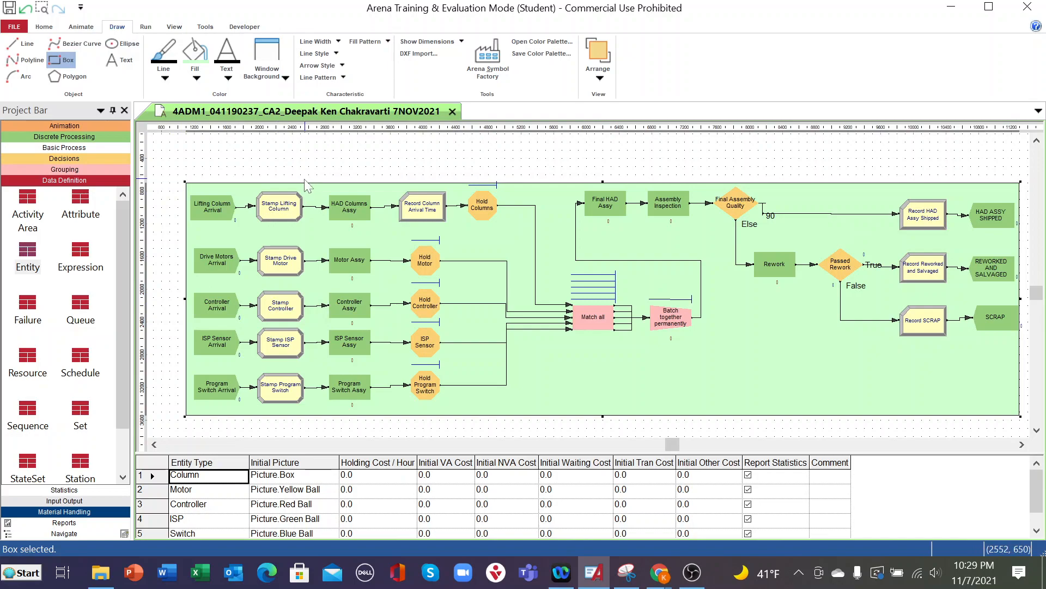
# - Reposition the background box and extend its right edge so it encloses every flowchart module
pyautogui.moveTo(303, 189); pyautogui.dragTo(280, 175)
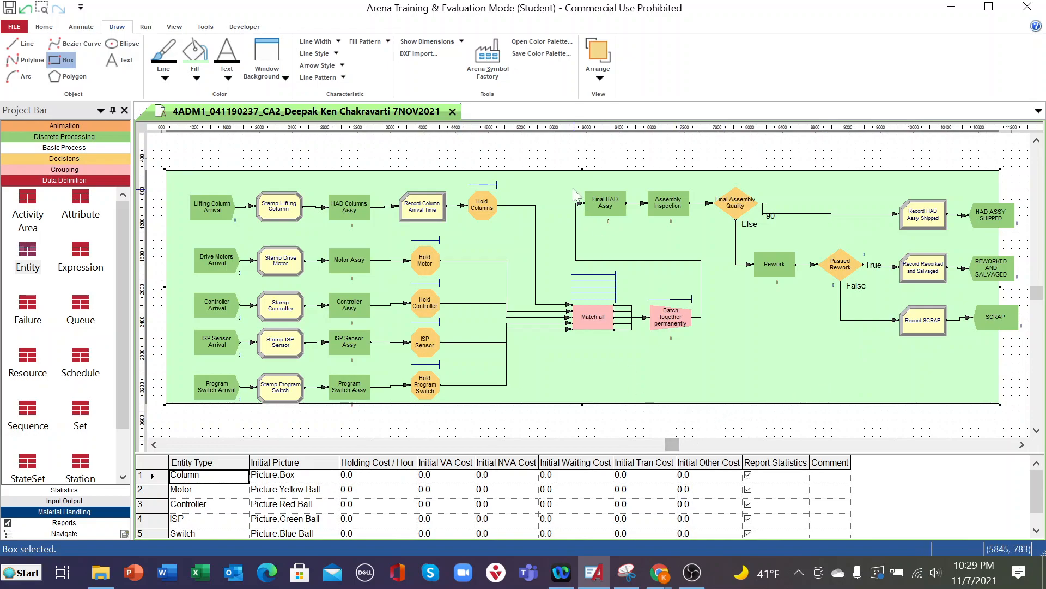
pyautogui.moveTo(559, 173); pyautogui.dragTo(581, 180)
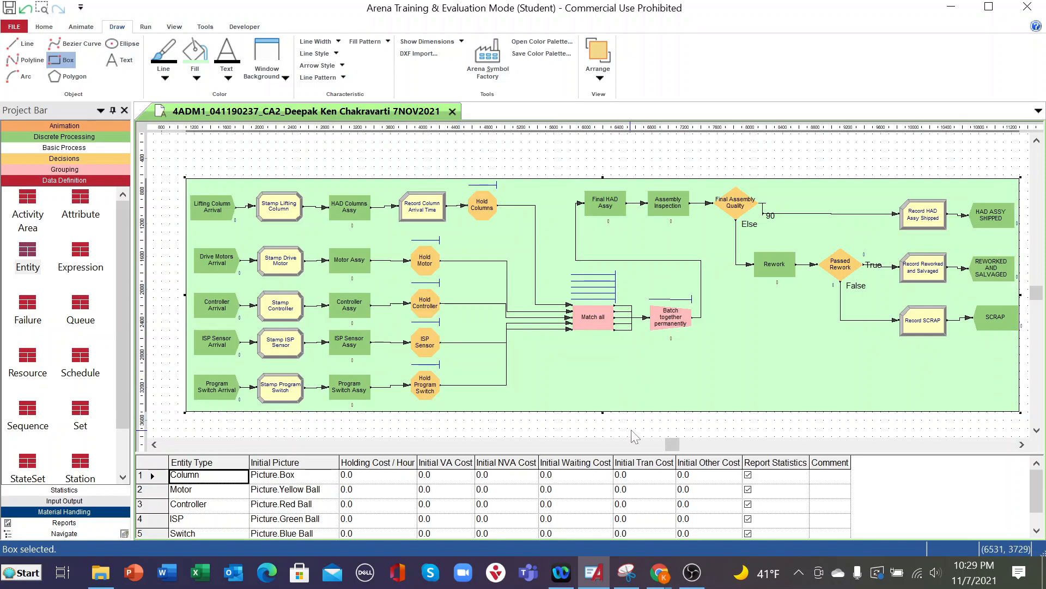
pyautogui.moveTo(673, 445); pyautogui.dragTo(683, 449)
pyautogui.moveTo(1018, 295); pyautogui.dragTo(1028, 294)
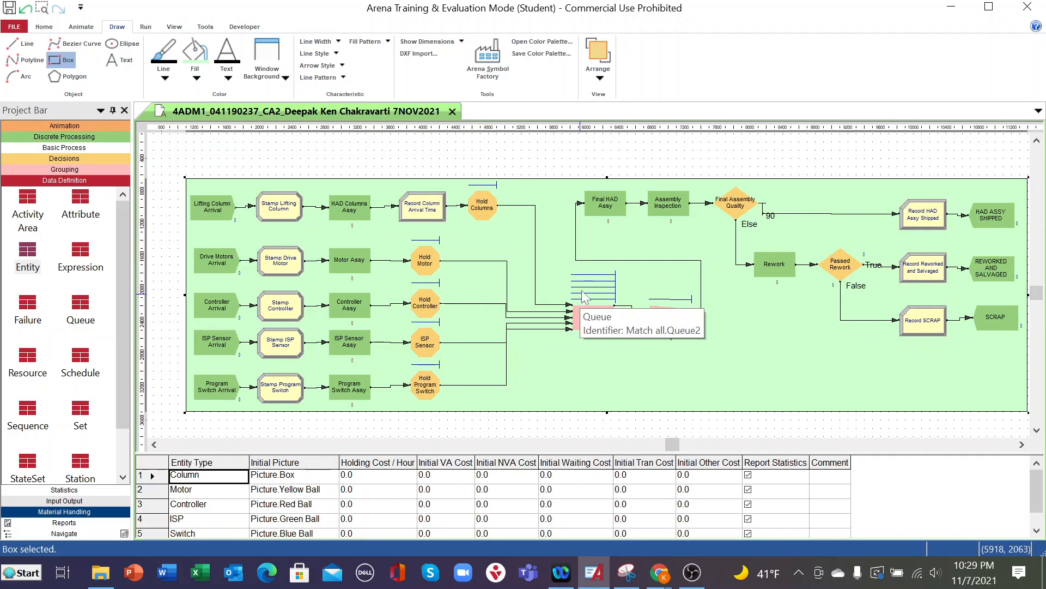
pyautogui.moveTo(673, 444); pyautogui.dragTo(683, 445)
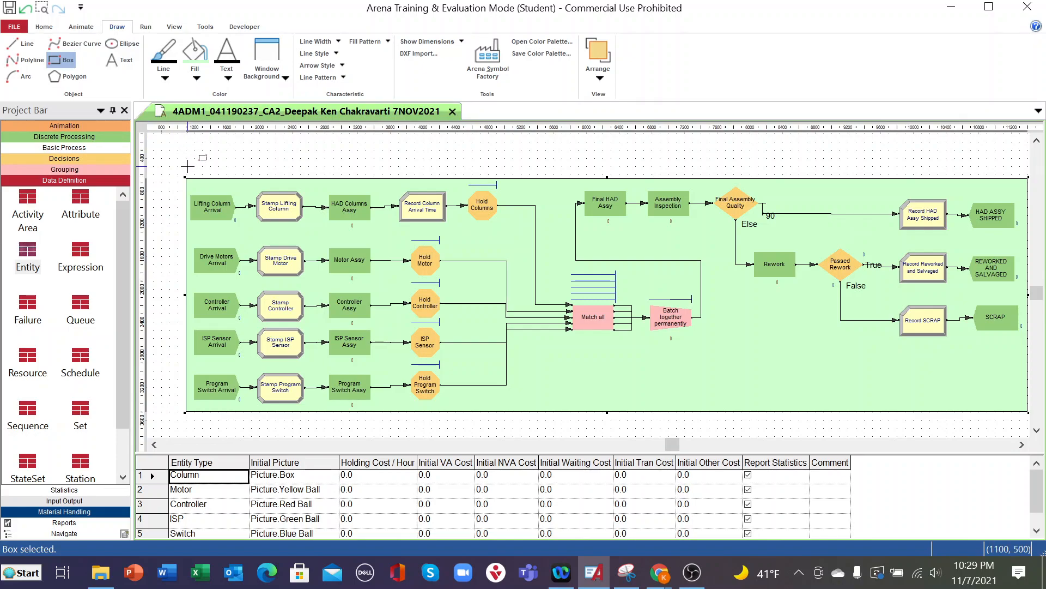
# - Draw a shallow title box just above the background box, spanning about its full width
pyautogui.press('Escape')
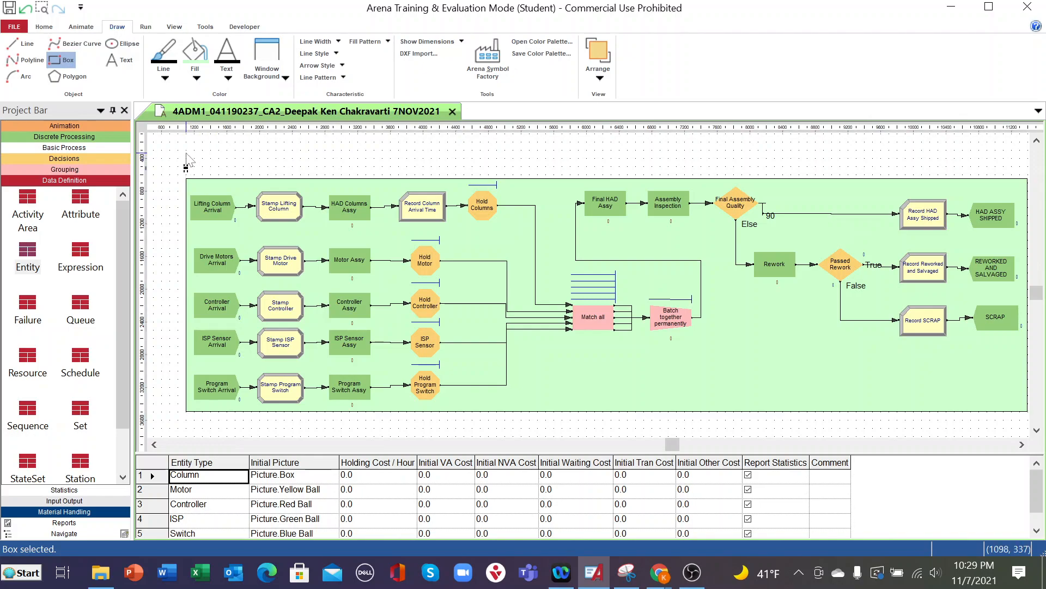
pyautogui.press('Delete')
pyautogui.click(69, 66)
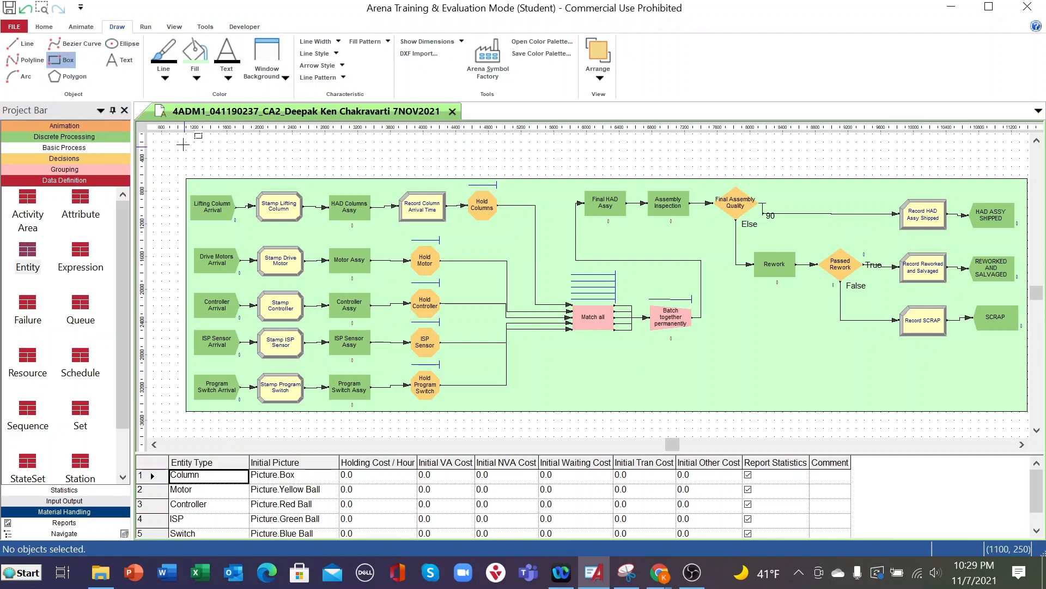
pyautogui.moveTo(185, 146); pyautogui.dragTo(1028, 175)
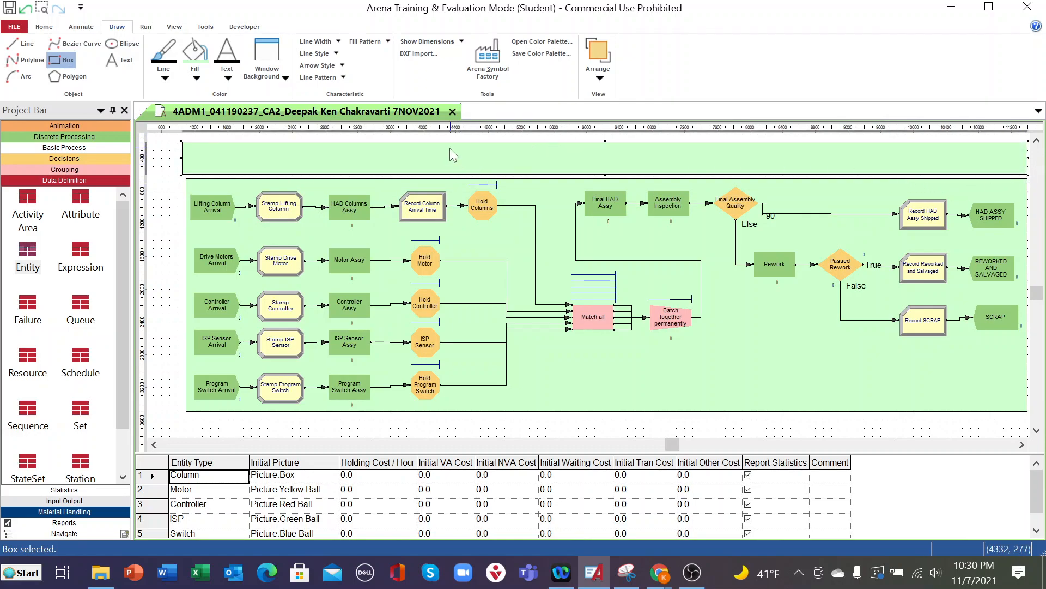
# - Create a text label reading "Initial Arena Simulation for Height-Adjustable-Desk (HAD) Column Assembly Process"
pyautogui.click(127, 61)
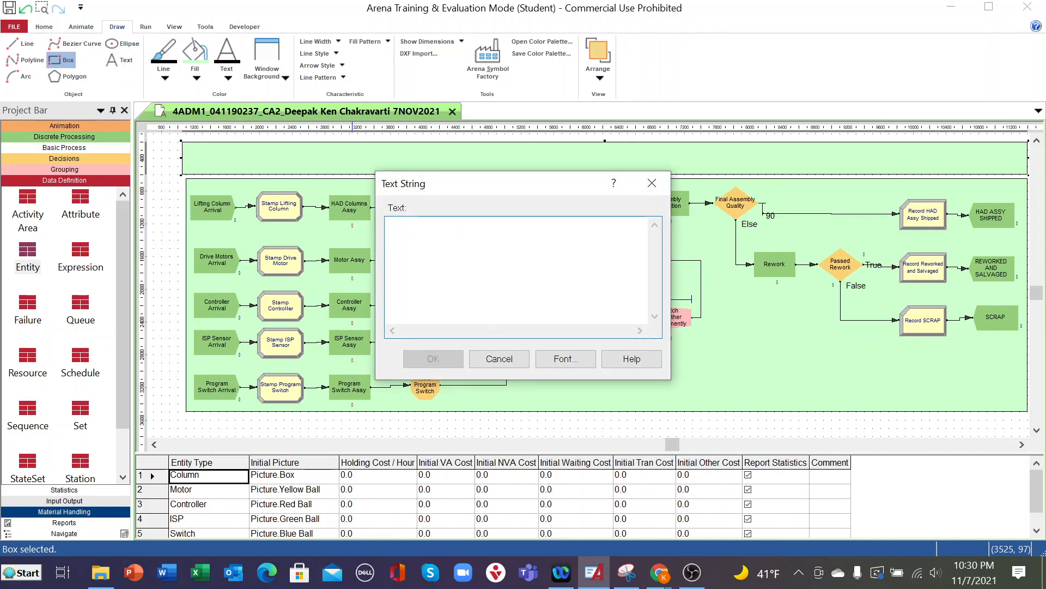
pyautogui.write('Ini')
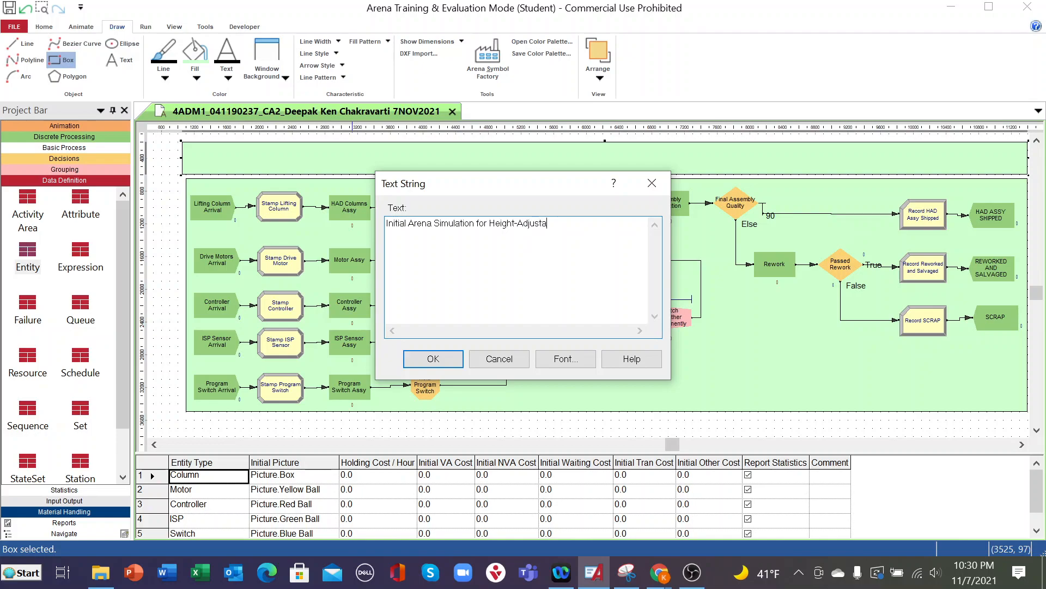
pyautogui.write('-Desk (HAD) Column')
pyautogui.write('Ass')
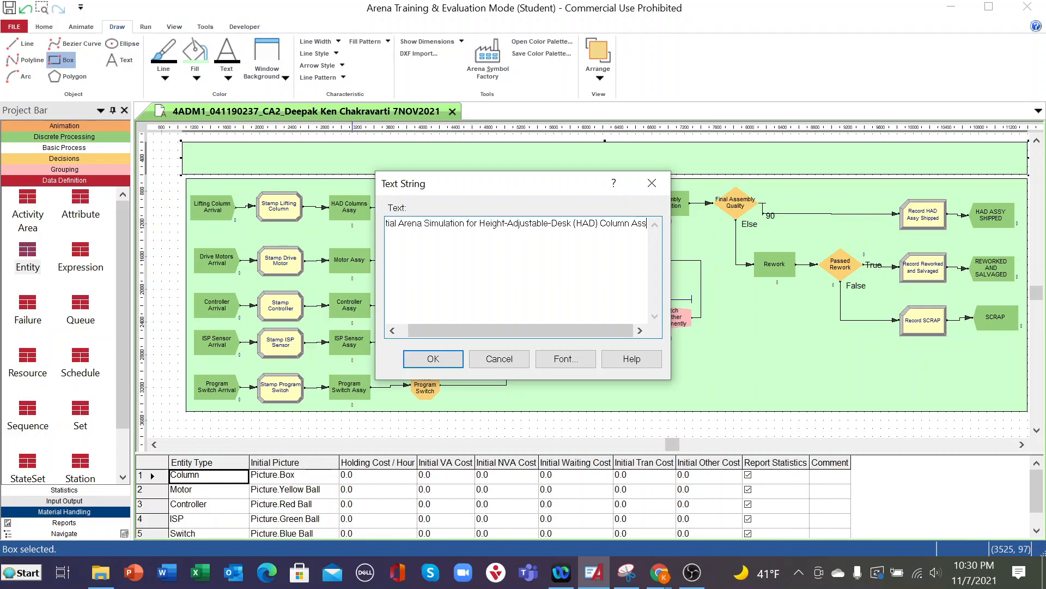
pyautogui.write('embly')
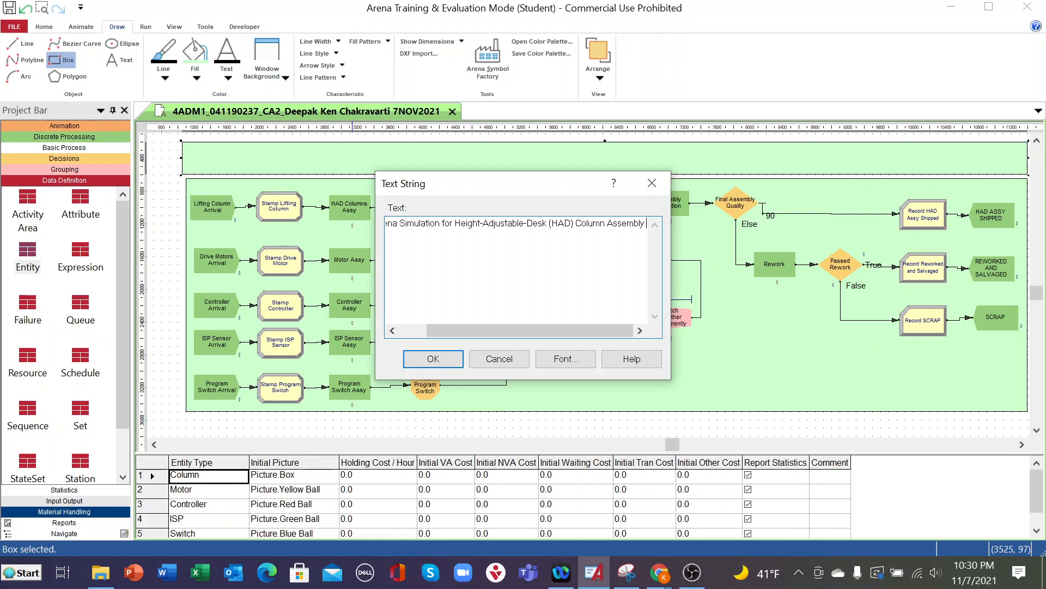
pyautogui.write('P')
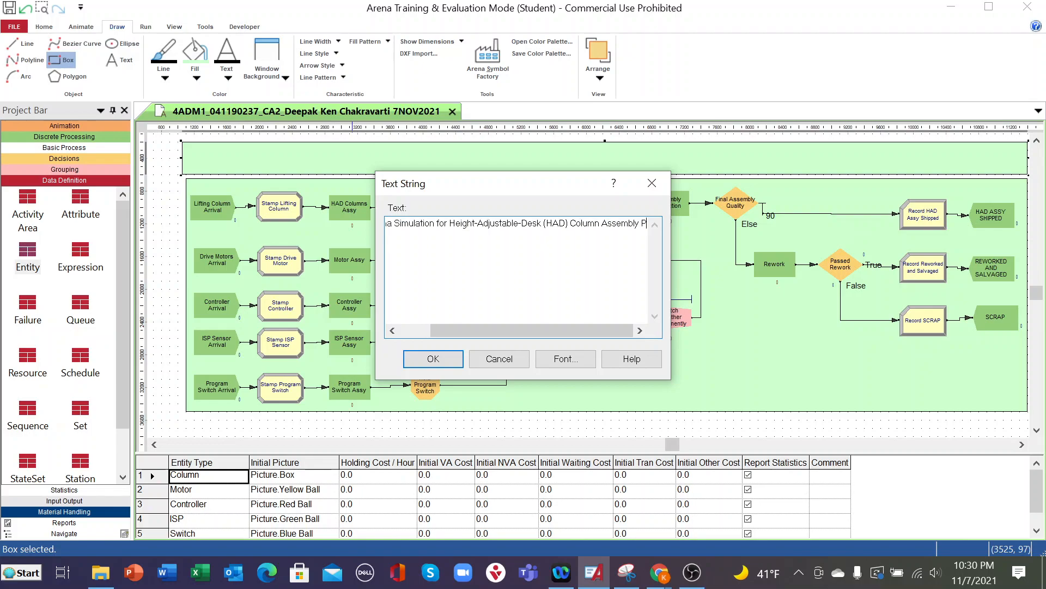
pyautogui.write('rocess')
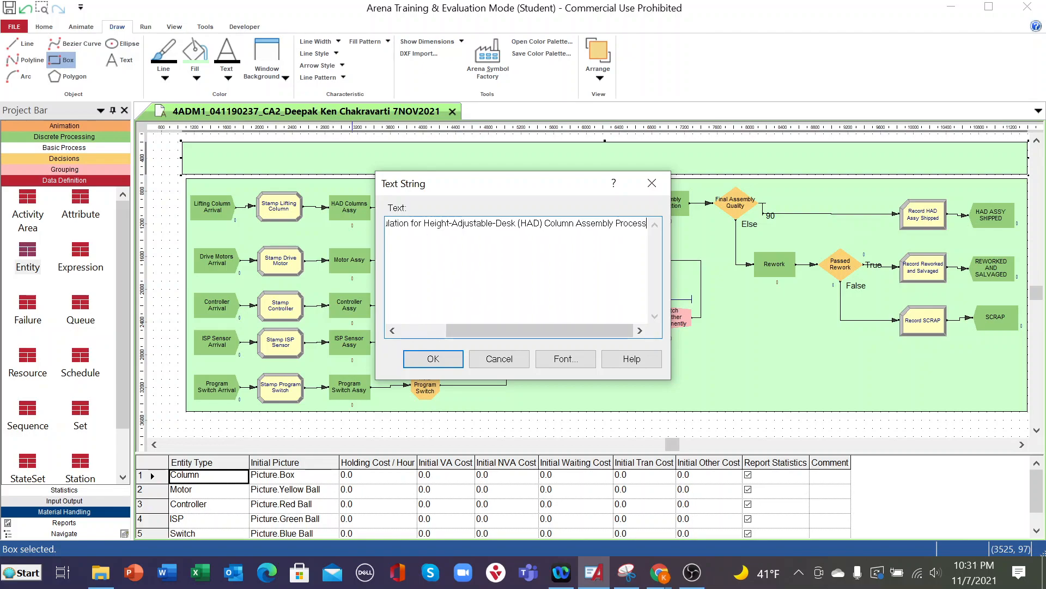
# - Set the title text to font size 14 and place it roughly centred inside the title box
pyautogui.click(566, 359)
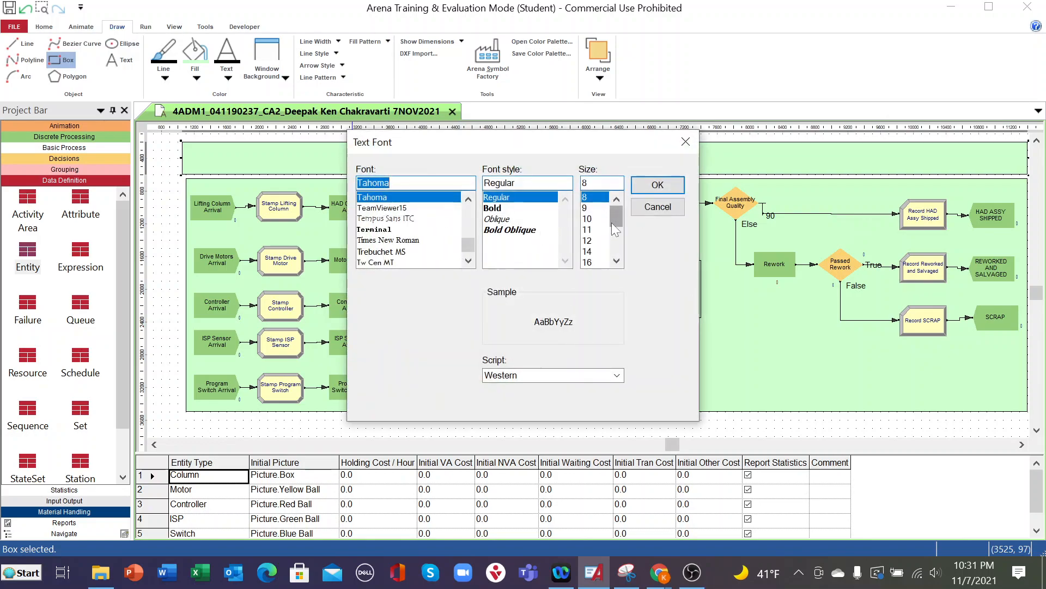
pyautogui.click(587, 251)
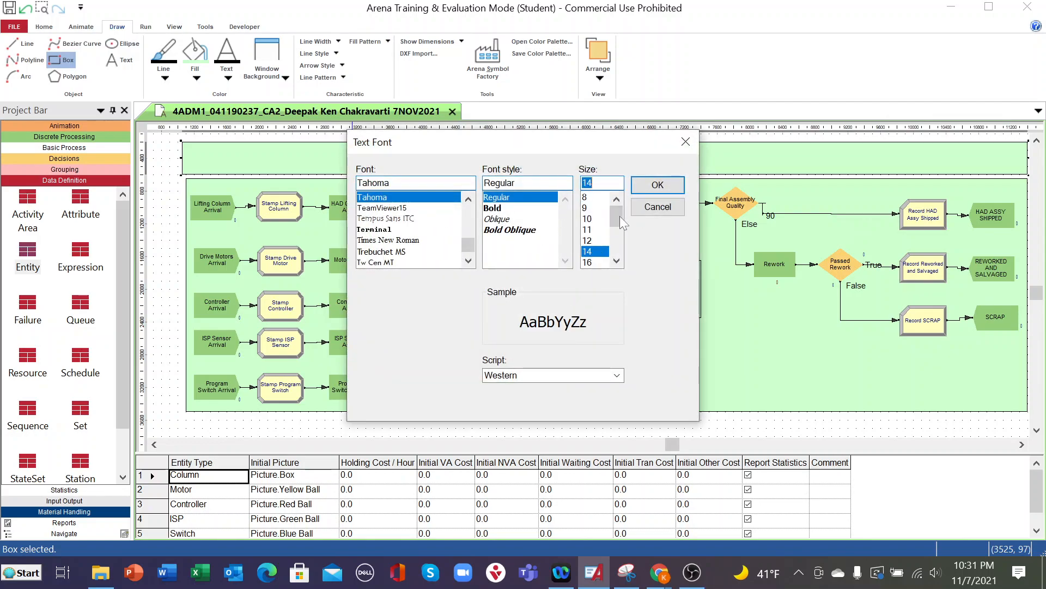
pyautogui.click(658, 185)
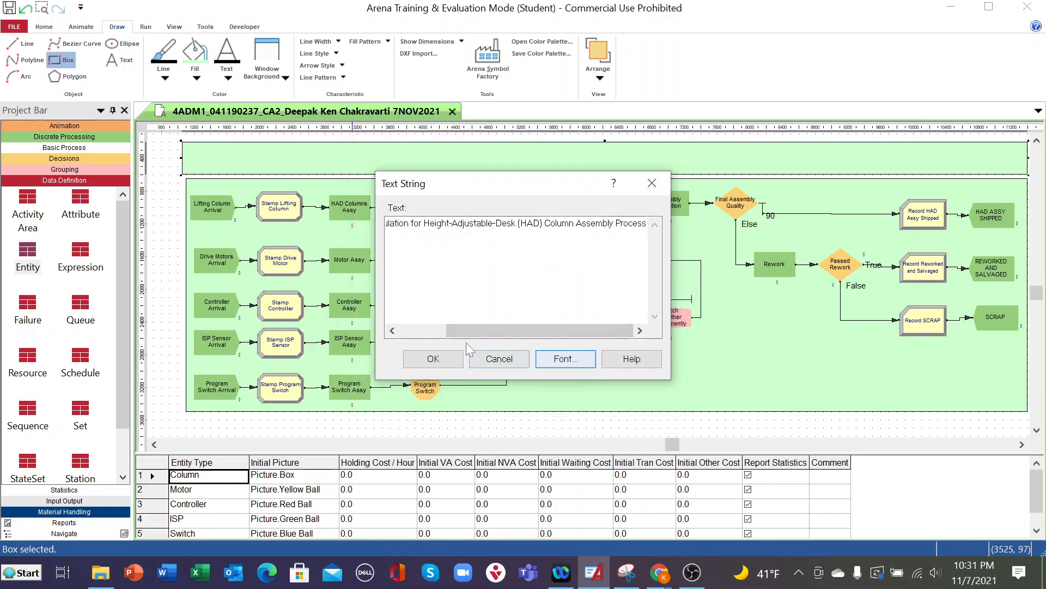
pyautogui.click(436, 360)
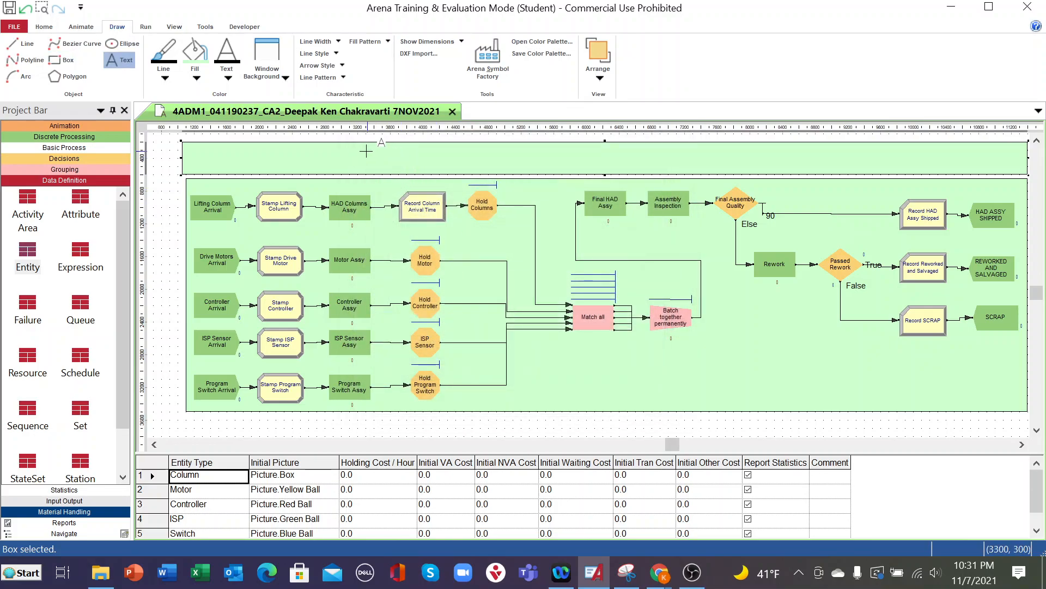
pyautogui.click(343, 172)
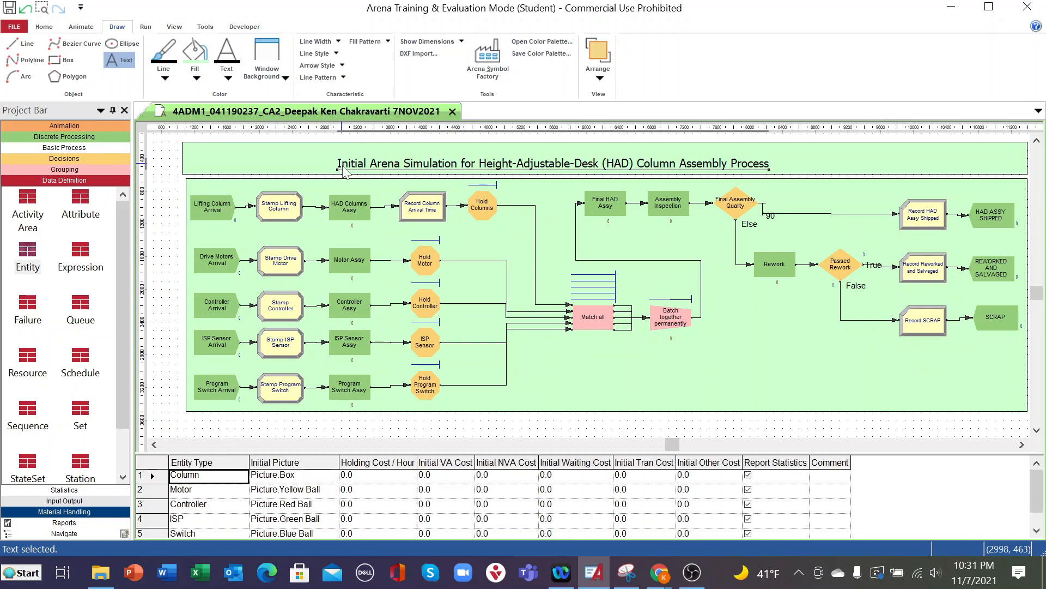
pyautogui.moveTo(395, 170); pyautogui.dragTo(450, 167)
pyautogui.click(383, 164)
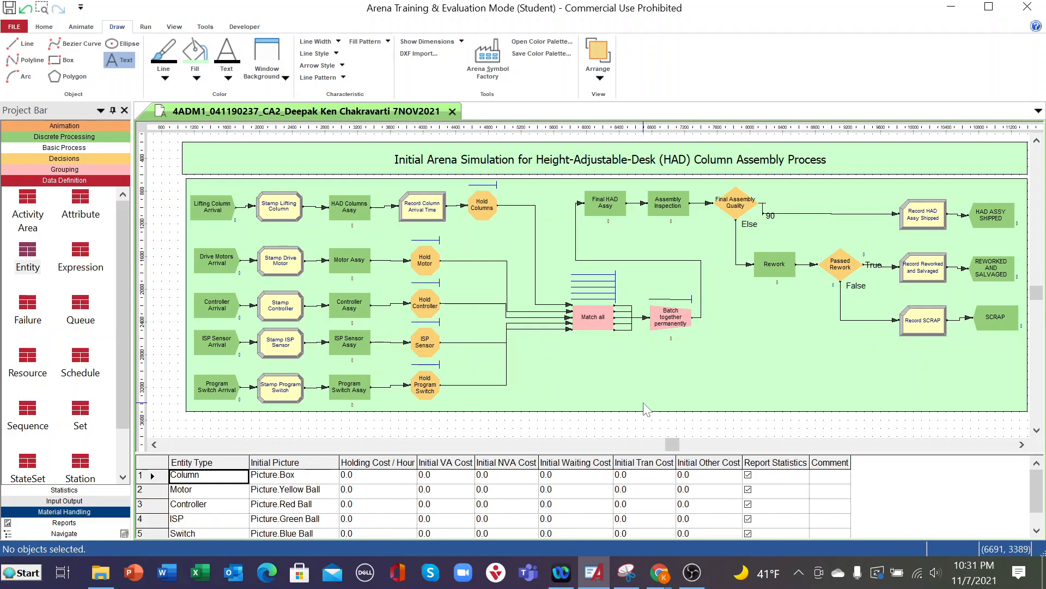
# - Adjust the title box's left edge to line up with the background box below it
pyautogui.click(202, 175)
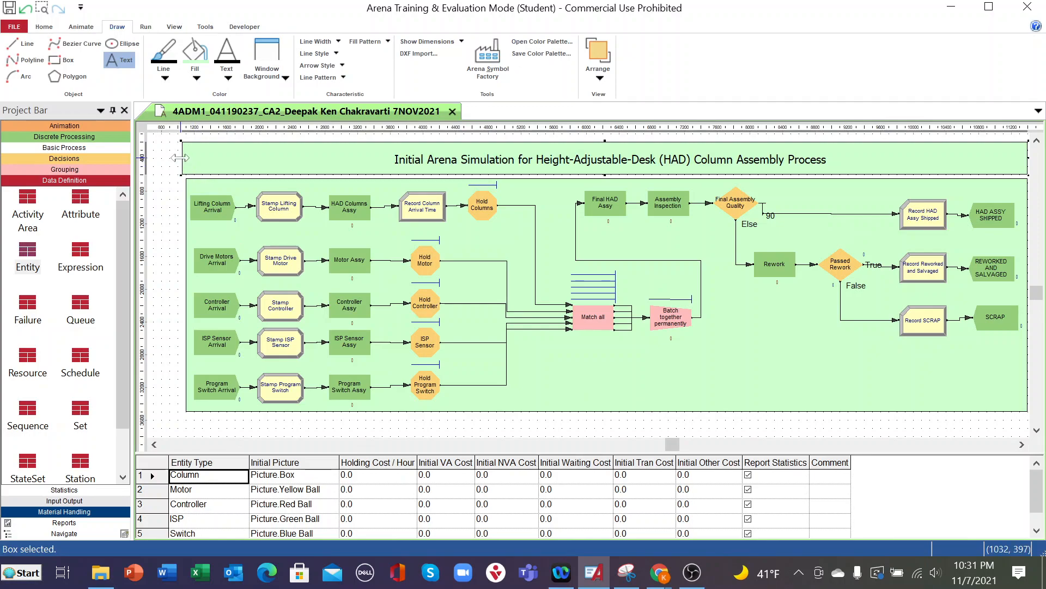
pyautogui.moveTo(180, 157); pyautogui.dragTo(182, 158)
pyautogui.moveTo(184, 157); pyautogui.dragTo(187, 158)
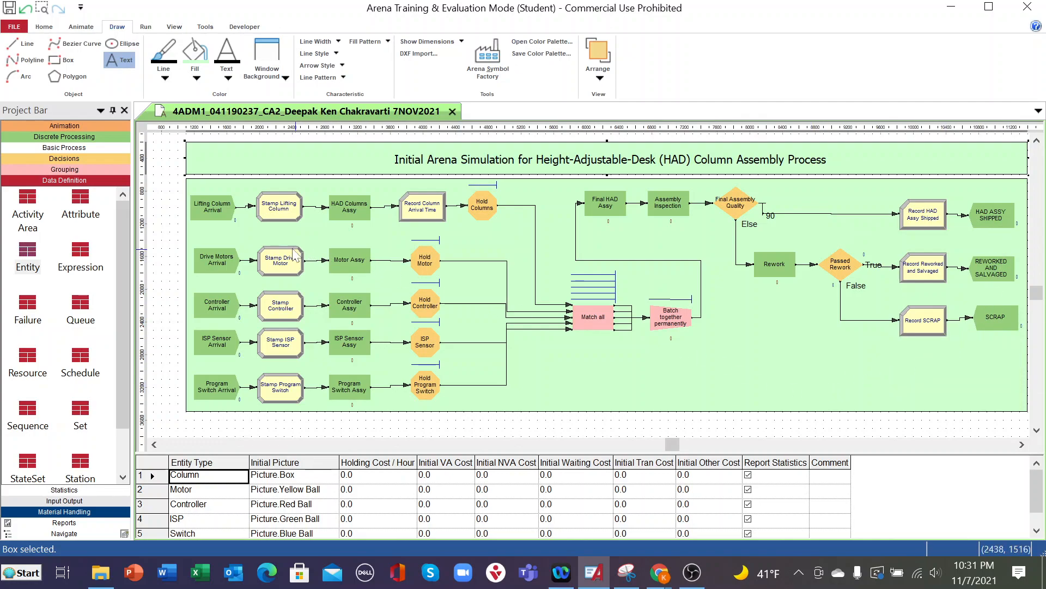
pyautogui.click(180, 244)
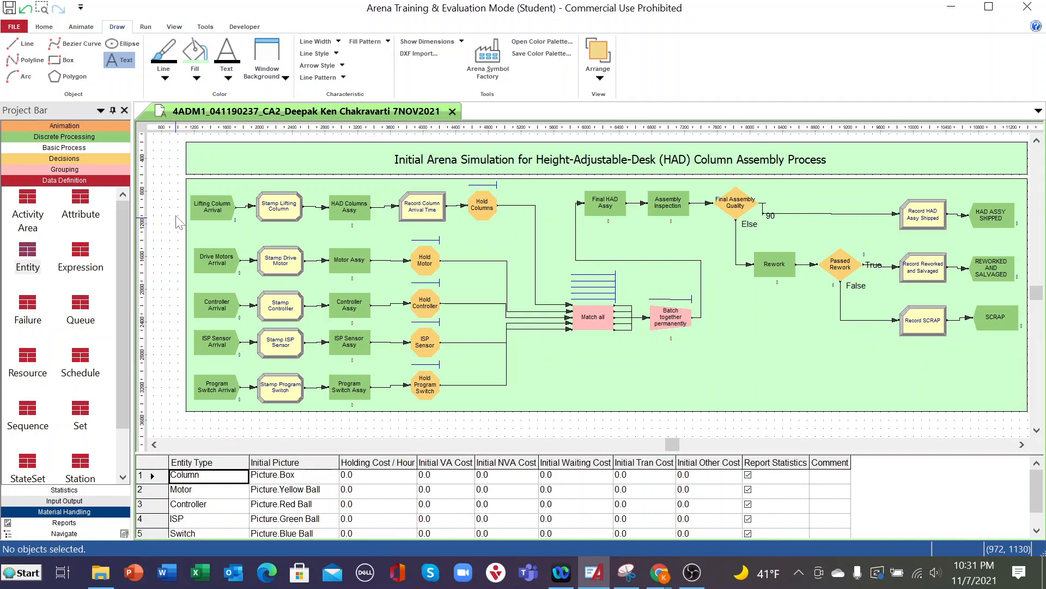
# - Remove the word "are" before "moves" from the project description in the run setup's project parameters and apply the change
pyautogui.click(44, 27)
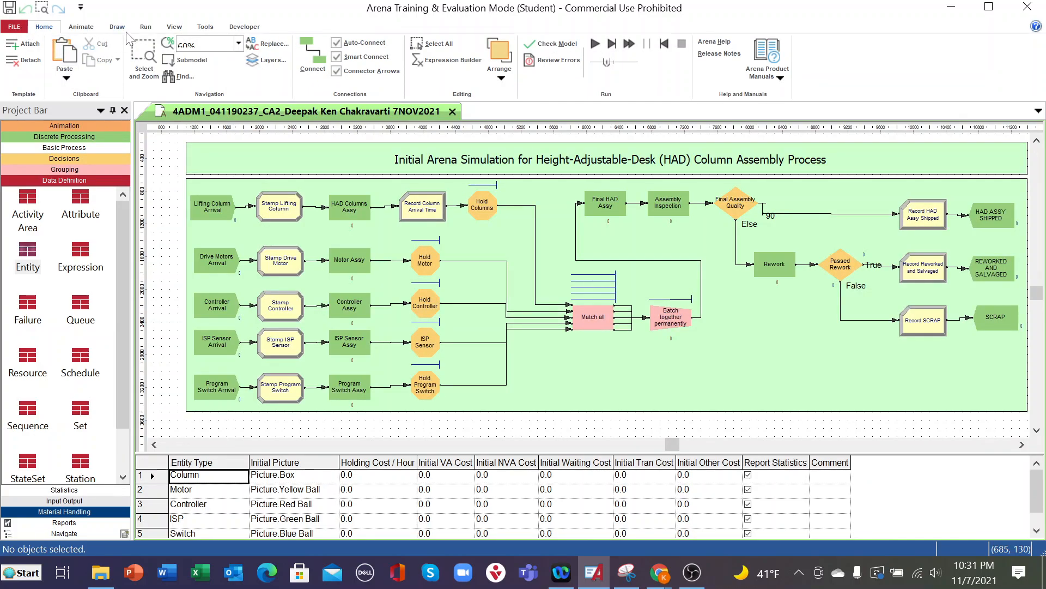
pyautogui.click(145, 28)
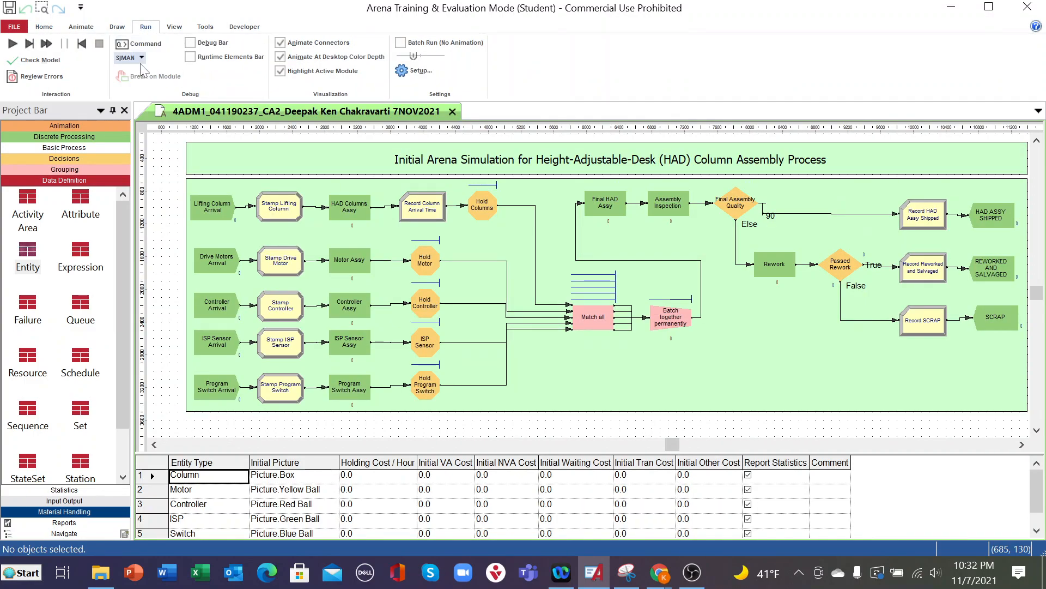
pyautogui.click(47, 29)
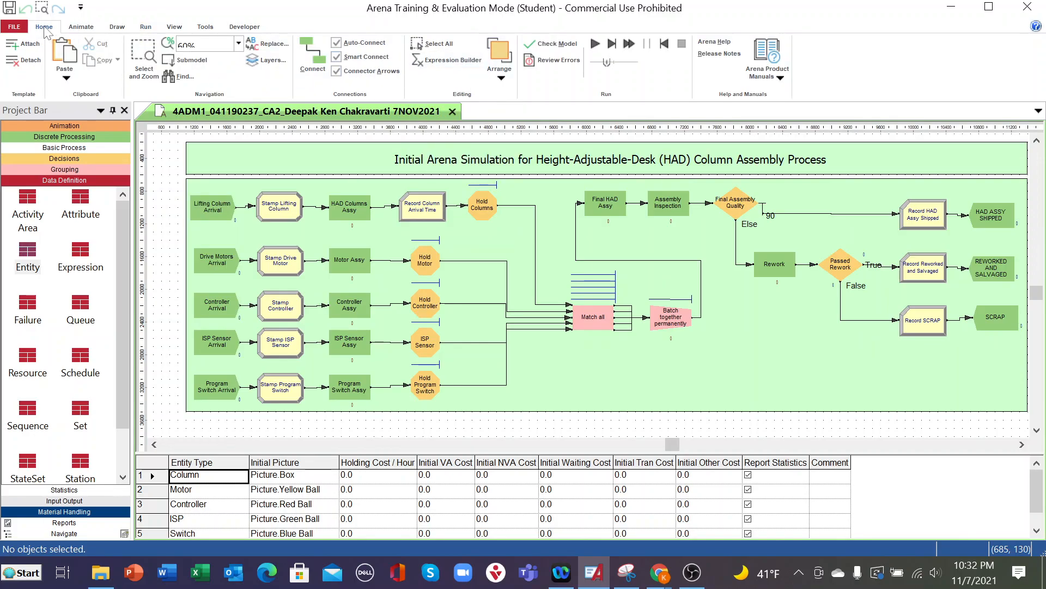
pyautogui.click(146, 30)
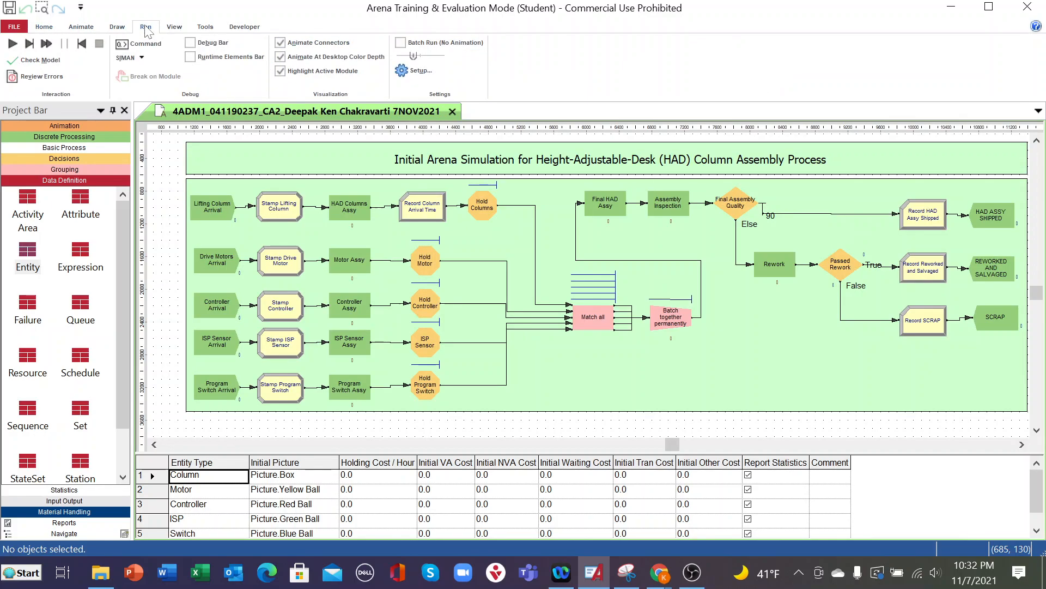
pyautogui.click(402, 71)
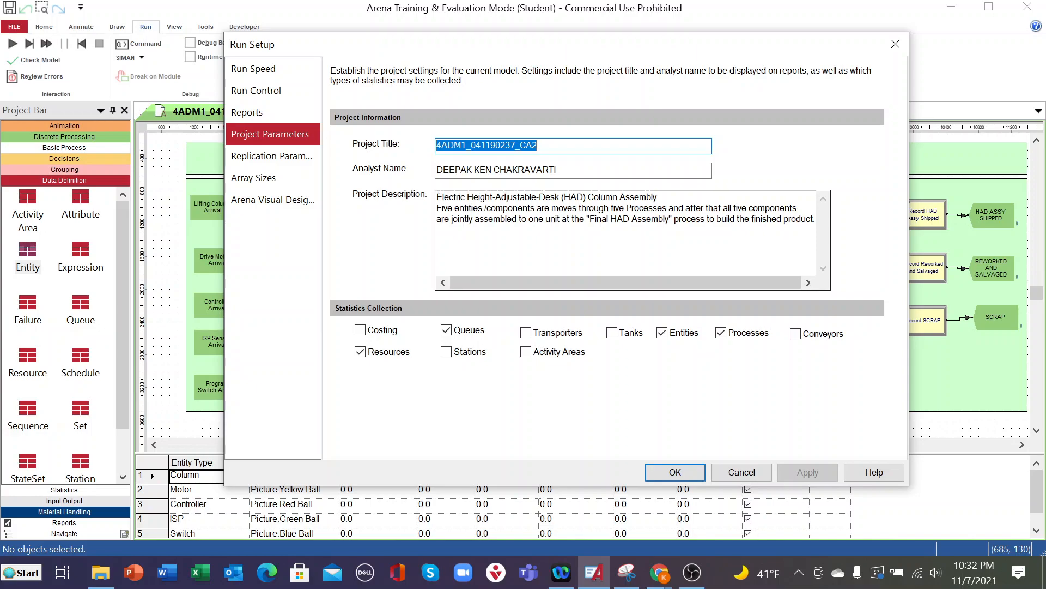
pyautogui.click(549, 208)
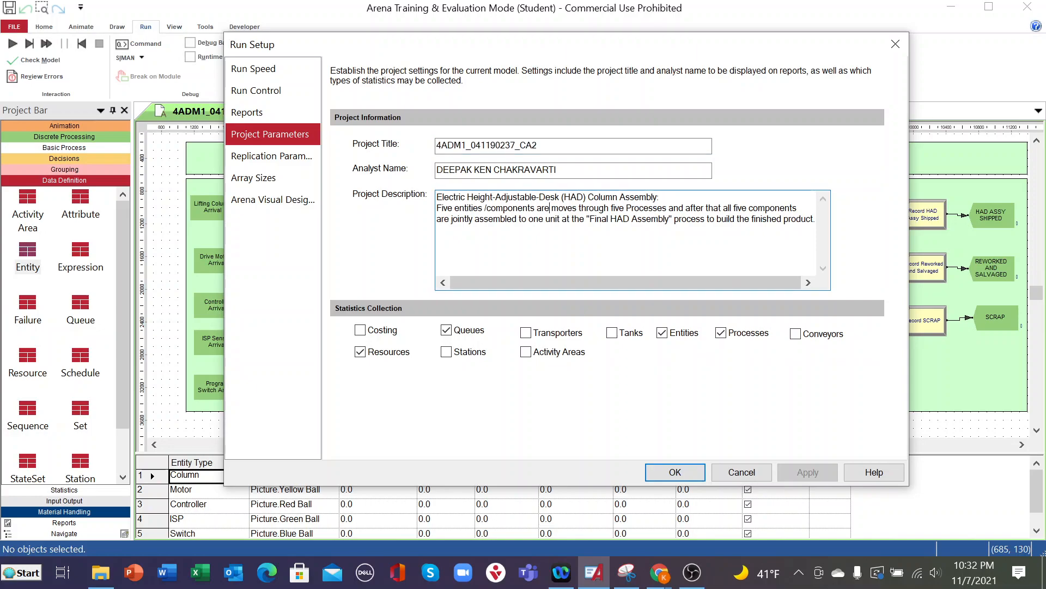
pyautogui.press('BackSpace')
pyautogui.press('BackSpace')
pyautogui.press('BackSpace')
pyautogui.press('BackSpace')
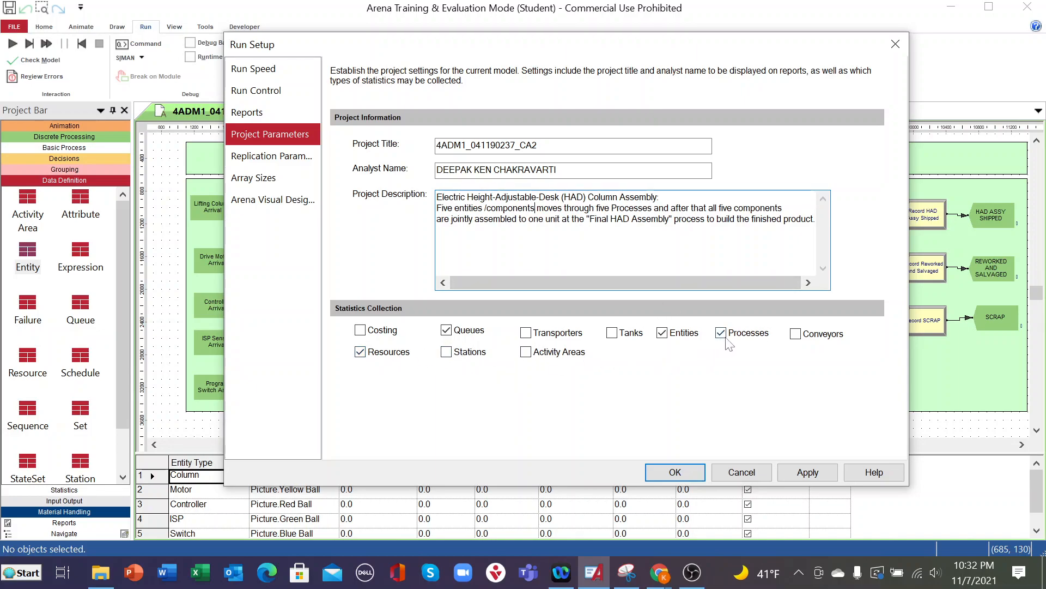
pyautogui.click(807, 473)
pyautogui.click(687, 474)
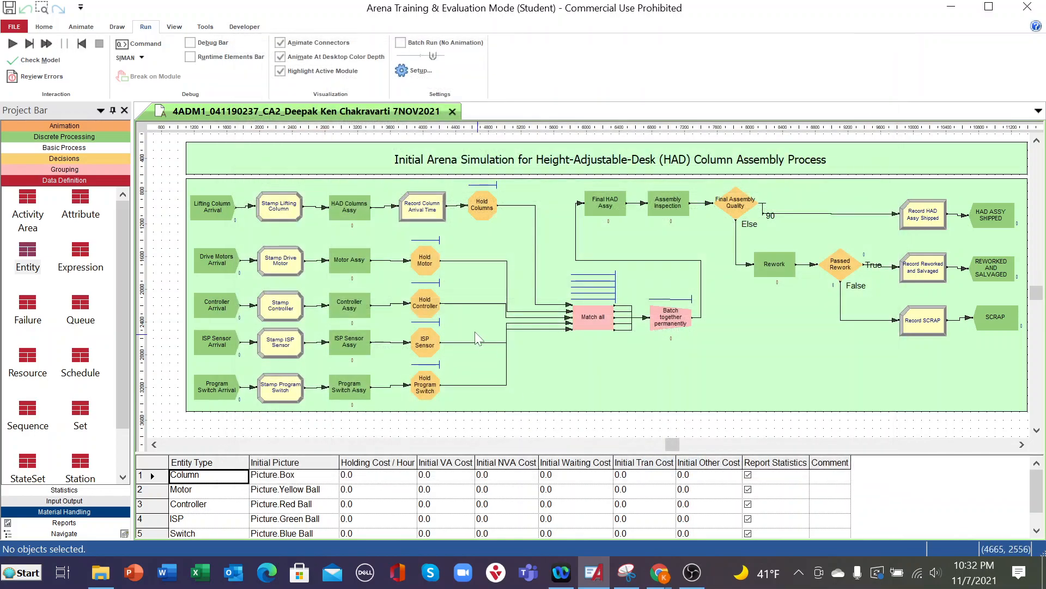
# - Set the replication start date to November 7, 2021 in the run setup and apply it
pyautogui.click(414, 71)
pyautogui.click(276, 156)
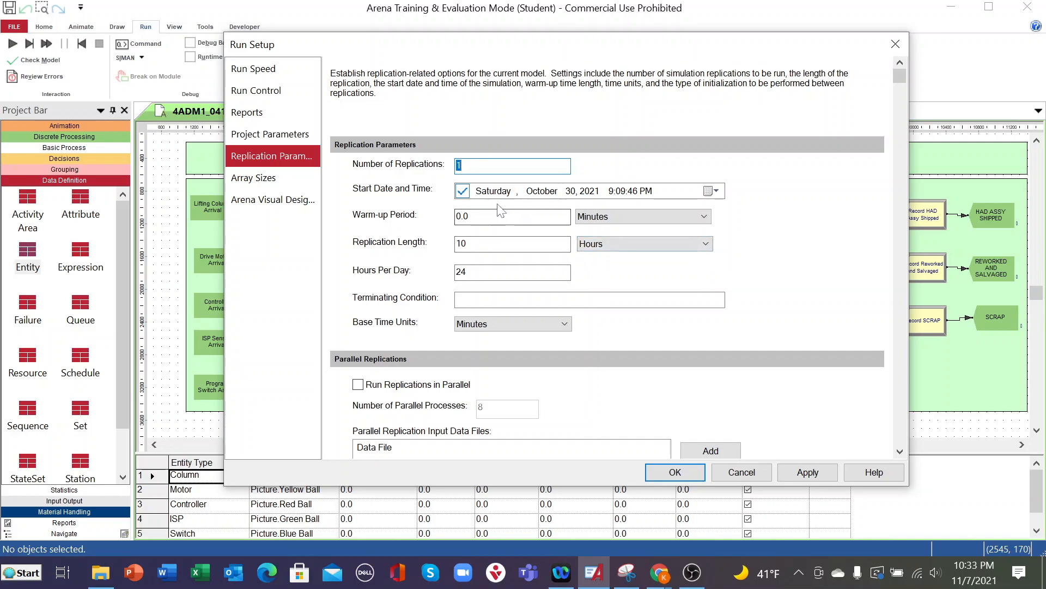
pyautogui.click(712, 191)
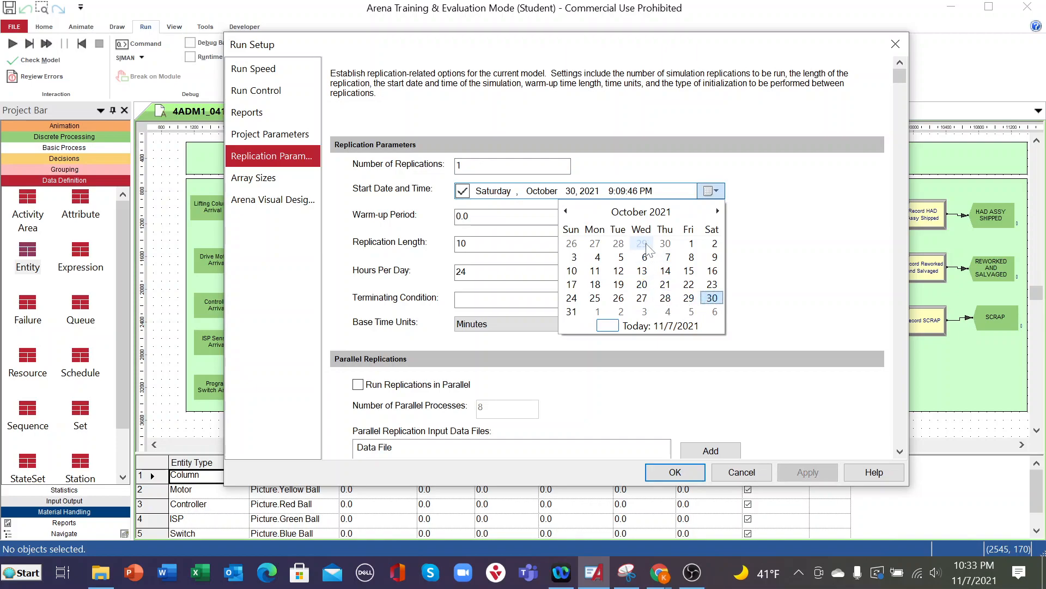
pyautogui.click(718, 211)
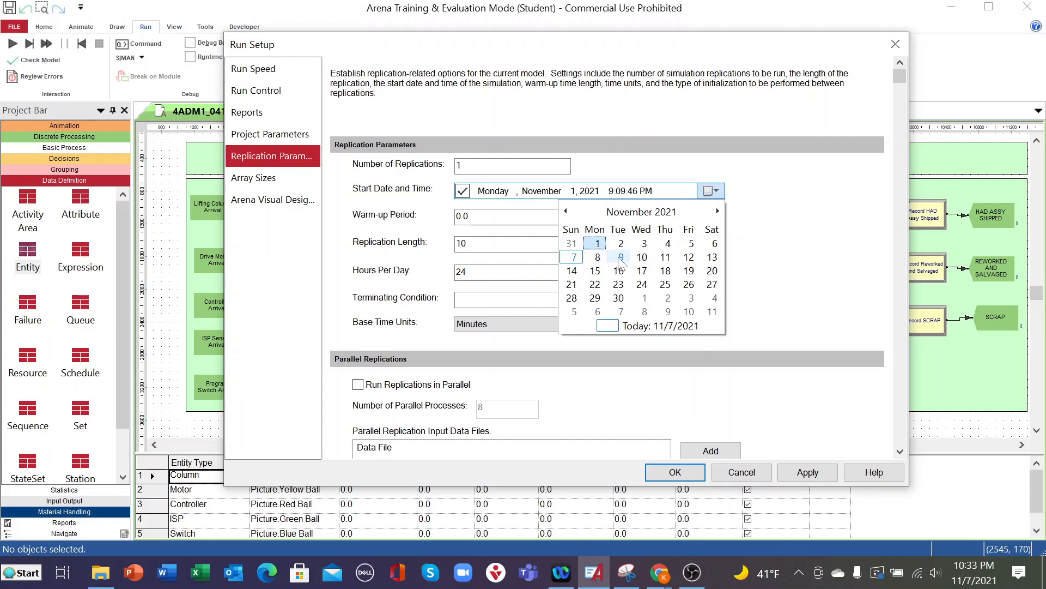
pyautogui.click(574, 256)
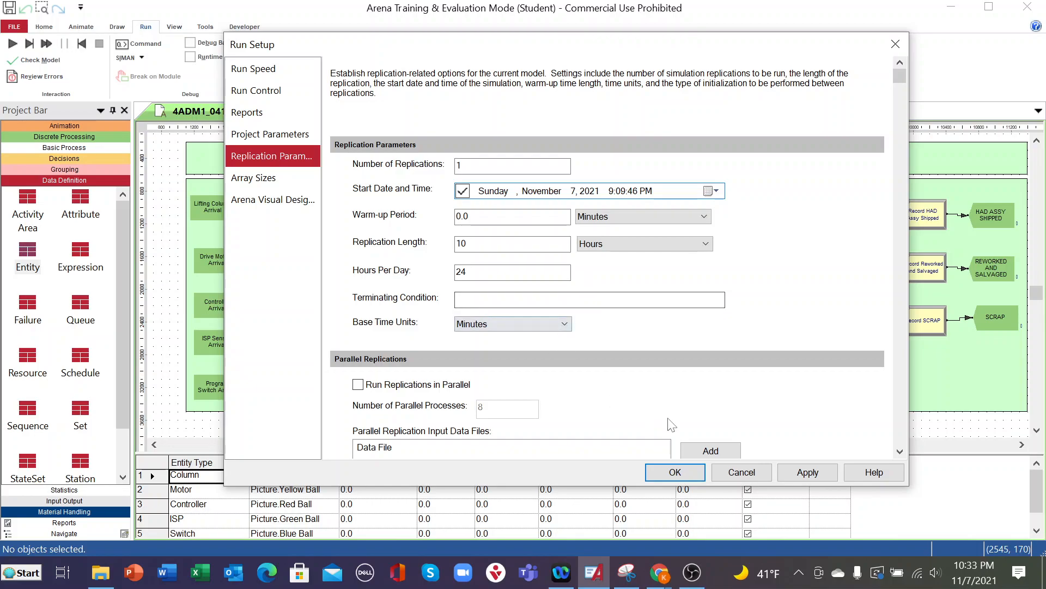
pyautogui.click(796, 483)
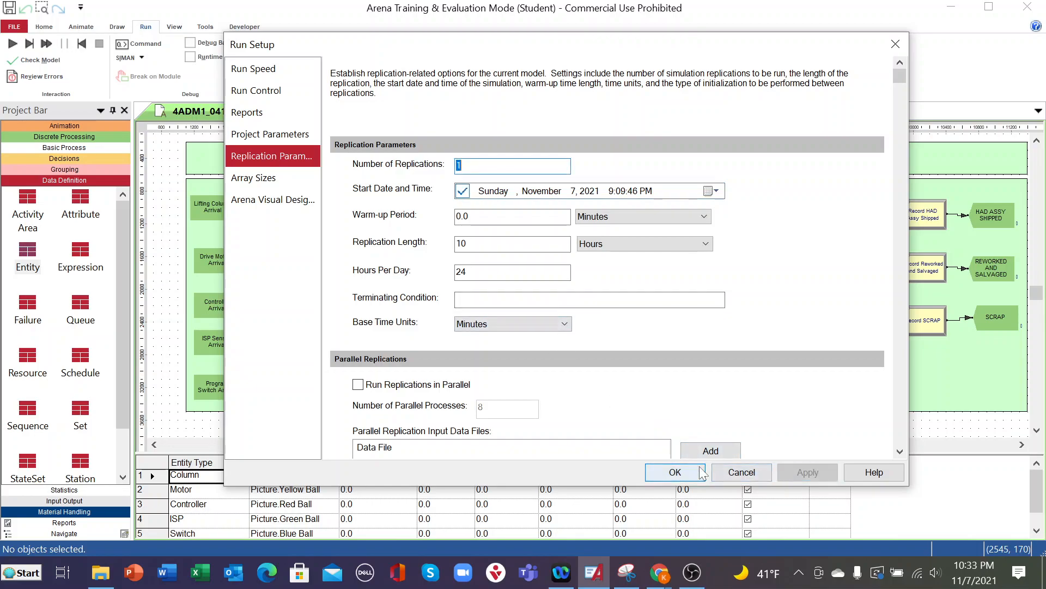
pyautogui.click(673, 472)
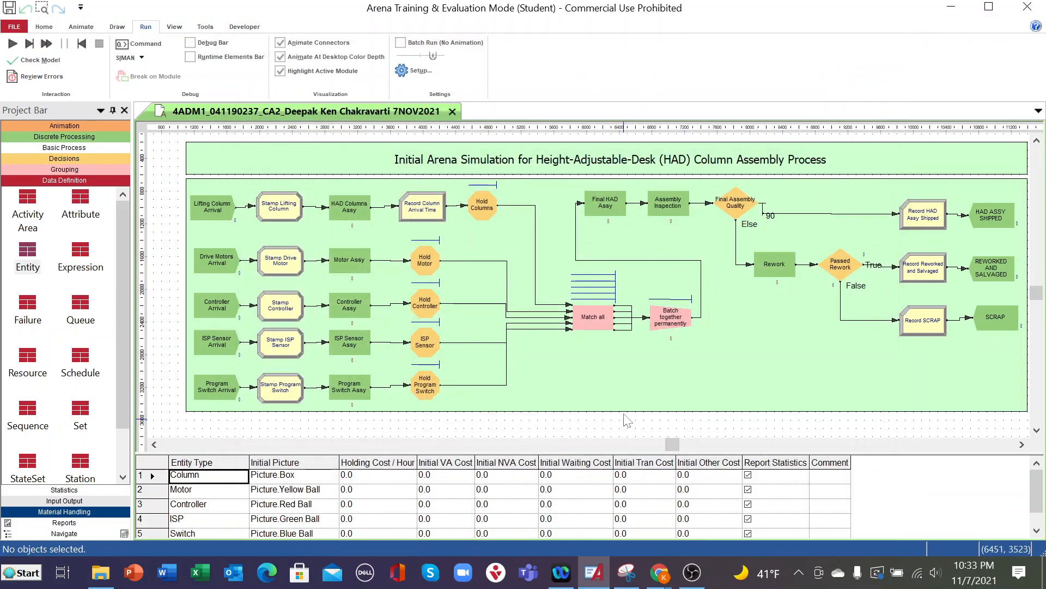
# - Apply the run setup's report settings with Prompt me and SIMAN Summary Report (.out file) as the default report
pyautogui.click(411, 71)
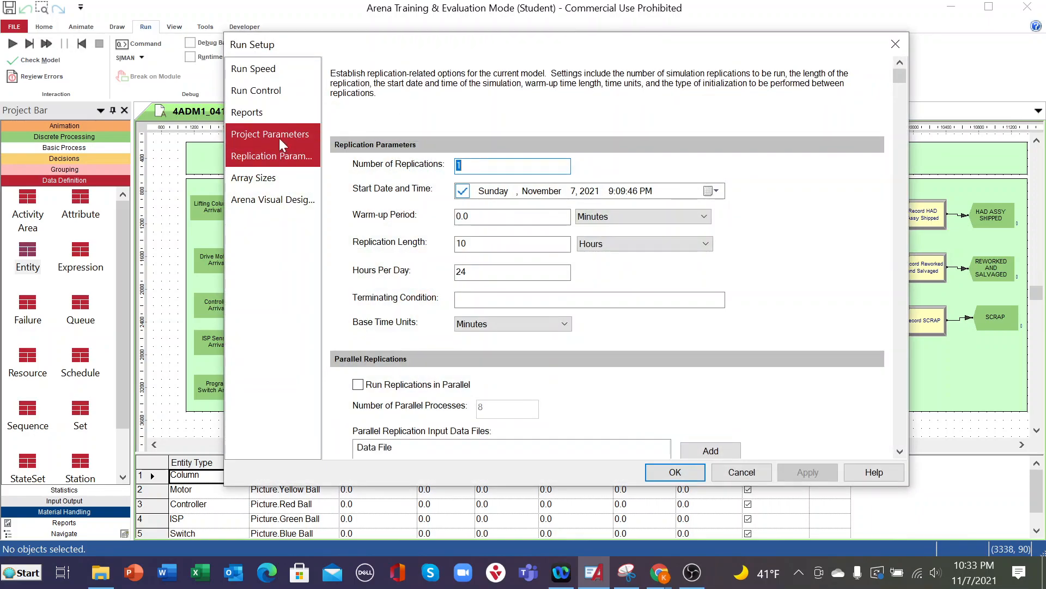
pyautogui.click(265, 113)
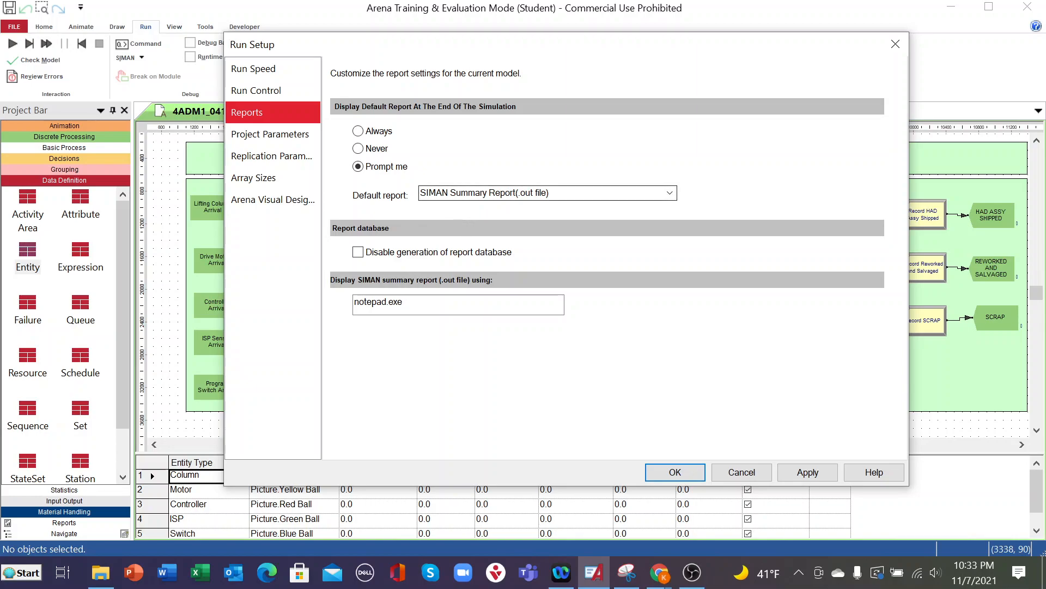
pyautogui.click(807, 472)
pyautogui.click(695, 473)
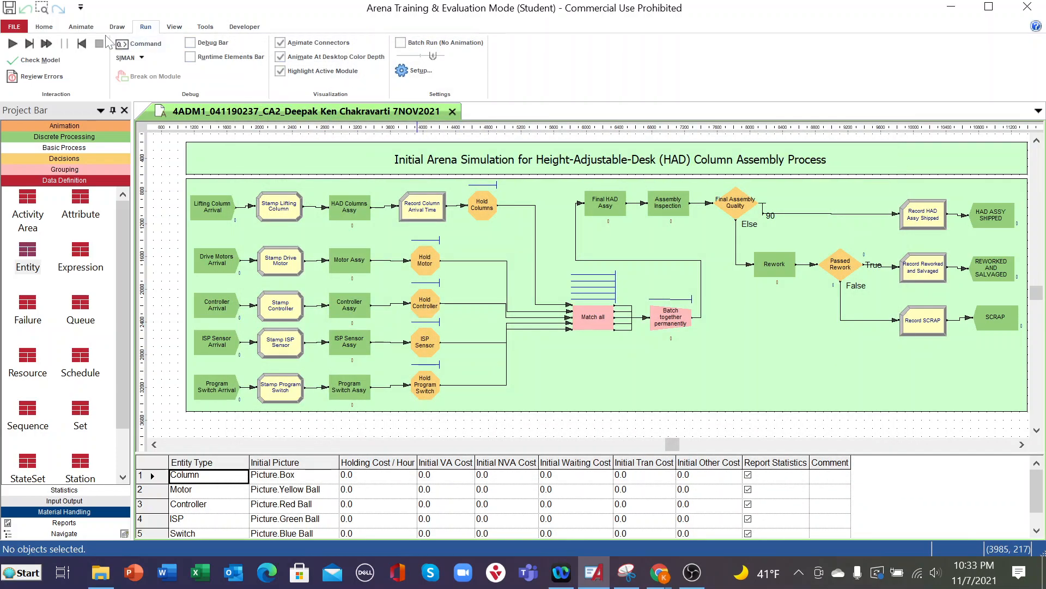
# - Check the model for errors and warnings and dismiss the check result
pyautogui.click(52, 27)
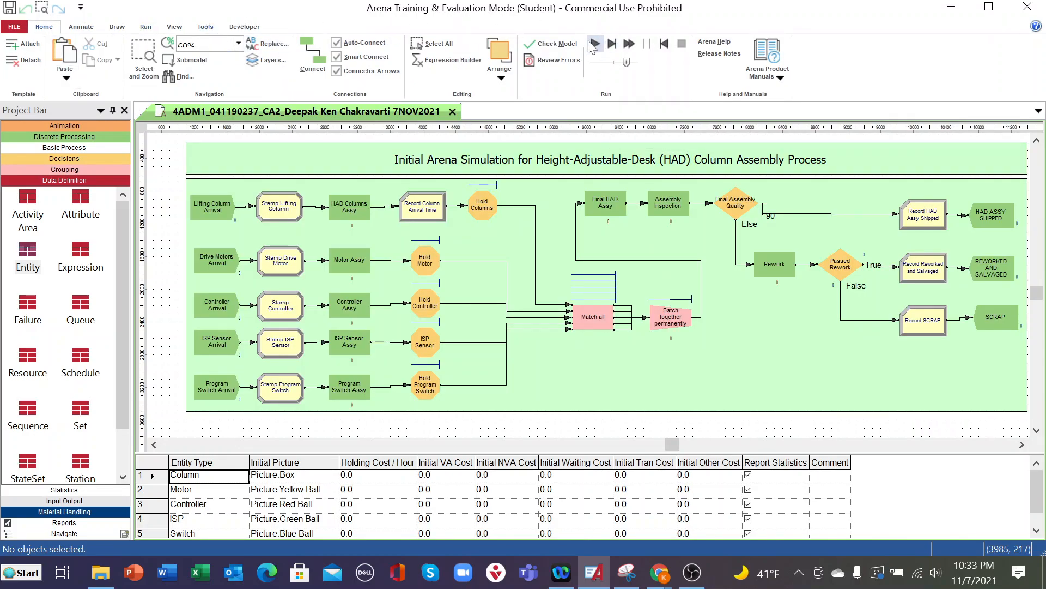
pyautogui.click(575, 44)
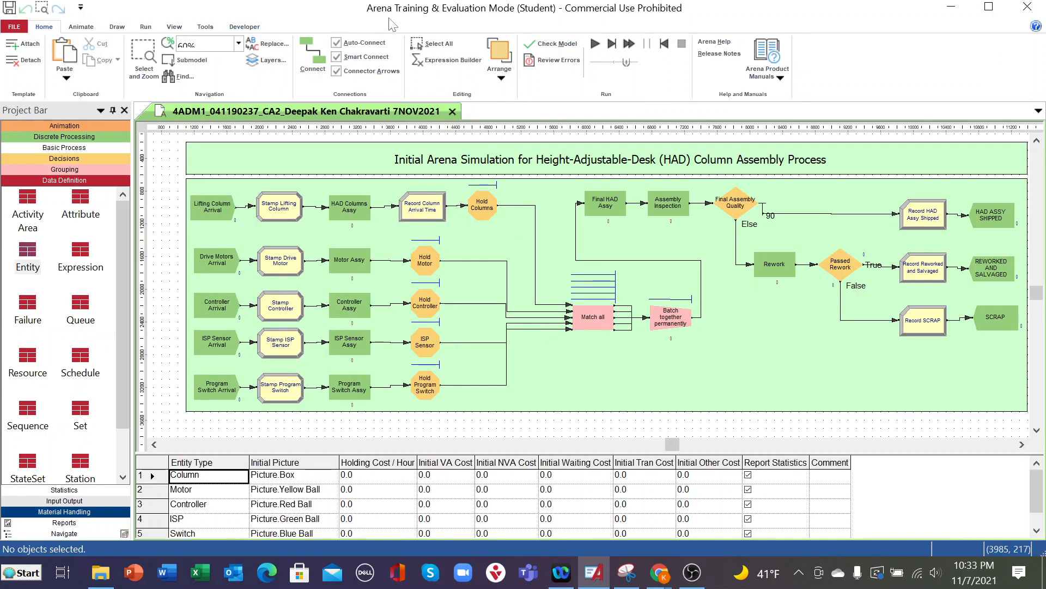
pyautogui.click(570, 45)
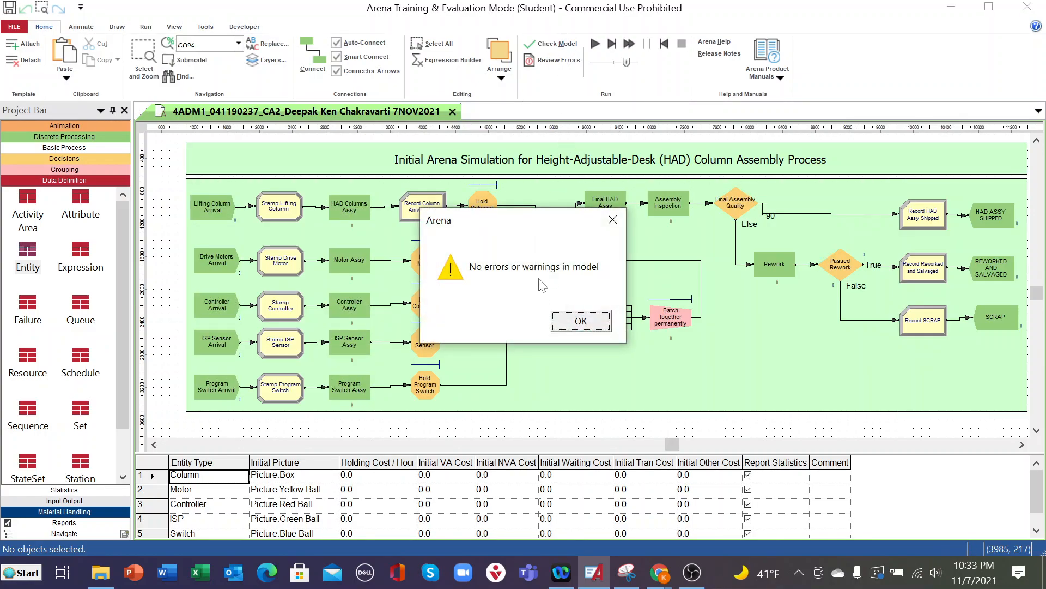
pyautogui.click(595, 322)
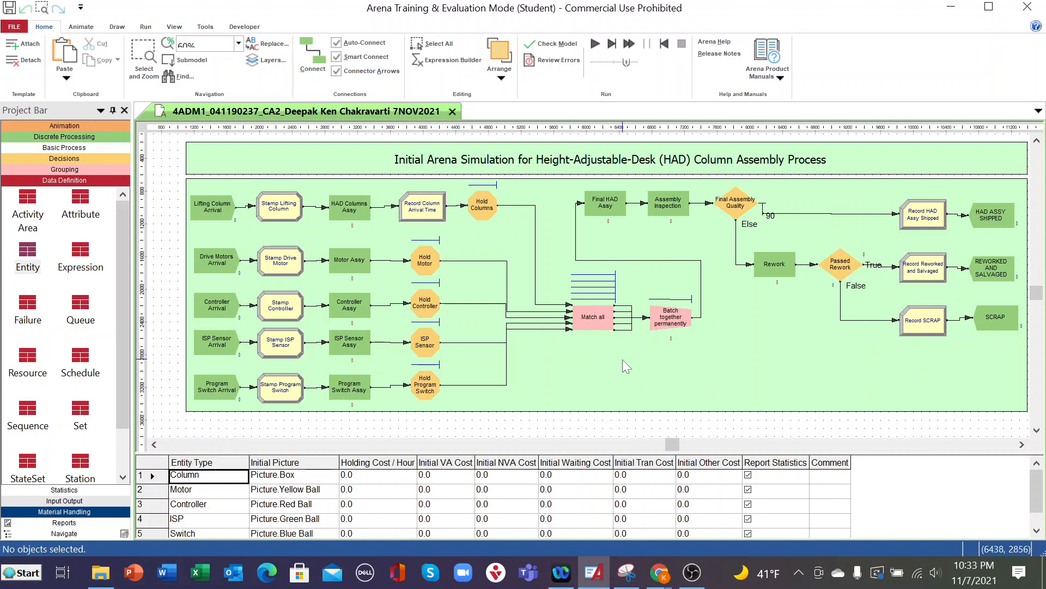
# - Run the simulation to completion and open its results report
pyautogui.moveTo(669, 440); pyautogui.dragTo(686, 443)
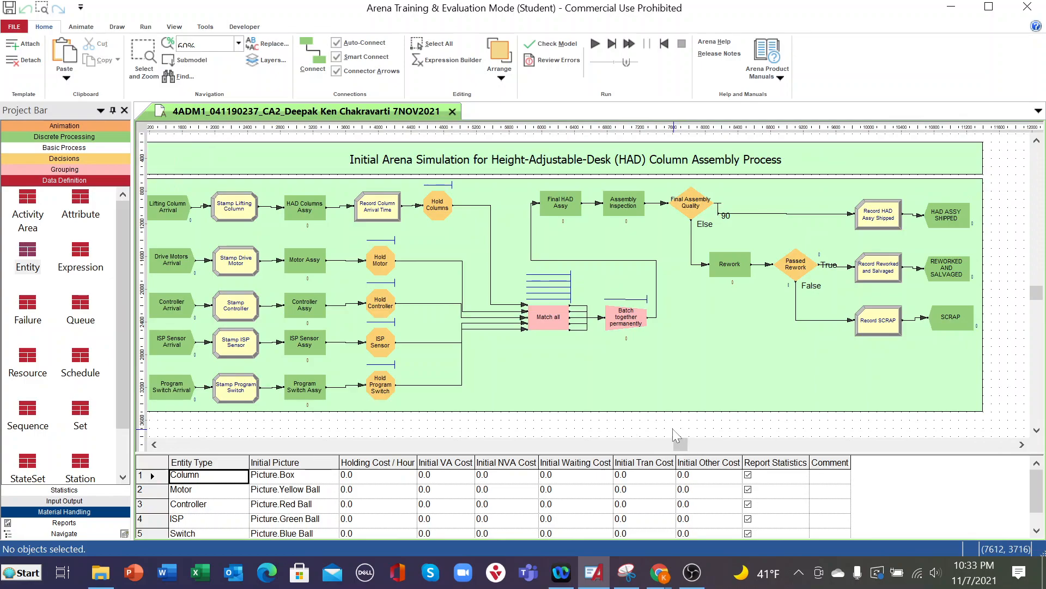
pyautogui.click(595, 43)
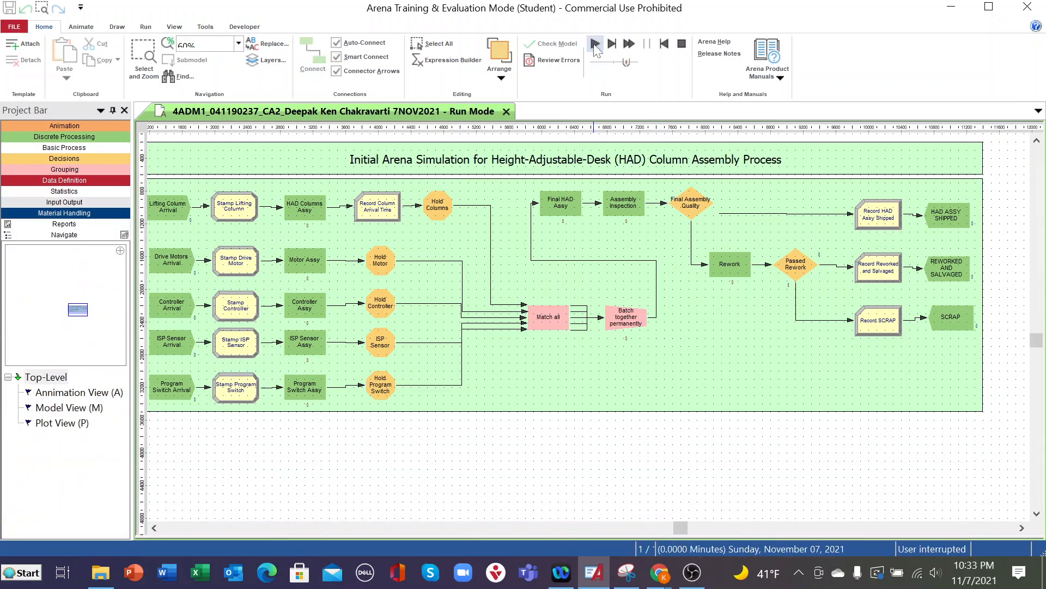
pyautogui.click(681, 43)
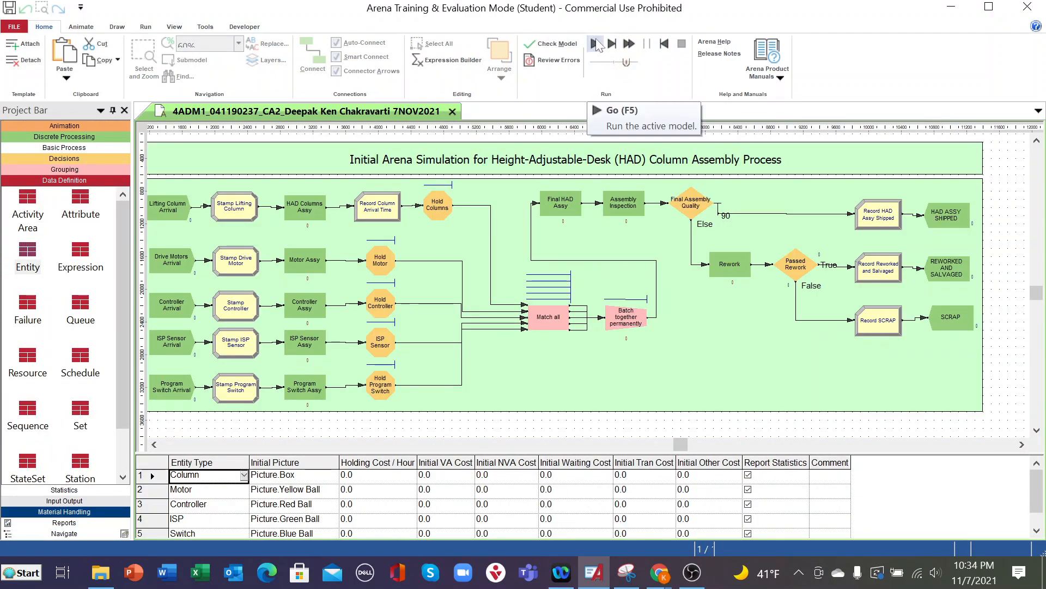
pyautogui.click(596, 44)
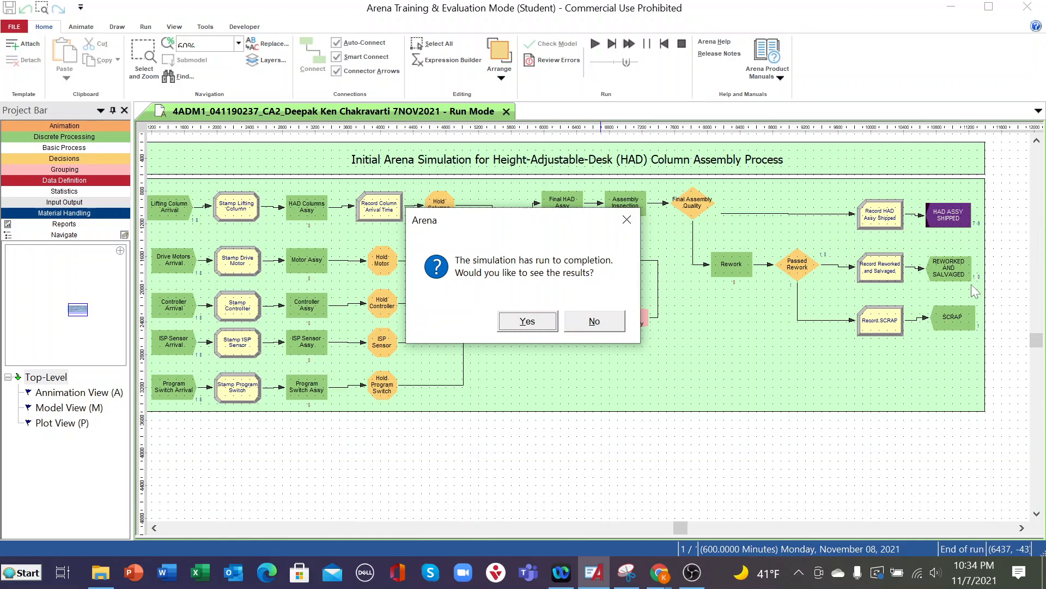
pyautogui.click(527, 321)
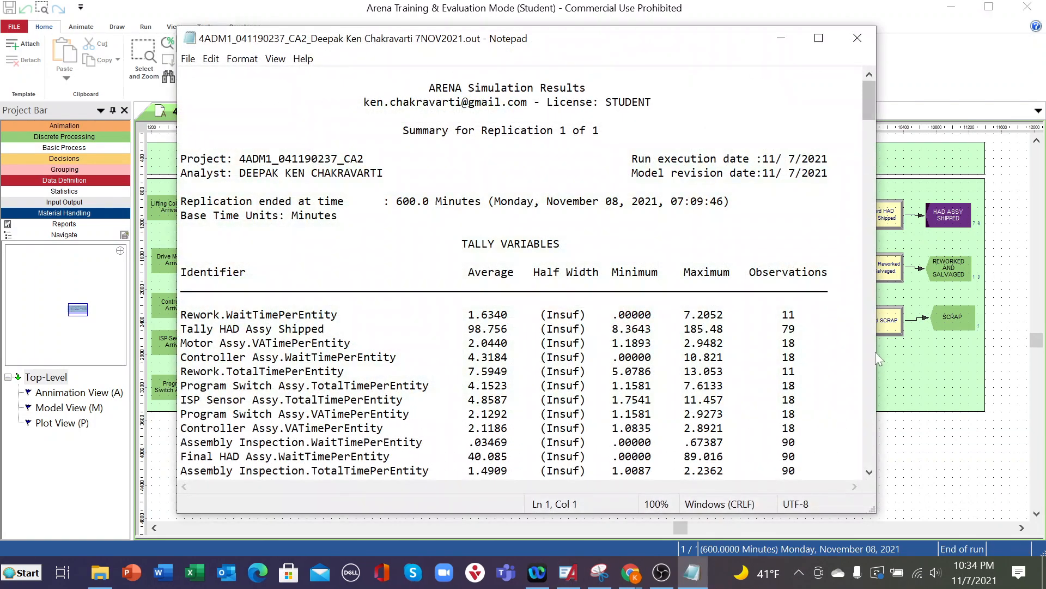
# - Examine the simulation summary report, including its project details and the tally variables table
pyautogui.moveTo(875, 352); pyautogui.dragTo(854, 353)
pyautogui.scroll(-8, 515, 278)
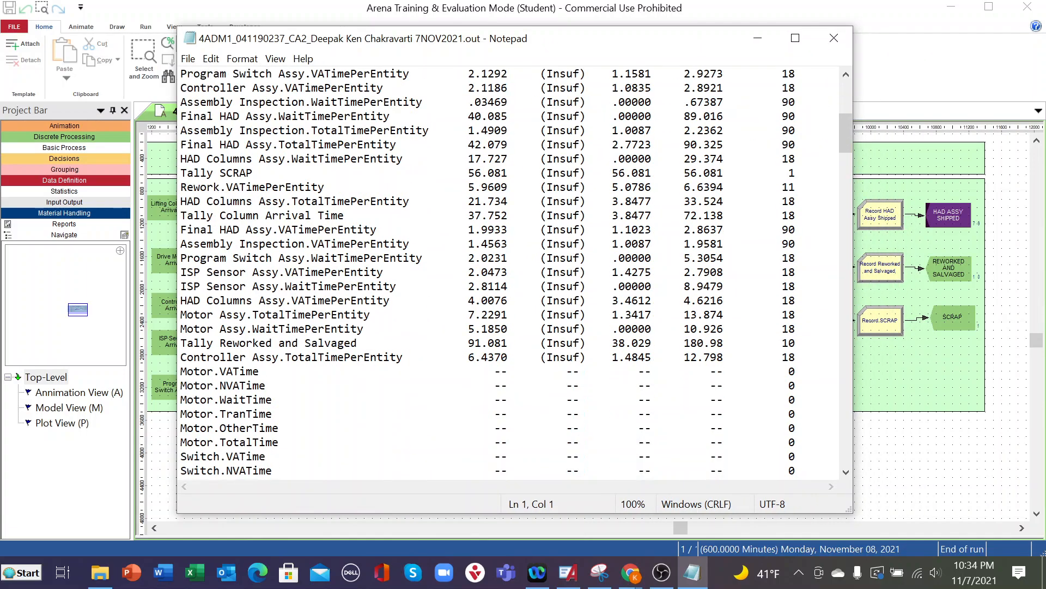
pyautogui.scroll(8, 515, 278)
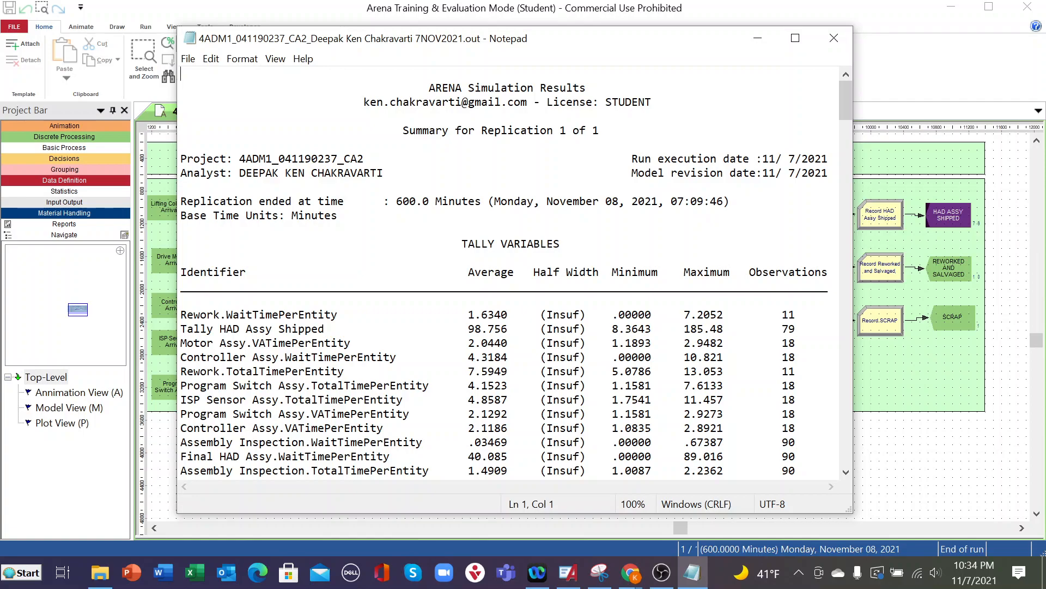
pyautogui.scroll(-2, 511, 272)
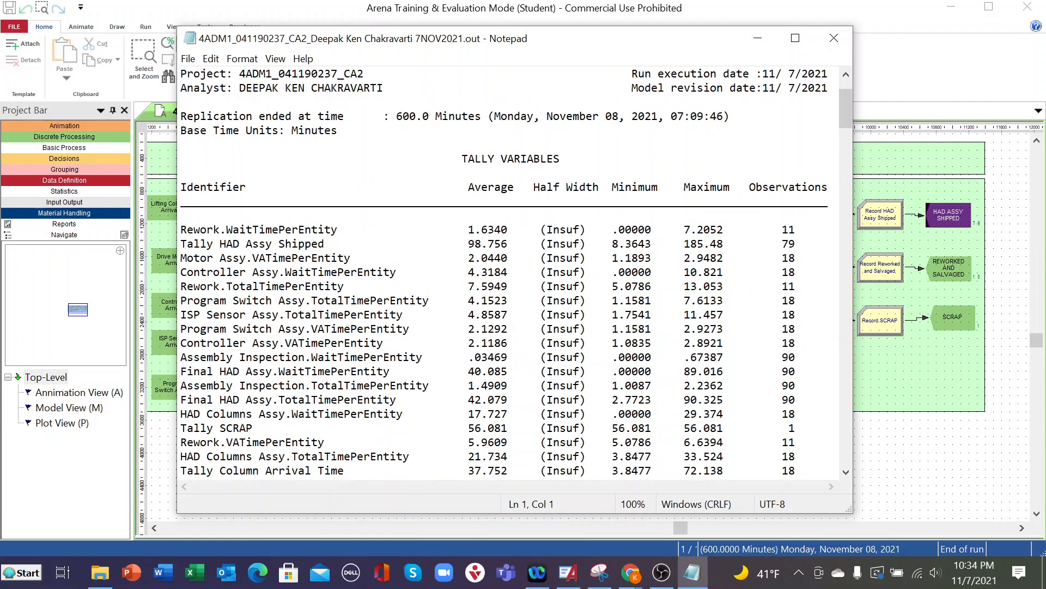
pyautogui.scroll(-19, 511, 273)
pyautogui.scroll(7, 510, 273)
pyautogui.scroll(12, 511, 273)
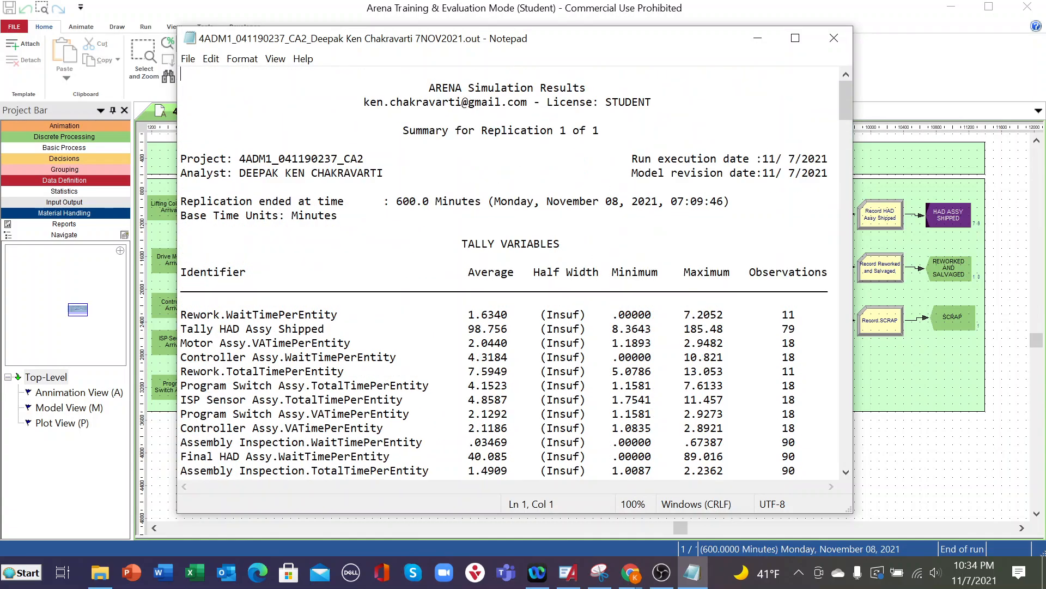
# - Start saving a copy of the report and choose the CA2 UPLOAD FILE folder within the university folder on the Desktop
pyautogui.click(188, 58)
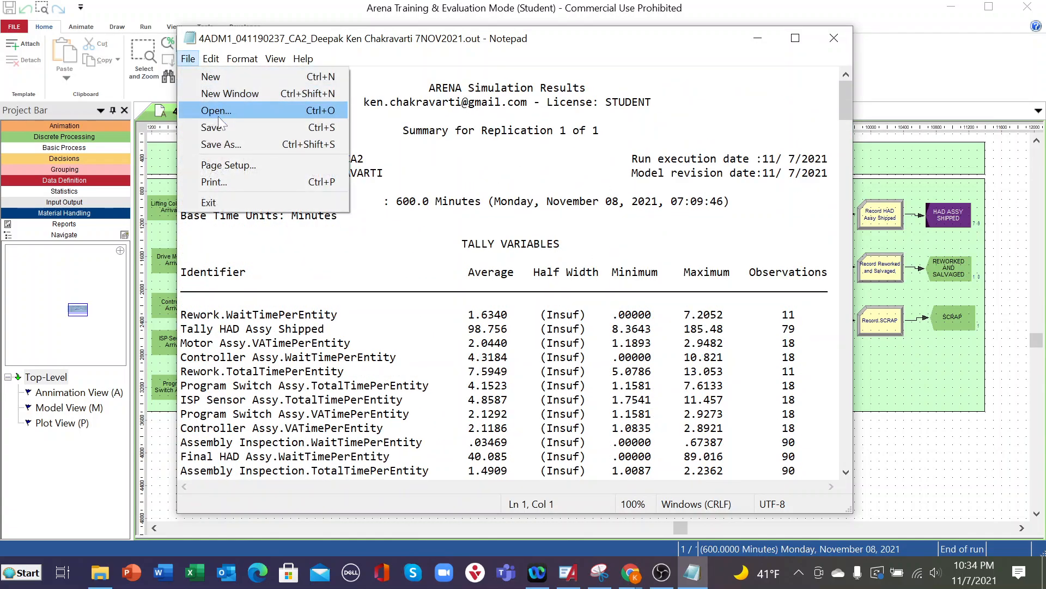
pyautogui.click(220, 143)
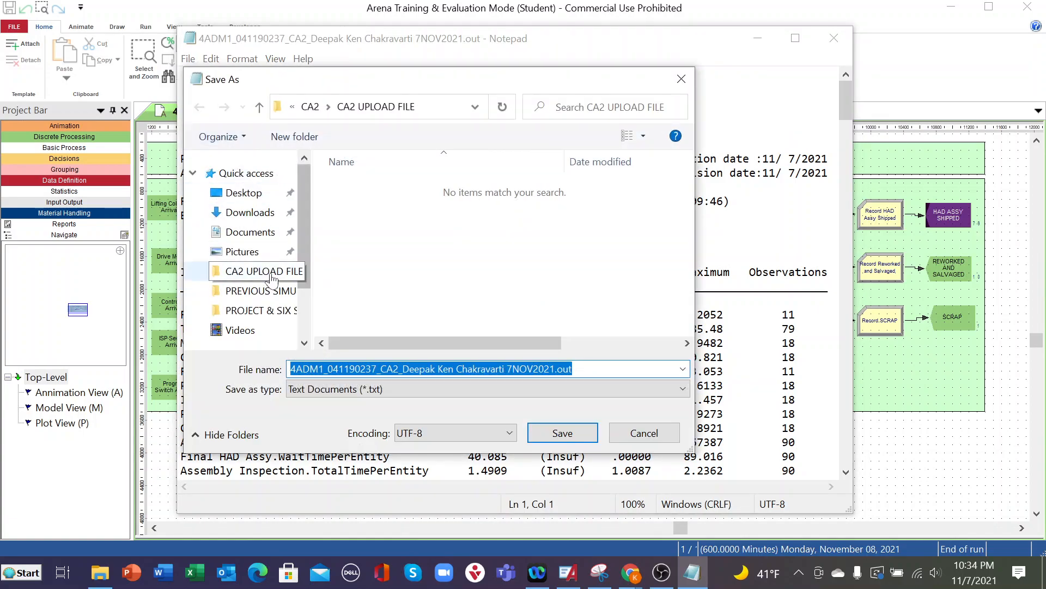
pyautogui.click(266, 195)
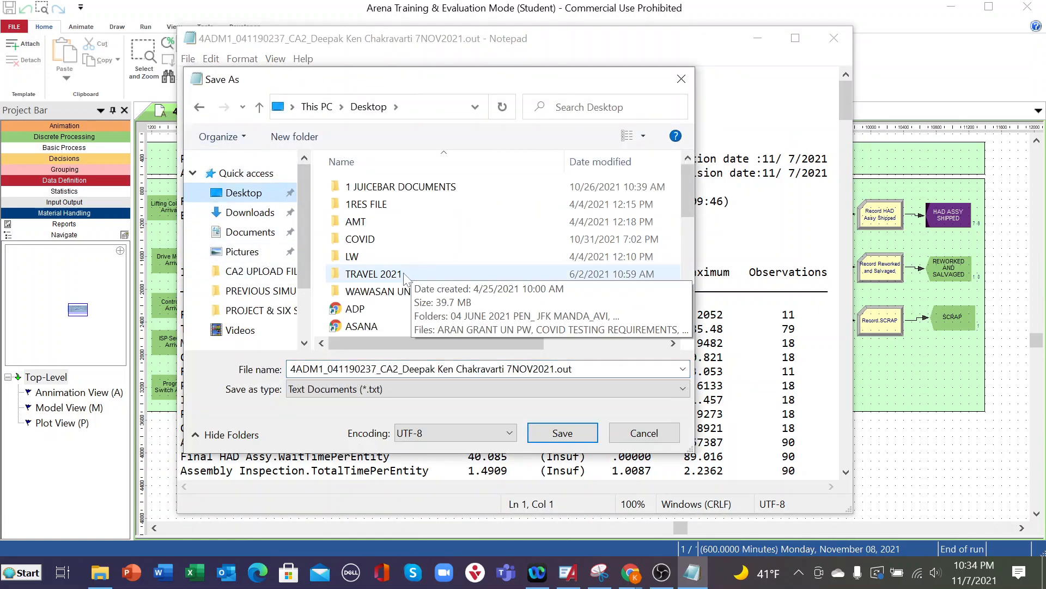
pyautogui.click(395, 295)
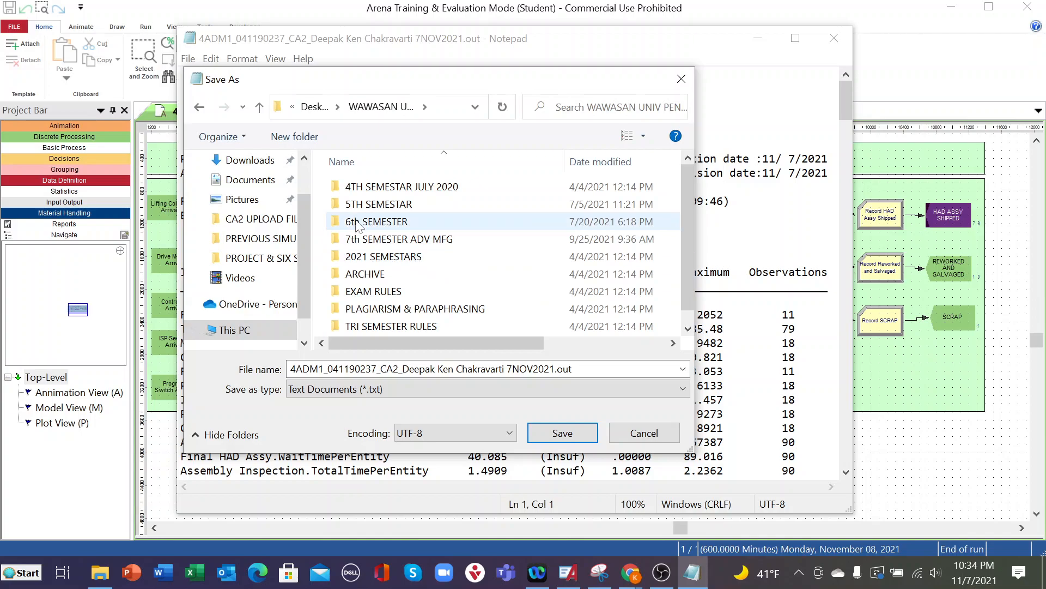
pyautogui.doubleClick(362, 239)
pyautogui.doubleClick(362, 239)
pyautogui.doubleClick(377, 205)
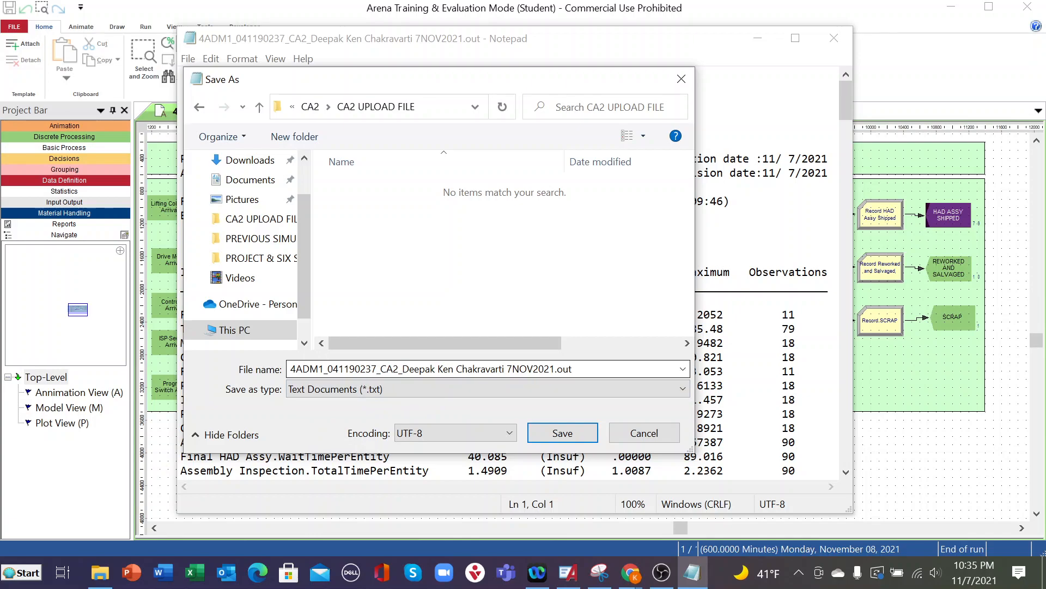
# - Append REPORT to the existing file name, save the report as a text document and close it
pyautogui.click(469, 369)
pyautogui.click(572, 369)
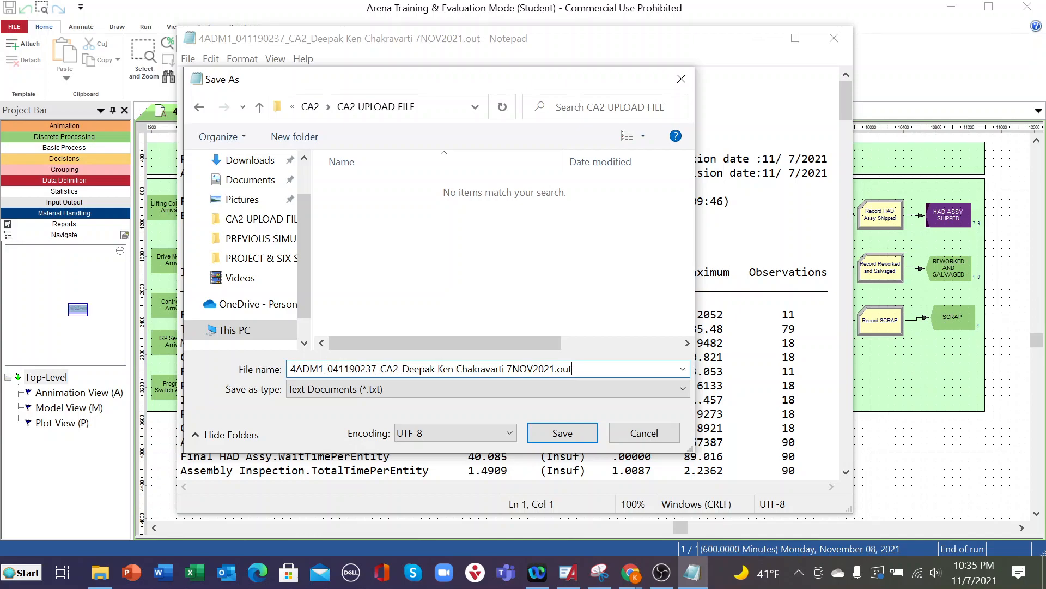
pyautogui.write('REPORT')
pyautogui.click(572, 440)
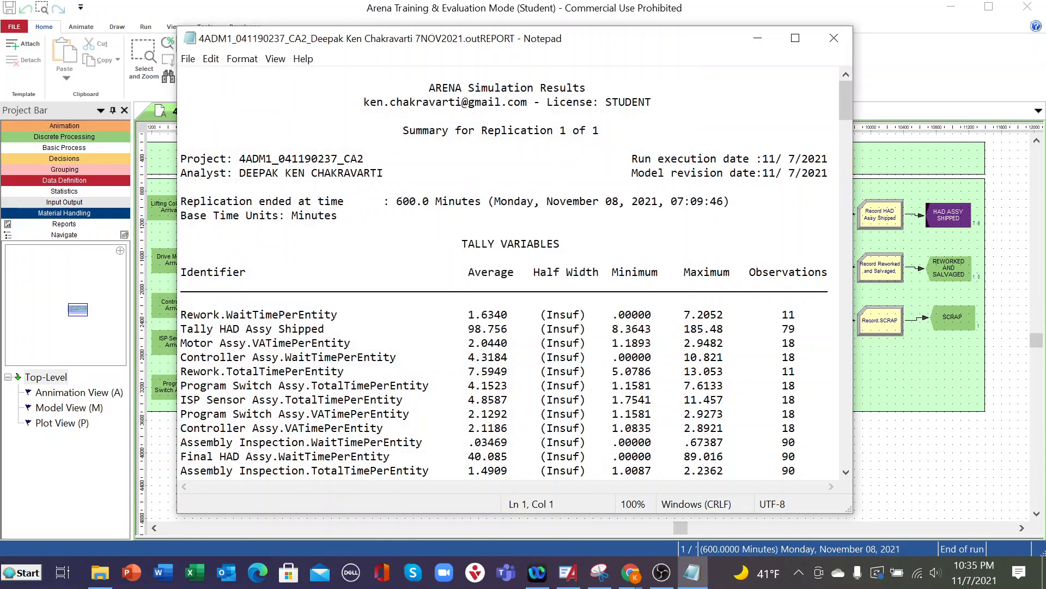
pyautogui.click(834, 38)
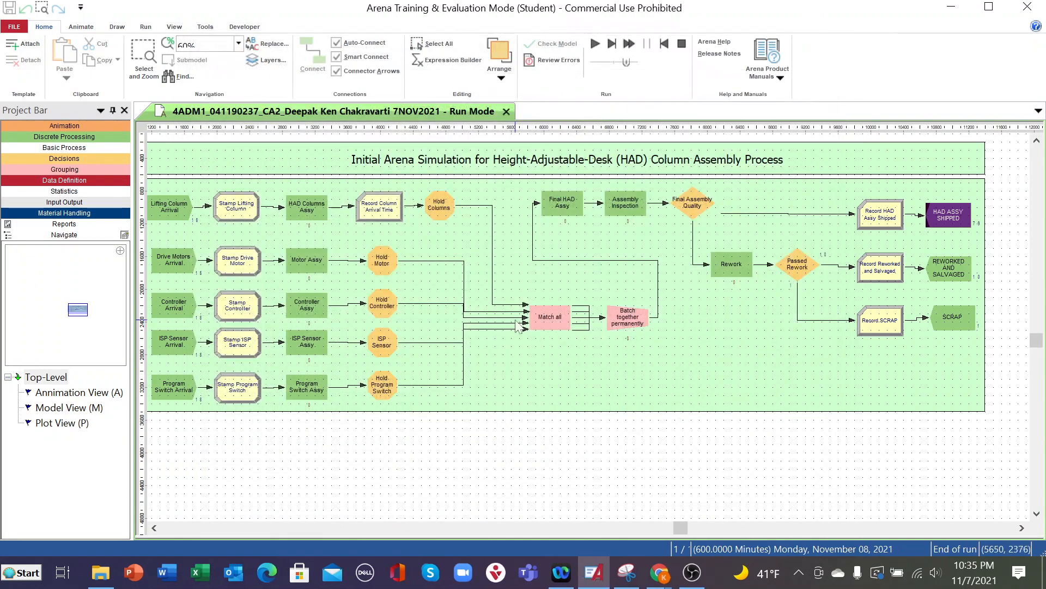